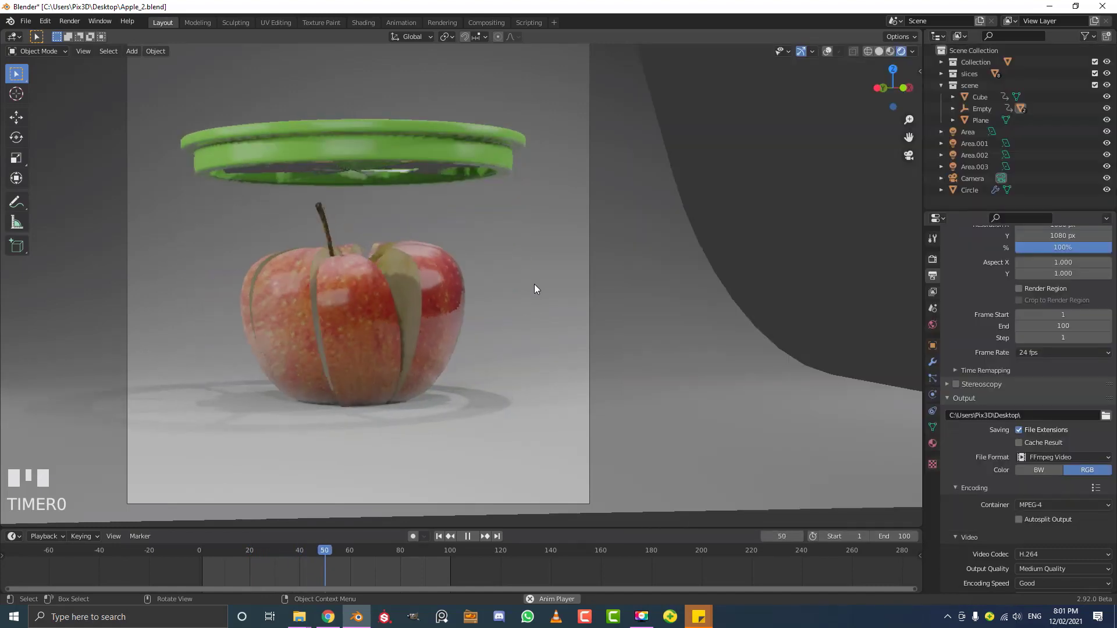
Examine the playing apple-slicer animation from several angles in solid shading
middle_drag(534, 284, 464, 297)
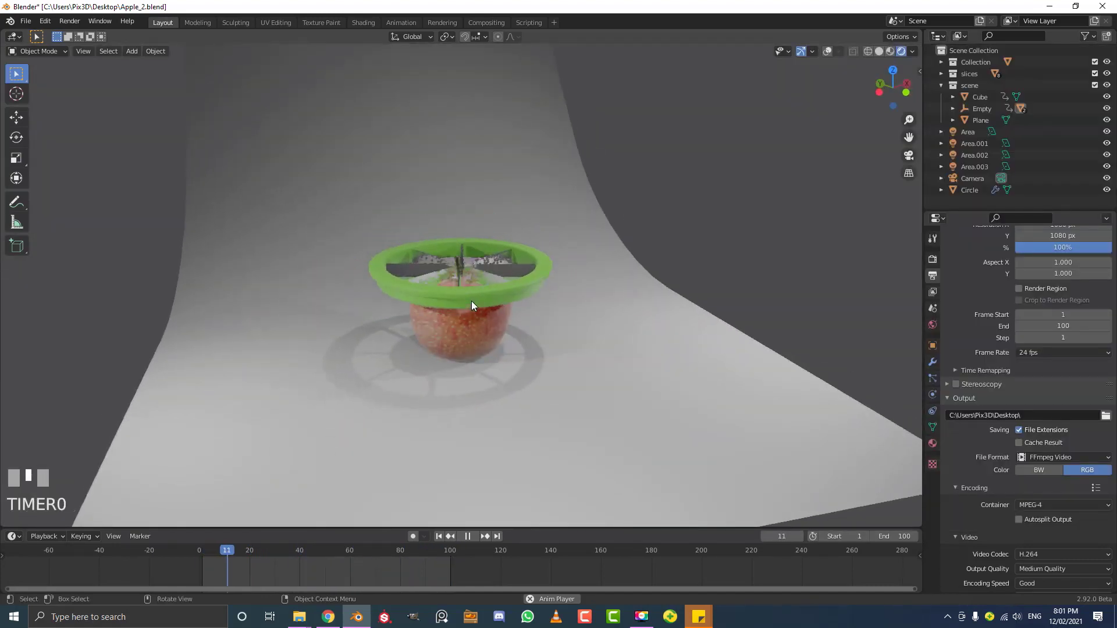
scroll(471, 302, up, 4)
key(z)
click(547, 301)
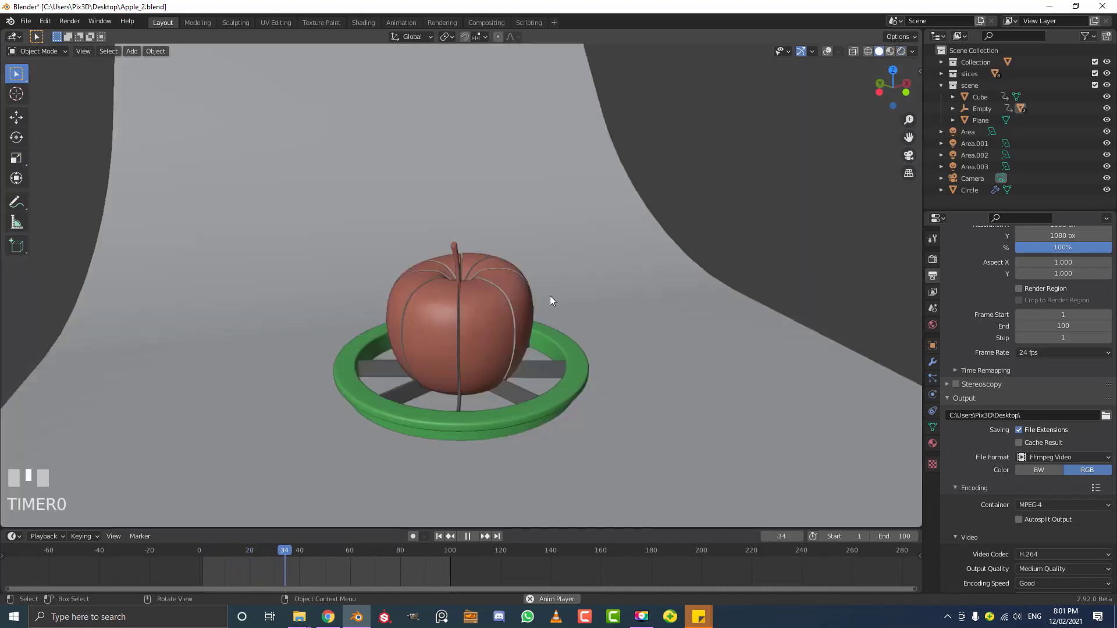
mouse_move(549, 296)
shift+middle_down()
mouse_move(507, 302)
mouse_move(420, 282)
shift+middle_up()
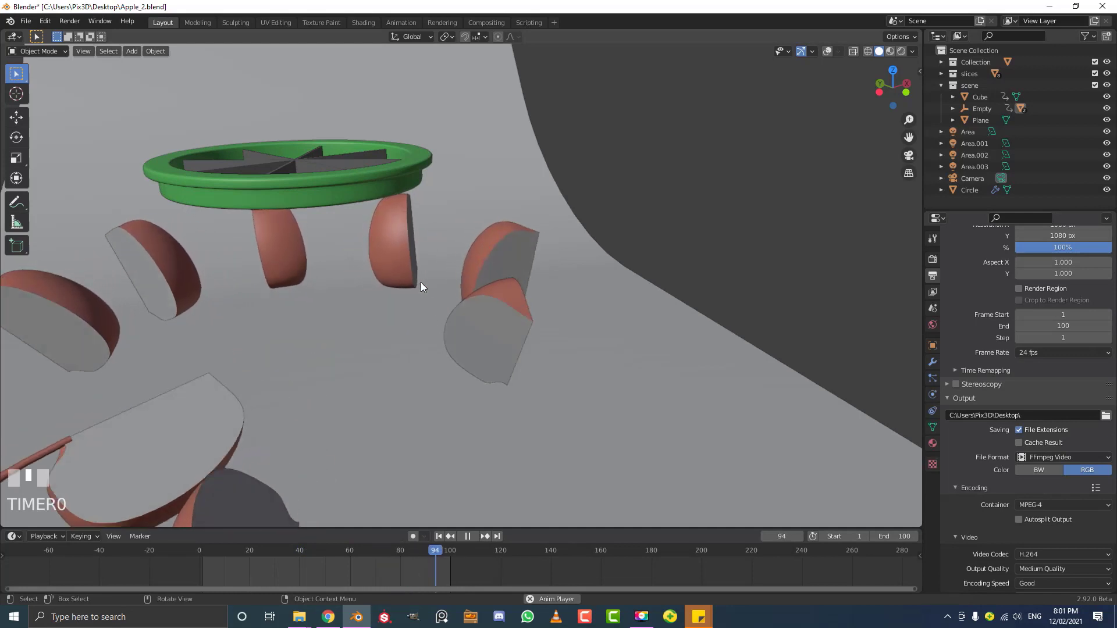
middle_drag(420, 283, 486, 396)
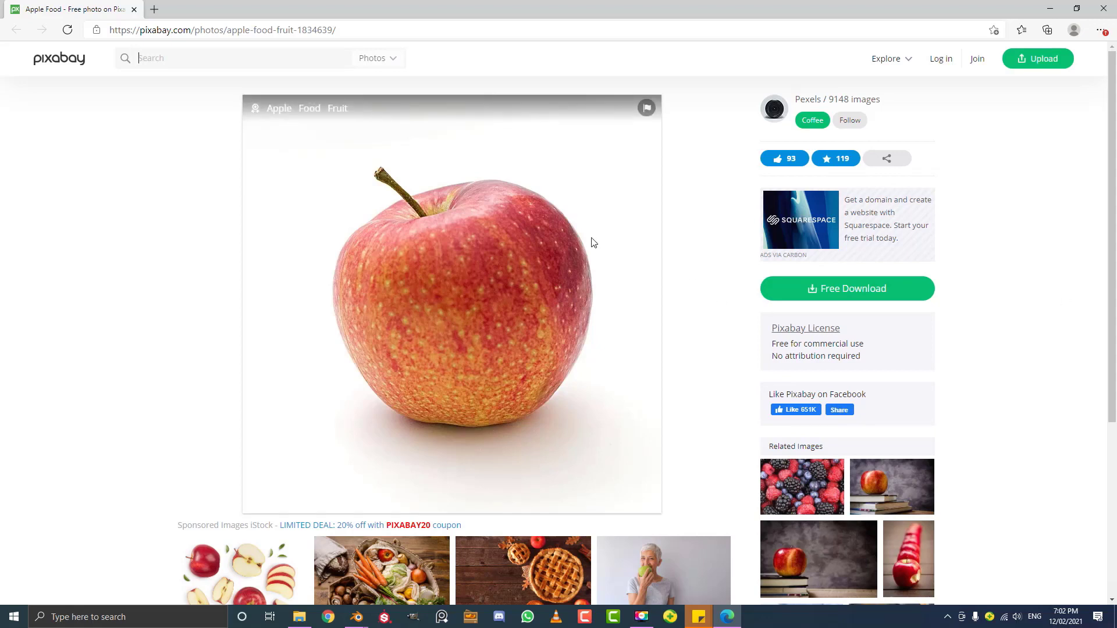
Show the free download size options for the apple photo on Pixabay, and put the browser away
click(149, 56)
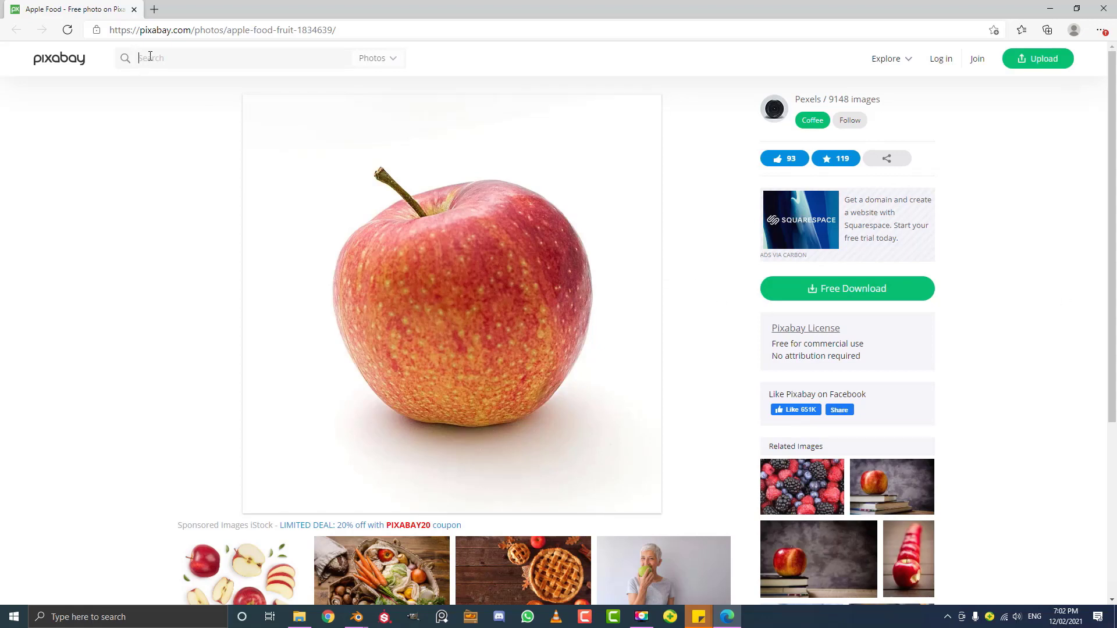
click(855, 294)
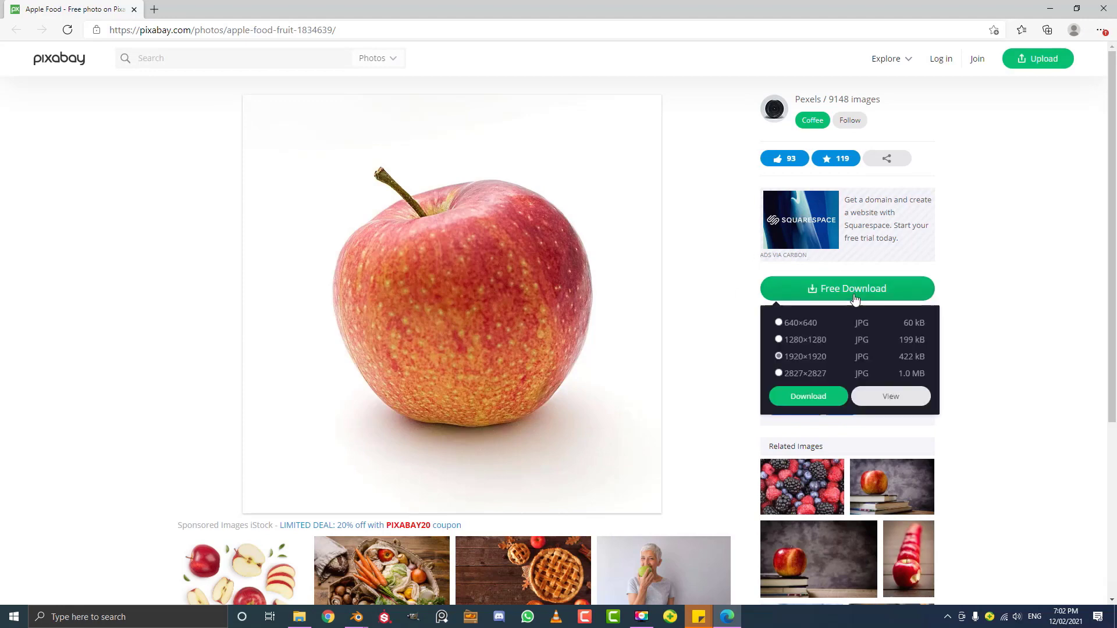
click(1056, 7)
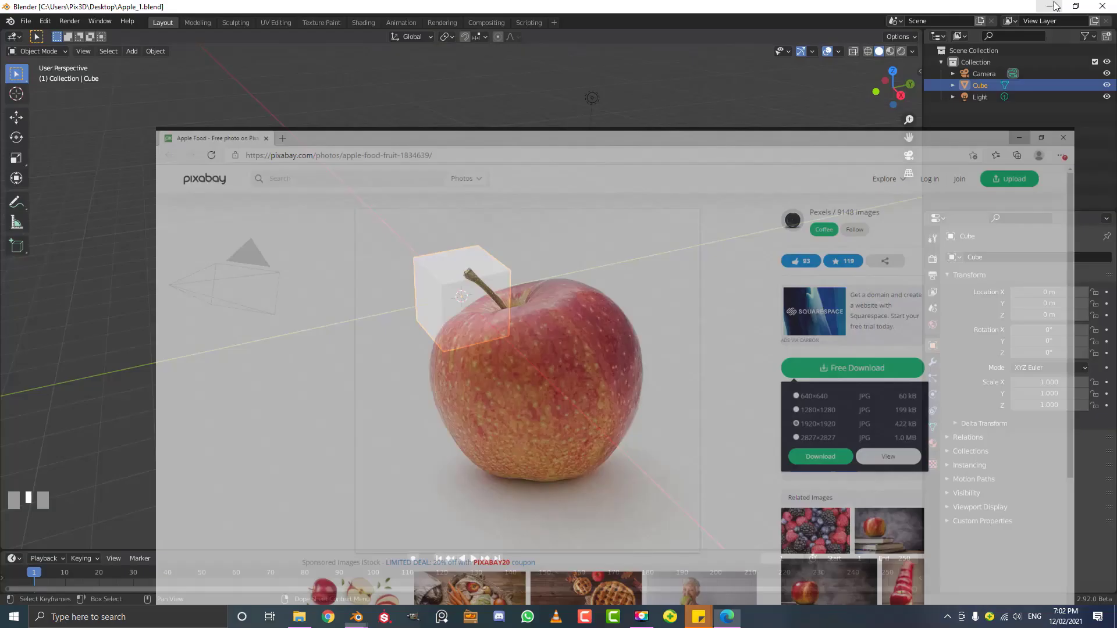
Move the Blender window aside to show the apple image file on the desktop, and maximize Blender again
drag(952, 4, 922, 359)
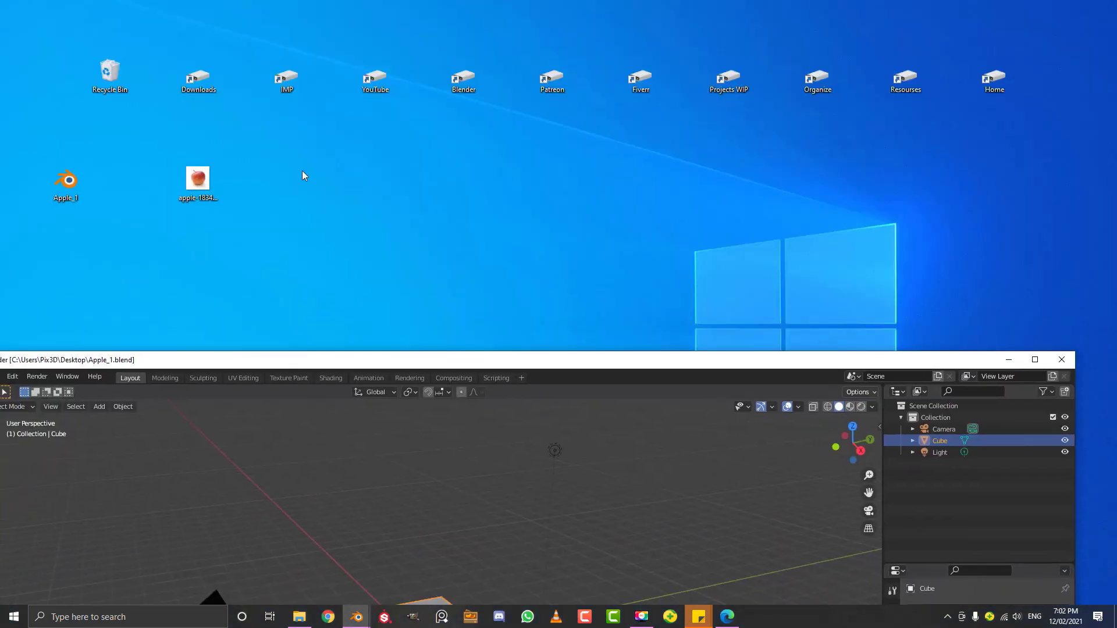
drag(195, 181, 211, 198)
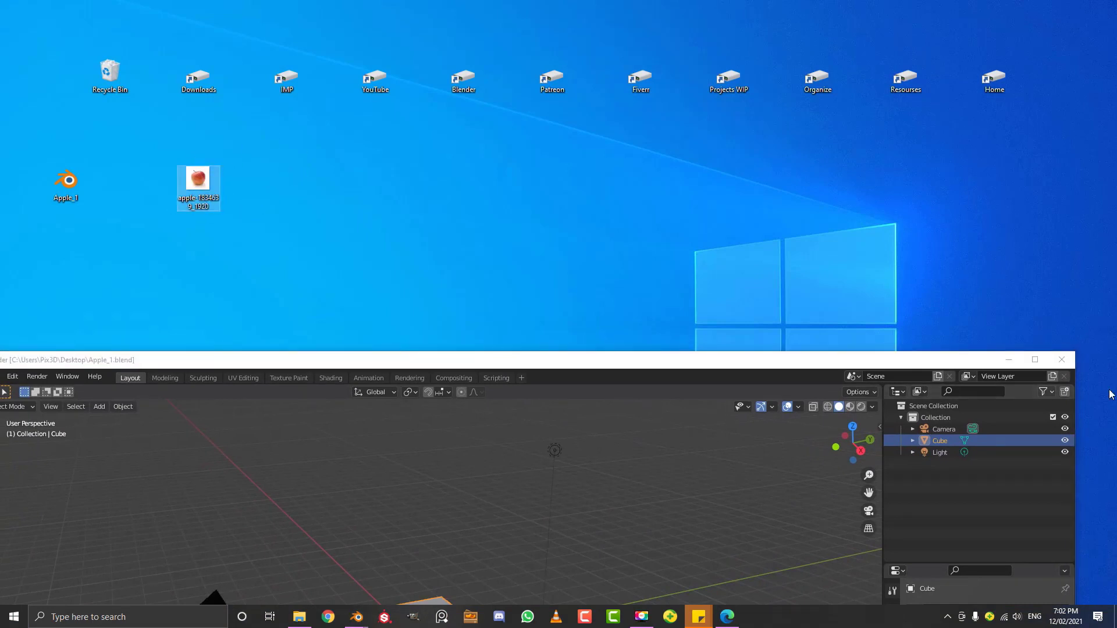
click(1030, 360)
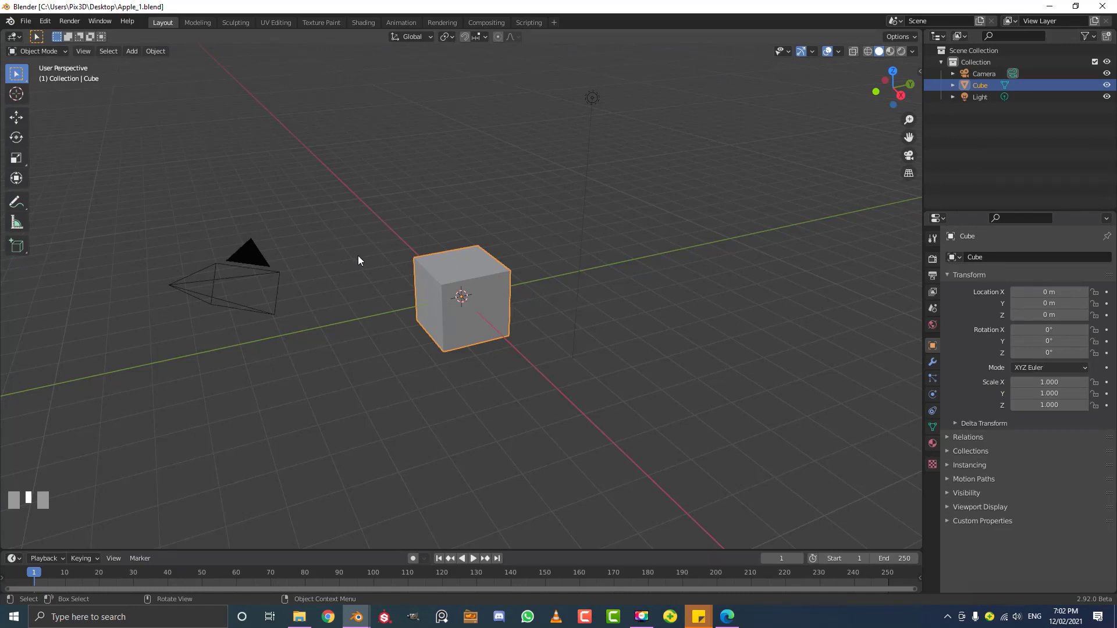
middle_drag(55, 474, 53, 497)
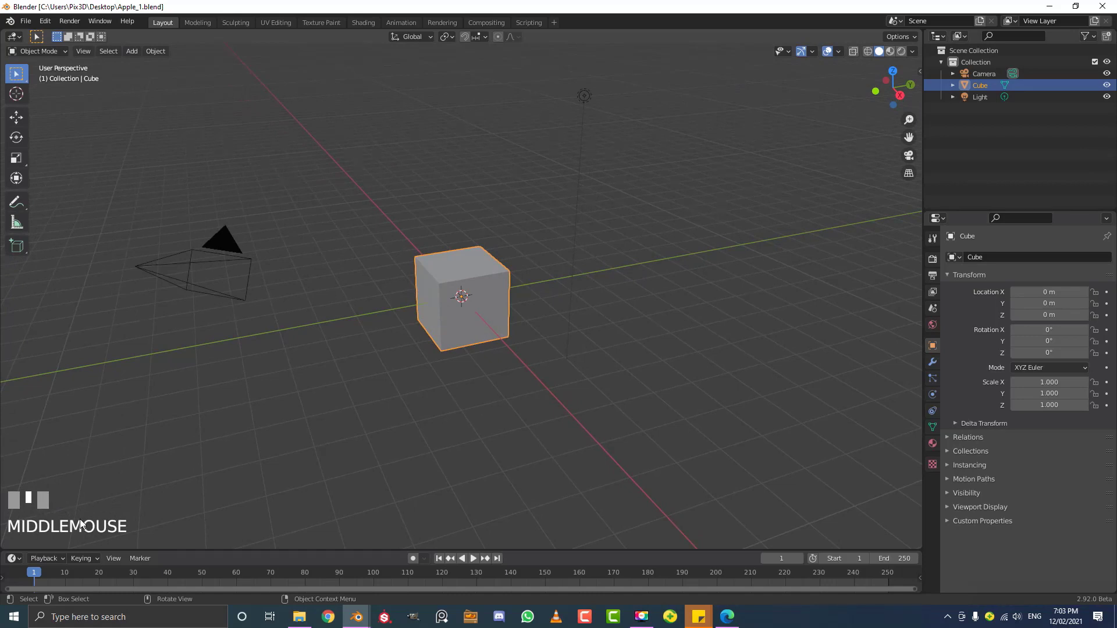
key(space)
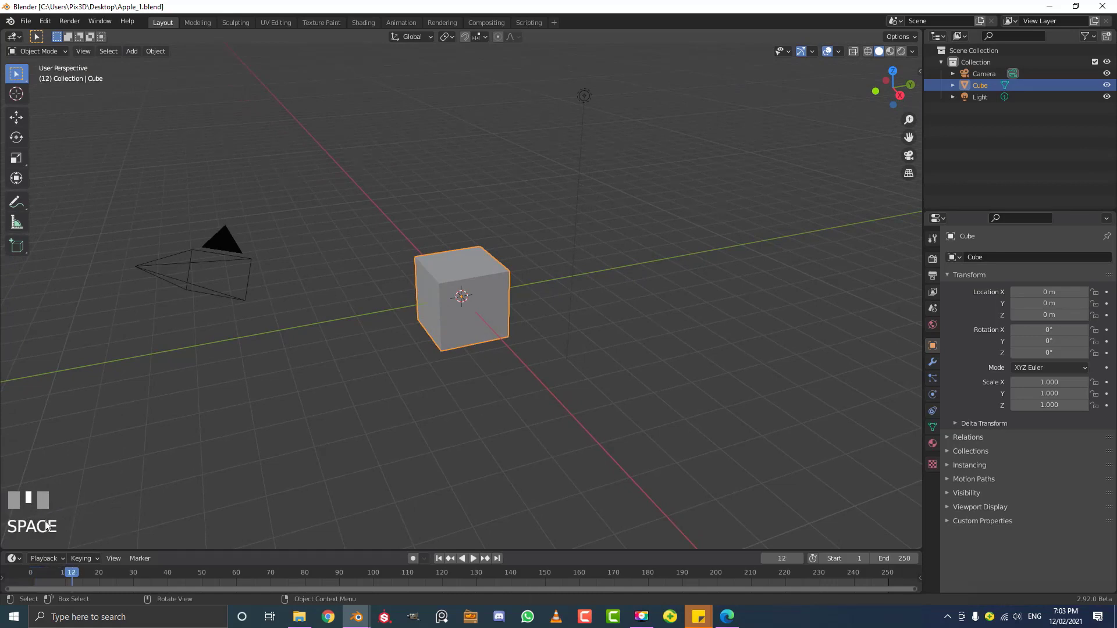
middle_drag(37, 523, 121, 488)
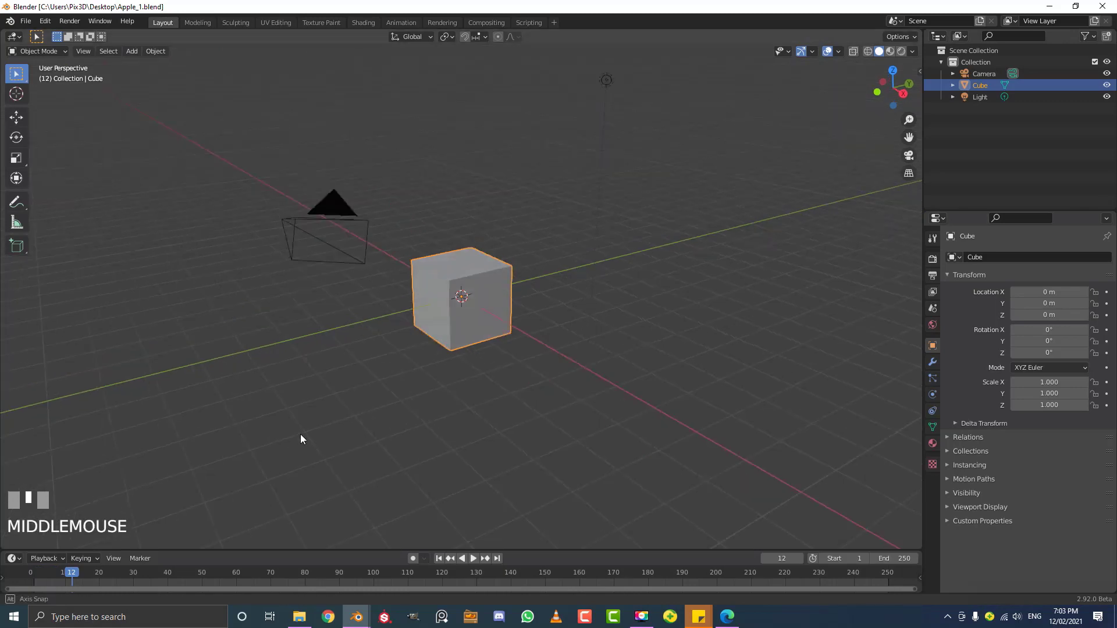
scroll(378, 357, down, 3)
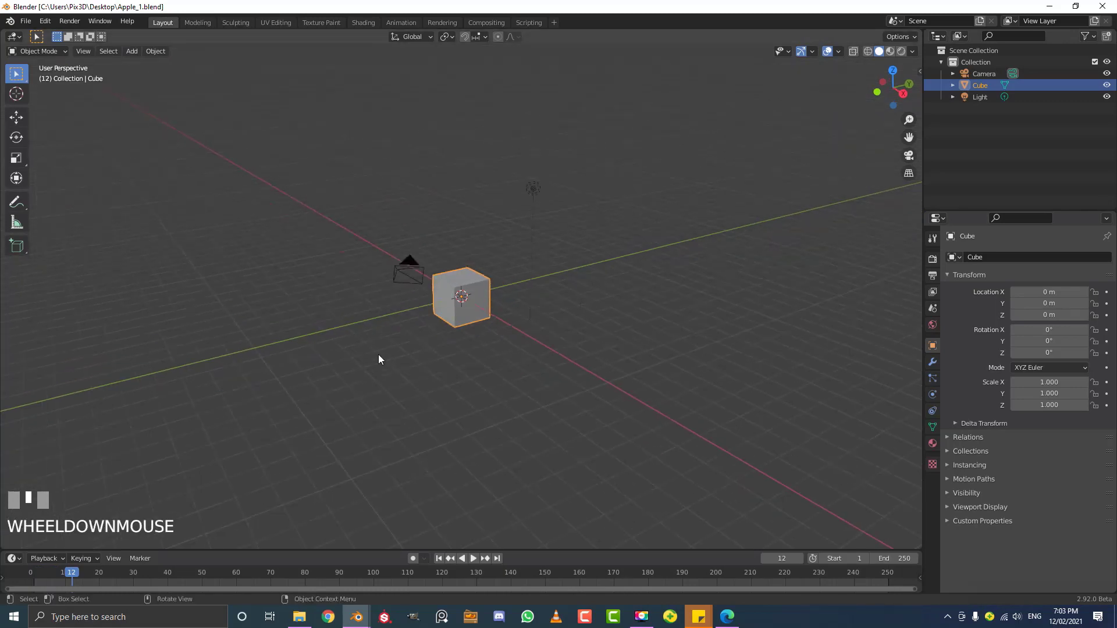
Delete the default camera, cube and light from the scene
scroll(349, 376, up, 3)
drag(249, 416, 645, 89)
key(x)
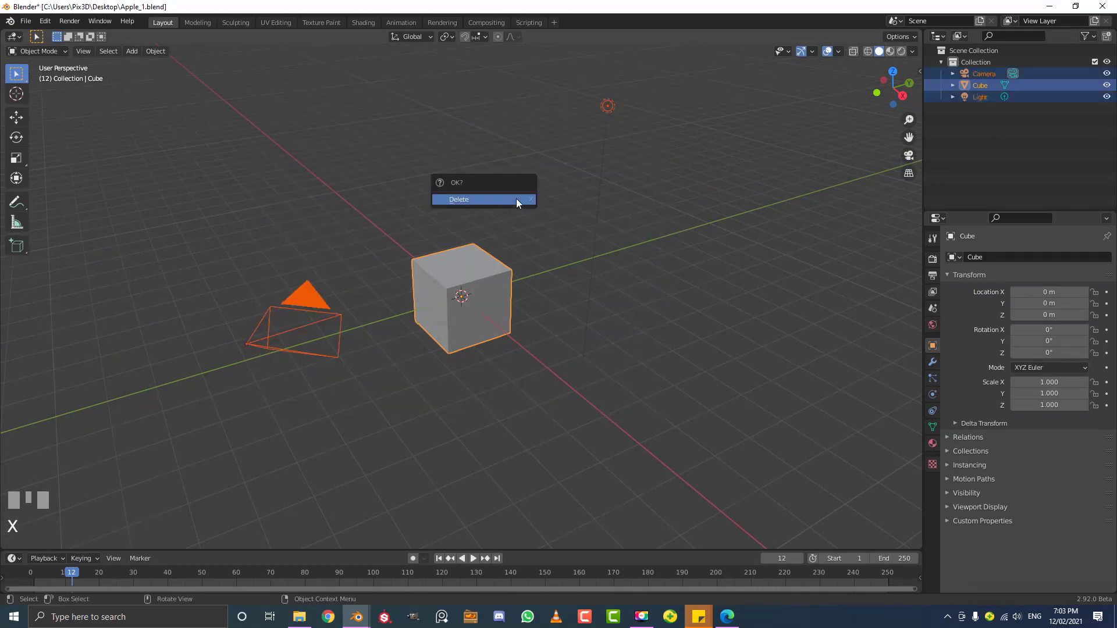
click(477, 199)
Add a UV sphere at the world origin
middle_drag(477, 200, 511, 231)
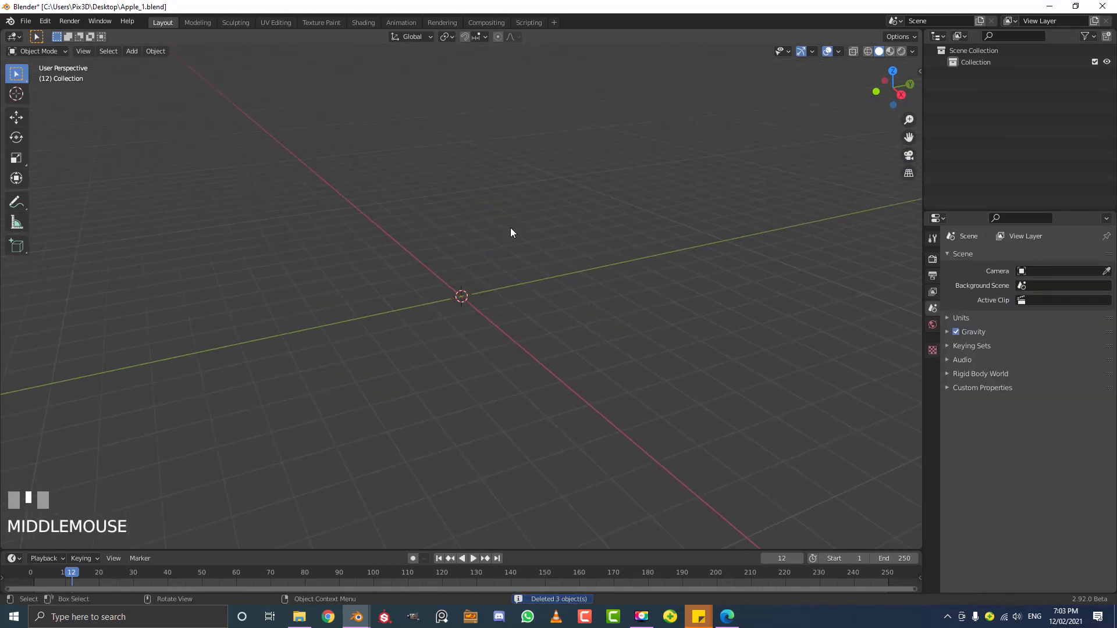
scroll(495, 232, up, 1)
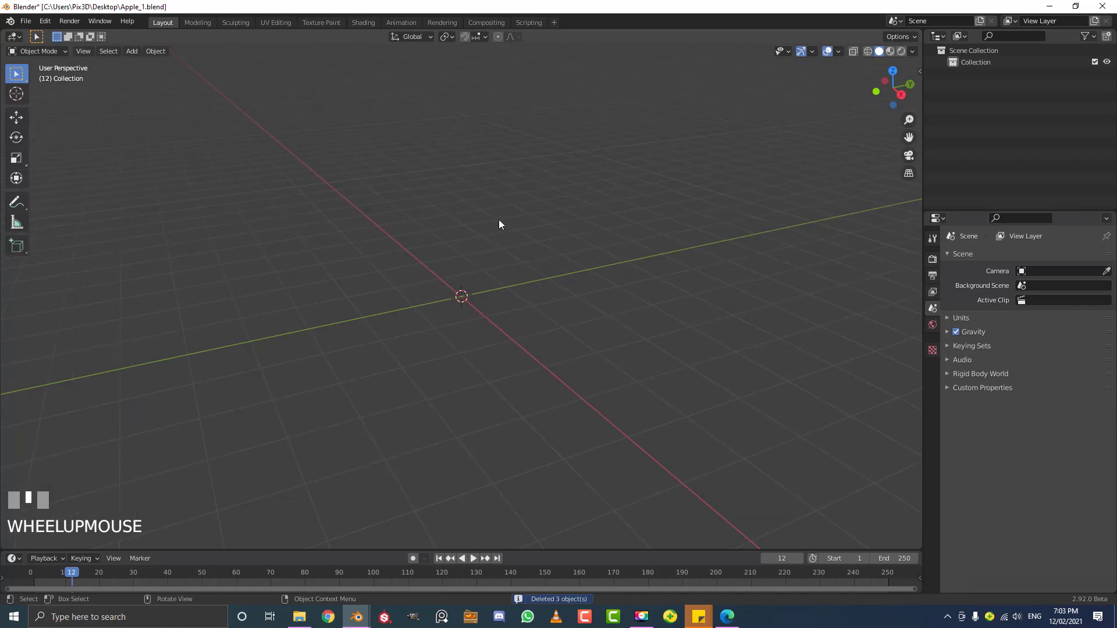
key(shift+a)
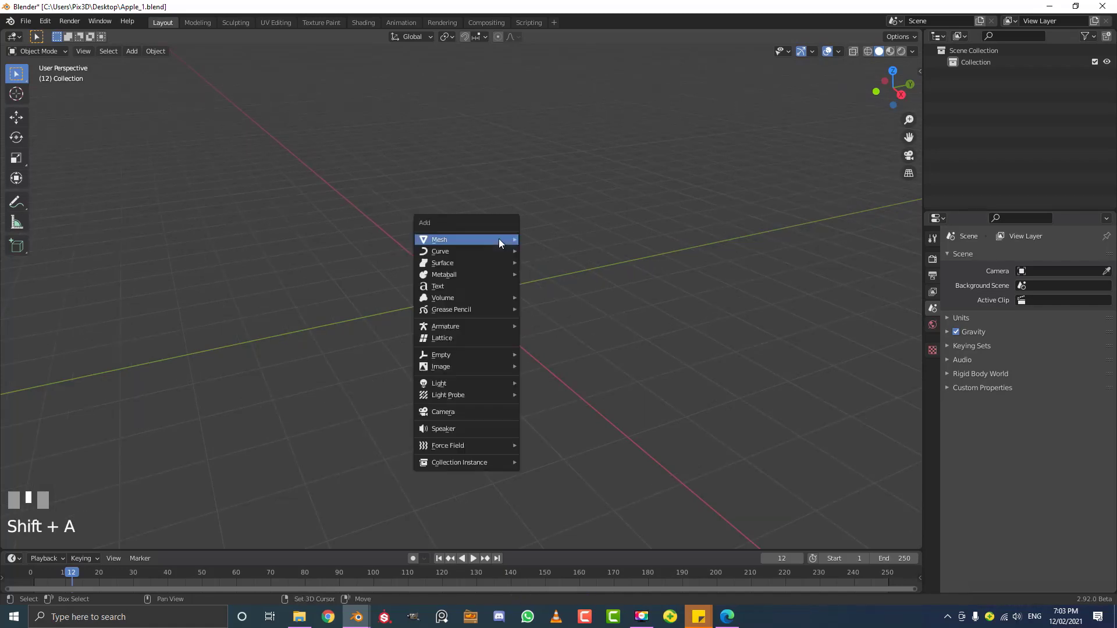
mouse_move(499, 243)
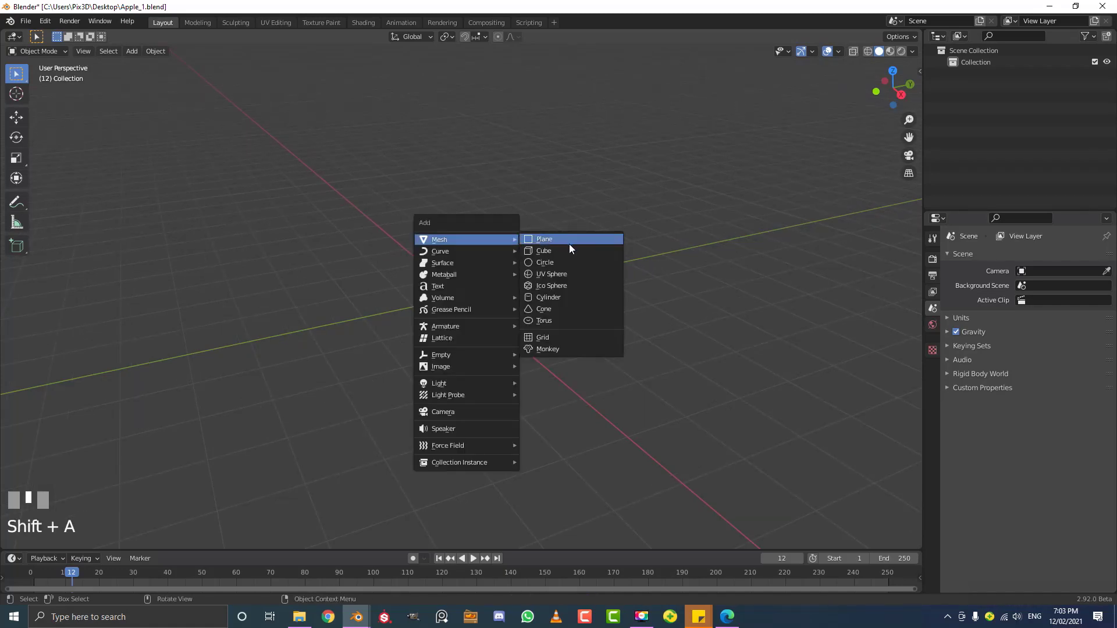
click(551, 273)
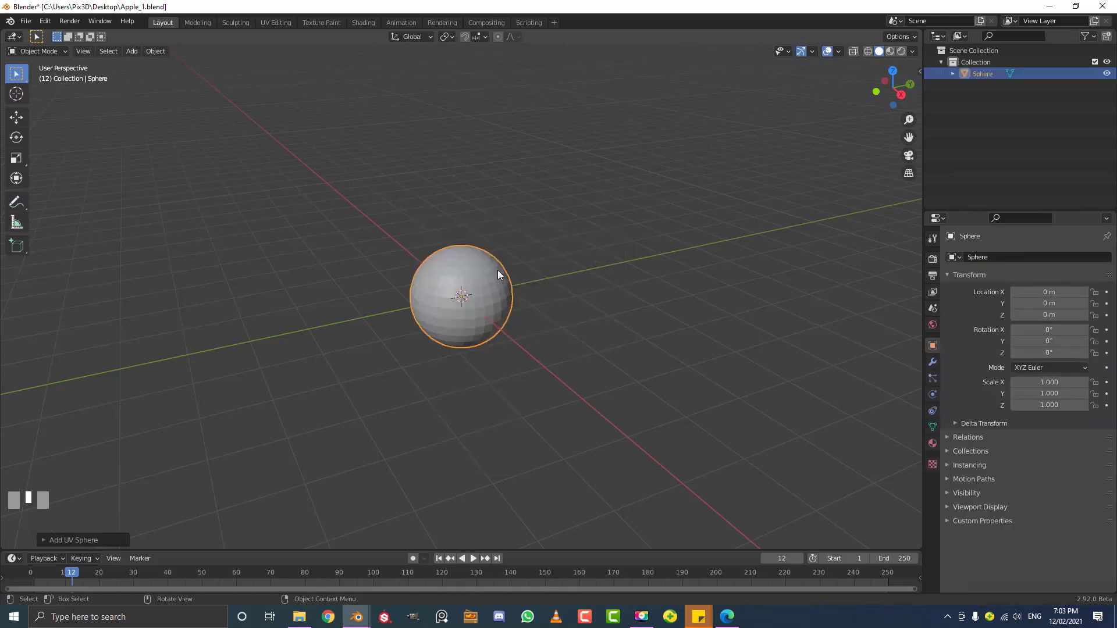
Select the sphere's top centre vertex in Edit Mode, in front view, and enable proportional editing
key(KP_1)
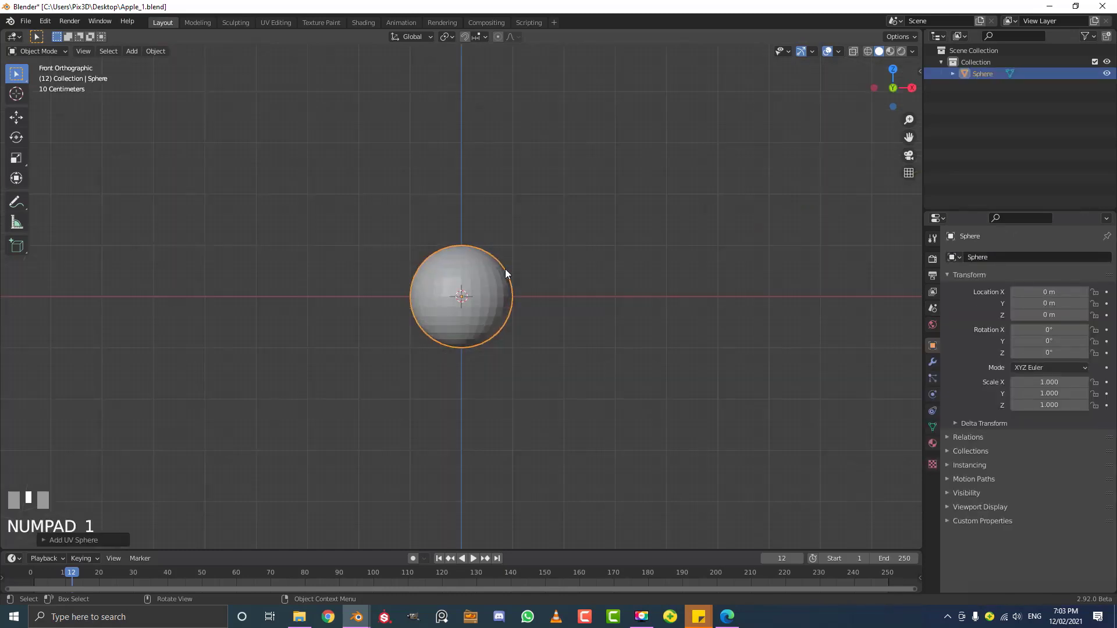
scroll(503, 262, up, 5)
key(g)
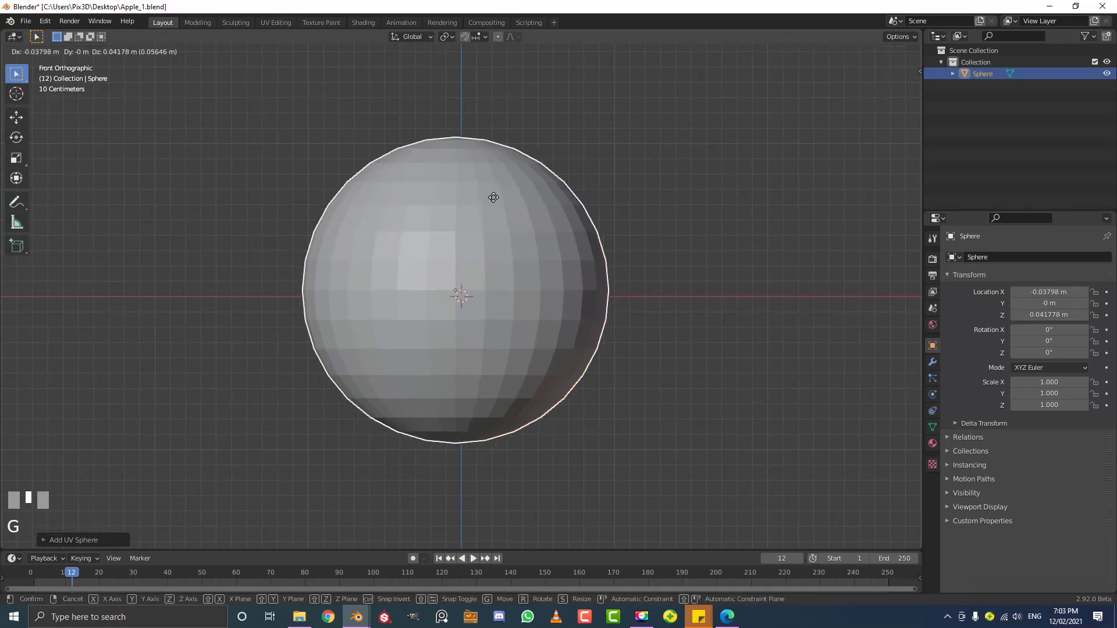
right_click(494, 199)
key(Tab)
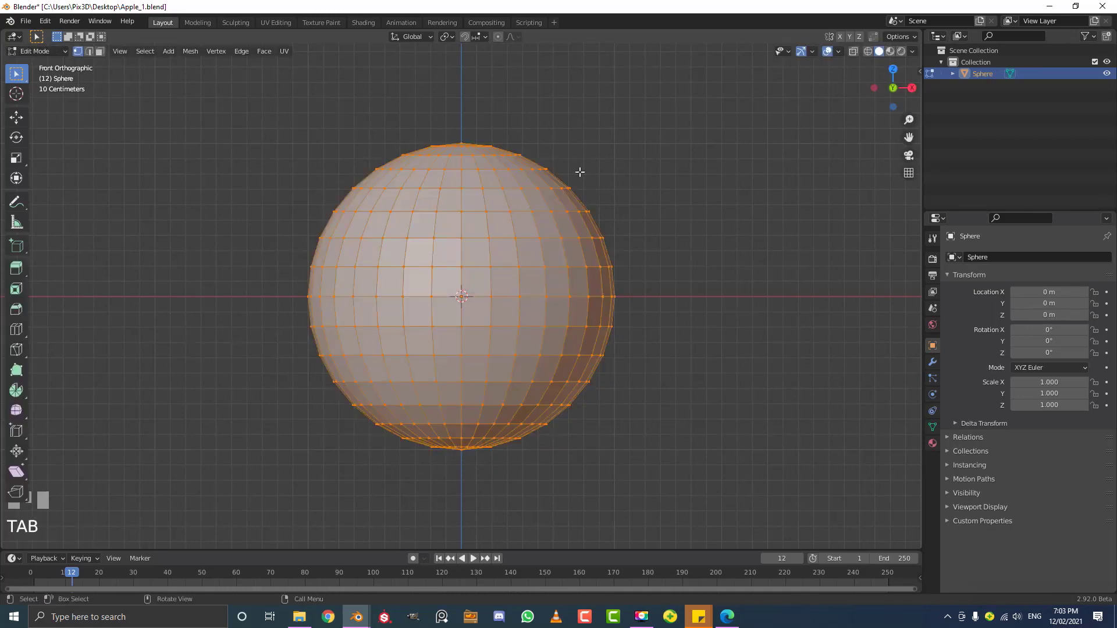
click(461, 127)
middle_drag(462, 125, 478, 184)
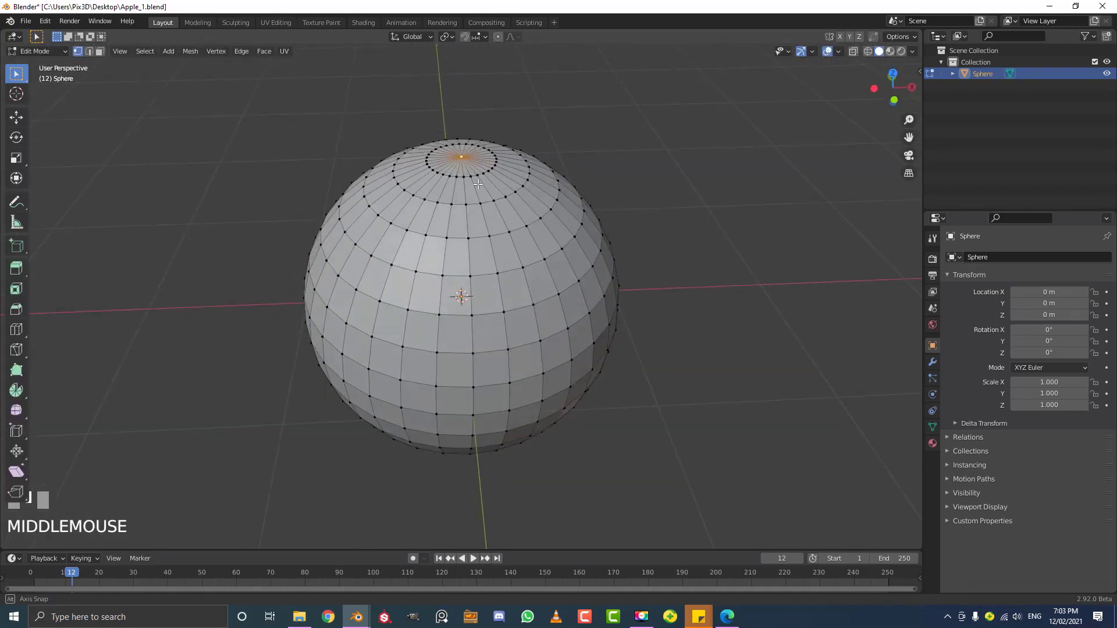
key(KP_1)
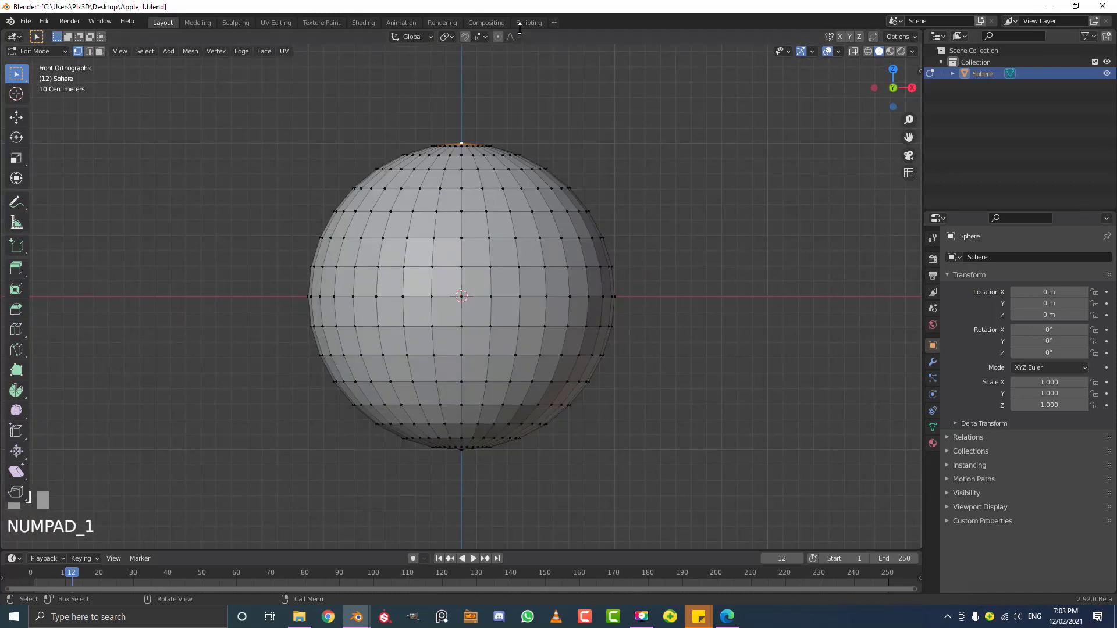
click(499, 37)
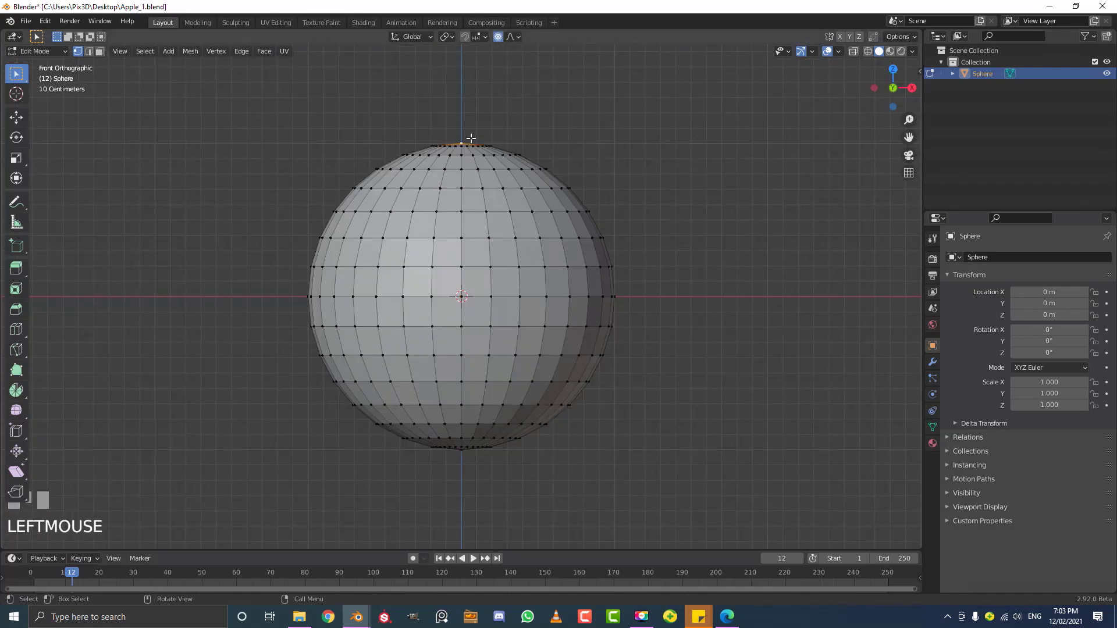
Move the top vertex down about 0.5 m with a wide smooth proportional falloff to flatten the sphere's top
key(g)
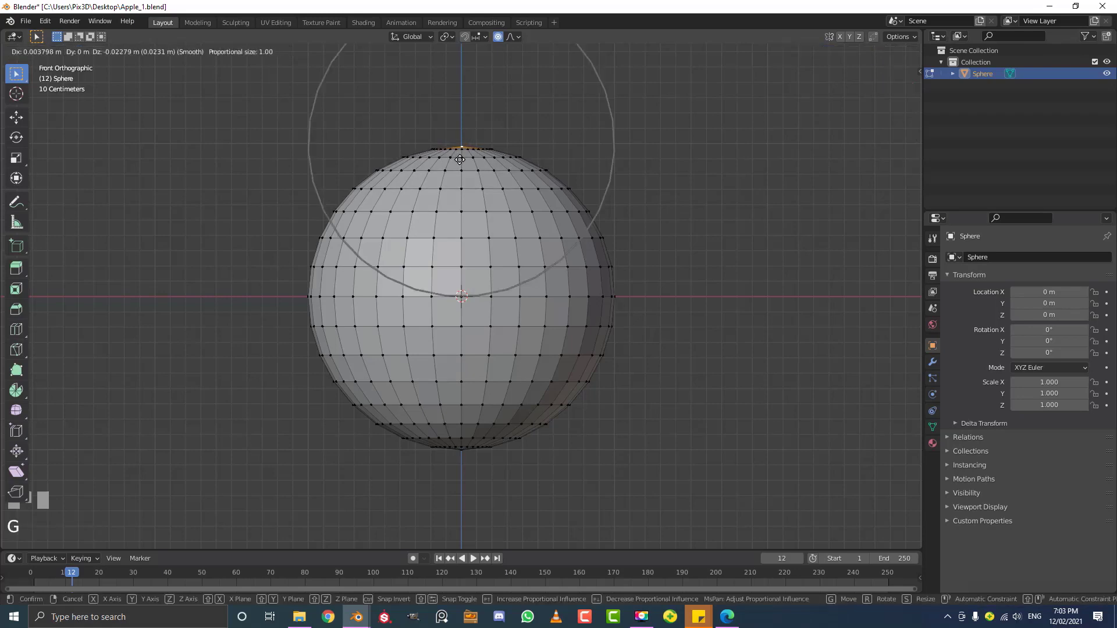
scroll(457, 179, up, 5)
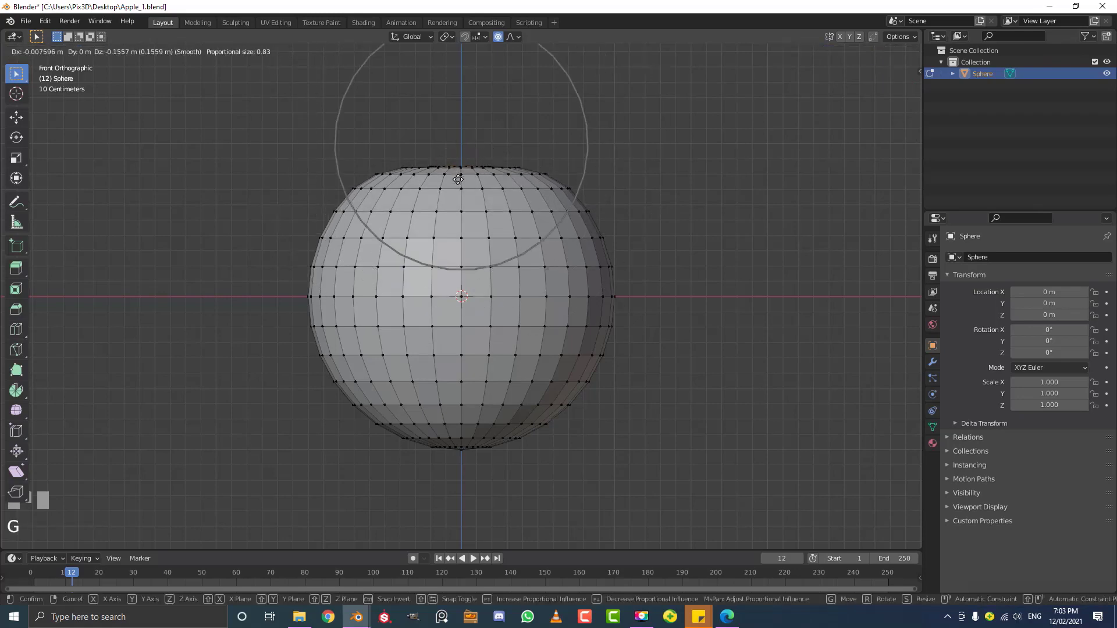
scroll(458, 180, down, 4)
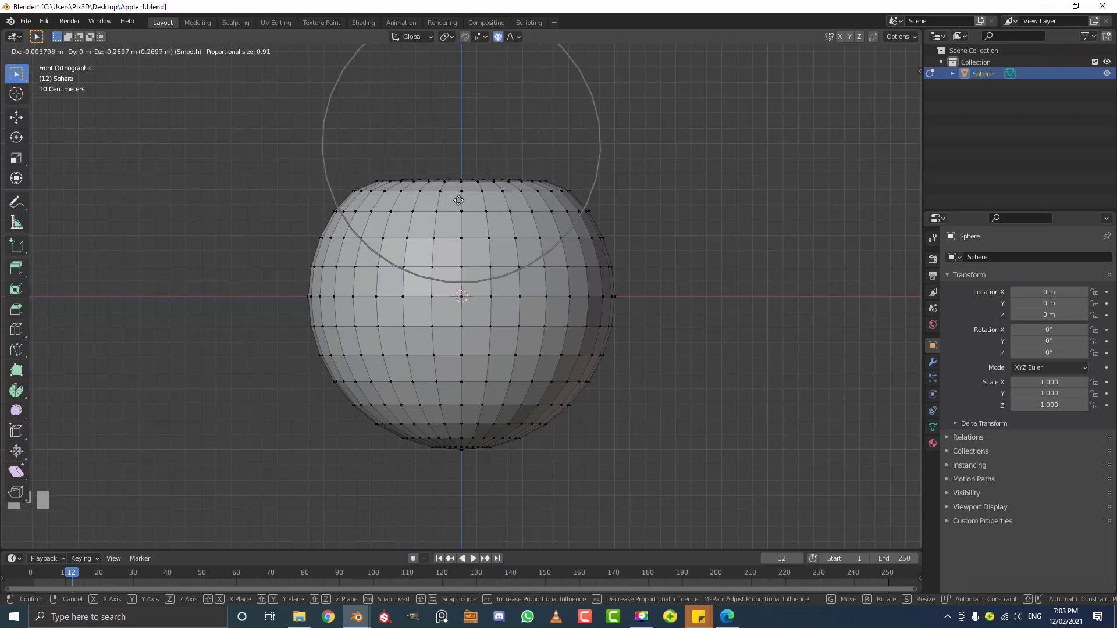
scroll(457, 200, down, 2)
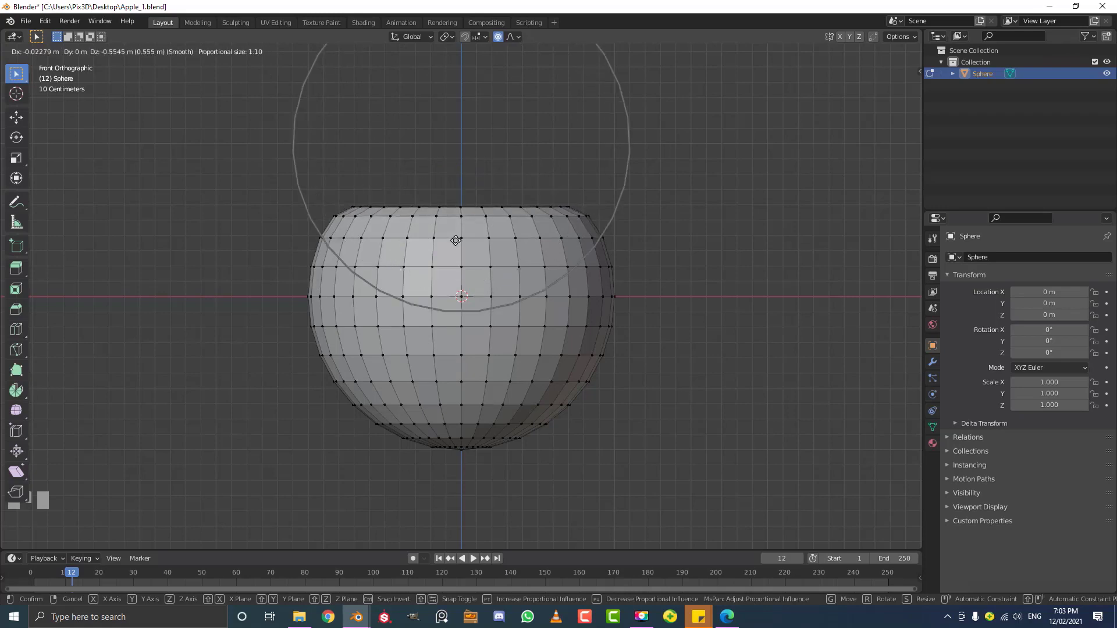
scroll(457, 233, down, 2)
click(457, 233)
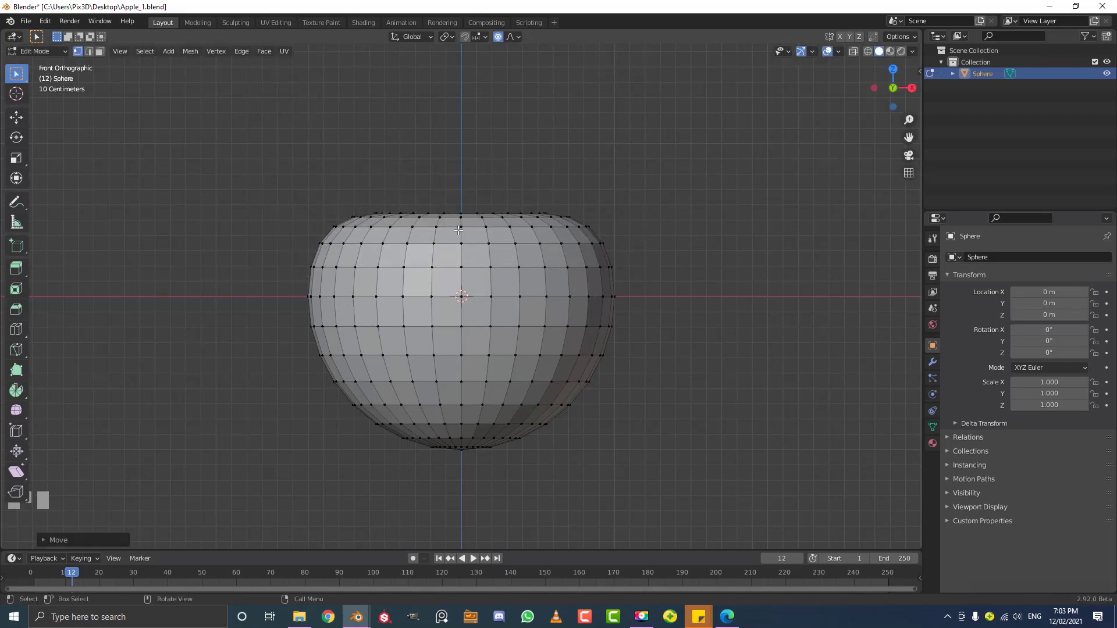
Move the top centre vertex further down with a proportional size of about 0.29 to form the apple's stem cavity
middle_drag(457, 232, 475, 209)
scroll(486, 217, up, 2)
key(g)
scroll(475, 209, up, 13)
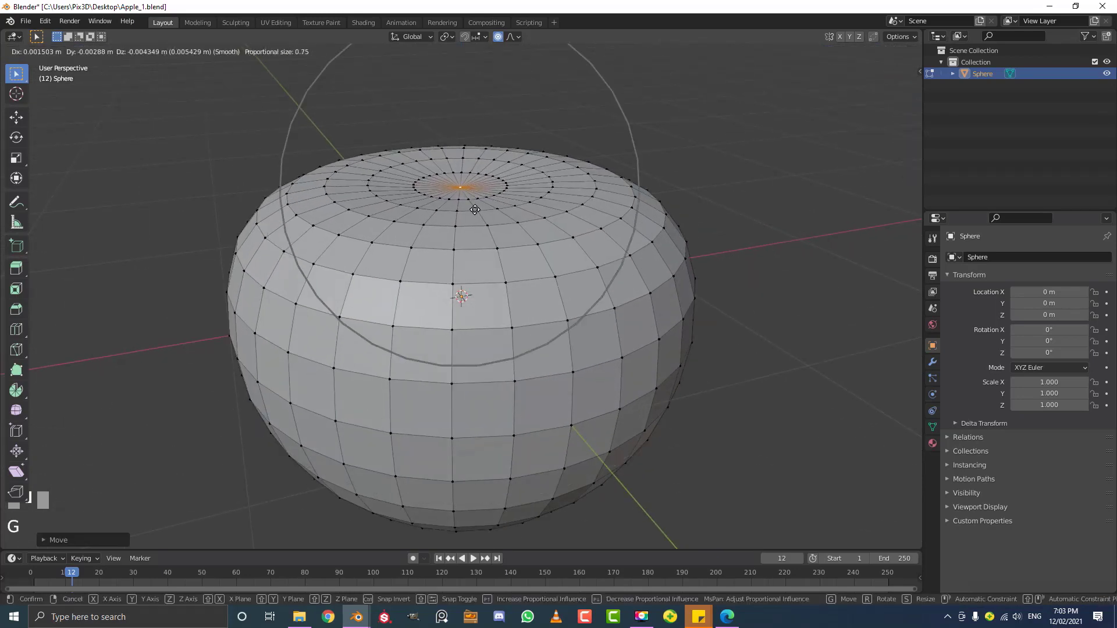
scroll(474, 230, up, 3)
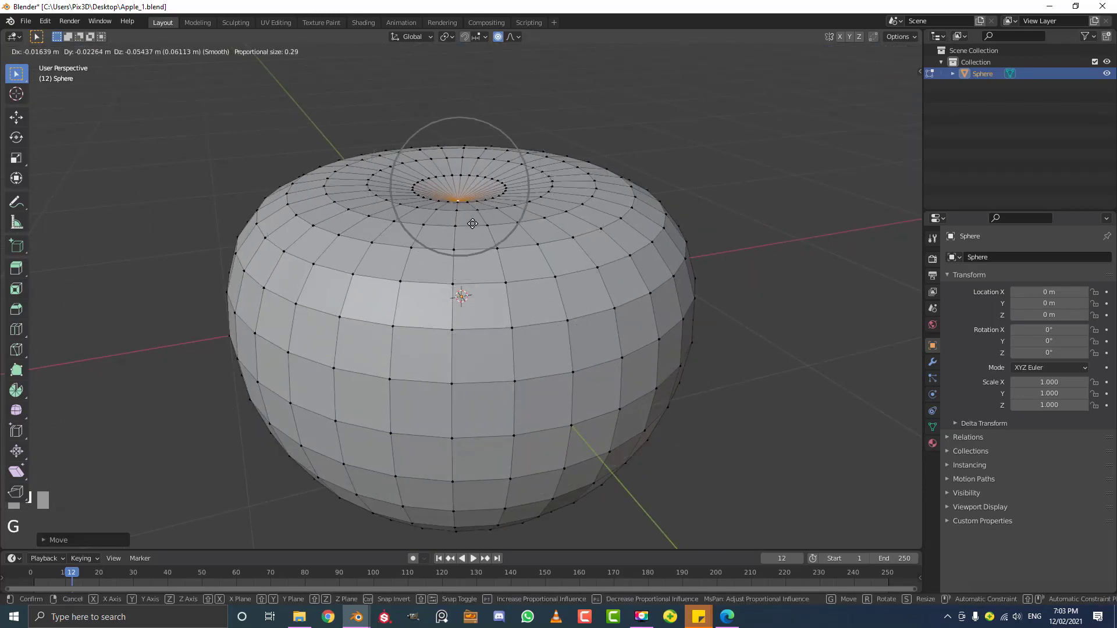
click(475, 275)
mouse_move(474, 275)
middle_down()
mouse_move(471, 329)
mouse_move(471, 260)
middle_up()
scroll(337, 248, up, 3)
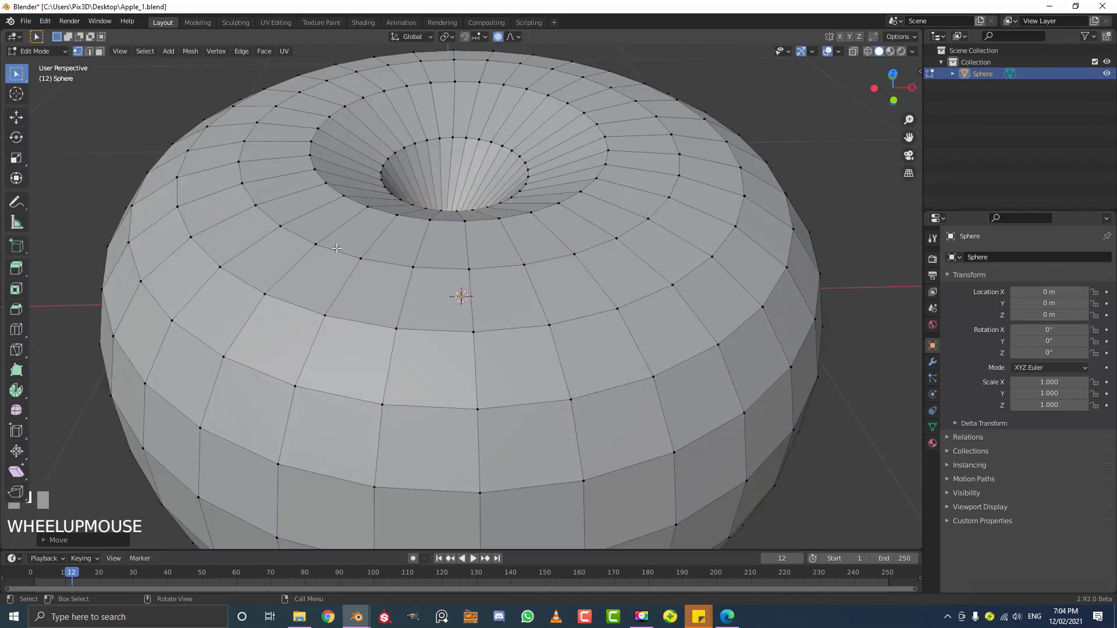
scroll(337, 248, down, 4)
scroll(355, 271, up, 1)
scroll(355, 271, up, 1)
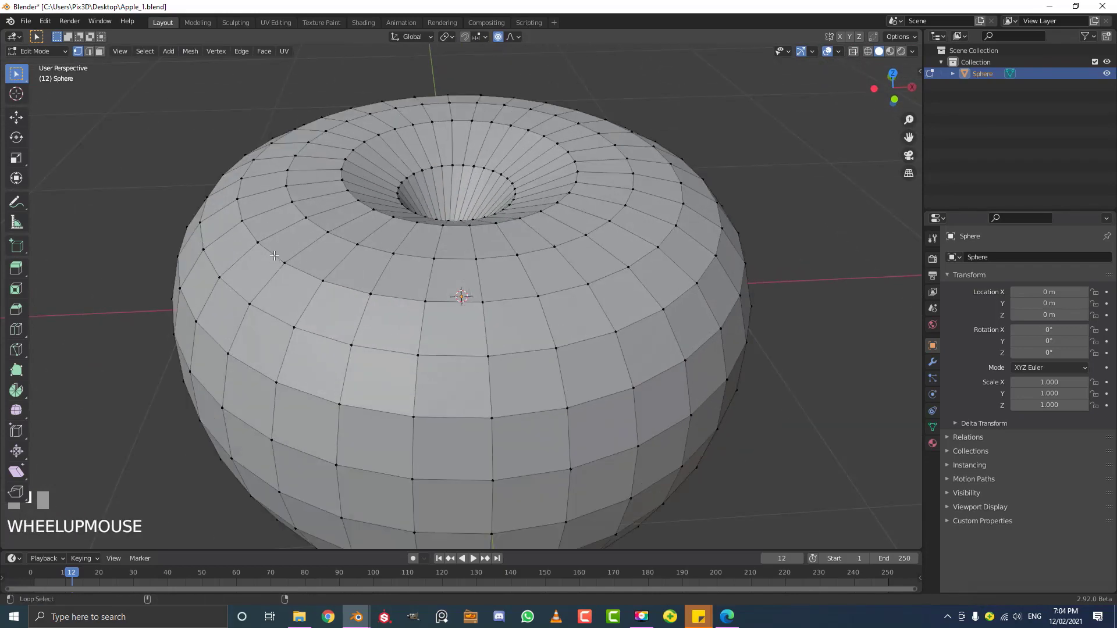
Select the edge loop around the apple's upper shoulder and rotate it about -3° in front view with a wide smooth proportional falloff
alt+shift+click(280, 257)
middle_drag(280, 257, 342, 271)
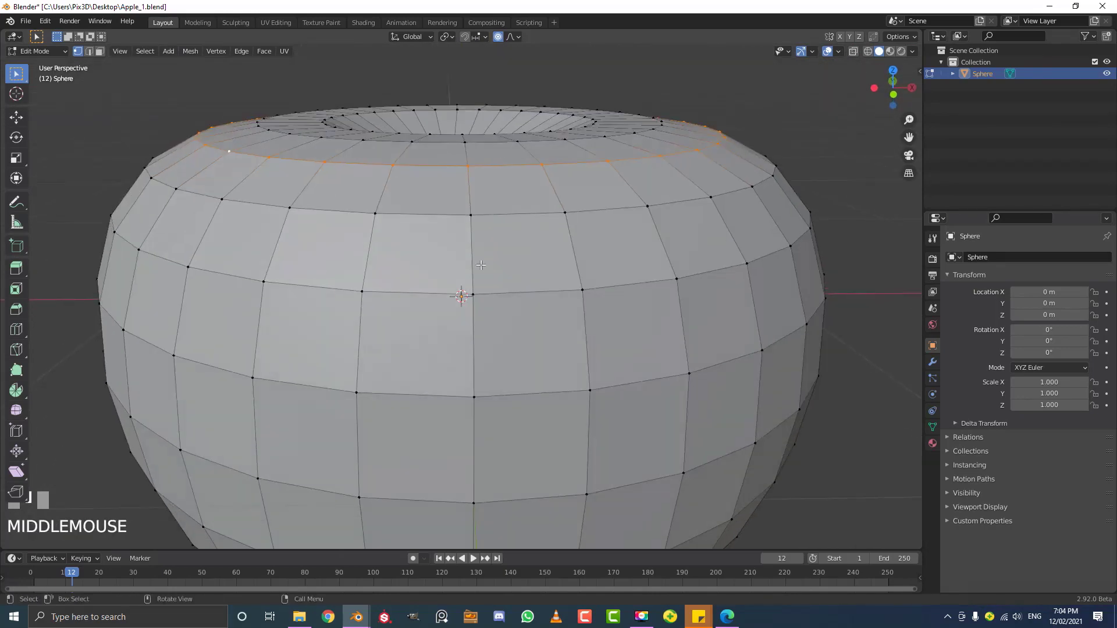
scroll(481, 265, down, 3)
middle_drag(480, 265, 486, 247)
key(KP_1)
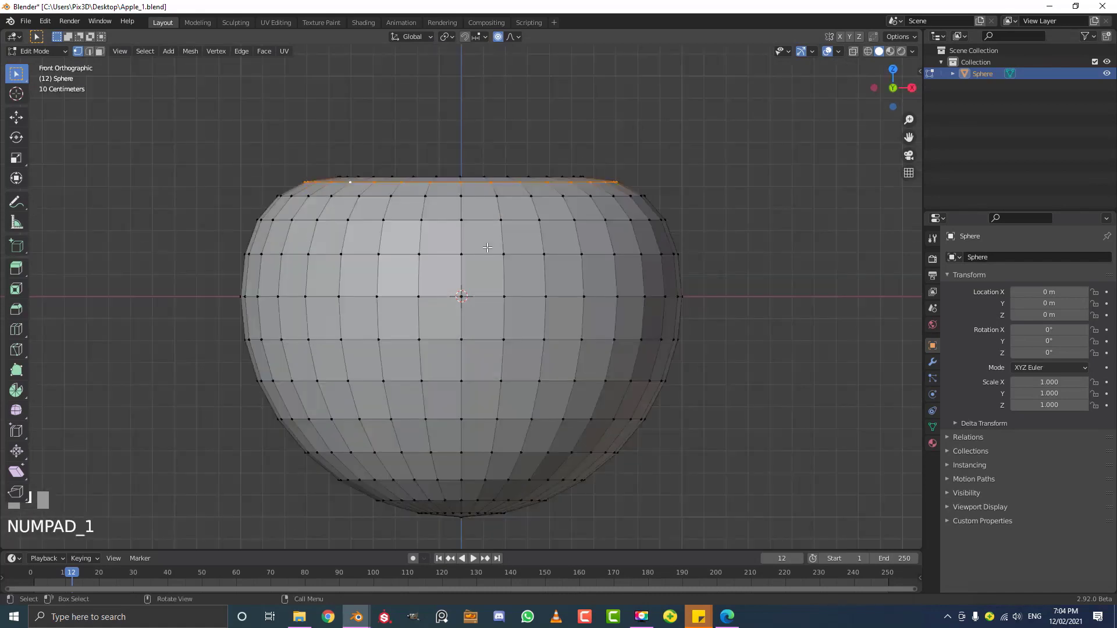
key(r)
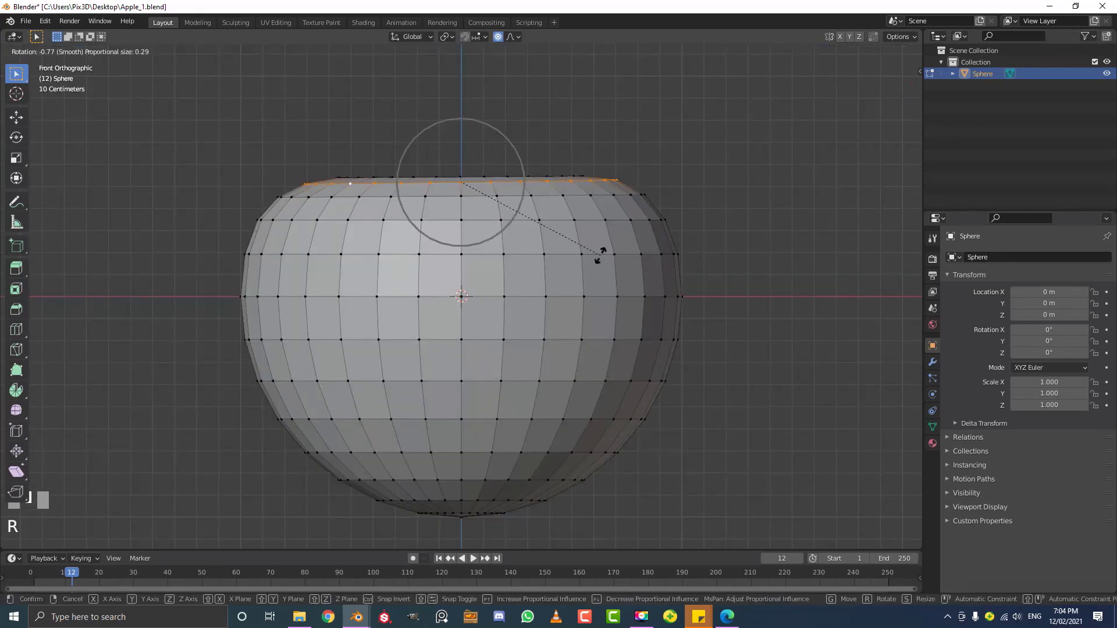
scroll(600, 252, down, 6)
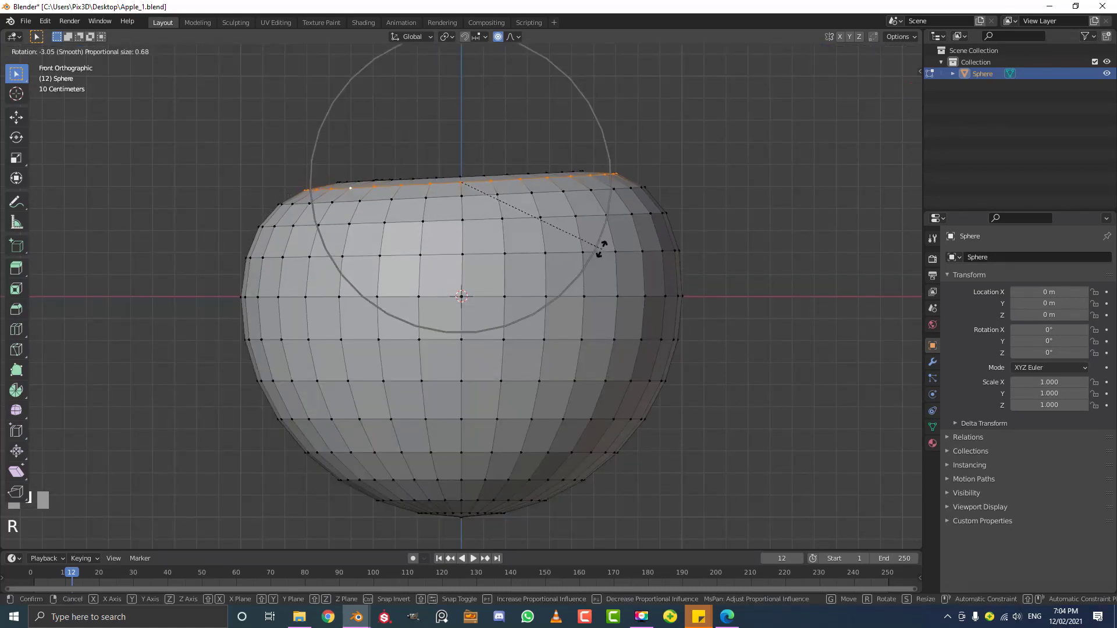
scroll(600, 252, down, 2)
click(601, 249)
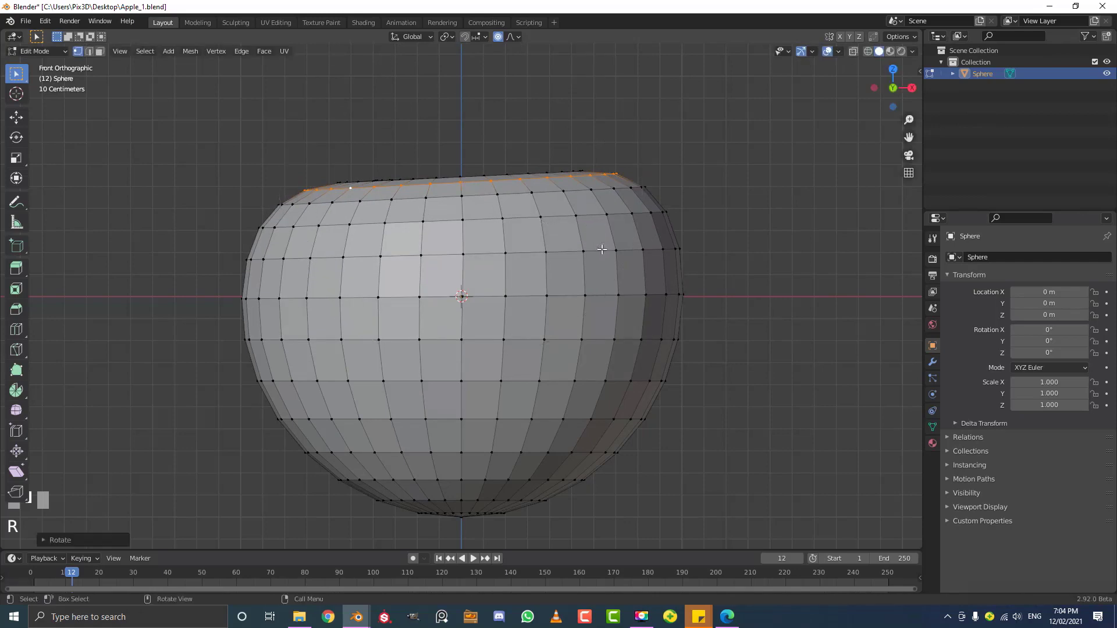
Move the front centre vertex of the upper shoulder loop slightly down with proportional editing to dent the top edge
click(462, 183)
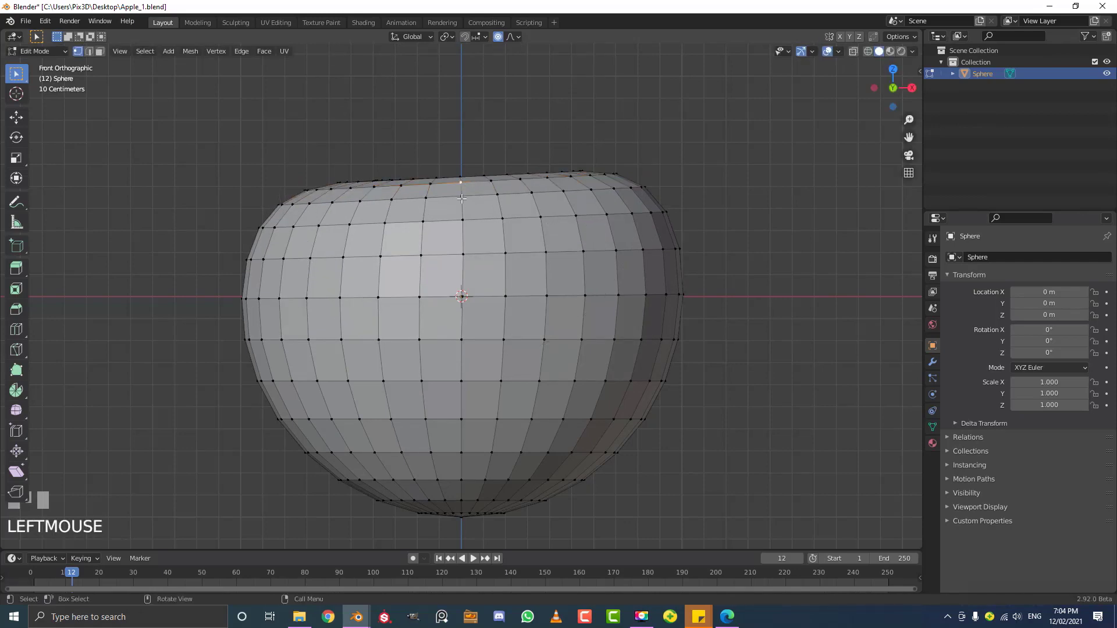
key(g)
click(477, 244)
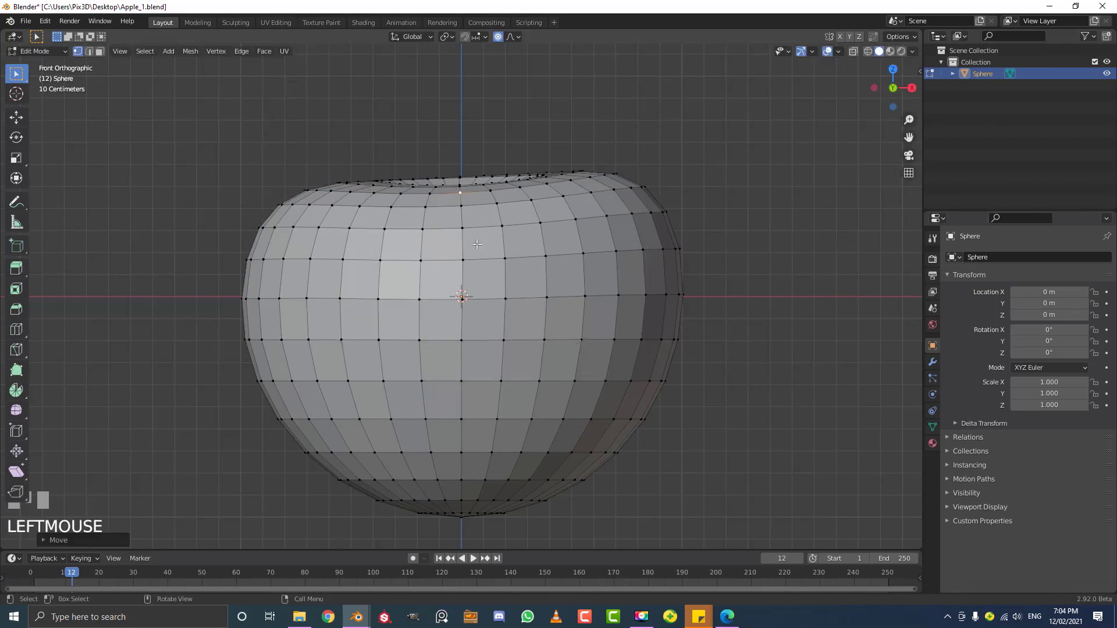
scroll(477, 244, down, 3)
middle_drag(477, 244, 588, 307)
scroll(500, 214, up, 3)
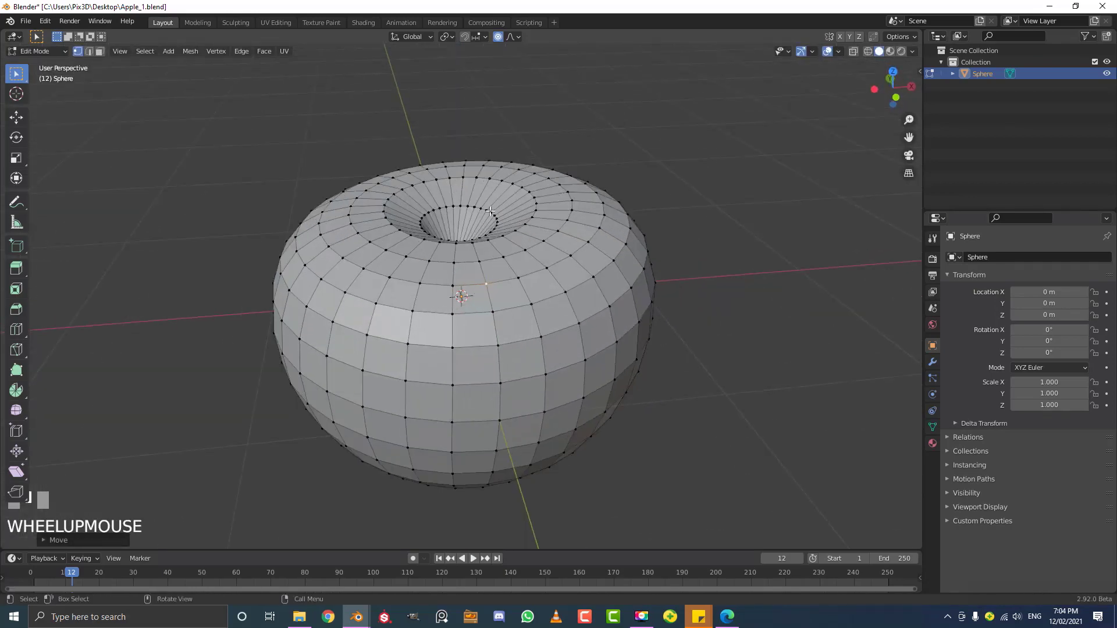
Insert one centred loop cut between the stem cavity's rim and its inner ring
scroll(457, 198, up, 3)
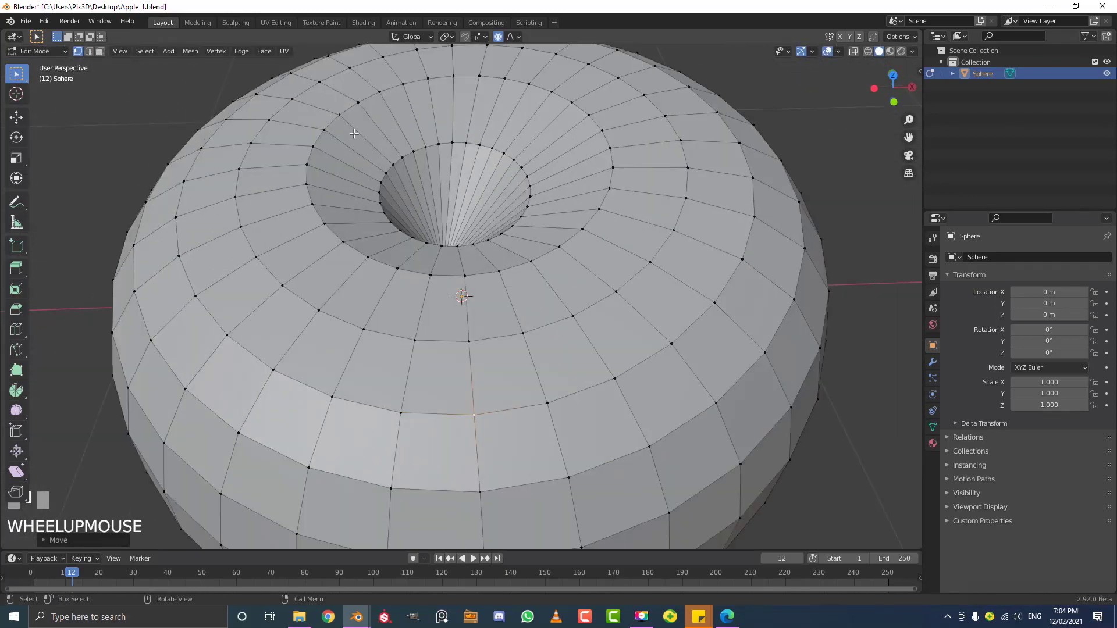
middle_drag(354, 134, 456, 91)
scroll(457, 91, down, 1)
key(ctrl+r)
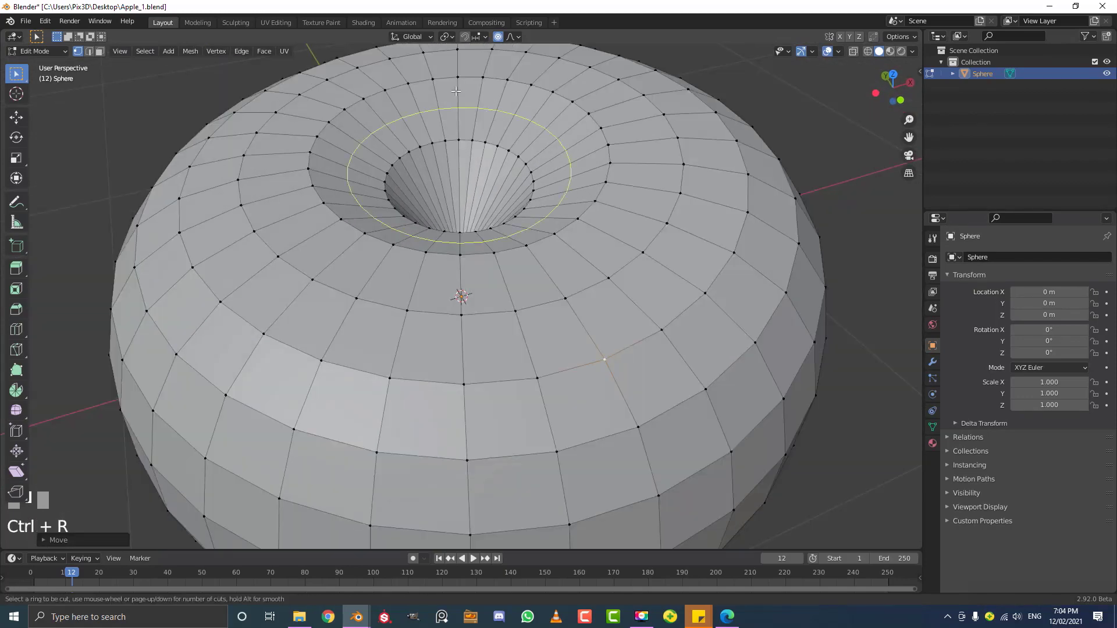
click(456, 92)
middle_drag(456, 91, 570, 210)
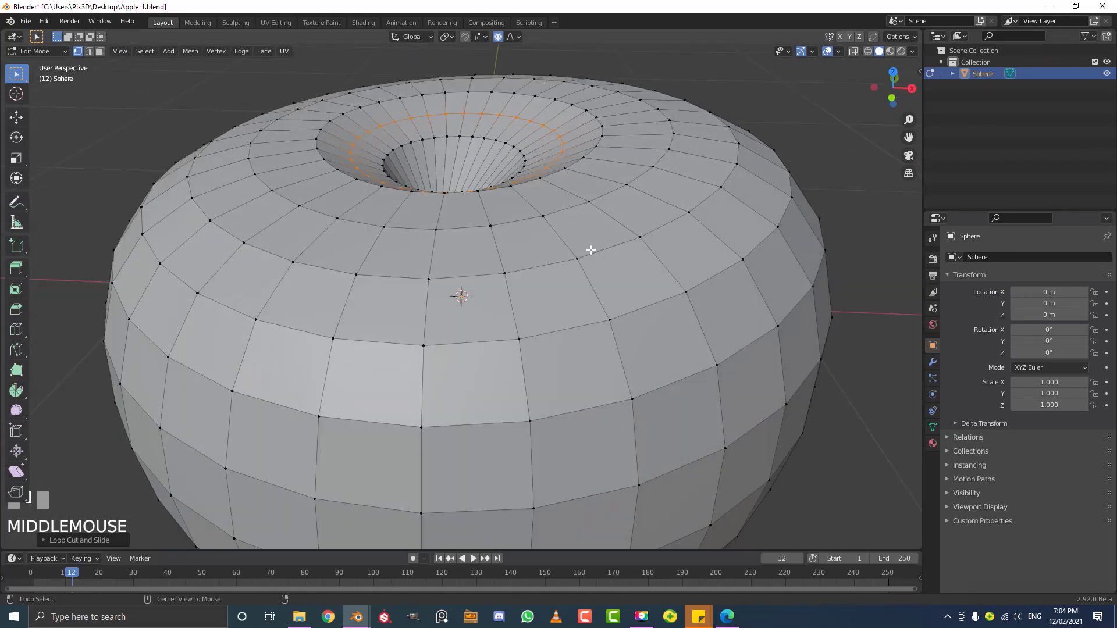
Shrink/Fatten the new cavity loop by about 0.03 with a small smooth proportional falloff to round the rim
key(alt+s)
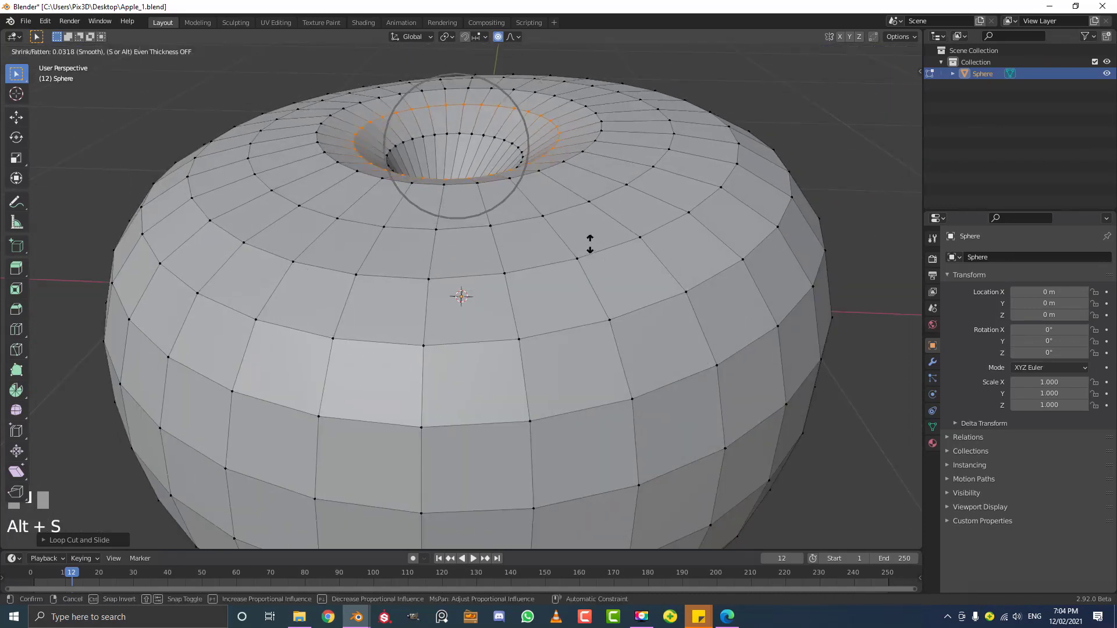
scroll(590, 244, up, 5)
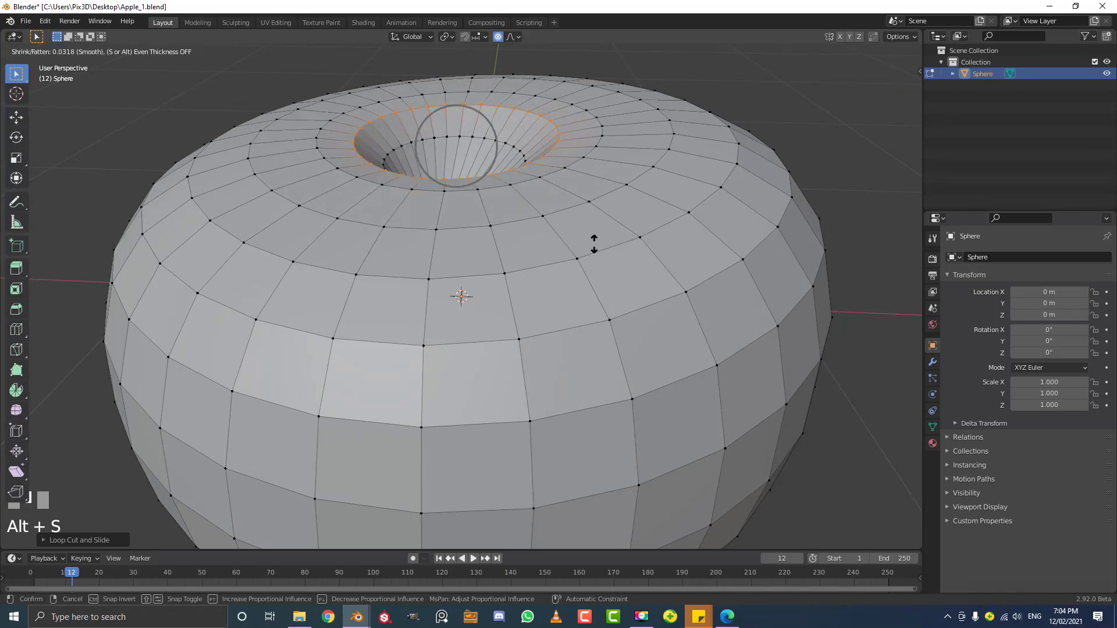
click(594, 245)
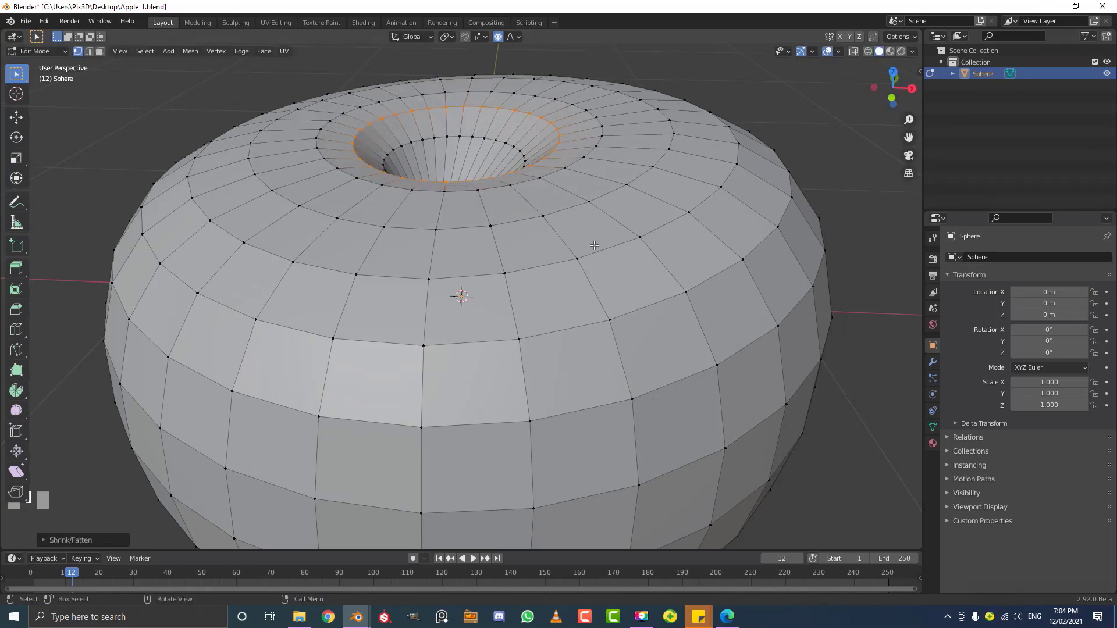
scroll(581, 241, down, 4)
middle_drag(523, 225, 524, 189)
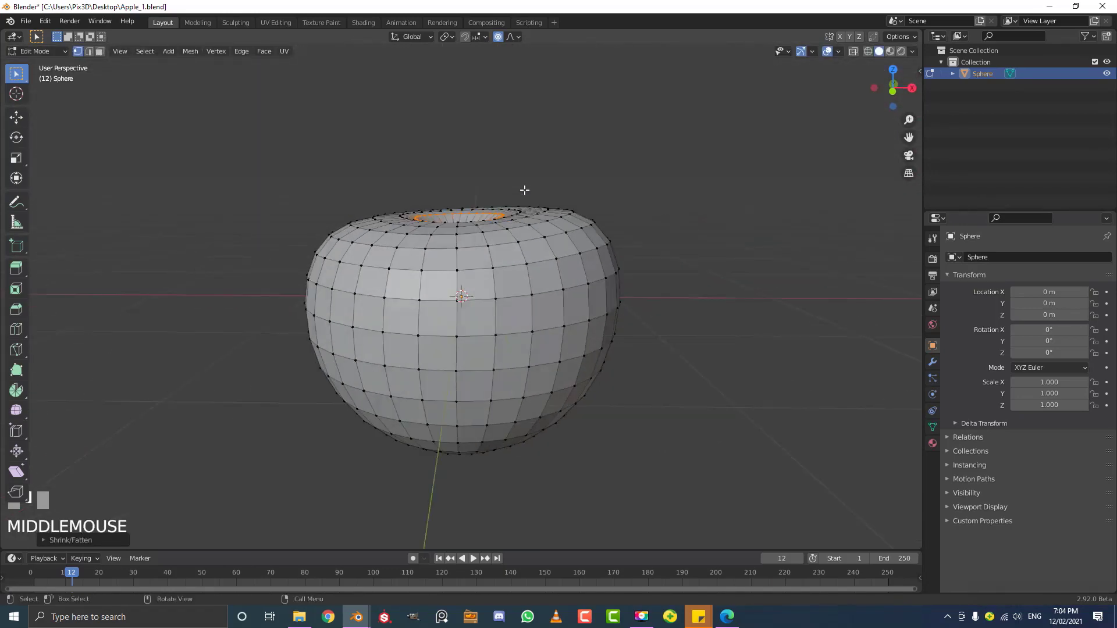
In top view, shift three outline vertices slightly with wide proportional falloffs, at the upper-left, upper-right and lower-right, to make the silhouette irregular
key(KP_7)
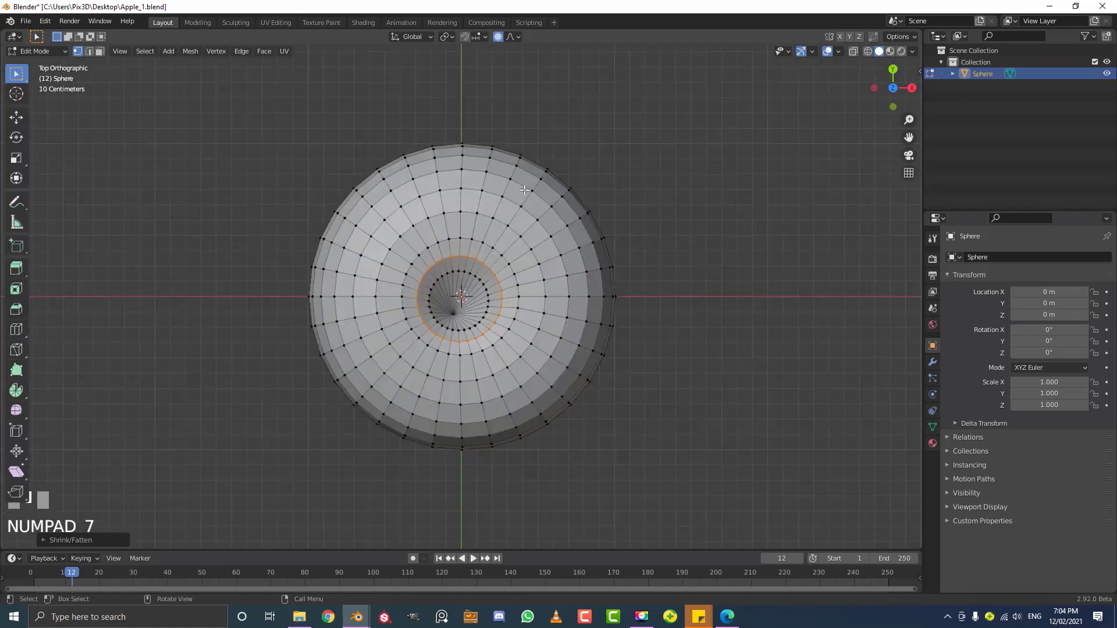
scroll(486, 186, down, 2)
click(426, 188)
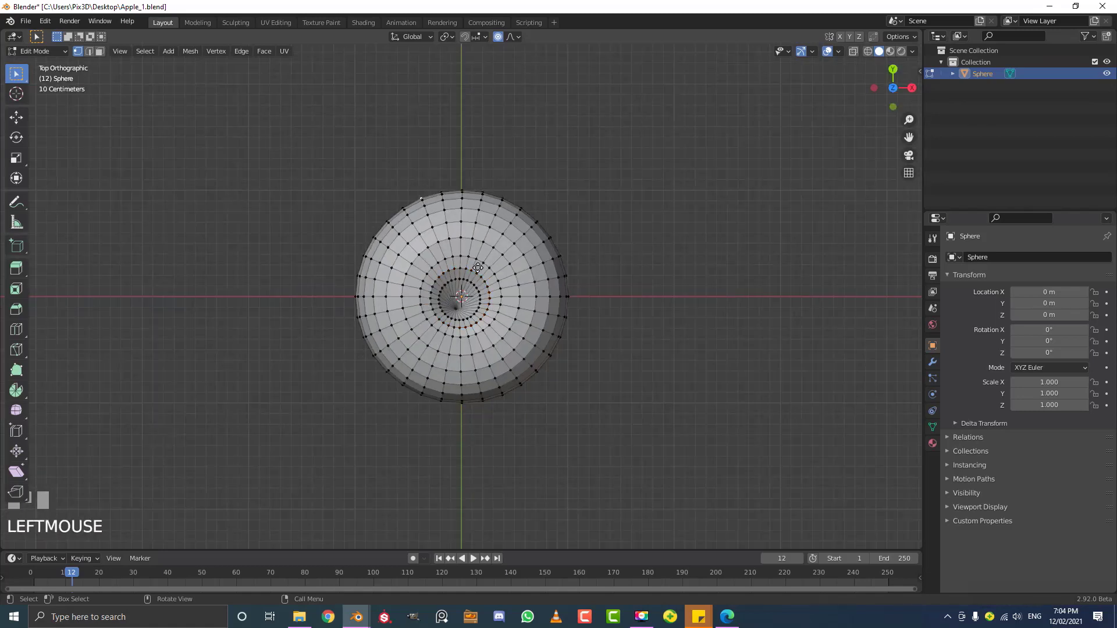
key(g)
scroll(478, 269, down, 15)
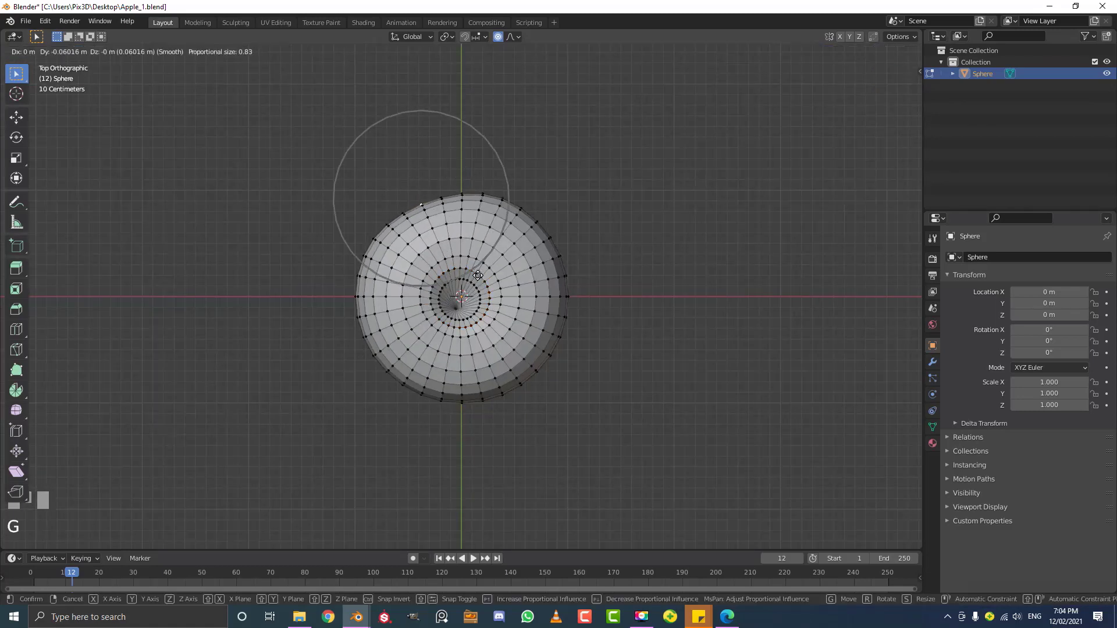
click(499, 274)
key(g)
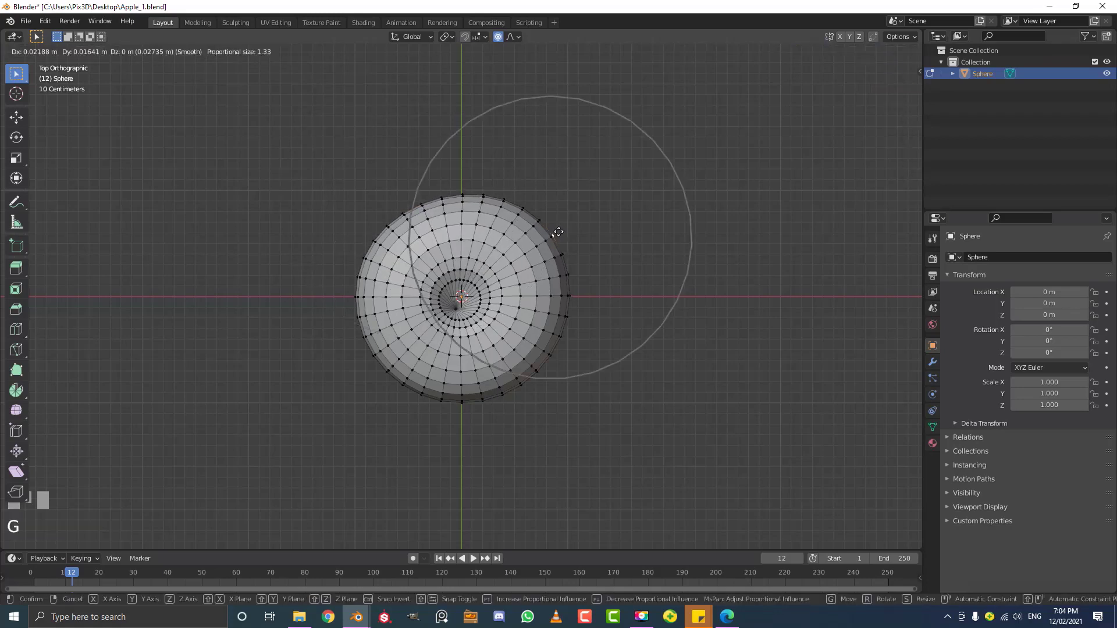
click(557, 234)
click(522, 382)
key(g)
click(528, 381)
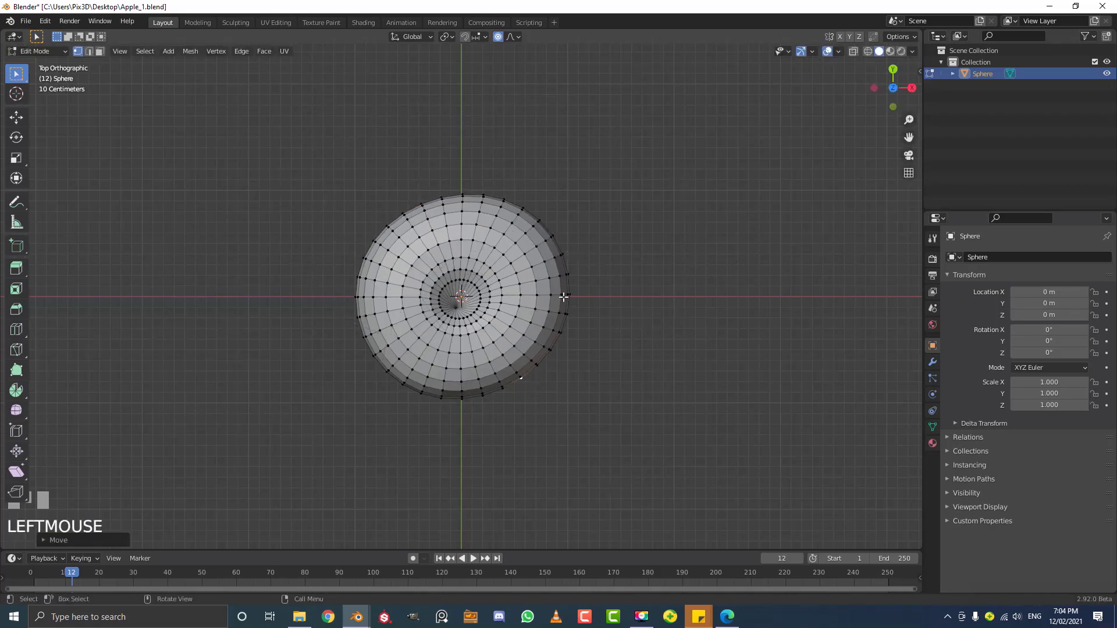
In front view, move the sphere's bottom centre vertex up about 0.25 m with a proportional size of about 0.75 to flatten the base
key(KP_1)
shift+middle_drag(513, 345, 508, 277)
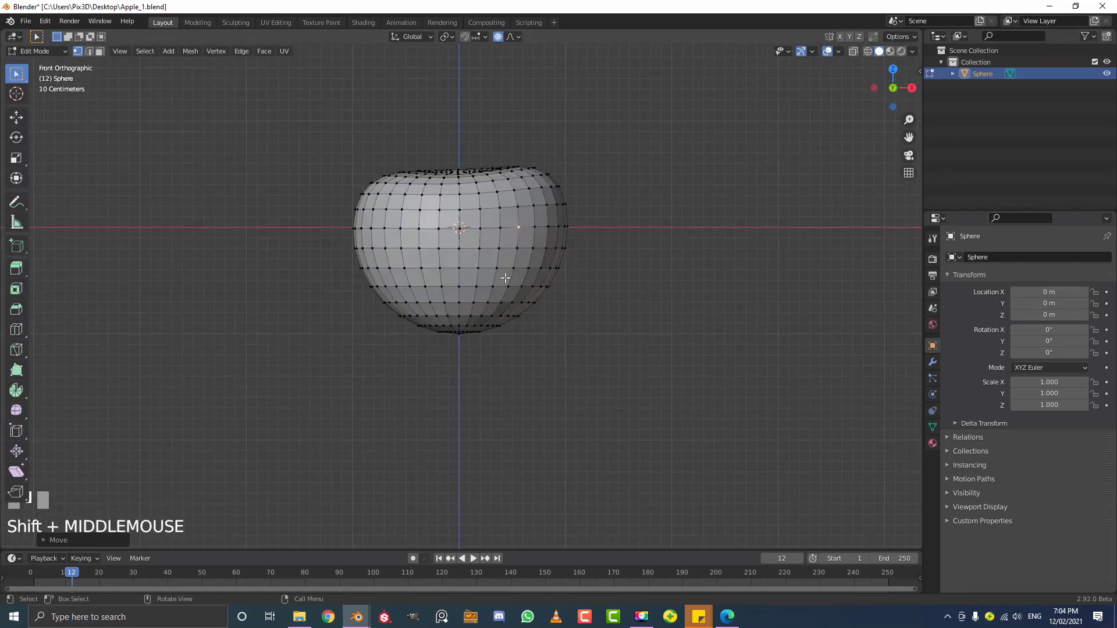
scroll(466, 366, up, 3)
click(454, 367)
shift+middle_drag(453, 396, 472, 280)
scroll(465, 324, up, 2)
key(KP_1)
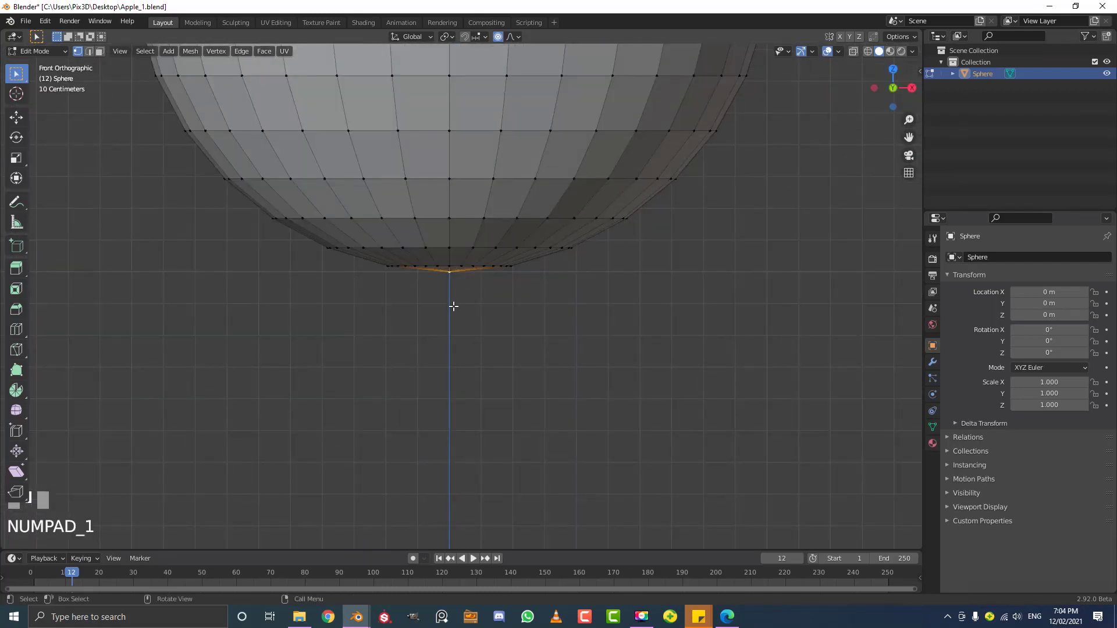
key(g)
scroll(452, 300, up, 3)
scroll(455, 261, up, 3)
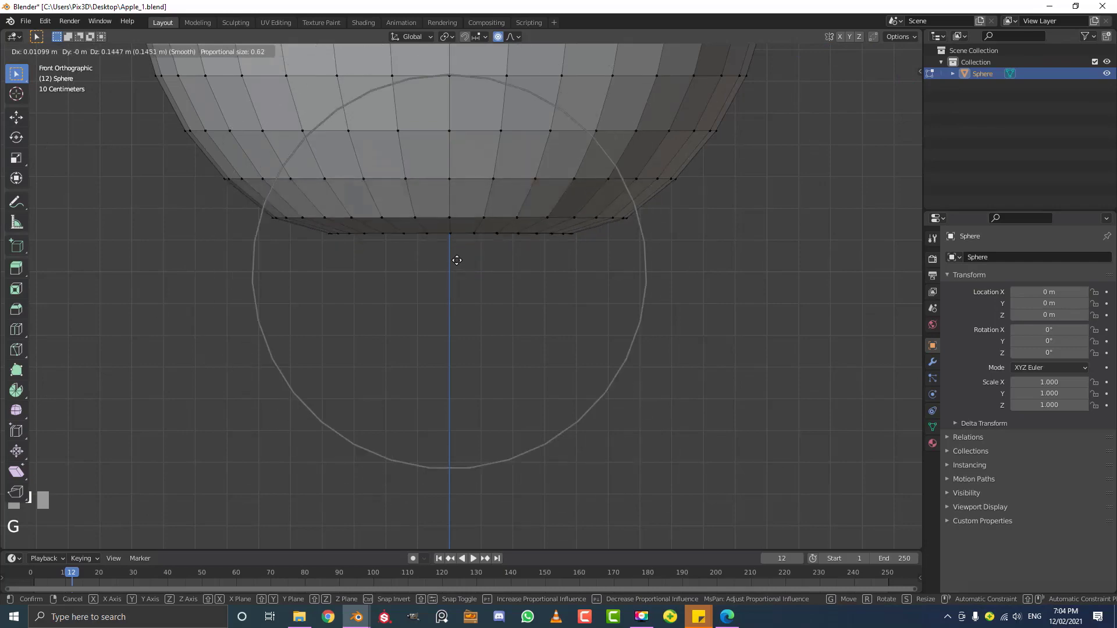
scroll(456, 250, down, 1)
scroll(460, 230, down, 1)
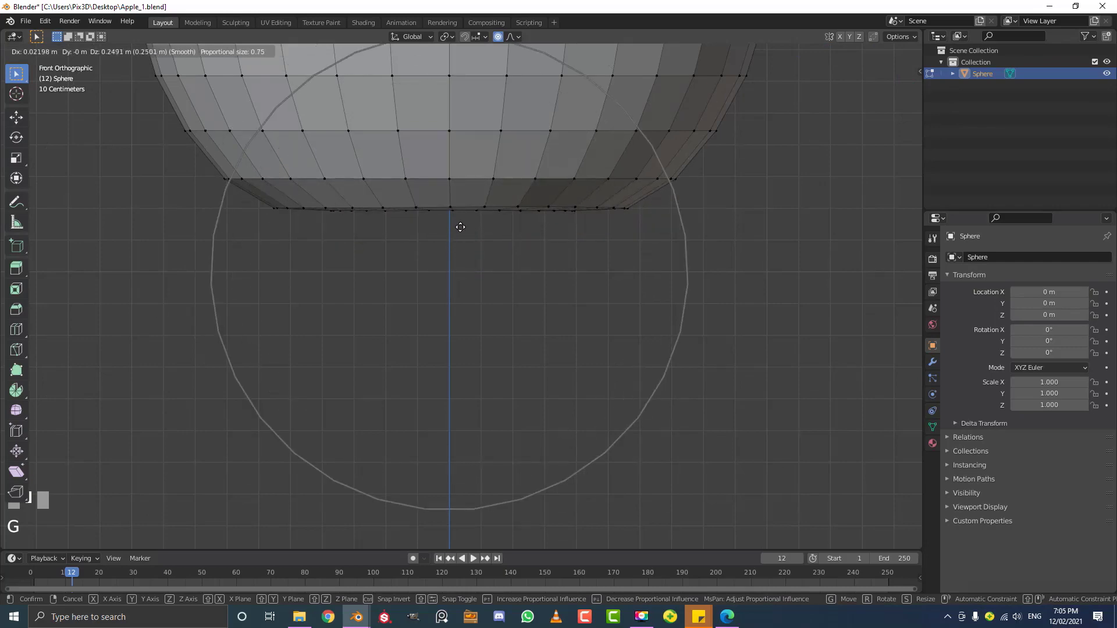
click(460, 227)
Turn off proportional editing and select the innermost edge loop inside the stem cavity
middle_drag(460, 227, 519, 281)
scroll(478, 346, up, 2)
scroll(479, 347, down, 4)
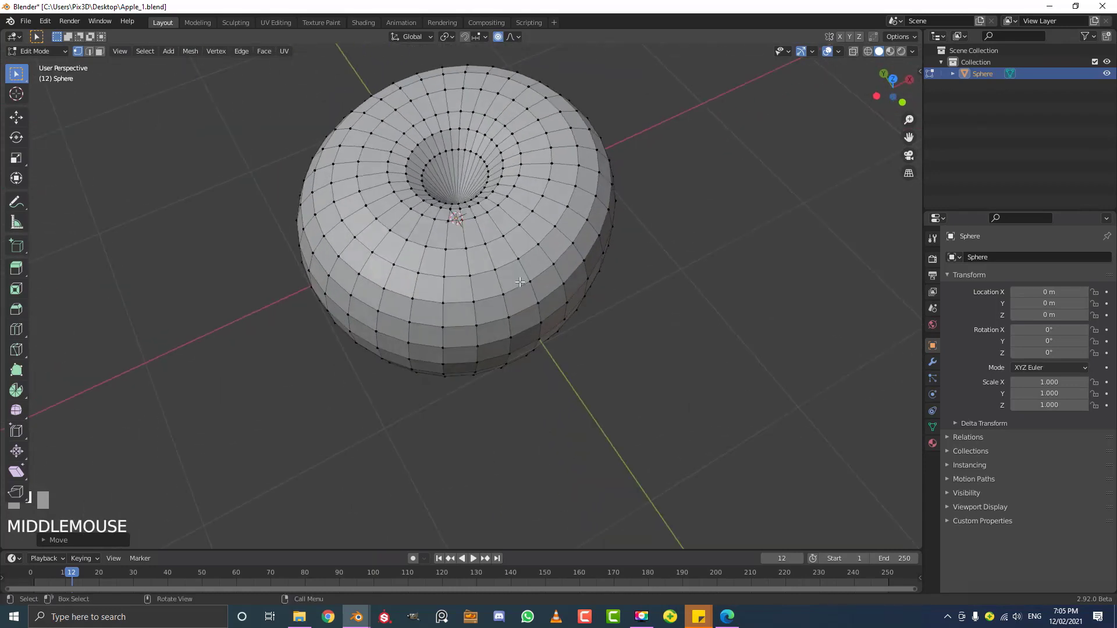
scroll(519, 281, down, 1)
scroll(491, 252, up, 4)
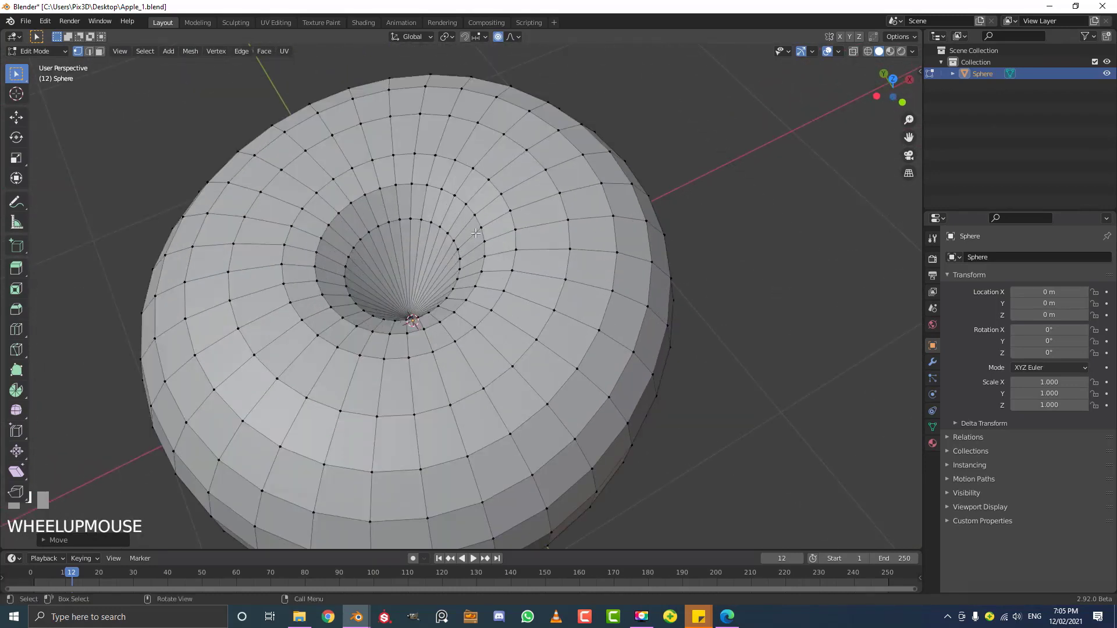
middle_drag(400, 228, 418, 213)
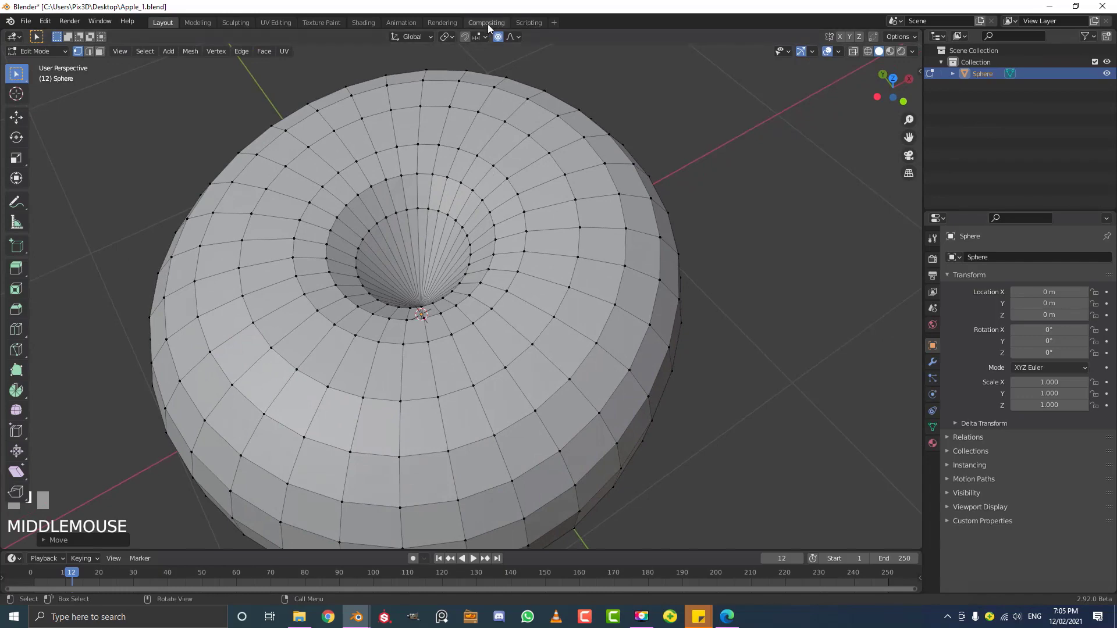
click(497, 36)
scroll(407, 184, up, 3)
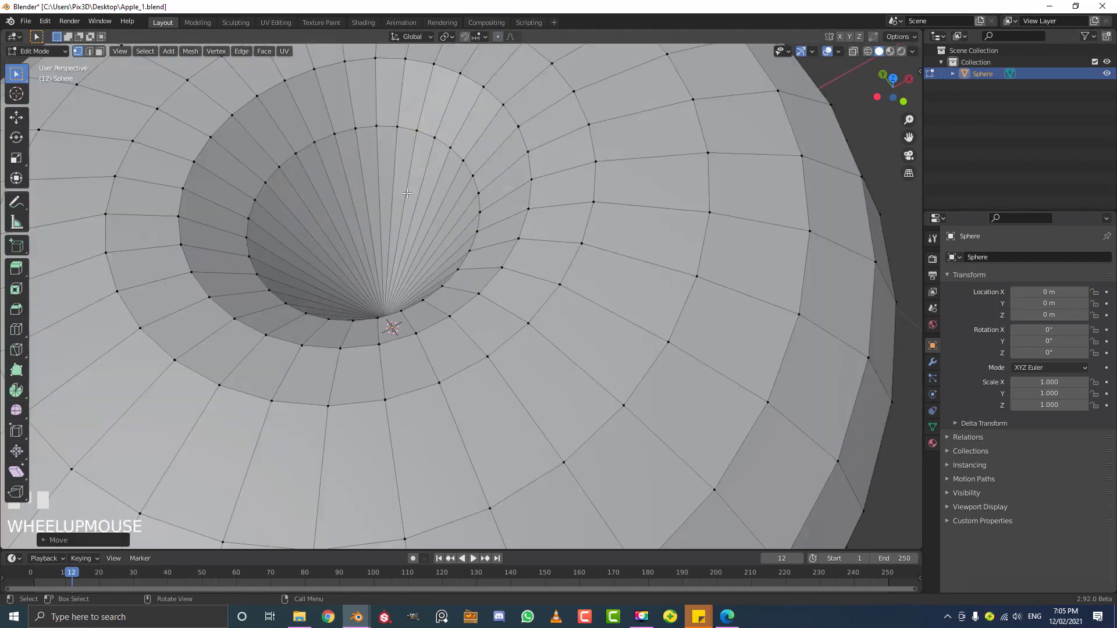
scroll(409, 182, down, 1)
key(a)
alt+shift+click(414, 176)
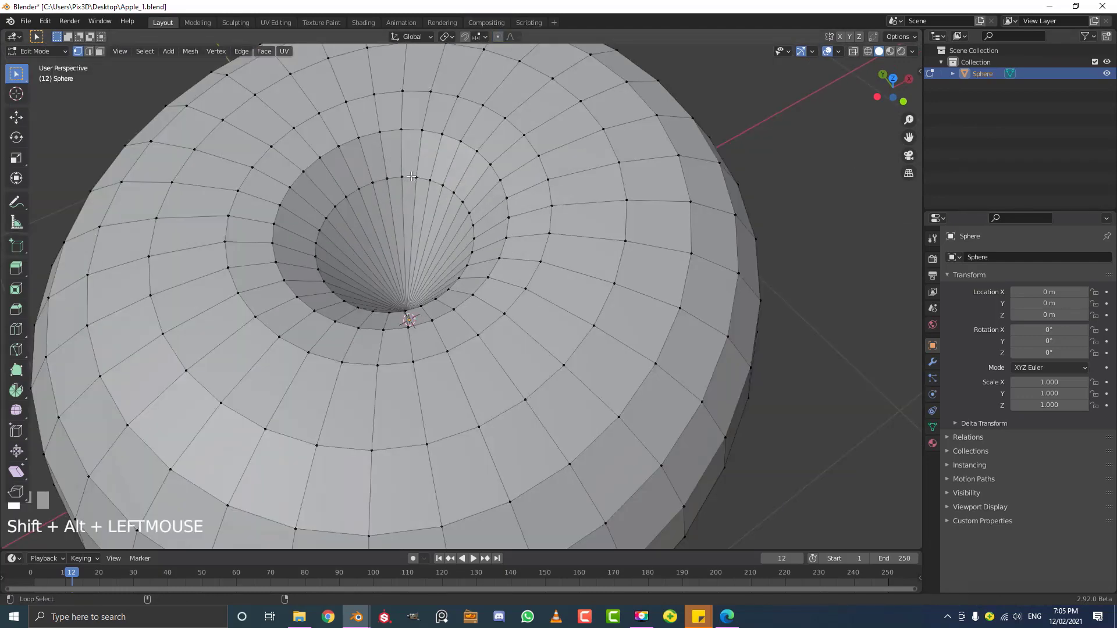
Duplicate the selected cavity loop in place and scale the copy to about 0.16 as a small ring for the stem
middle_drag(415, 176, 439, 227)
scroll(438, 228, up, 2)
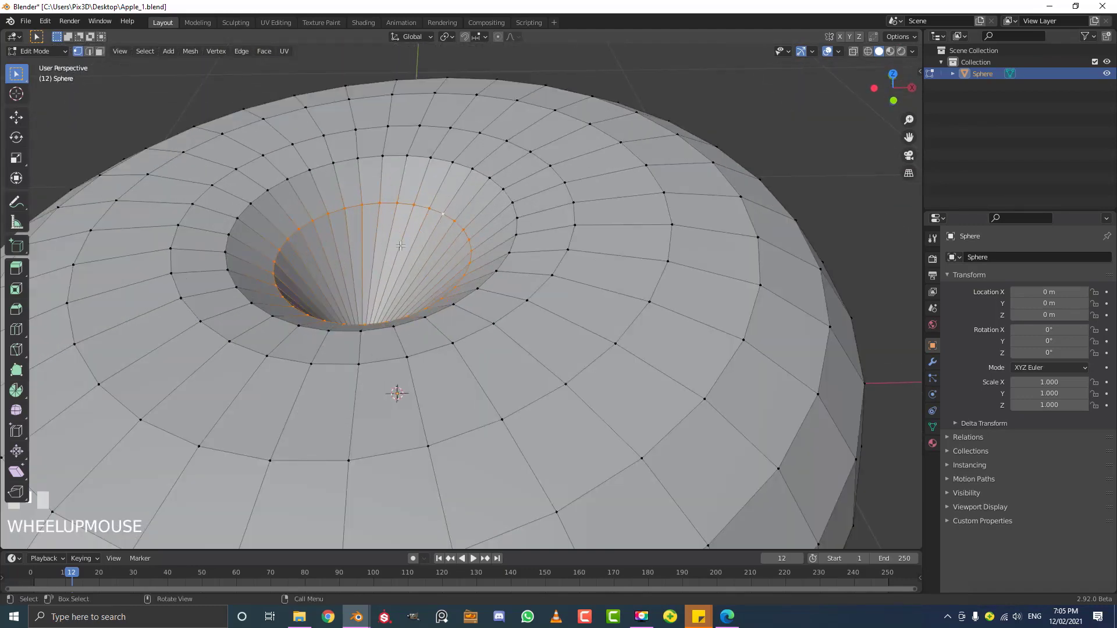
key(shift+d)
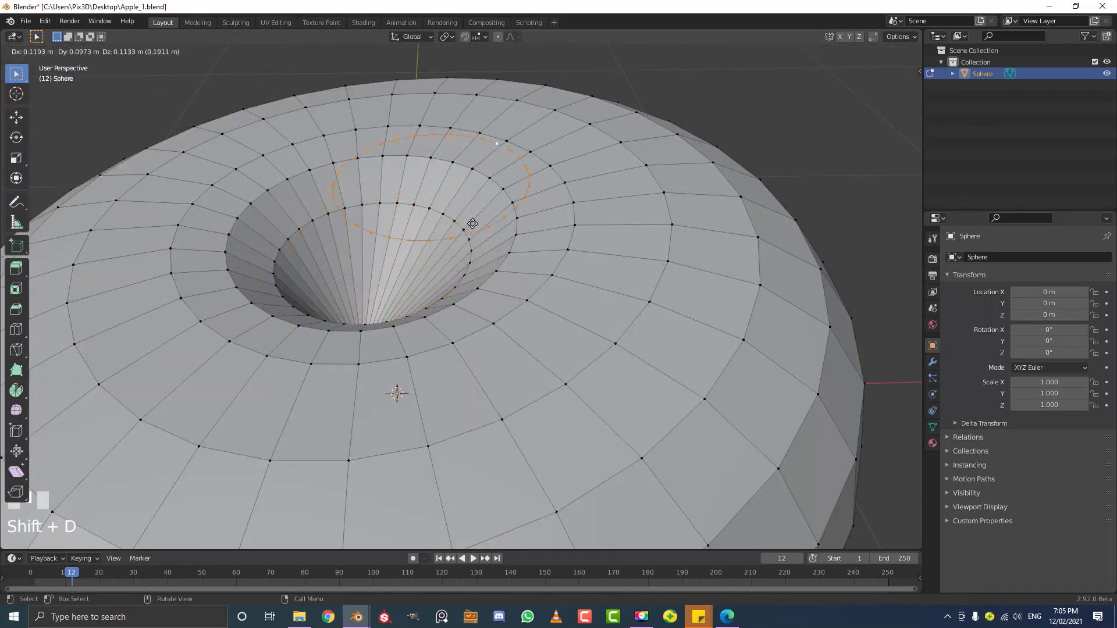
key(s)
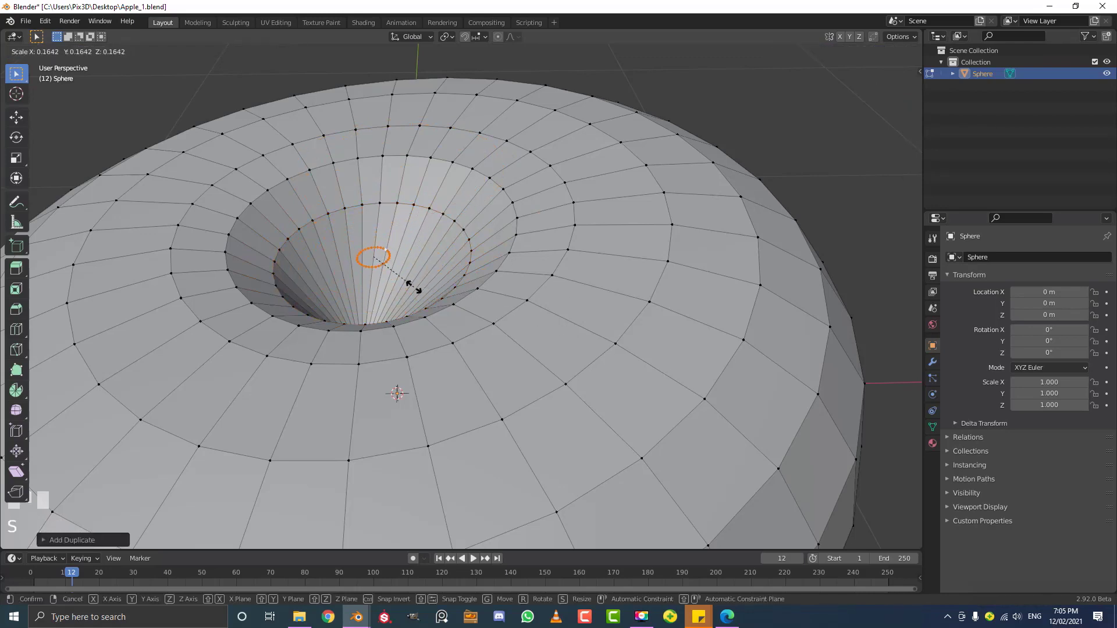
click(409, 283)
In front wireframe view, move the small ring down to the pointed bottom of the stem cavity
scroll(407, 284, down, 4)
middle_drag(407, 284, 439, 329)
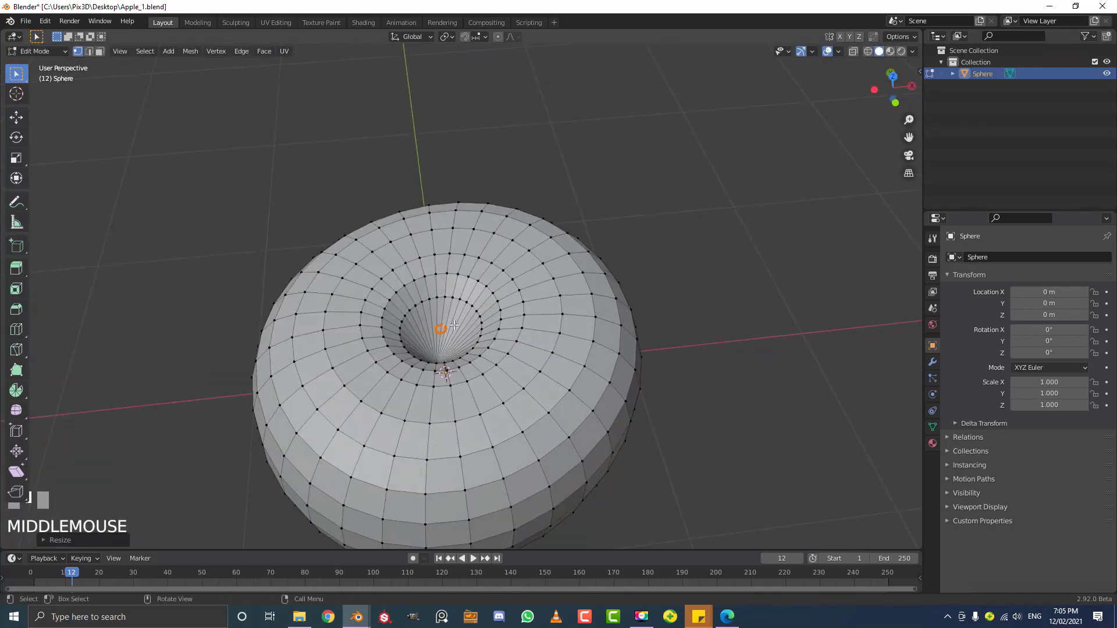
key(KP_1)
key(z)
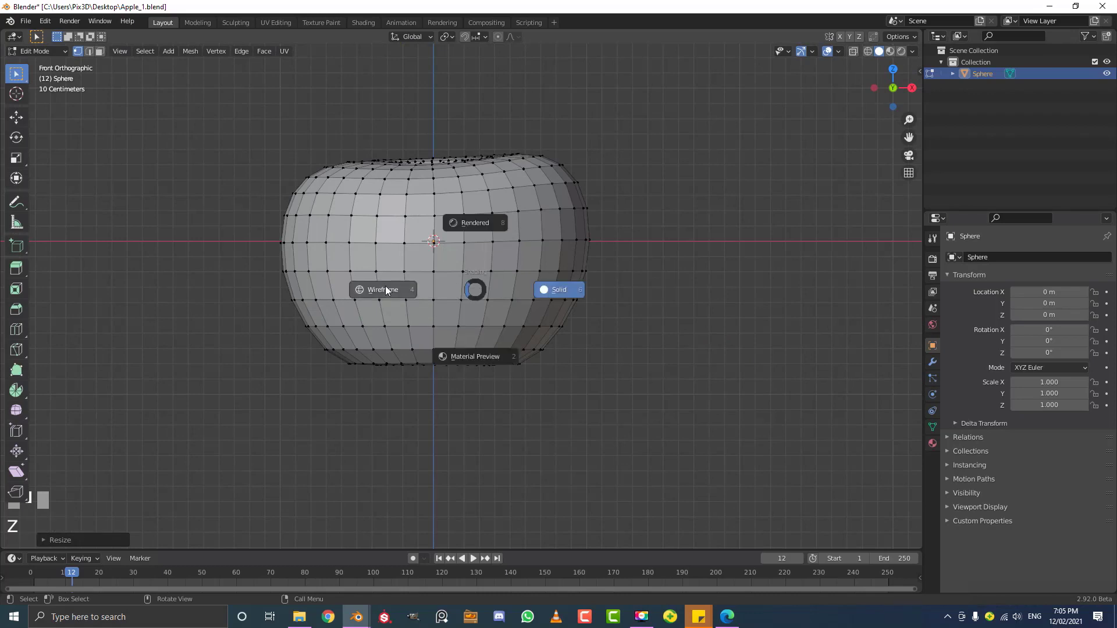
click(386, 289)
scroll(385, 289, up, 4)
key(g)
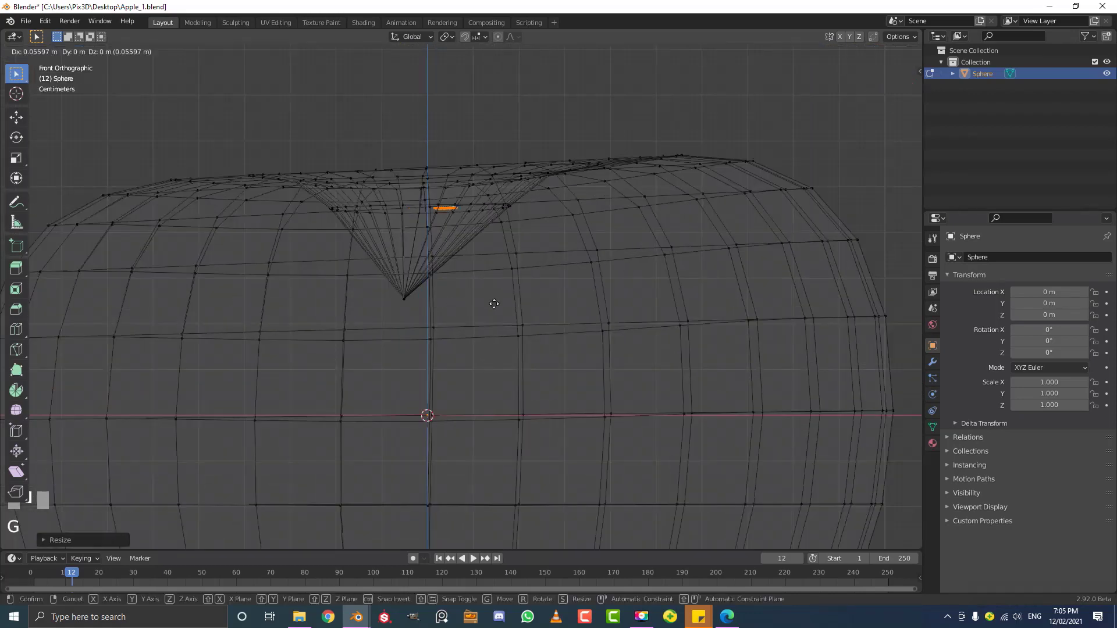
click(448, 390)
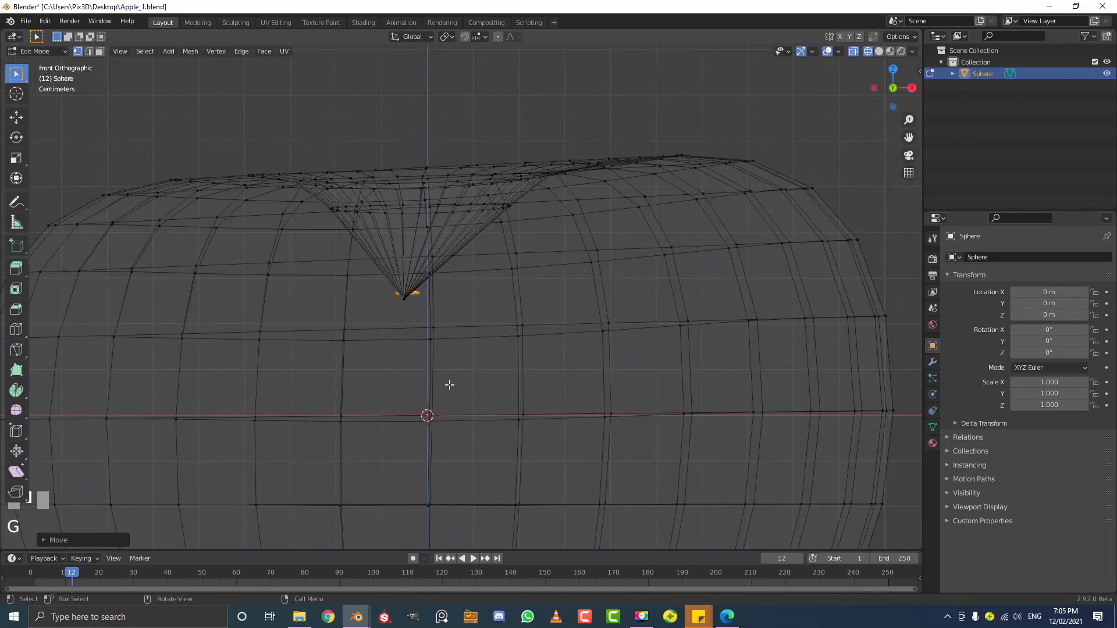
Extrude the ring upward and slightly left into a stem rising above the apple, and scale its top end to about 1.15
scroll(350, 221, down, 3)
shift+middle_drag(349, 221, 479, 391)
key(e)
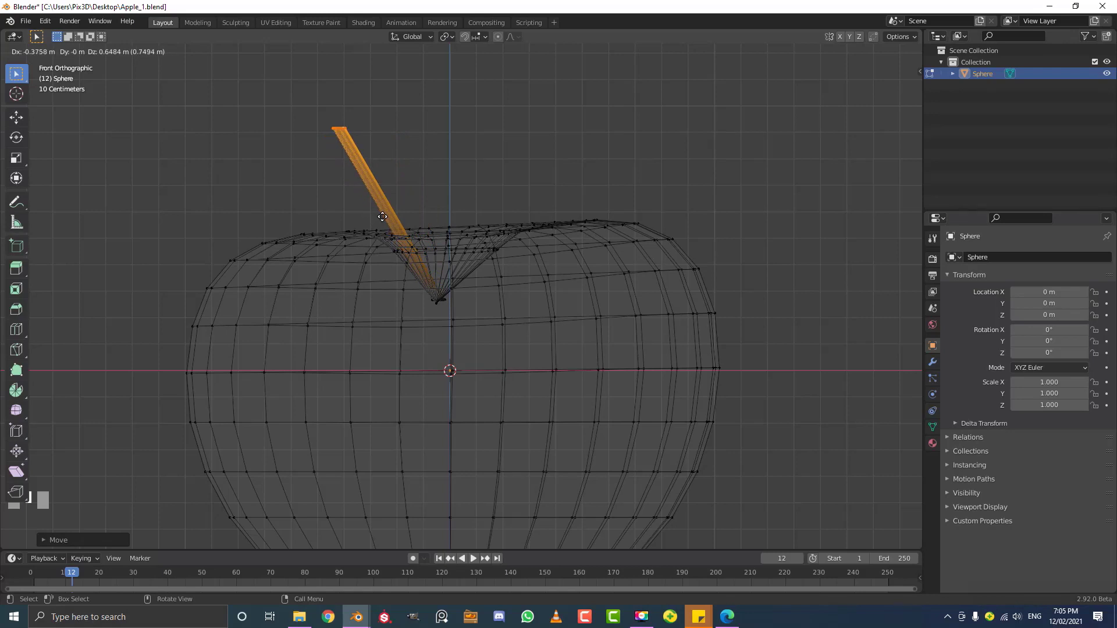
click(459, 231)
key(s)
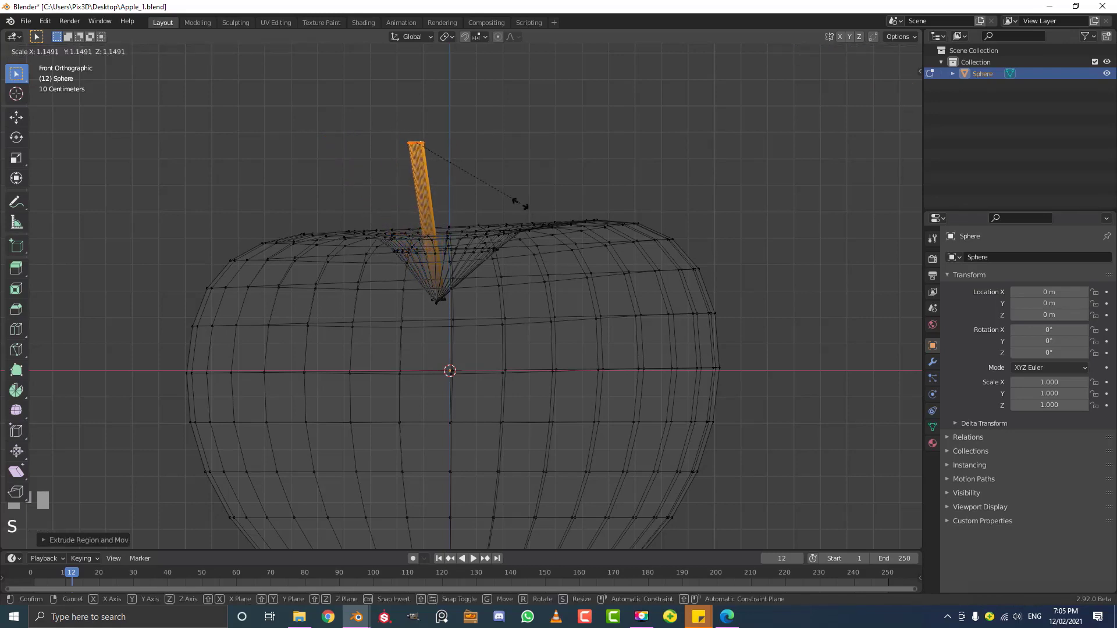
click(520, 210)
Return to solid shading and rotate the stem's top ring so that its end is slanted
key(z)
click(587, 203)
mouse_move(588, 204)
middle_down()
mouse_move(429, 150)
mouse_move(482, 195)
middle_up()
scroll(428, 150, up, 3)
key(r)
click(493, 146)
shift+middle_drag(488, 147, 524, 237)
key(r)
click(548, 208)
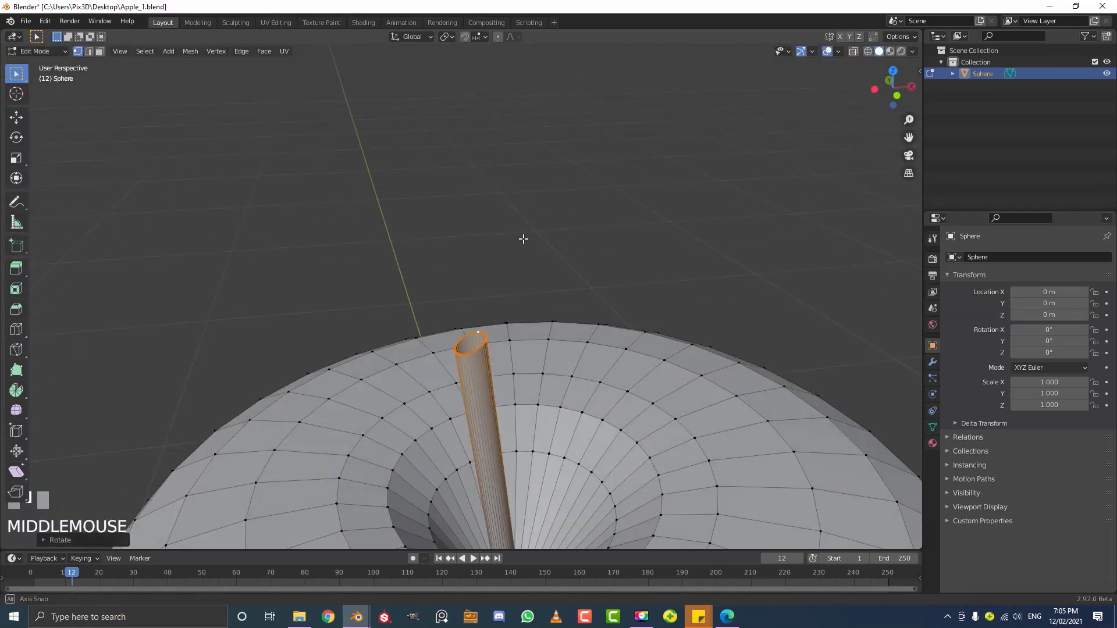
Extrude the stem's top ring inward to about half size and fill the remaining hole with a face
shift+scroll(543, 287, up, 2)
shift+middle_drag(543, 287, 585, 331)
scroll(588, 338, up, 2)
key(e)
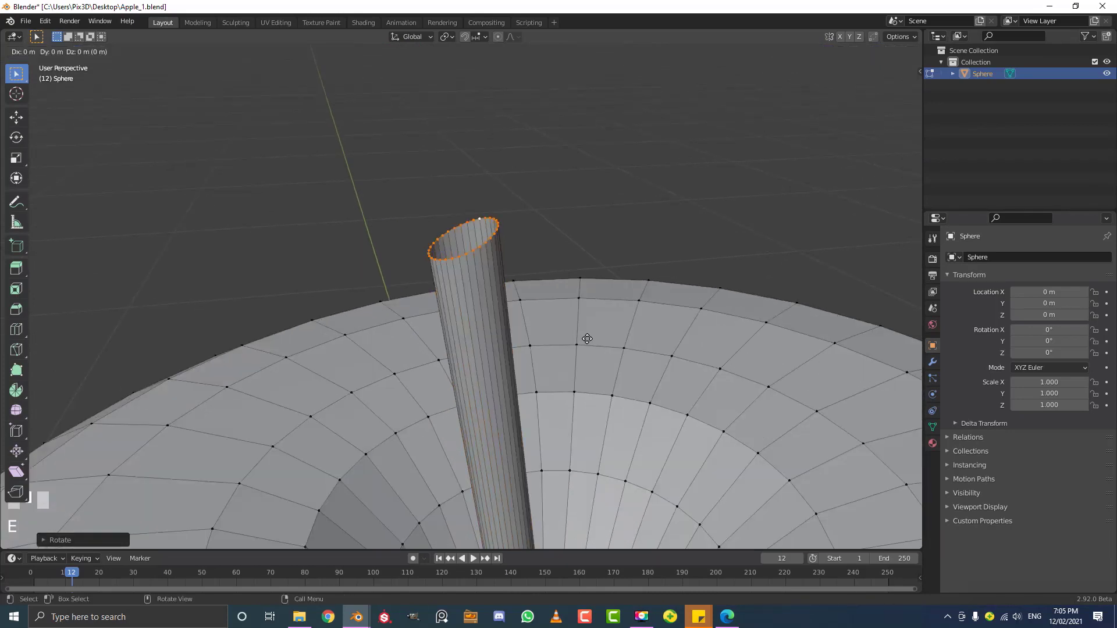
key(s)
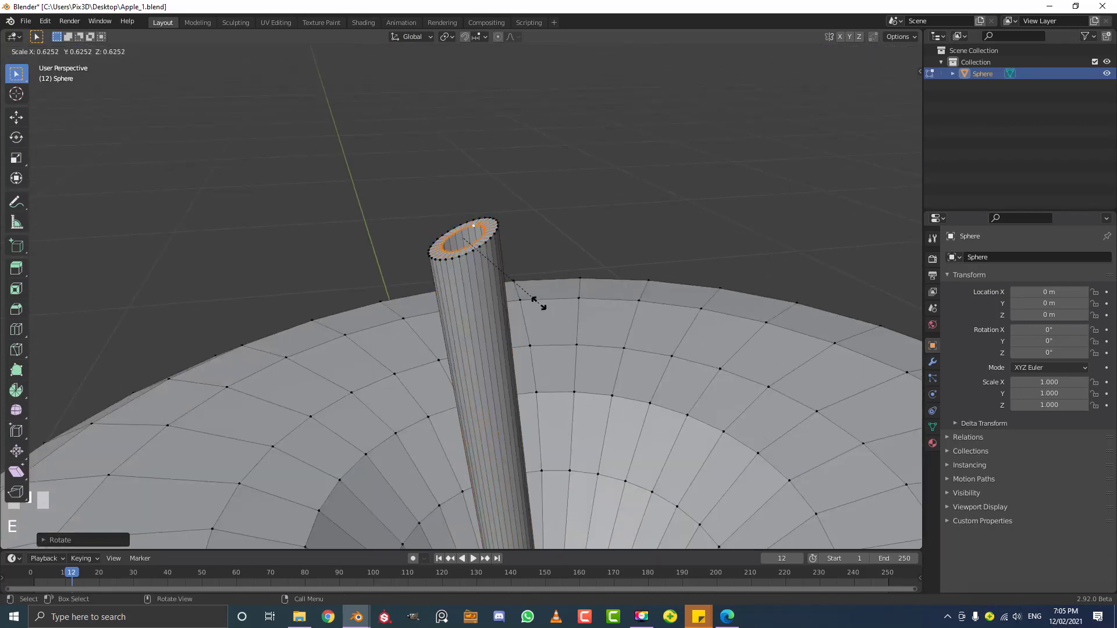
click(523, 292)
key(f)
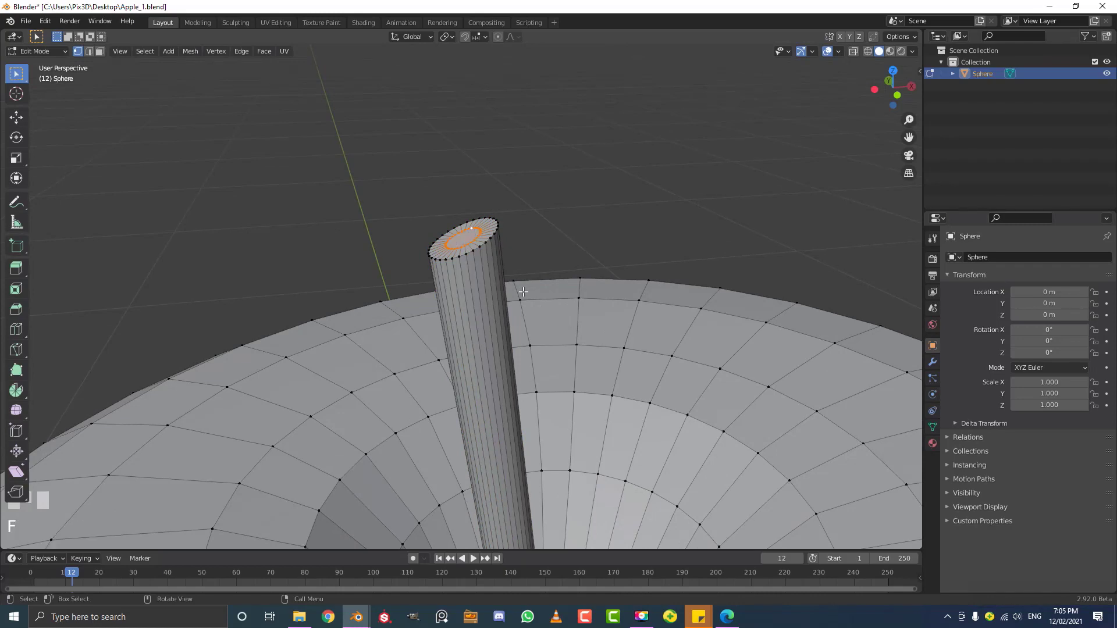
Add a loop cut around the stem and slide it up to just below the tip
scroll(469, 384, down, 3)
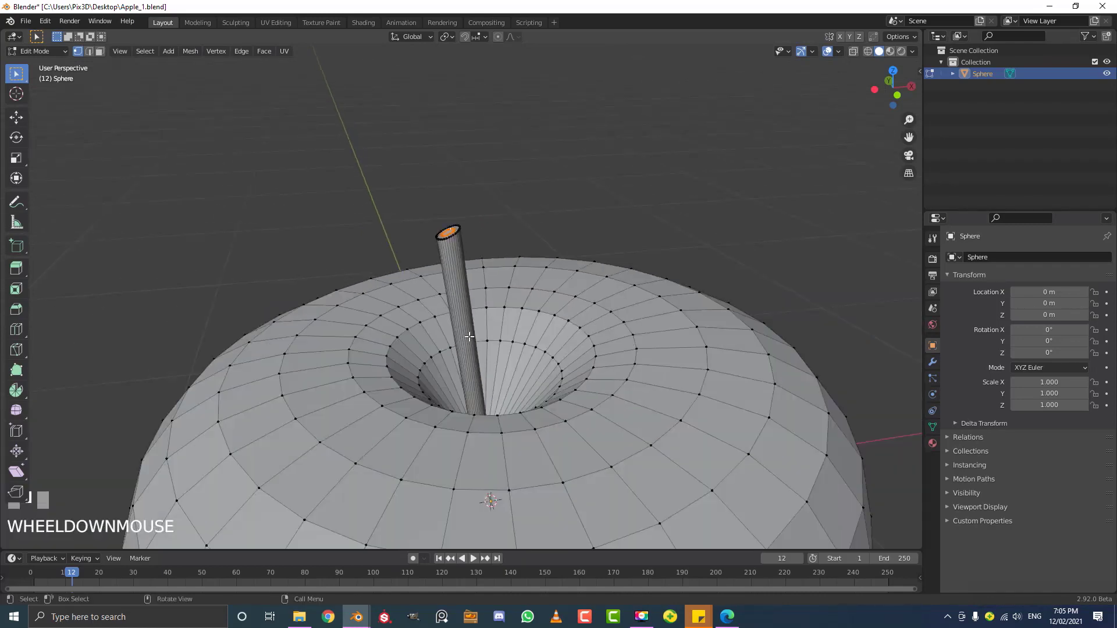
scroll(472, 330, up, 1)
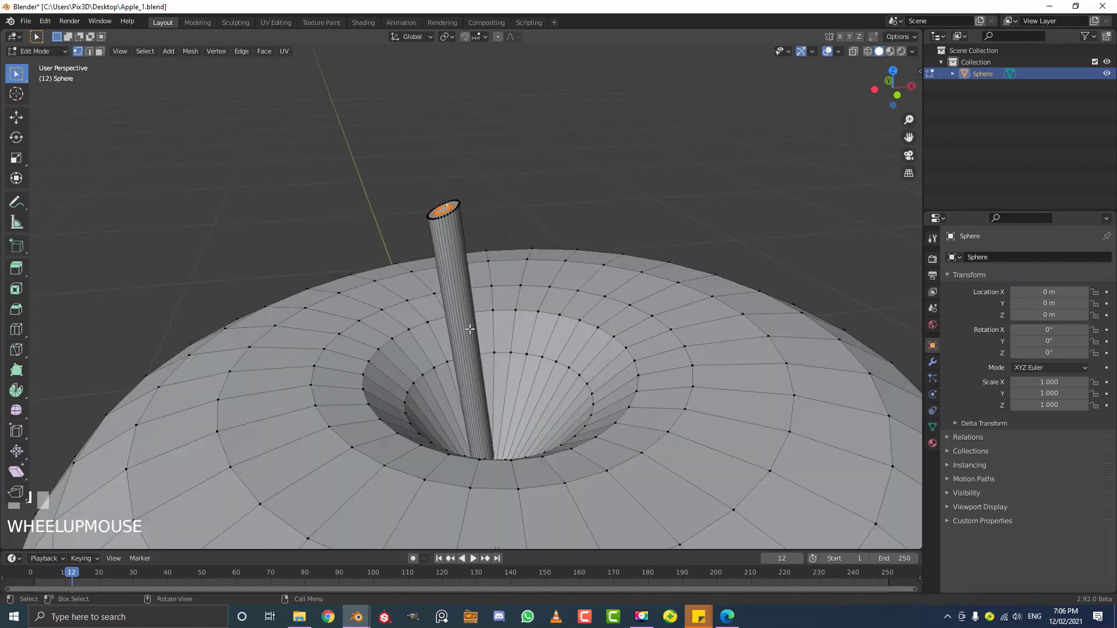
key(ctrl+r)
click(470, 329)
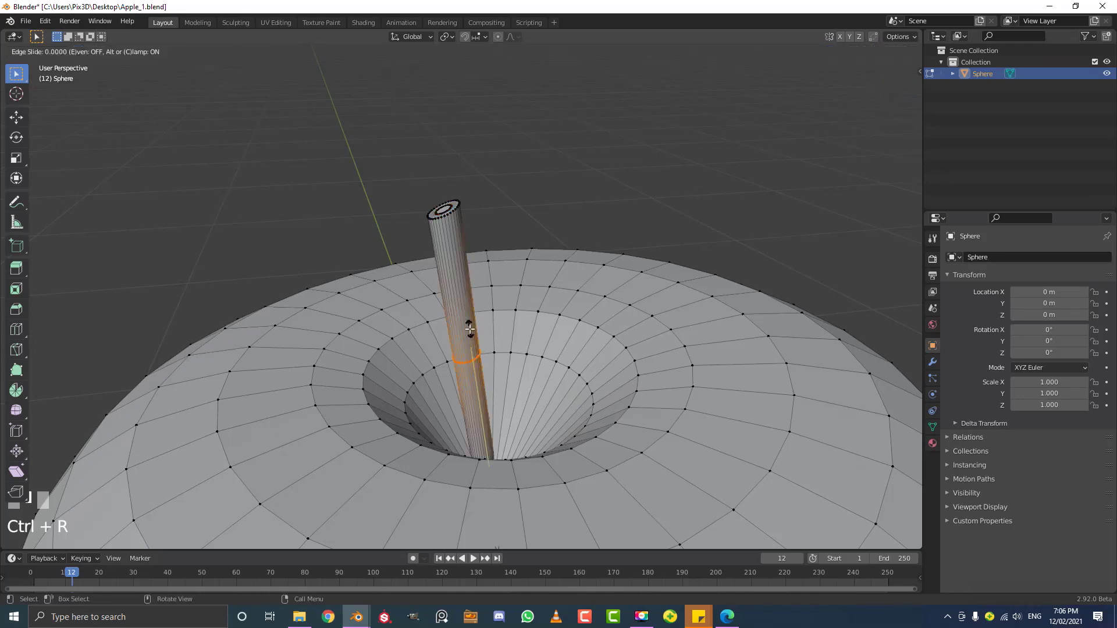
click(470, 329)
key(g)
key(g)
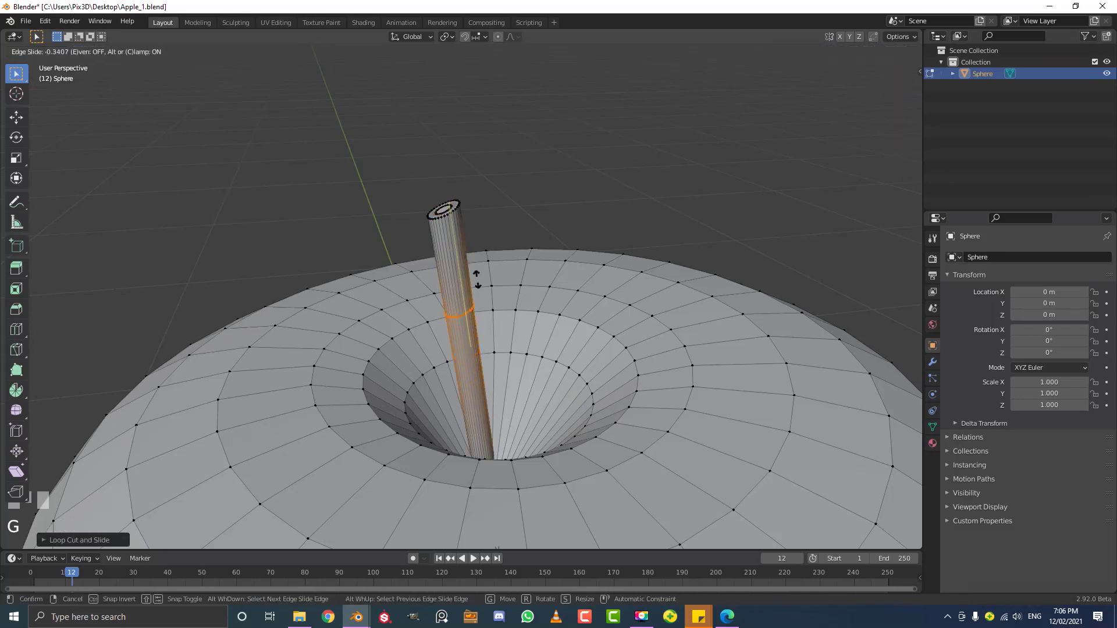
click(472, 197)
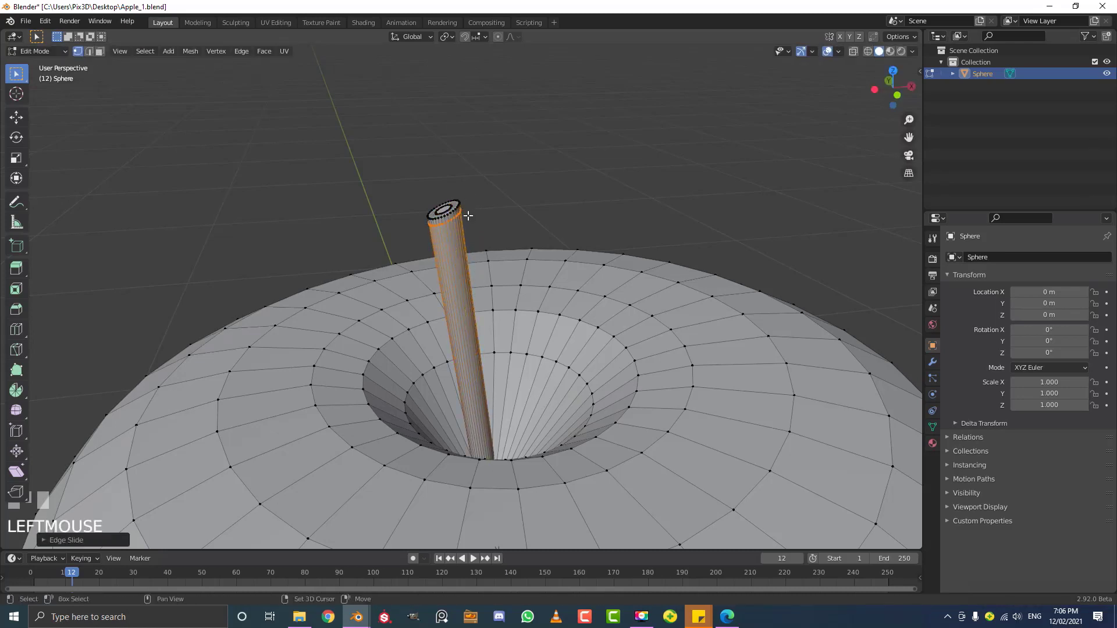
Scale the loop below the stem's tip to about 1.18 to form a bevelled, thicker end
scroll(472, 200, up, 3)
scroll(512, 244, down, 1)
key(s)
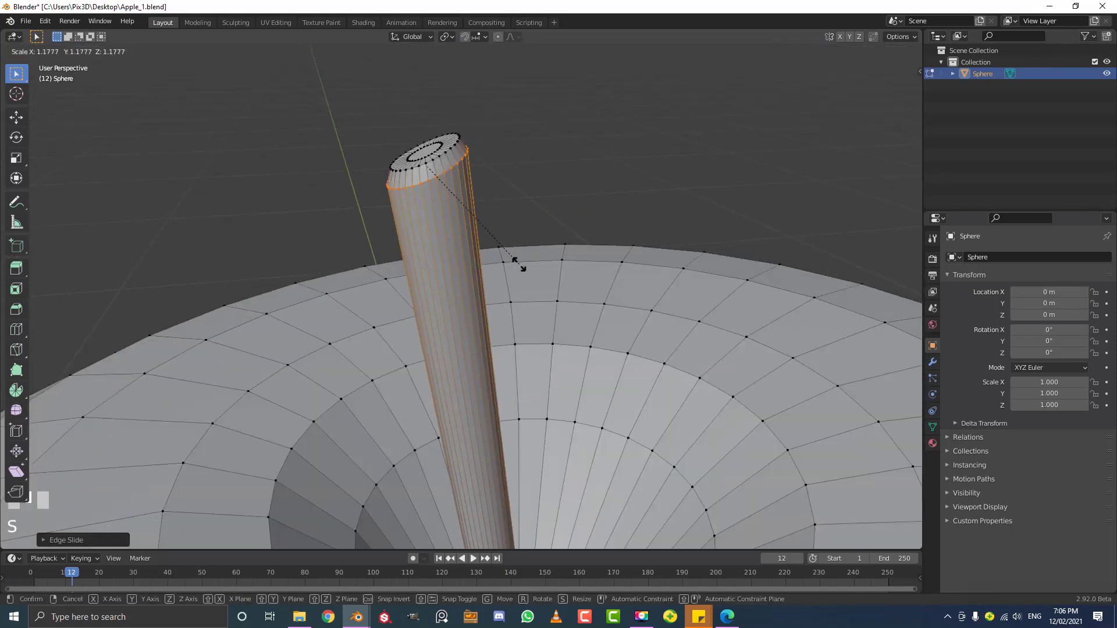
click(519, 264)
Add a second loop cut around the stem, slide it to slightly above mid-height and scale it down slightly
shift+middle_drag(502, 436, 472, 299)
scroll(463, 288, down, 1)
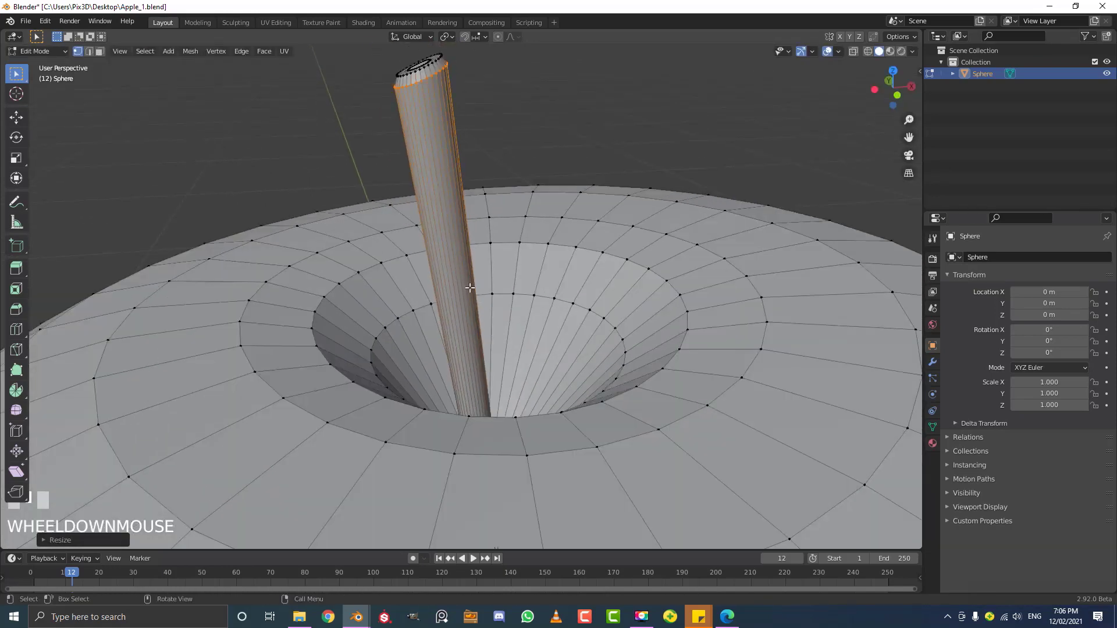
key(ctrl+r)
click(466, 277)
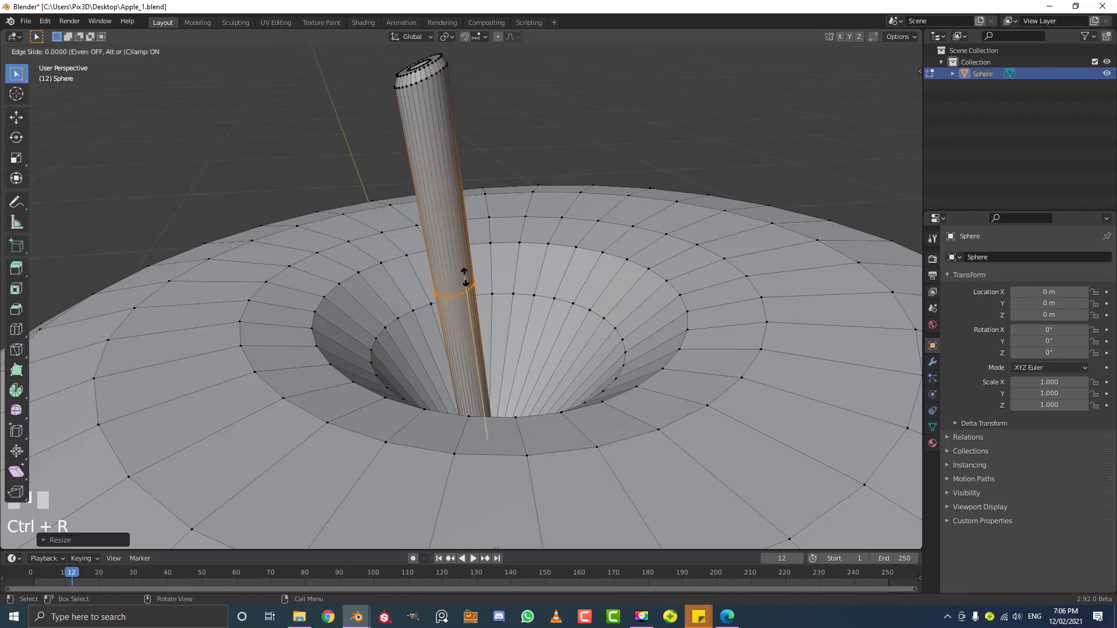
click(464, 277)
key(g)
key(g)
click(447, 205)
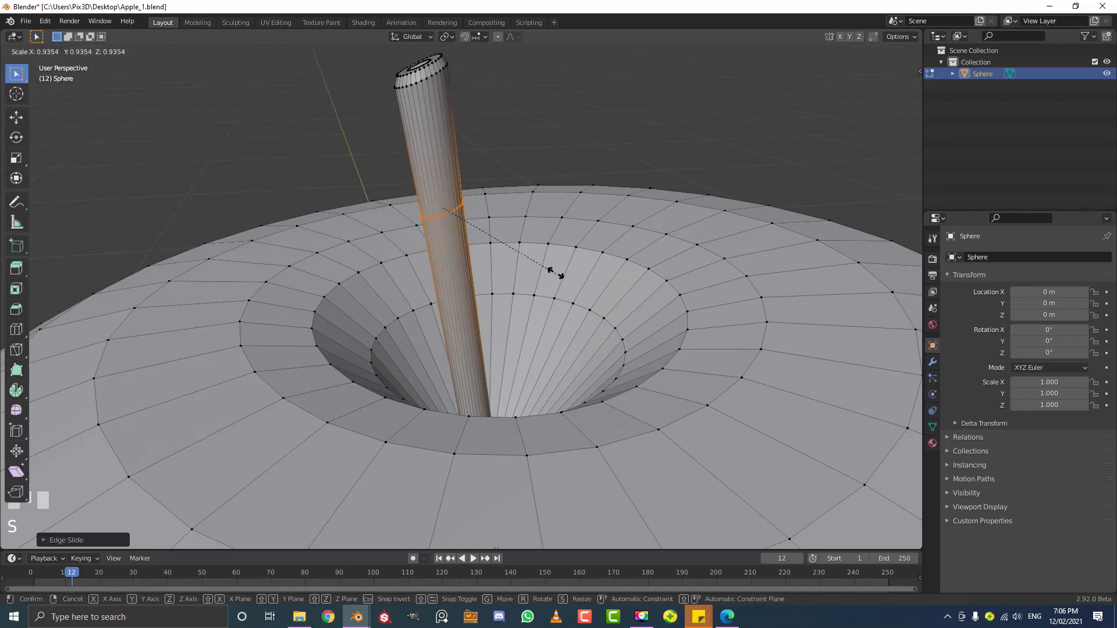
key(s)
click(538, 260)
In front view, move the stem's middle loop slightly to the right to bend the stem
scroll(538, 261, down, 3)
middle_drag(538, 260, 465, 213)
key(KP_1)
scroll(415, 185, up, 2)
scroll(449, 204, up, 2)
key(g)
click(484, 211)
Add a loop cut in the stem's upper section and move it slightly up and right to round the bend
scroll(464, 214, up, 1)
scroll(452, 124, up, 1)
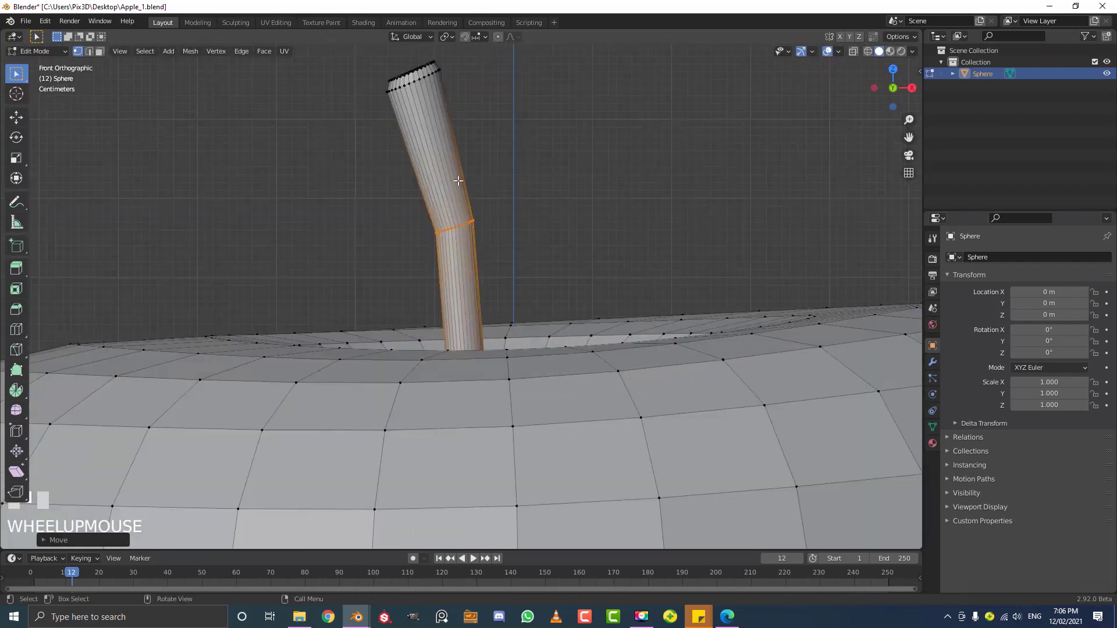
key(ctrl+r)
click(439, 153)
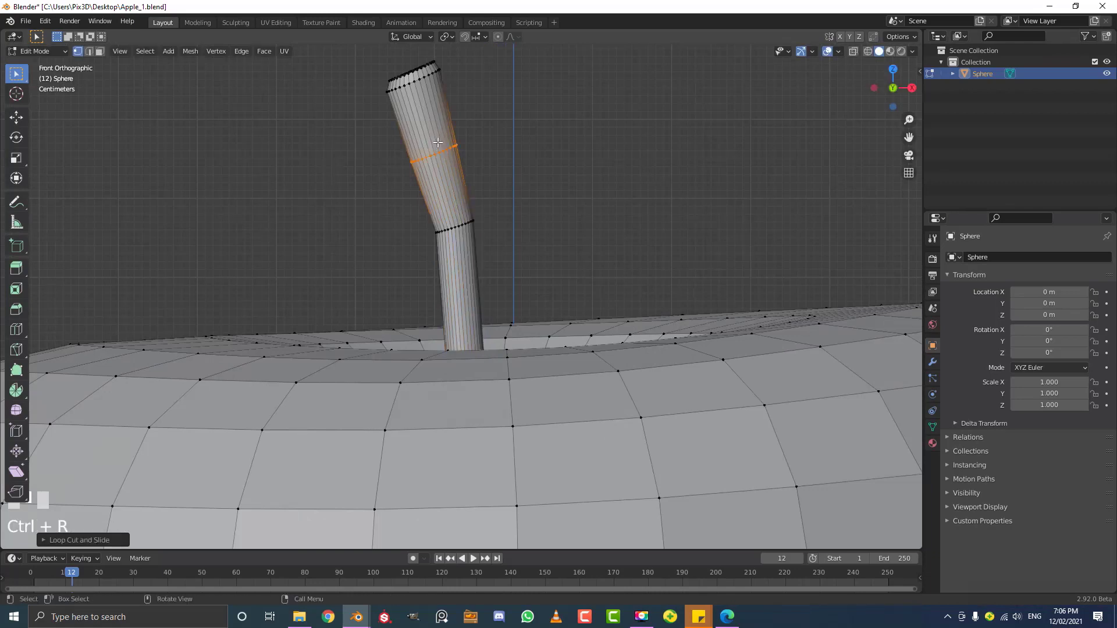
key(g)
click(441, 129)
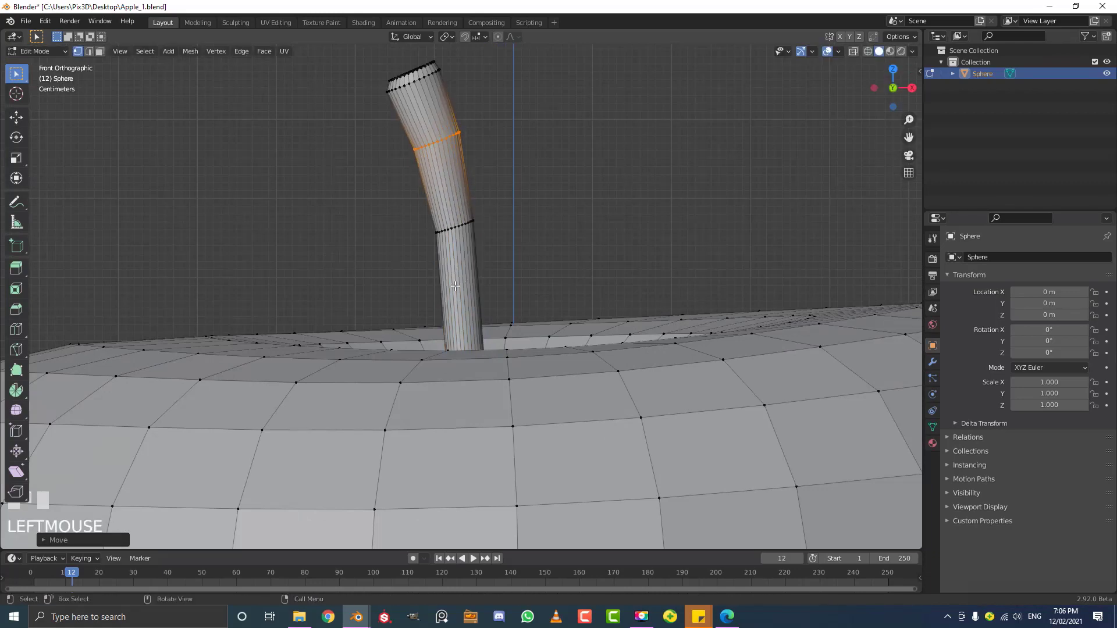
Add a loop cut low on the stem near the cavity rim and shift it slightly to the right
key(ctrl+r)
click(457, 286)
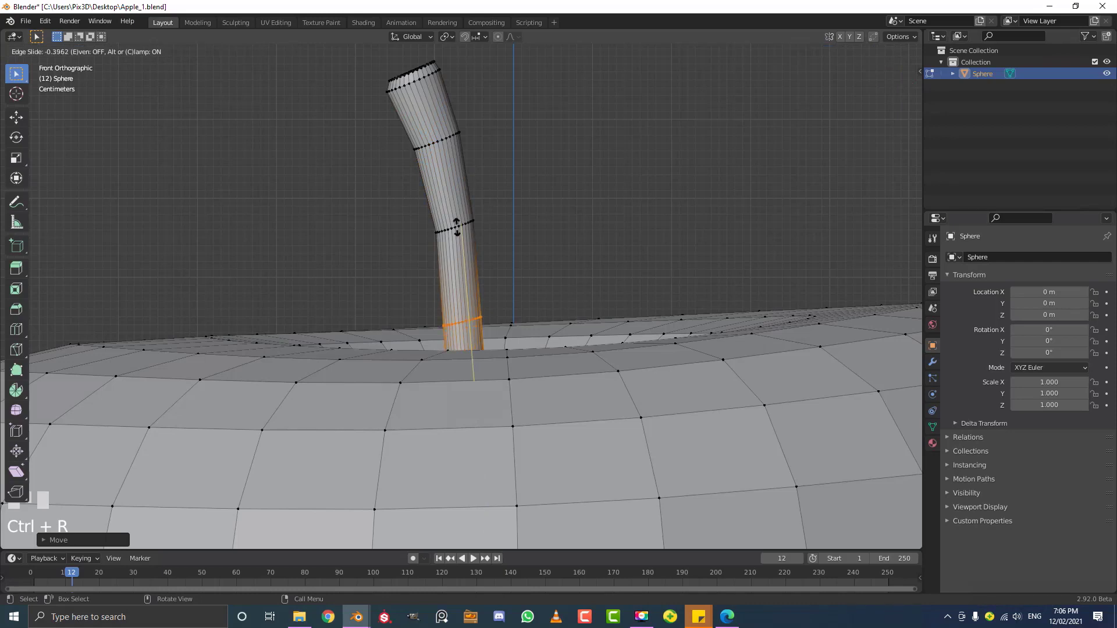
click(457, 227)
click(464, 265)
key(alt+a)
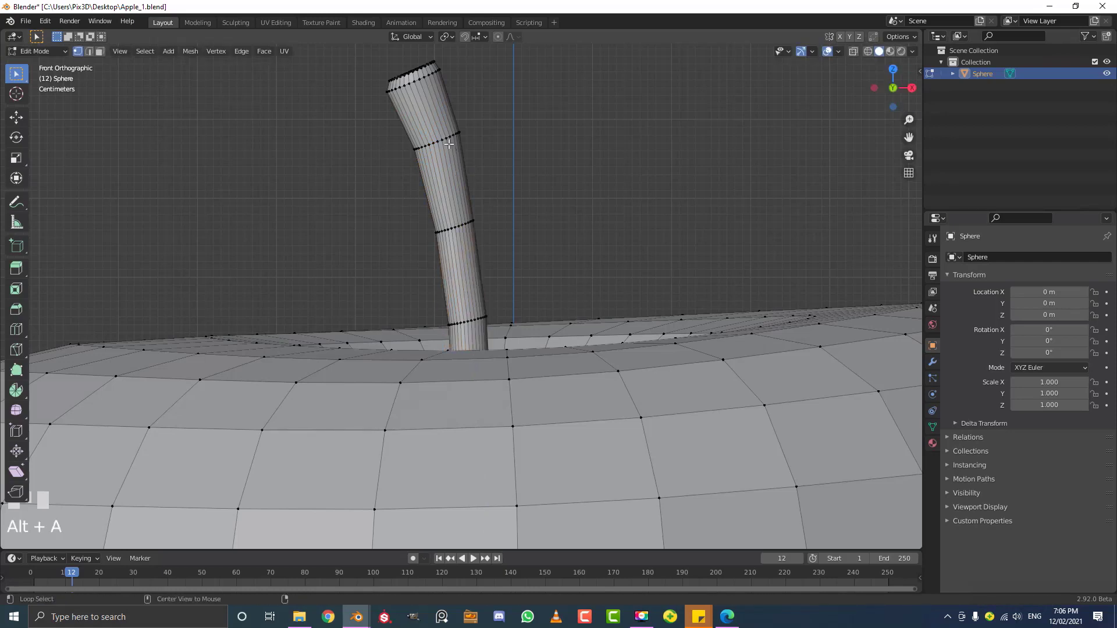
alt+shift+click(483, 196)
key(g)
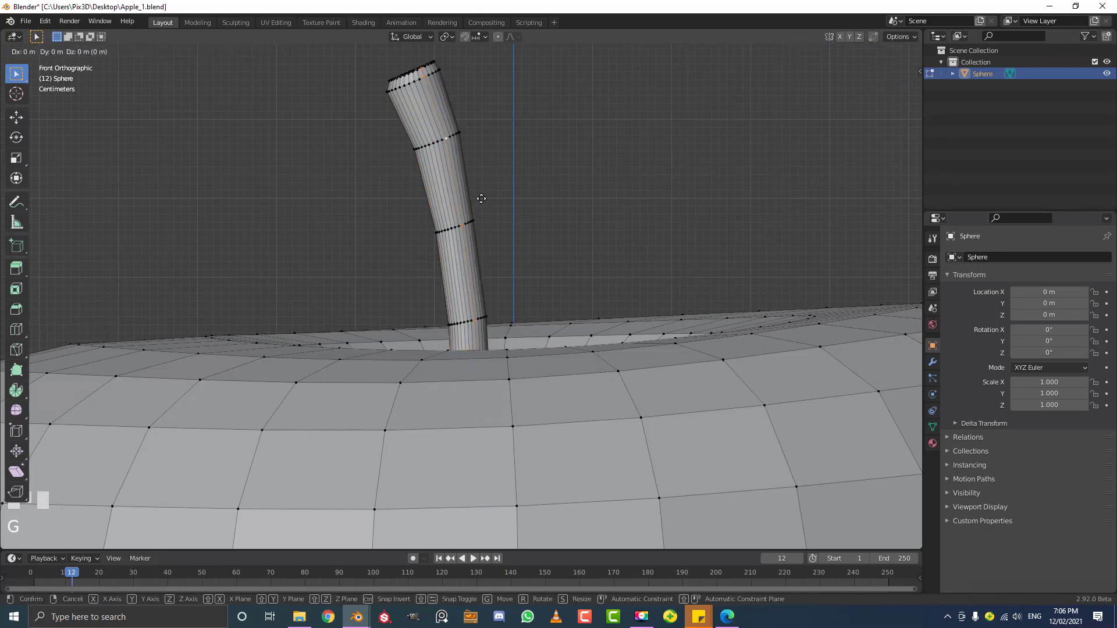
key(Escape)
Select the loop in the stem's upper section and nudge it to refine the curve
key(alt+a)
alt+shift+click(464, 169)
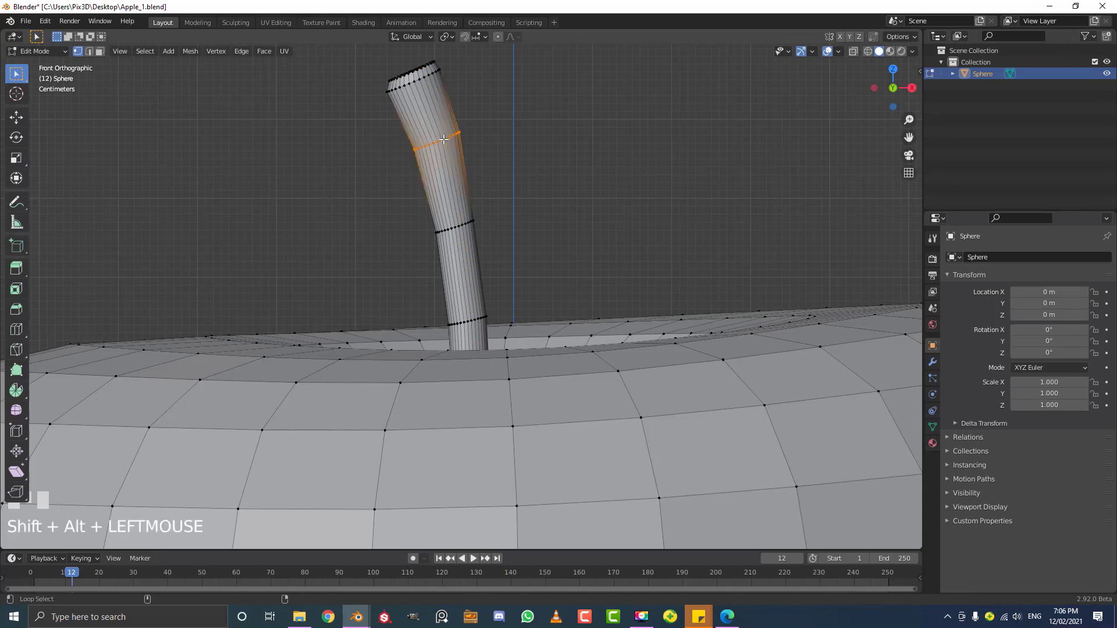
key(g)
click(468, 175)
scroll(473, 190, down, 5)
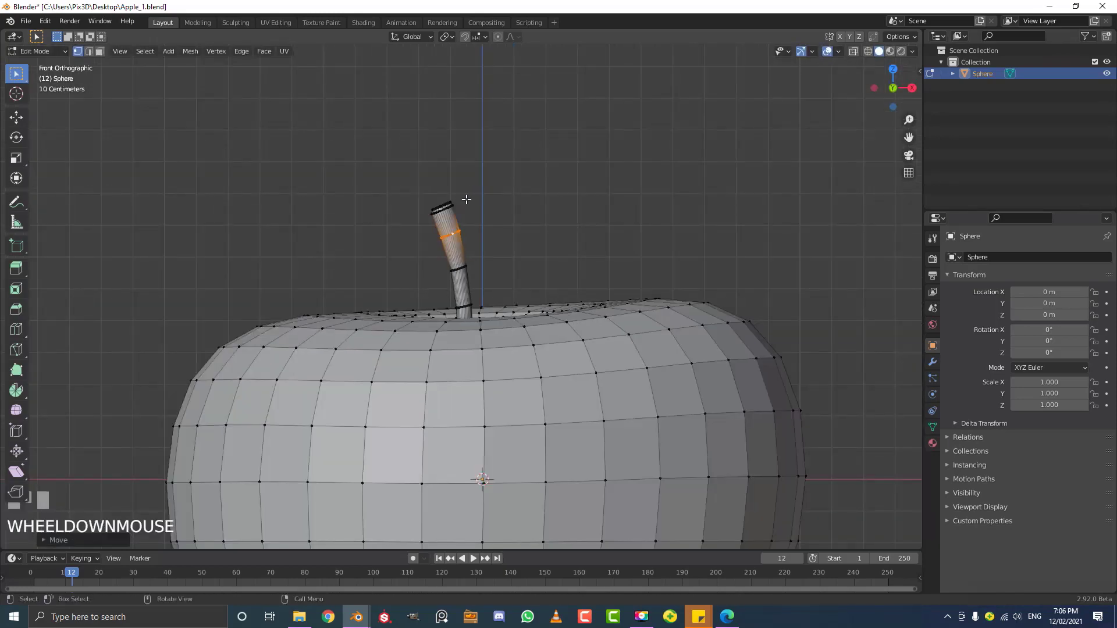
Switch to Object Mode and apply smooth shading to the apple
middle_drag(466, 199, 461, 255)
scroll(462, 254, down, 3)
shift+middle_drag(500, 372, 492, 259)
key(Tab)
scroll(473, 281, down, 3)
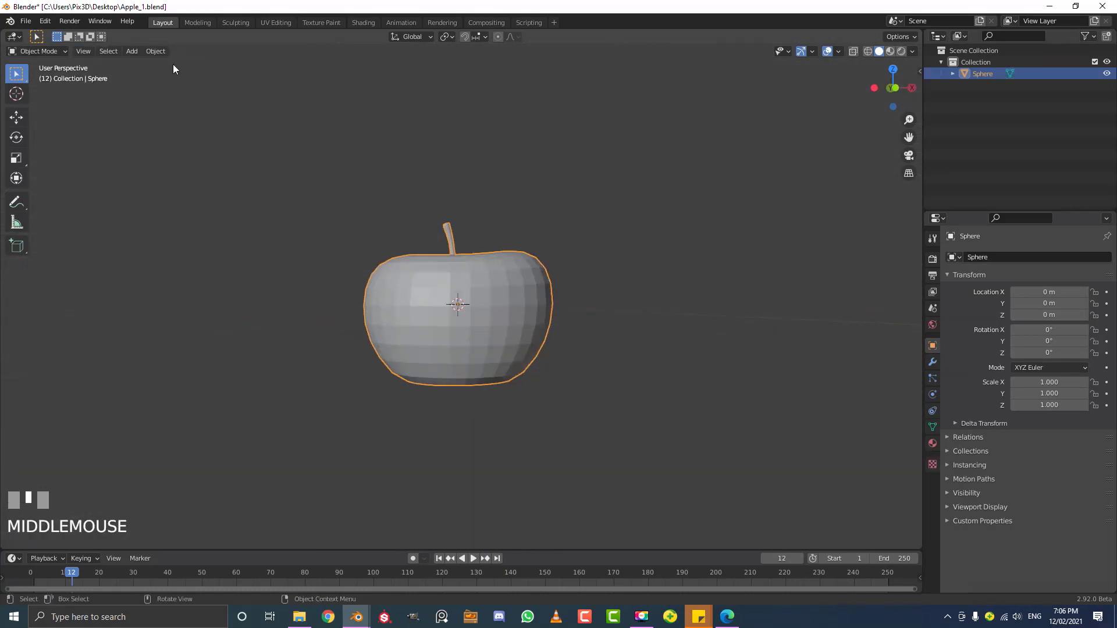
click(156, 52)
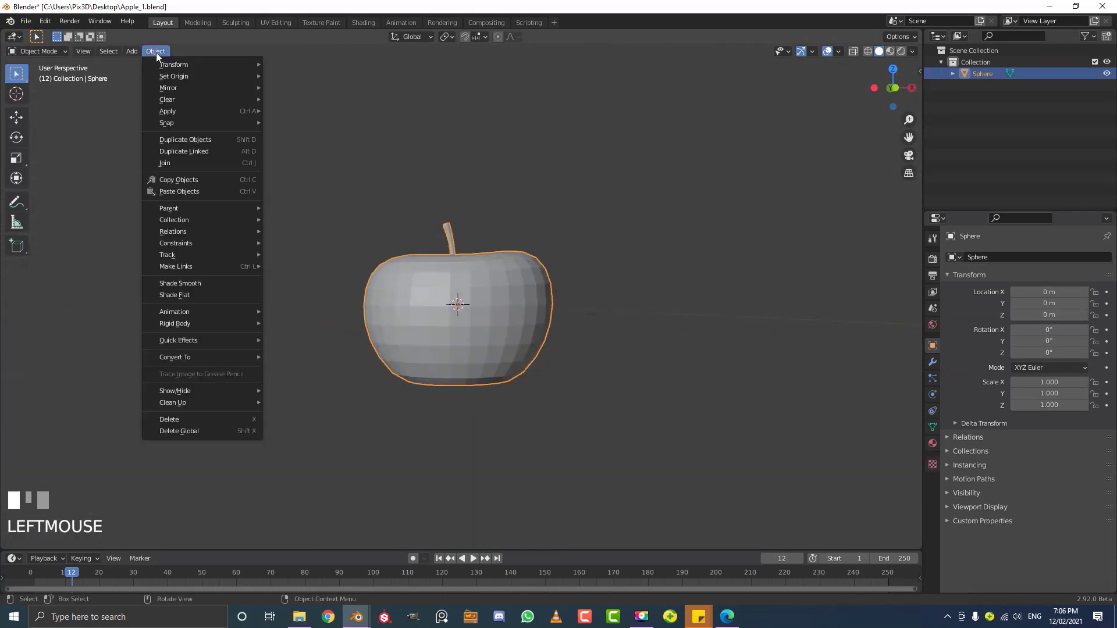
click(180, 283)
In Edit Mode, select the entire mesh and recalculate its normals outside to fix the stem's shading
middle_drag(378, 277, 455, 274)
scroll(459, 299, up, 4)
scroll(431, 159, up, 2)
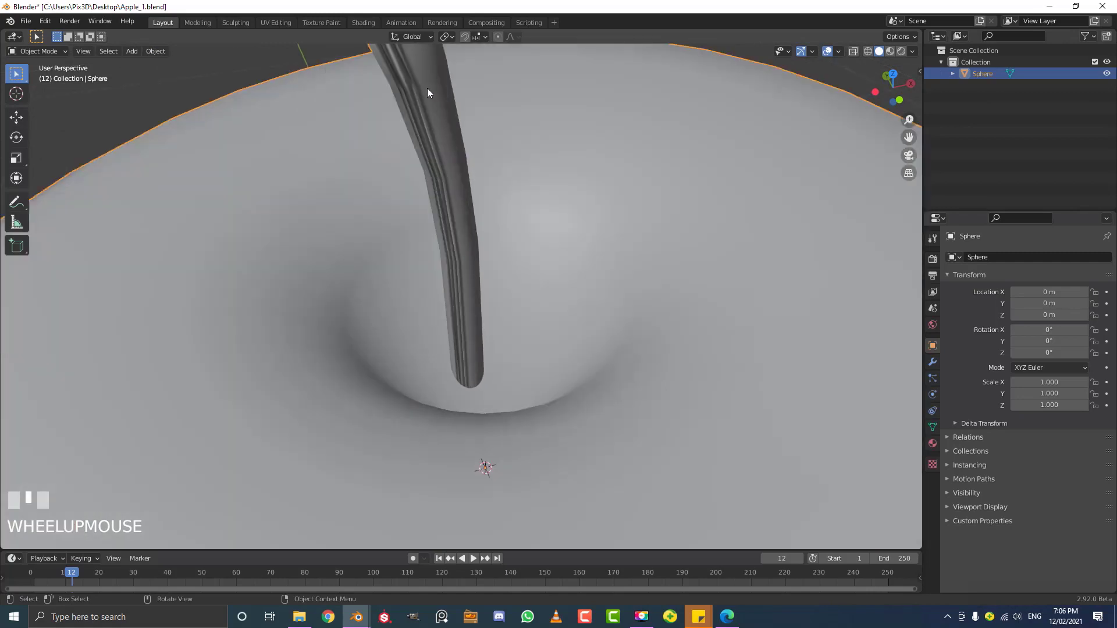
shift+middle_drag(427, 89, 428, 152)
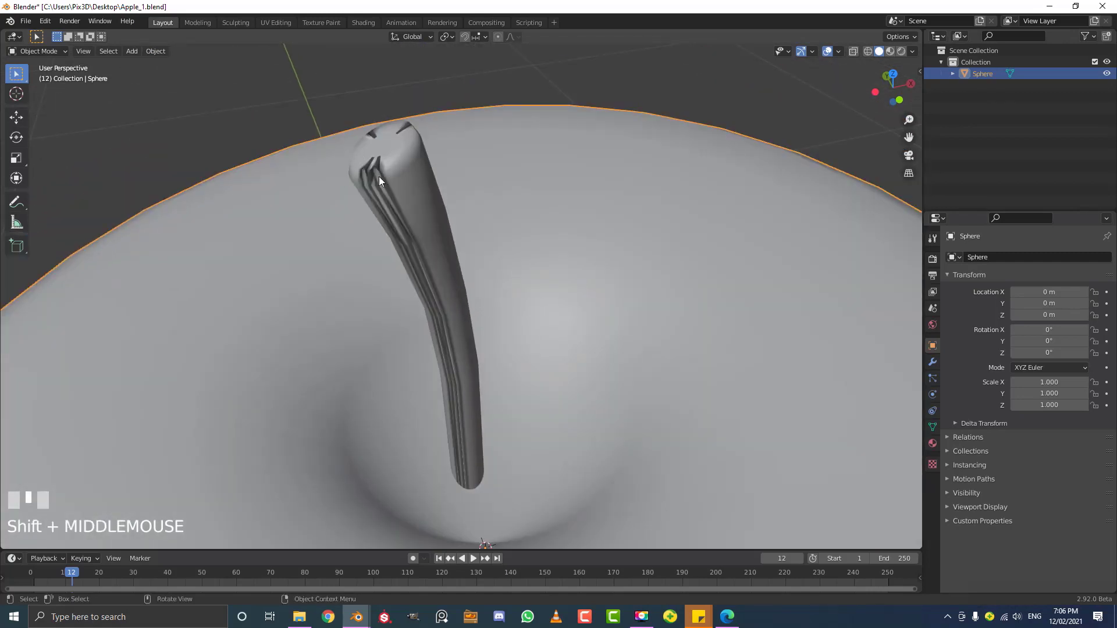
key(Tab)
scroll(407, 198, down, 2)
scroll(431, 218, up, 2)
key(a)
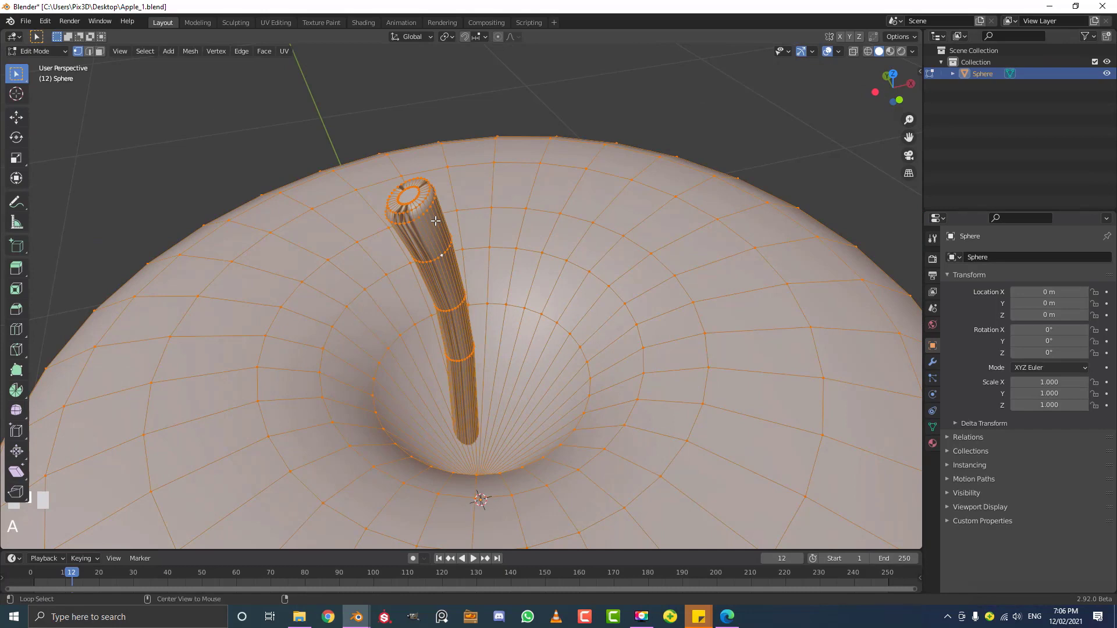
key(alt+n)
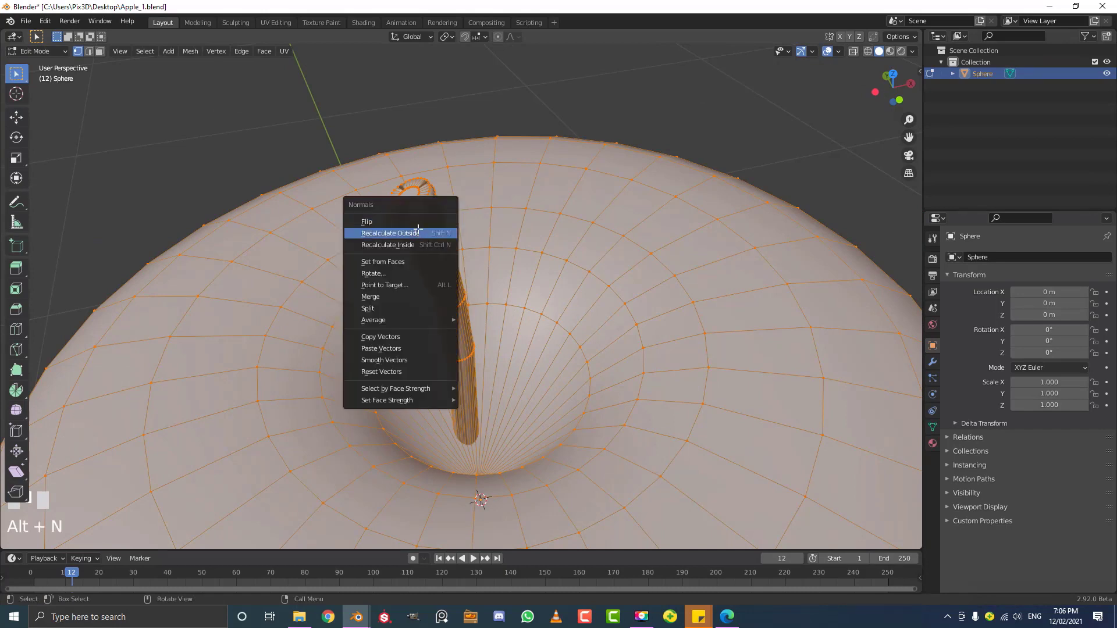
click(416, 233)
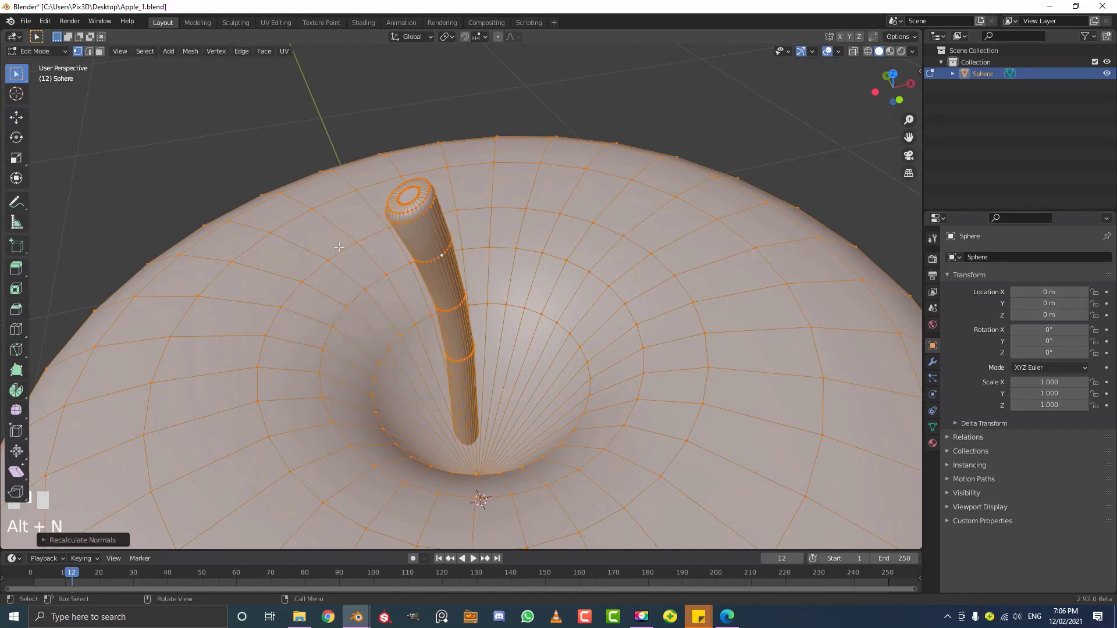
scroll(401, 246, down, 2)
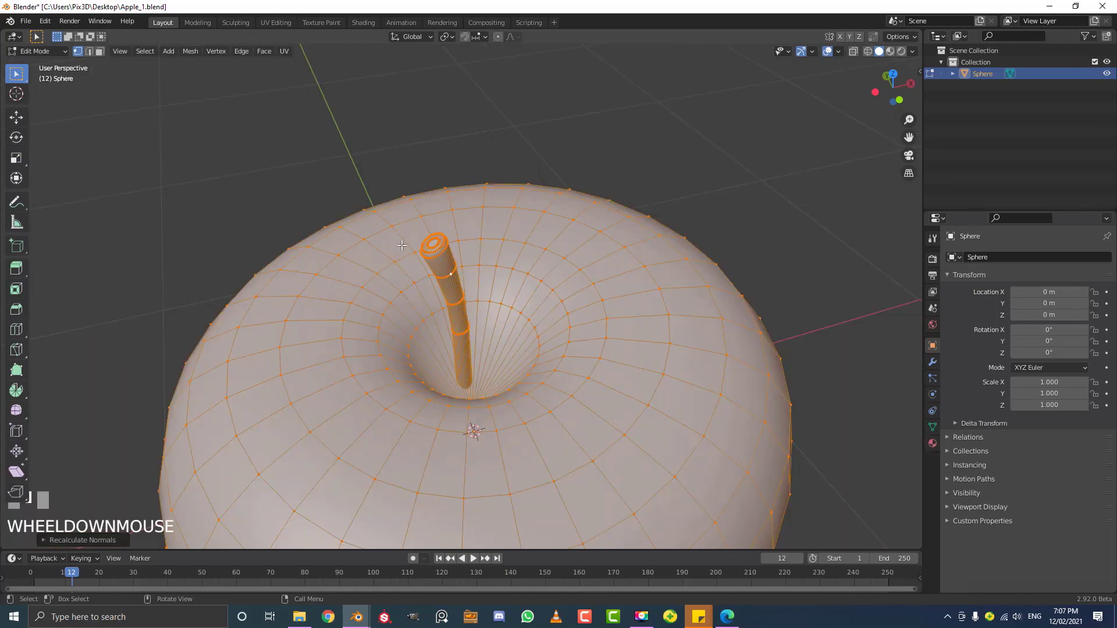
Return to Object Mode and add a Subdivision Surface modifier to the apple
key(Tab)
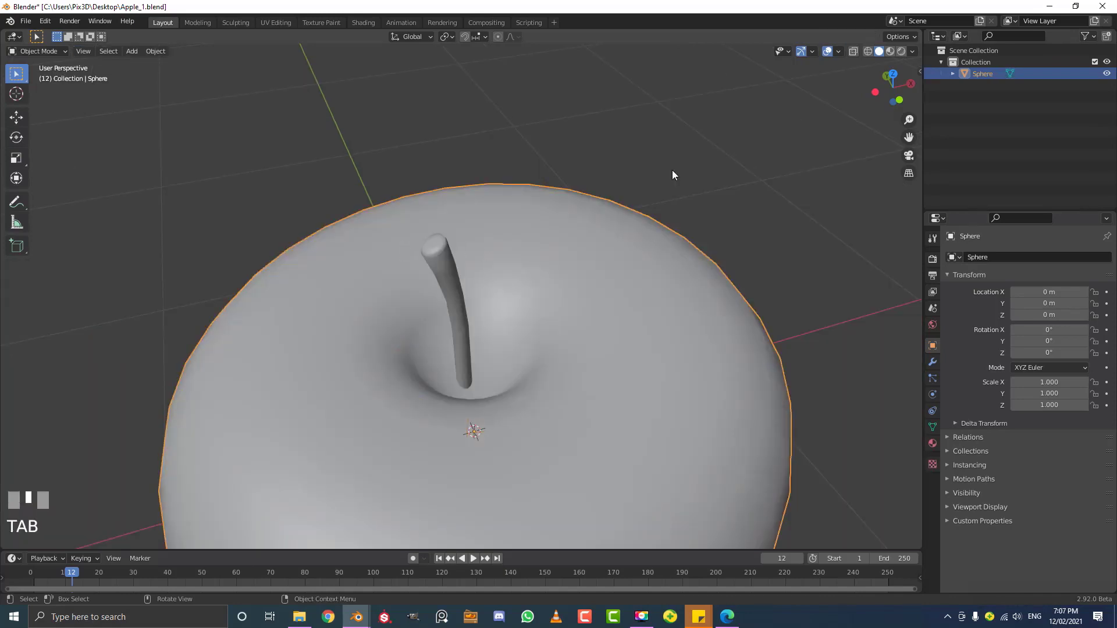
click(932, 361)
click(977, 258)
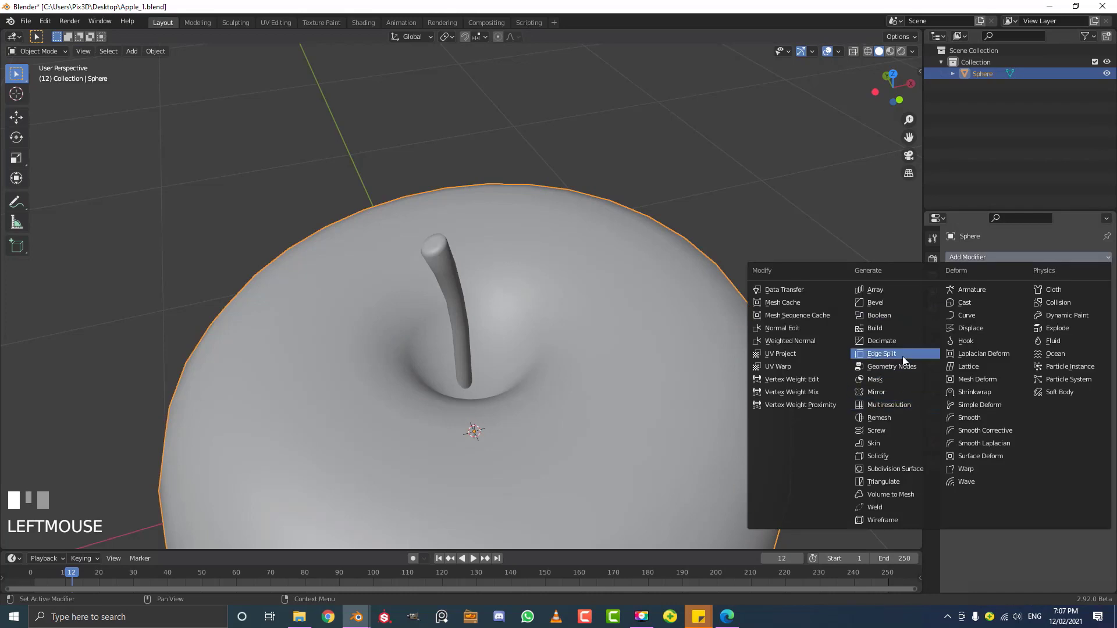
click(896, 469)
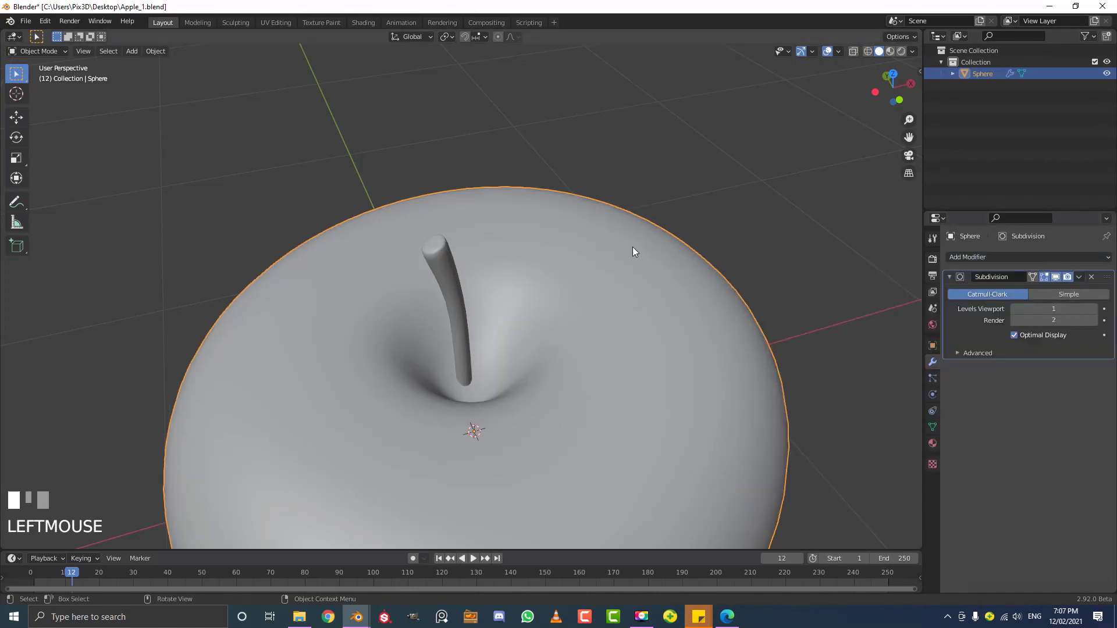
In front view, move the apple up along Z until its base rests on the ground line
key(KP_1)
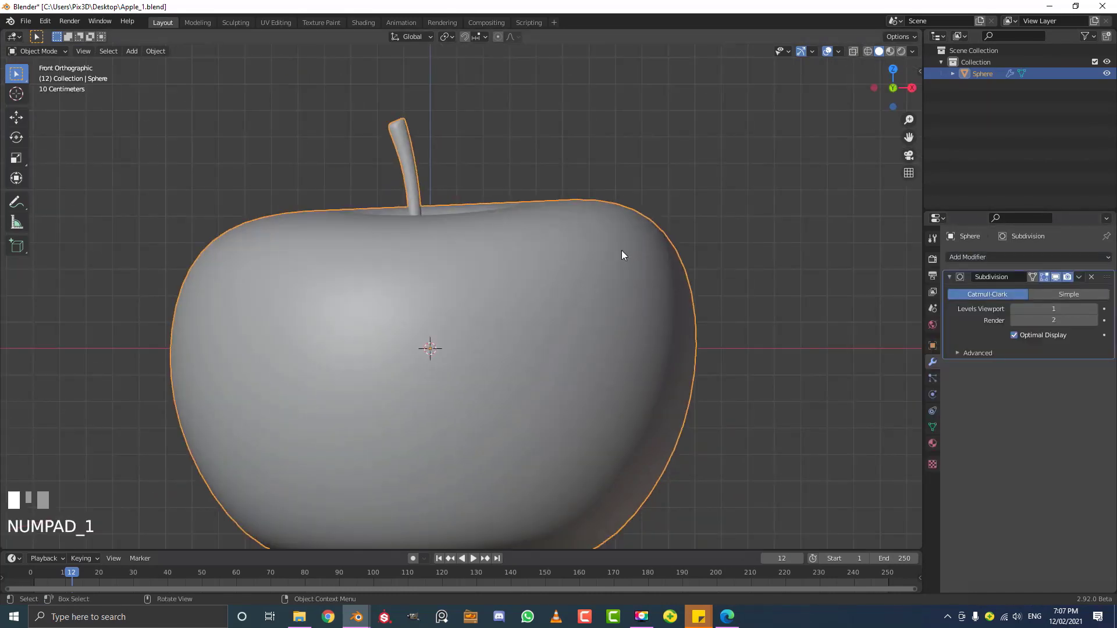
scroll(584, 259, down, 4)
middle_drag(517, 277, 601, 264)
key(KP_1)
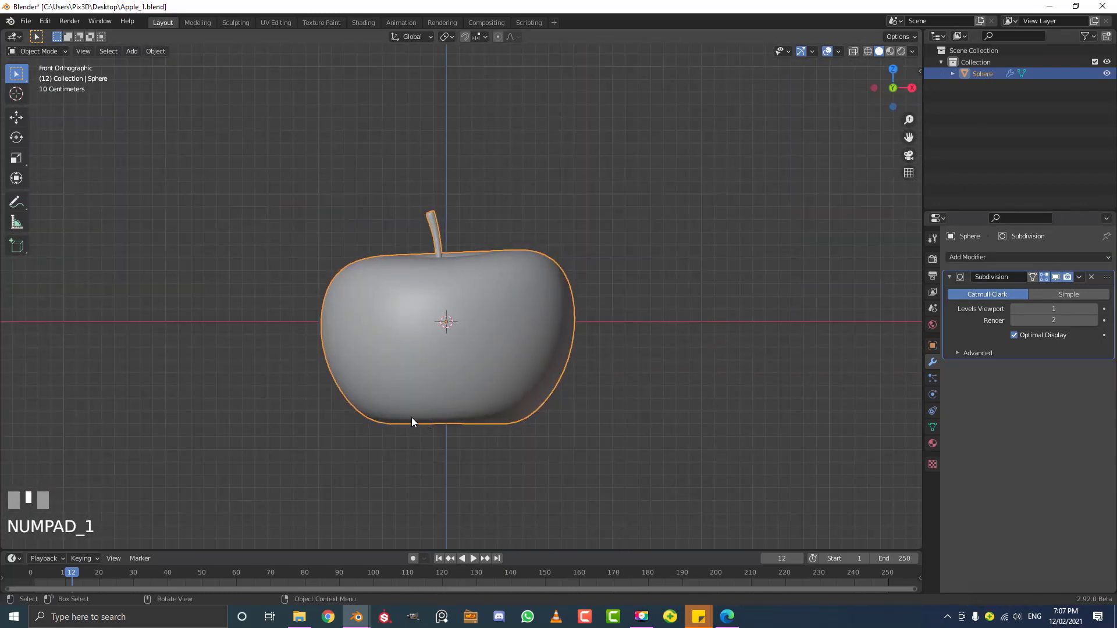
scroll(437, 421, up, 1)
key(g)
key(z)
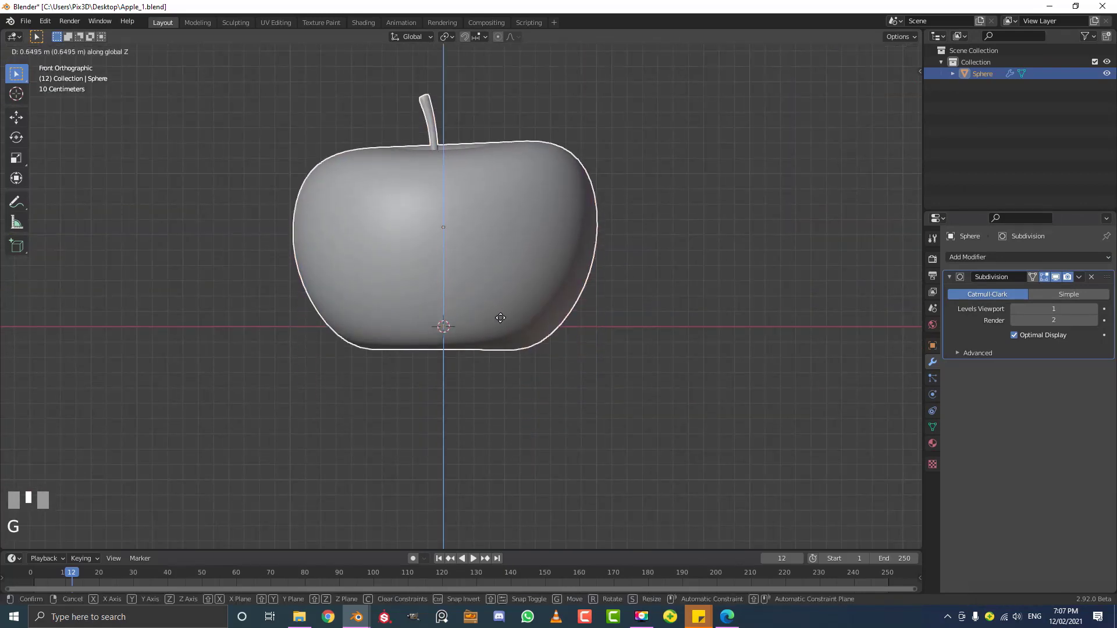
shift+click(512, 297)
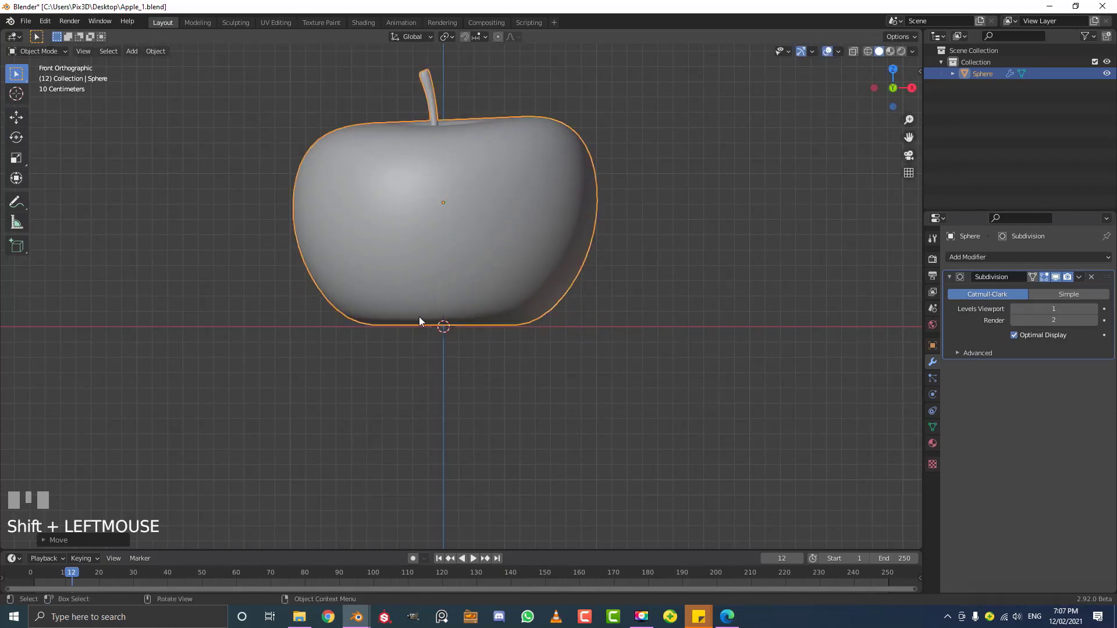
middle_drag(419, 317, 696, 375)
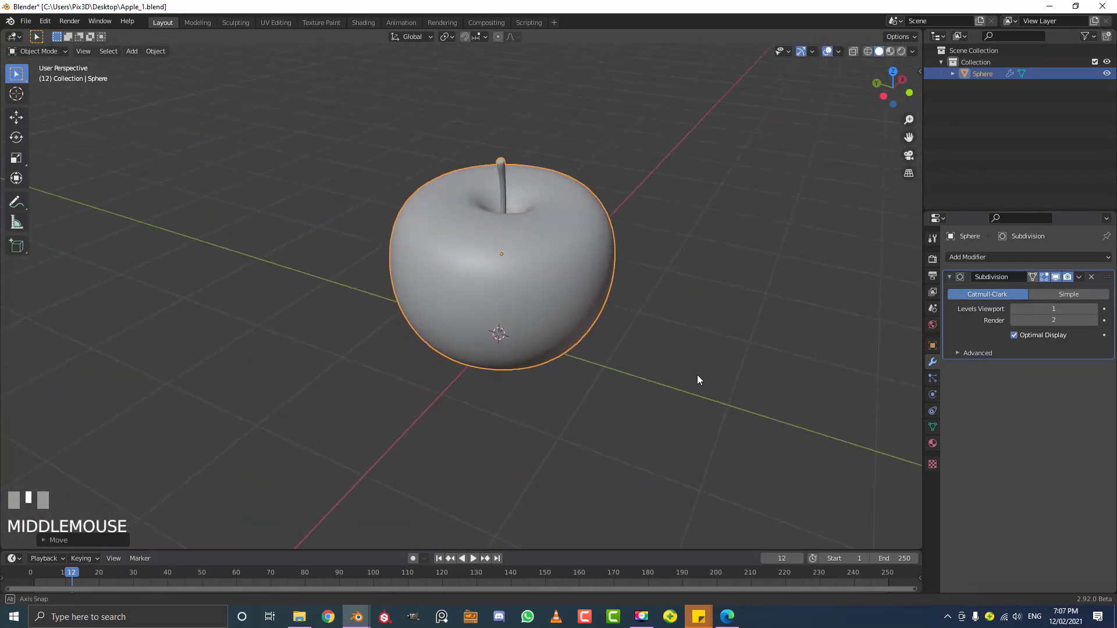
middle_drag(600, 330, 514, 296)
In Edit Mode, turn on proportional editing and nudge a vertex on the apple's upper right shoulder upward and inward, then return to Object Mode
key(alt+a)
key(KP_1)
scroll(456, 169, up, 4)
click(460, 170)
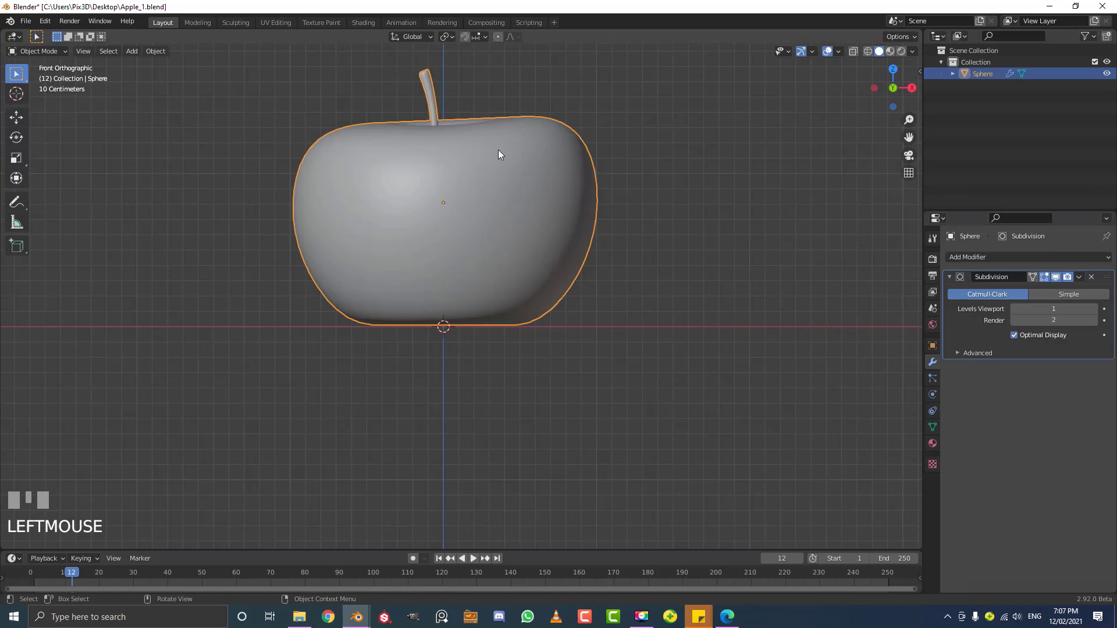
key(Tab)
click(575, 104)
key(g)
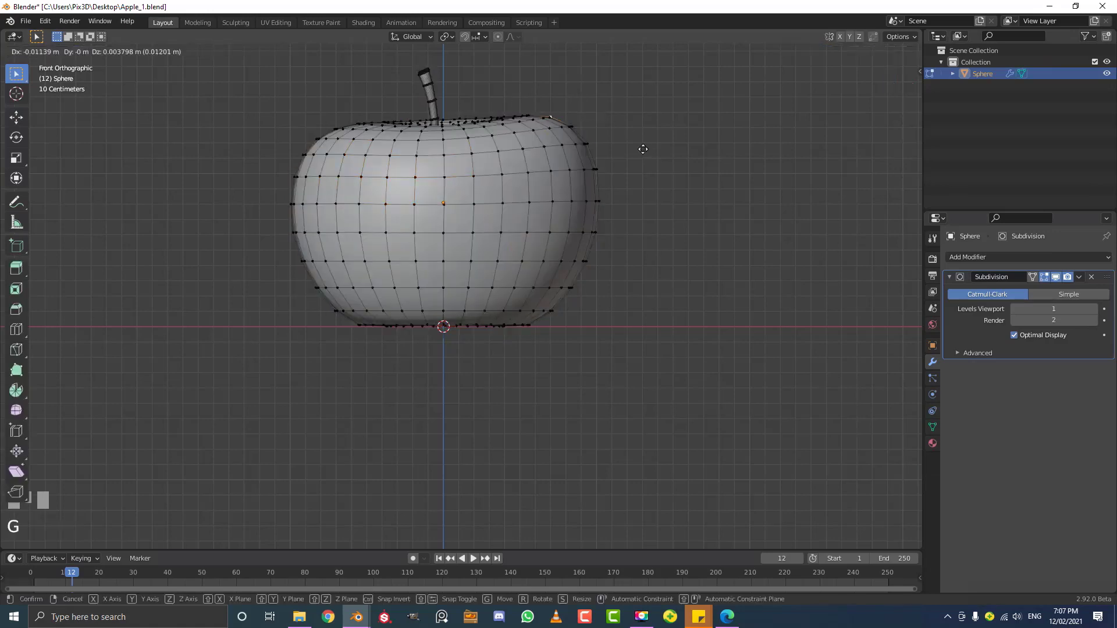
right_click(642, 150)
click(498, 36)
key(g)
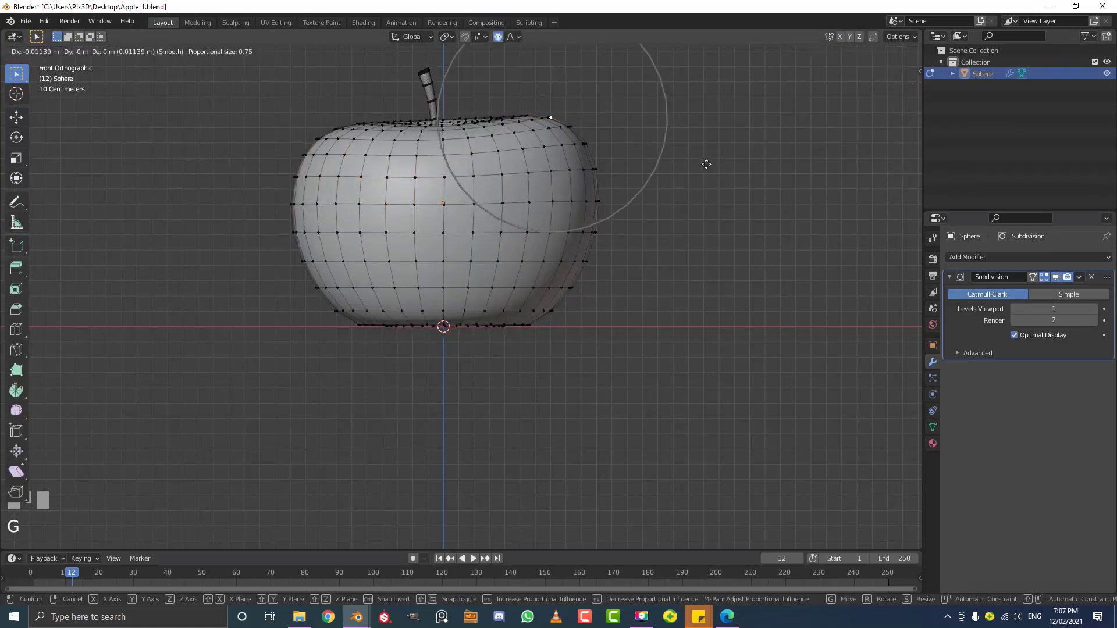
click(628, 217)
key(Tab)
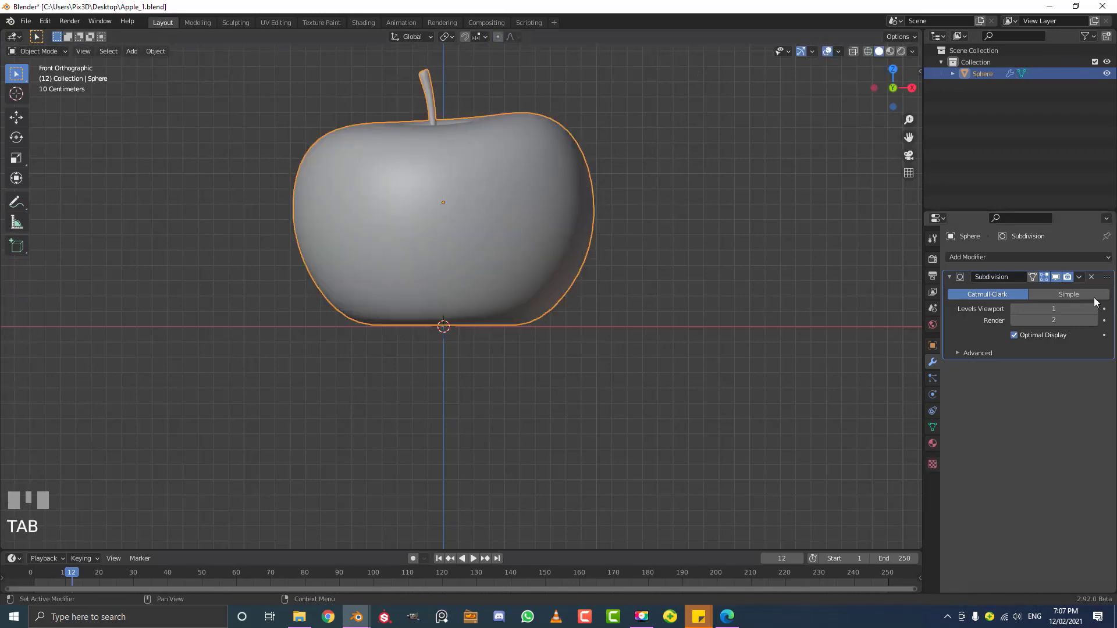
Create a new material for the apple and name it apple_slin
click(933, 444)
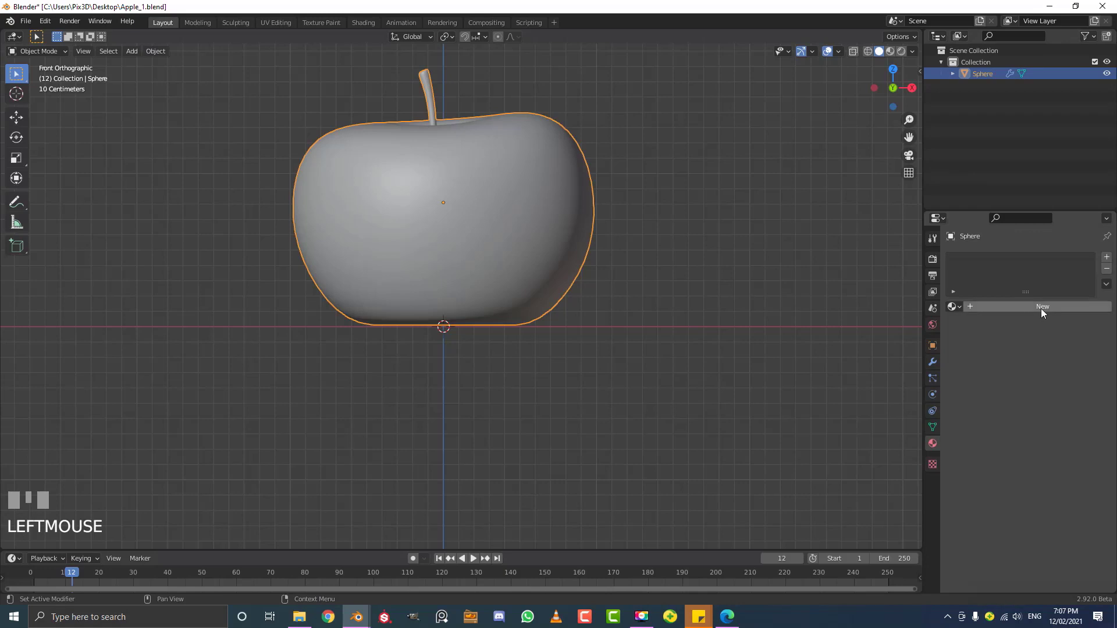
click(1039, 307)
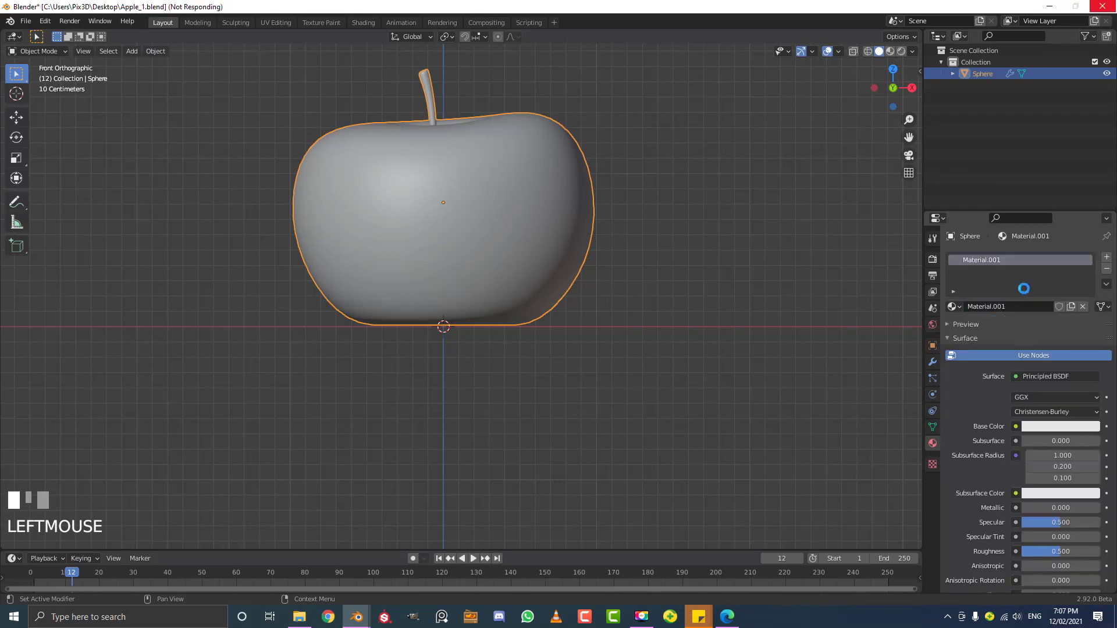
click(1012, 304)
drag(1031, 305, 943, 301)
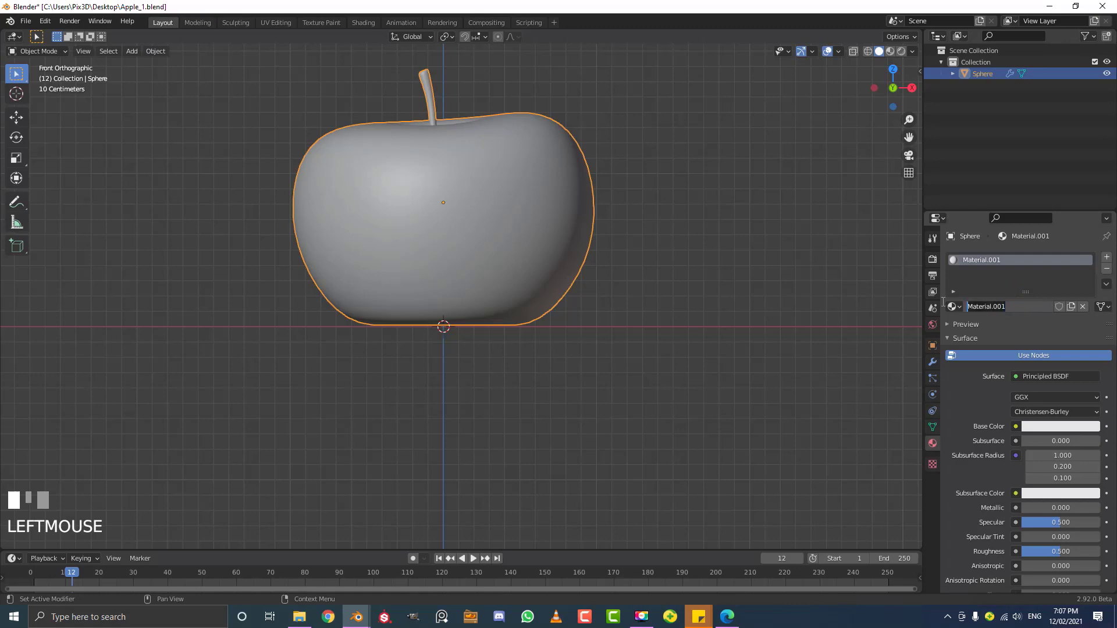
text(apple_skin)
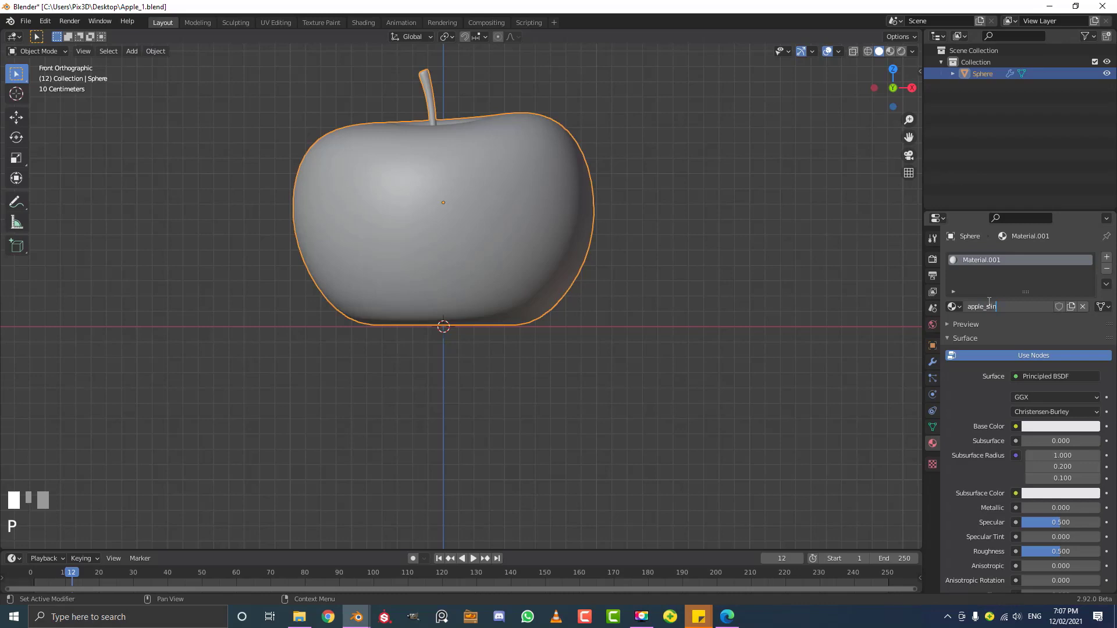
key(Return)
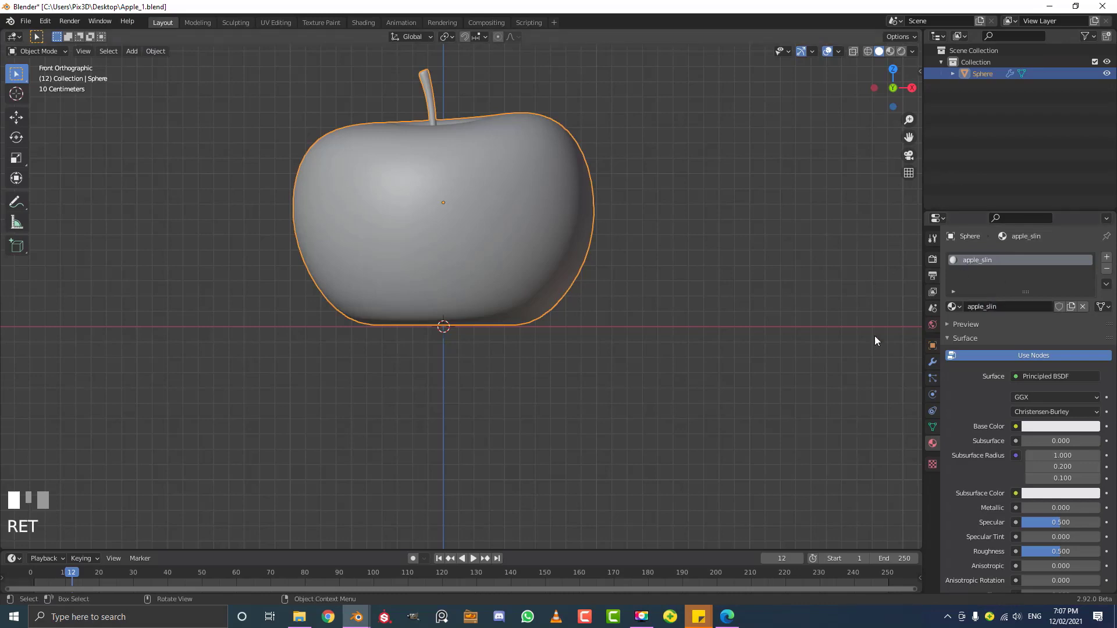
Assign an Image Texture to the material's Base Color and load apple-1834639_1920.jpg from the Desktop
click(1016, 426)
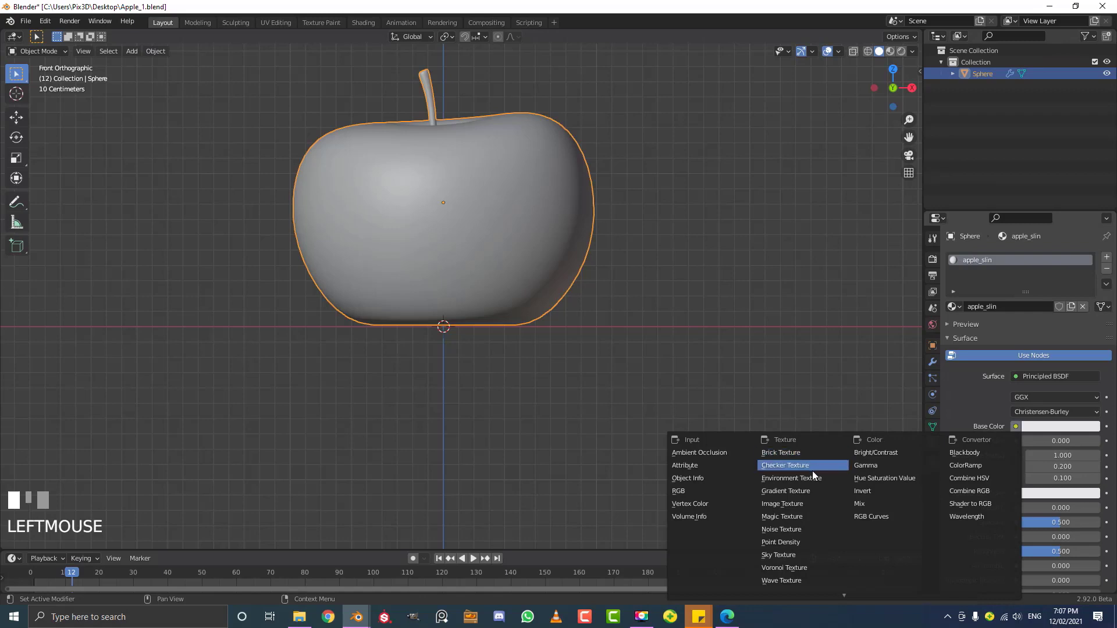
click(780, 505)
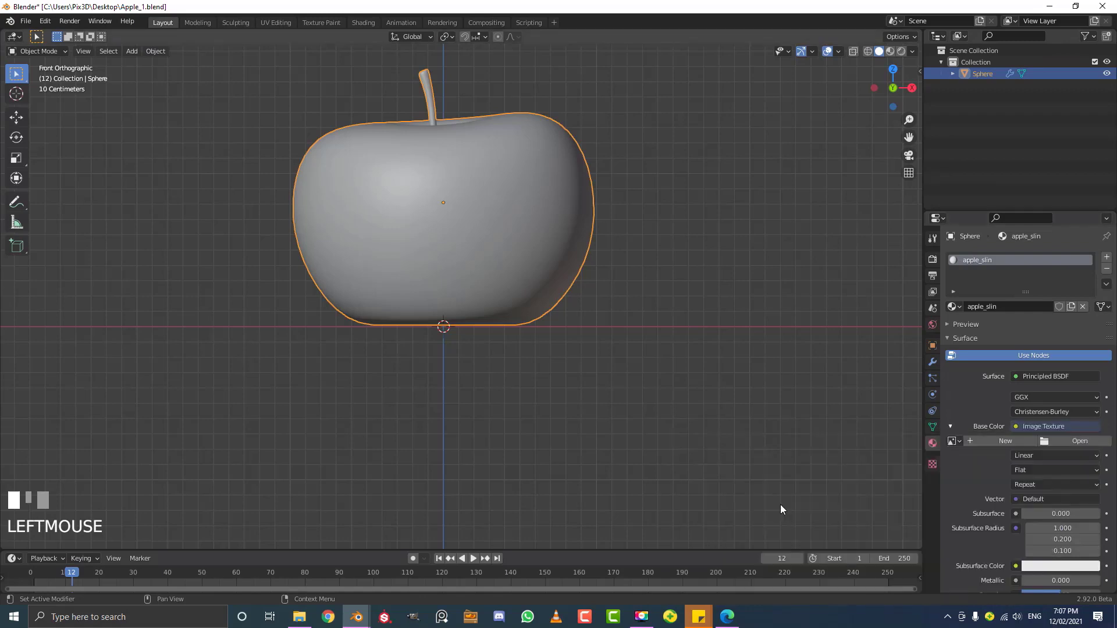
click(1071, 441)
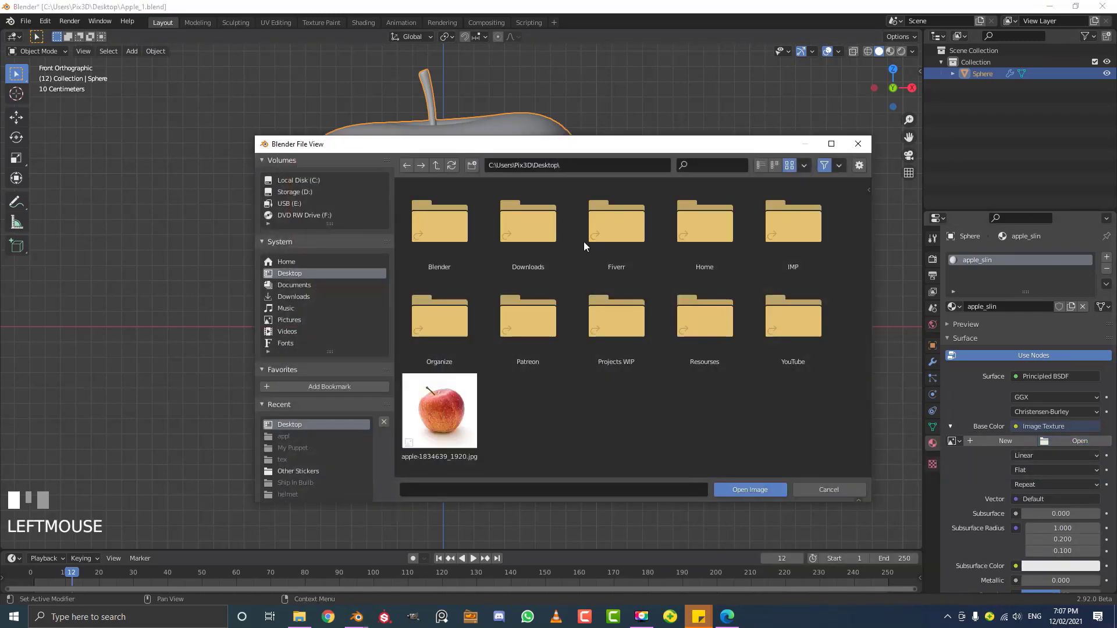
click(458, 408)
click(751, 489)
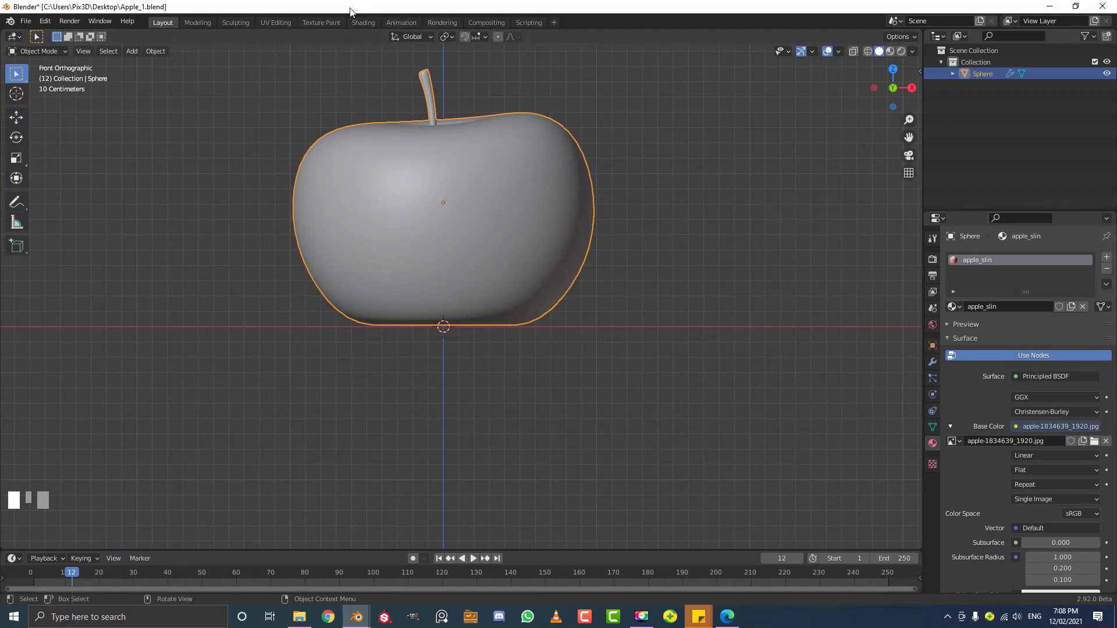
Switch to the UV Editing workspace and display apple-1834639_1920.jpg in the UV editor
click(275, 24)
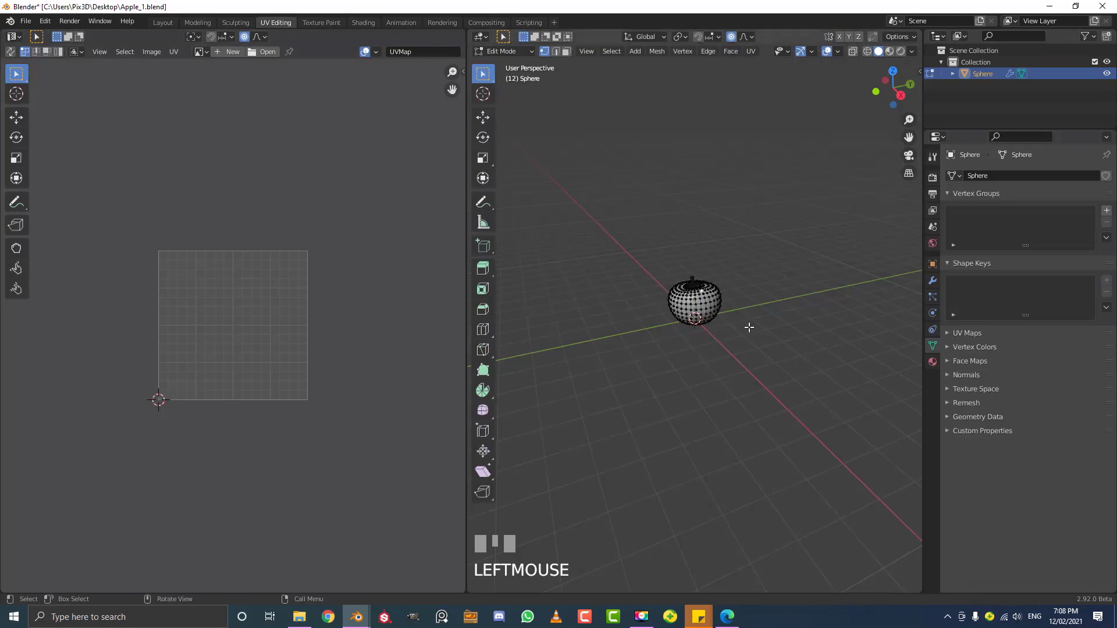
middle_drag(708, 297, 659, 168)
scroll(693, 274, up, 4)
shift+middle_drag(669, 235, 707, 258)
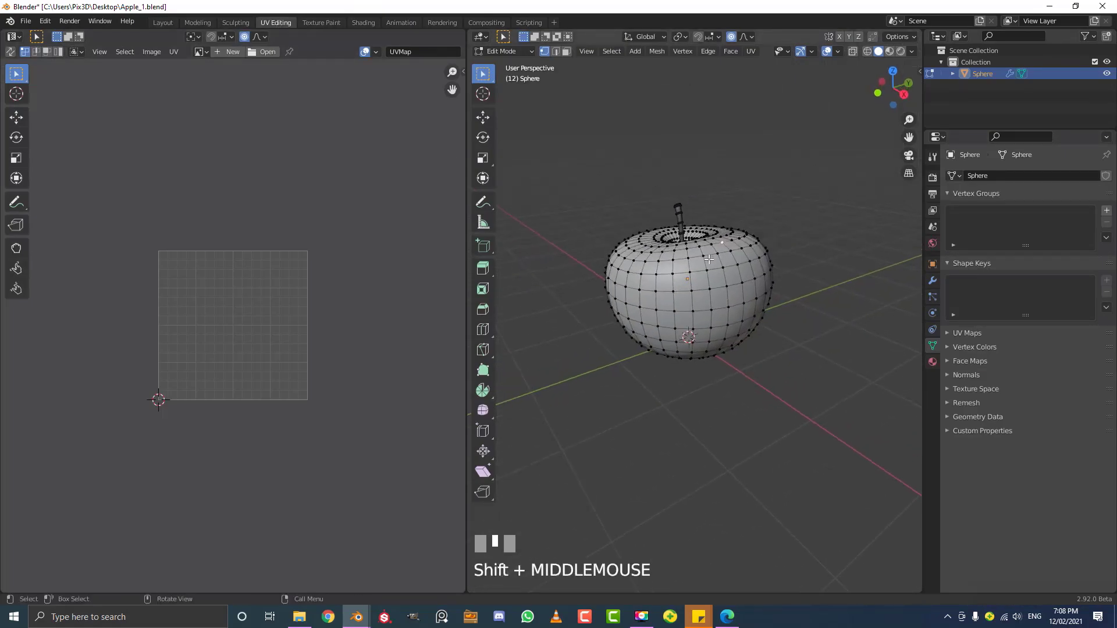
key(Tab)
key(Tab)
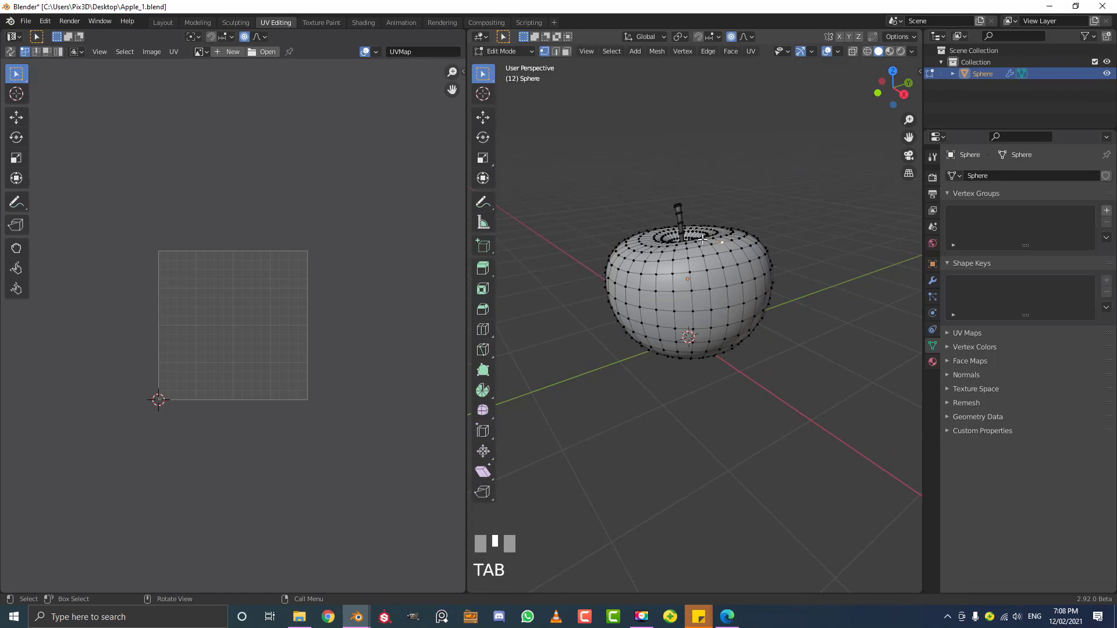
click(201, 51)
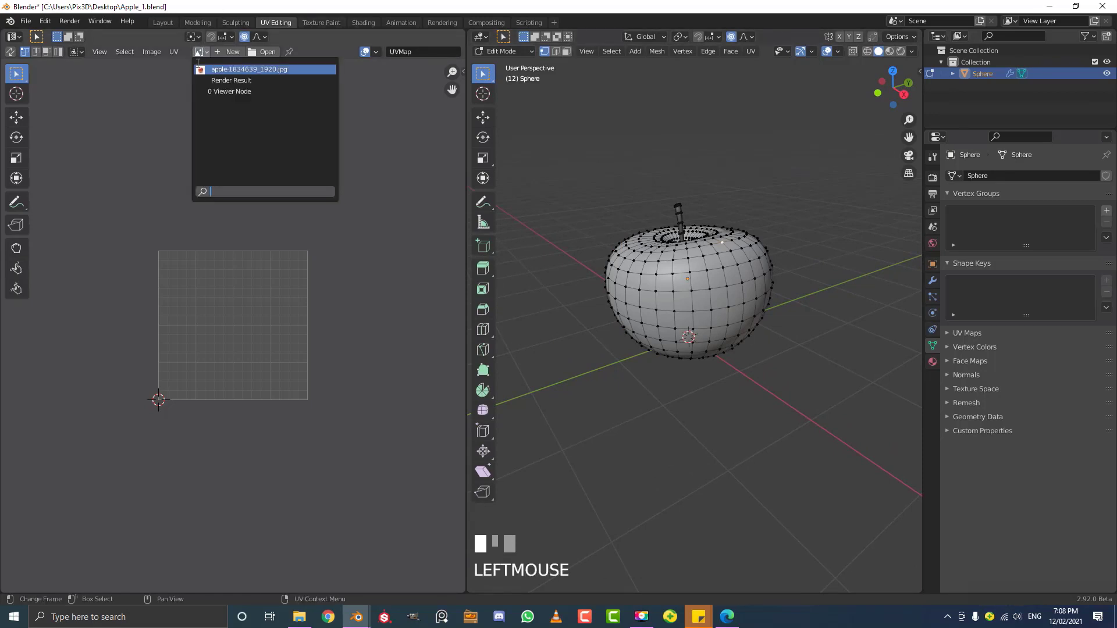
click(231, 70)
scroll(231, 216, down, 7)
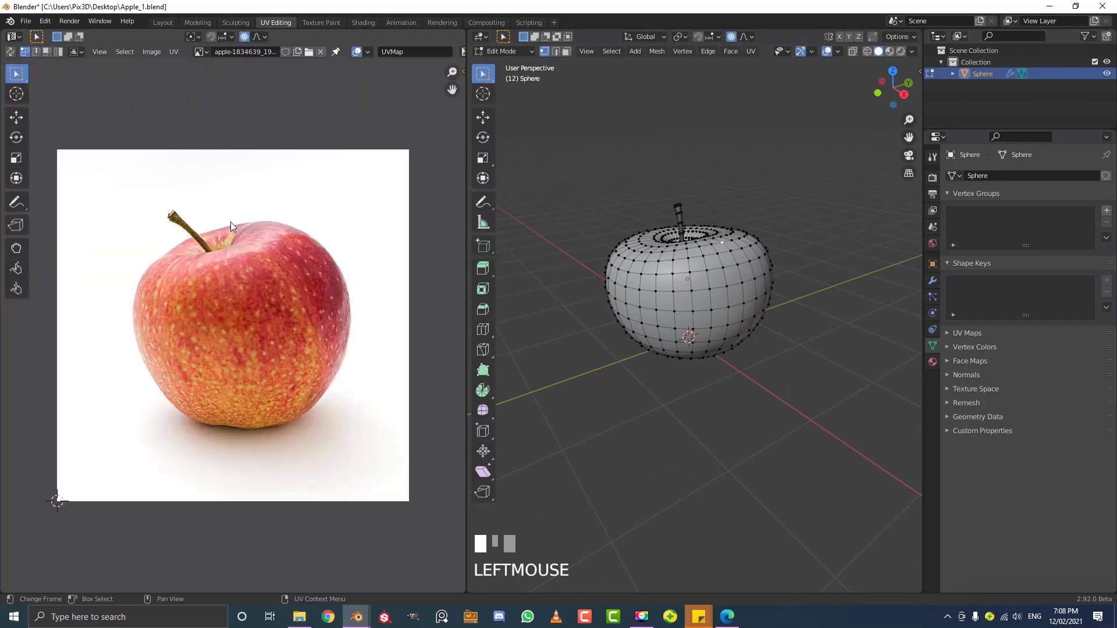
scroll(256, 266, up, 2)
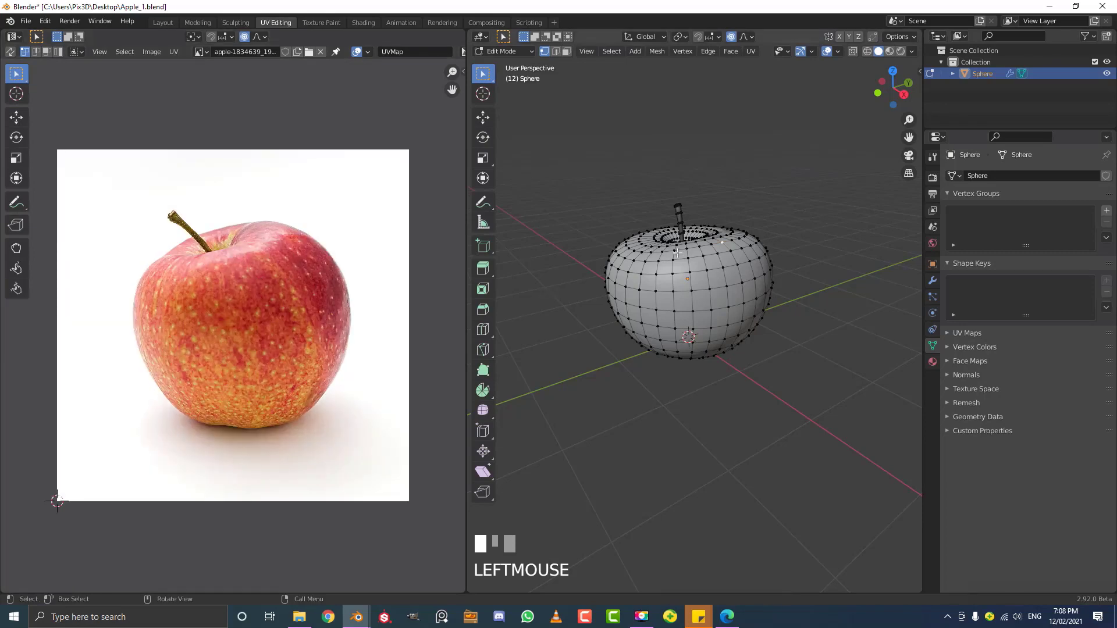
Select the entire apple mesh and scale it along Z by about 1.13
middle_drag(705, 251, 608, 217)
scroll(646, 226, up, 2)
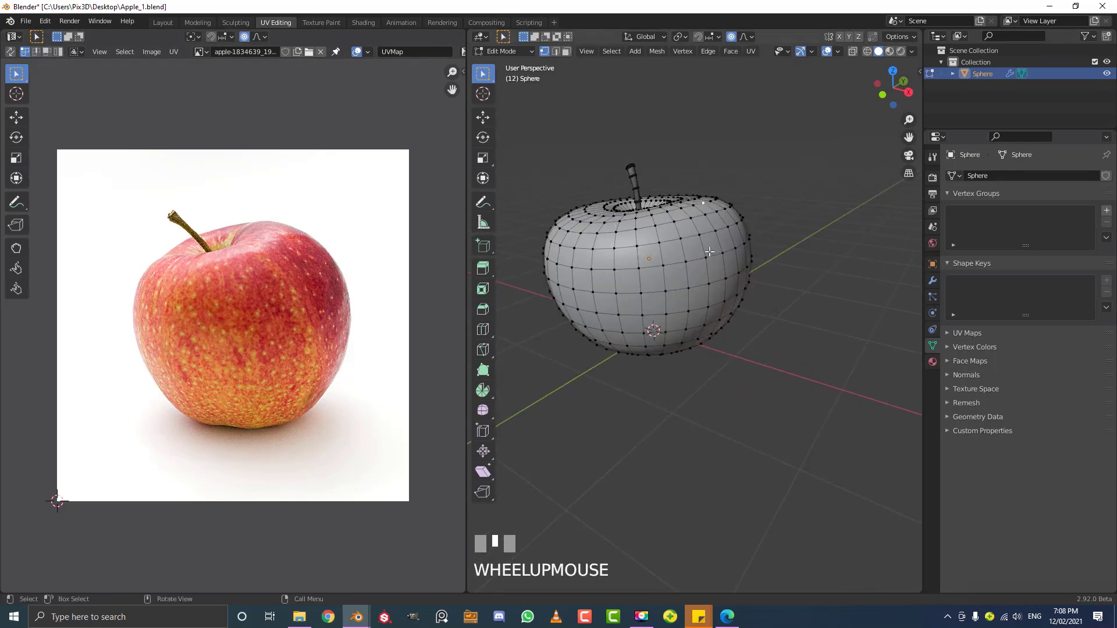
middle_drag(669, 256, 666, 230)
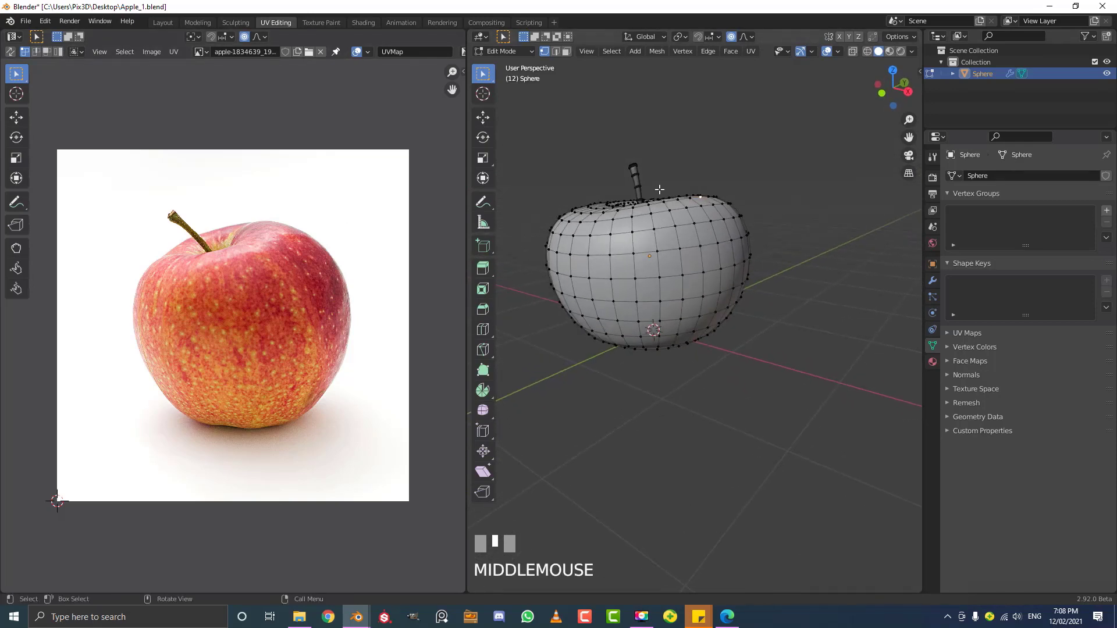
mouse_move(663, 256)
middle_down()
mouse_move(669, 239)
mouse_move(667, 248)
middle_up()
key(a)
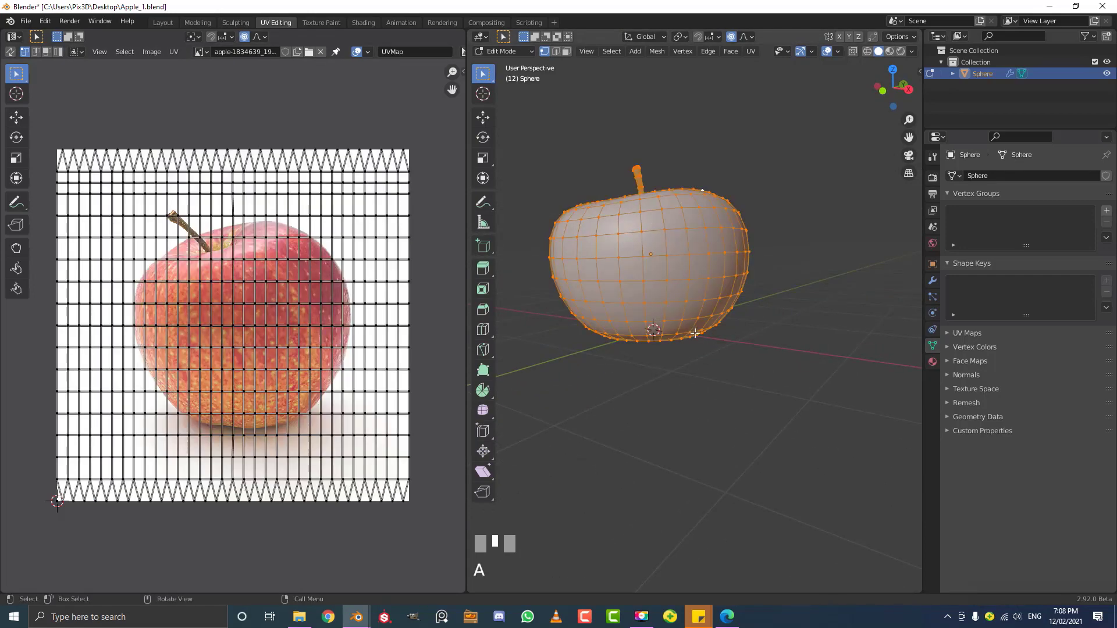
key(s)
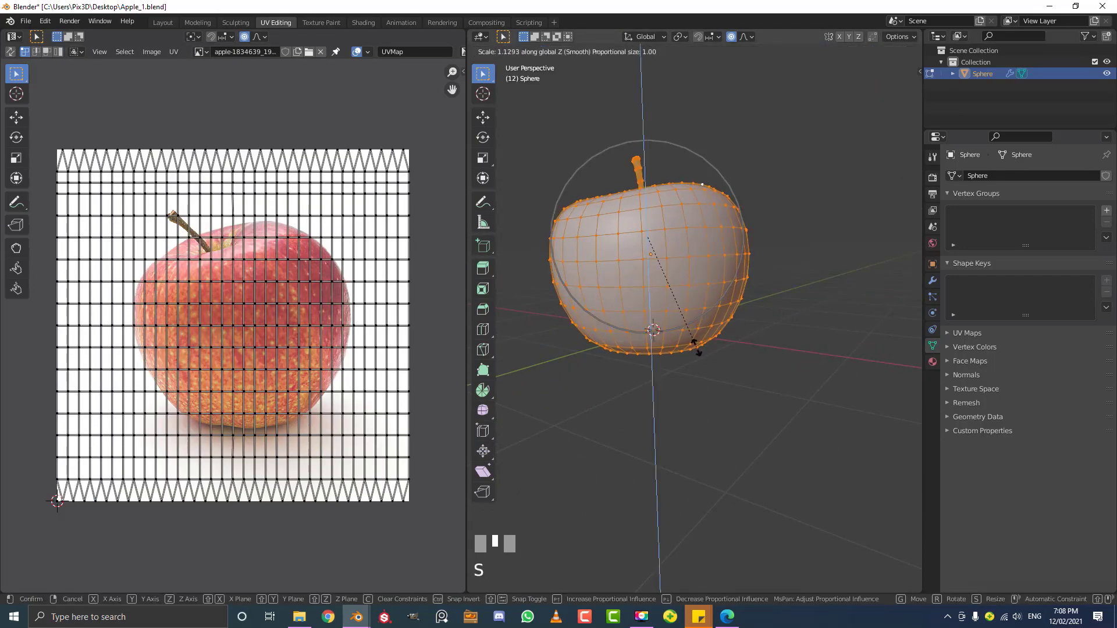
click(697, 347)
In front view, raise the stretched mesh along Z so its base sits on the ground line again
key(KP_1)
scroll(698, 343, up, 2)
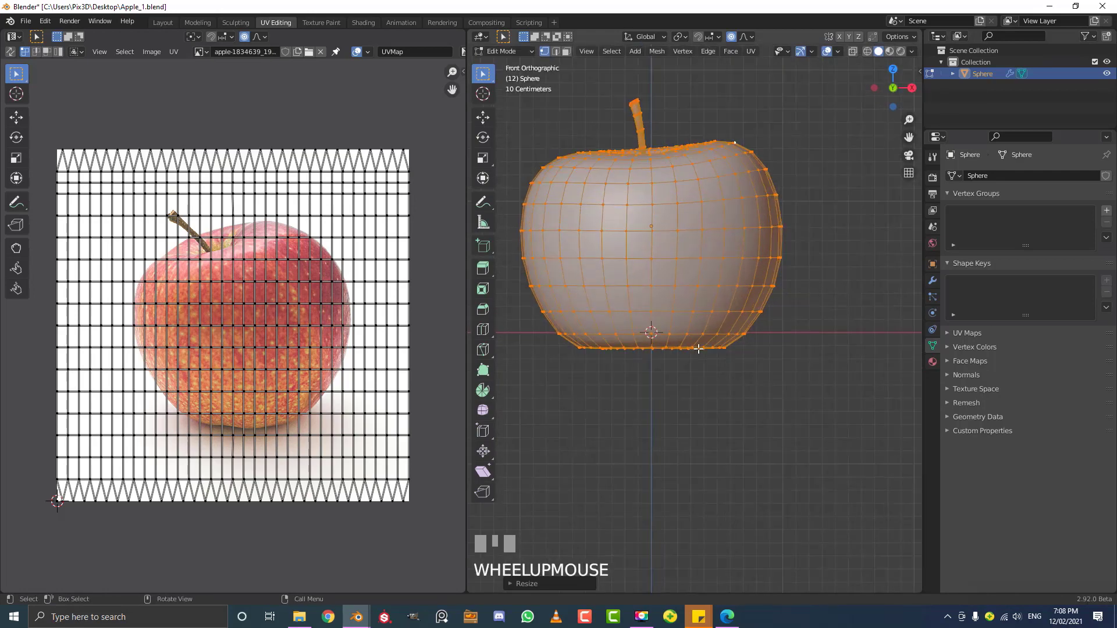
key(g)
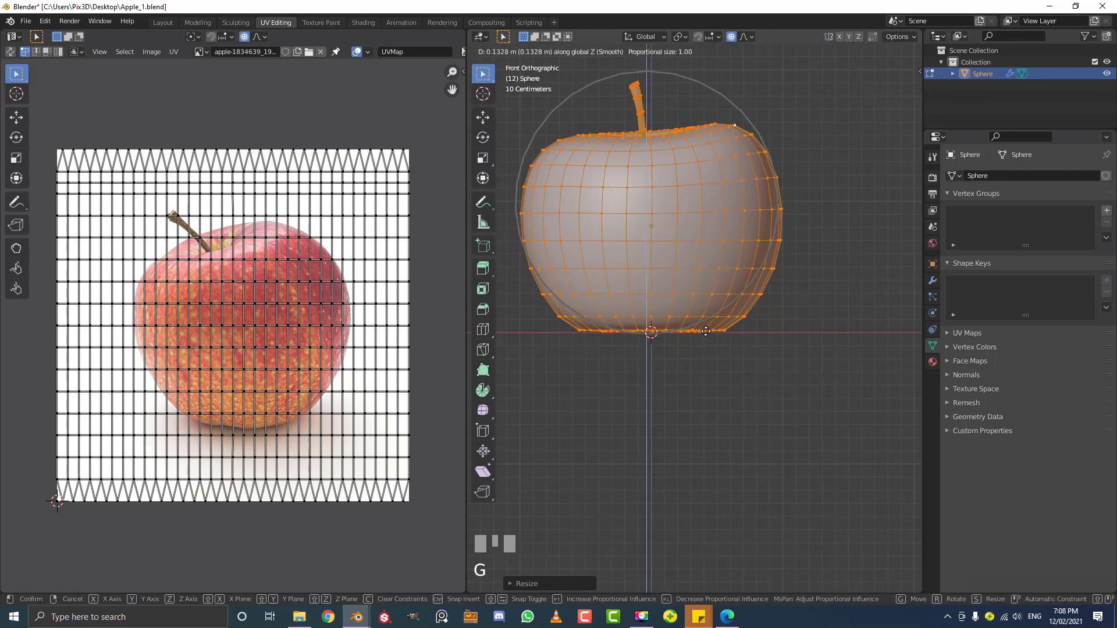
click(690, 317)
scroll(689, 315, down, 1)
From a slightly raised perspective view, unwrap the entire selected apple and stem mesh with Project from View
middle_drag(691, 315, 686, 330)
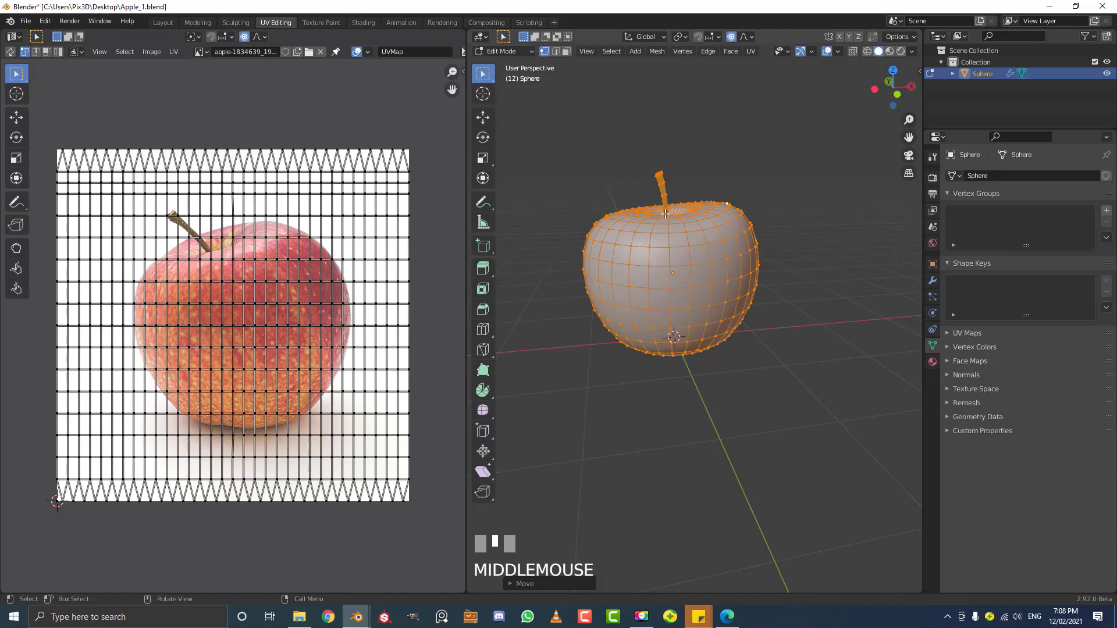
key(u)
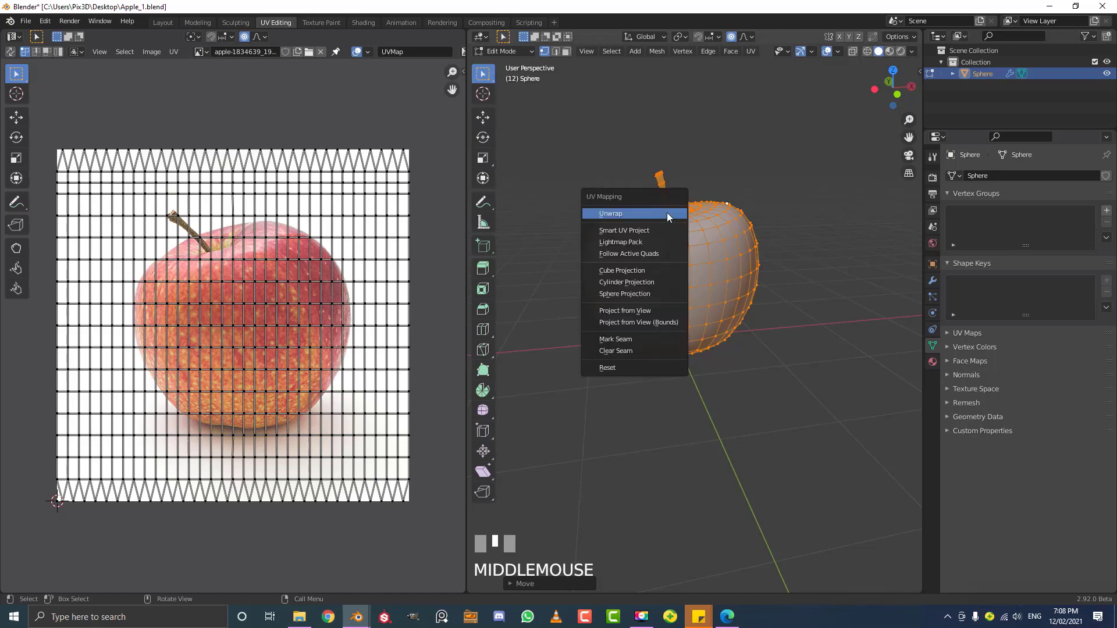
click(616, 310)
scroll(211, 292, up, 2)
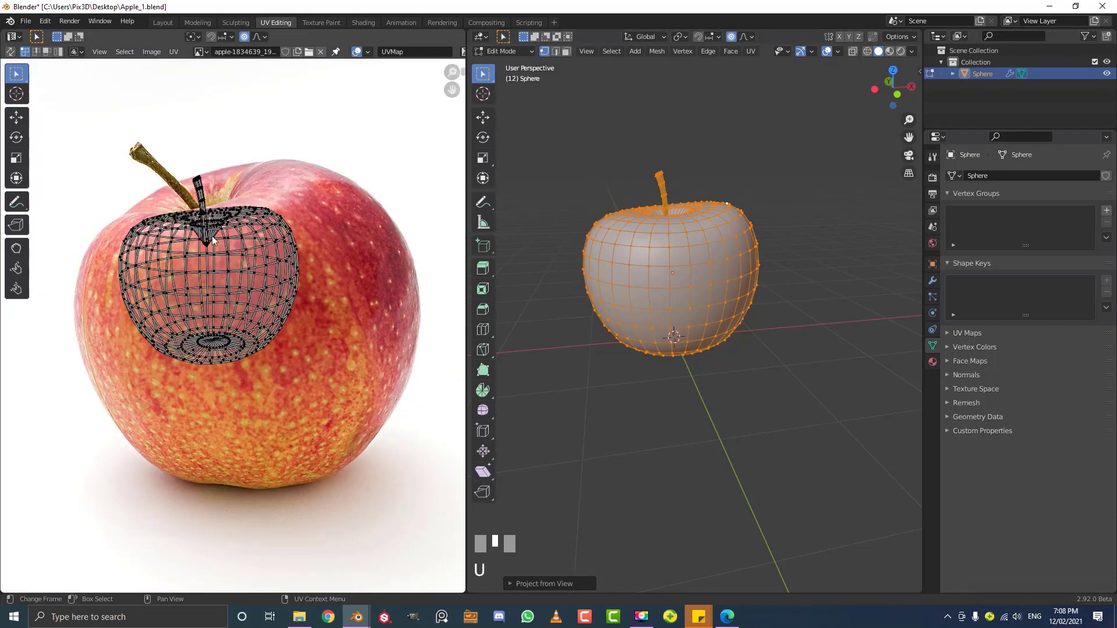
Select all projected UVs, enlarge them, move them over the photographed apple and rotate them counterclockwise to follow its tilt
drag(341, 389, 99, 148)
scroll(331, 383, down, 2)
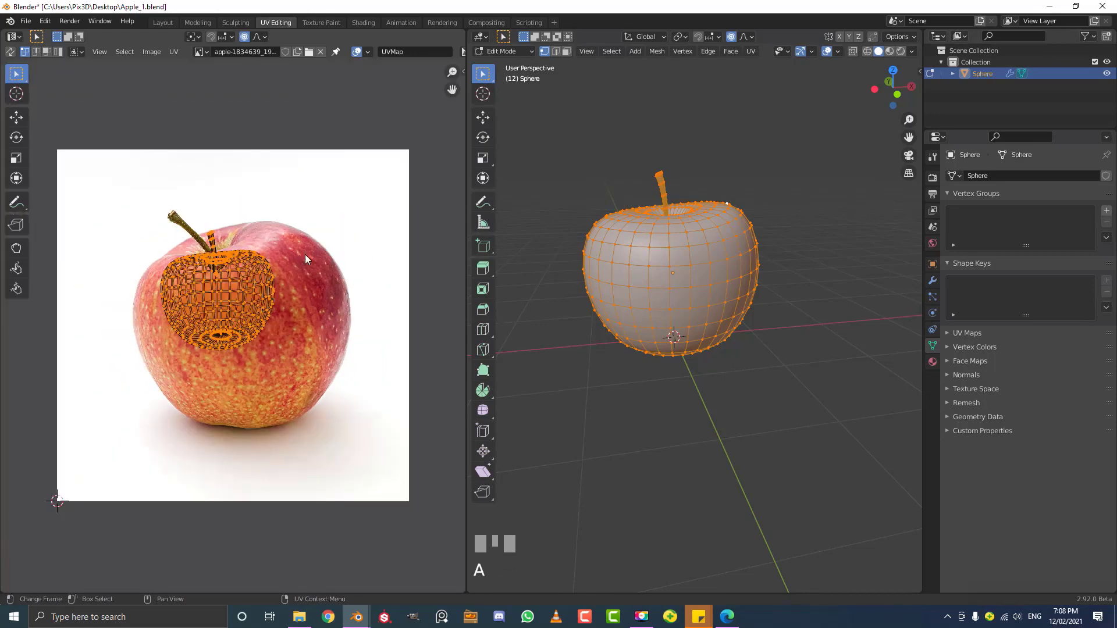
key(s)
click(291, 334)
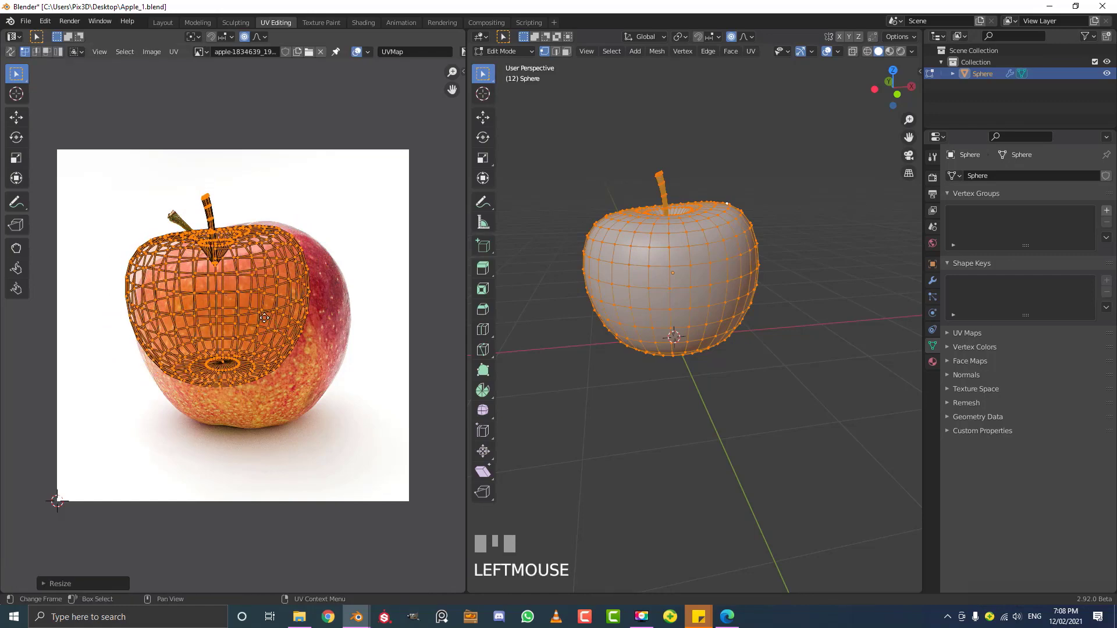
key(g)
click(358, 336)
key(r)
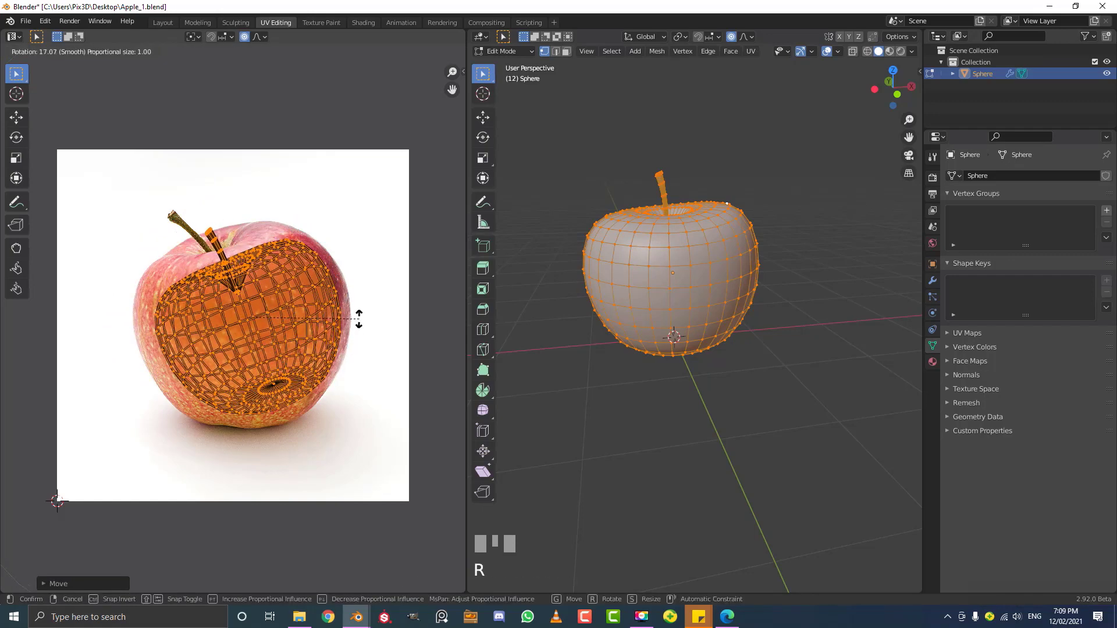
click(359, 327)
Fine-tune the scale, rotation and position of the whole UV layout so it fits inside the photographed apple's outline
key(s)
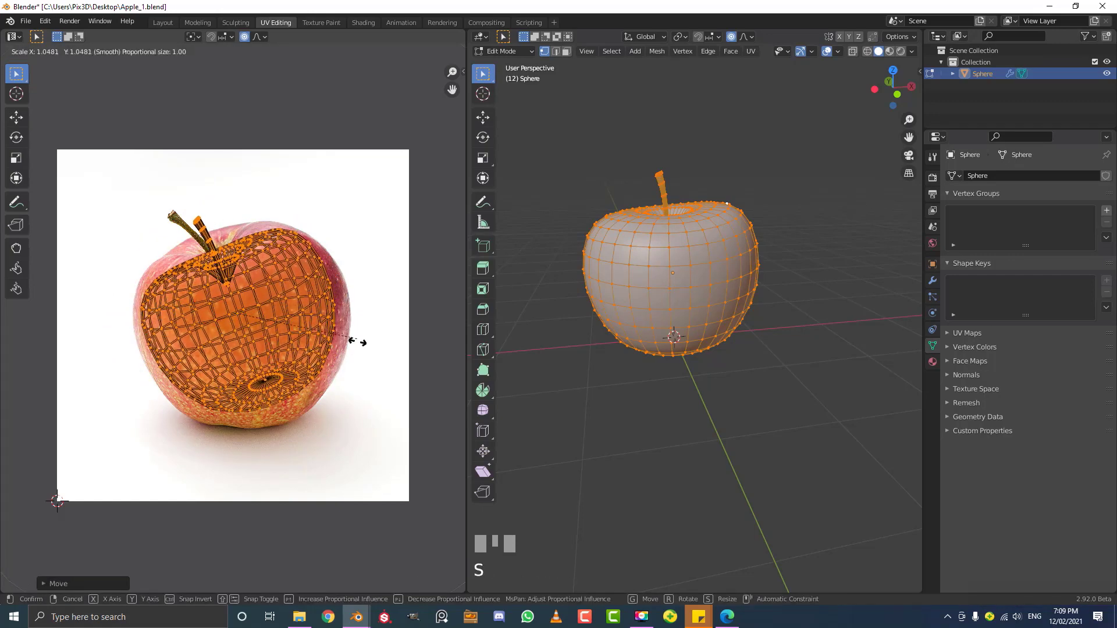
click(399, 314)
key(r)
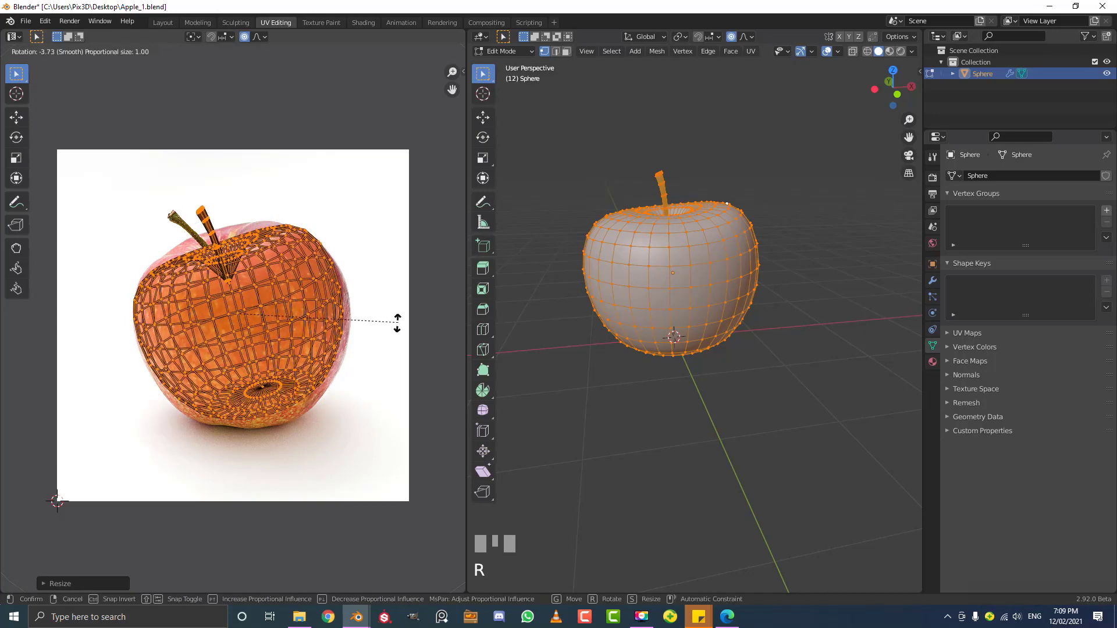
click(399, 316)
key(s)
click(391, 329)
key(g)
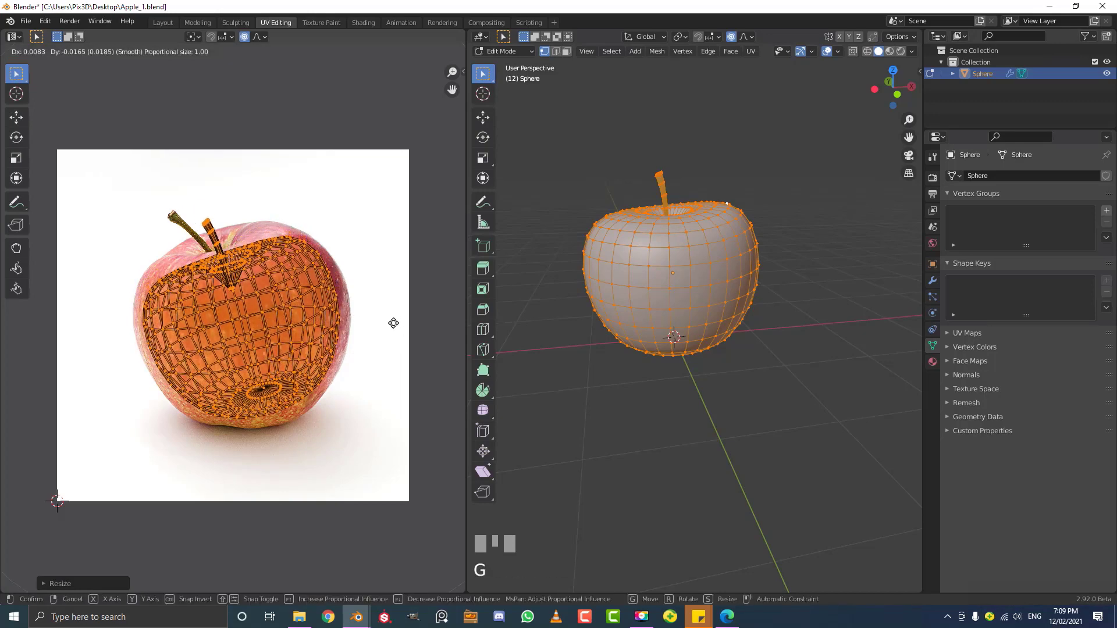
click(391, 324)
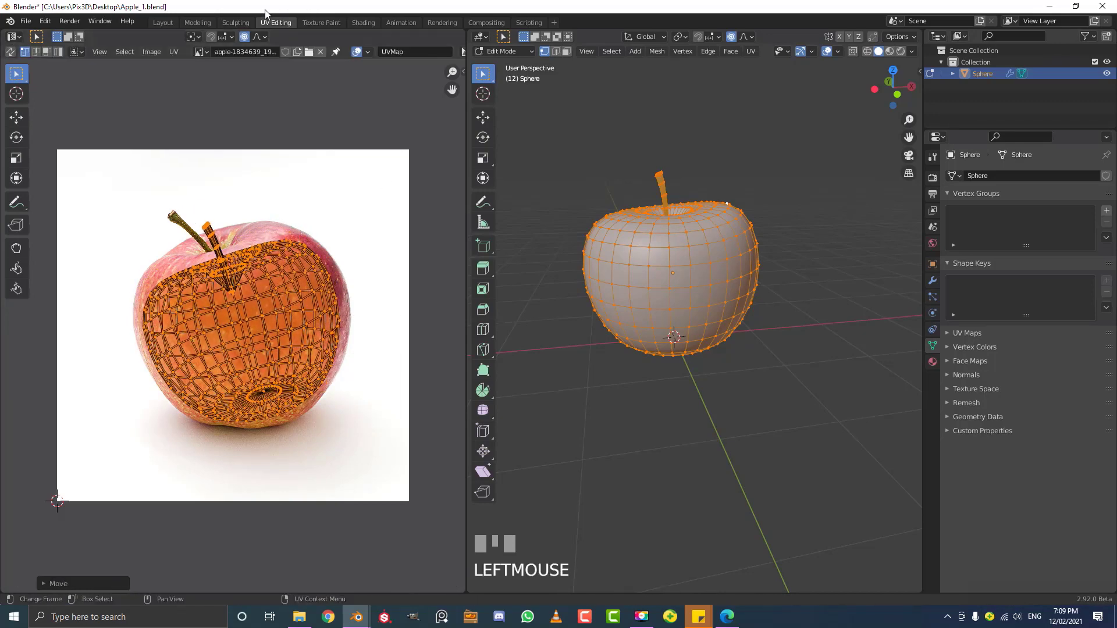
Move the UVs near the stem cavity up and left towards the photo's stem base, using proportional editing at size 0.47
scroll(249, 207, up, 3)
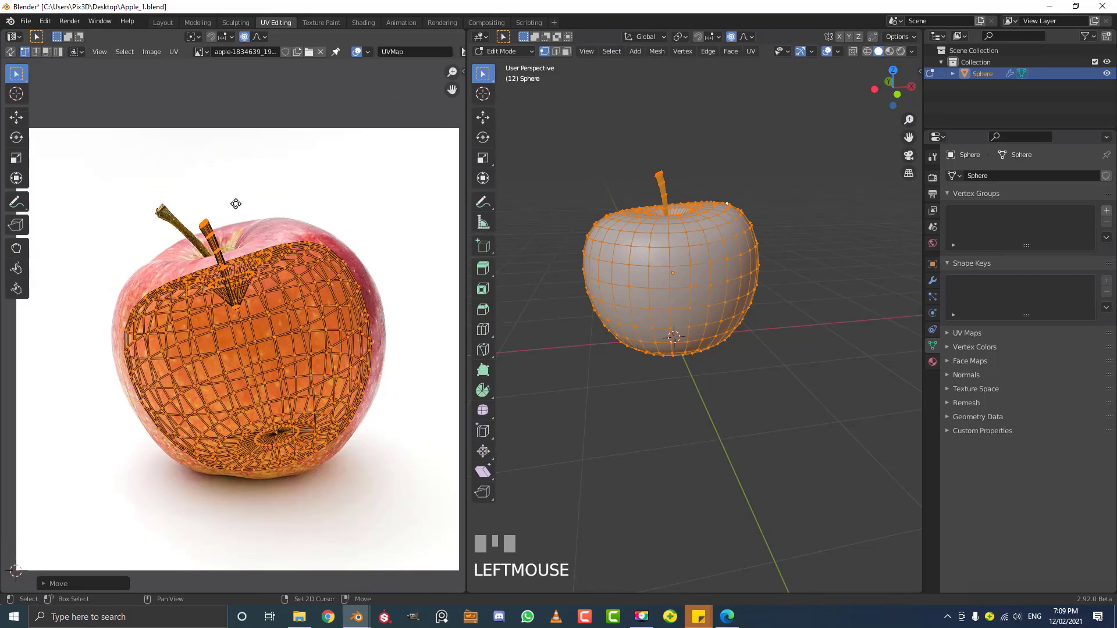
click(240, 241)
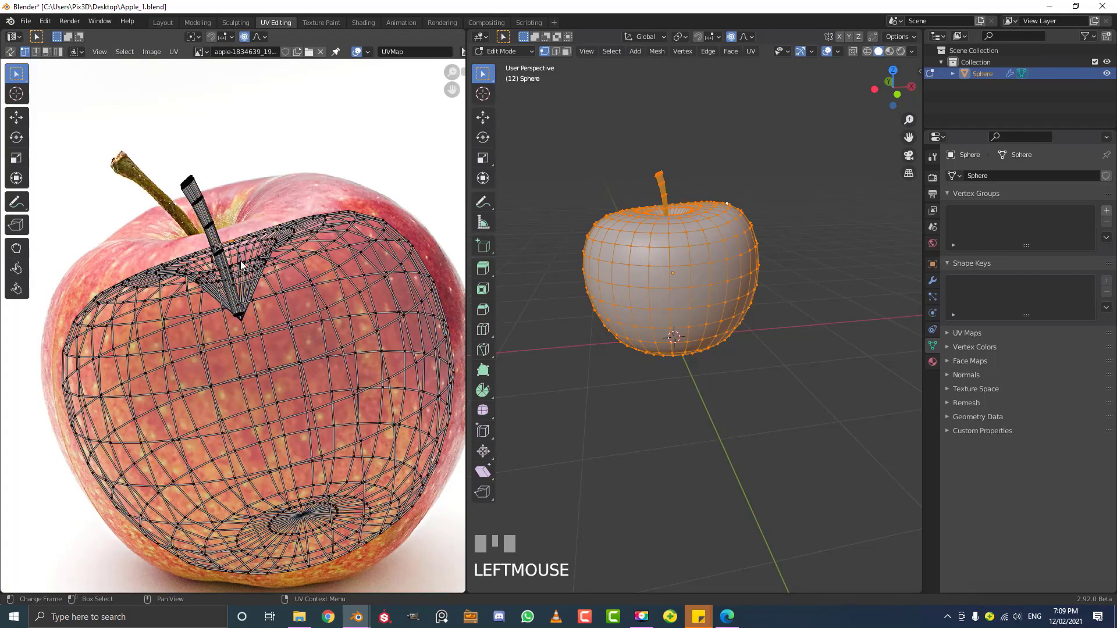
key(g)
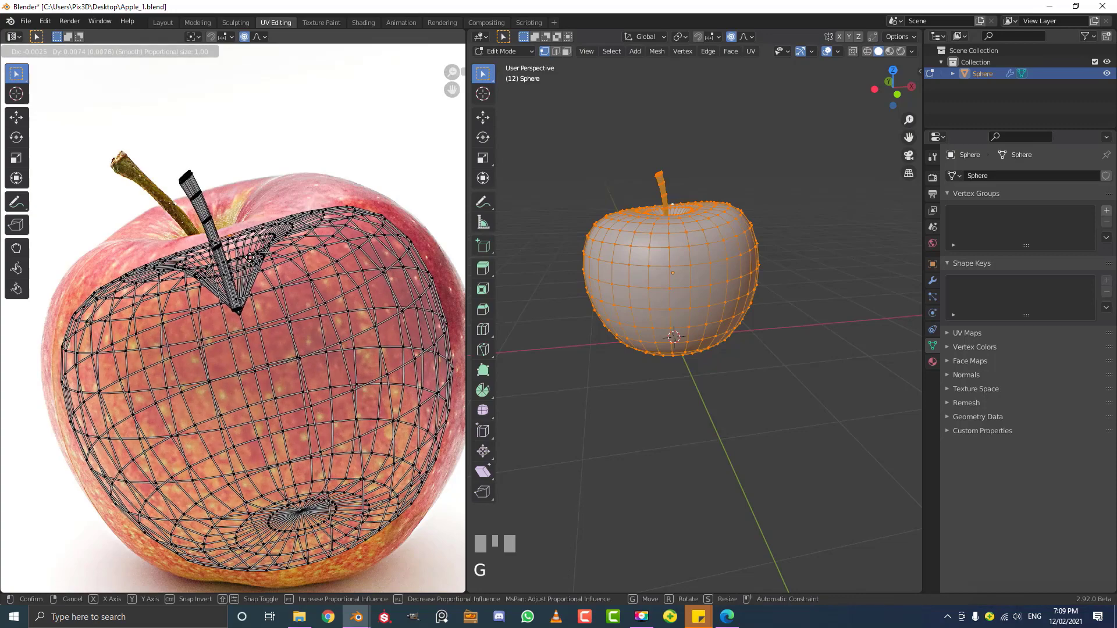
scroll(244, 250, up, 7)
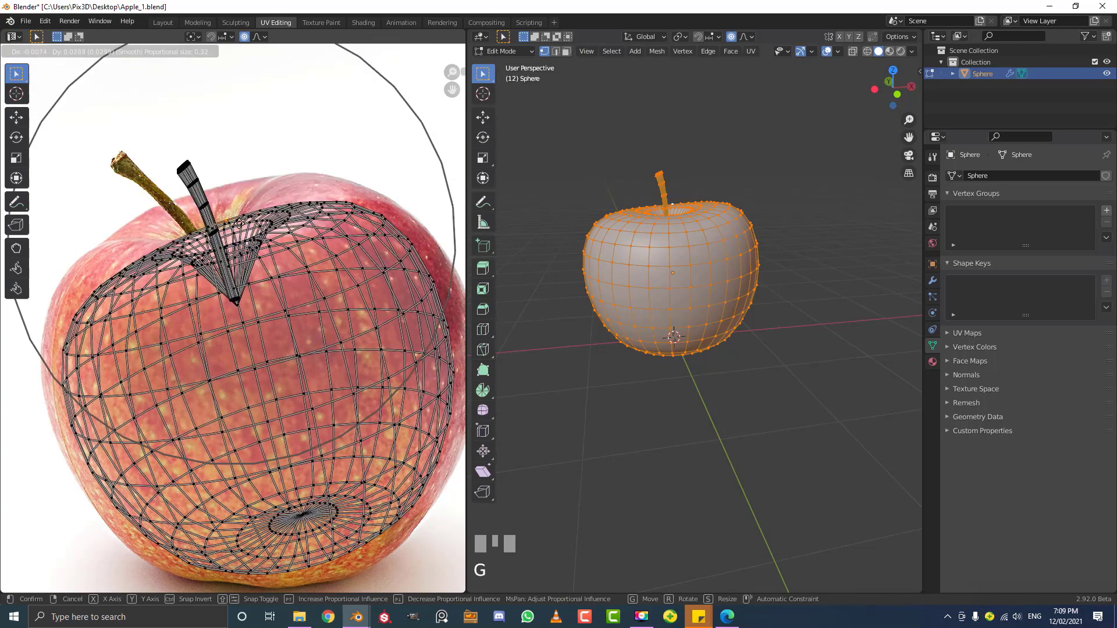
scroll(221, 224, down, 4)
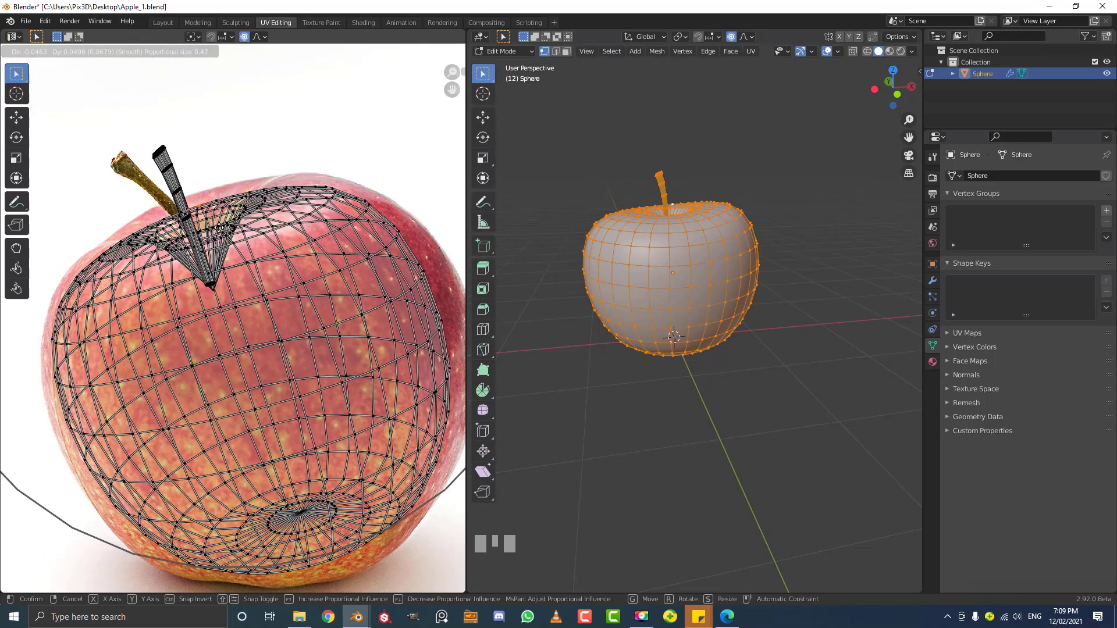
click(269, 229)
Enlarge the UVs around the stem cavity slightly, reducing the proportional editing size to 0.24
key(s)
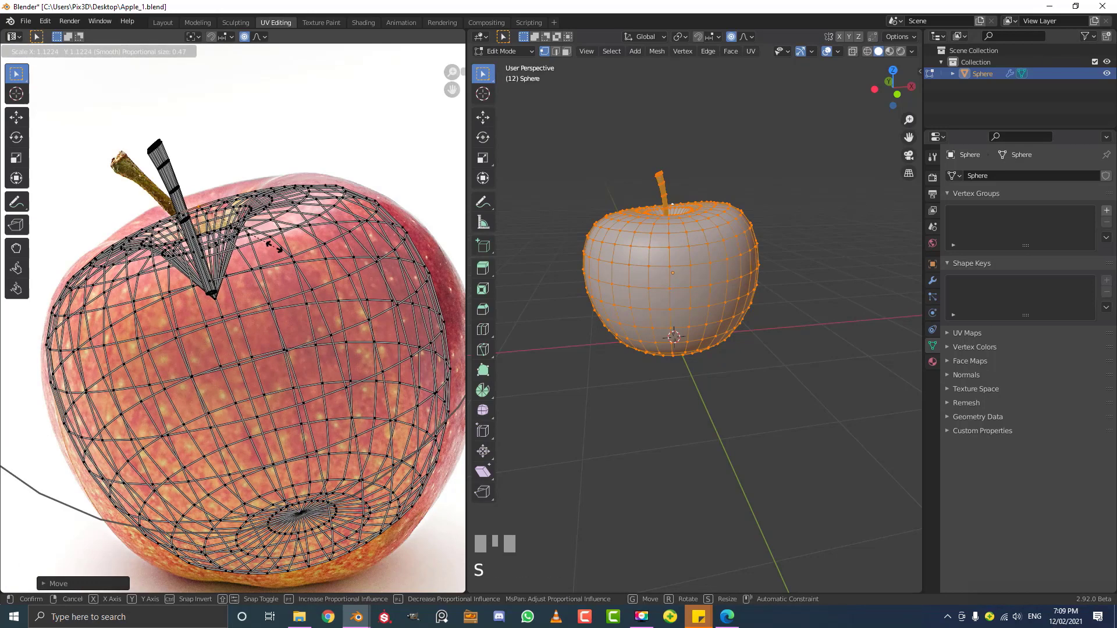
scroll(274, 247, up, 7)
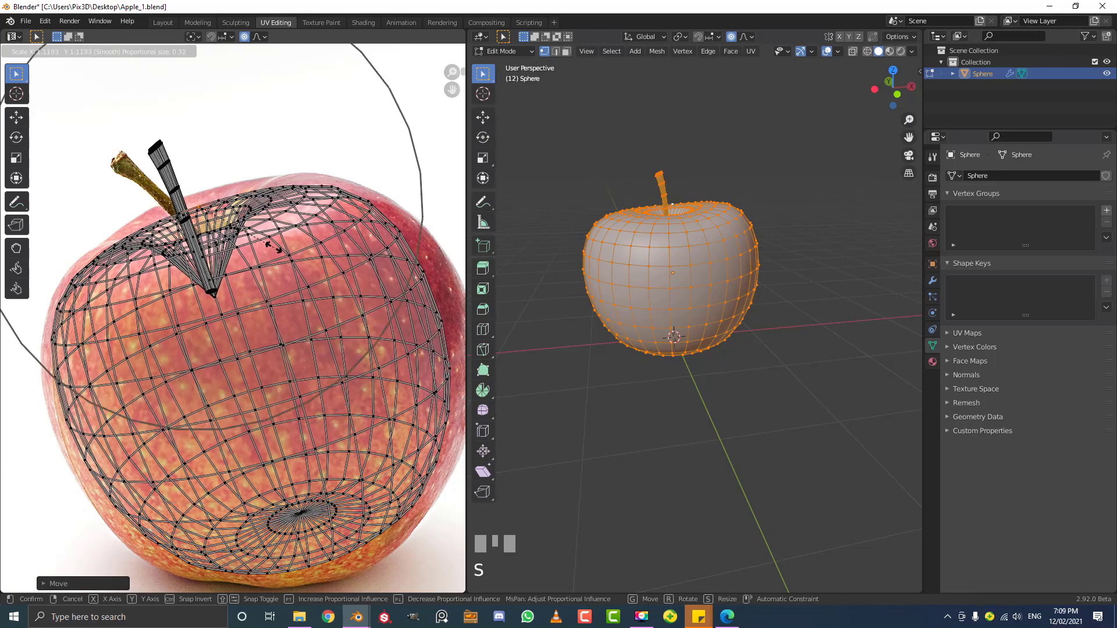
click(282, 242)
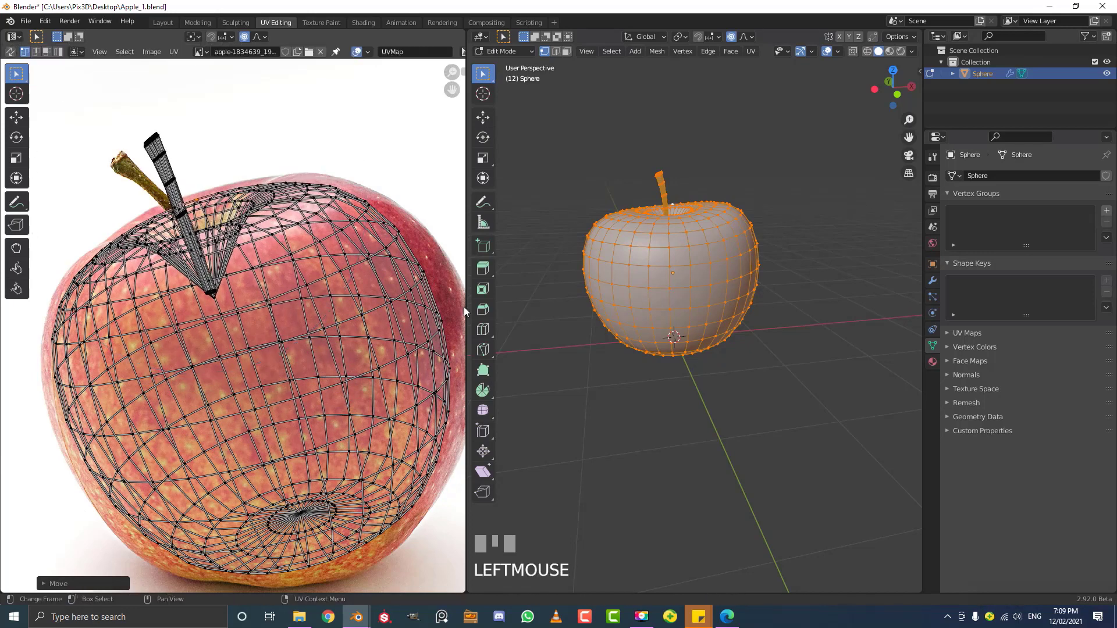
Pull the UVs on the right and lower-right edges outward towards the photographed apple's silhouette with proportional editing
scroll(439, 303, down, 2)
key(g)
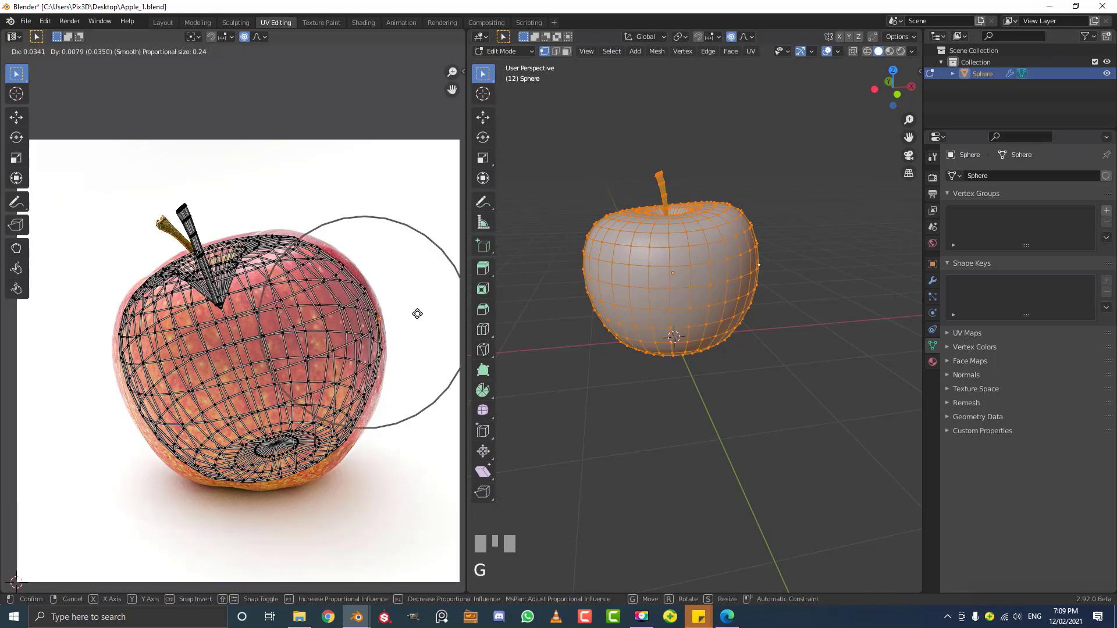
click(416, 313)
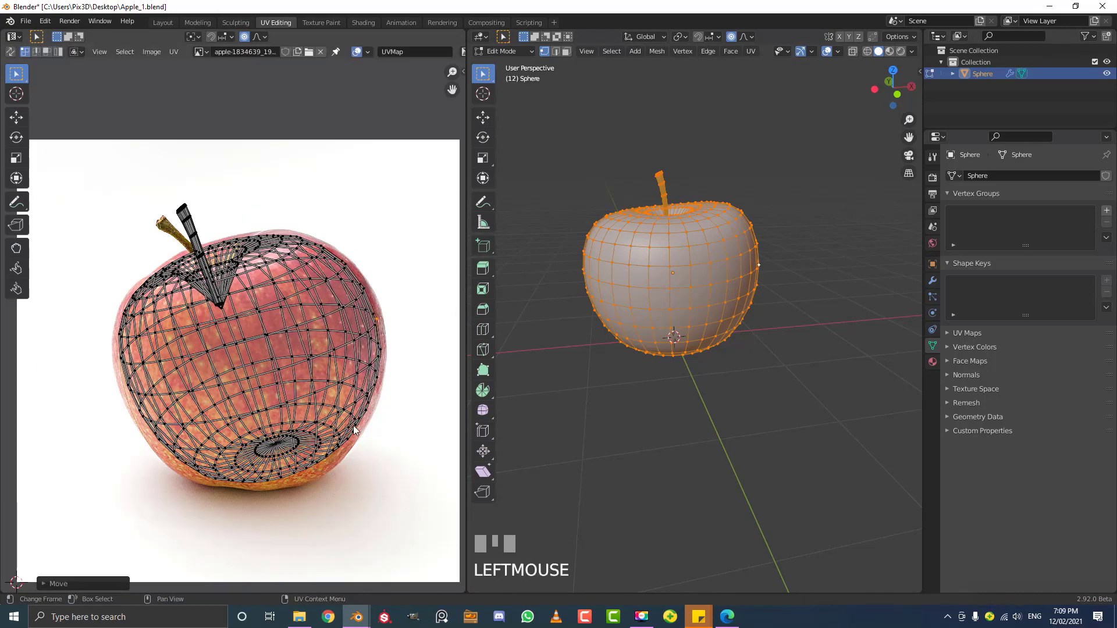
key(g)
click(317, 467)
Select only the stem in the 3D viewport by picking its tip and extending the selection to all linked geometry
scroll(667, 182, up, 2)
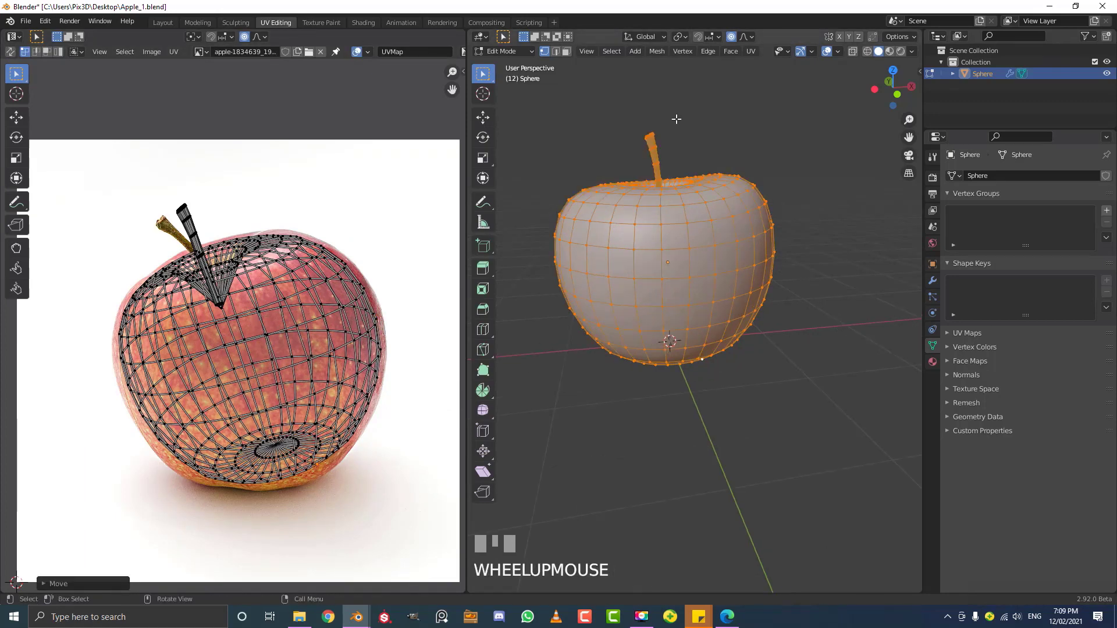
scroll(675, 150, up, 3)
click(652, 161)
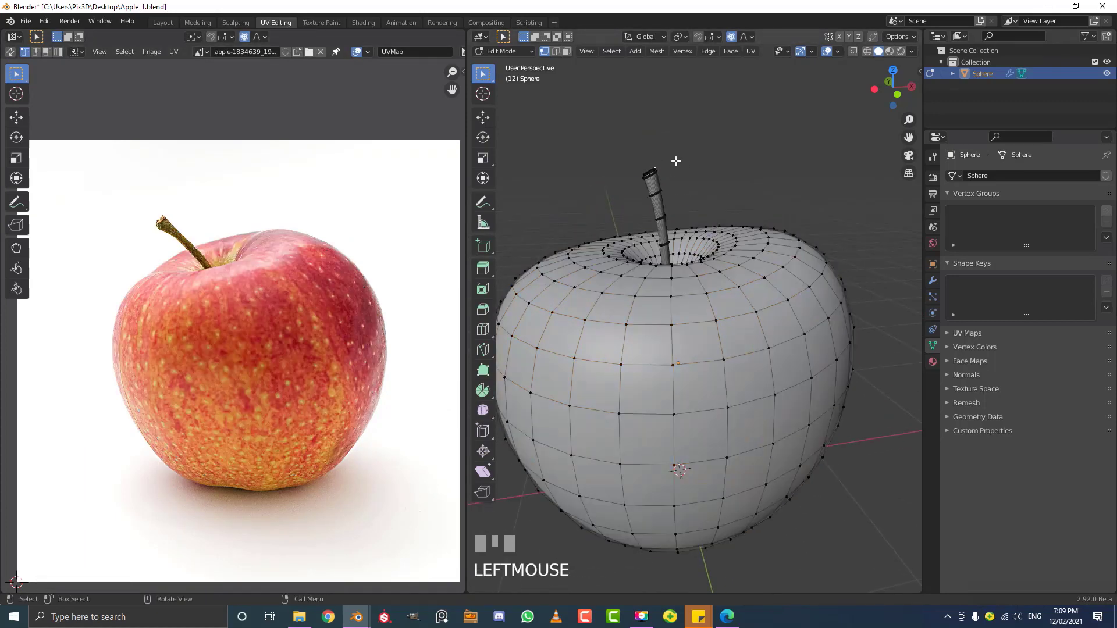
key(ctrl+l)
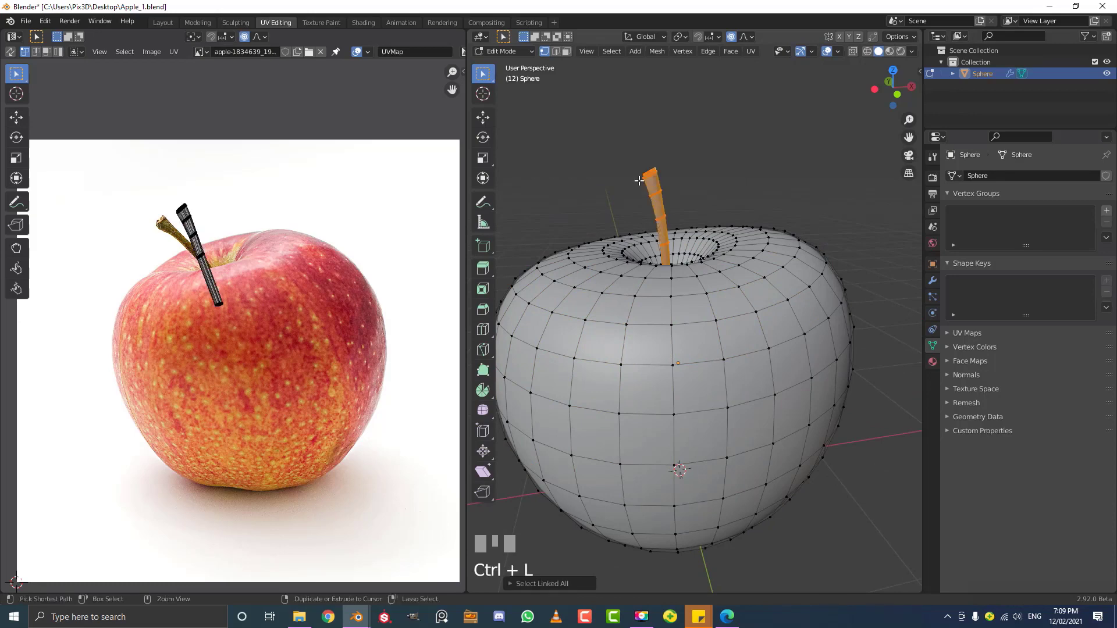
key(g)
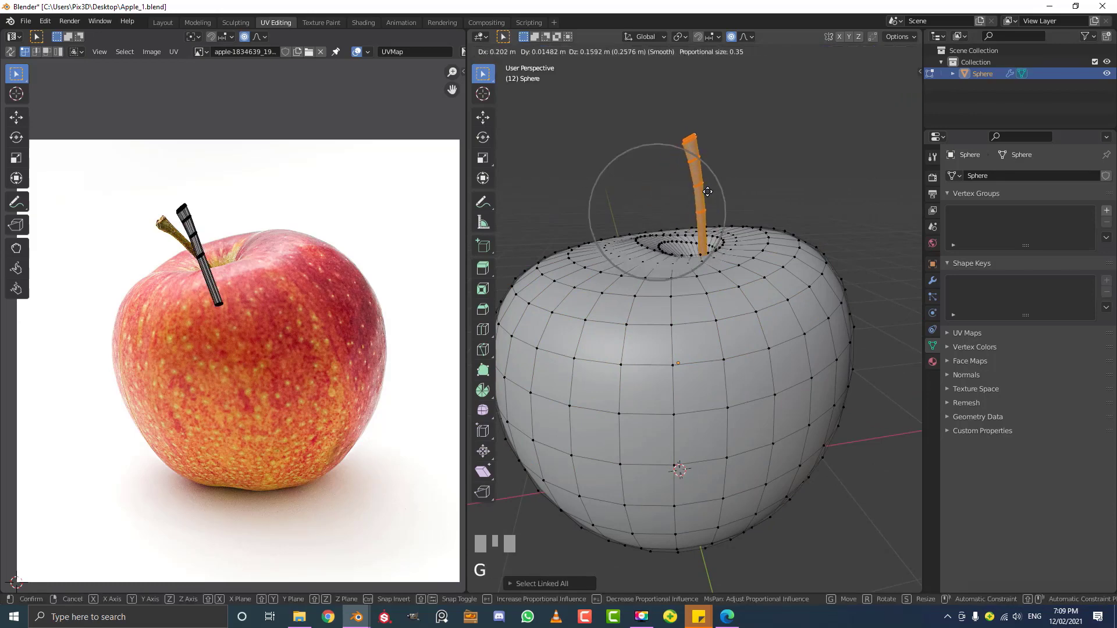
right_click(690, 185)
Select the stem's UVs, then rotate, shrink and move them onto the photographed stem
scroll(210, 226, up, 2)
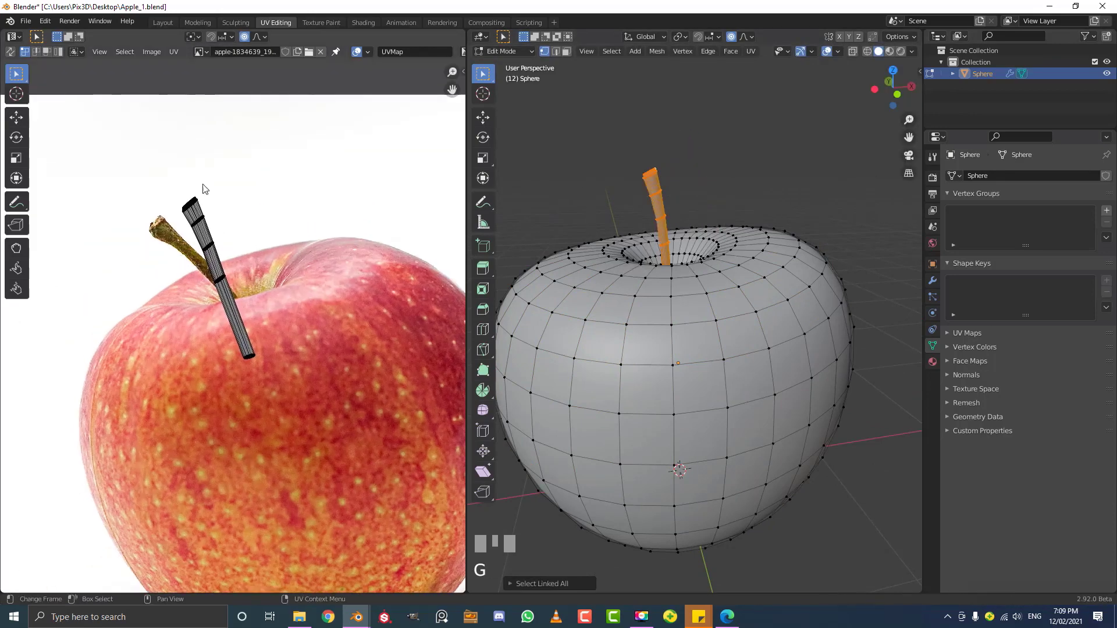
drag(298, 394, 167, 150)
key(r)
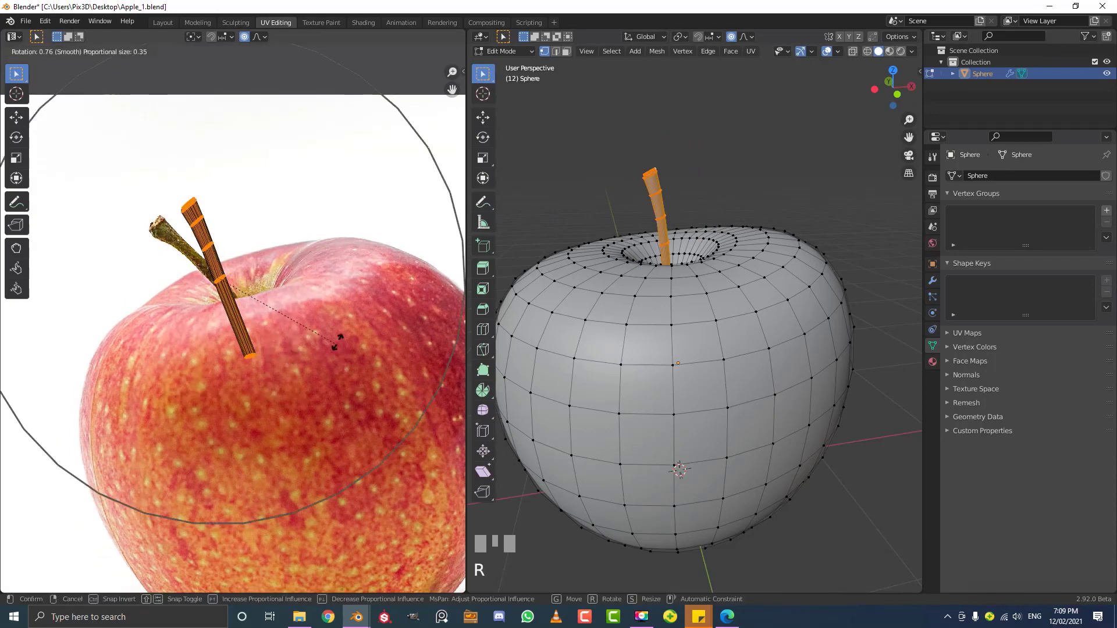
click(365, 348)
key(s)
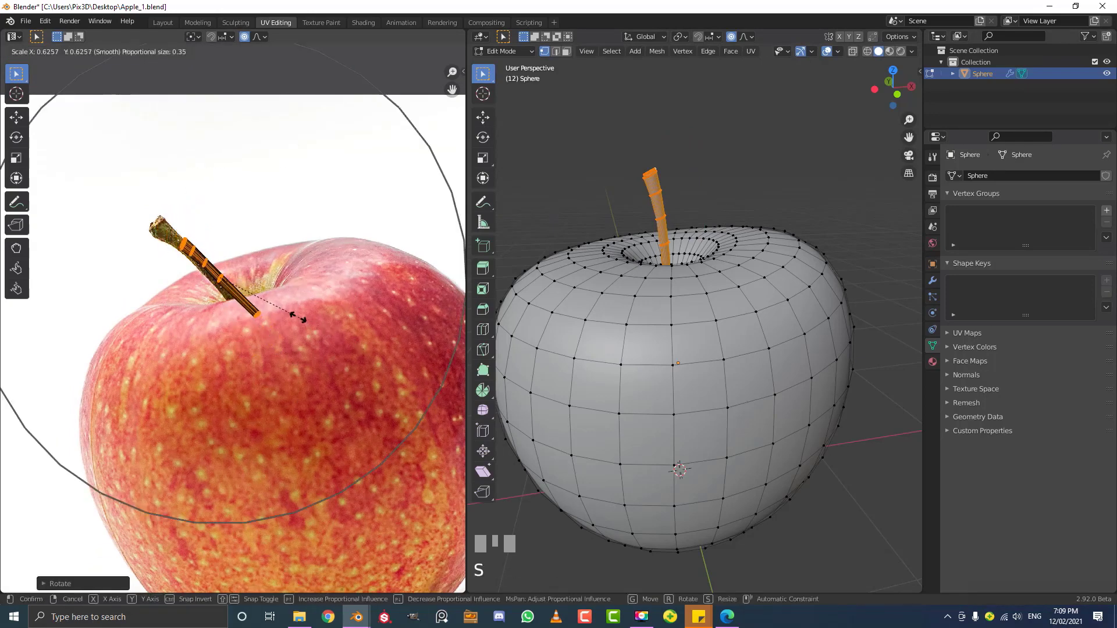
click(297, 318)
key(g)
shift+click(274, 297)
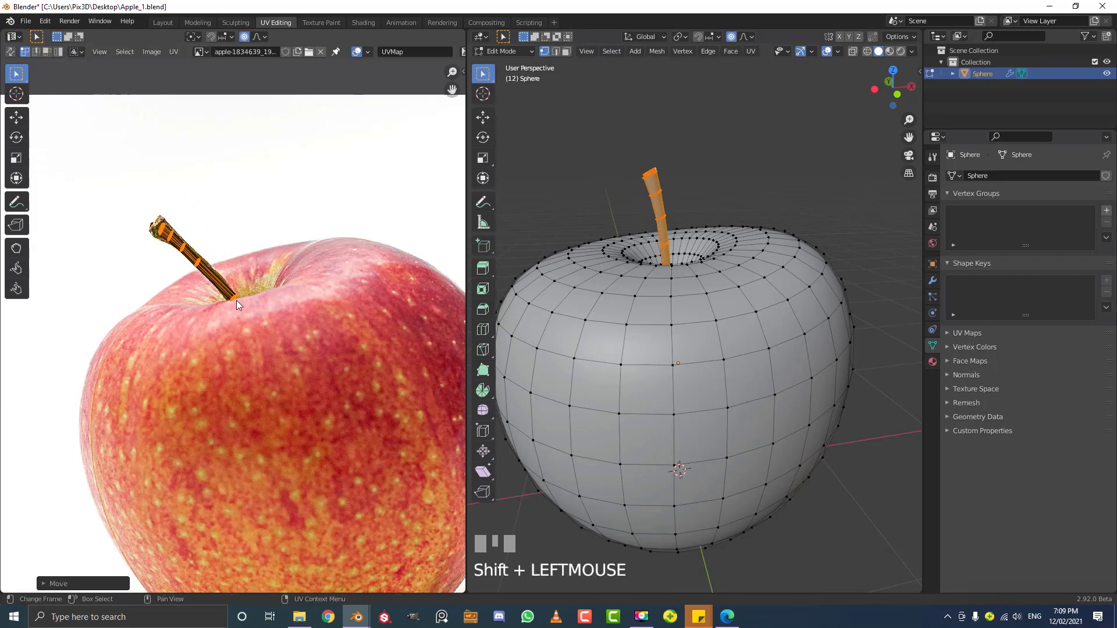
Nudge the stem UVs into place and shift their middle section towards the photographed stem's centre with proportional editing
scroll(174, 255, up, 4)
key(g)
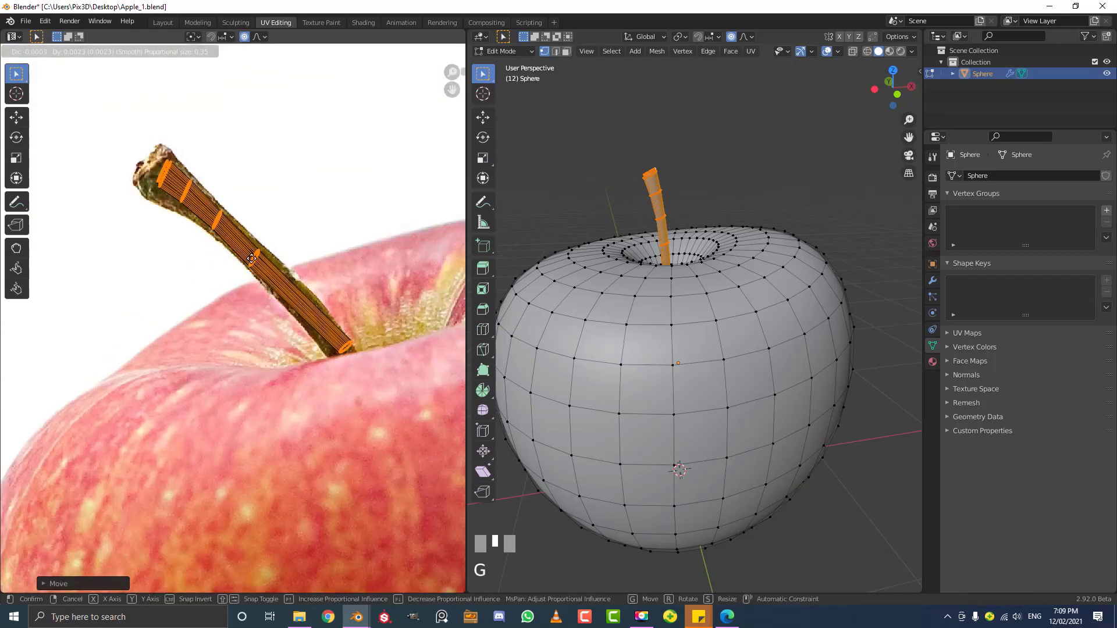
click(252, 258)
click(254, 255)
key(g)
scroll(246, 289, up, 8)
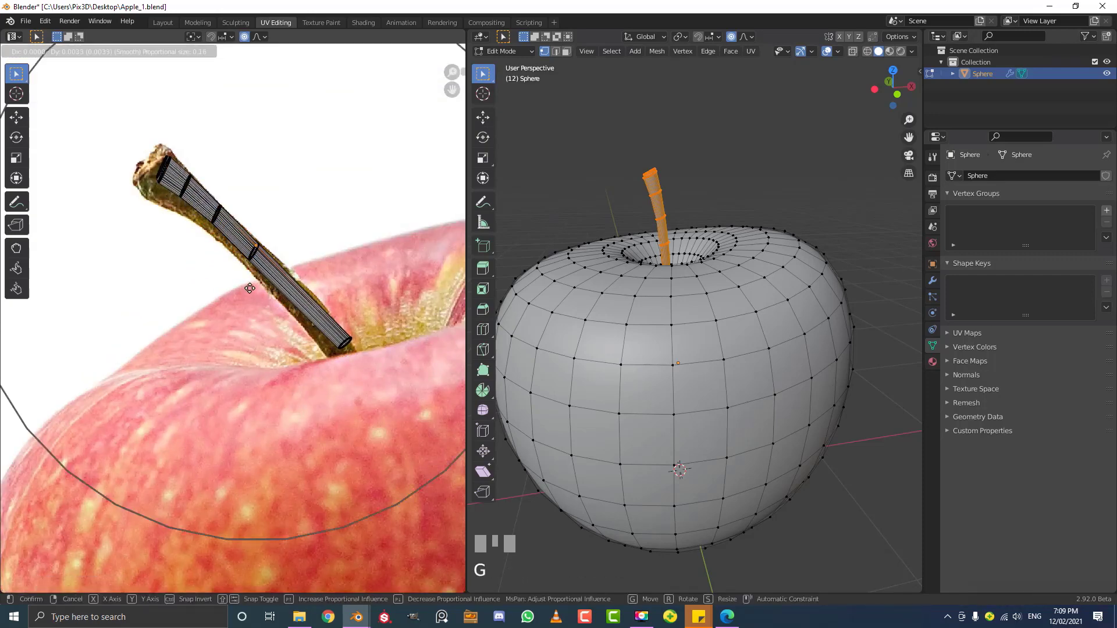
click(246, 287)
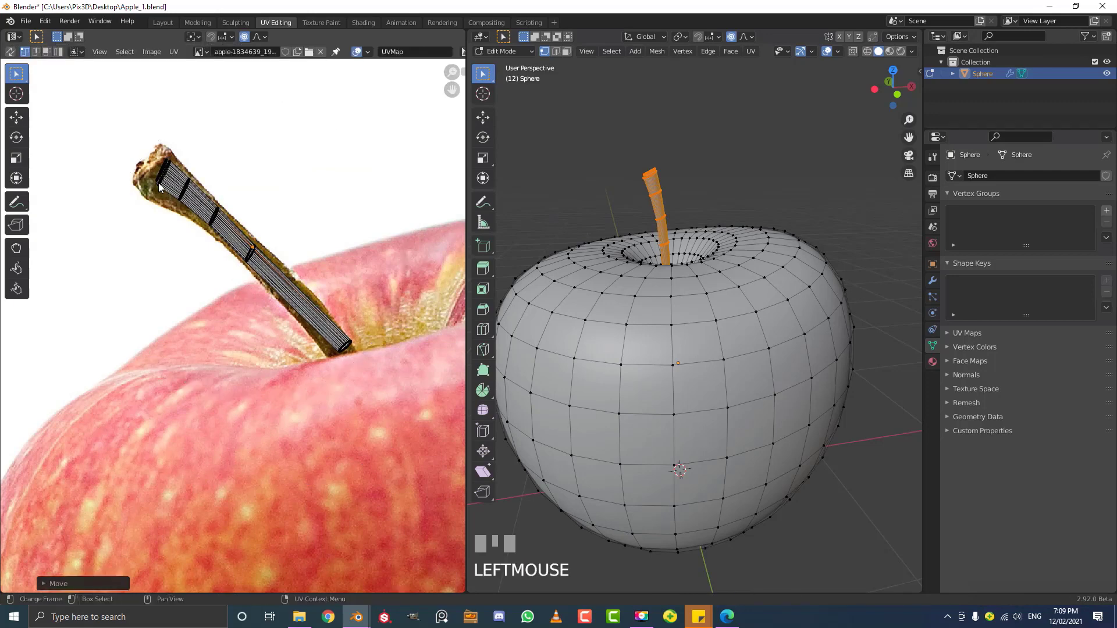
Move the top and bottom ends of the stem UVs left so they stay within the photographed stem
click(159, 186)
key(g)
click(146, 187)
click(341, 343)
key(g)
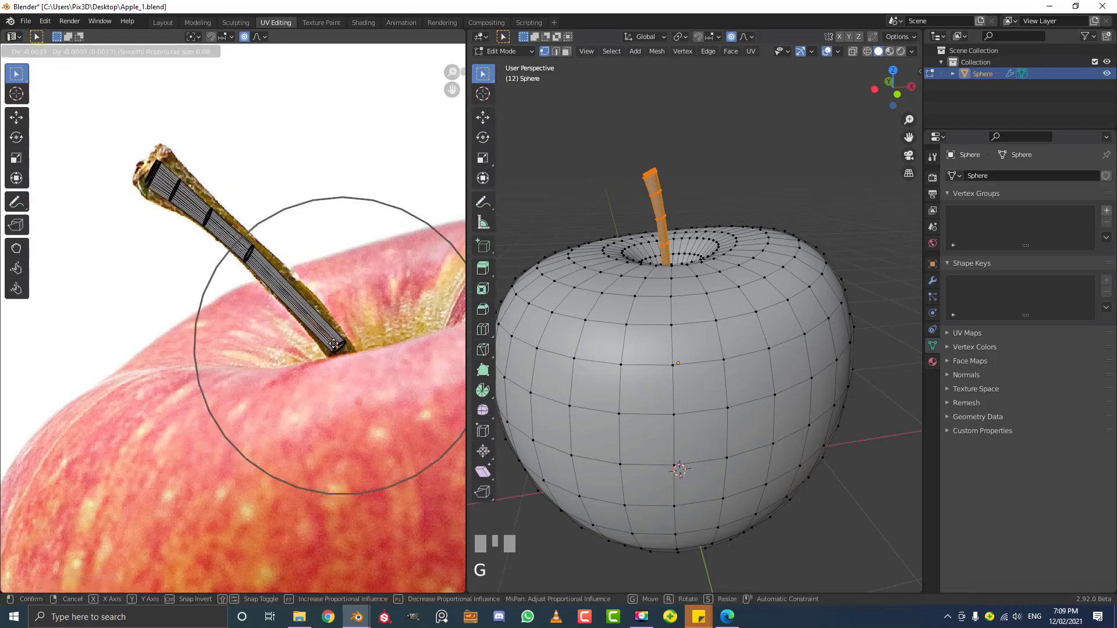
click(336, 347)
Switch the 3D viewport to Material Preview shading to show the photo texture on the apple
middle_drag(669, 302, 695, 253)
scroll(697, 250, up, 4)
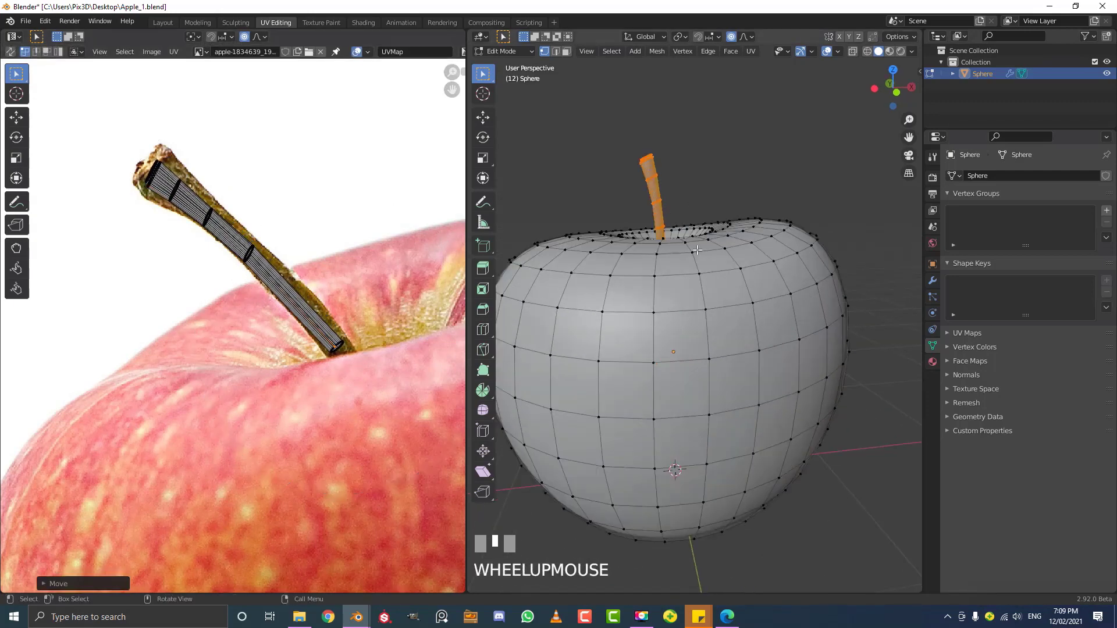
scroll(697, 250, down, 2)
key(z)
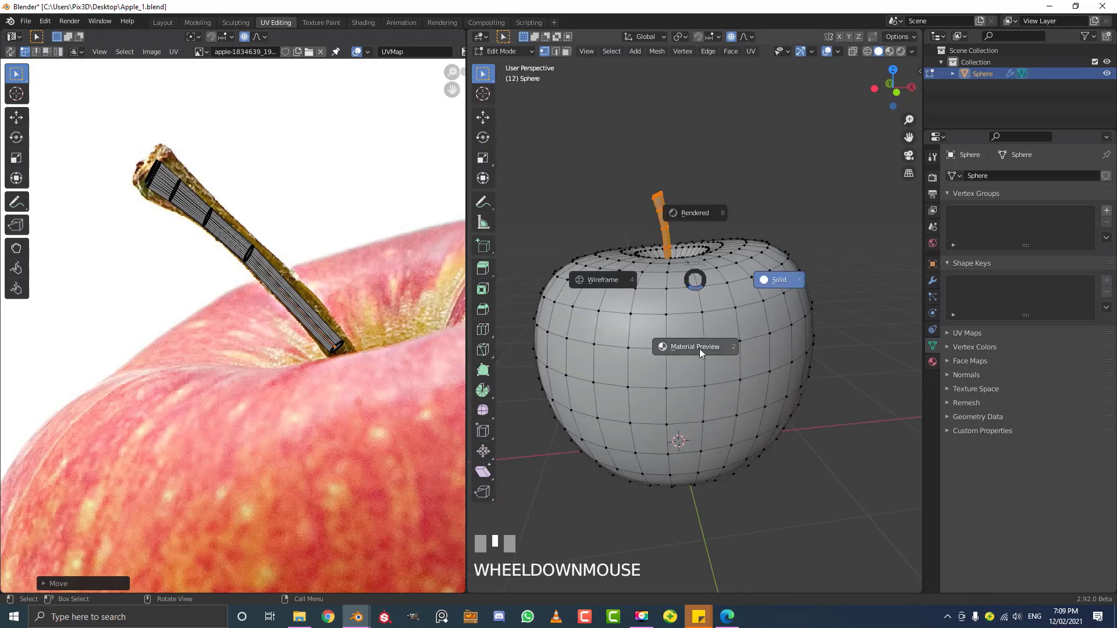
key(z)
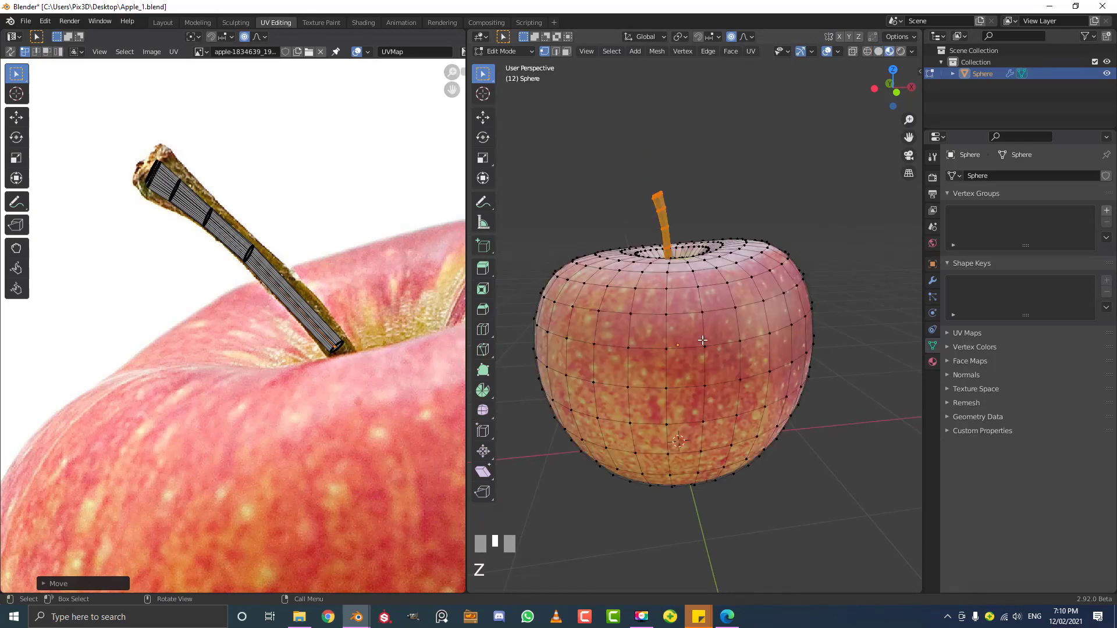
Return to Object Mode and examine the photo texture on the apple and its stem
key(Tab)
scroll(749, 323, down, 3)
middle_drag(749, 324, 829, 322)
scroll(748, 333, up, 2)
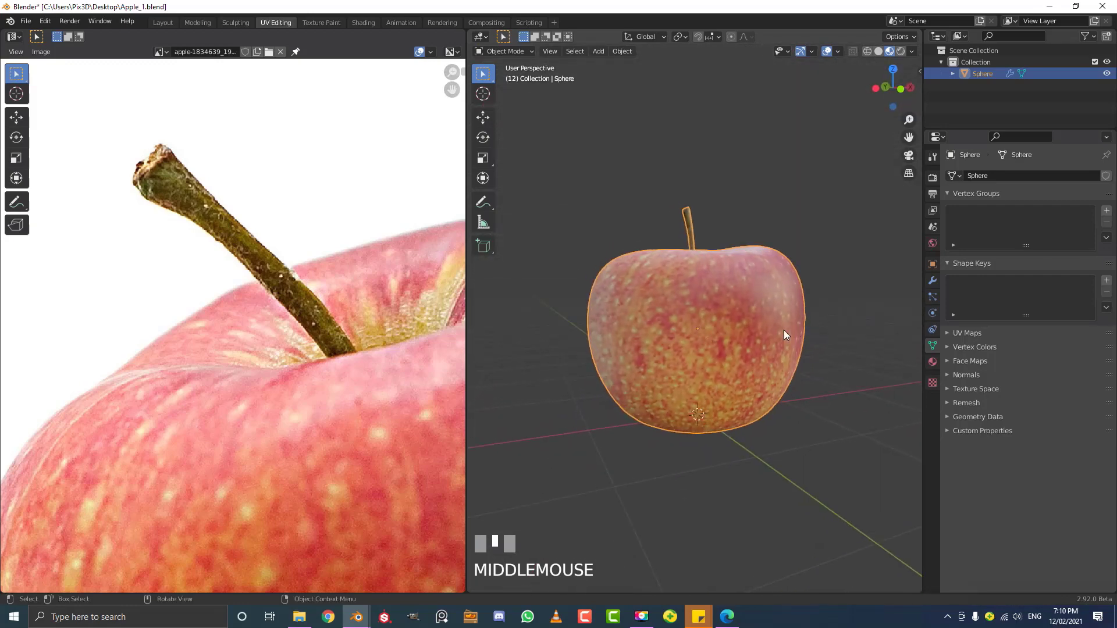
scroll(779, 326, down, 2)
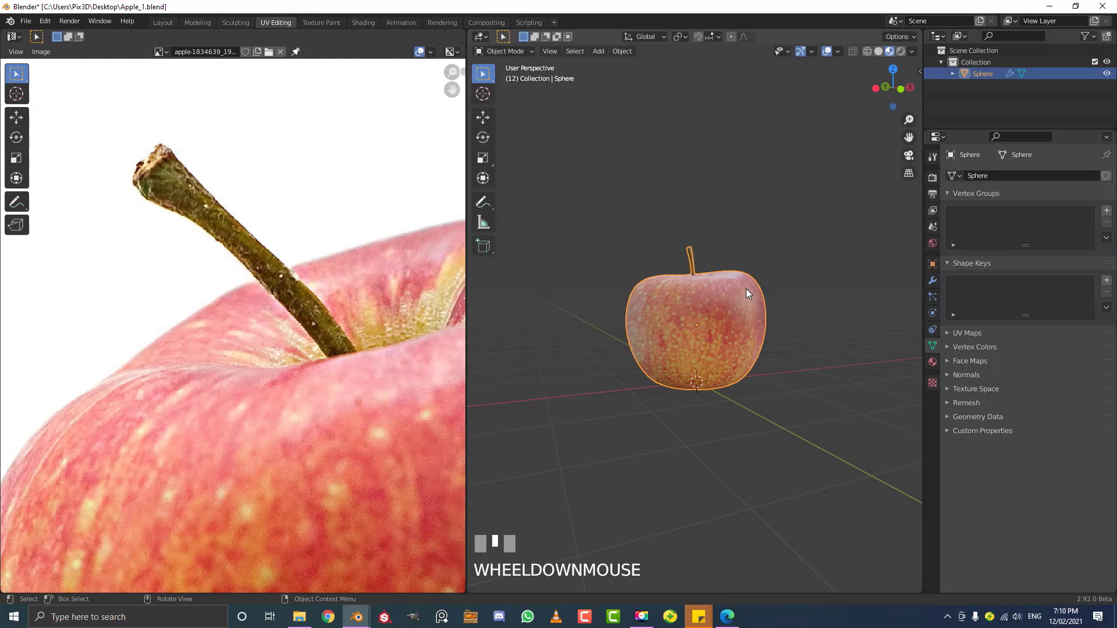
Switch to the Layout workspace and rename the Sphere object as apple
click(164, 22)
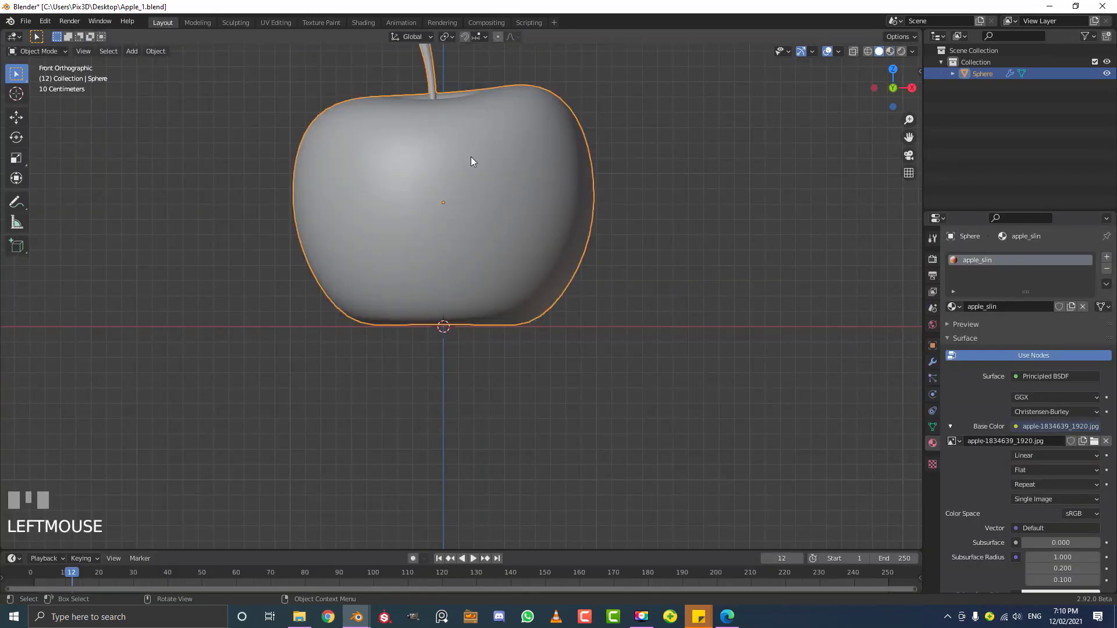
middle_drag(452, 166, 473, 193)
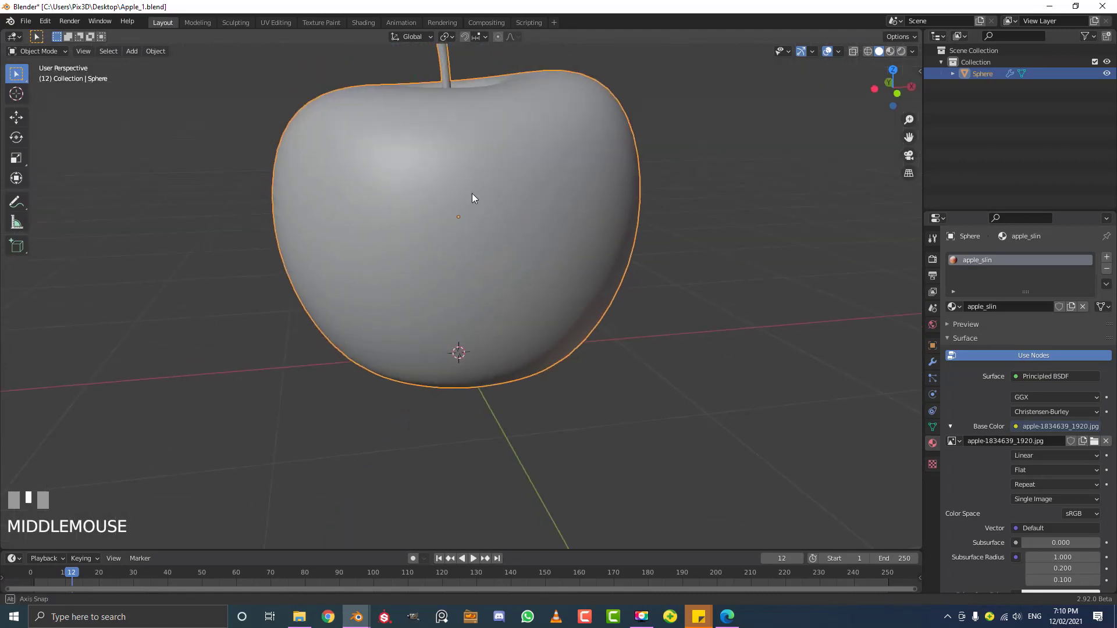
scroll(439, 174, down, 1)
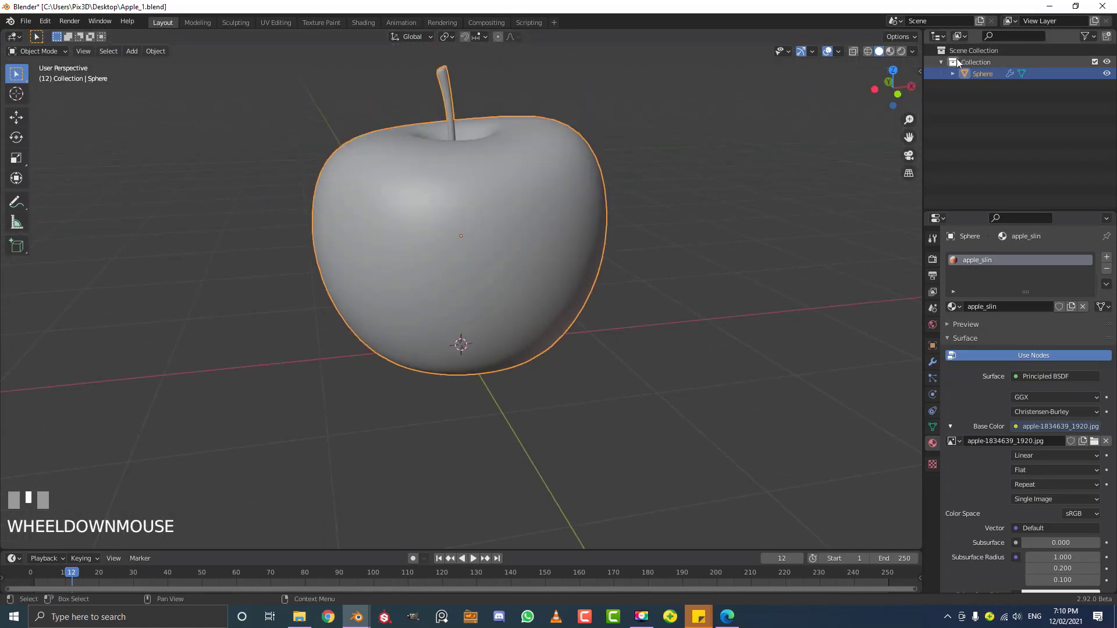
middle_drag(463, 114, 546, 149)
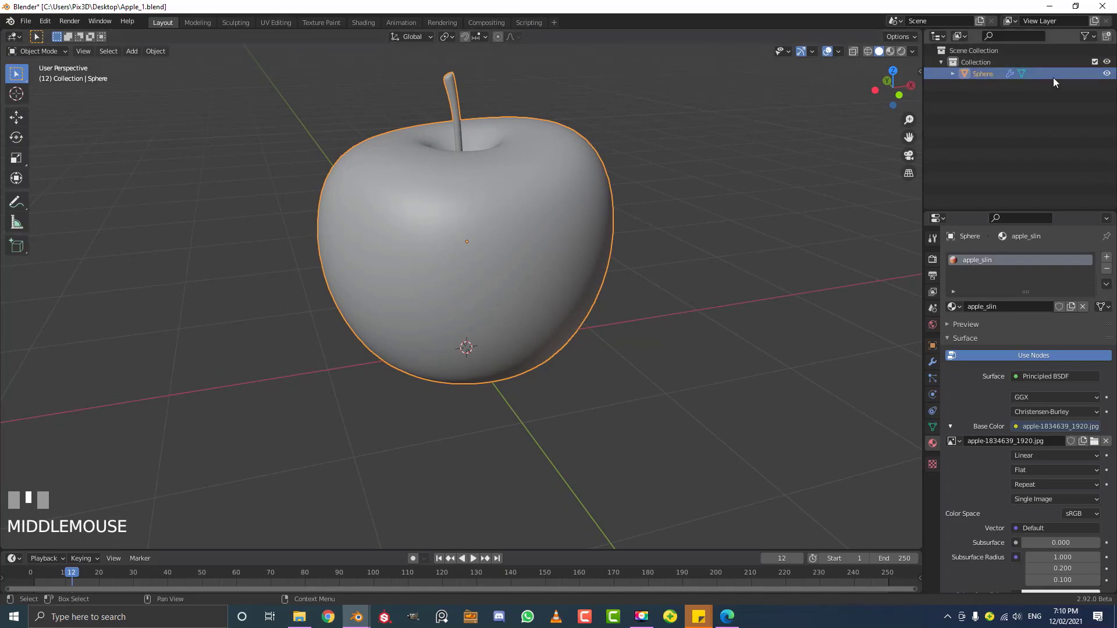
double_click(979, 77)
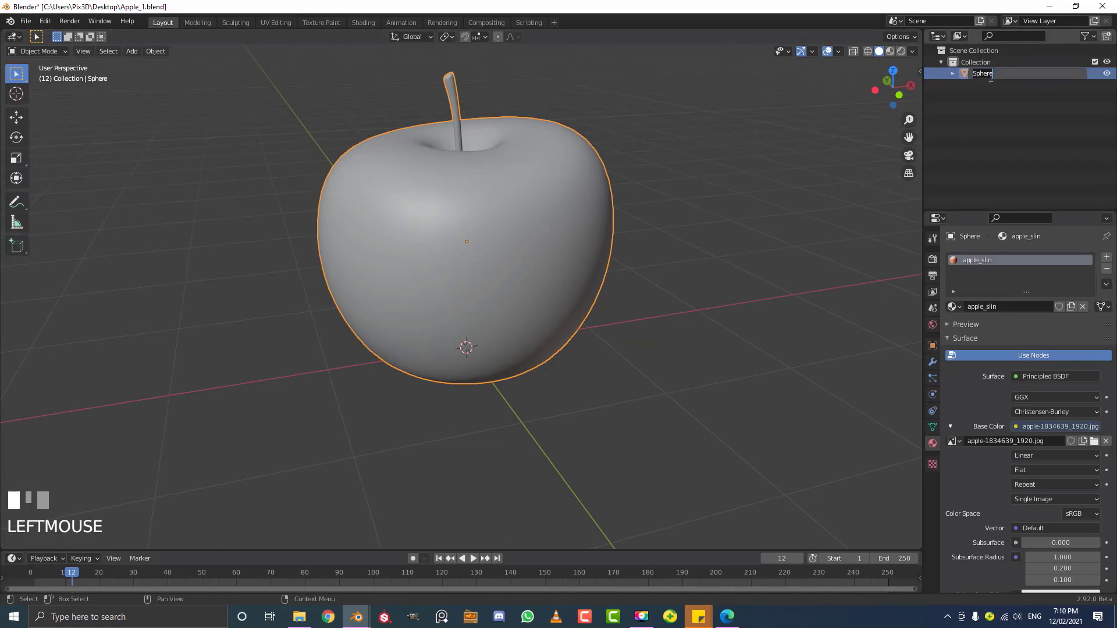
text(apple)
key(Return)
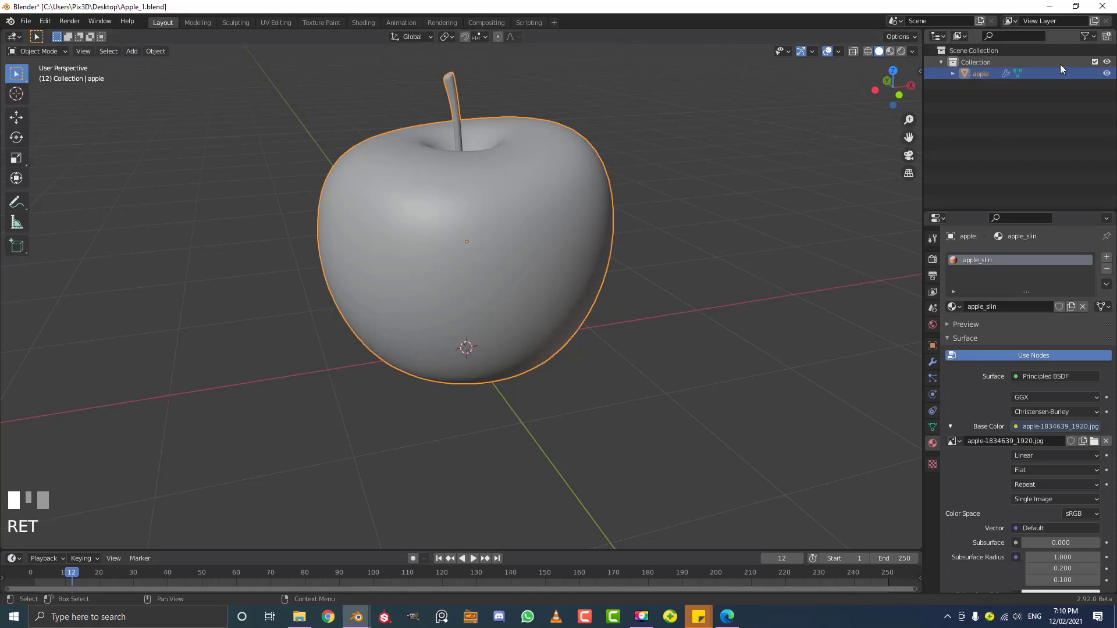
Duplicate the apple in place and rename the copy apple_slices
click(970, 62)
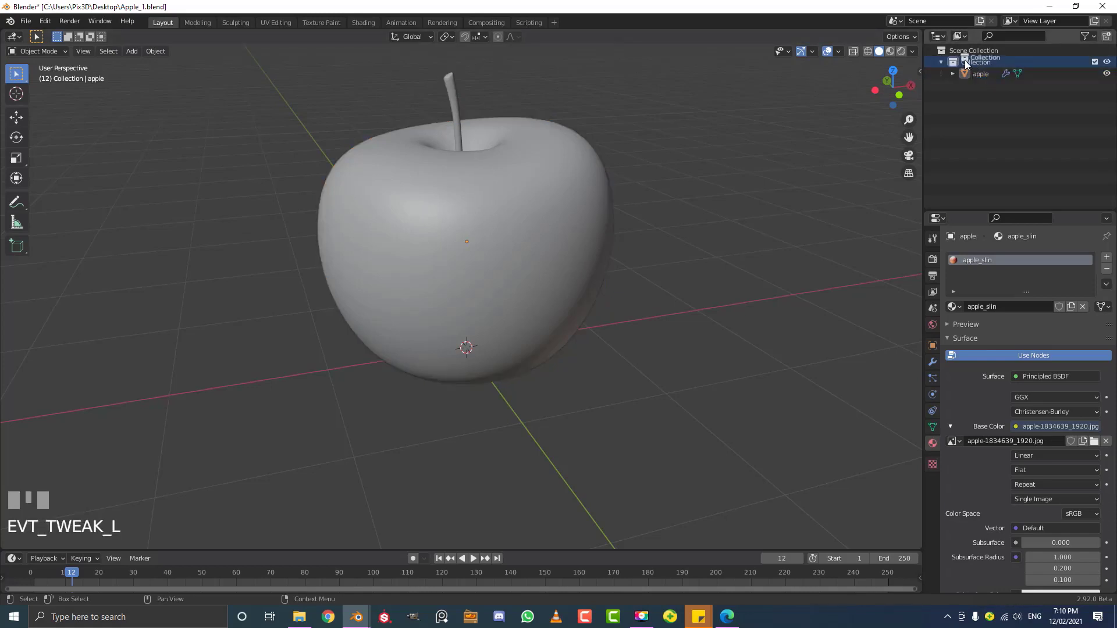
scroll(450, 218, down, 4)
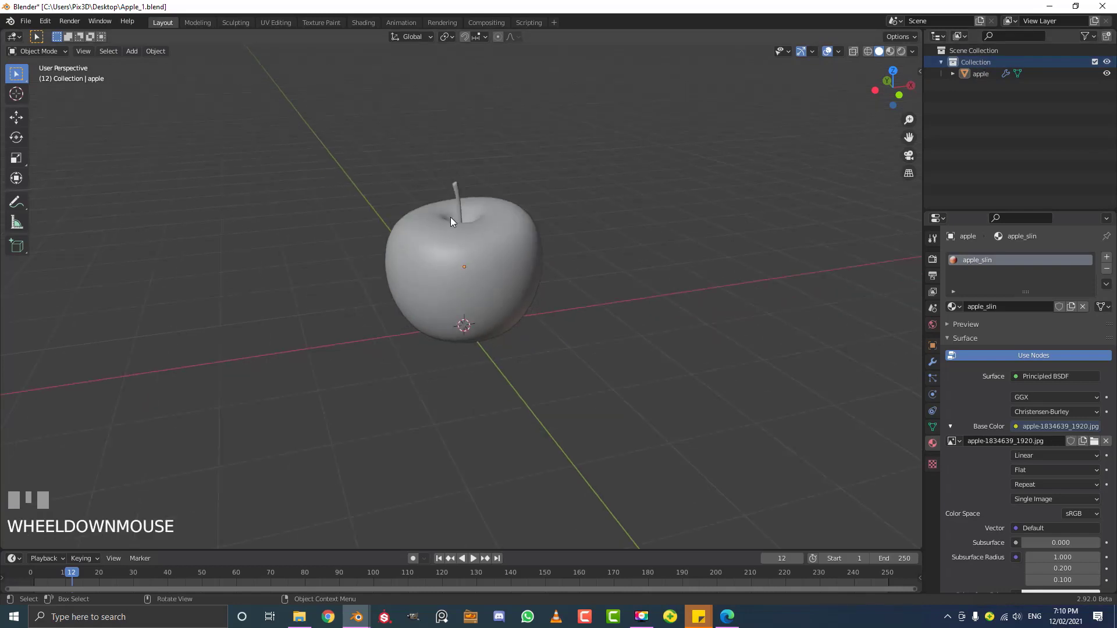
click(455, 217)
scroll(466, 210, up, 2)
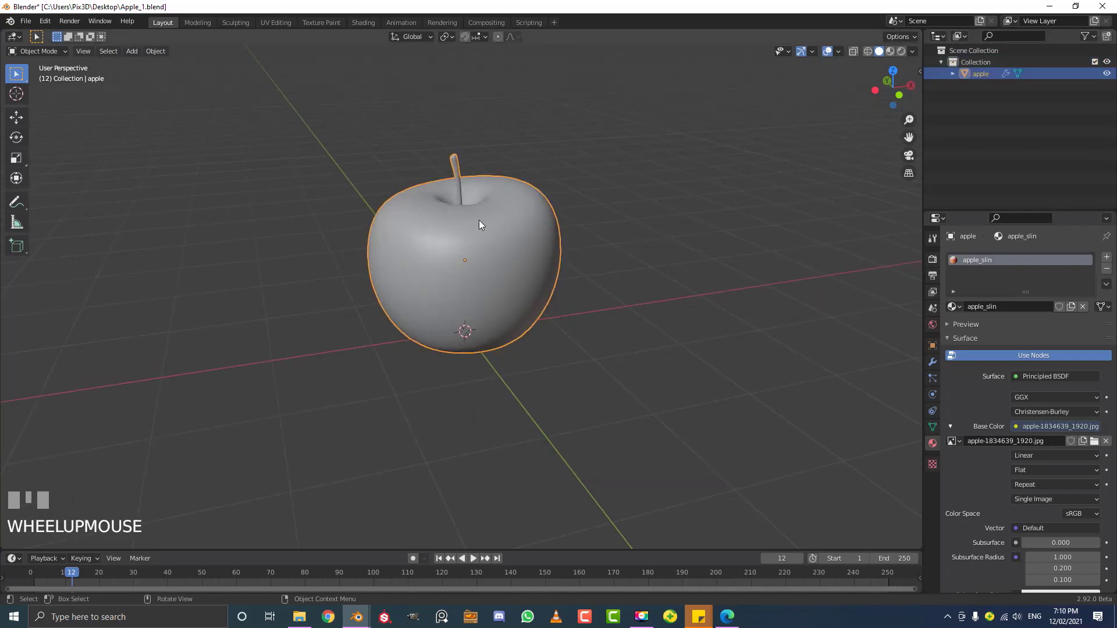
key(shift+d)
right_click(590, 128)
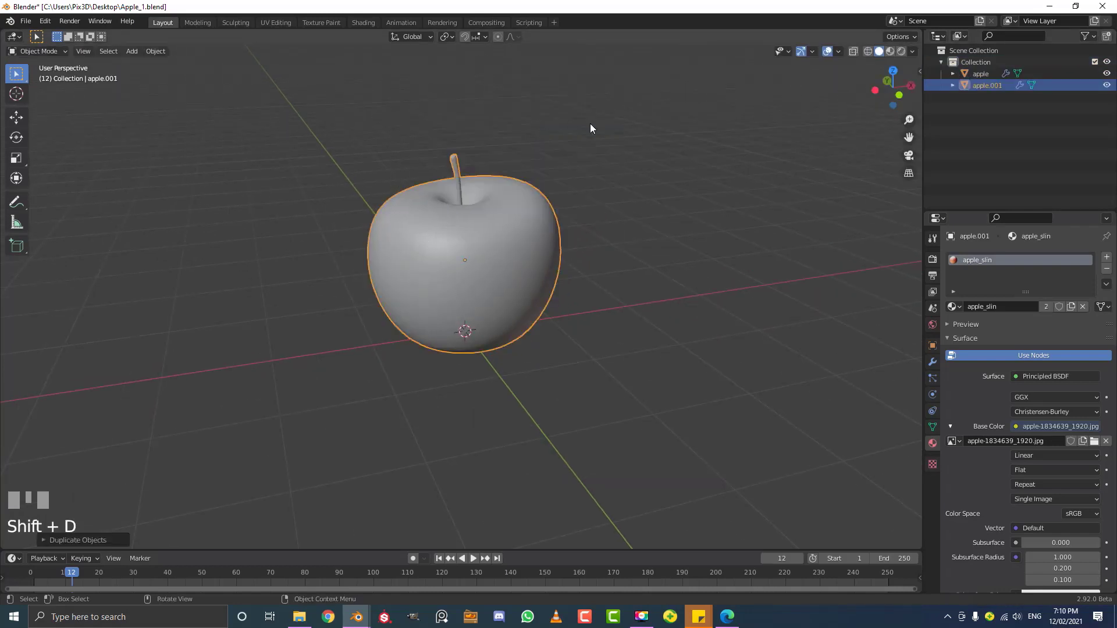
scroll(498, 187, up, 1)
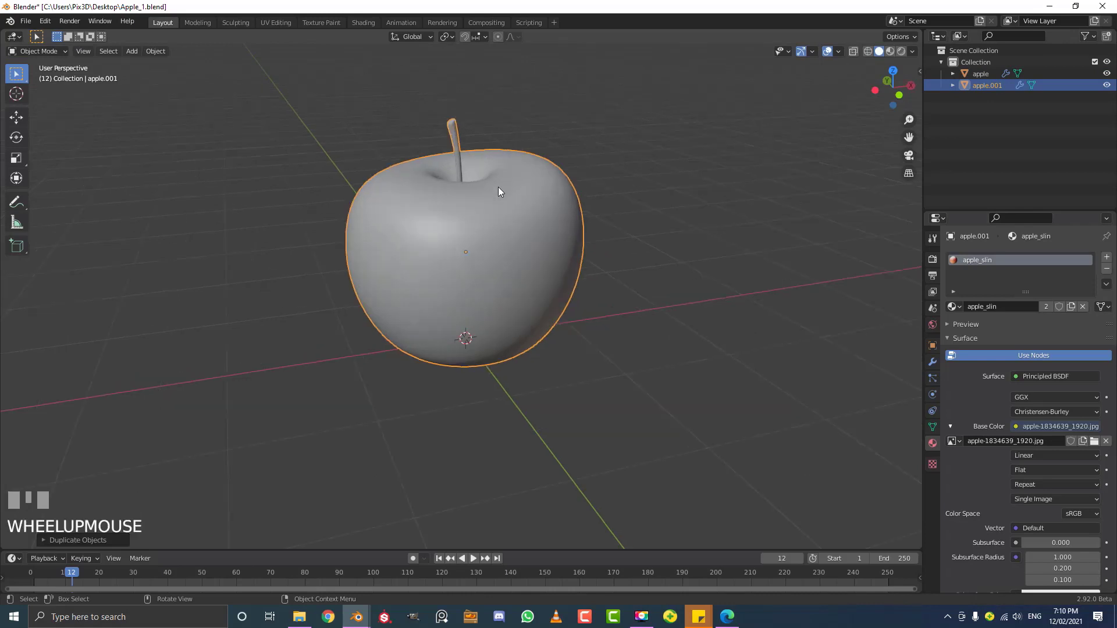
double_click(987, 86)
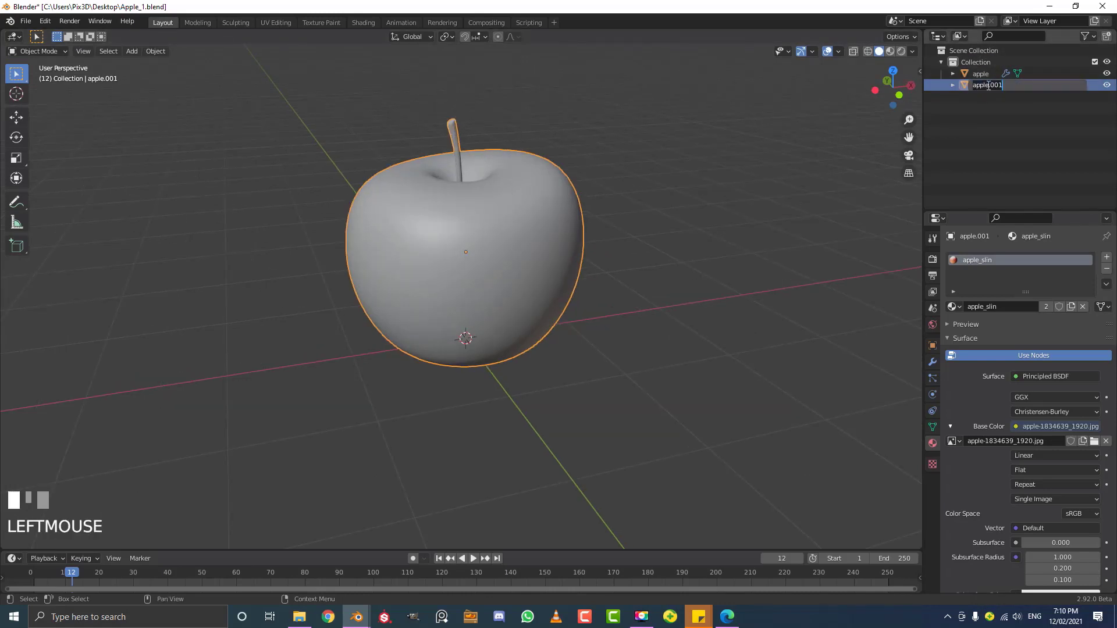
text(apple_slices)
key(Return)
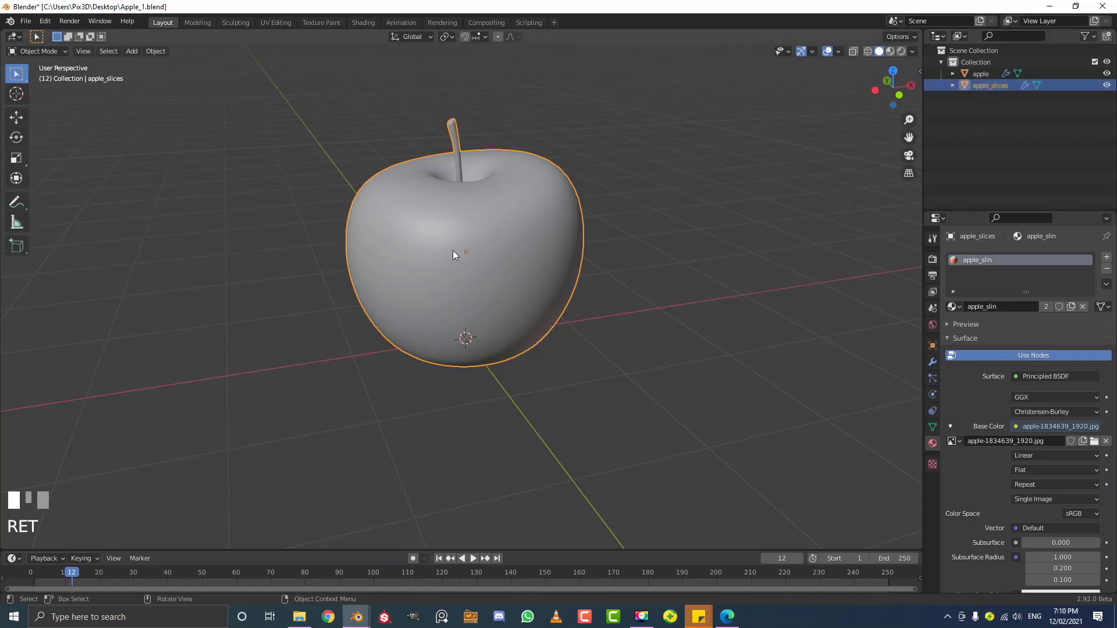
Move the apple_slices object into a new collection named slices
key(g)
right_click(483, 189)
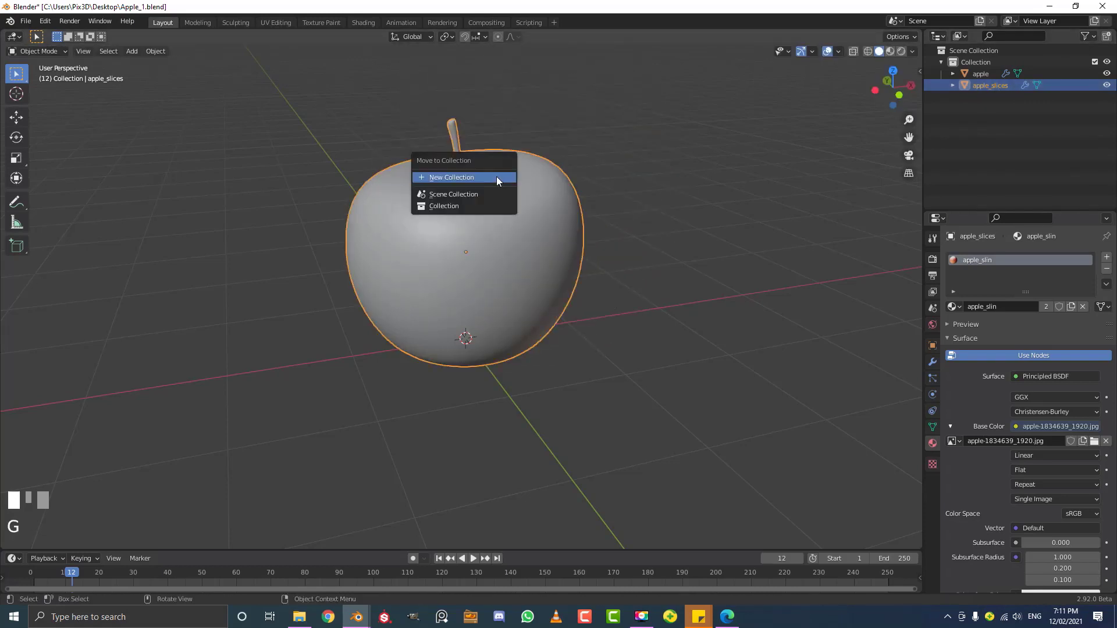
key(m)
click(441, 178)
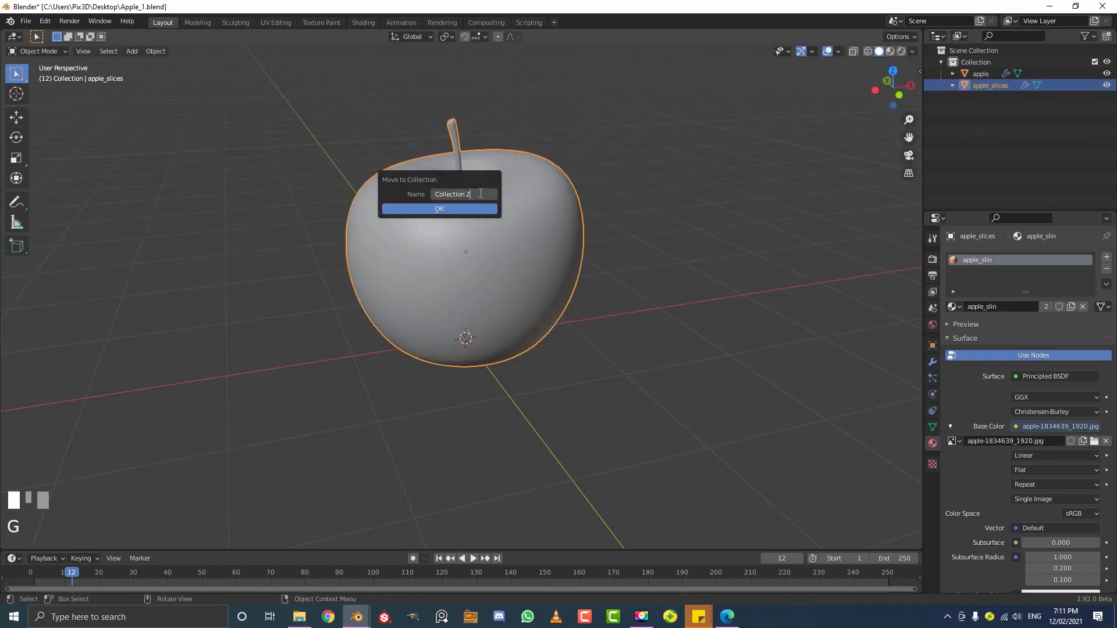
text(slices)
click(425, 207)
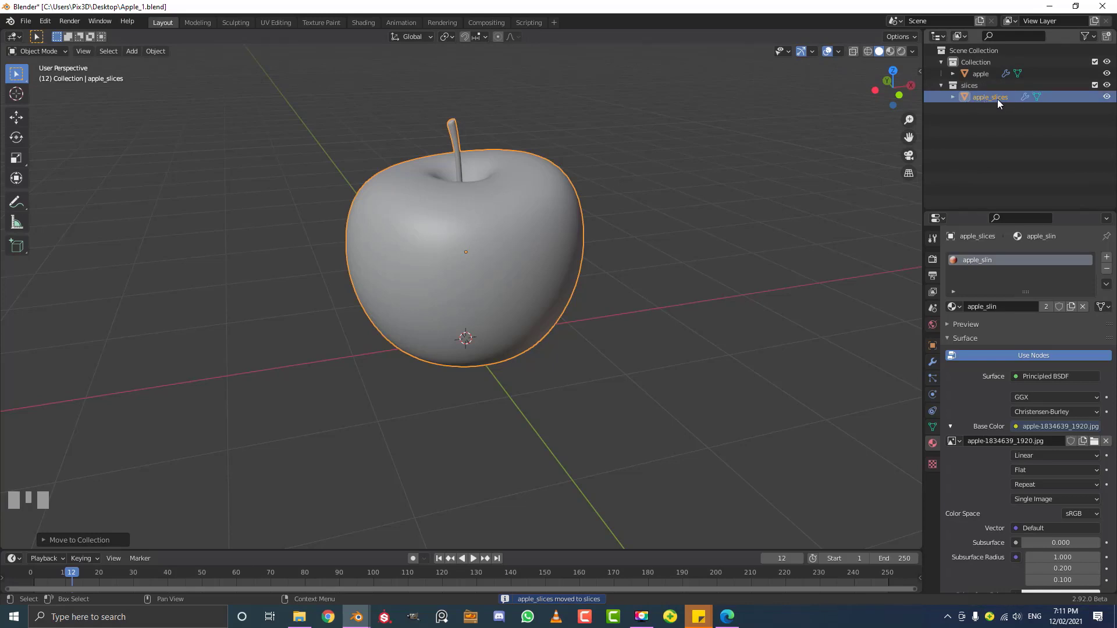
Exclude each of the two collections from the view layer in turn and re-enable it to check its contents
click(1095, 86)
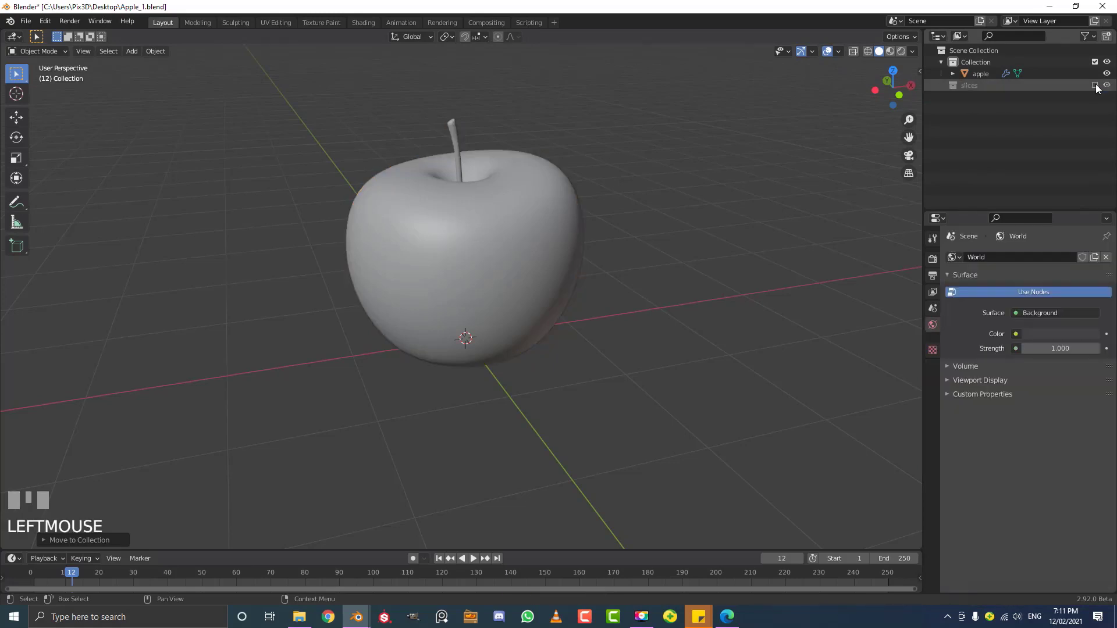
click(1094, 86)
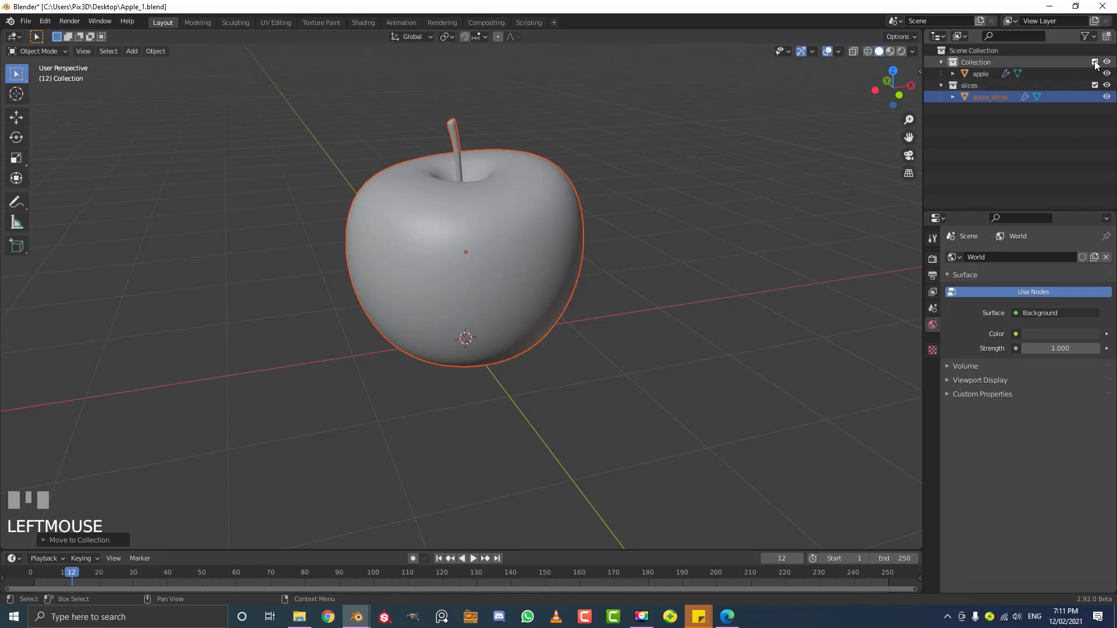
ctrl+click(1095, 86)
click(1095, 74)
click(1095, 71)
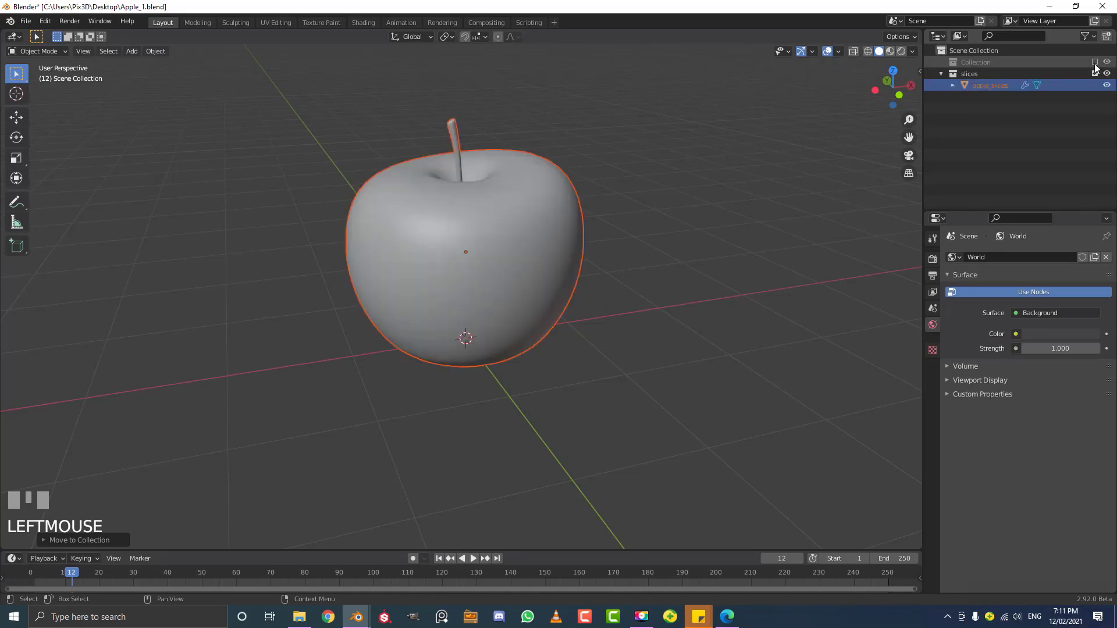
click(1095, 63)
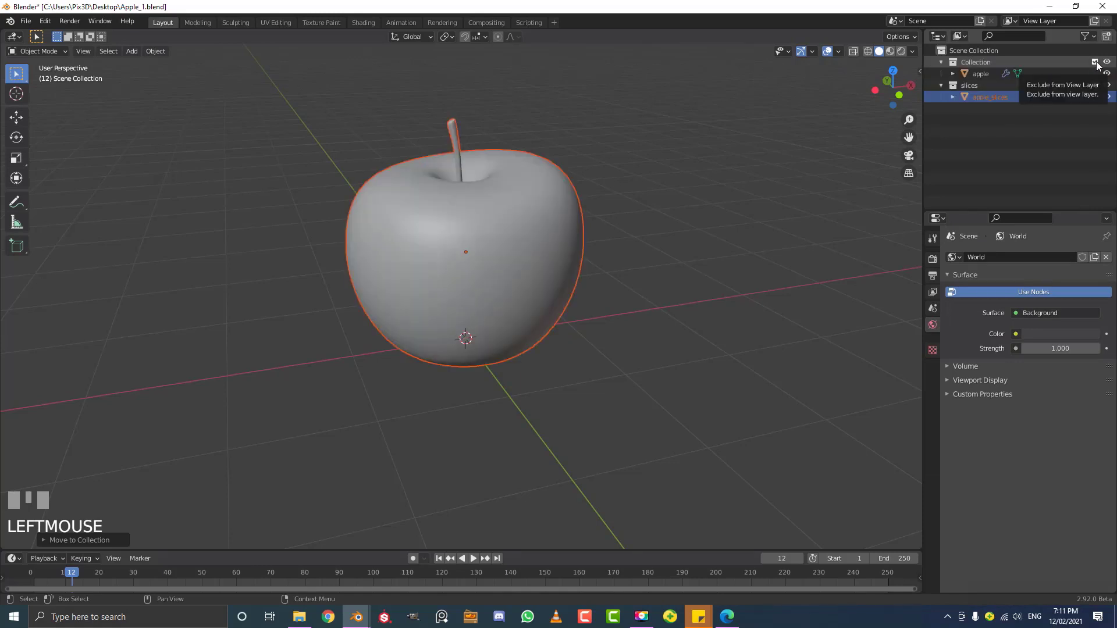
Deselect everything and add a cube mesh at the 3D cursor below the apple
scroll(525, 172, down, 1)
scroll(525, 173, down, 1)
key(alt+a)
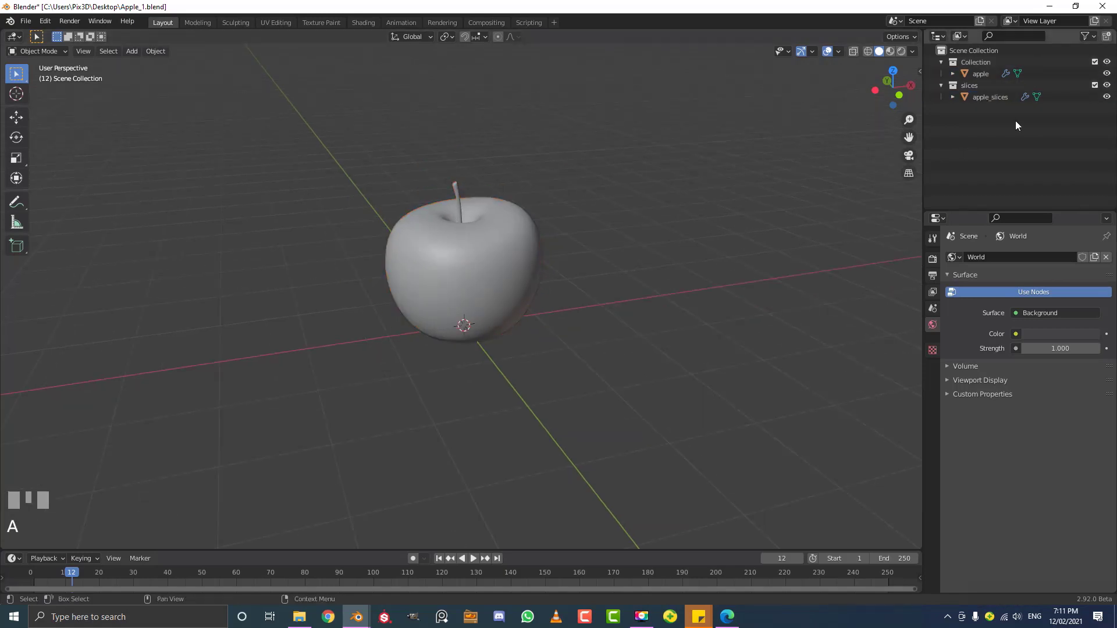
scroll(384, 153, up, 1)
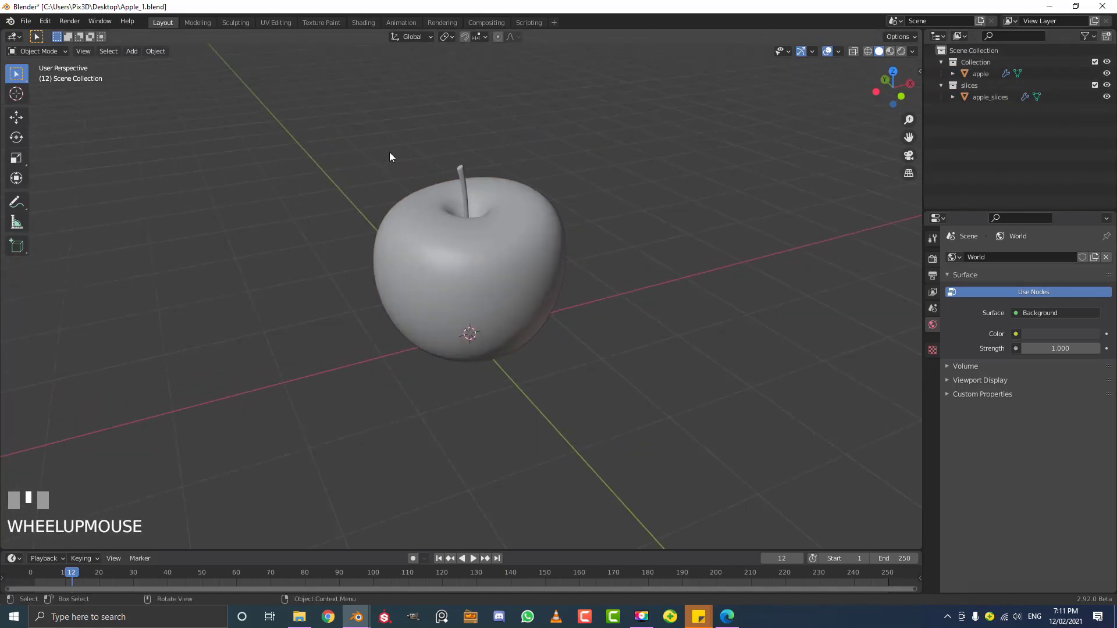
scroll(414, 168, up, 1)
key(shift+a)
mouse_move(391, 172)
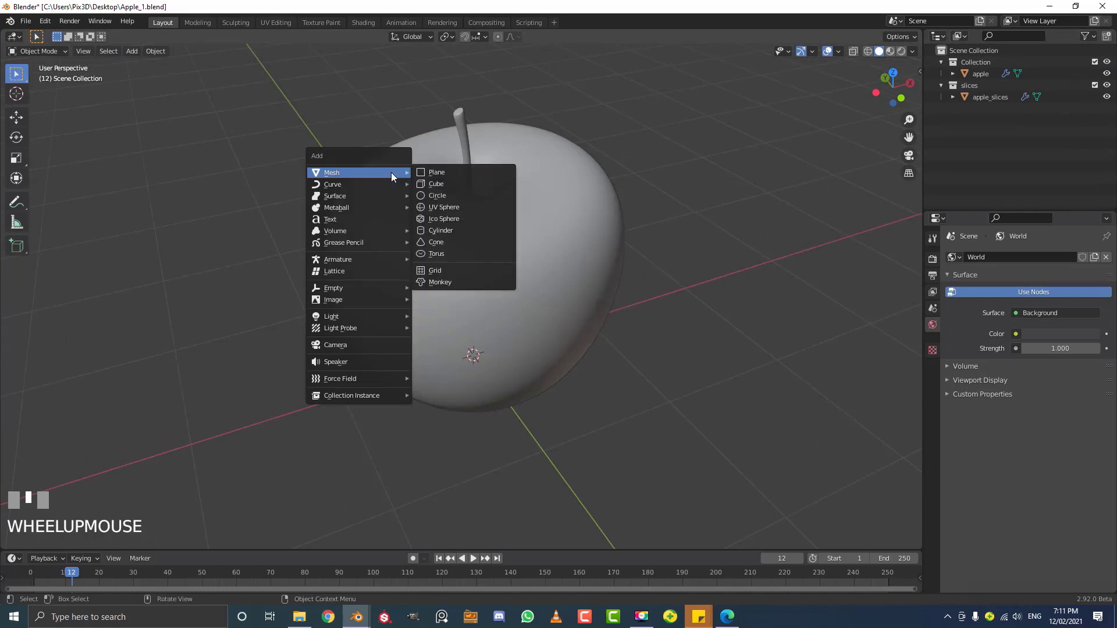
click(439, 184)
scroll(467, 211, down, 1)
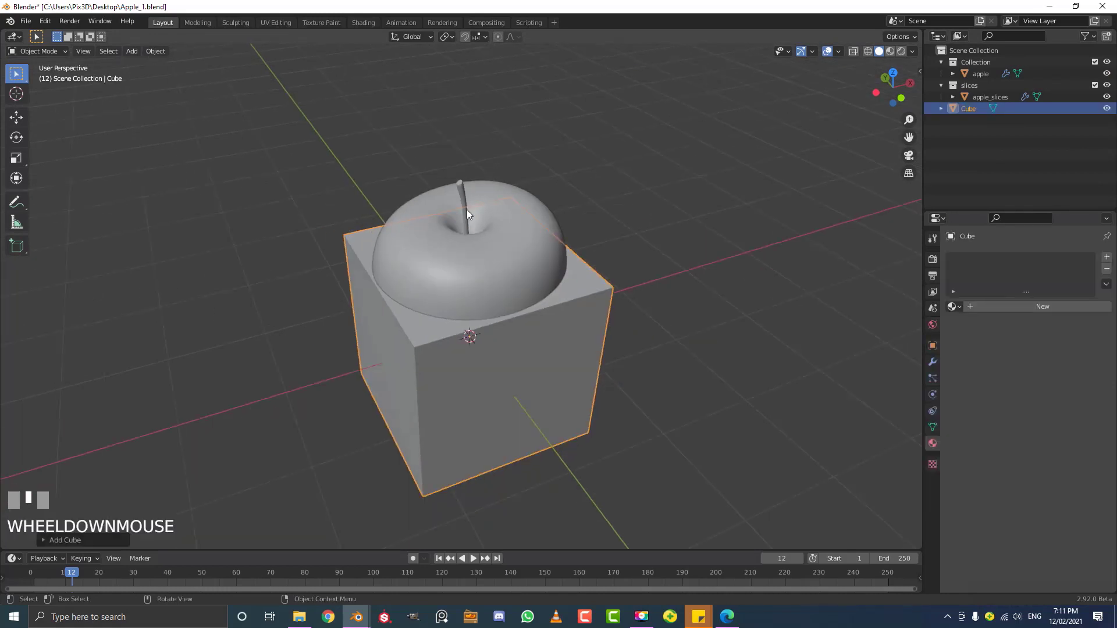
Open the cube for mesh editing in a top wireframe view with proportional editing turned off
key(KP_7)
shift+middle_drag(501, 404, 486, 364)
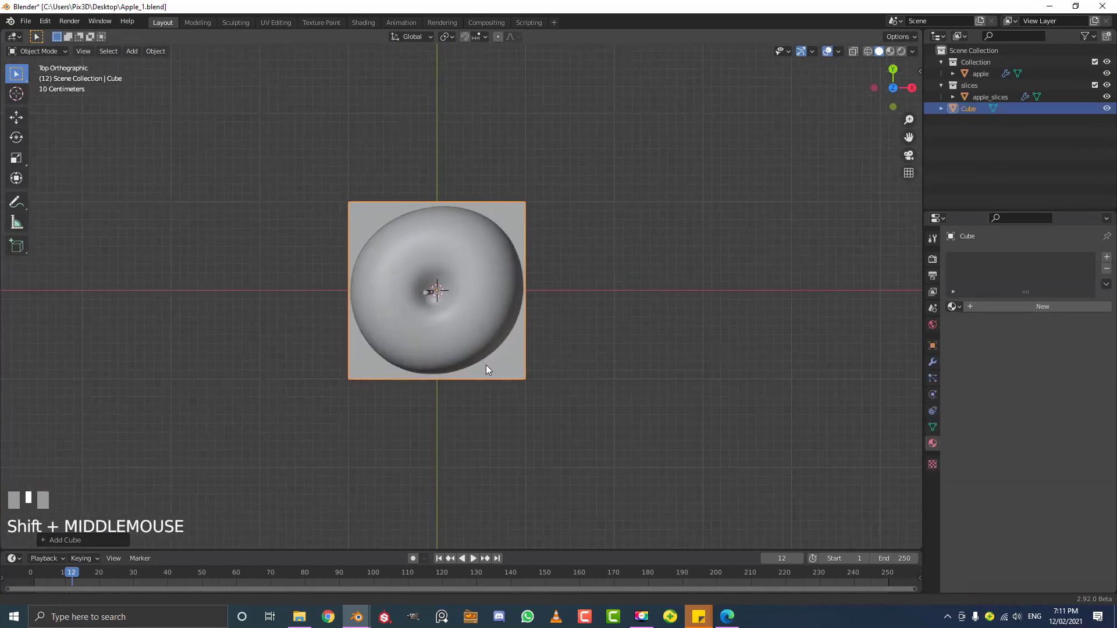
scroll(605, 451, up, 2)
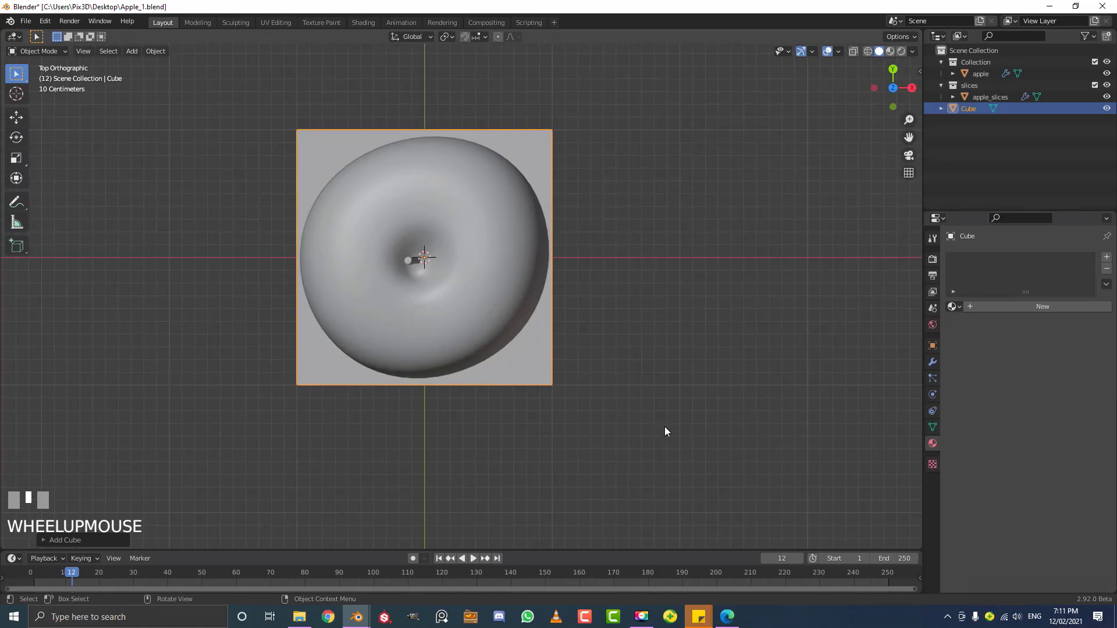
key(Tab)
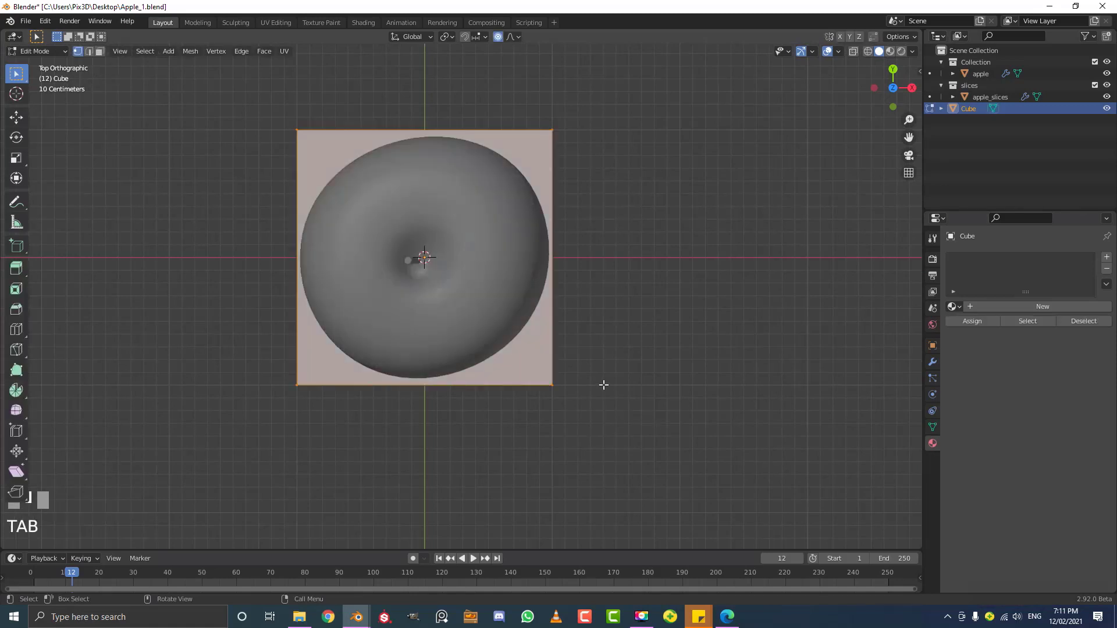
click(498, 36)
shift+middle_drag(539, 178, 529, 210)
key(z)
click(438, 210)
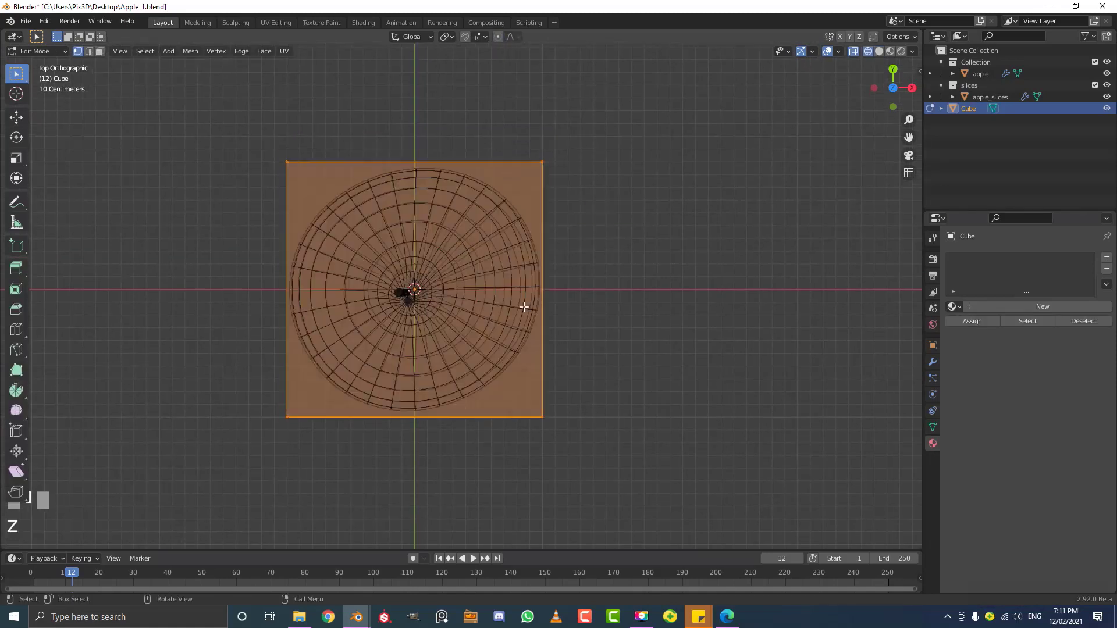
Select the whole cube mesh and scale it along Y into a very thin slab through the apple's centre
drag(698, 471, 210, 136)
key(s)
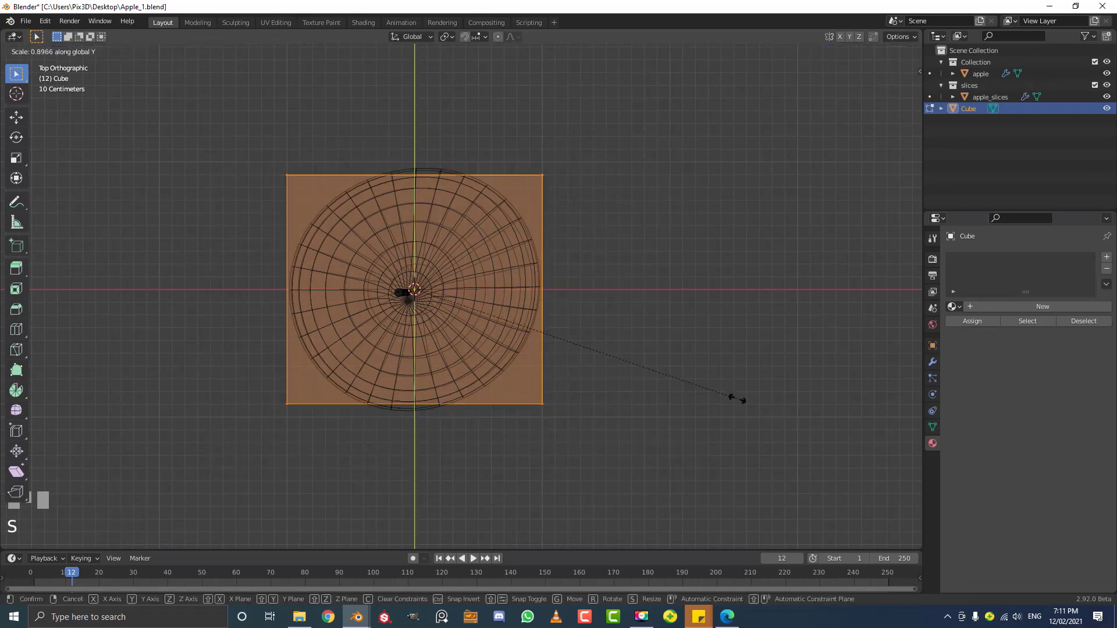
key(y)
click(462, 295)
scroll(574, 349, up, 3)
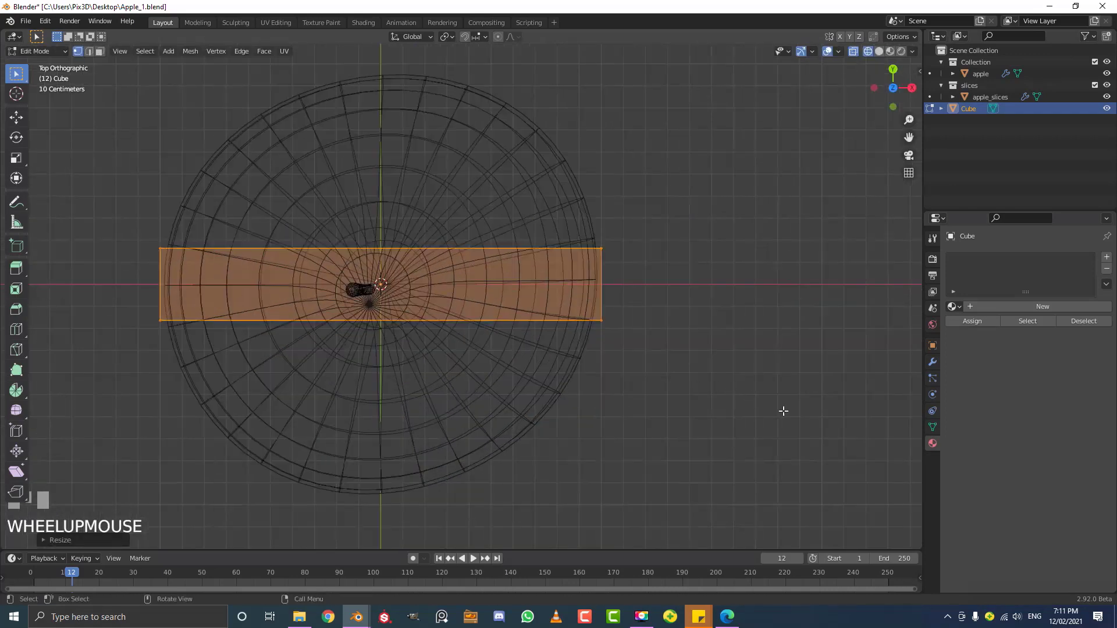
key(s)
key(y)
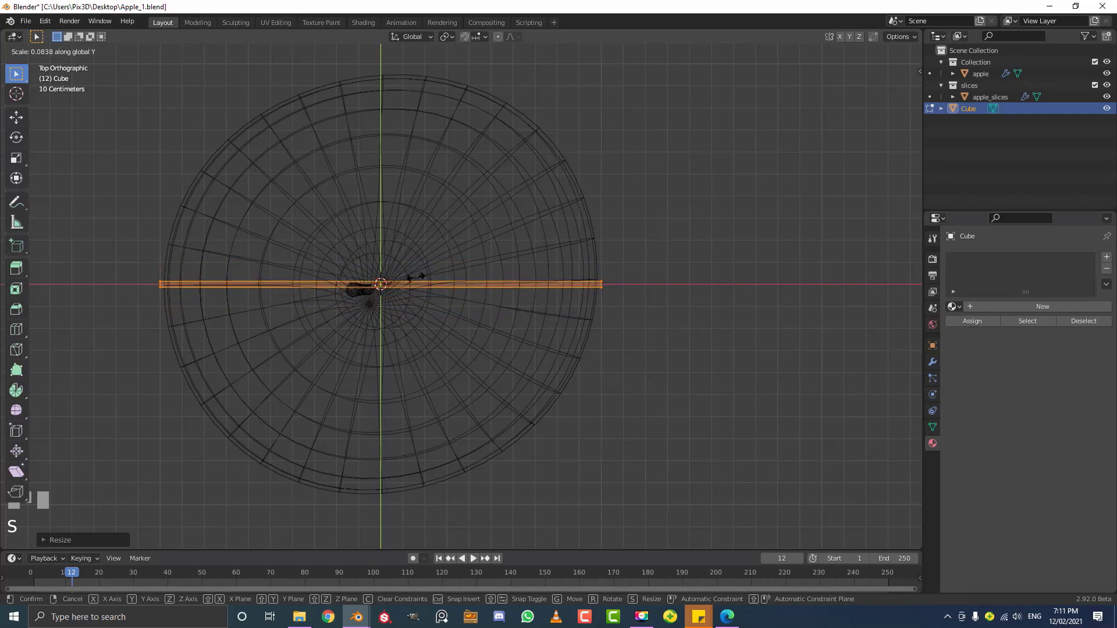
click(419, 280)
Scale the thin slab along X by about 1.38 so both ends extend past the apple
scroll(581, 328, down, 4)
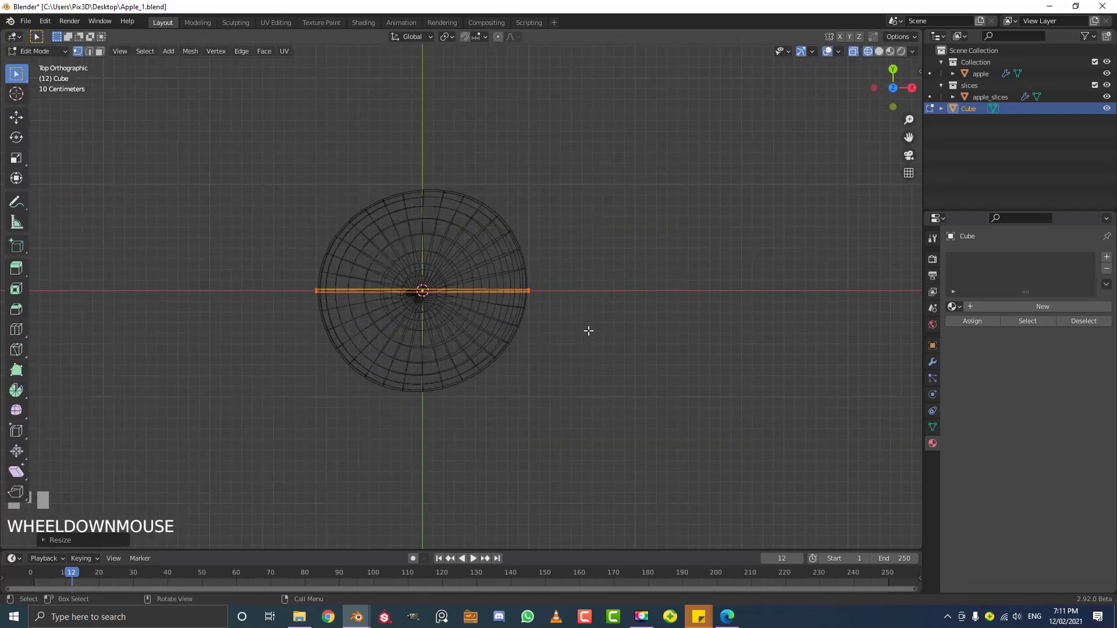
key(s)
key(x)
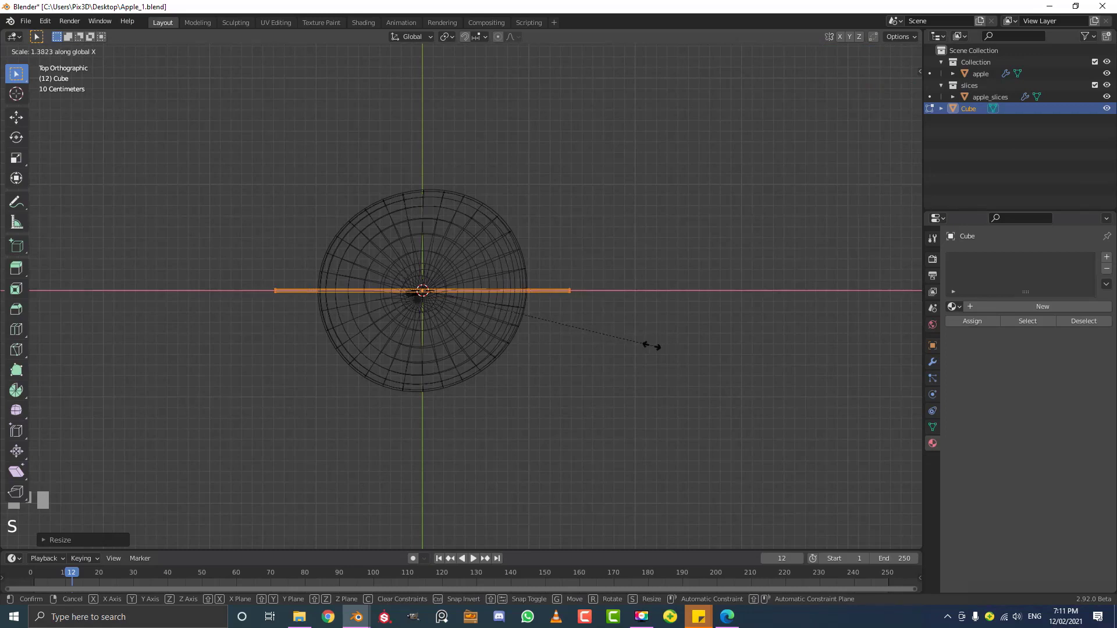
click(651, 346)
In the front orthographic view, move the slab mesh upward until it covers the whole body of the apple
middle_drag(571, 397, 568, 268)
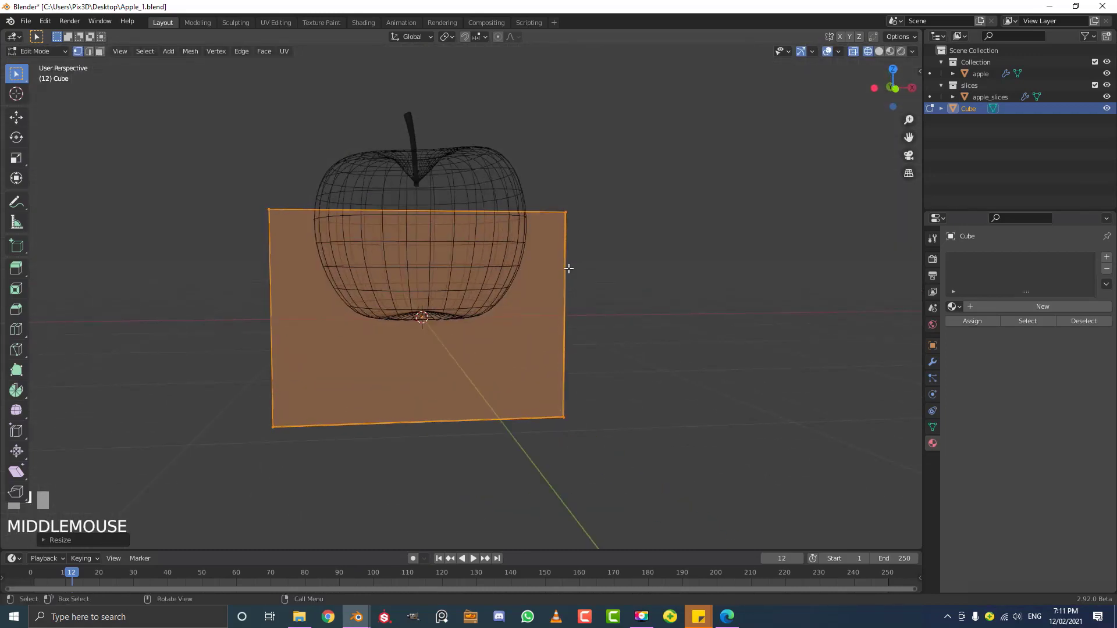
key(KP_1)
scroll(551, 283, up, 2)
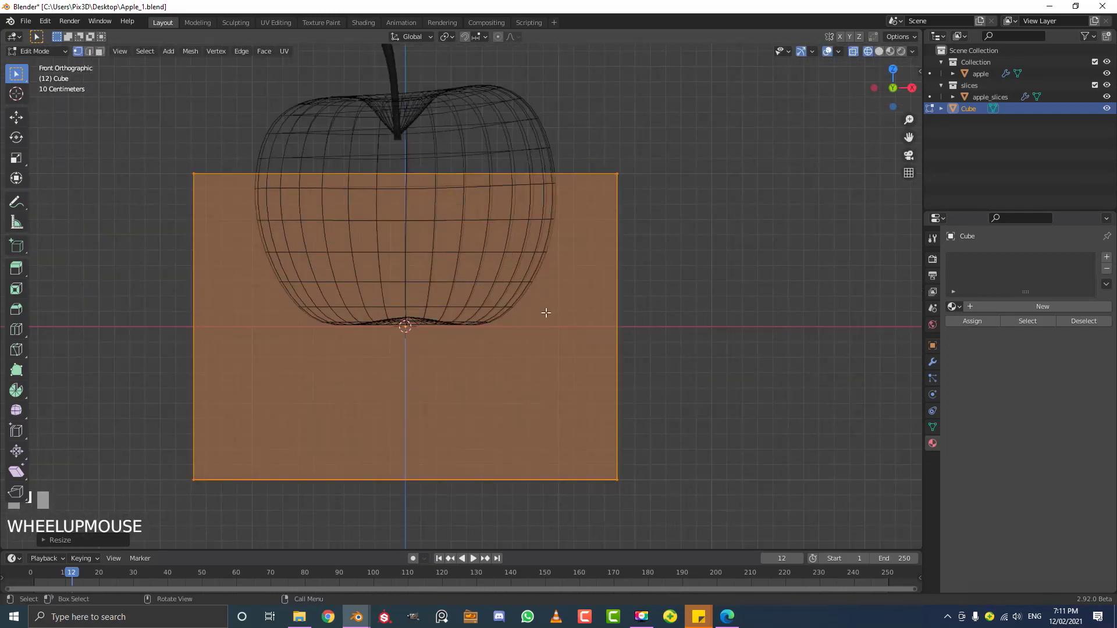
scroll(408, 346, down, 1)
key(g)
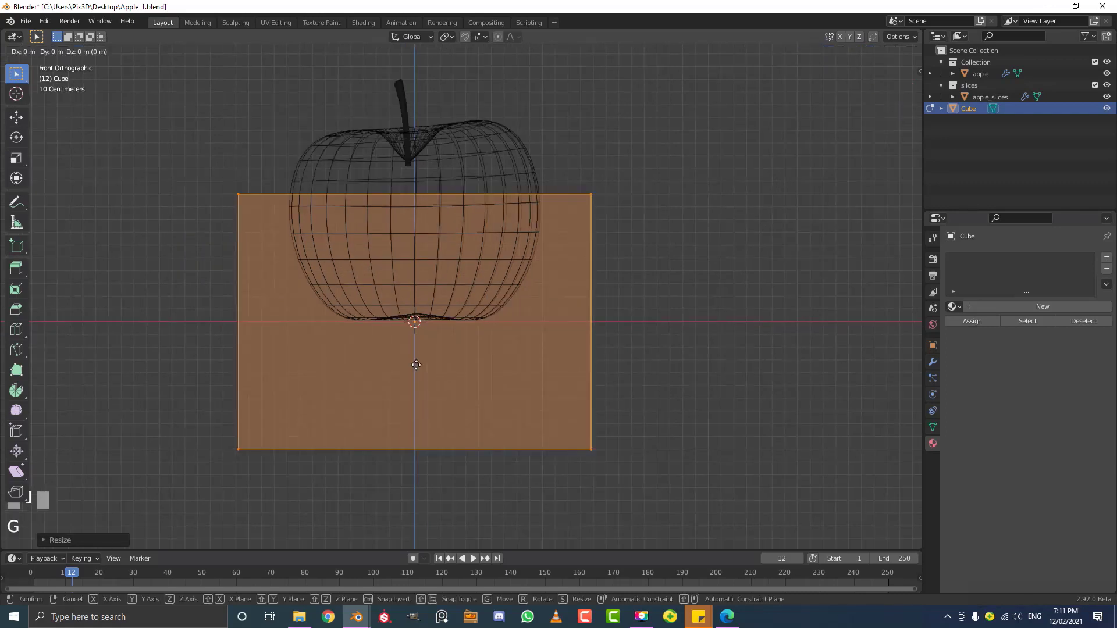
click(445, 266)
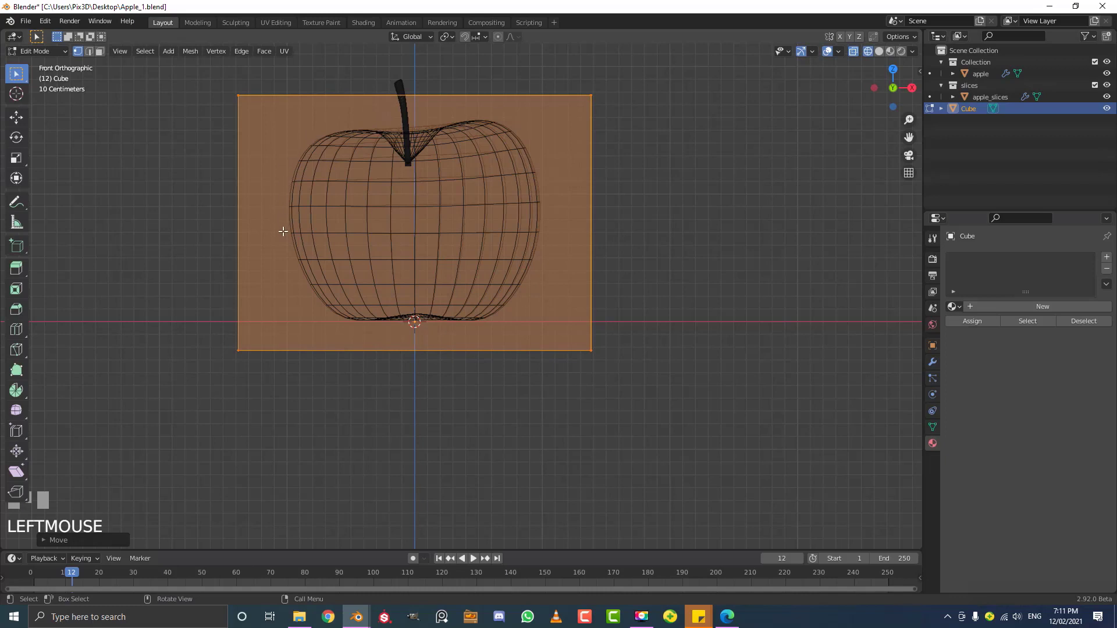
Duplicate the slab in place and rotate the copy 45° in the top orthographic view
scroll(427, 289, down, 2)
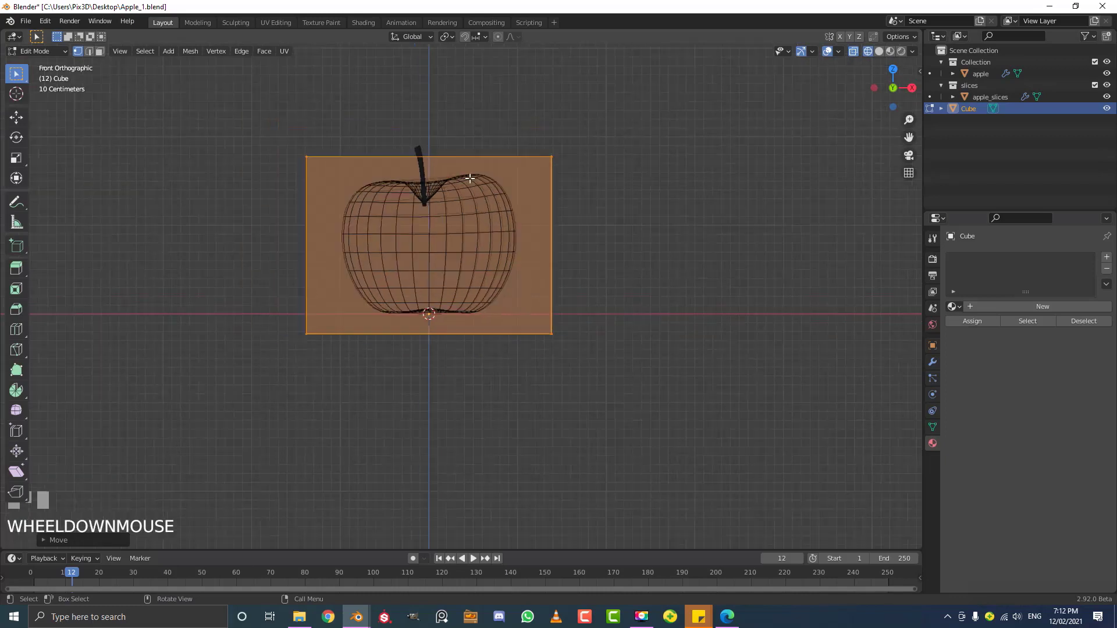
middle_drag(427, 290, 474, 216)
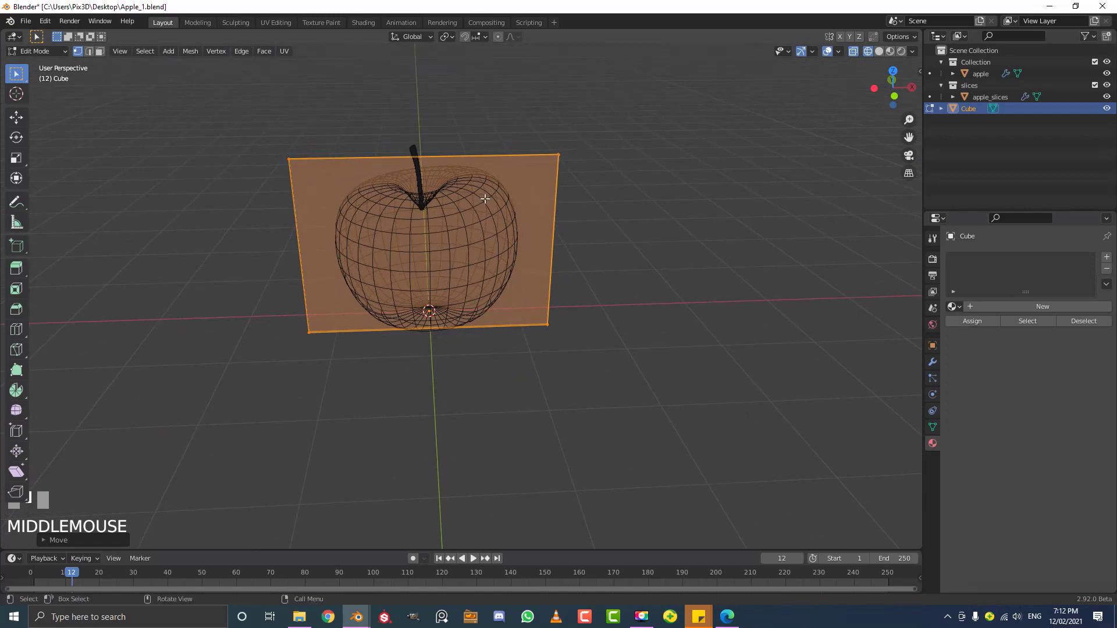
key(KP_7)
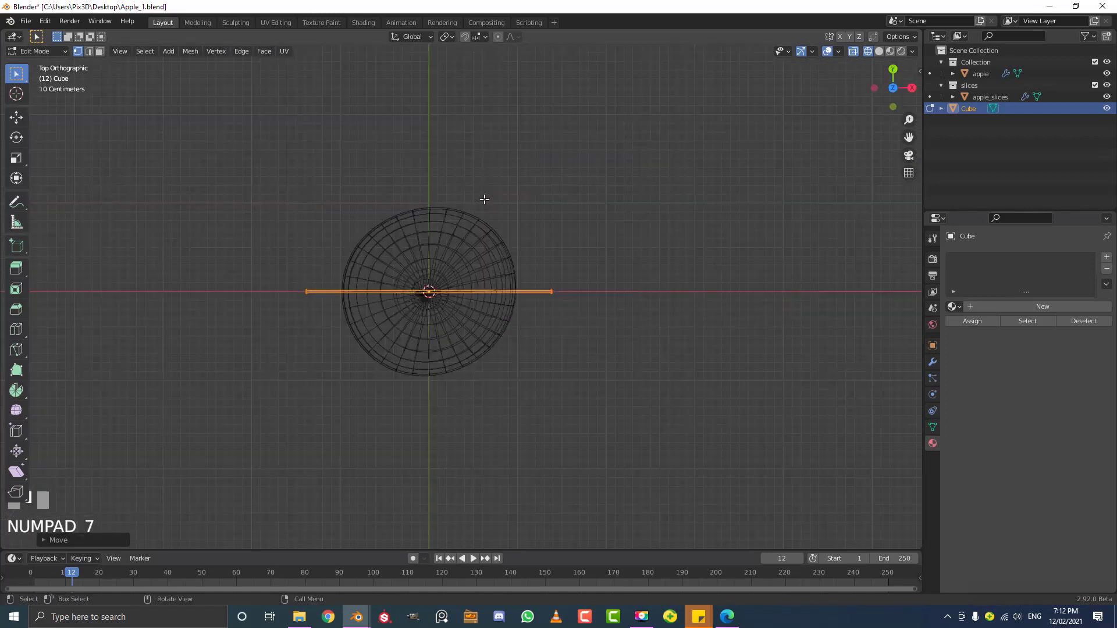
scroll(403, 185, up, 3)
scroll(422, 255, down, 1)
shift+middle_drag(429, 242, 431, 252)
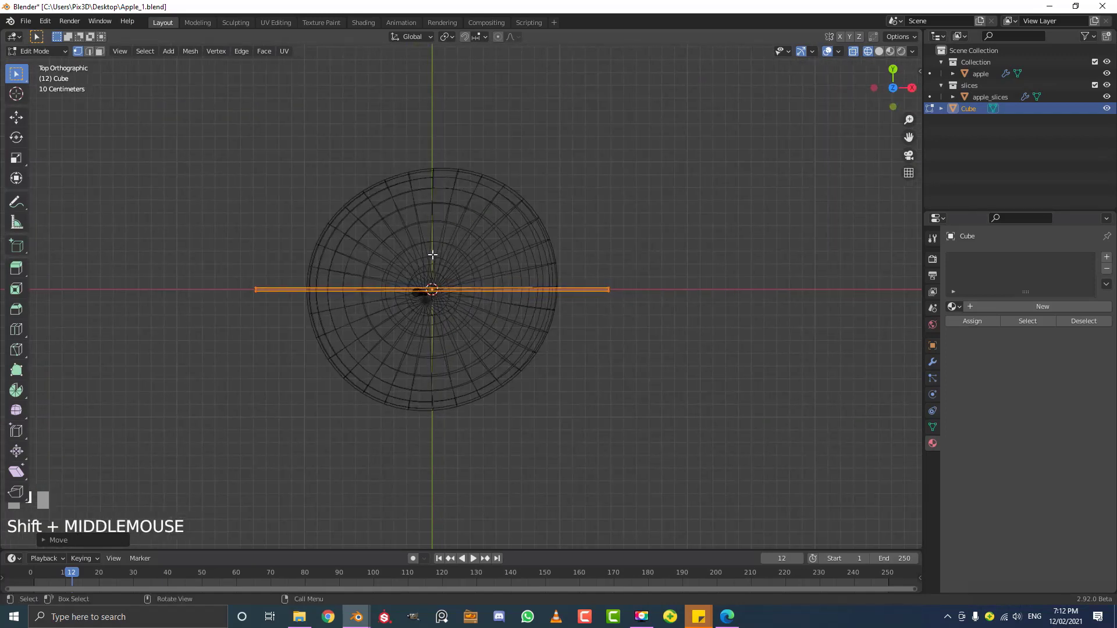
key(shift+d)
right_click(463, 226)
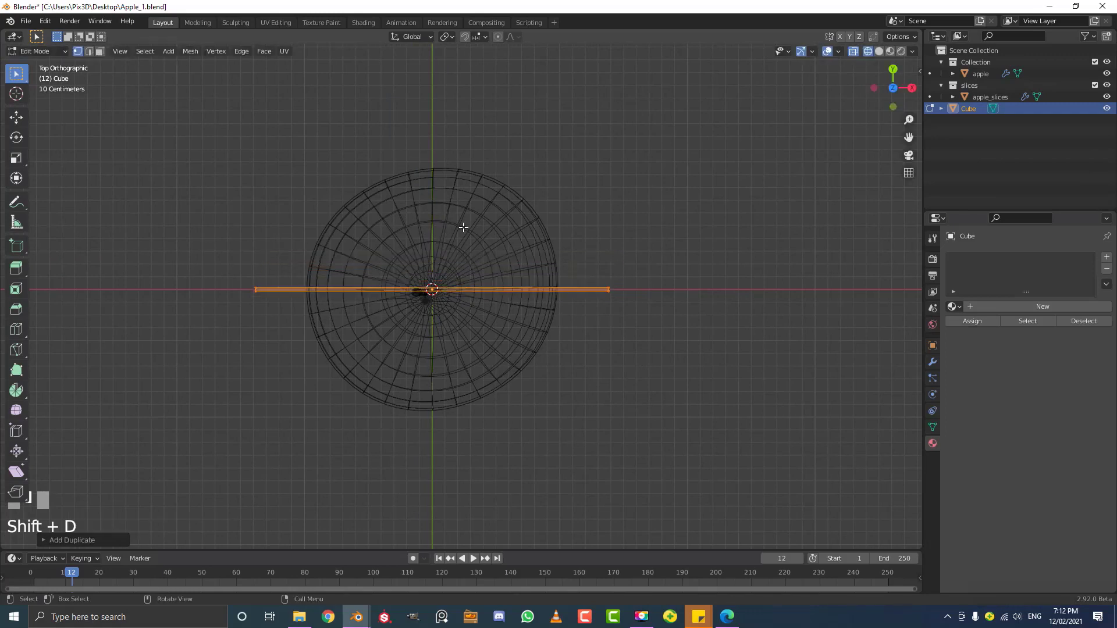
text(r)
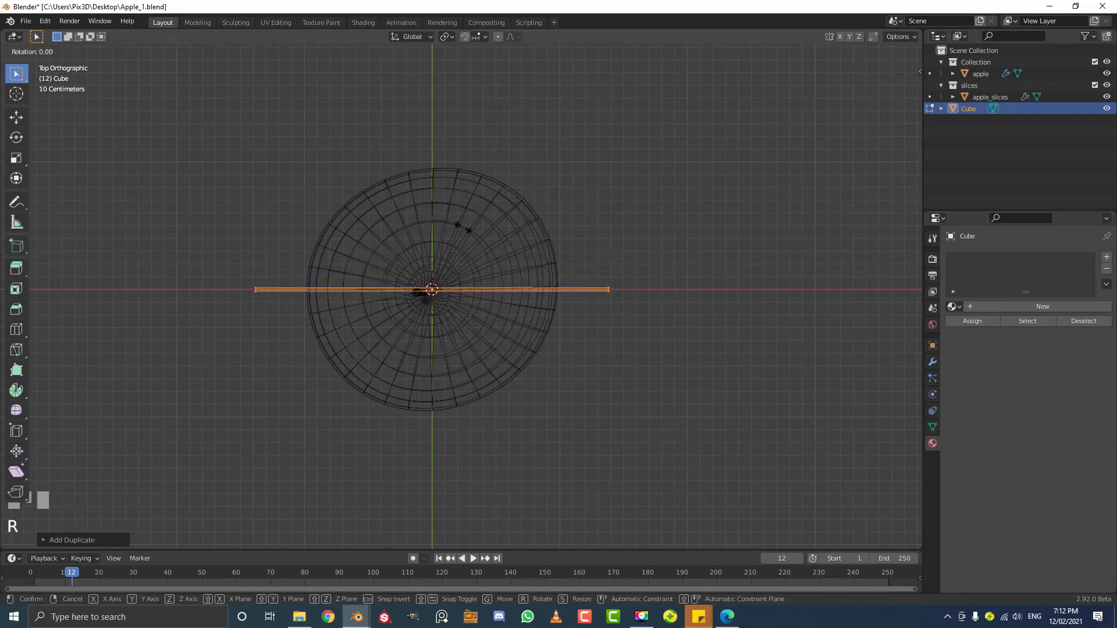
text(45)
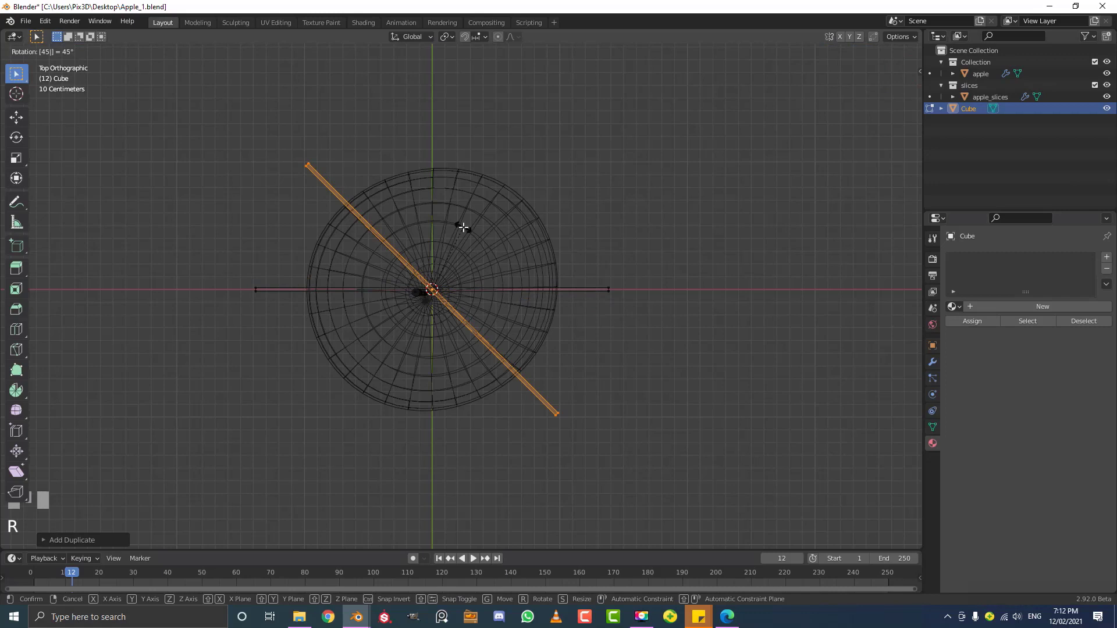
key(Return)
Add two more slab copies, each rotated a further 45°, completing a four-blade star cutter around the apple's centre
scroll(417, 206, up, 2)
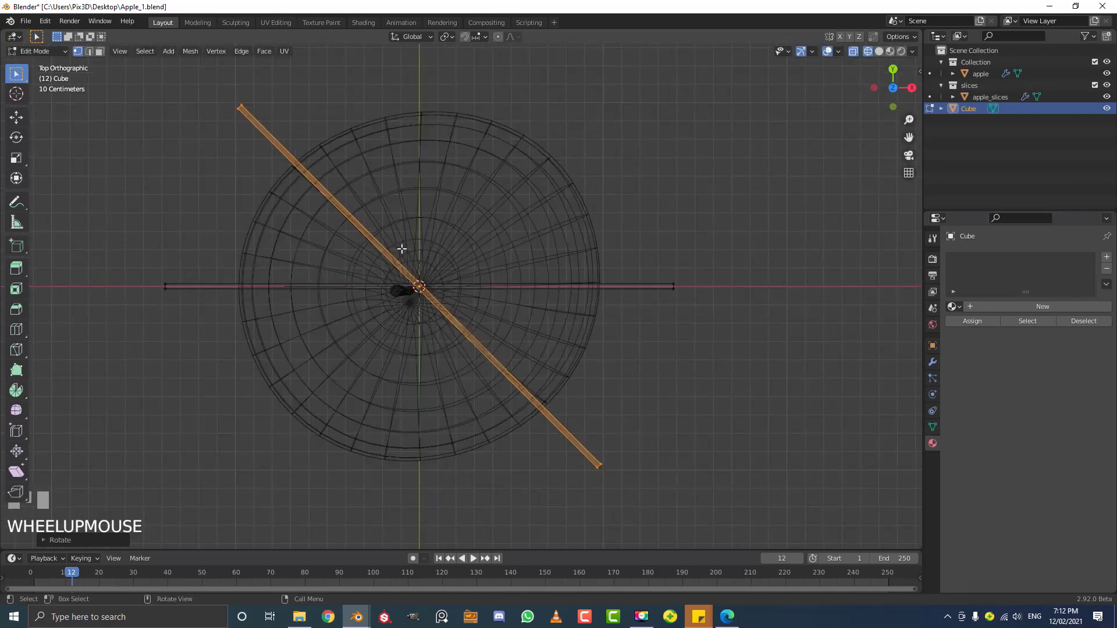
key(shift+d)
text(r)
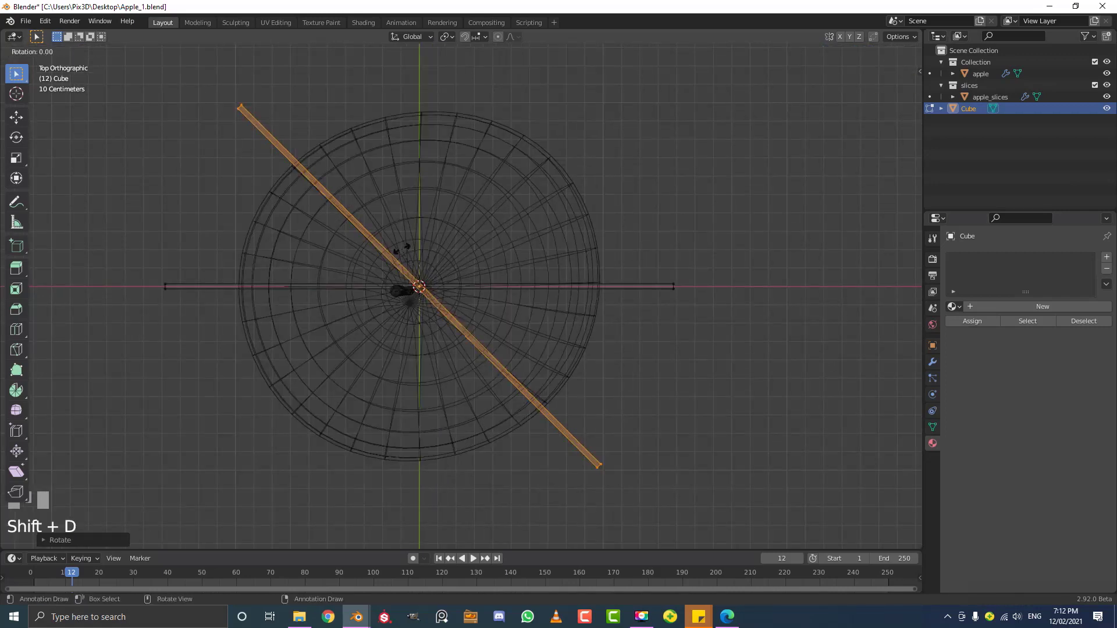
text(45)
key(Return)
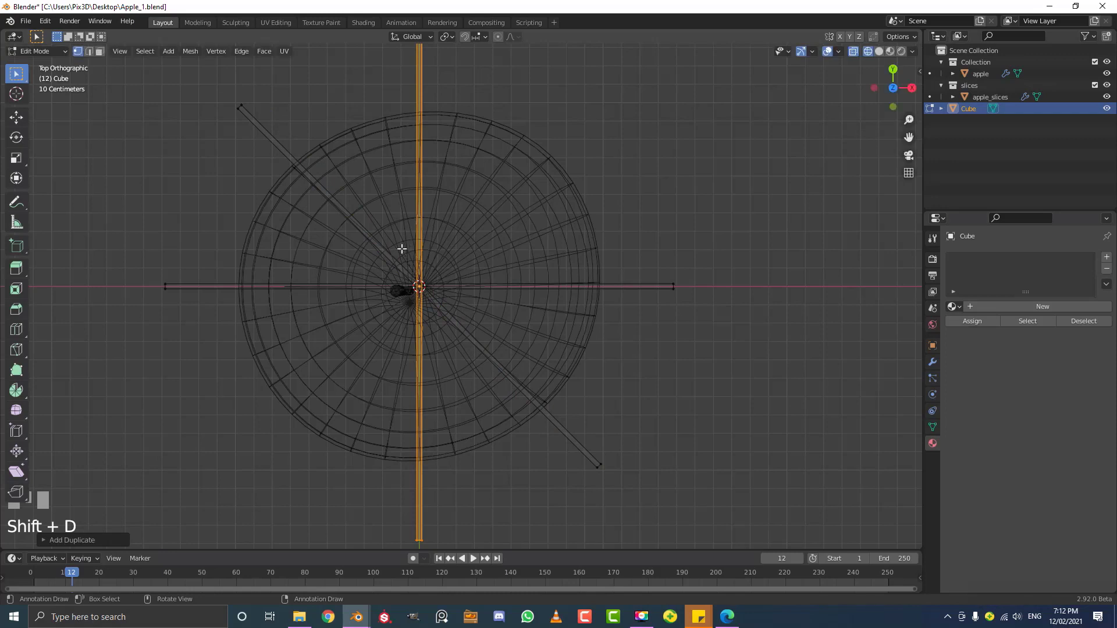
scroll(459, 265, down, 2)
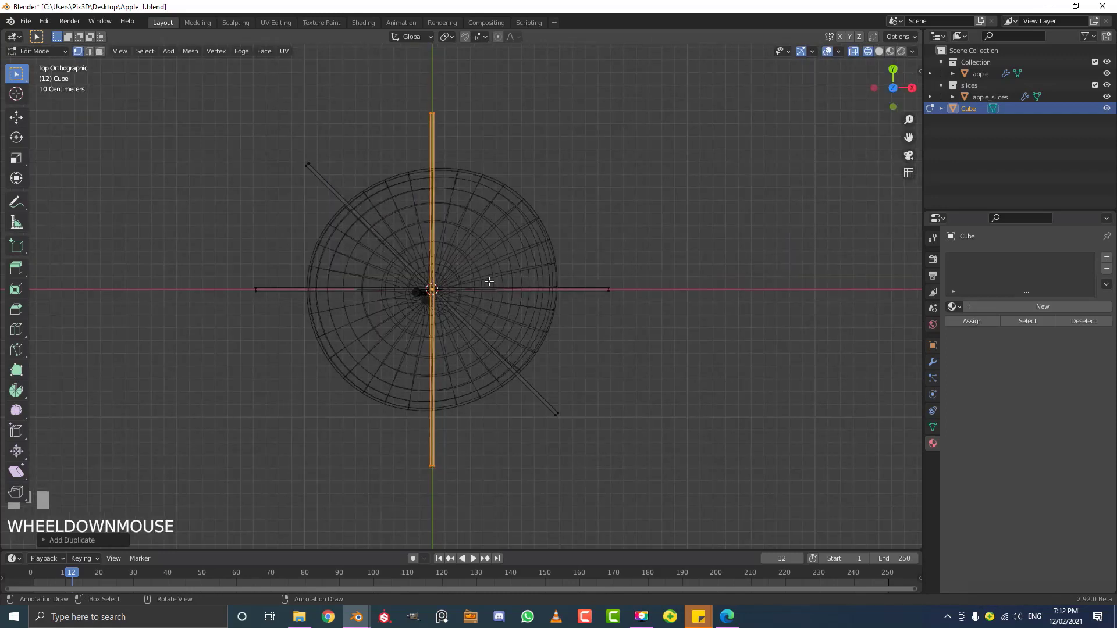
key(shift+r)
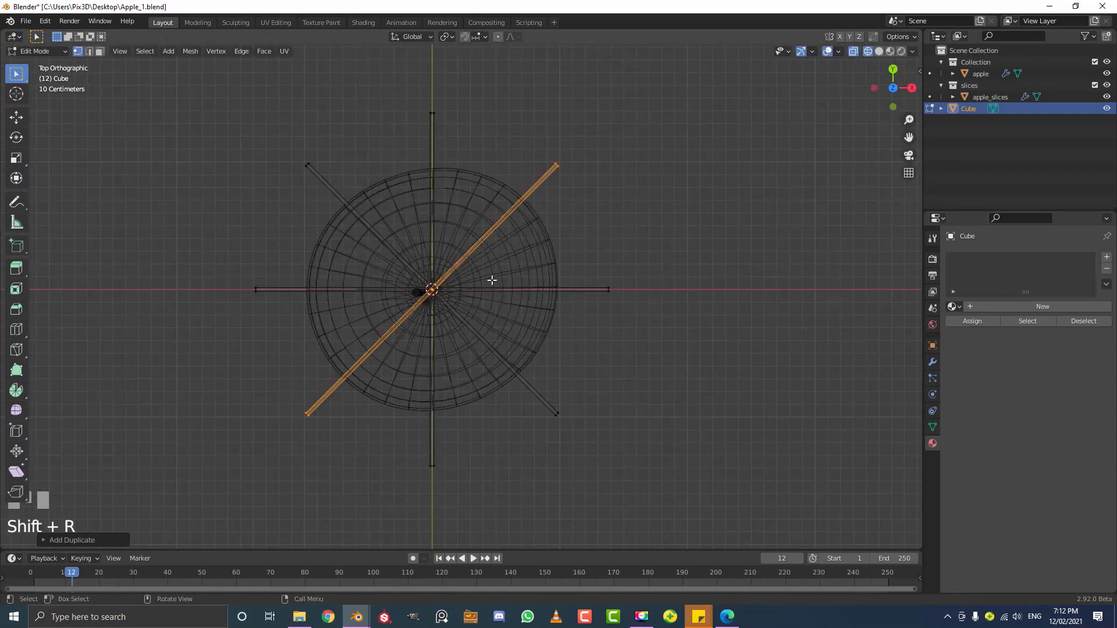
Show the model in solid shading and return the finished cutter to Object Mode
key(z)
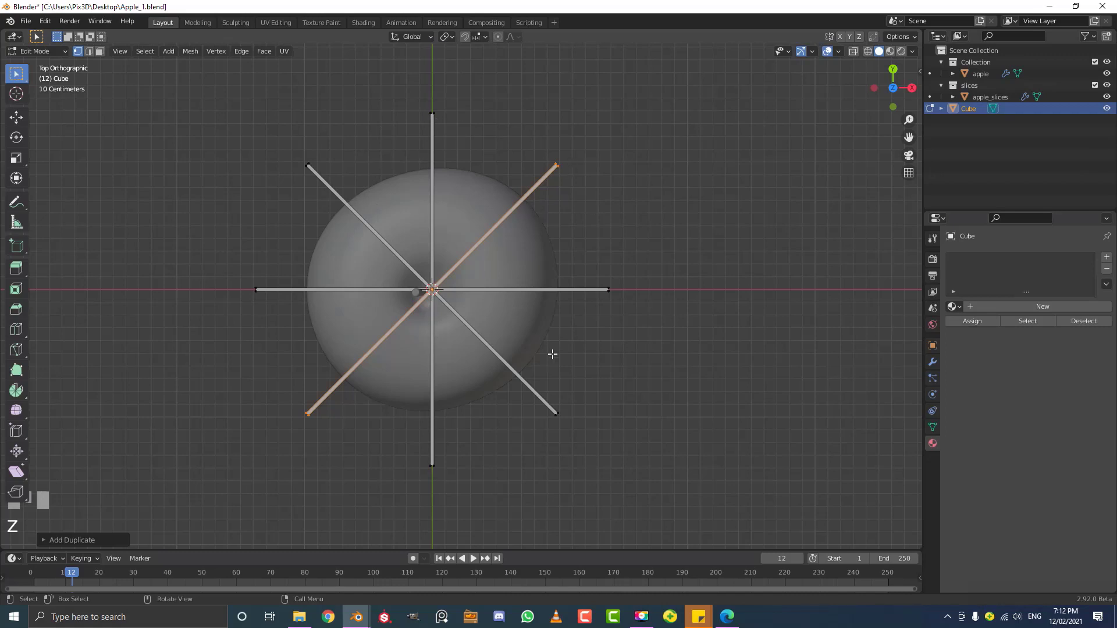
scroll(552, 353, down, 4)
middle_drag(552, 353, 526, 220)
scroll(526, 219, up, 3)
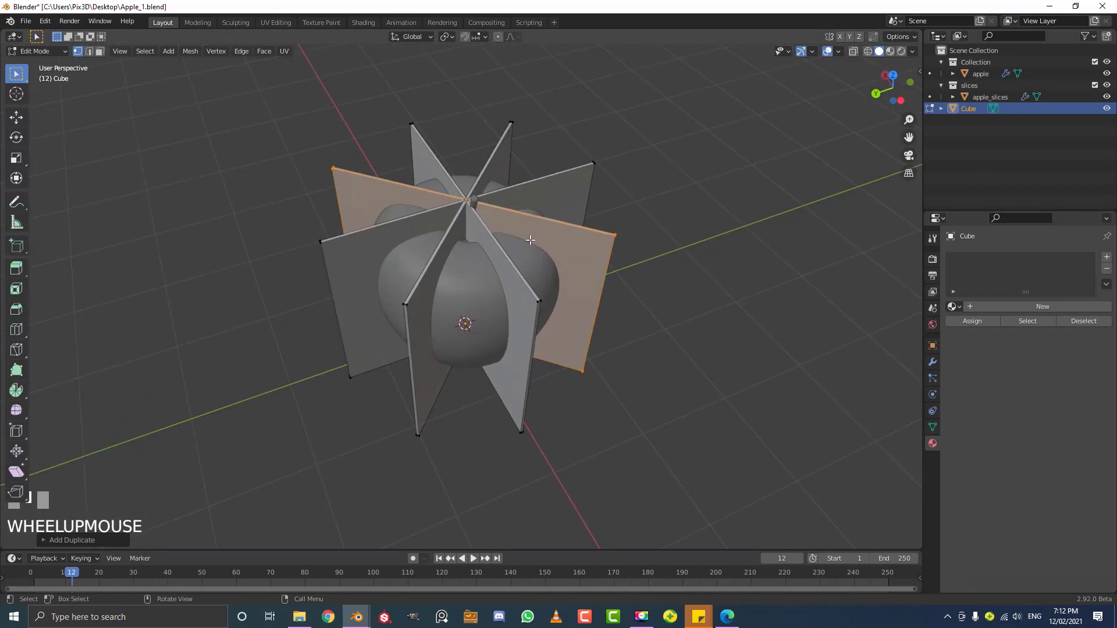
key(Tab)
middle_drag(466, 238, 541, 295)
scroll(541, 295, up, 2)
Exclude the original apple's collection from the view layer and apply the Subdivision modifier on apple_slices
click(515, 278)
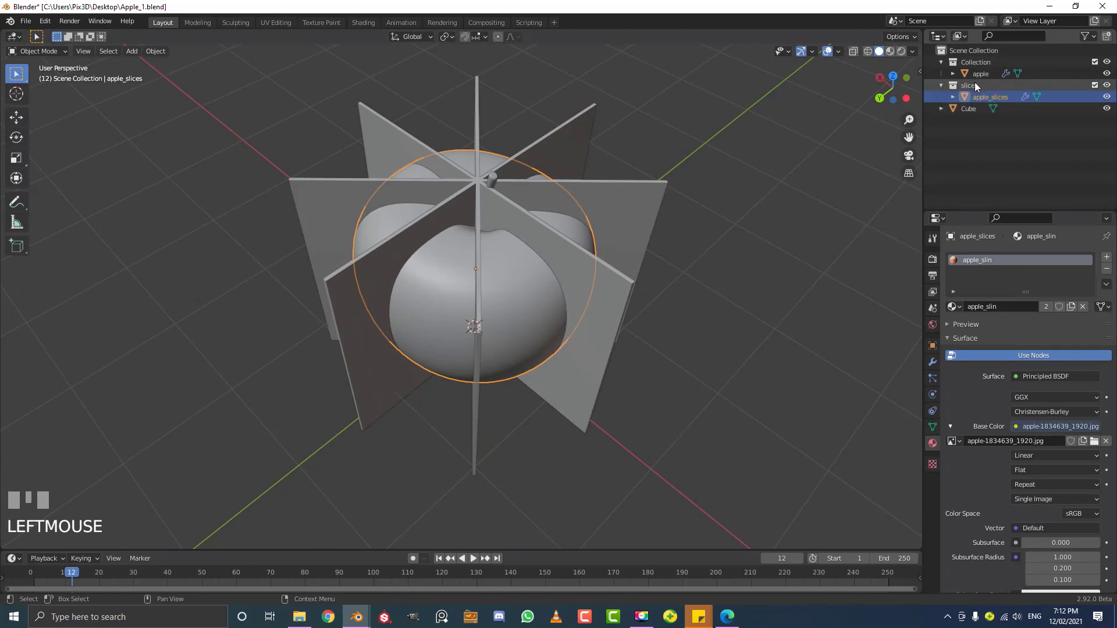
click(1095, 62)
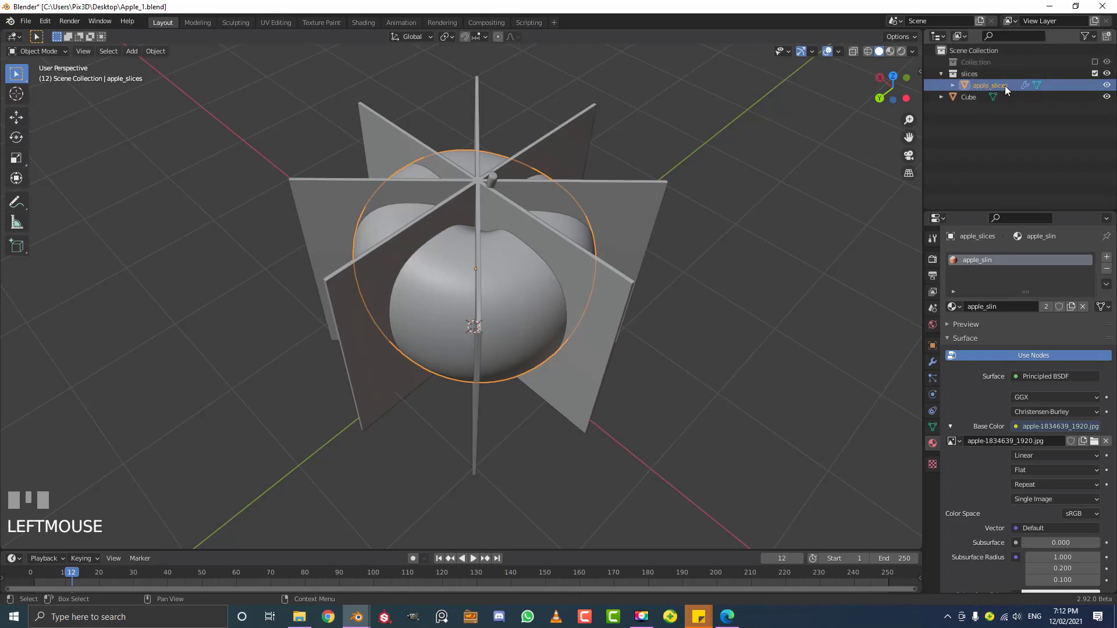
click(936, 362)
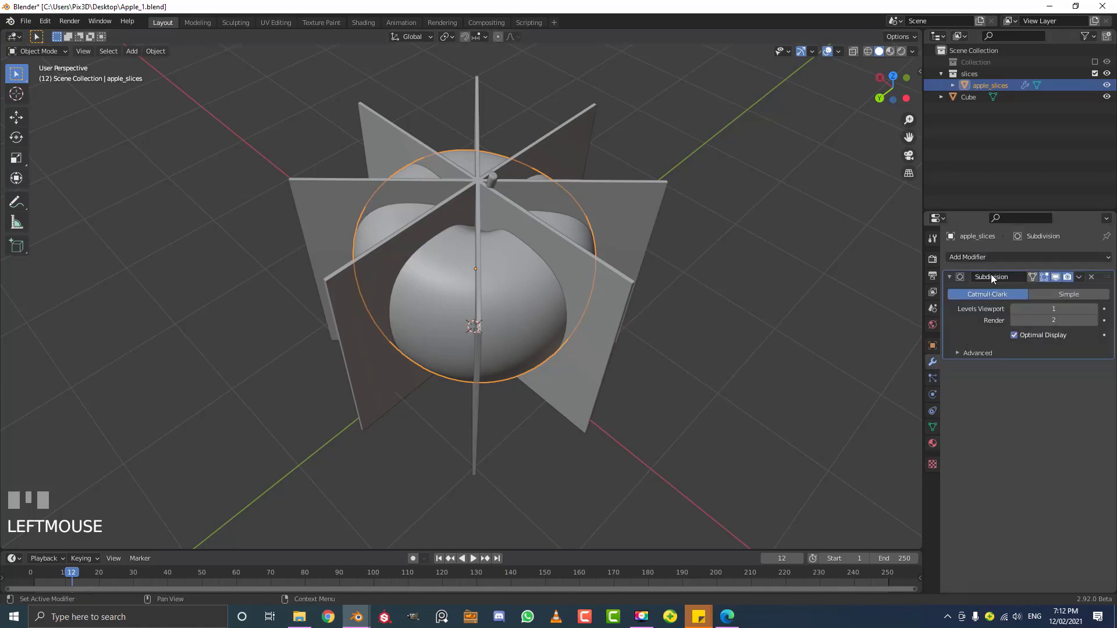
click(1080, 276)
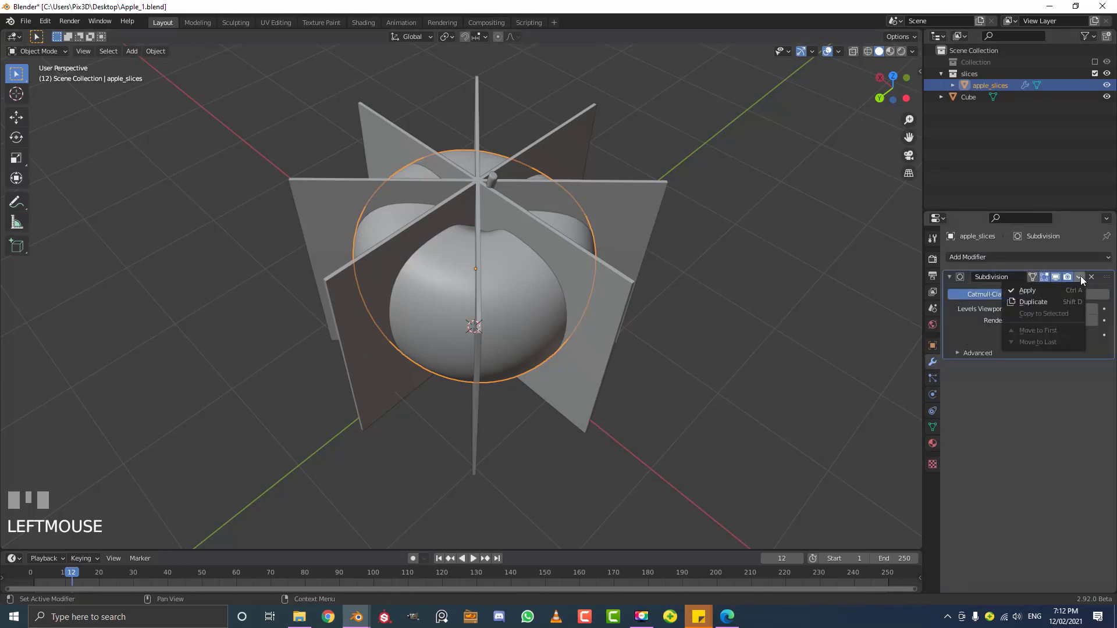
click(1050, 292)
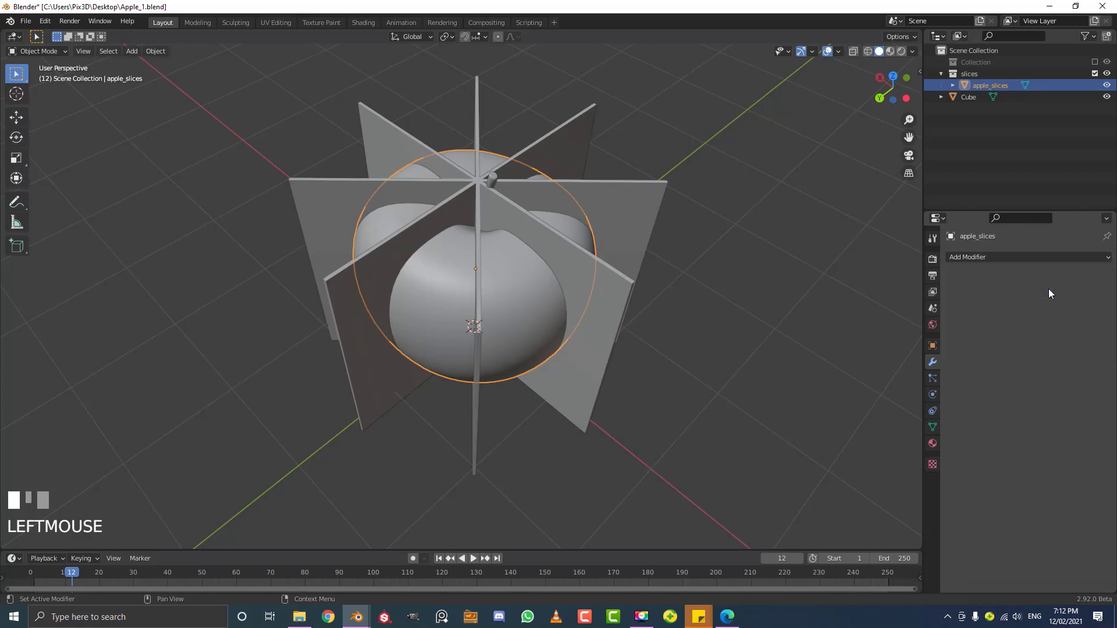
Add a Boolean modifier in Difference mode to apple_slices, using the Cube cutter as its object
click(988, 256)
click(878, 315)
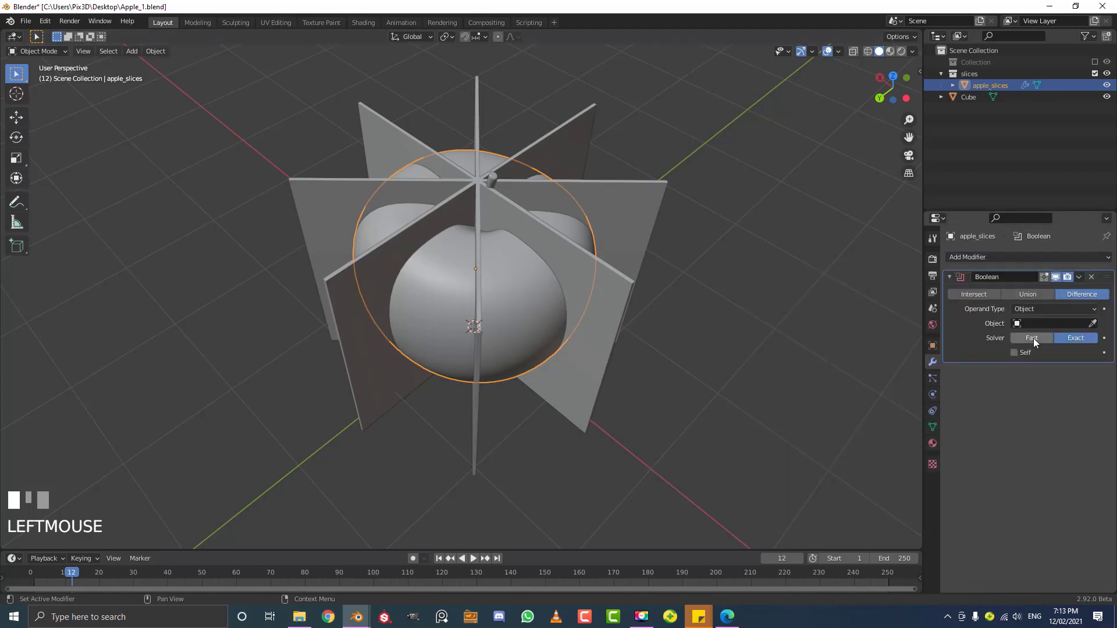
click(1092, 324)
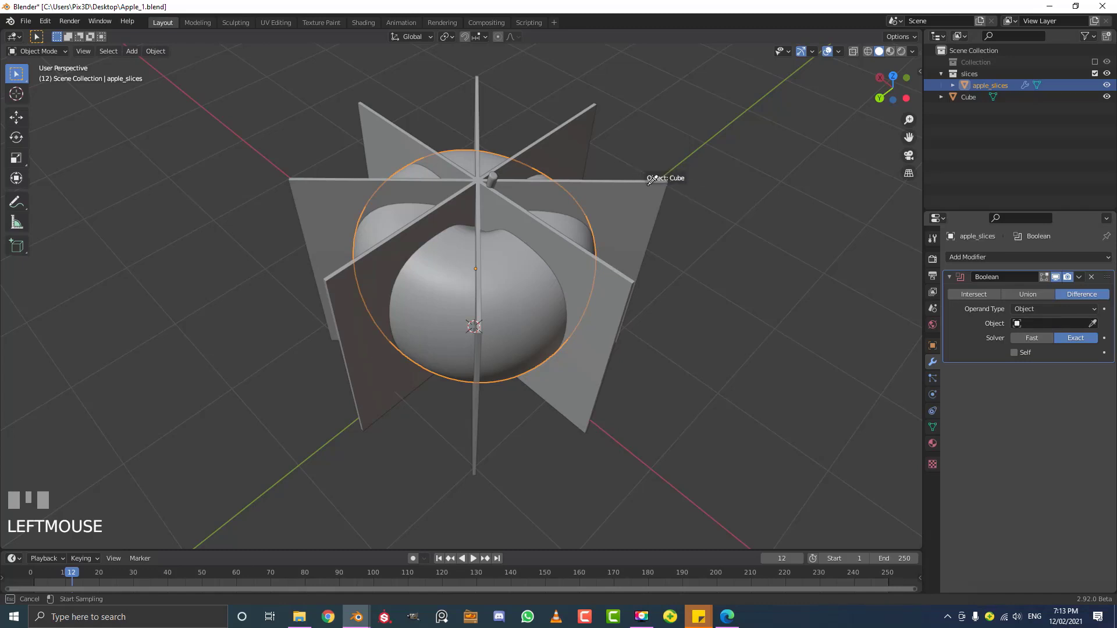
click(628, 196)
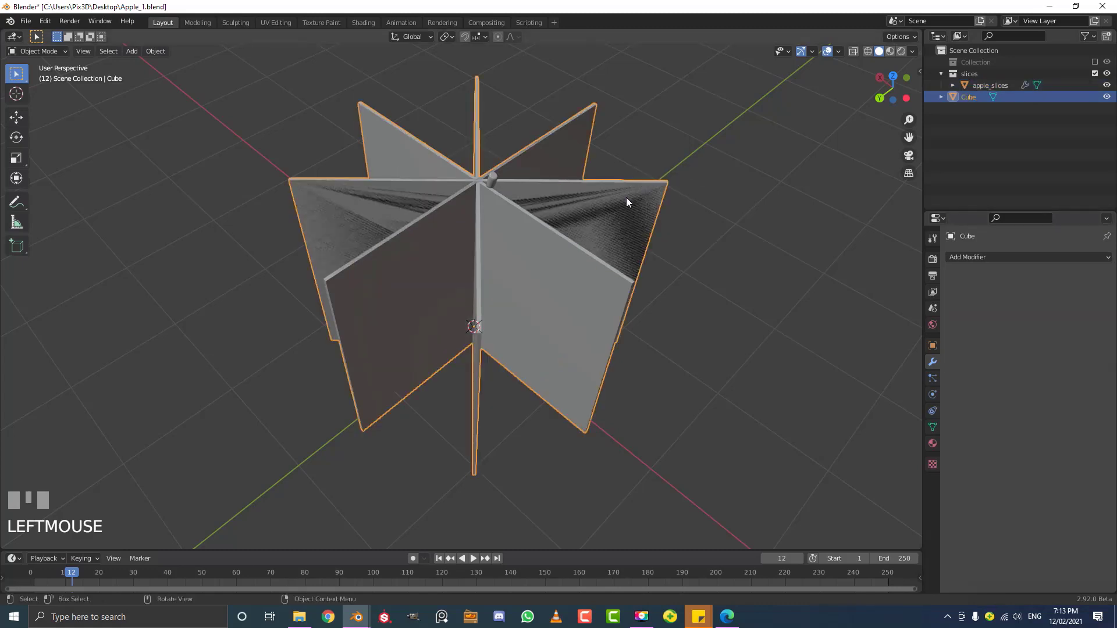
Reselect apple_slices and set its Boolean solver to Fast
scroll(504, 236, up, 3)
middle_drag(504, 235, 543, 139)
click(466, 142)
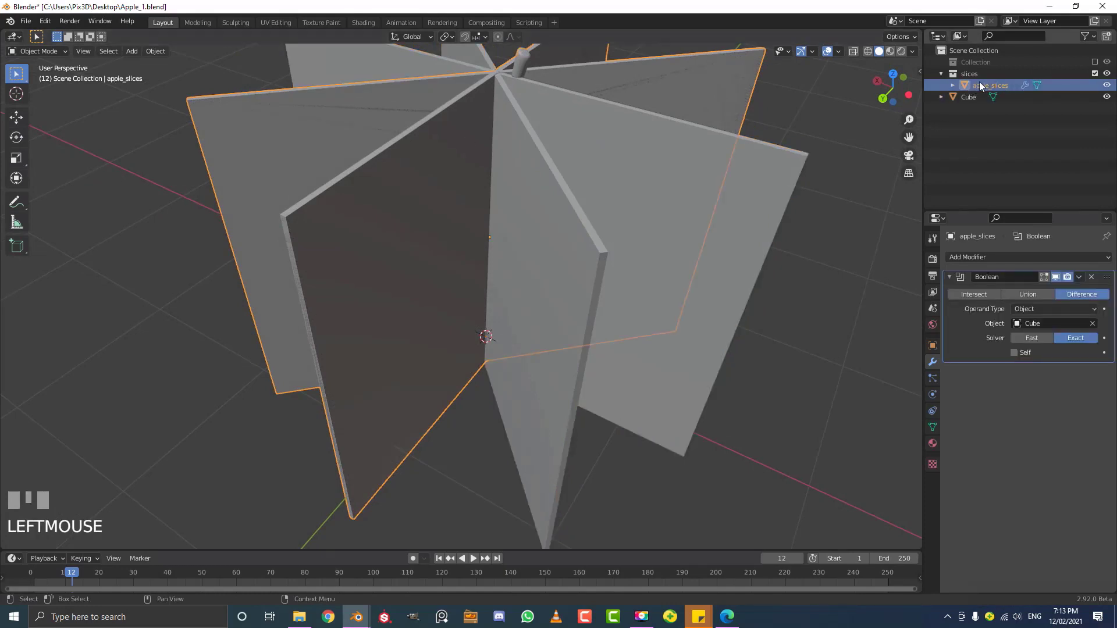
click(1031, 339)
Examine the Boolean cuts from above in wireframe and then in solid shading
middle_drag(643, 174, 610, 232)
key(z)
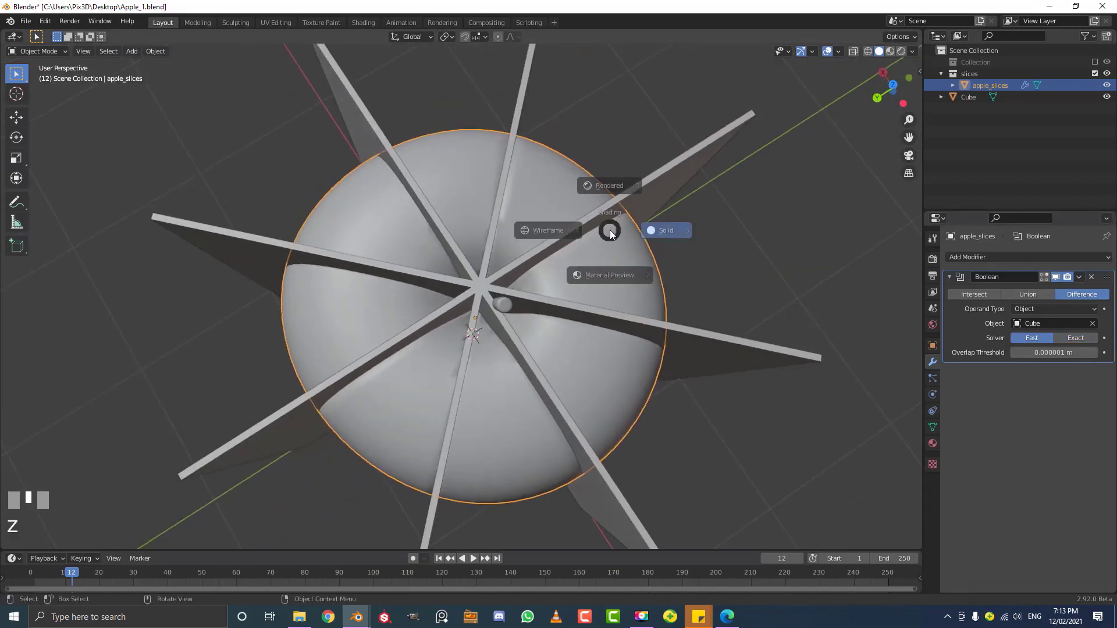
click(515, 229)
mouse_move(599, 280)
middle_down()
mouse_move(598, 295)
mouse_move(599, 278)
mouse_move(623, 271)
middle_up()
key(z)
click(694, 273)
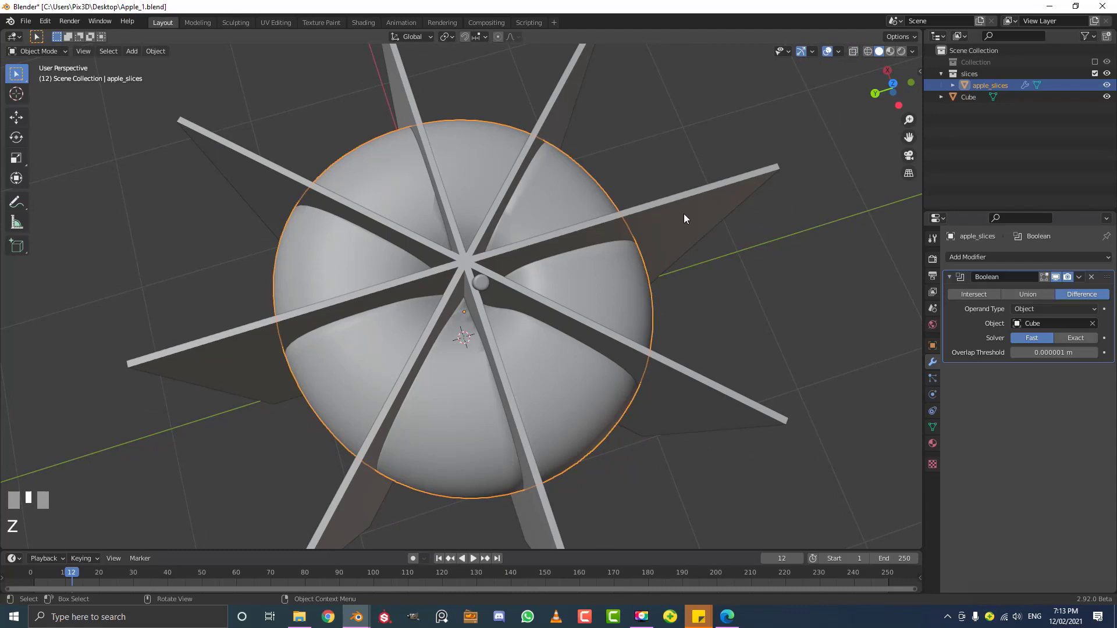
Hide the Cube cutter and inspect the cut grooves on the apple from the top and at an angle
click(706, 189)
scroll(575, 232, up, 3)
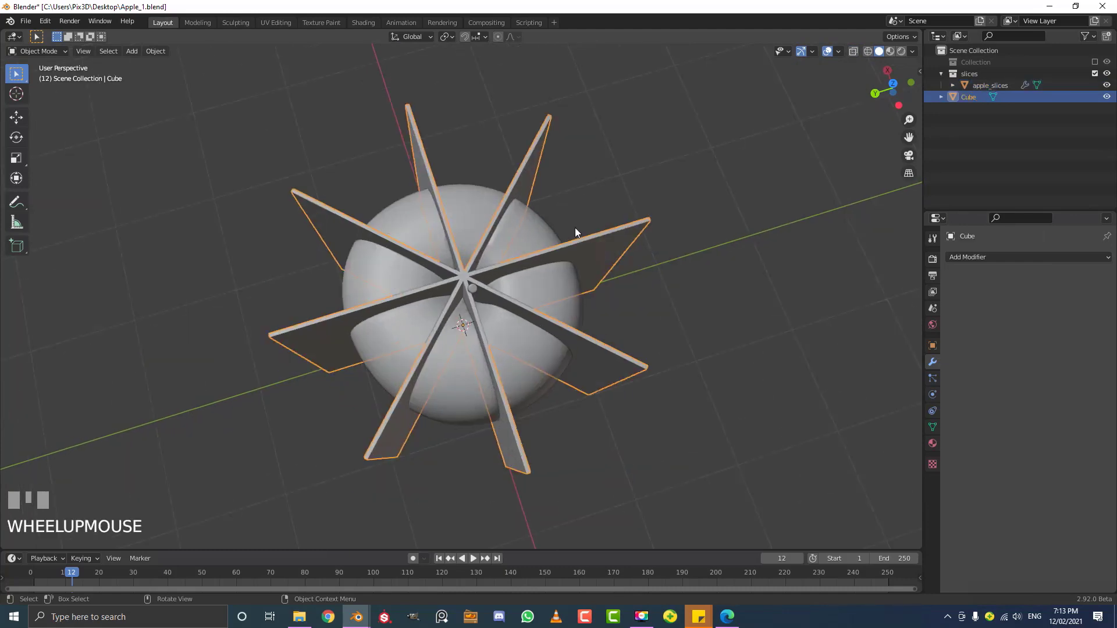
key(h)
middle_drag(559, 239, 534, 249)
key(KP_7)
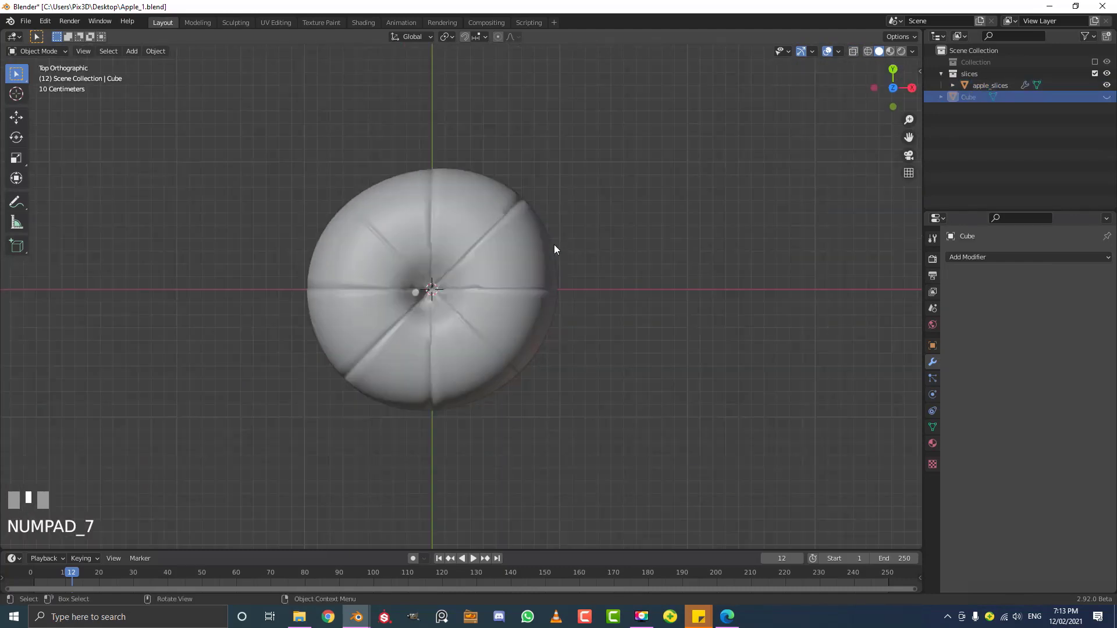
scroll(482, 255, up, 3)
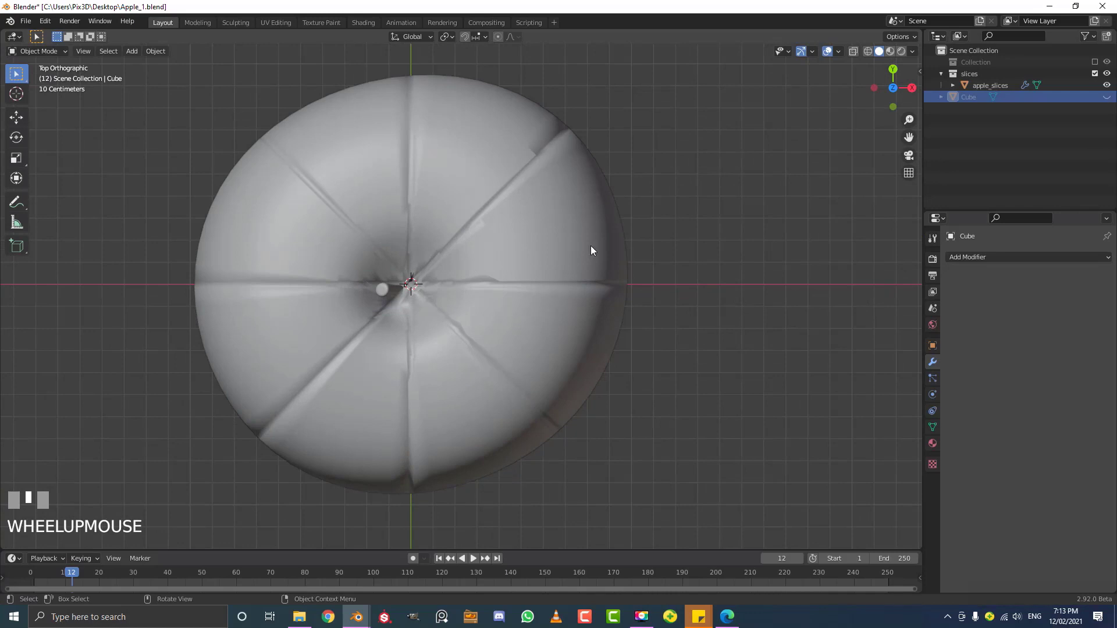
shift+middle_drag(430, 260, 523, 274)
scroll(477, 224, down, 2)
middle_drag(522, 275, 541, 285)
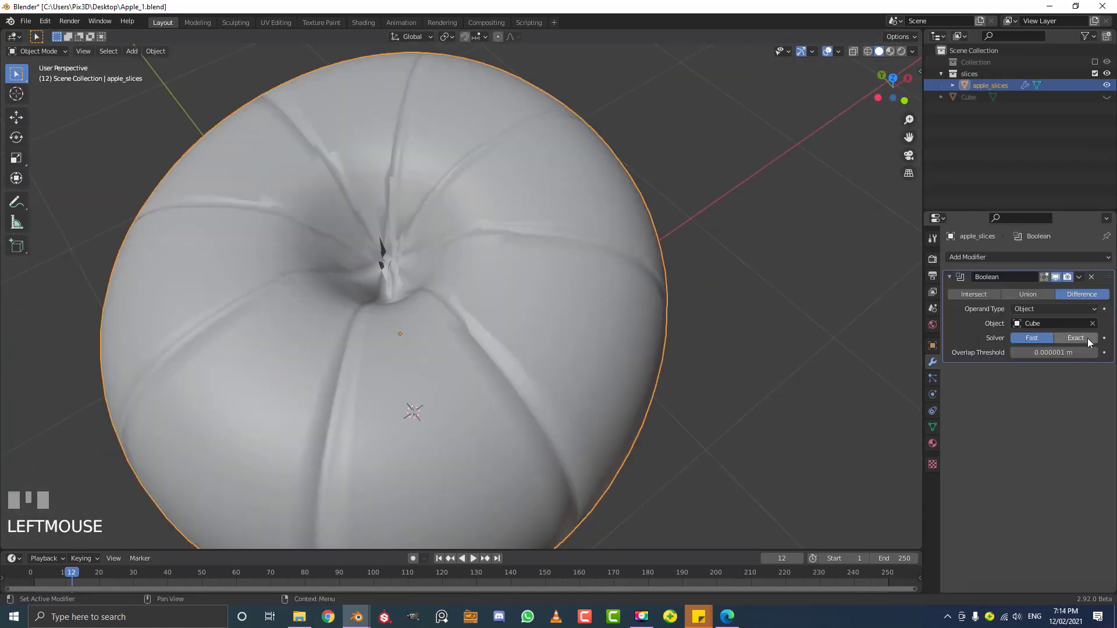
Set the Boolean solver on apple_slices to Exact with Self enabled, and check the cuts from above
click(1077, 339)
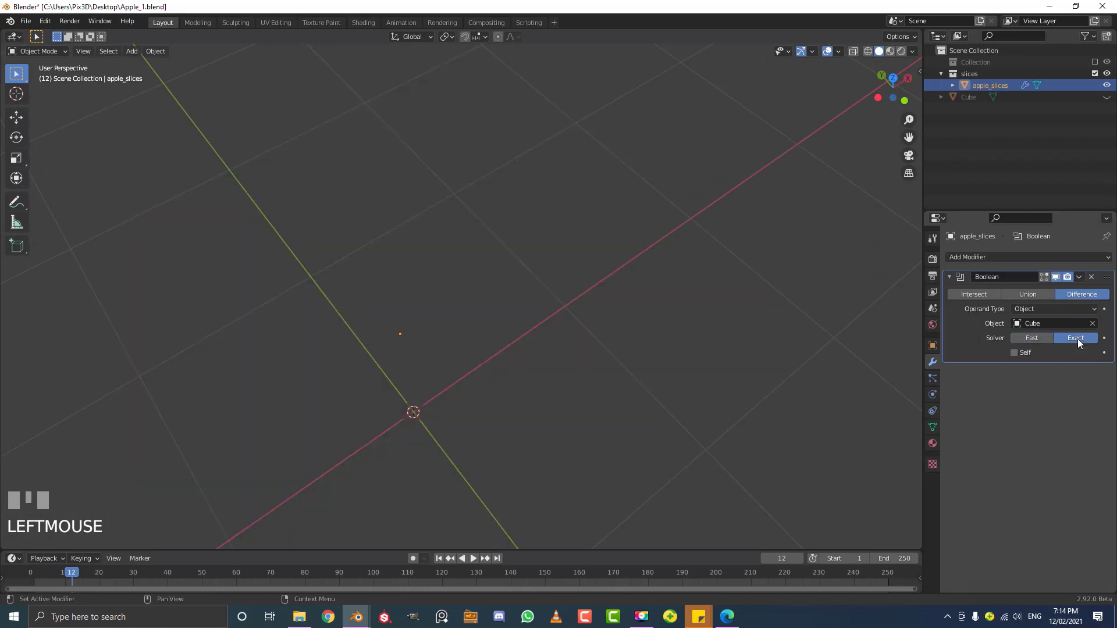
click(1013, 353)
scroll(347, 315, down, 3)
middle_drag(347, 315, 337, 319)
scroll(337, 319, up, 2)
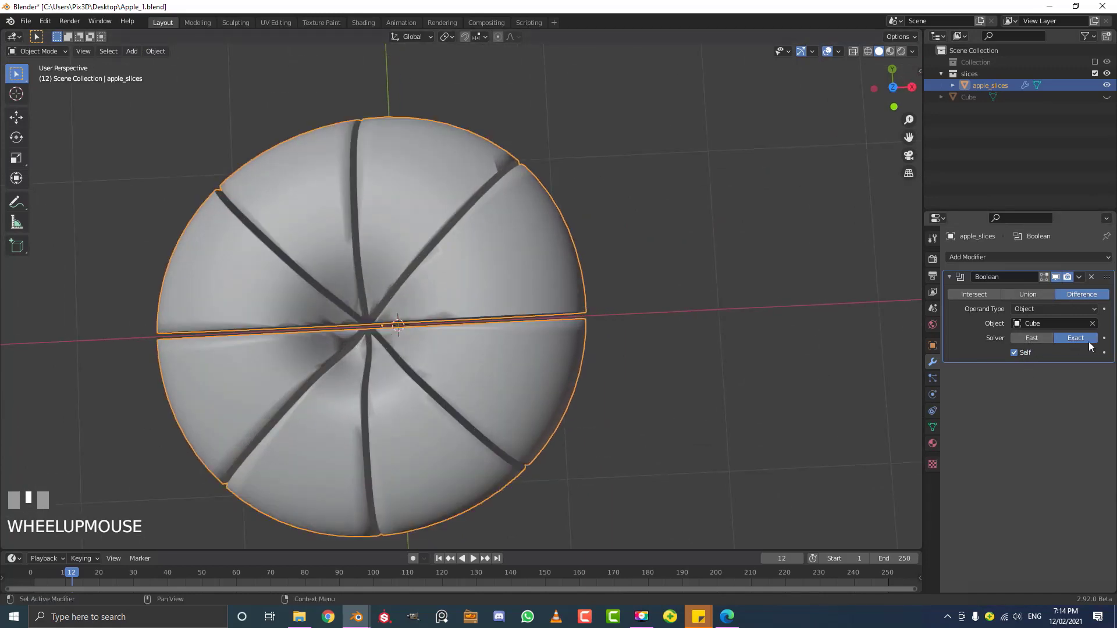
middle_drag(569, 315, 446, 285)
scroll(554, 299, down, 1)
key(KP_7)
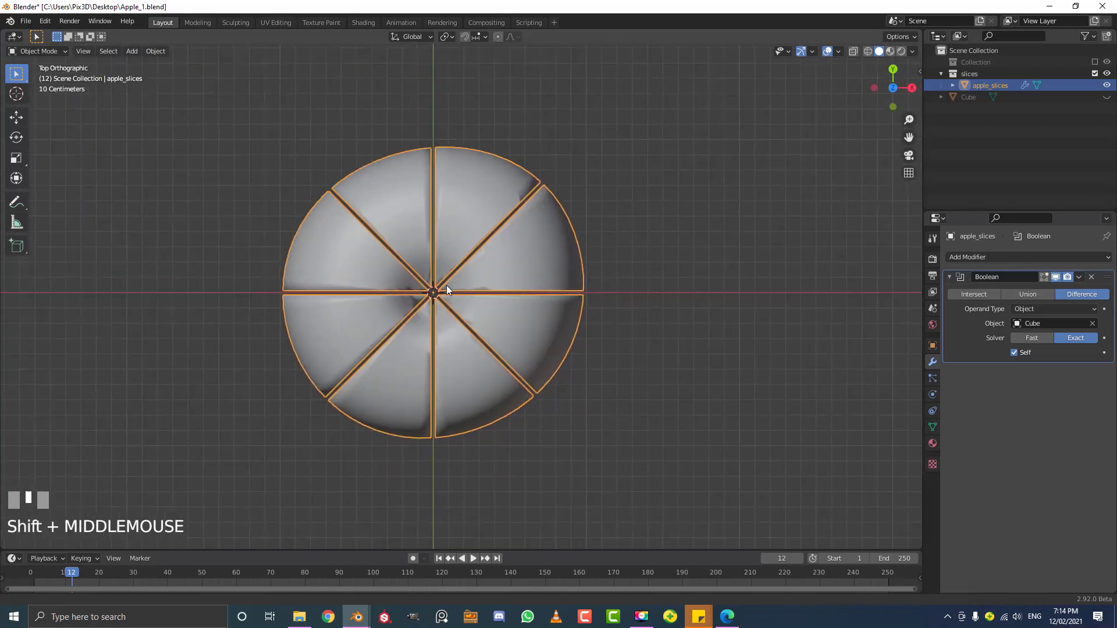
scroll(472, 256, up, 4)
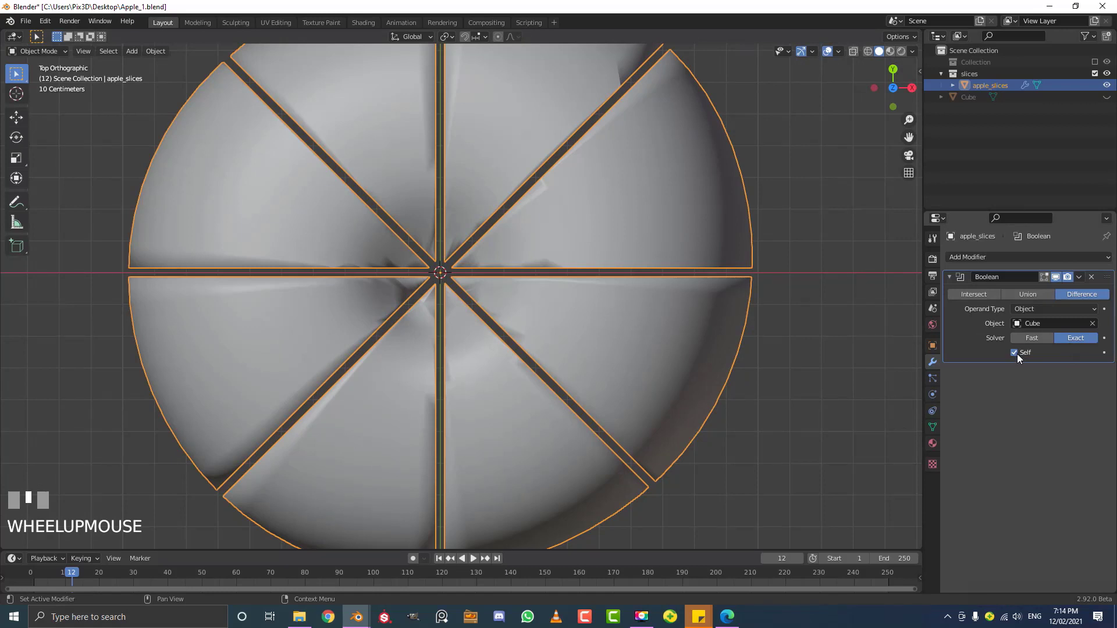
Apply the Boolean modifier on apple_slices and check the sliced mesh at an angle
scroll(399, 259, down, 2)
click(1079, 277)
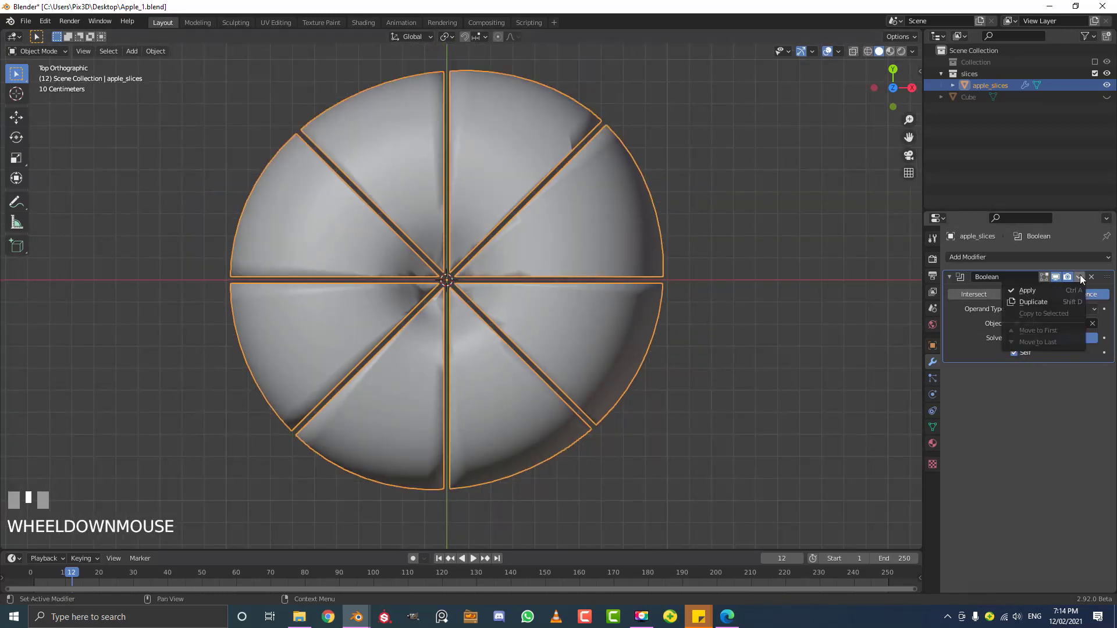
click(1029, 290)
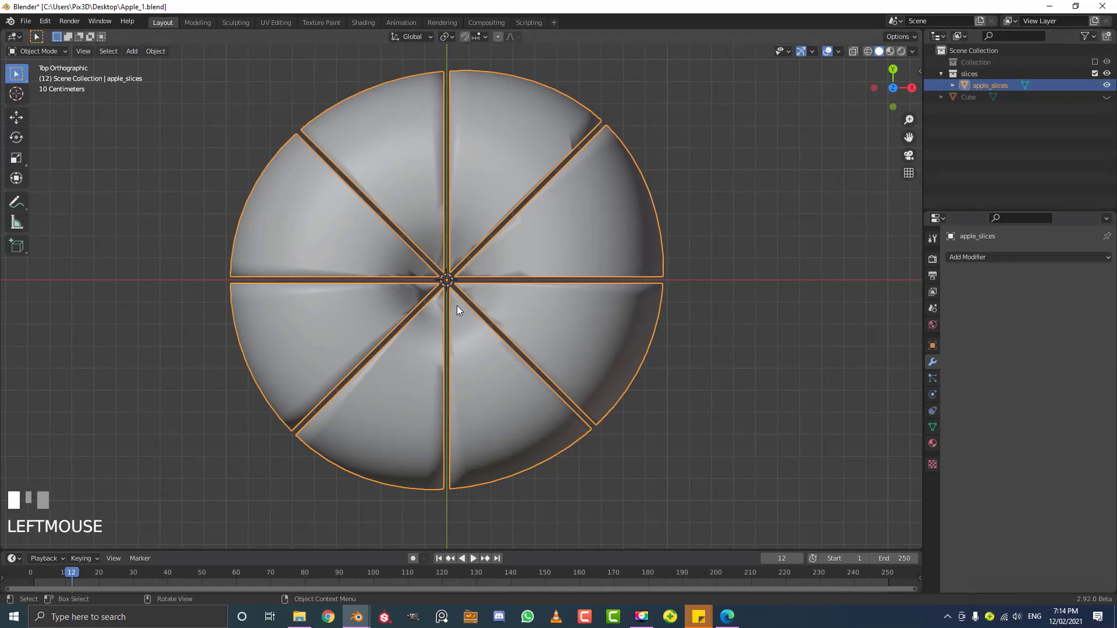
middle_drag(456, 305, 521, 322)
scroll(520, 321, up, 2)
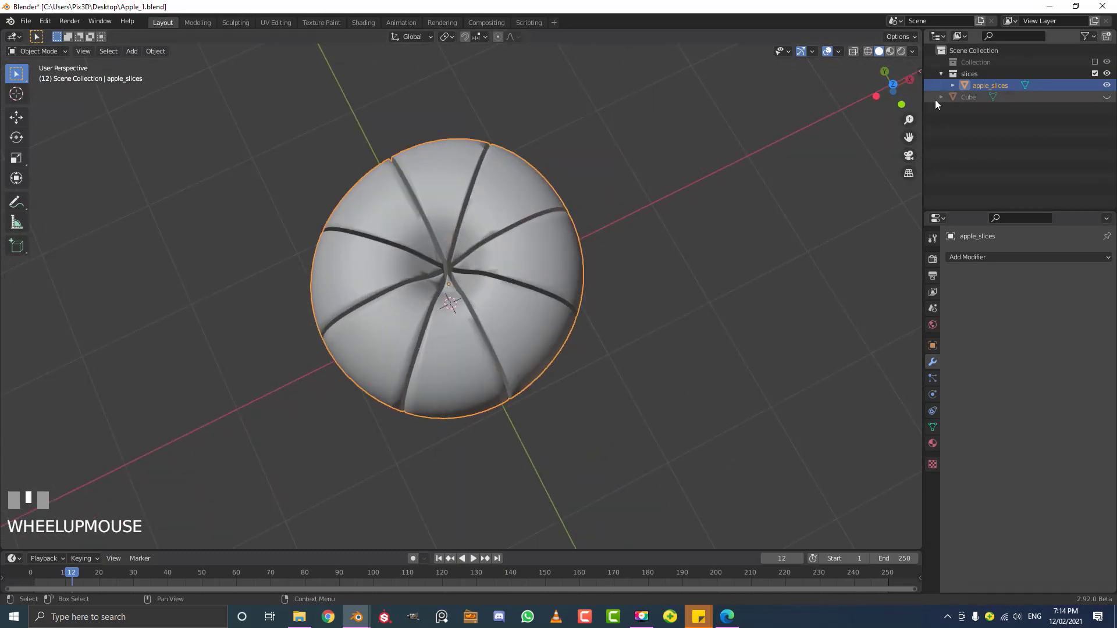
Re-enable the original apple's collection and fatten the apple's entire mesh outward along its normals by about 0.0034
click(1095, 62)
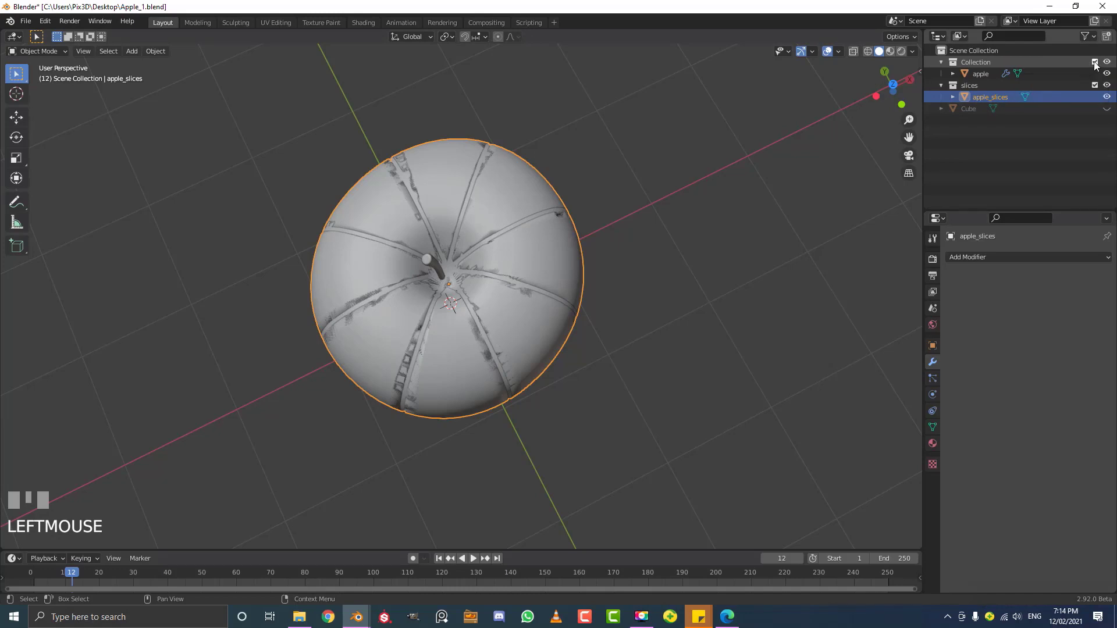
click(996, 74)
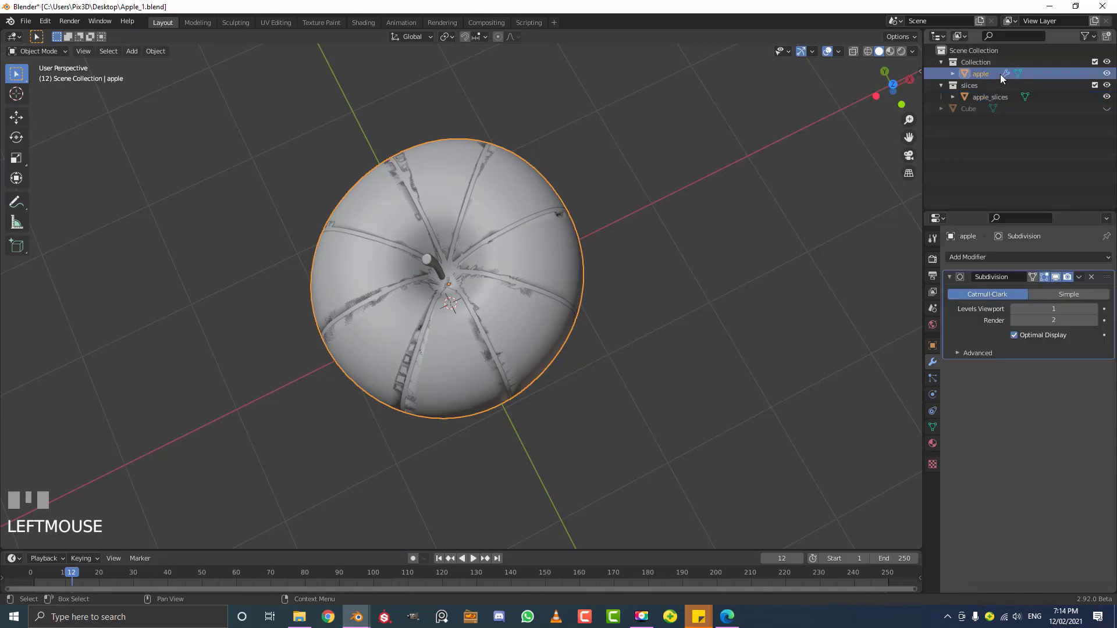
middle_drag(446, 222, 484, 190)
key(Tab)
middle_drag(576, 227, 594, 210)
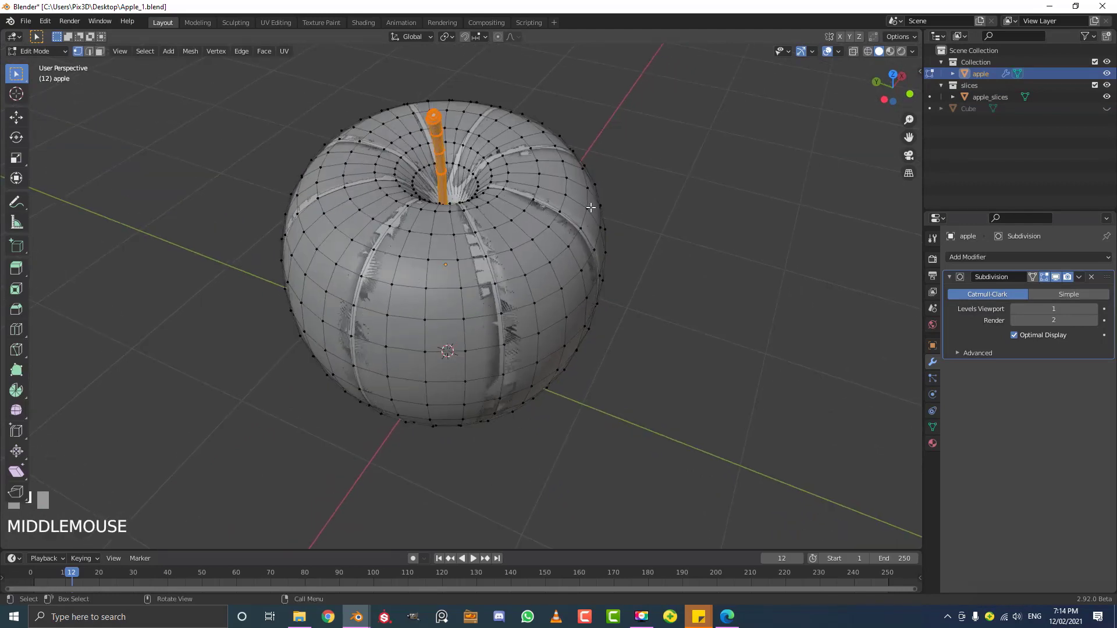
key(a)
middle_click(628, 233)
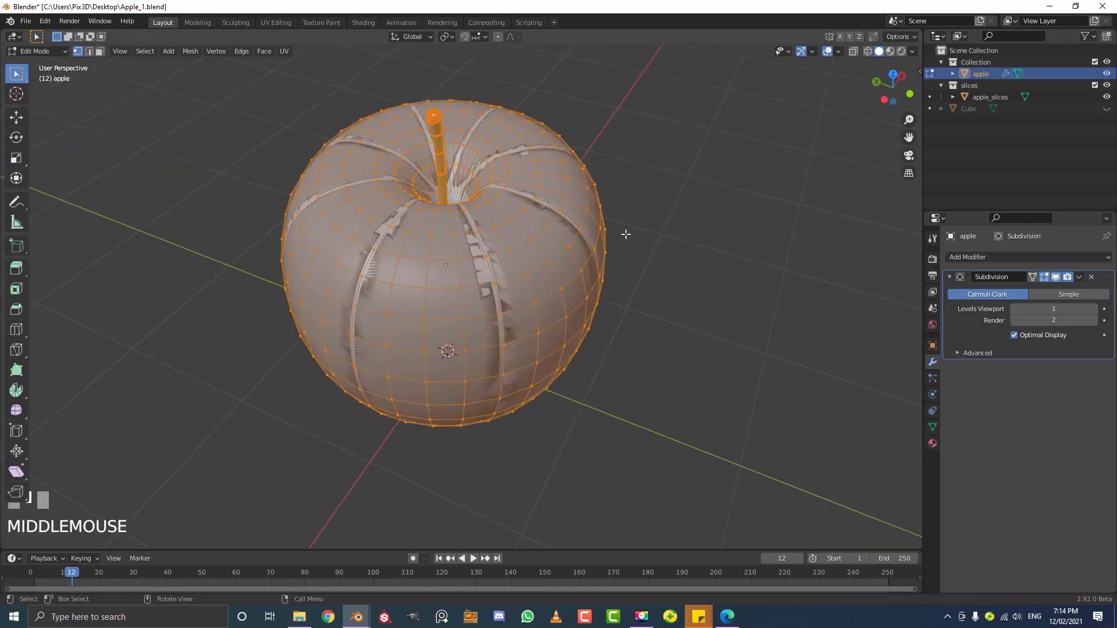
key(alt+s)
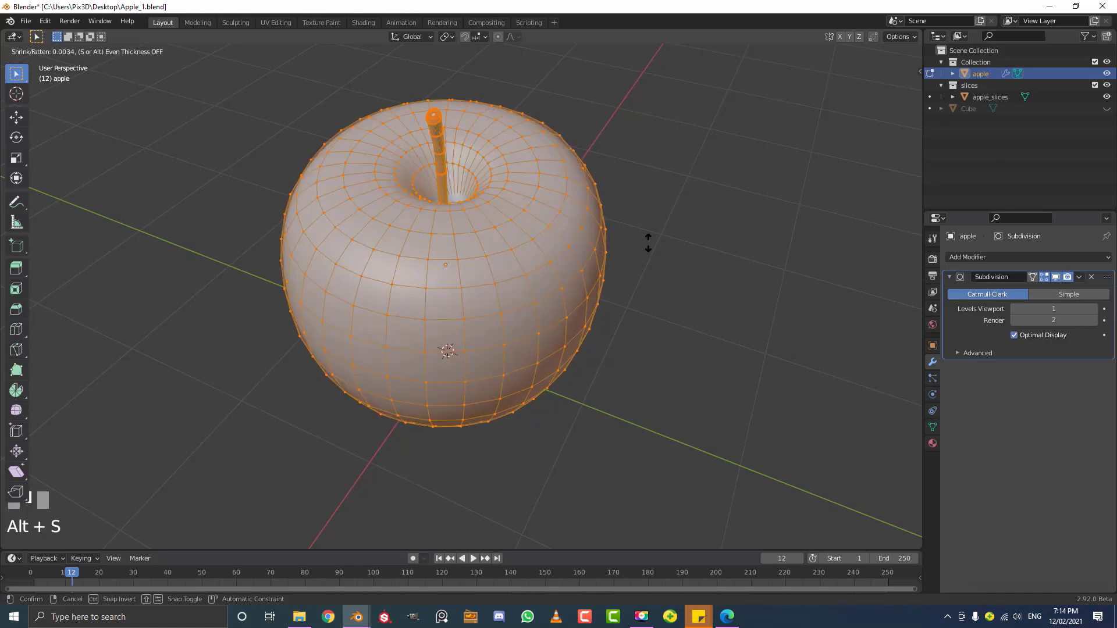
click(648, 242)
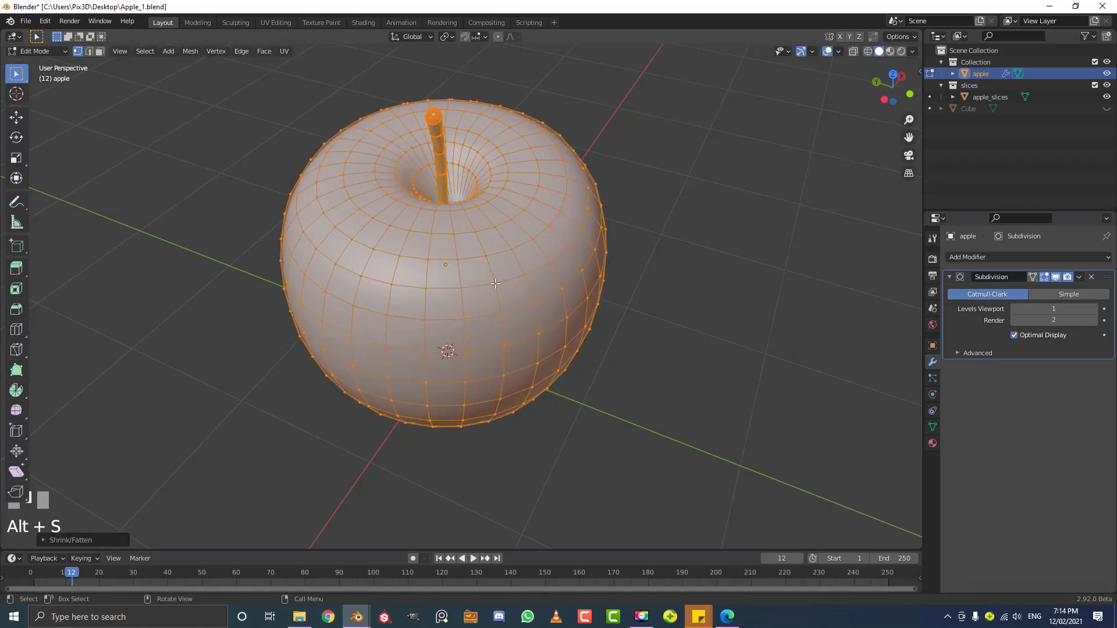
middle_drag(495, 283, 497, 277)
key(Tab)
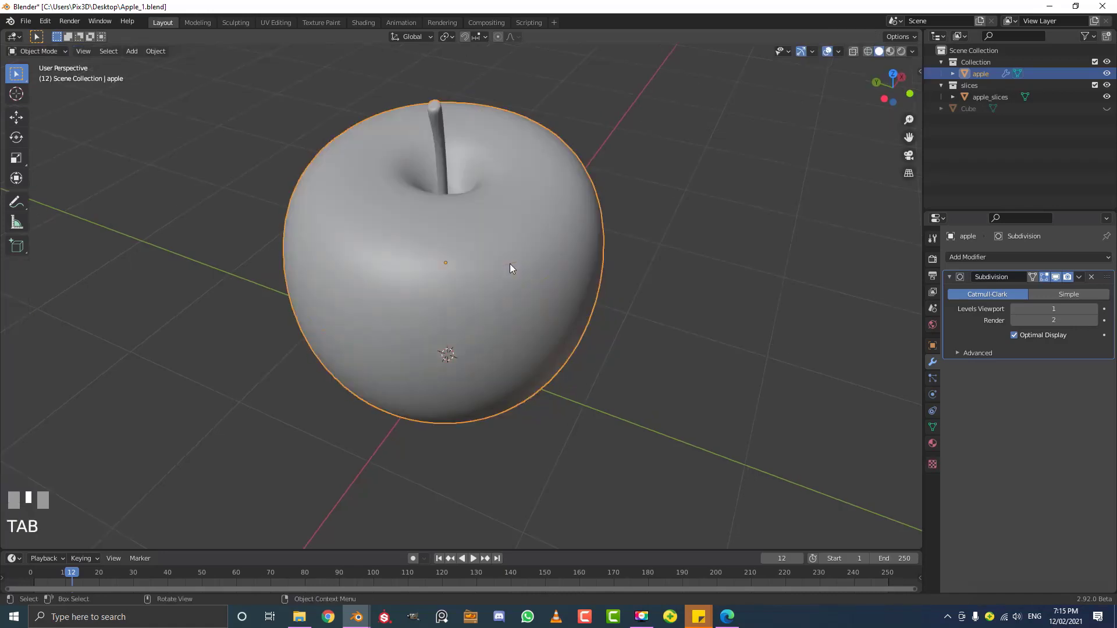
Exclude the original apple's collection temporarily and inspect the sliced apple from the top and at an angle
click(1094, 62)
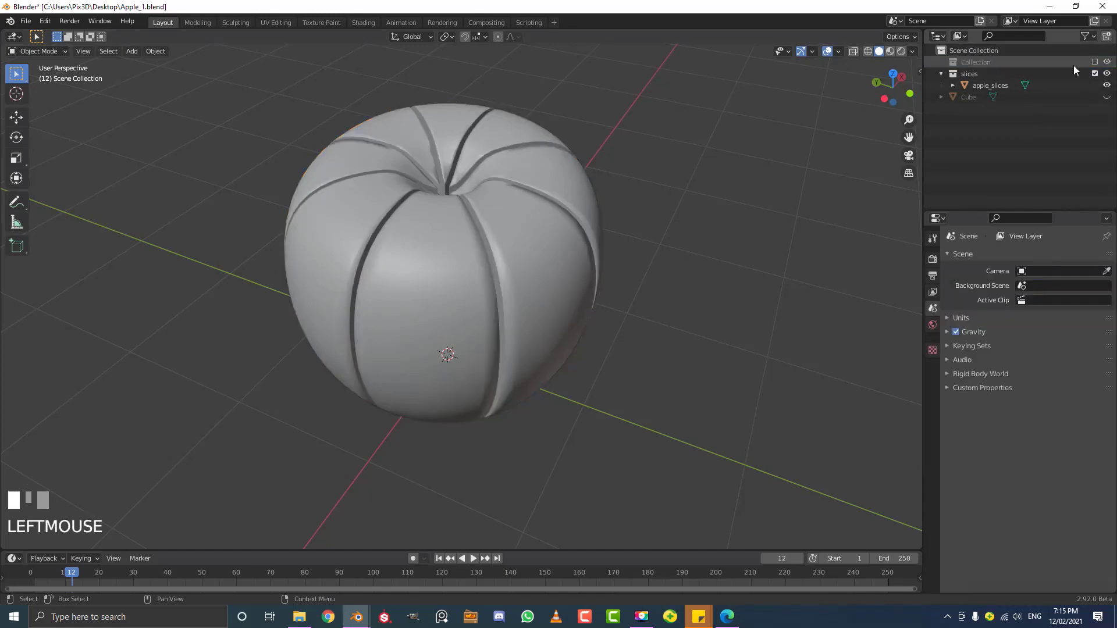
middle_drag(355, 198, 356, 257)
scroll(531, 254, up, 3)
key(KP_7)
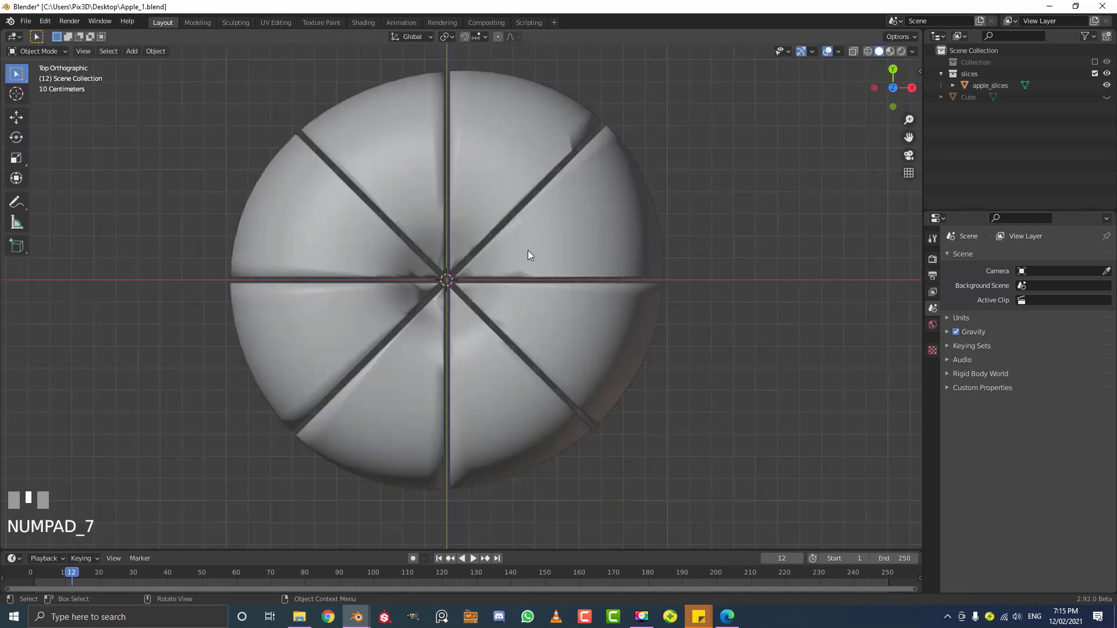
scroll(504, 257, down, 2)
middle_drag(500, 265, 605, 241)
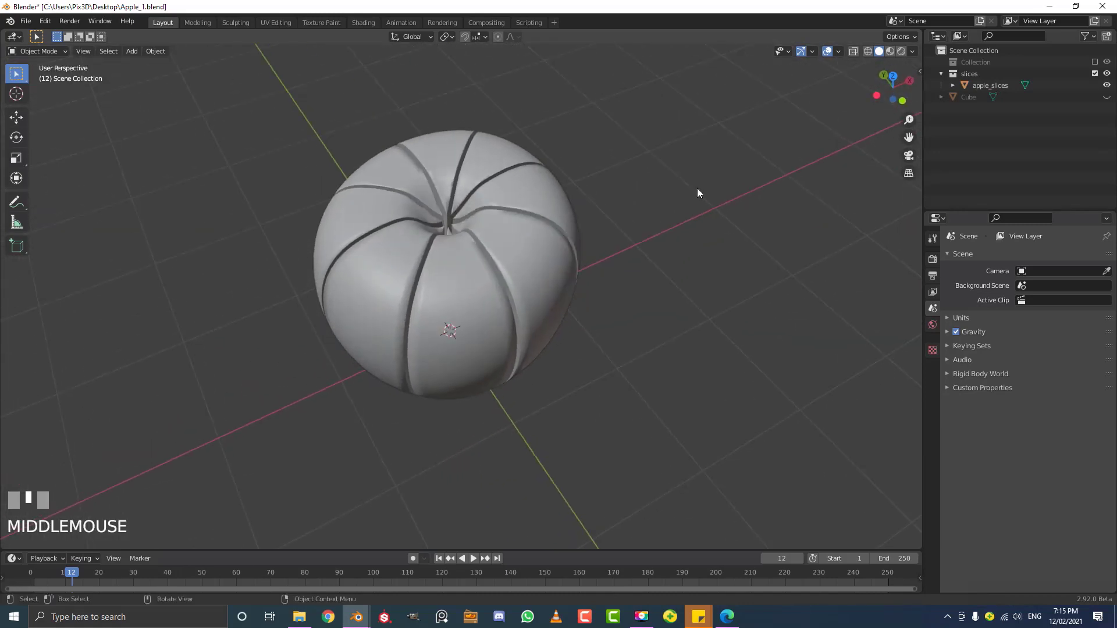
Re-enable the original apple's collection and select all linked geometry of the apple's stem in Edit Mode
click(1095, 62)
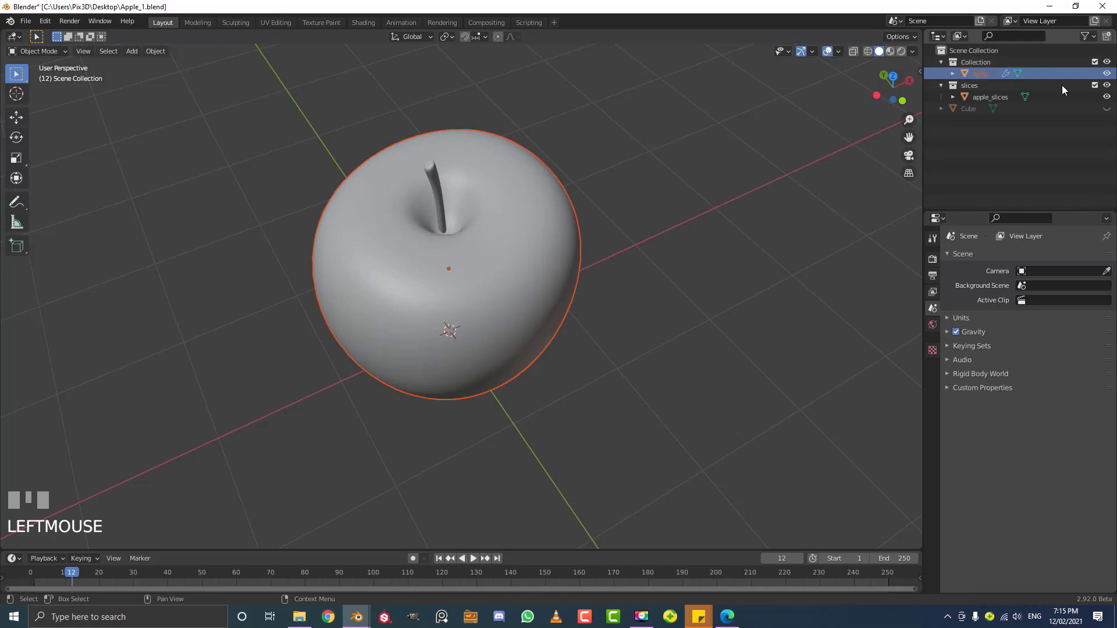
click(989, 75)
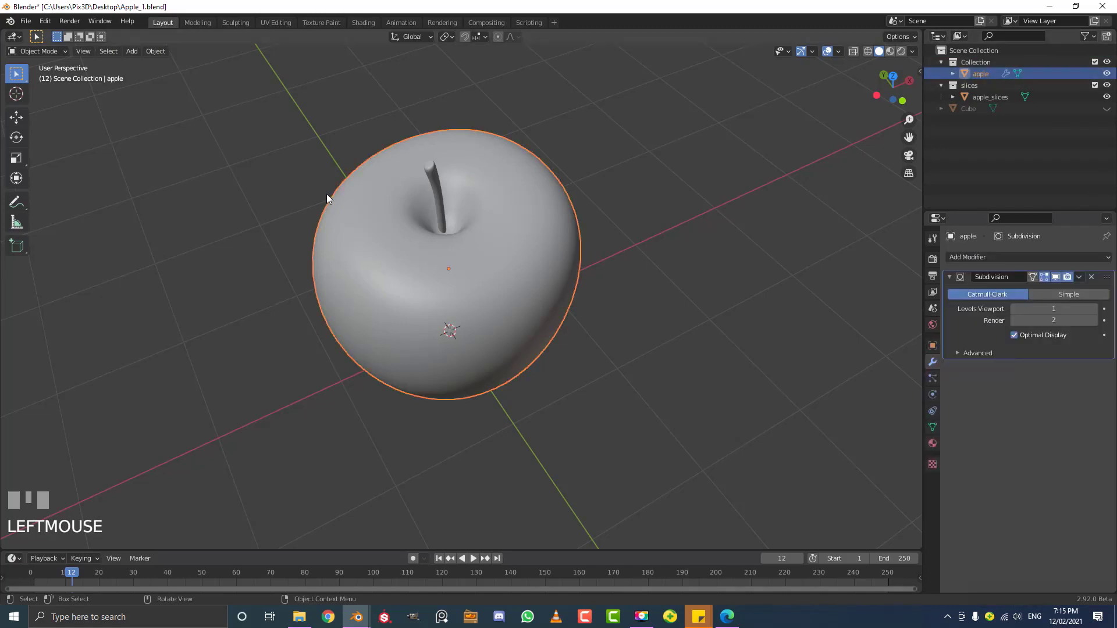
middle_drag(326, 193, 462, 226)
scroll(372, 179, up, 2)
key(Tab)
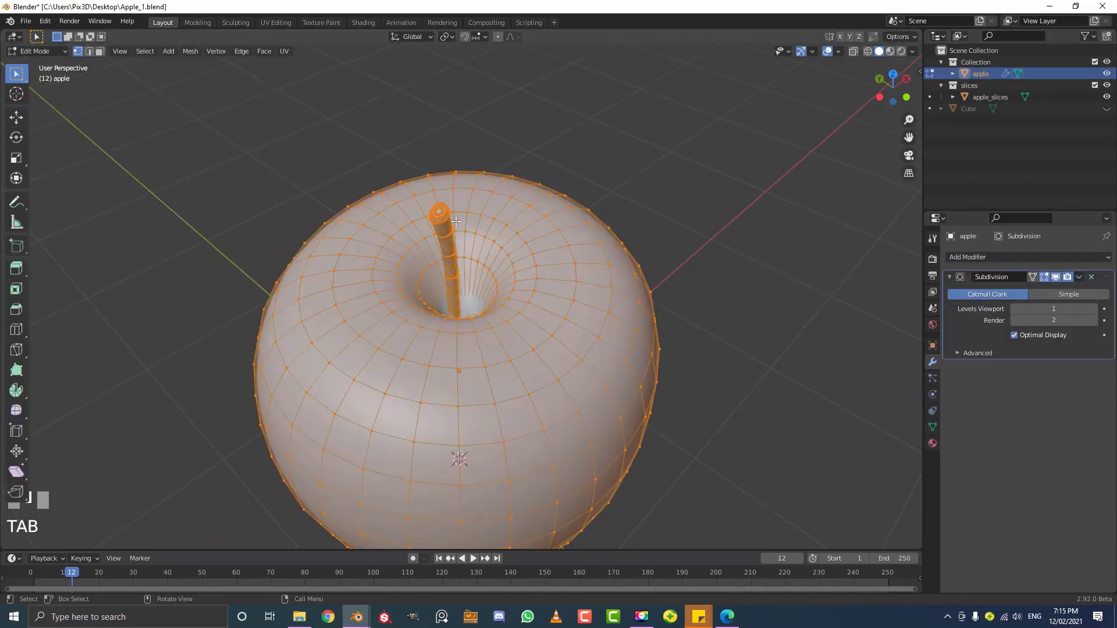
scroll(454, 209, up, 2)
click(438, 170)
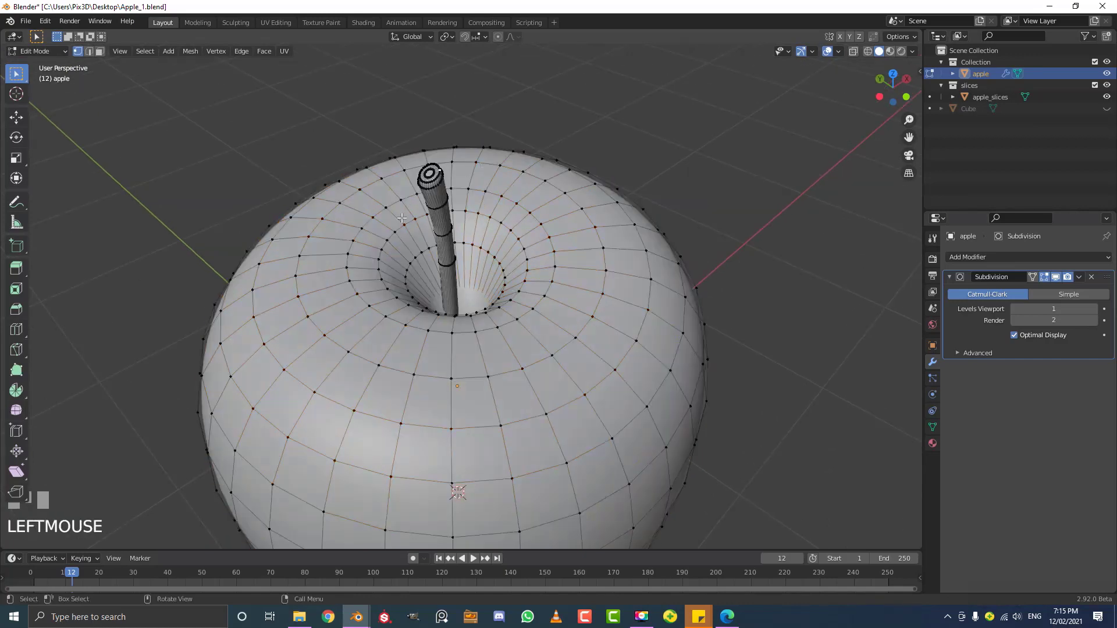
scroll(430, 192, up, 2)
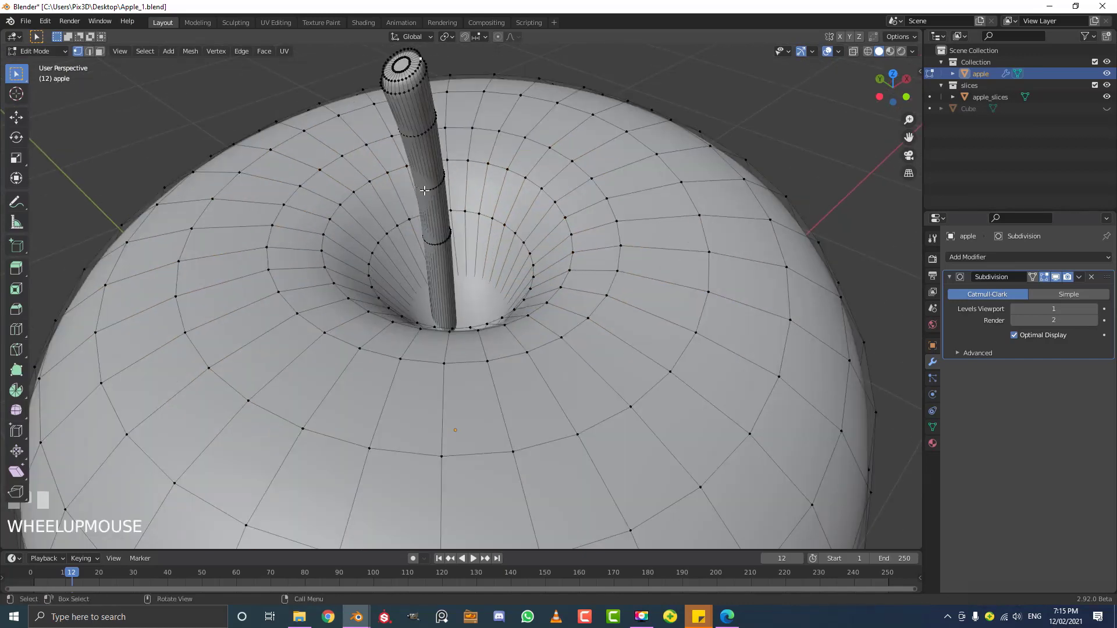
key(ctrl+l)
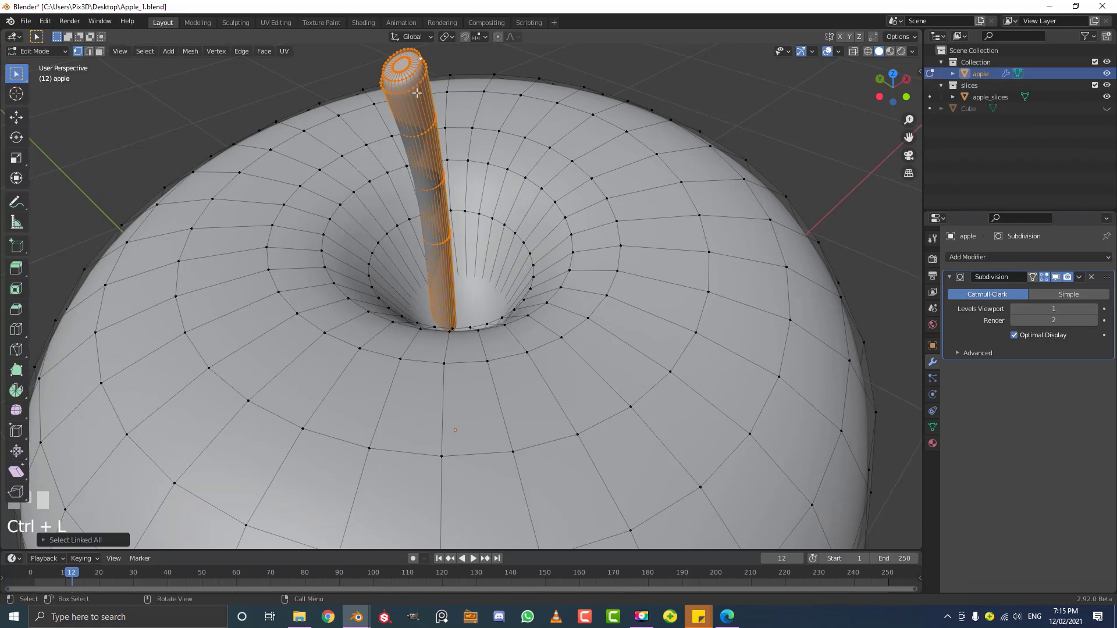
Duplicate the selected stem in place and separate the copy into its own object
scroll(419, 84, down, 2)
key(g)
right_click(468, 117)
scroll(467, 119, up, 1)
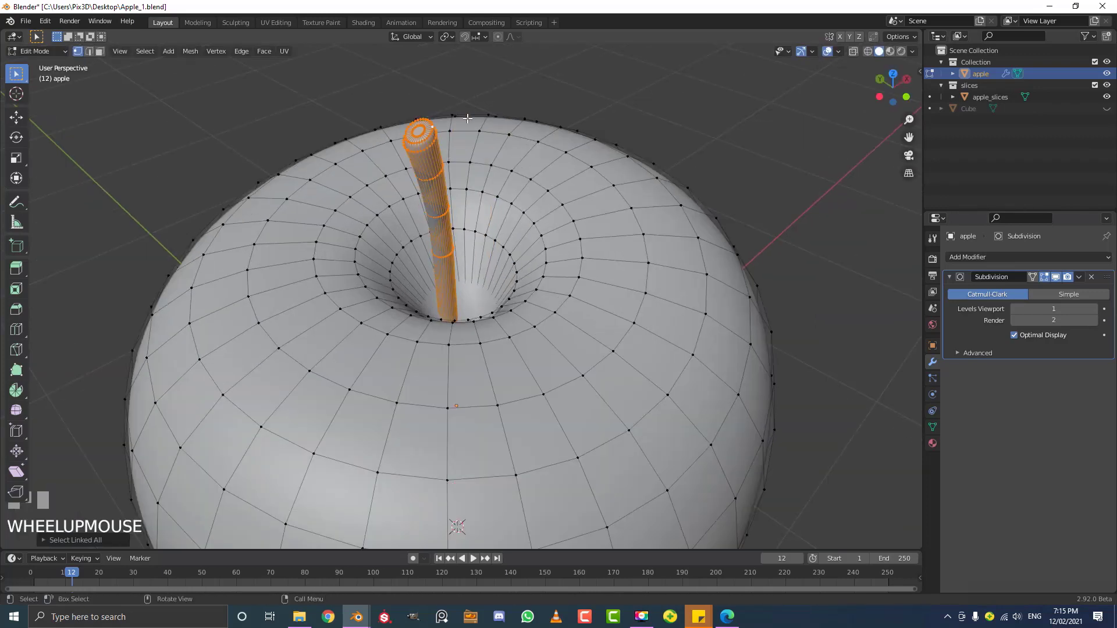
key(shift+d)
right_click(500, 96)
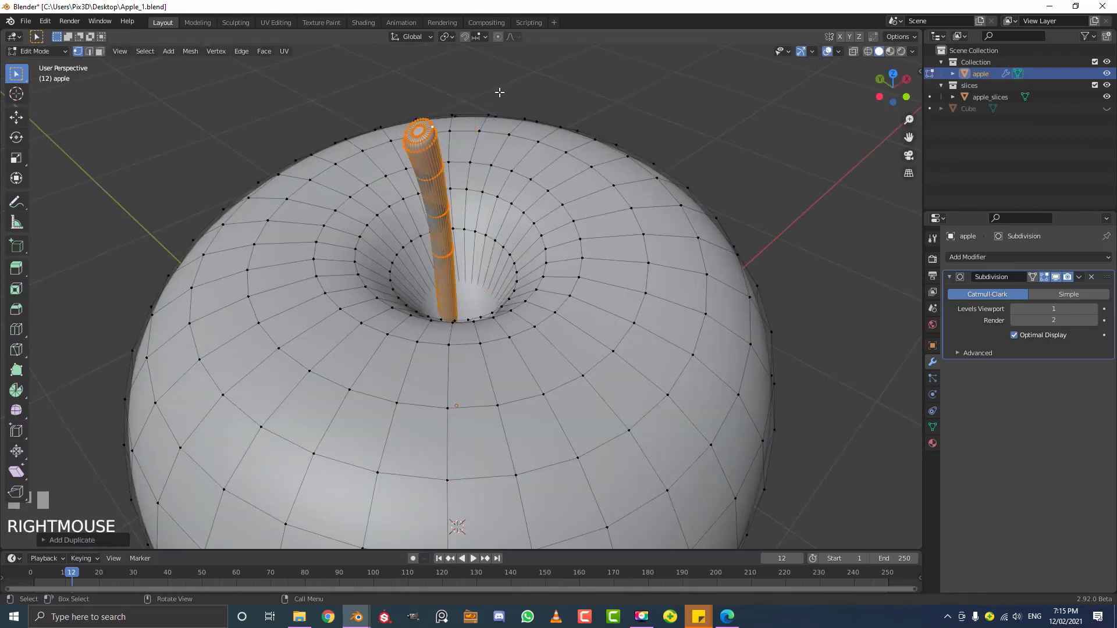
key(p)
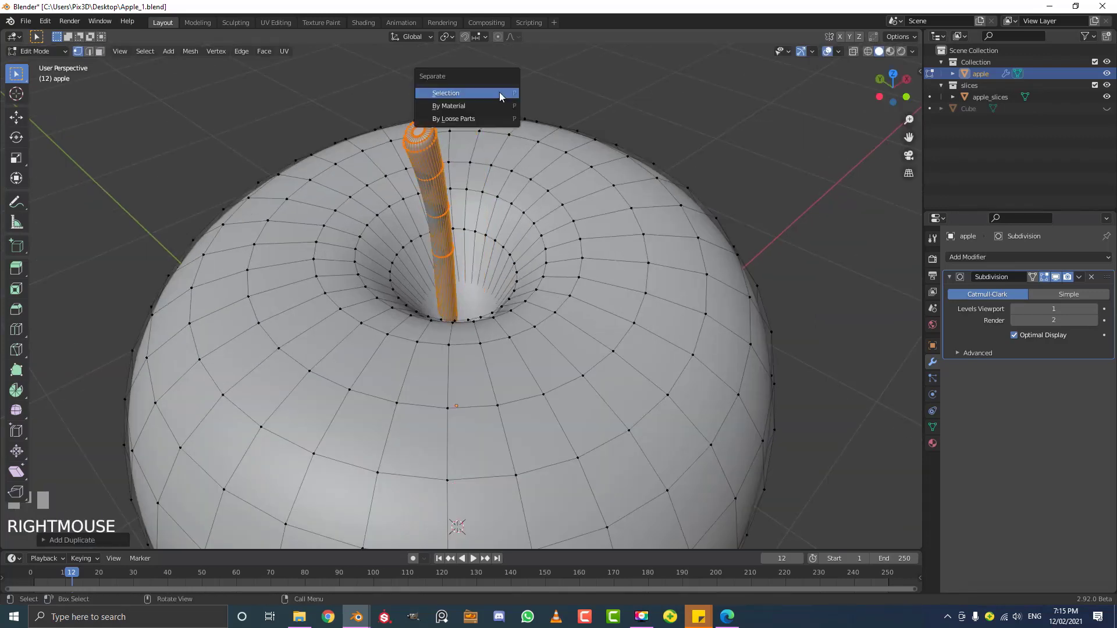
click(445, 94)
key(Tab)
Switch to wireframe, select the separated stem object apple.001, and rename it to stem
scroll(481, 155, down, 5)
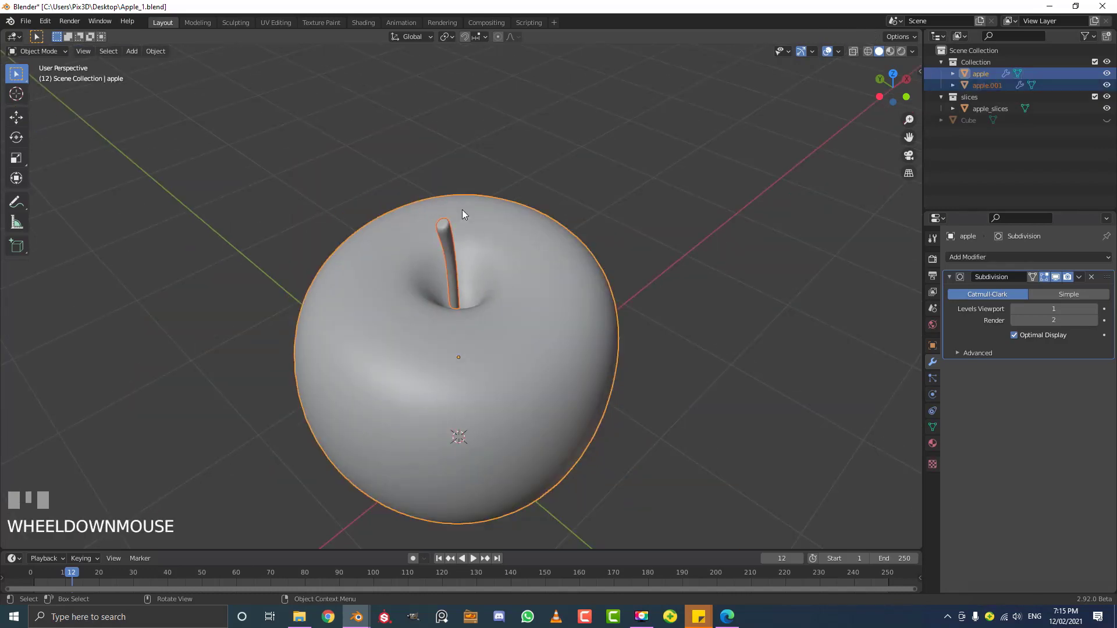
scroll(462, 214, up, 3)
key(z)
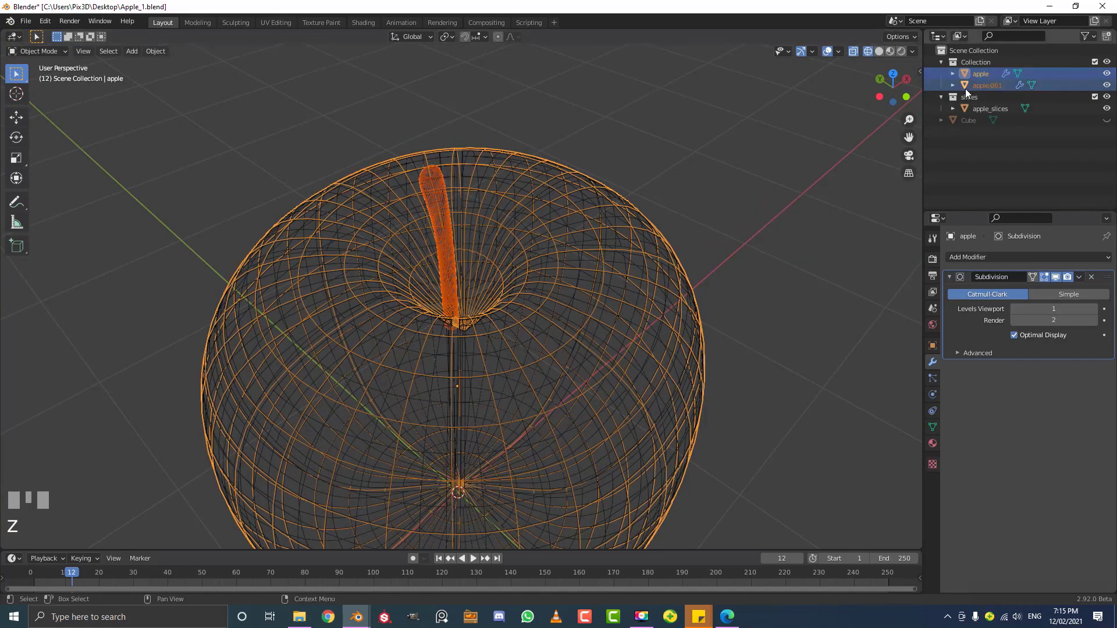
click(997, 85)
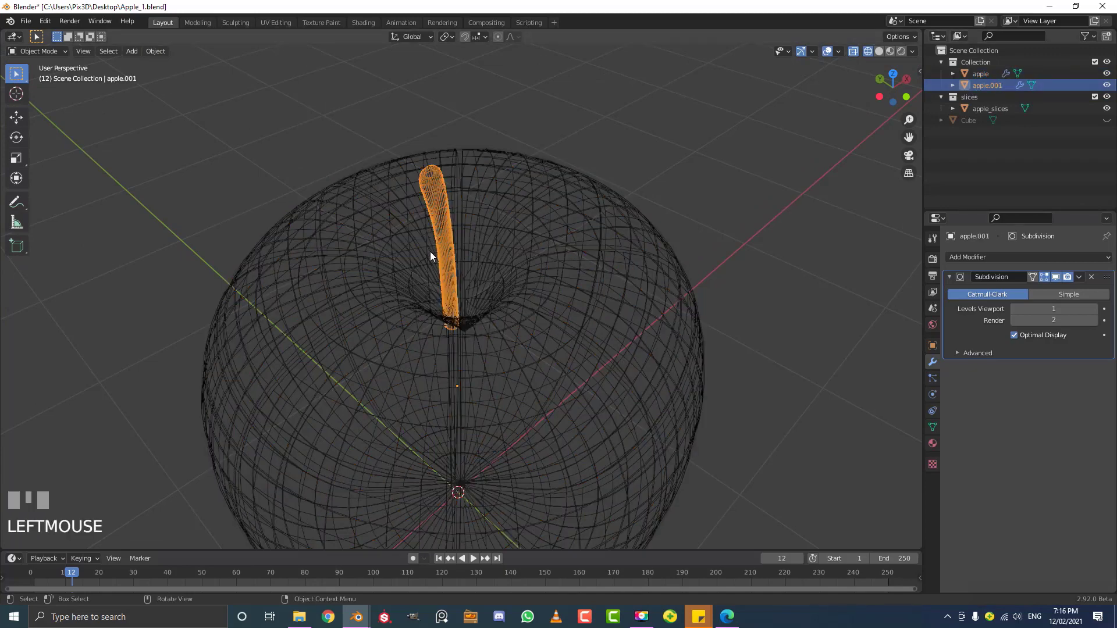
scroll(430, 251, down, 2)
key(g)
right_click(465, 201)
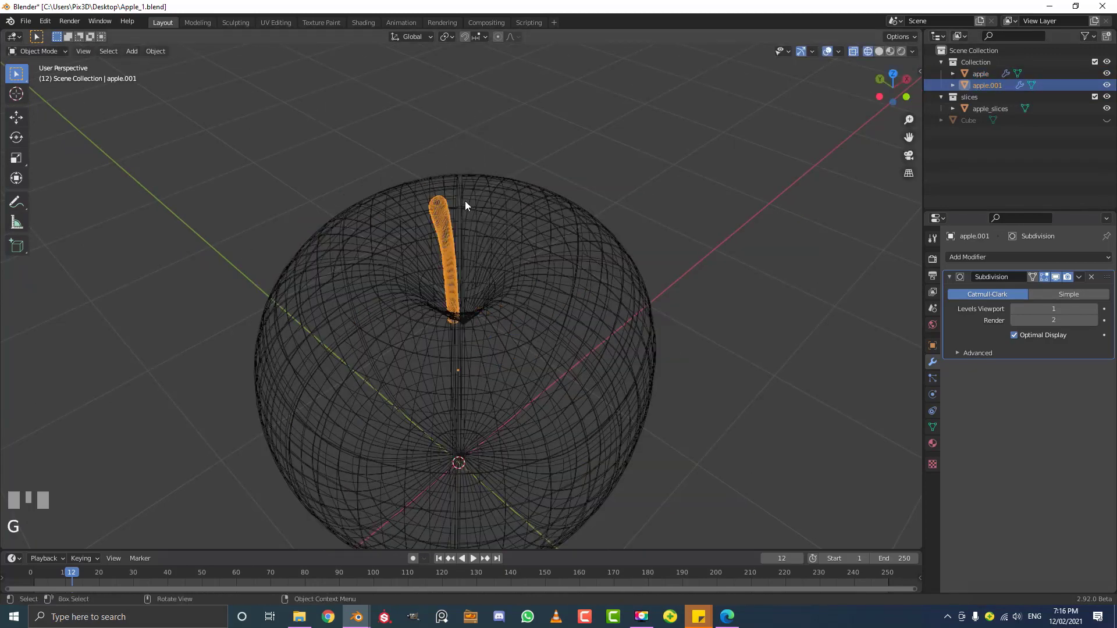
scroll(462, 215, up, 2)
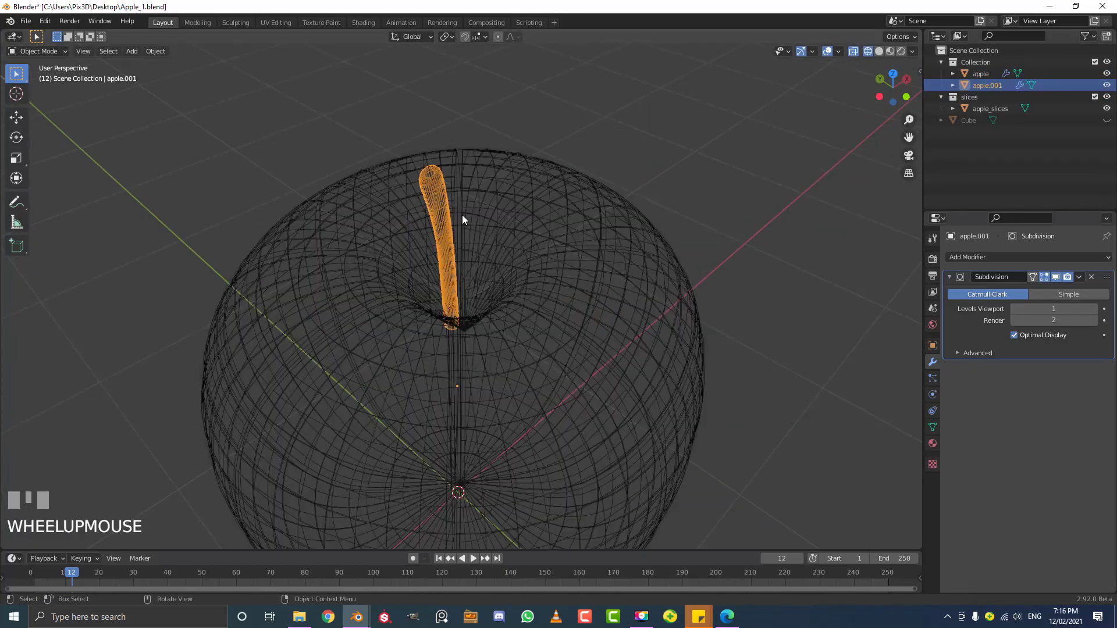
double_click(983, 85)
text(st)
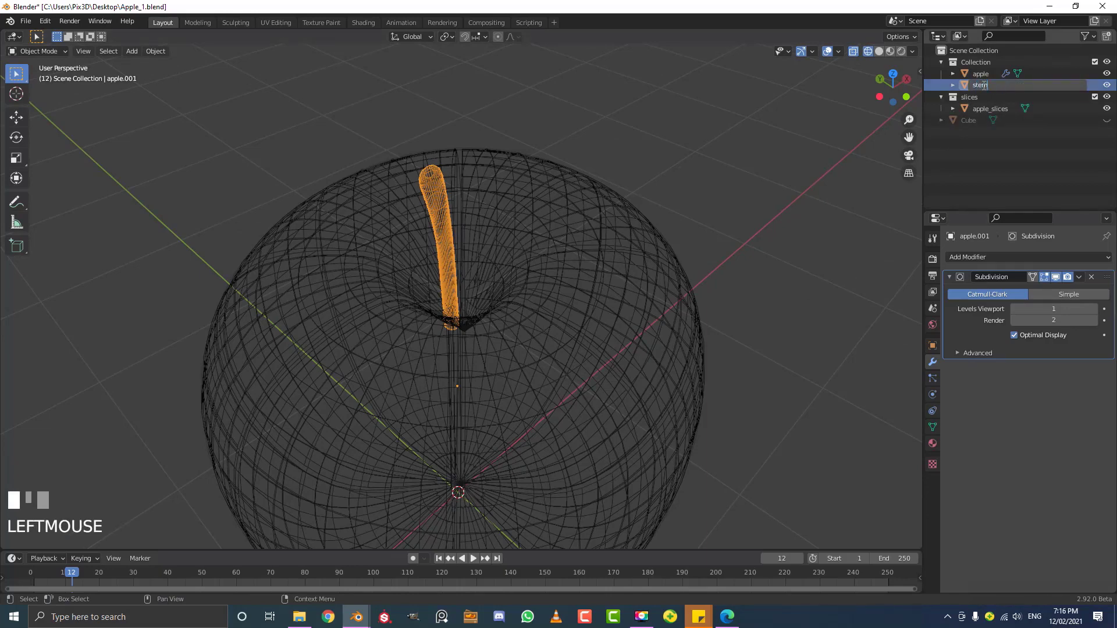
Name the stalk object "stem" and move it into the slices collection
text(em)
key(Return)
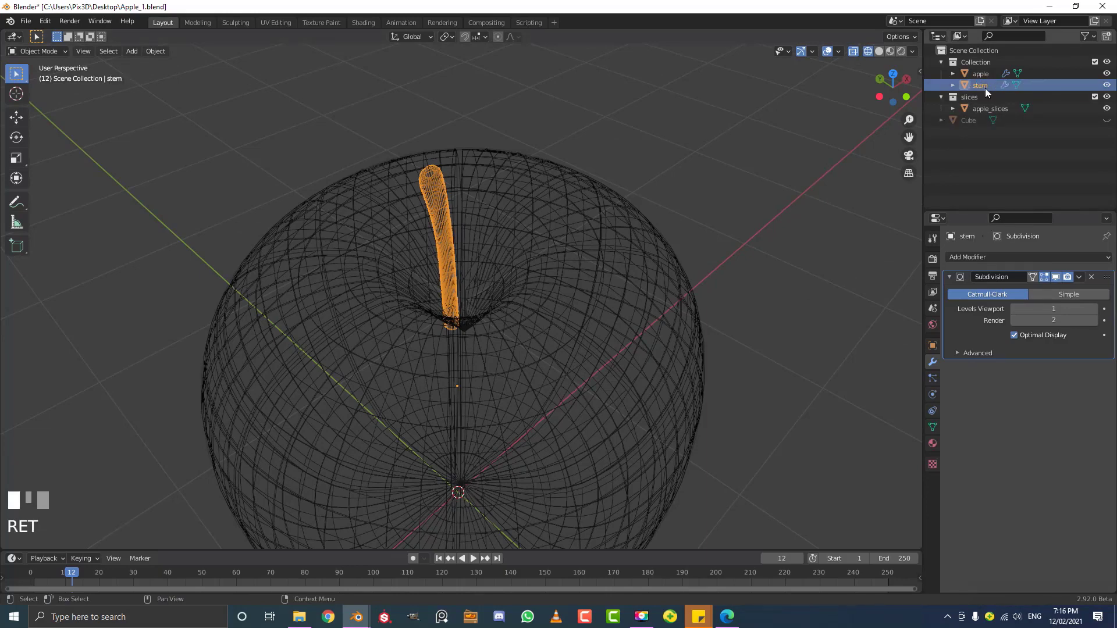
mouse_move(985, 88)
mouse_down()
mouse_move(1010, 81)
mouse_move(979, 100)
mouse_move(958, 92)
mouse_move(978, 96)
mouse_up()
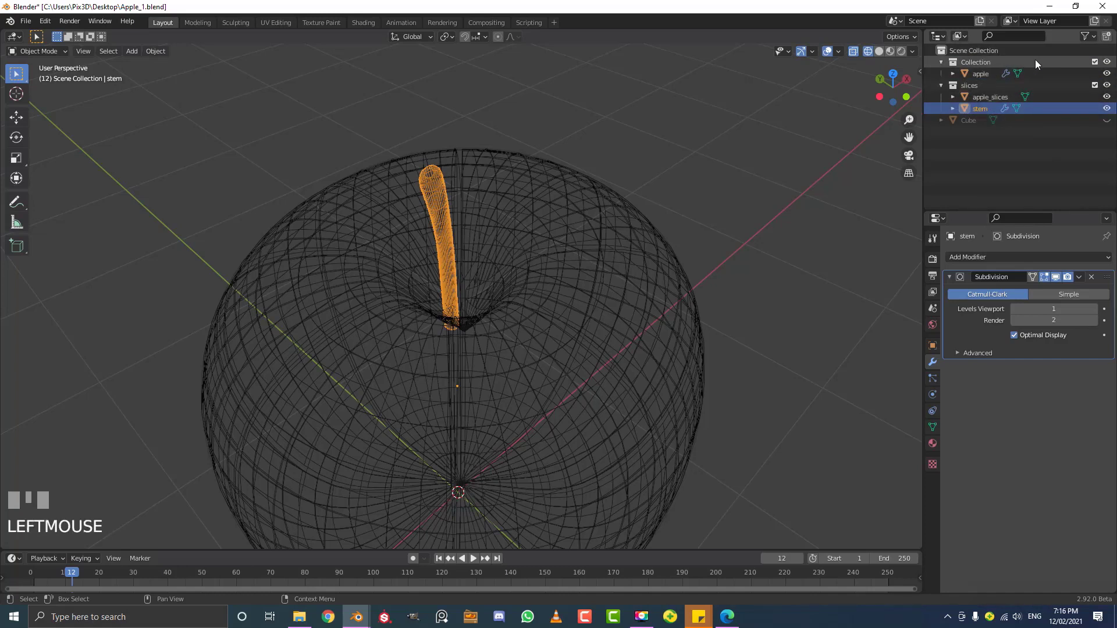
Exclude the original apple's collection from the view layer, select the stem and switch the viewport to solid shading
click(1093, 63)
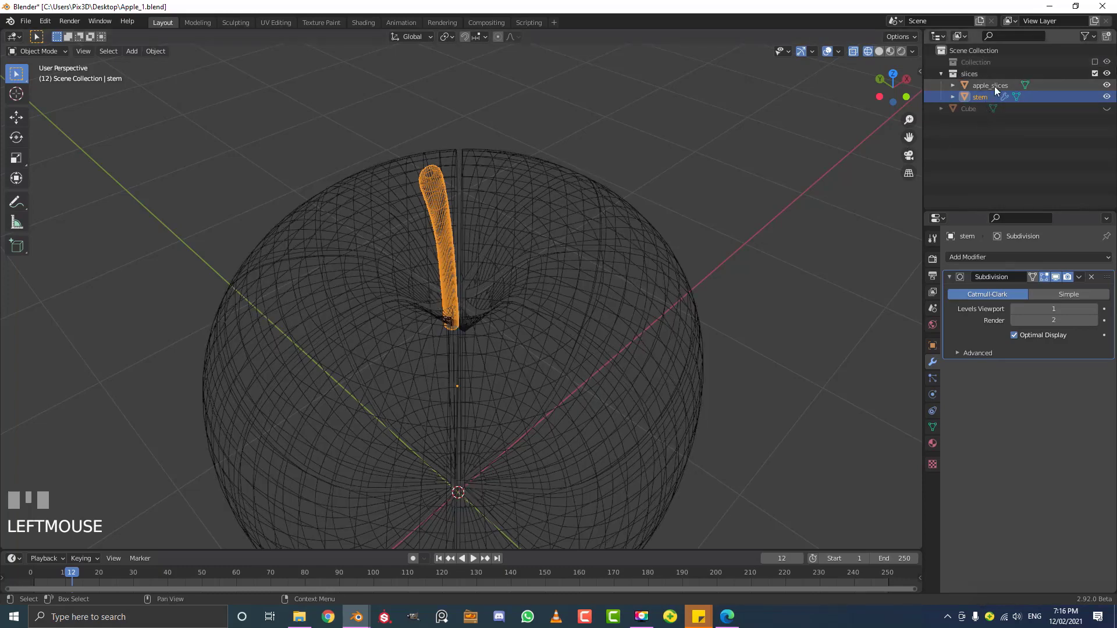
click(592, 248)
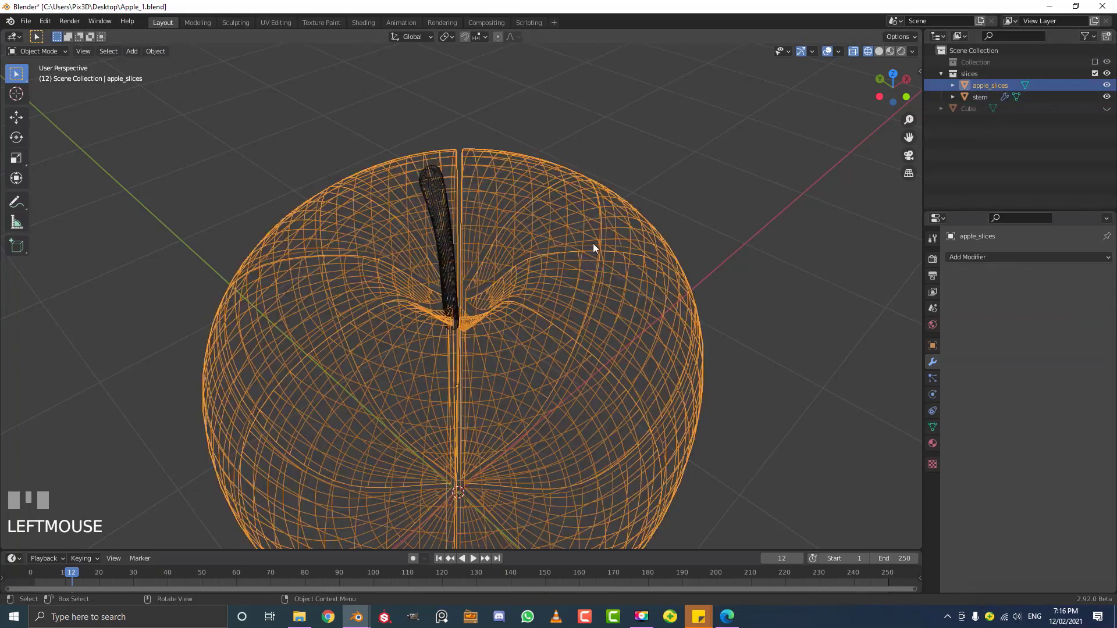
click(444, 202)
scroll(481, 235, down, 3)
key(z)
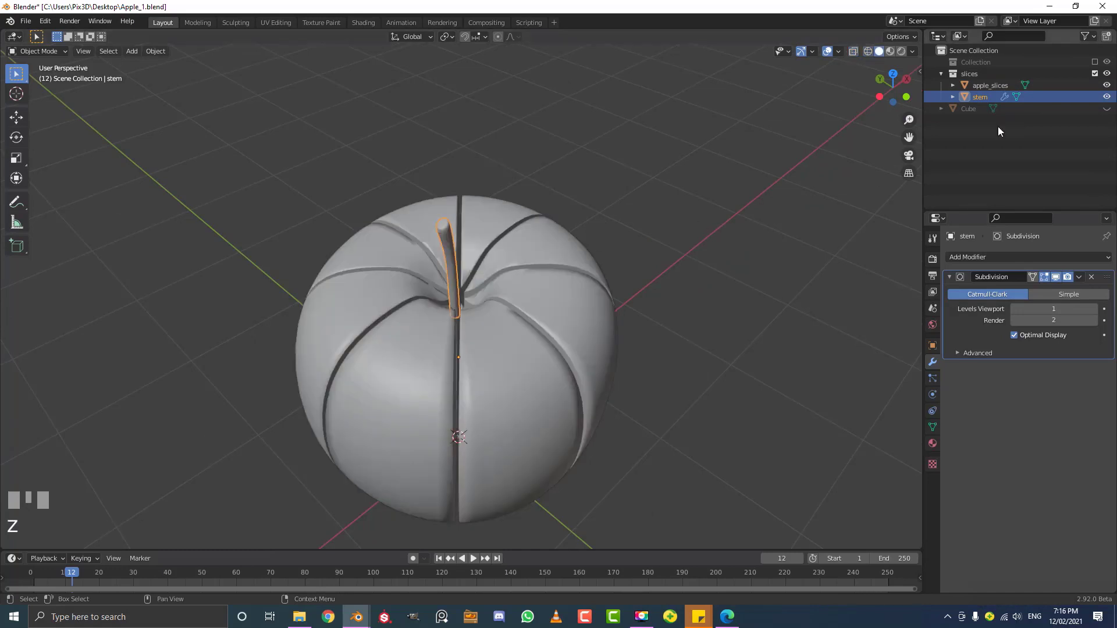
In Edit Mode on apple_slices, set the apple_slin material's viewport display colour to salmon red, hue 0.020, saturation 0.773, value 0.800
click(997, 85)
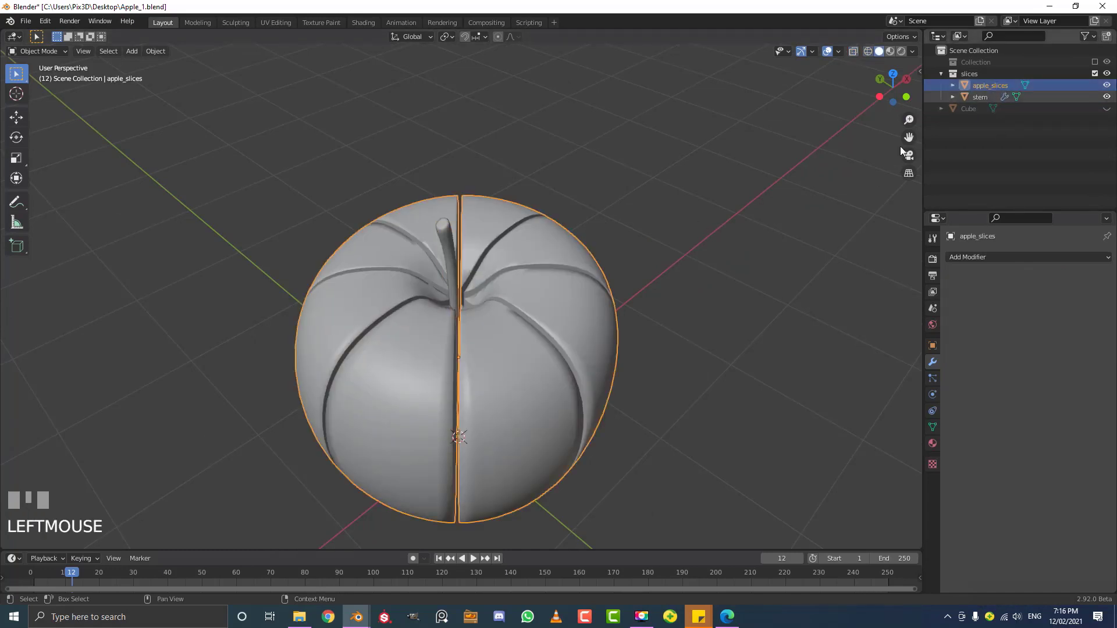
middle_drag(639, 250, 470, 341)
scroll(496, 315, up, 3)
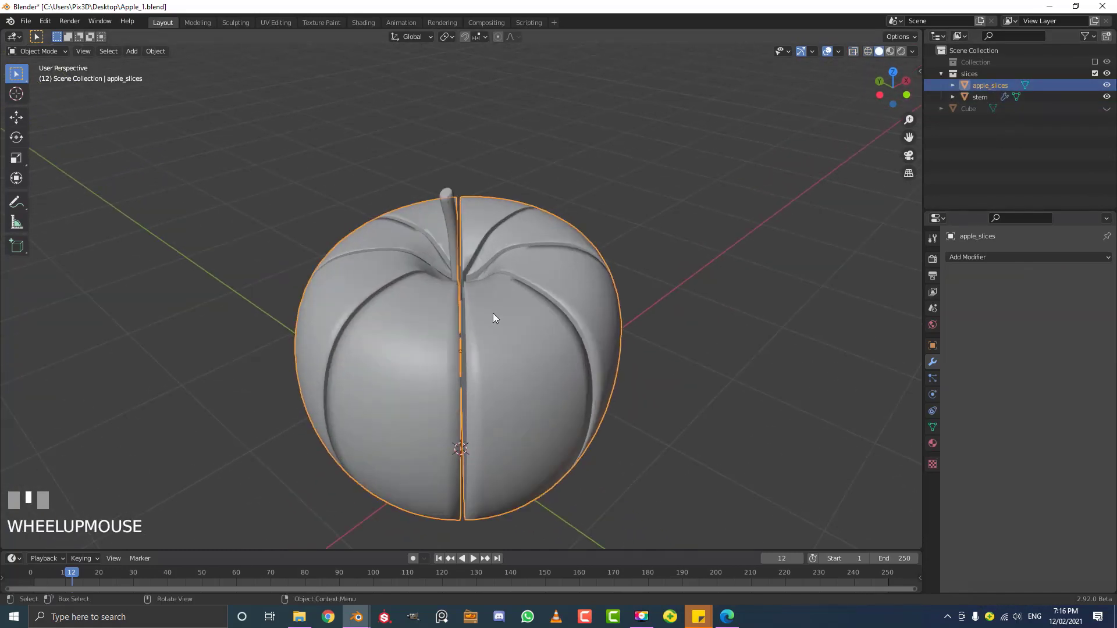
key(Tab)
click(933, 445)
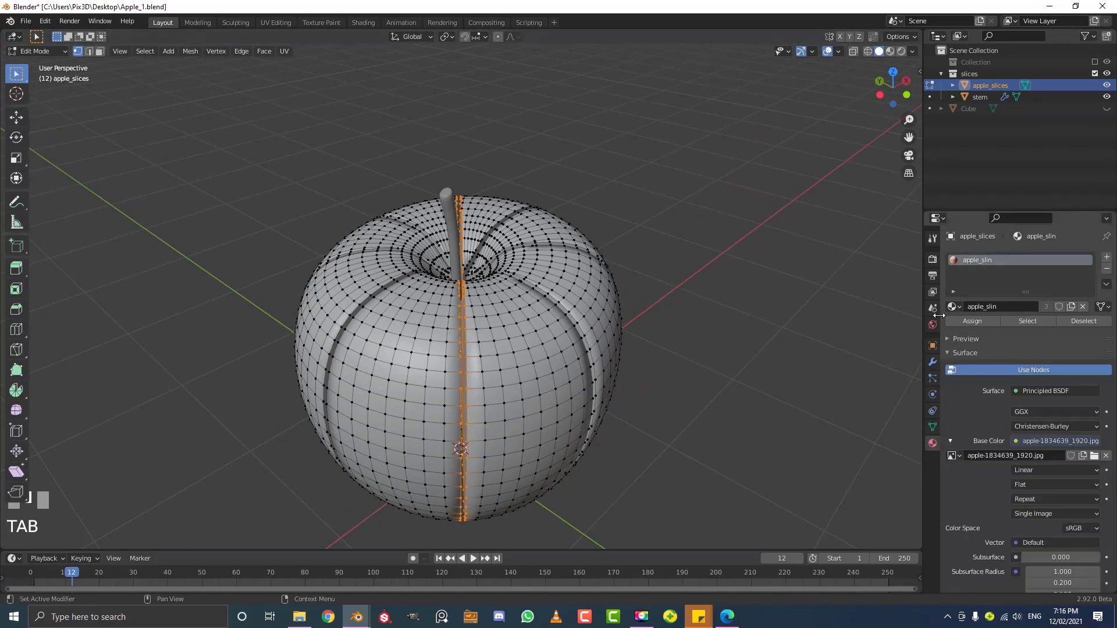
click(963, 353)
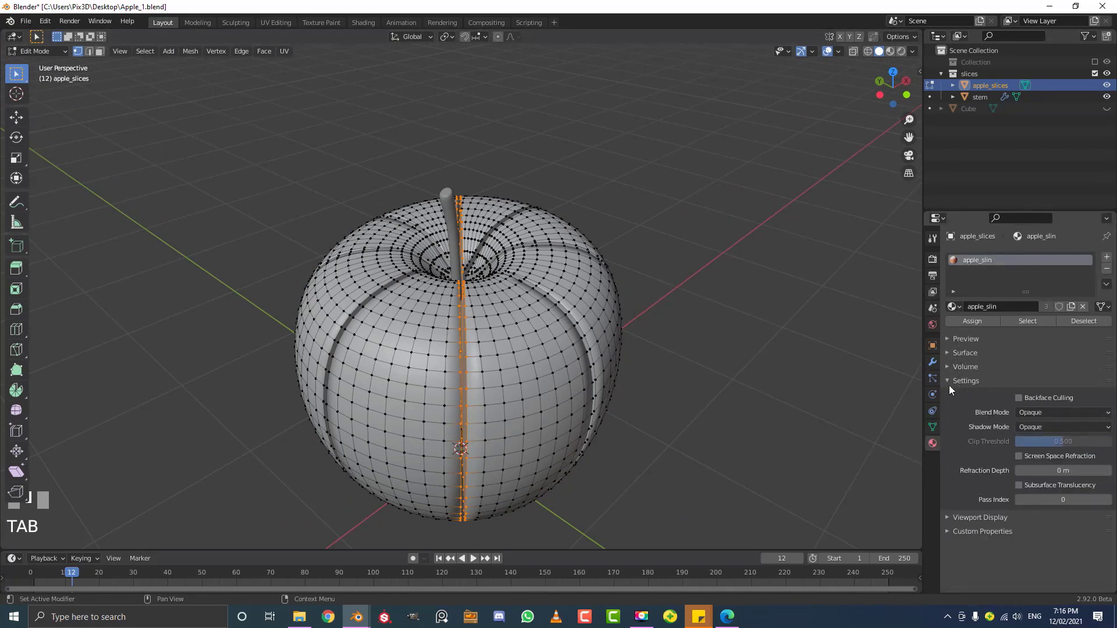
click(958, 516)
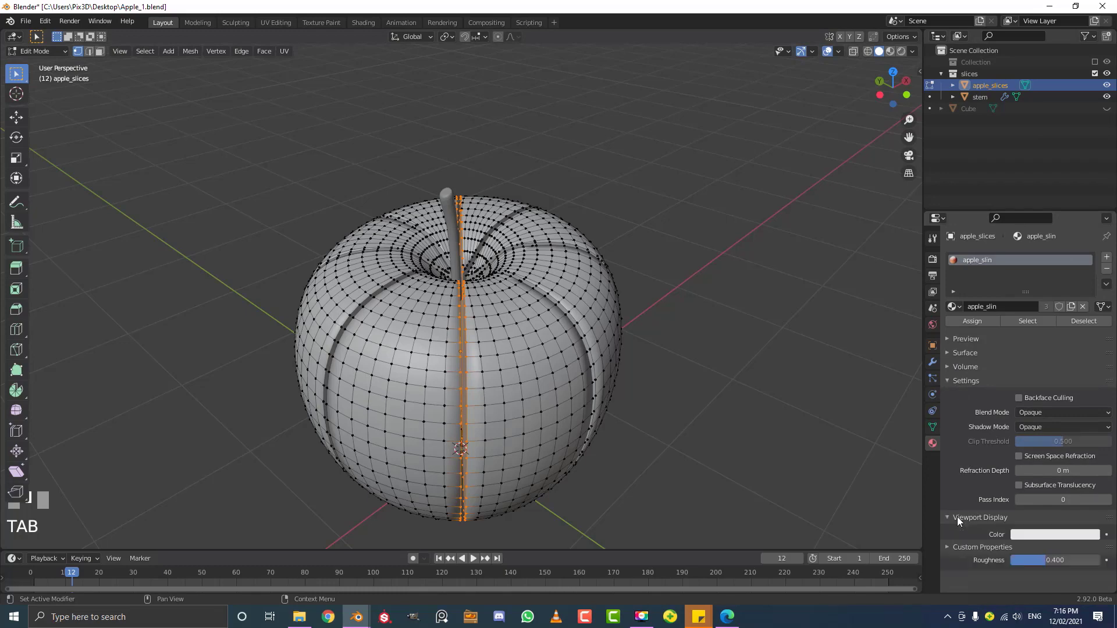
click(1019, 535)
drag(1043, 438, 1035, 431)
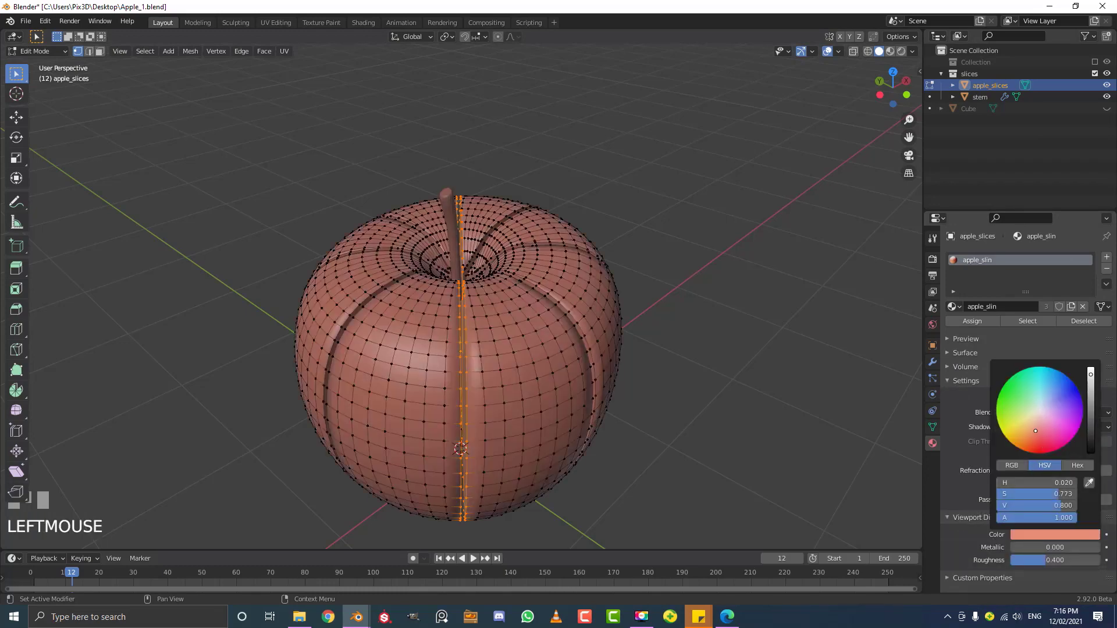
Add a second material slot to apple_slices with a new material named "apple inner"
middle_drag(550, 284, 563, 266)
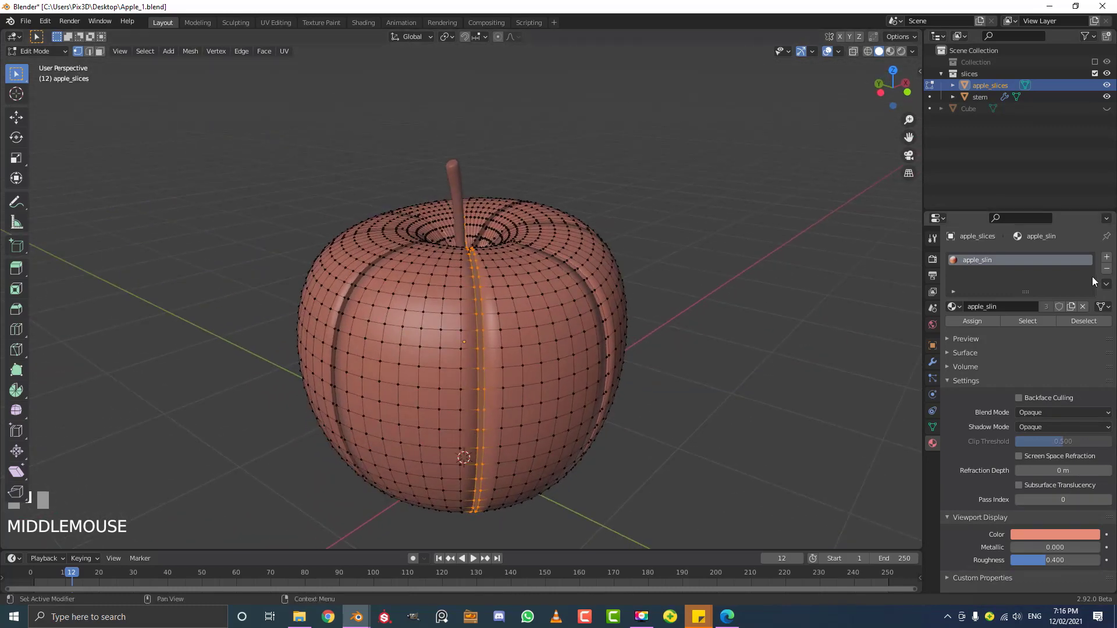
click(1107, 258)
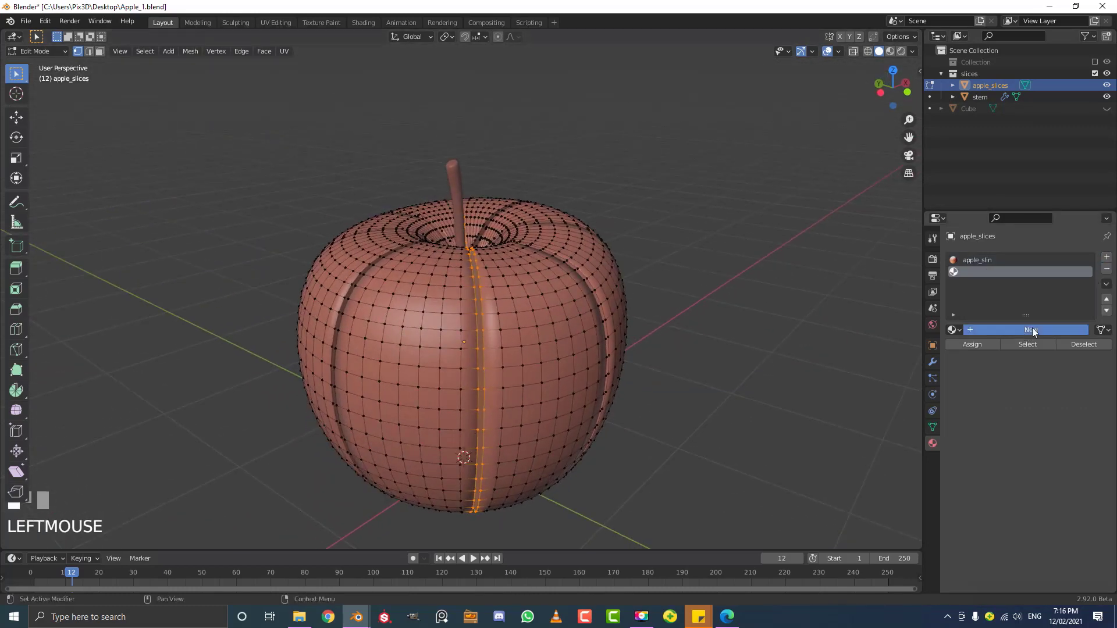
click(1032, 328)
click(985, 329)
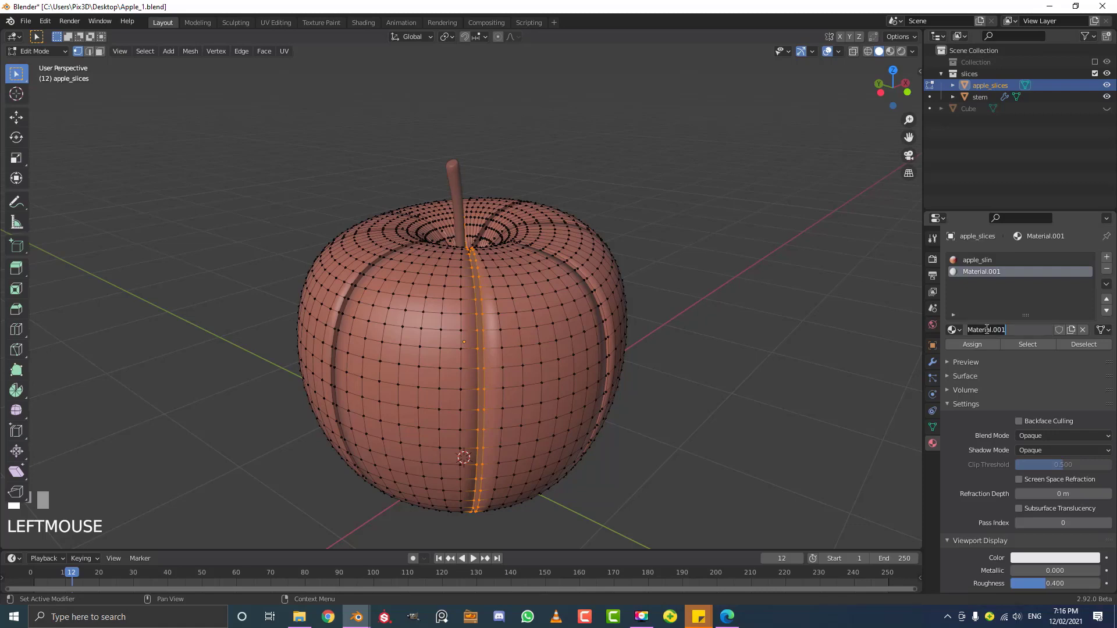
text(appe)
text(e inner)
key(Return)
Switch to face selection and select one inner cut face of a slice, checking its extent in wireframe shading
middle_drag(365, 192, 434, 221)
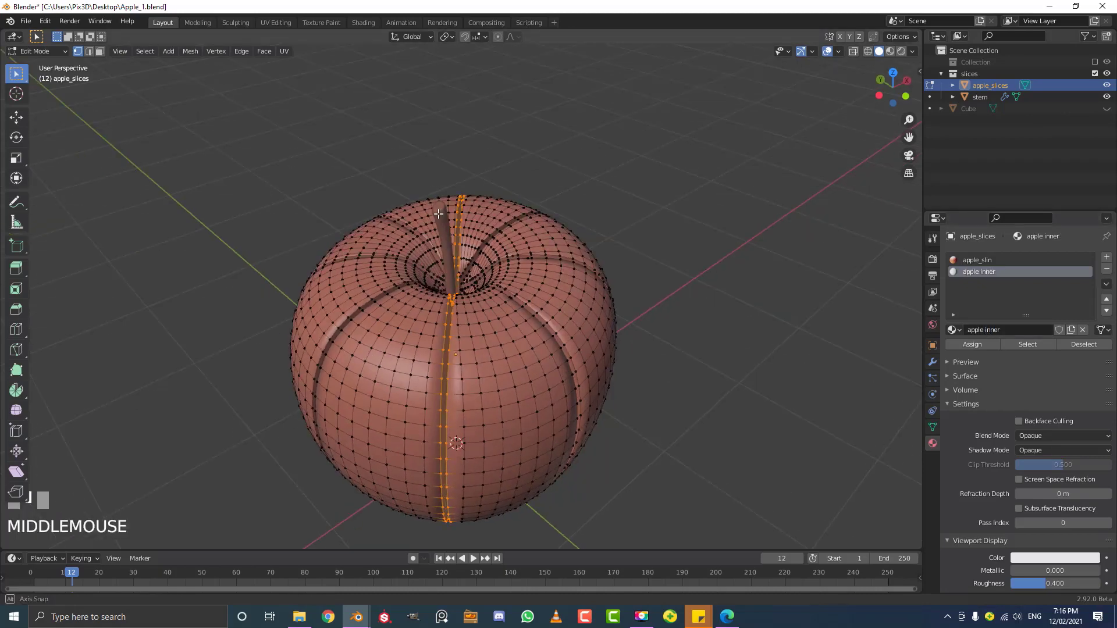
scroll(434, 221, up, 3)
click(100, 52)
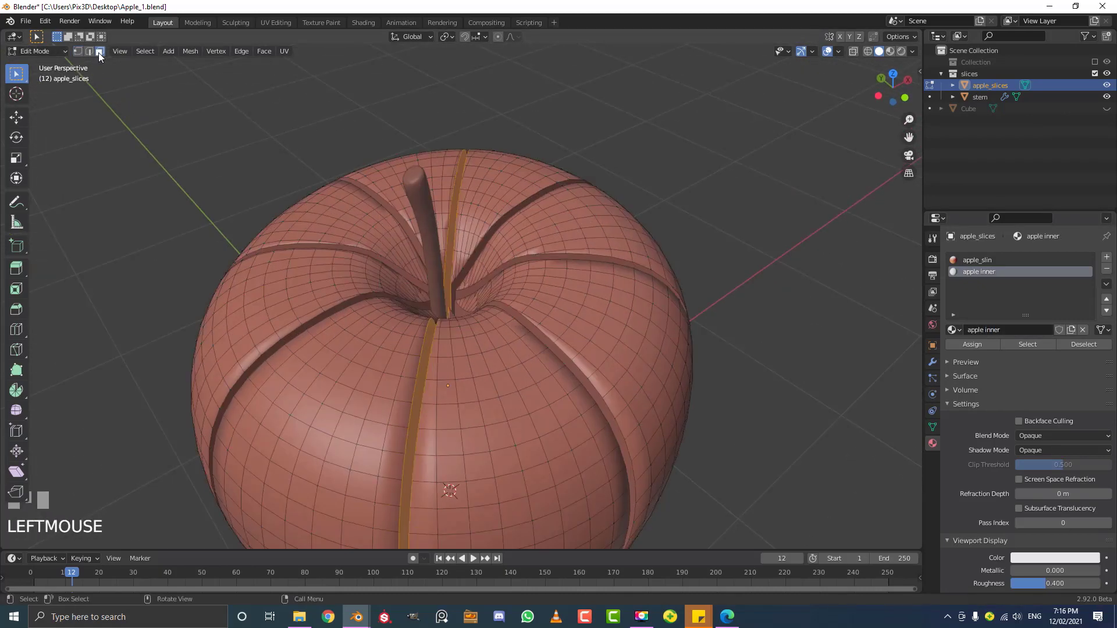
shift+middle_drag(393, 376, 390, 361)
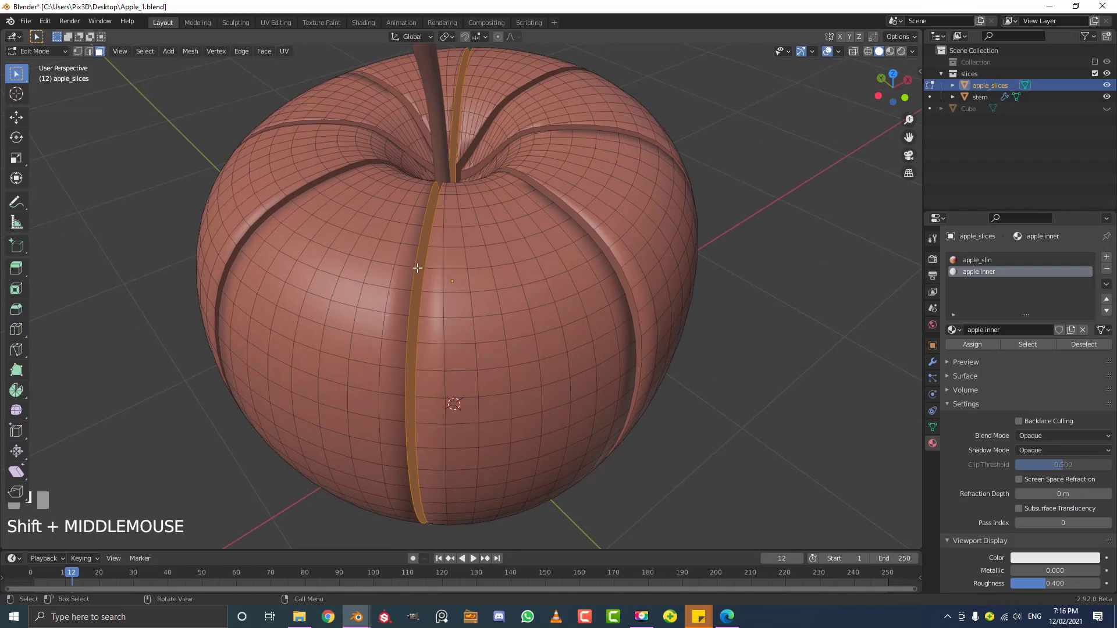
click(417, 268)
scroll(418, 268, up, 1)
middle_drag(417, 268, 445, 265)
key(z)
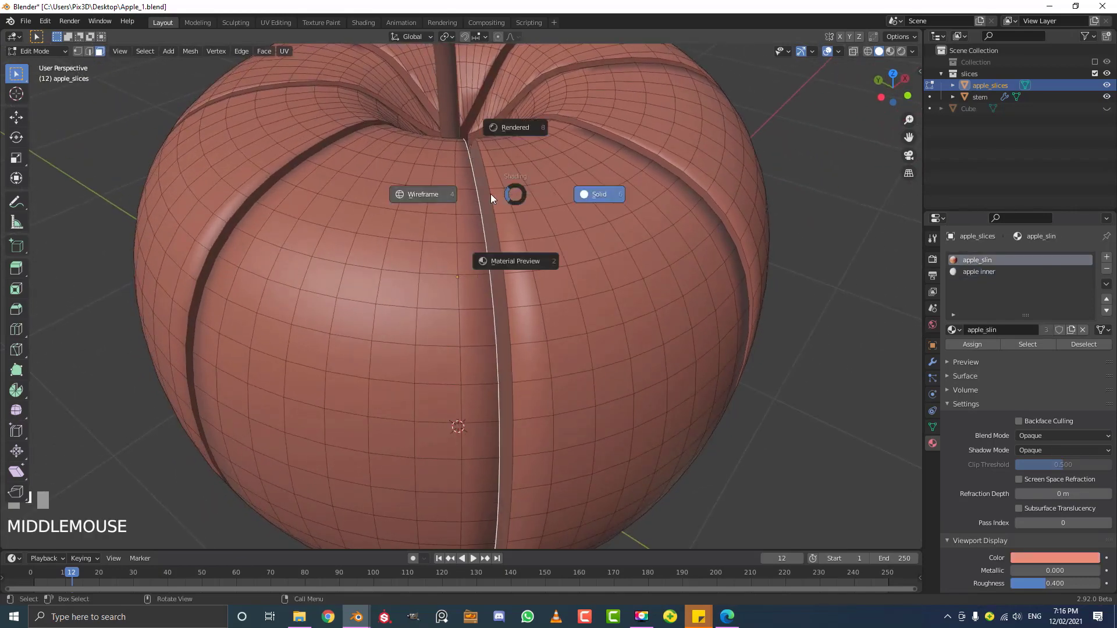
click(466, 208)
key(z)
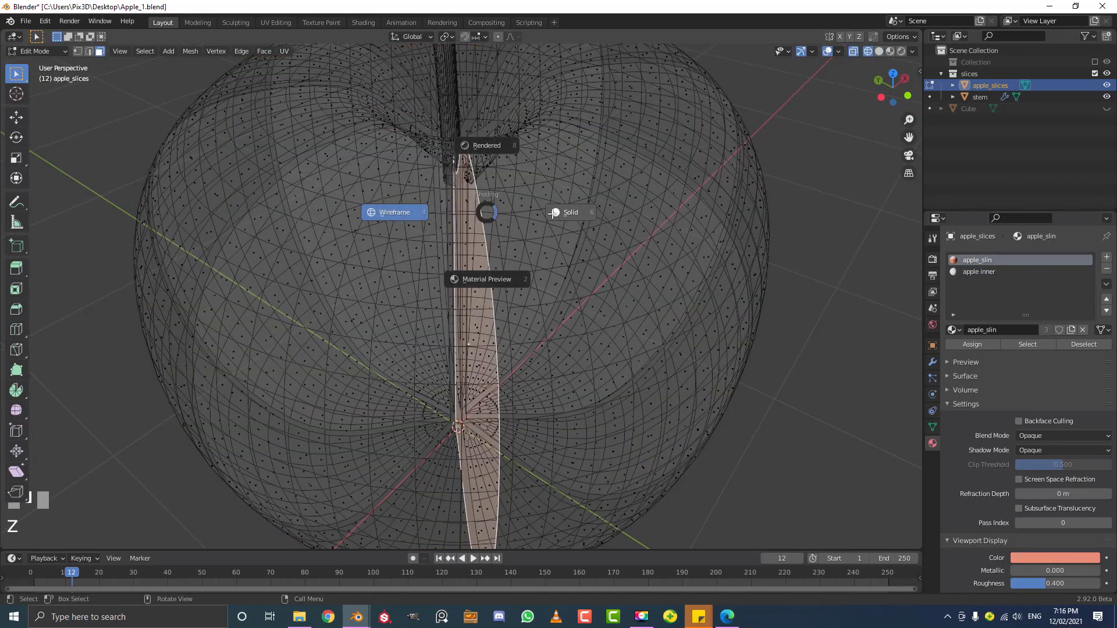
click(552, 213)
Extend the selection to the remaining inner cut faces between the slices all around the apple
middle_drag(492, 219, 417, 196)
shift+click(470, 167)
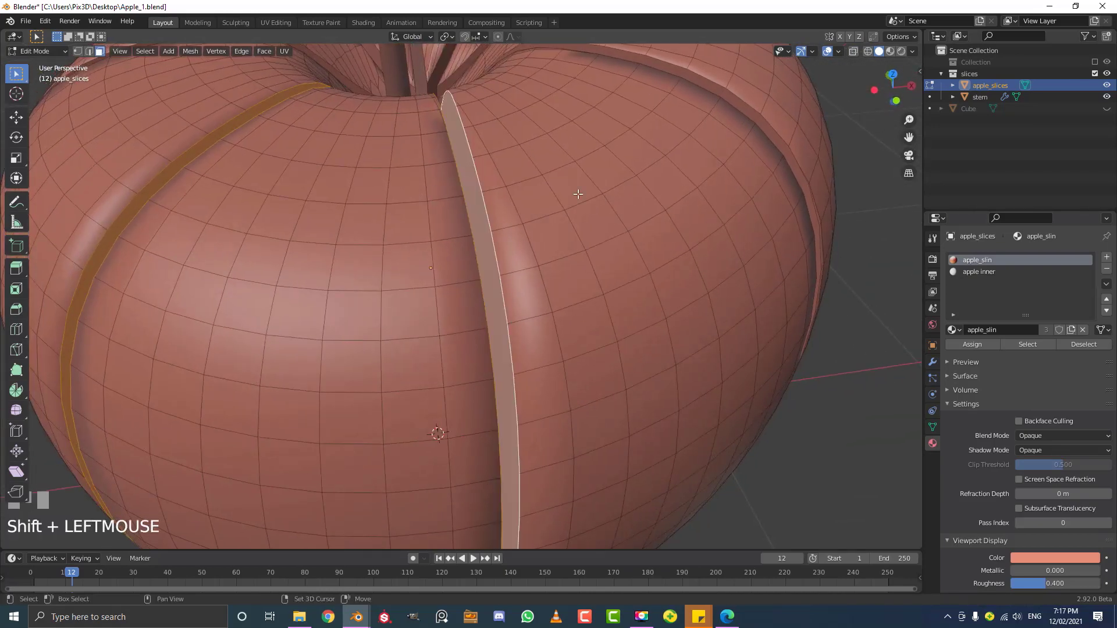
middle_drag(470, 167, 447, 189)
shift+click(391, 195)
shift+click(459, 175)
scroll(516, 174, down, 1)
middle_drag(516, 174, 418, 192)
shift+click(433, 232)
shift+click(482, 222)
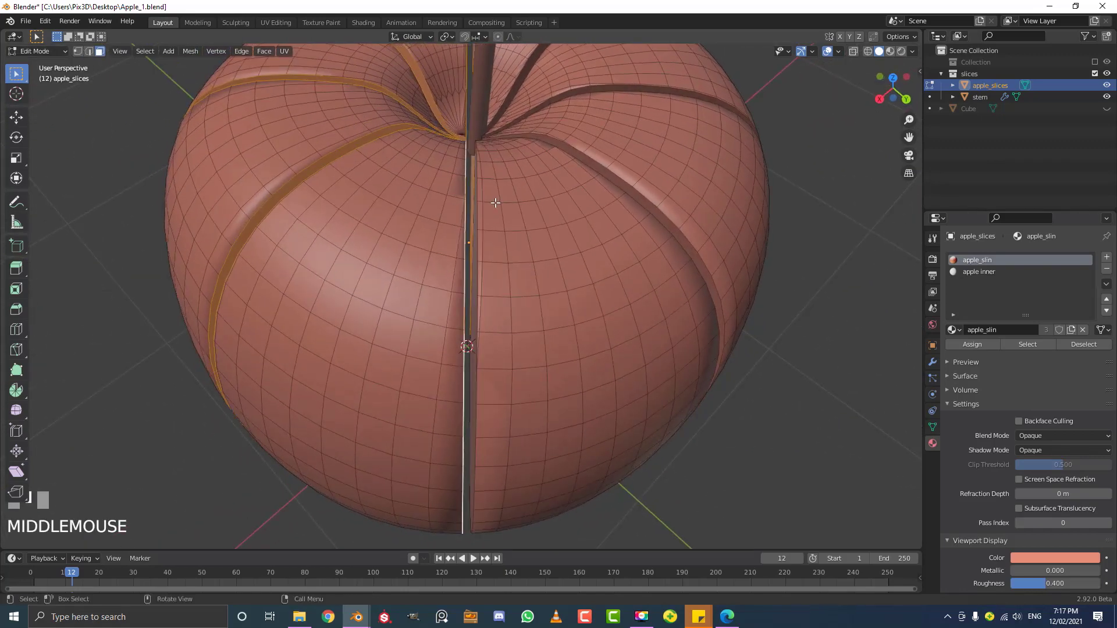
middle_drag(495, 203, 432, 234)
shift+click(494, 201)
shift+click(471, 209)
shift+click(639, 191)
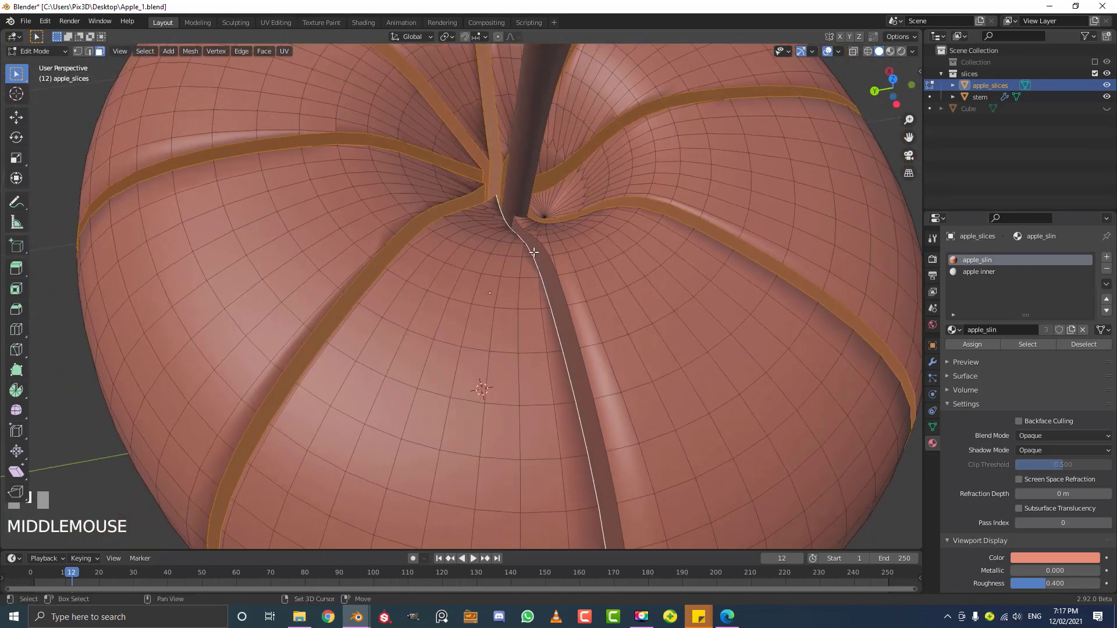
shift+click(541, 253)
Assign the apple inner material to the selected cut faces and return to Object Mode
scroll(530, 302, down, 5)
middle_drag(496, 328, 555, 292)
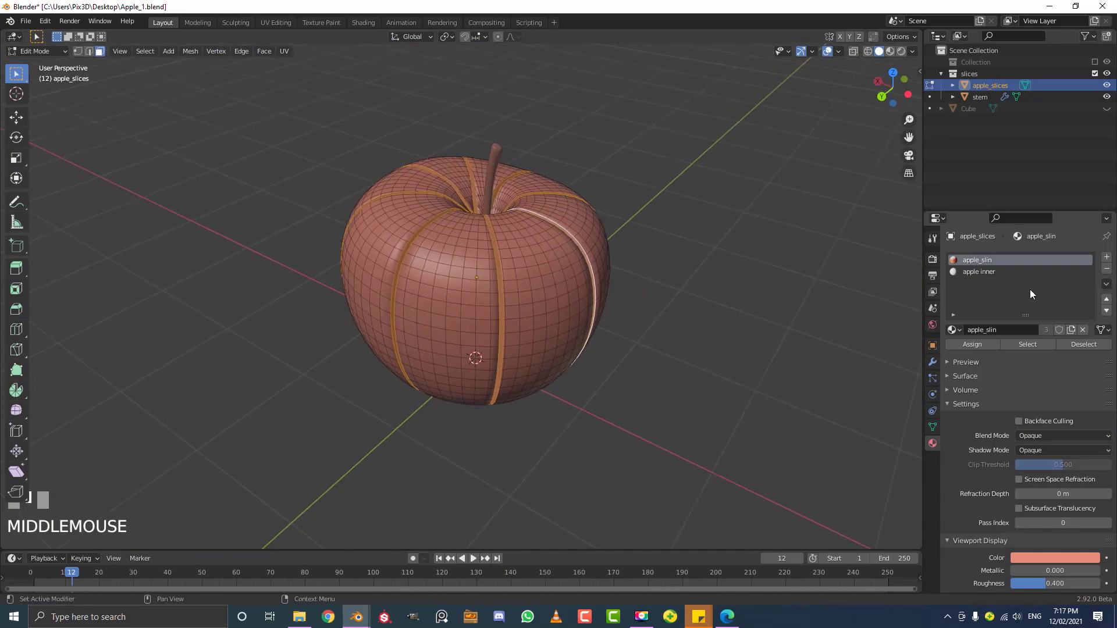
click(978, 272)
click(972, 343)
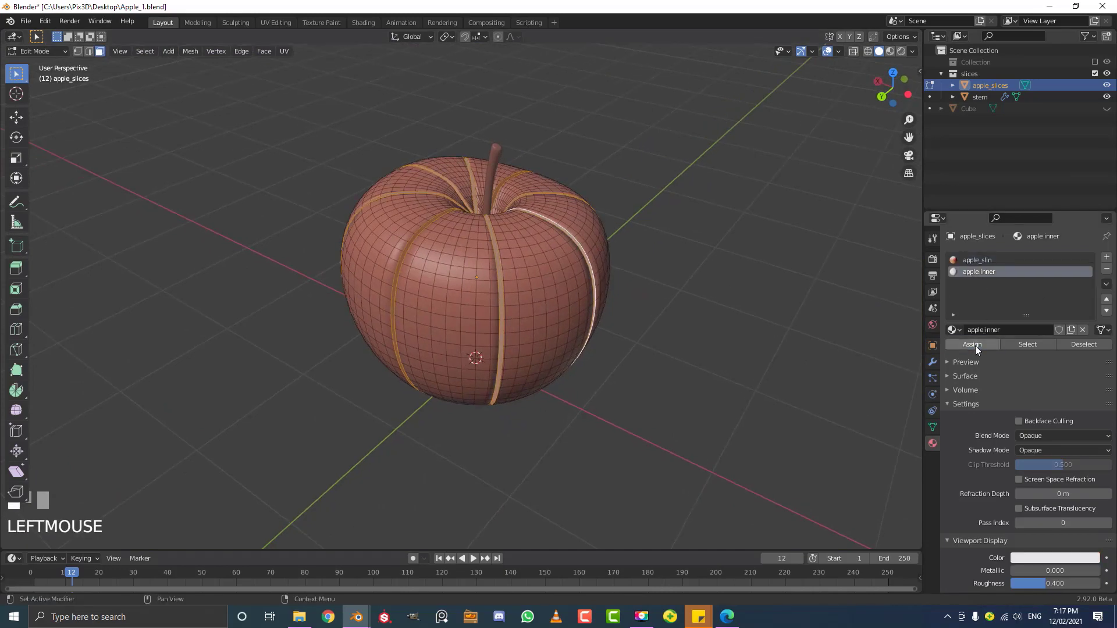
middle_drag(587, 325, 621, 329)
scroll(484, 272, up, 2)
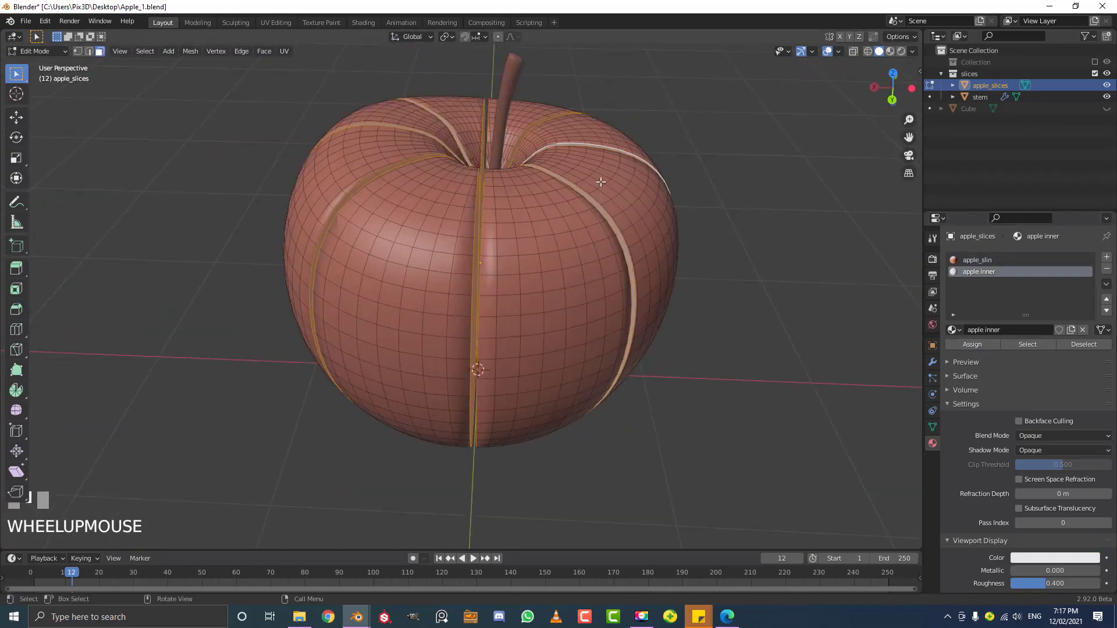
middle_drag(601, 183, 488, 289)
key(Tab)
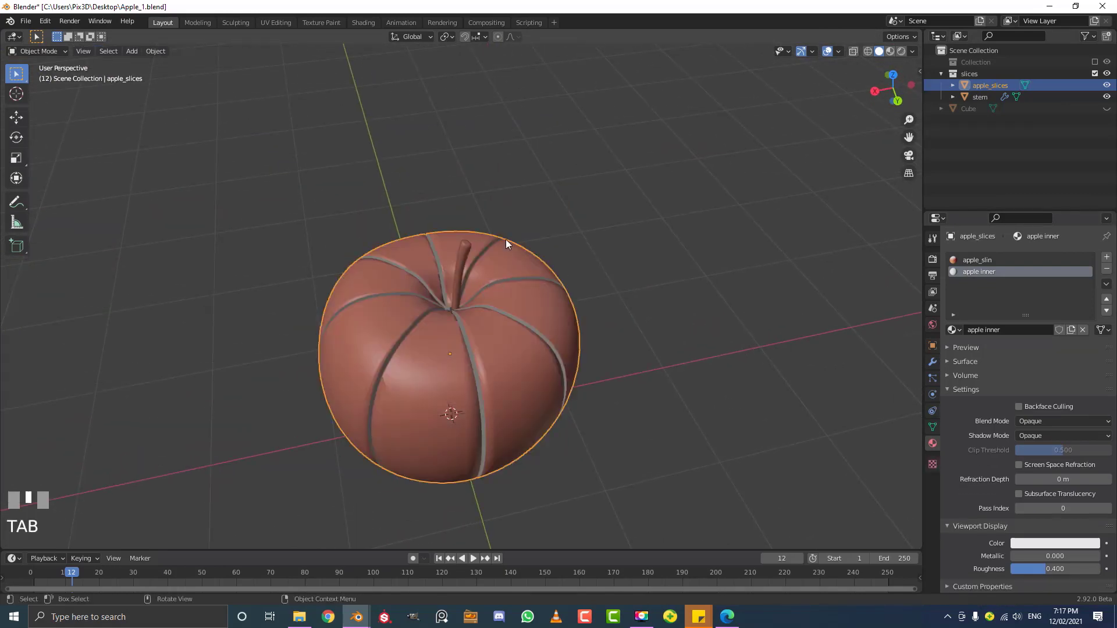
Add an Edge Split modifier to apple_slices
middle_drag(506, 243, 461, 229)
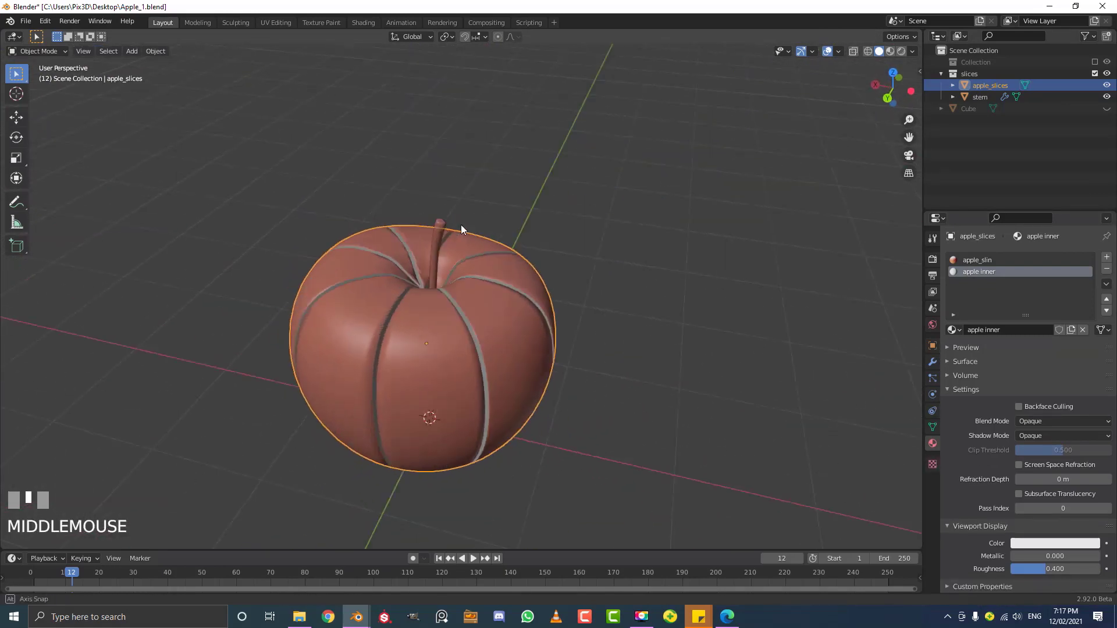
scroll(462, 229, up, 2)
click(932, 361)
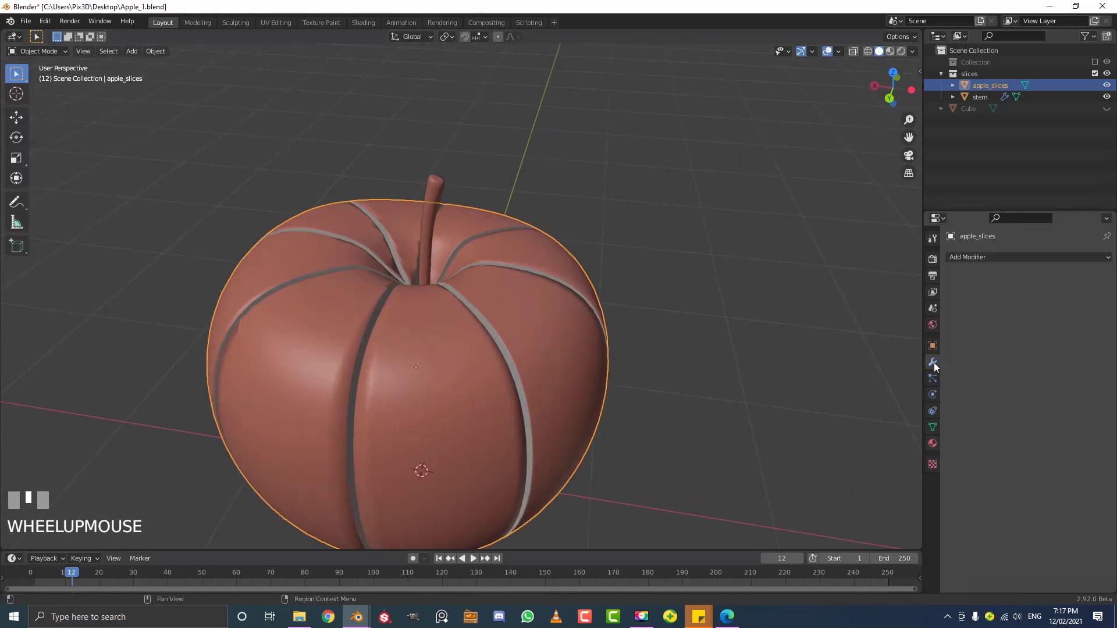
click(963, 258)
key(g)
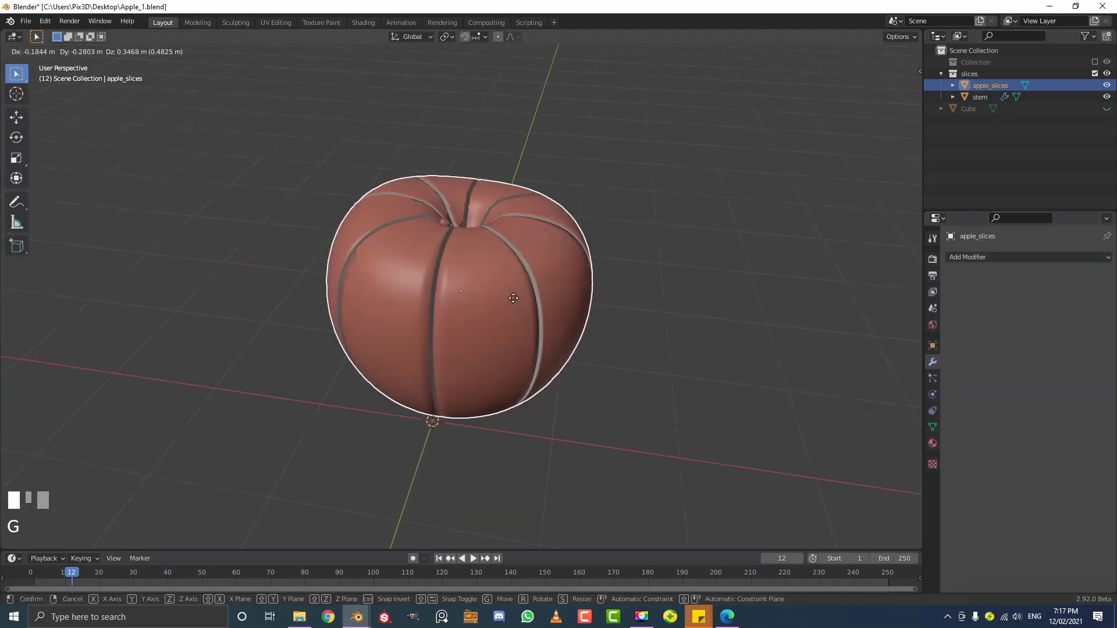
right_click(513, 298)
click(992, 258)
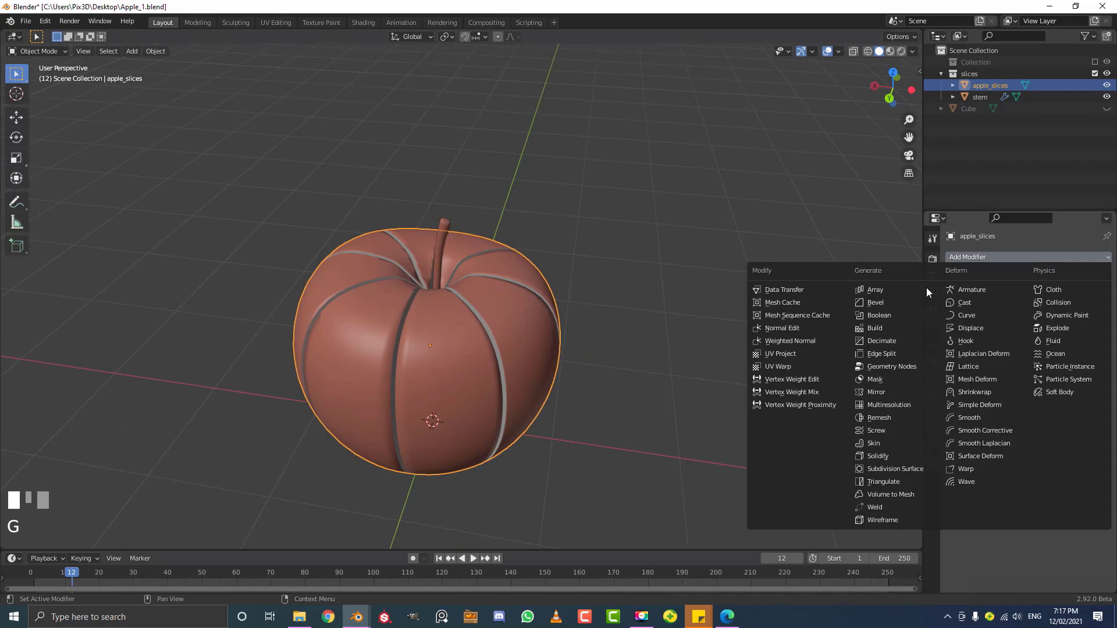
click(899, 355)
Separate the whole apple_slices mesh by loose parts into individual slice objects and return to Object Mode
middle_drag(476, 284, 494, 350)
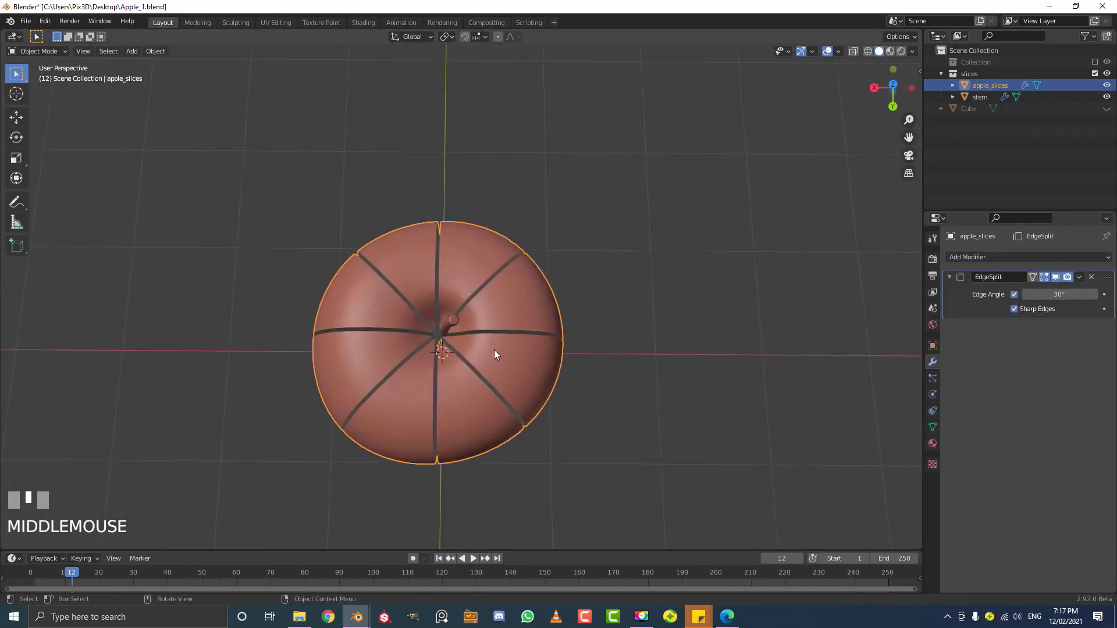
key(KP_7)
shift+middle_drag(500, 284, 472, 322)
scroll(474, 314, up, 3)
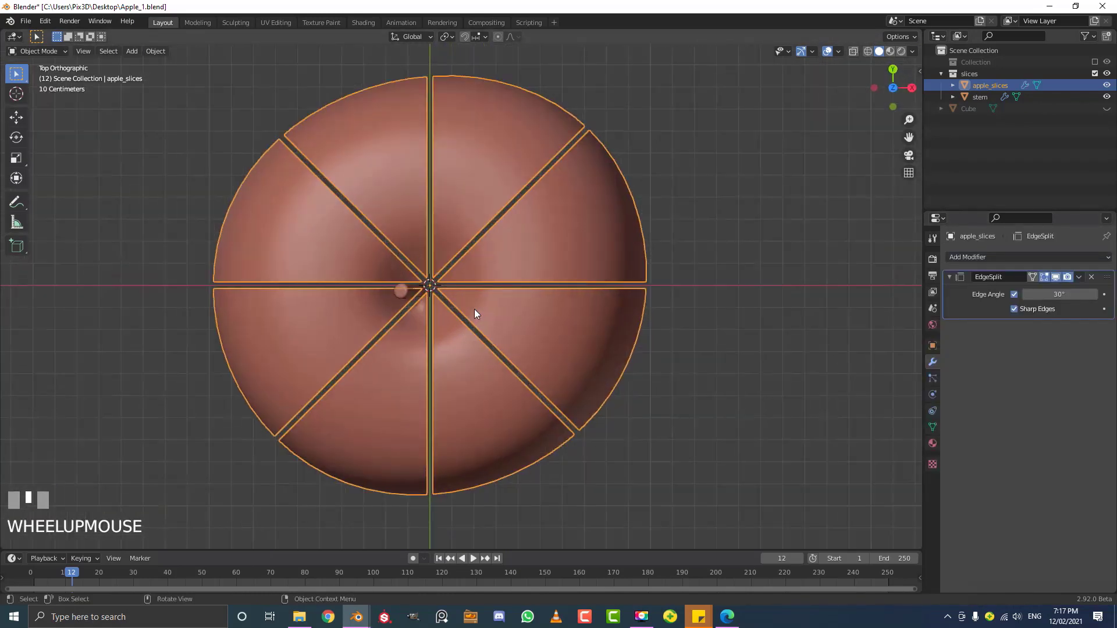
key(Tab)
scroll(512, 320, down, 4)
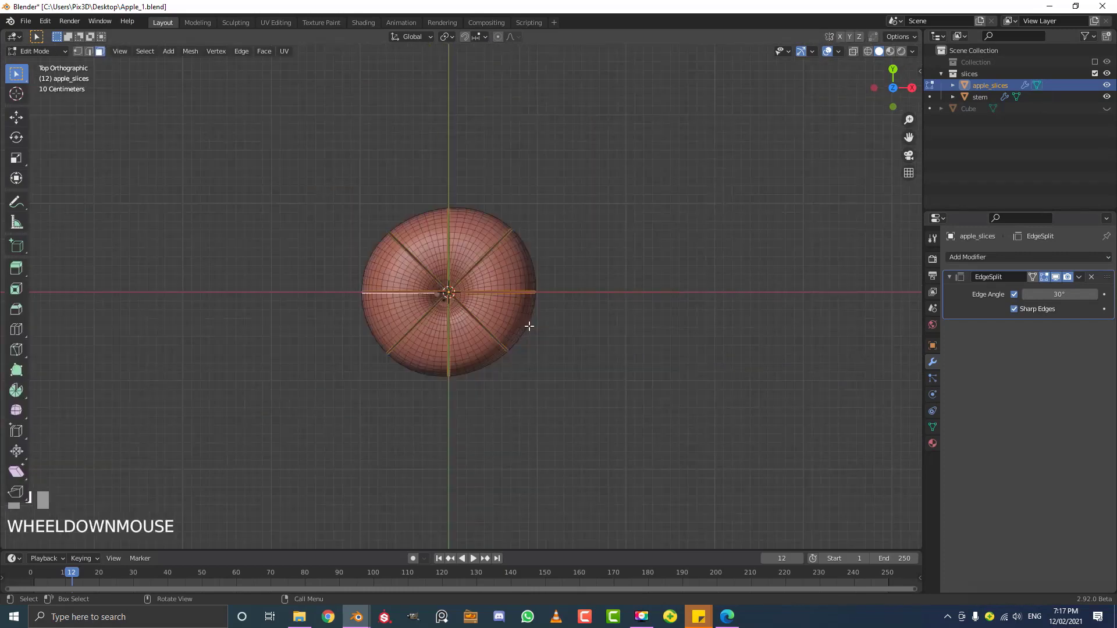
key(a)
scroll(406, 283, up, 1)
scroll(465, 252, up, 2)
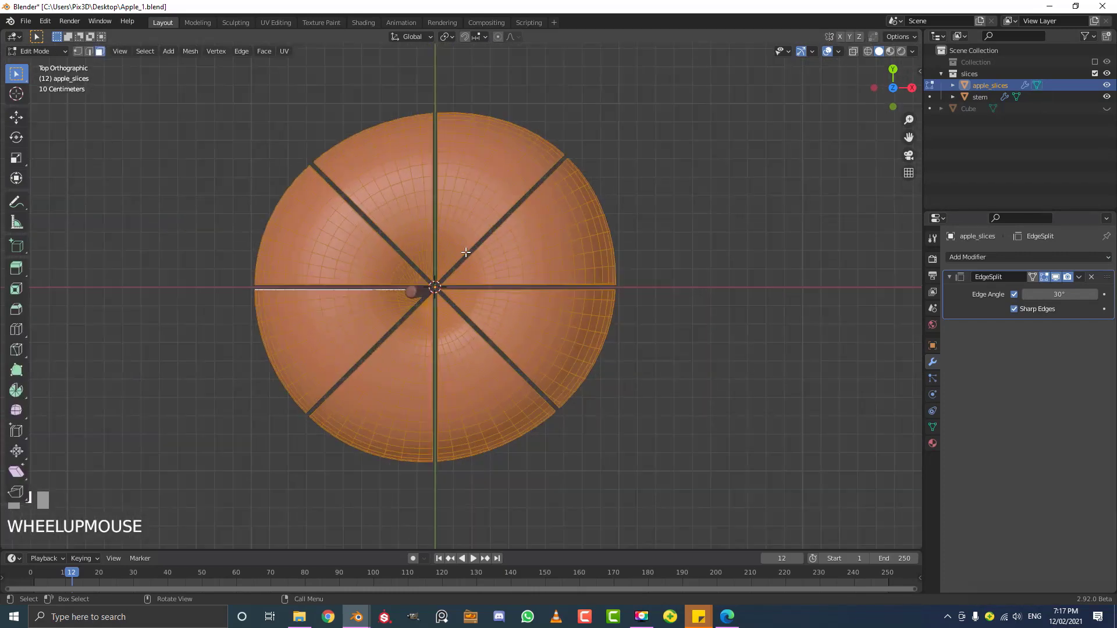
key(p)
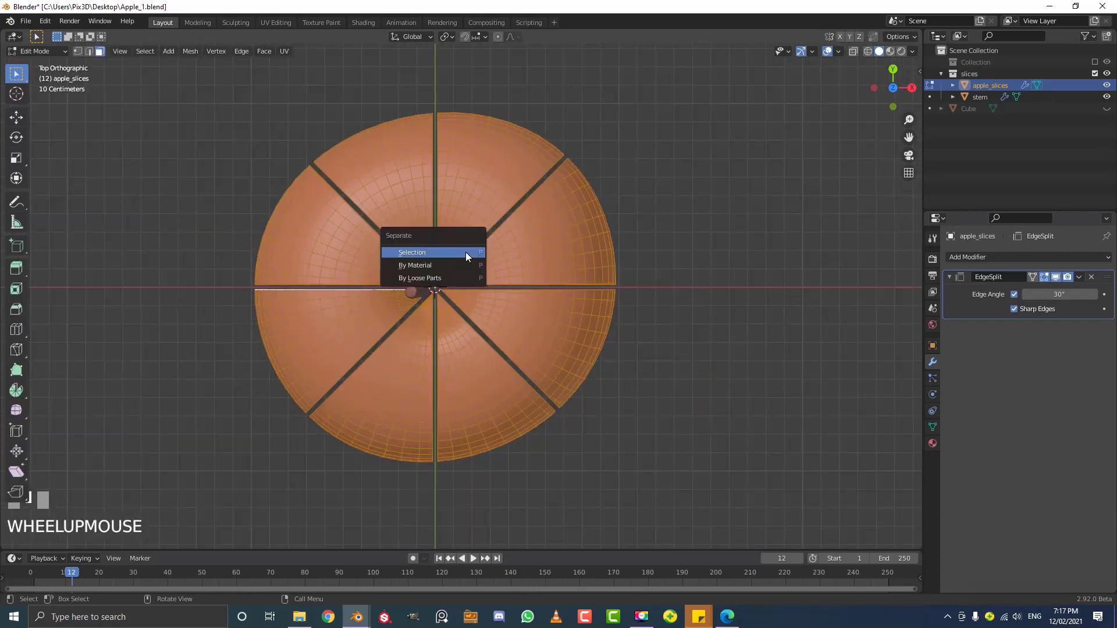
click(432, 278)
key(Tab)
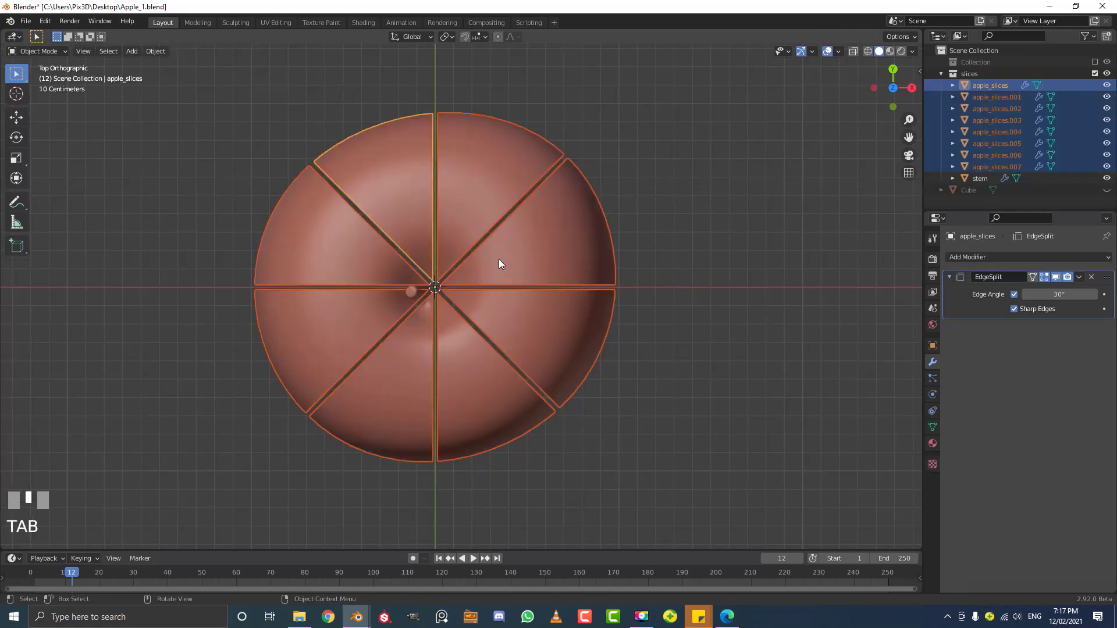
Check that the slices are independent objects by selecting several in turn and test-moving one
click(420, 191)
click(488, 154)
click(550, 239)
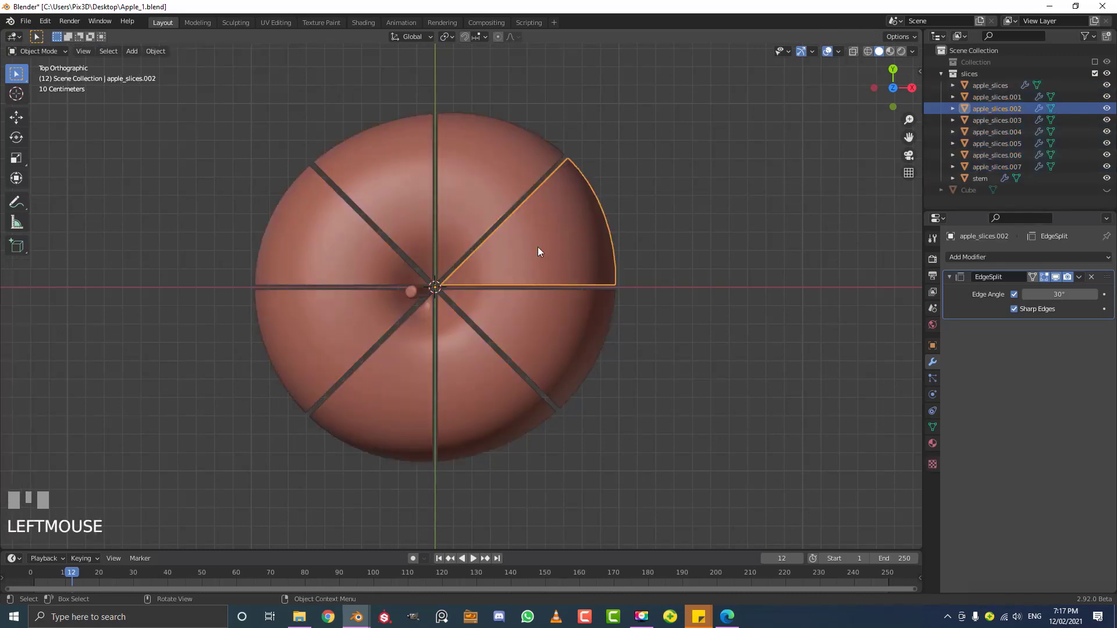
scroll(538, 247, down, 2)
key(g)
right_click(611, 216)
scroll(583, 270, up, 2)
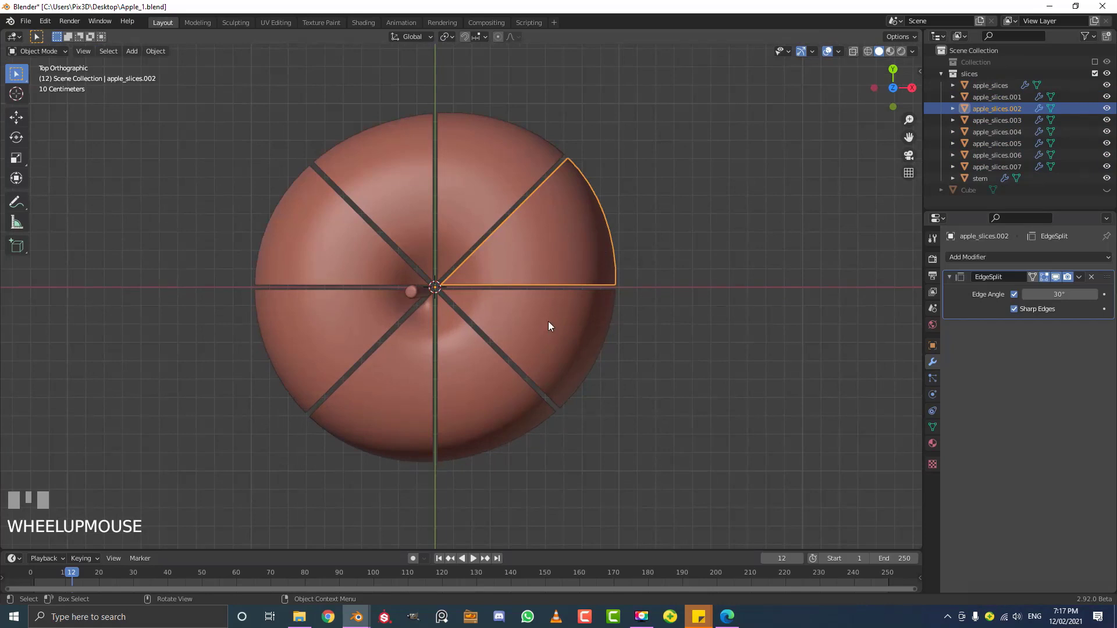
Select all eight apple slices and set their origins to their own geometry
shift+click(490, 176)
shift+click(409, 164)
shift+click(349, 250)
shift+click(334, 298)
shift+click(382, 375)
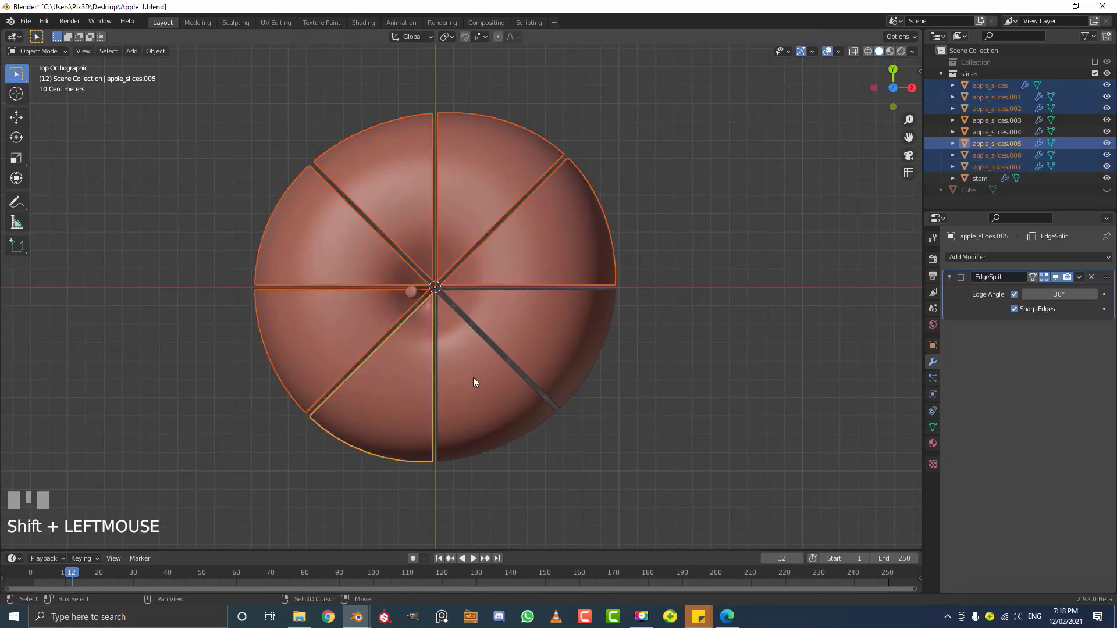
shift+click(473, 377)
shift+click(517, 316)
scroll(516, 316, down, 2)
key(g)
right_click(506, 250)
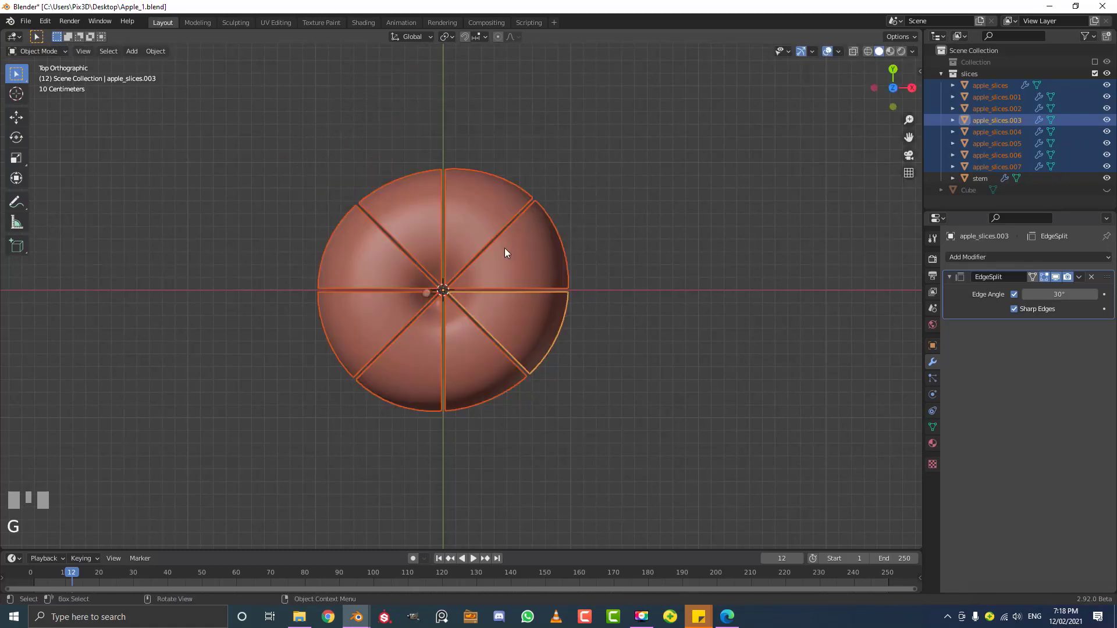
key(F3)
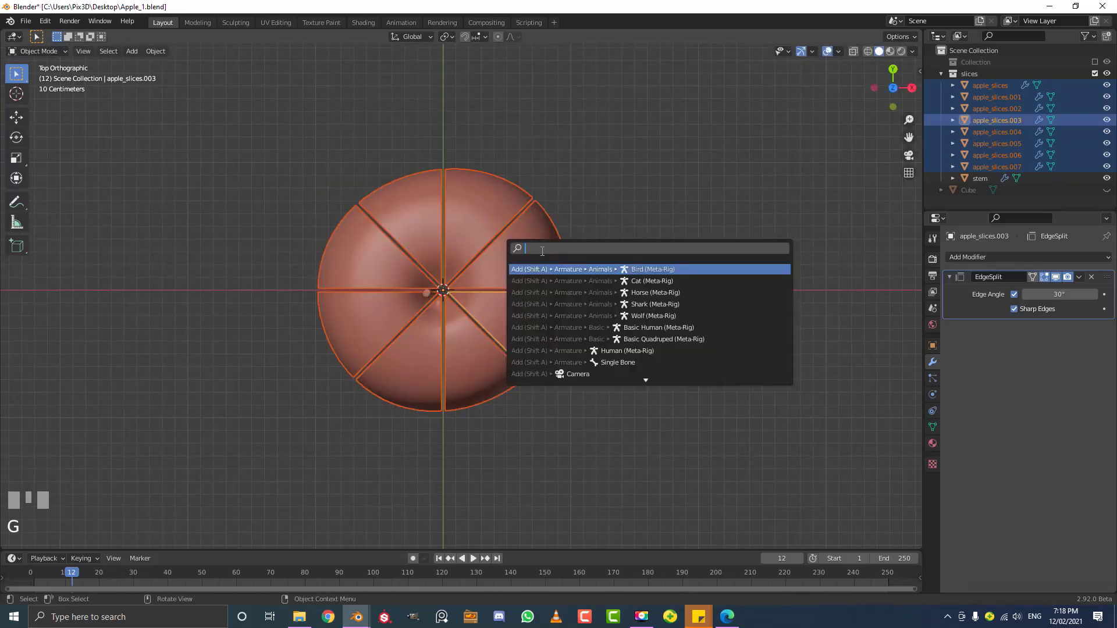
text(set)
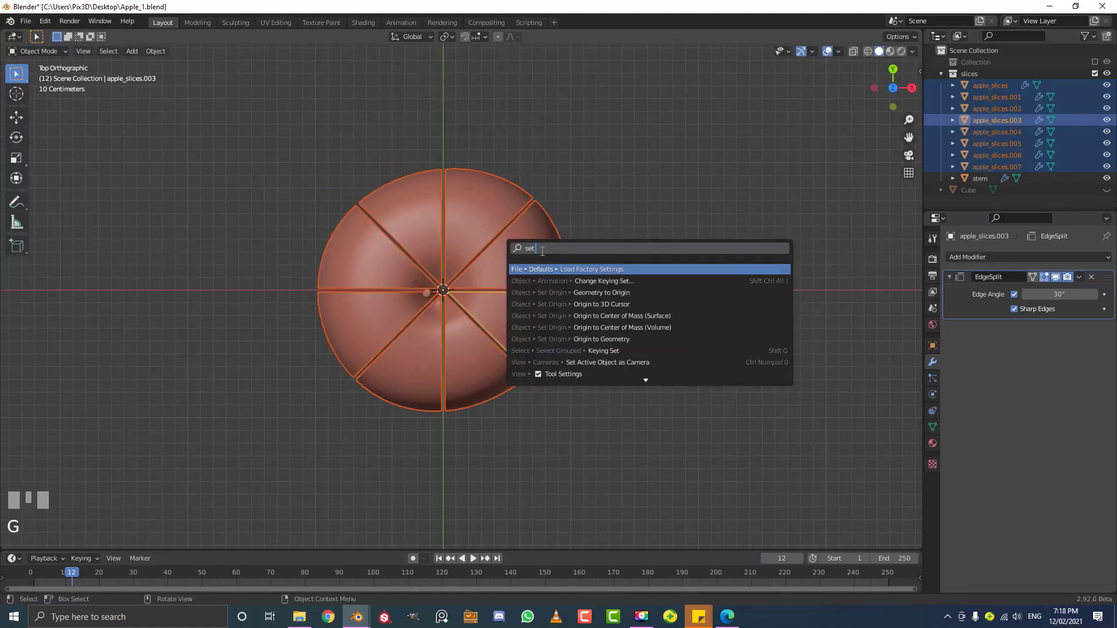
text( org)
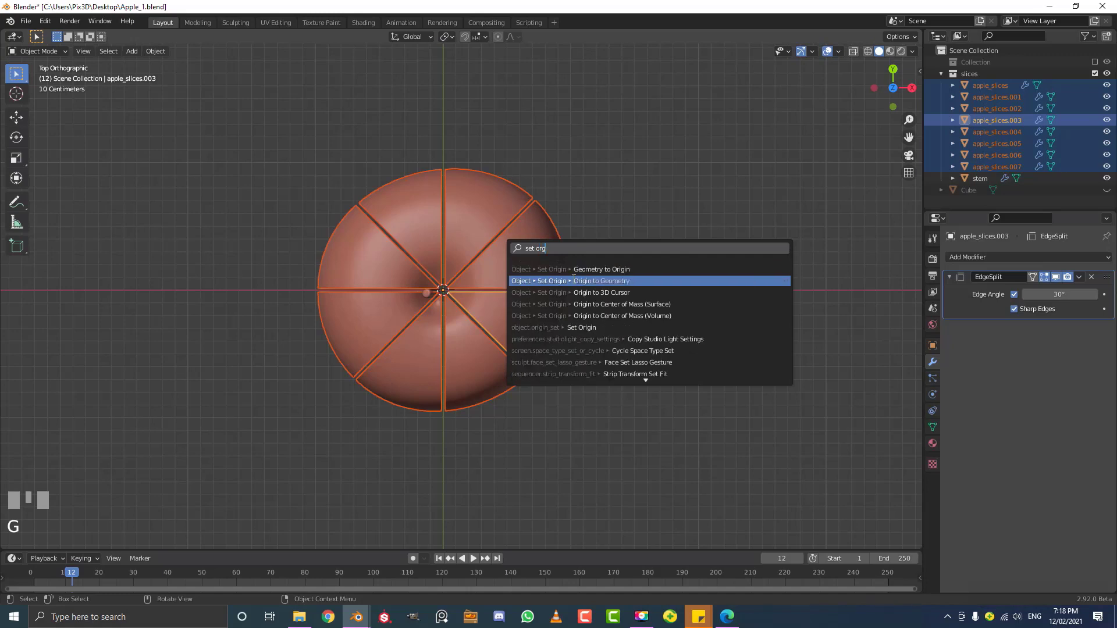
click(612, 280)
Join the stem to the adjacent slice apple_slices.006, keeping the slice as the active object
middle_drag(464, 318, 523, 218)
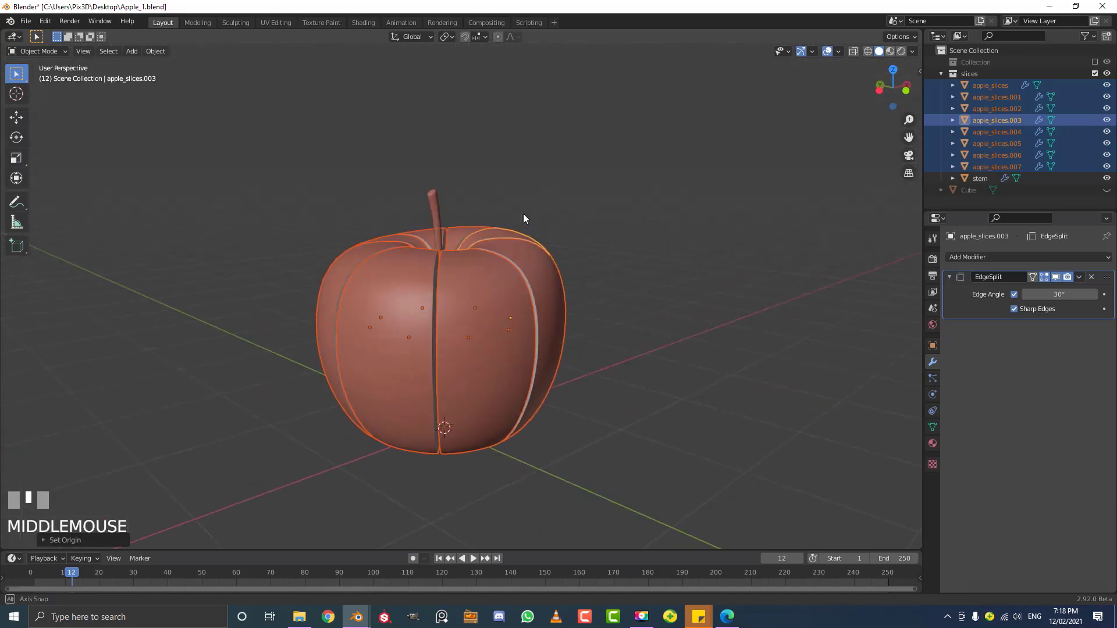
scroll(472, 370, up, 2)
scroll(403, 387, down, 2)
middle_drag(330, 298, 356, 338)
key(KP_7)
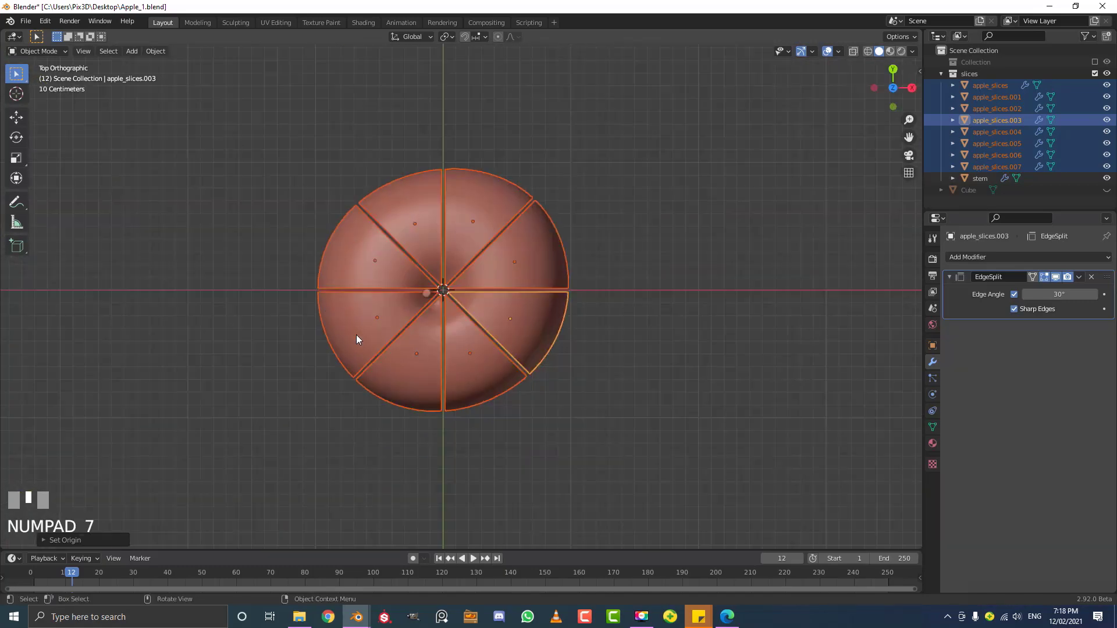
scroll(406, 319, up, 6)
click(362, 285)
middle_drag(362, 285, 367, 205)
scroll(374, 204, down, 3)
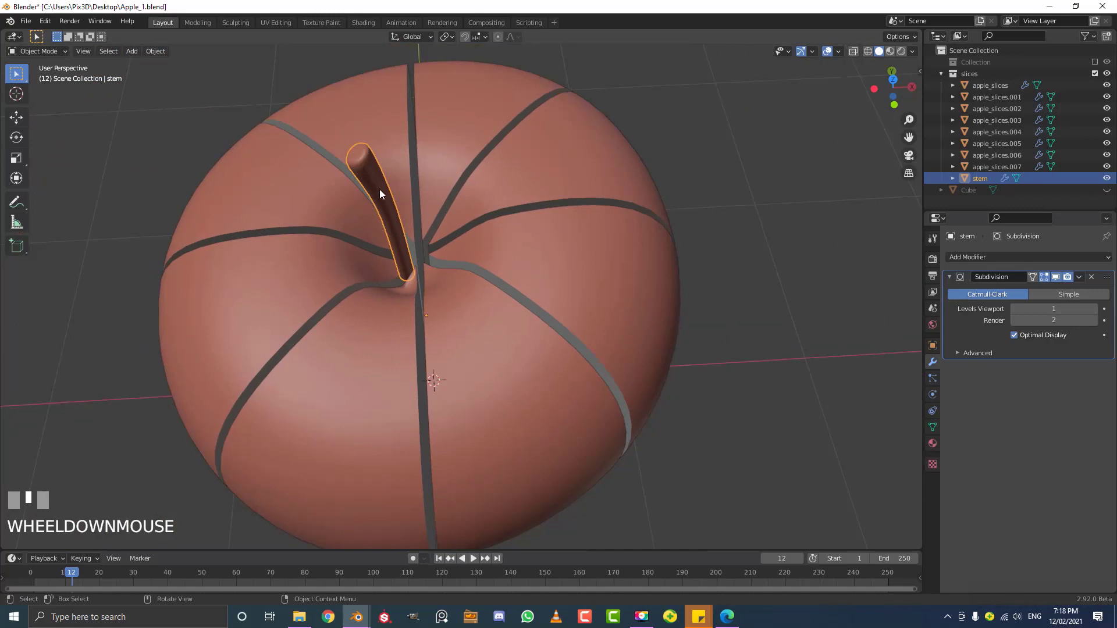
shift+click(326, 263)
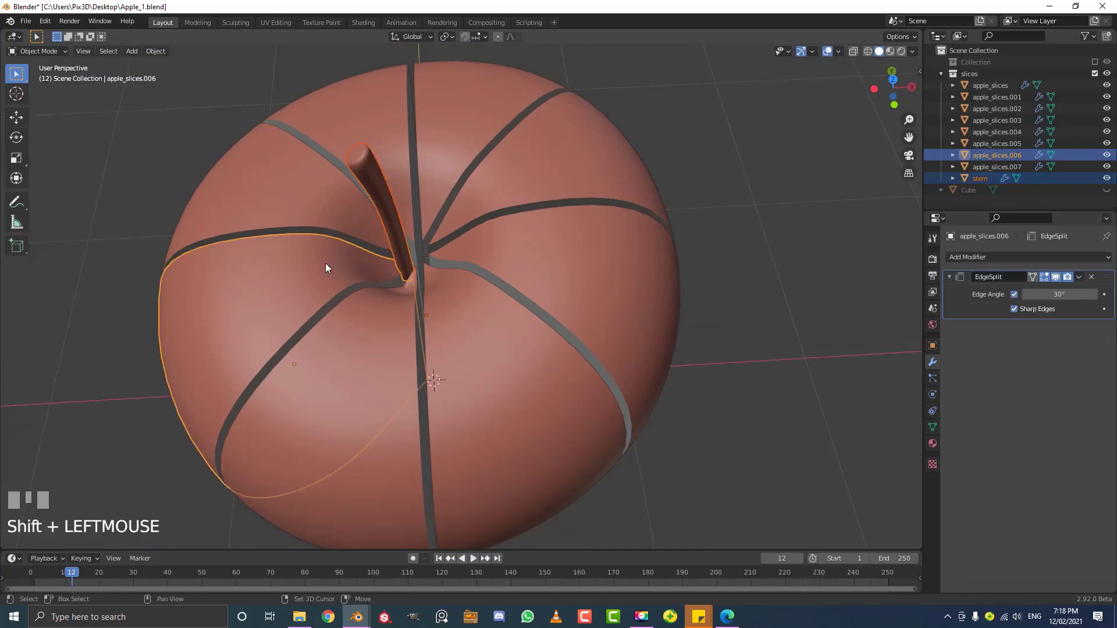
middle_drag(328, 294, 351, 279)
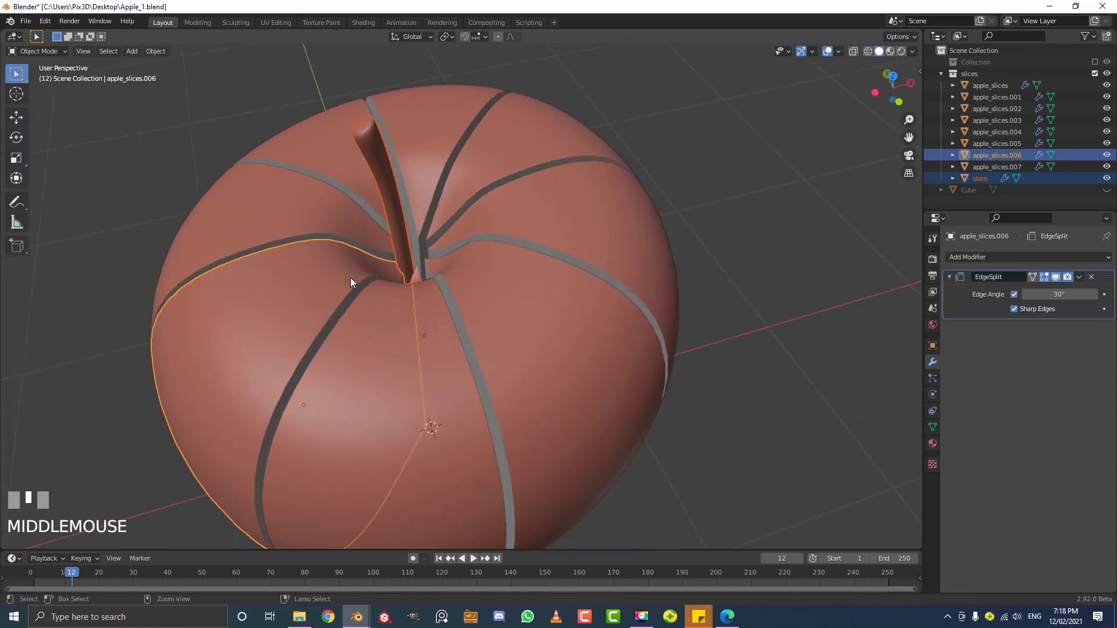
key(ctrl+j)
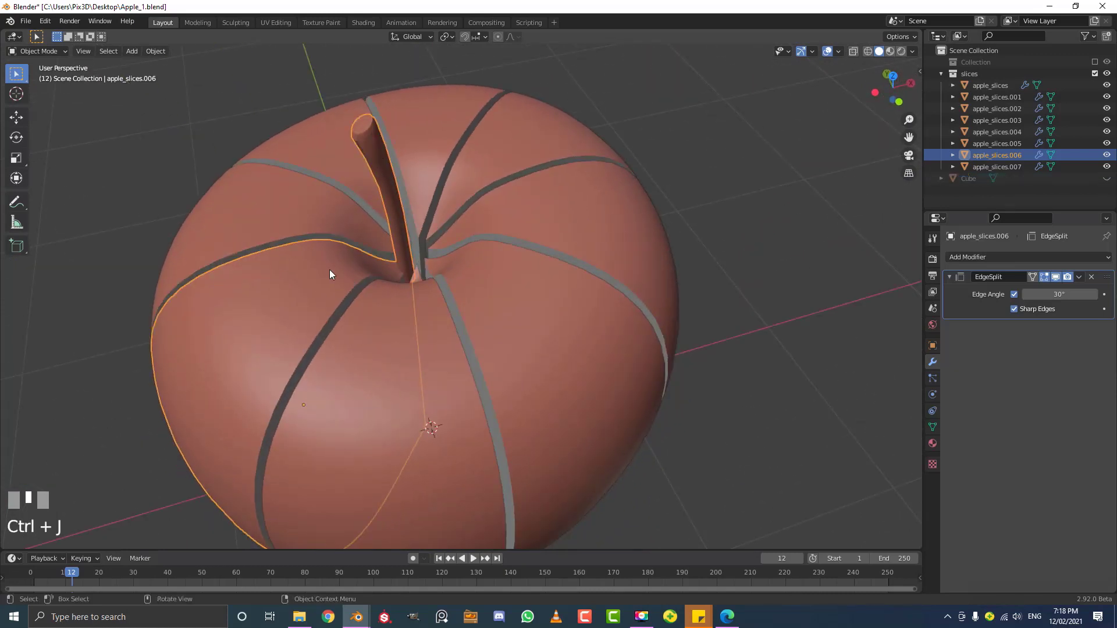
Check that the stem follows its slice by test-moving apple_slices.006 and cancelling the move
middle_drag(329, 274, 506, 330)
scroll(364, 274, up, 2)
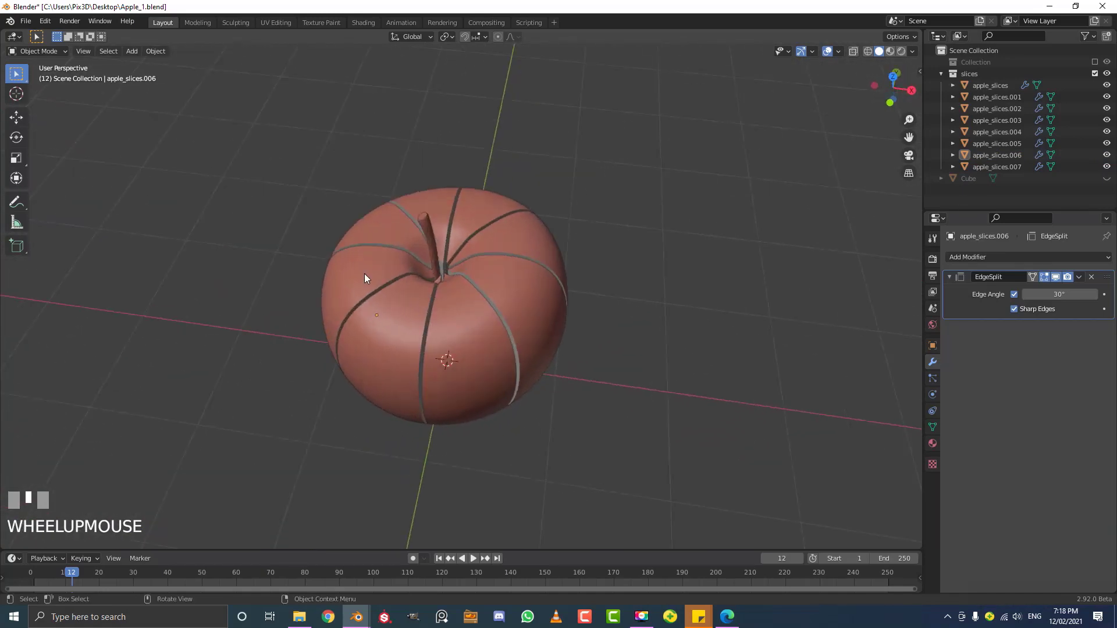
click(364, 273)
scroll(391, 302, down, 2)
key(g)
right_click(362, 243)
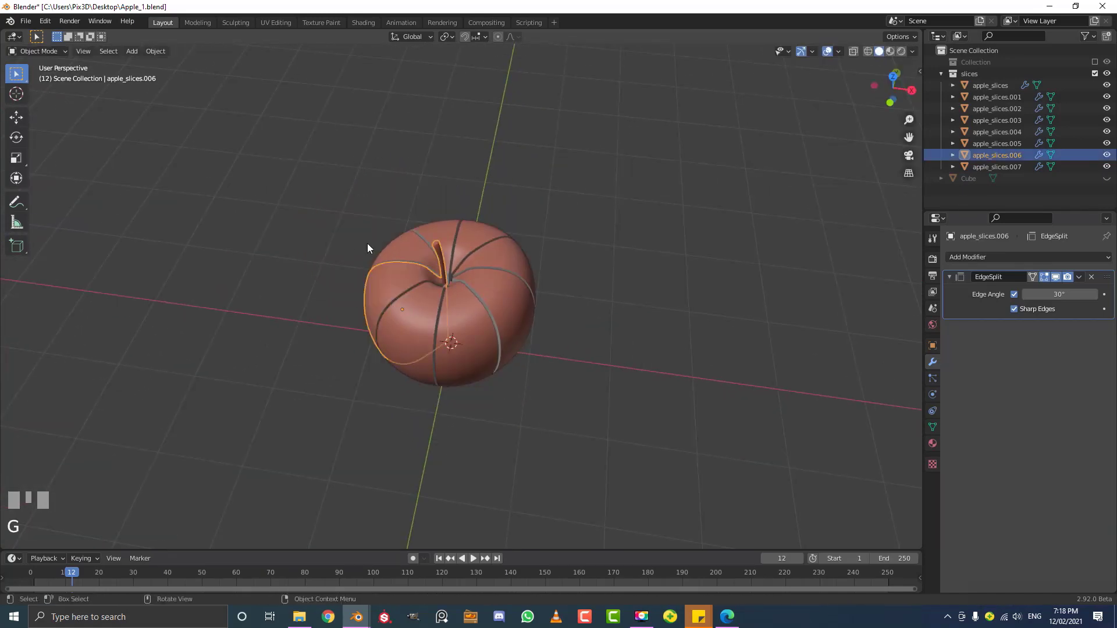
middle_drag(396, 260, 428, 339)
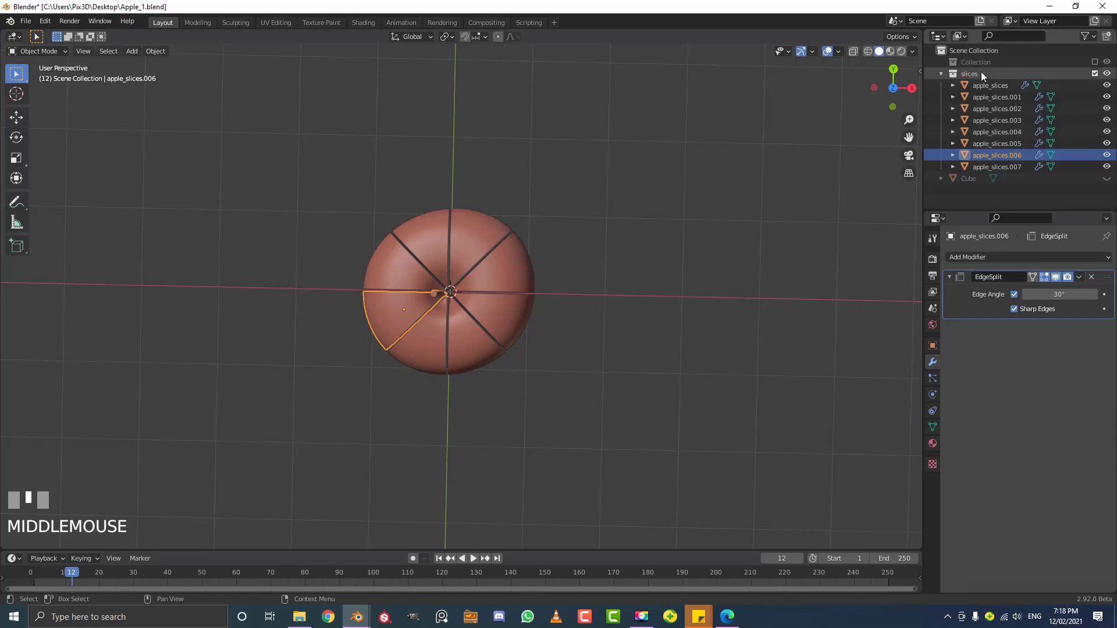
Compare the sliced and whole apple by switching the slices and Collection collections on and off
click(1094, 75)
click(1094, 75)
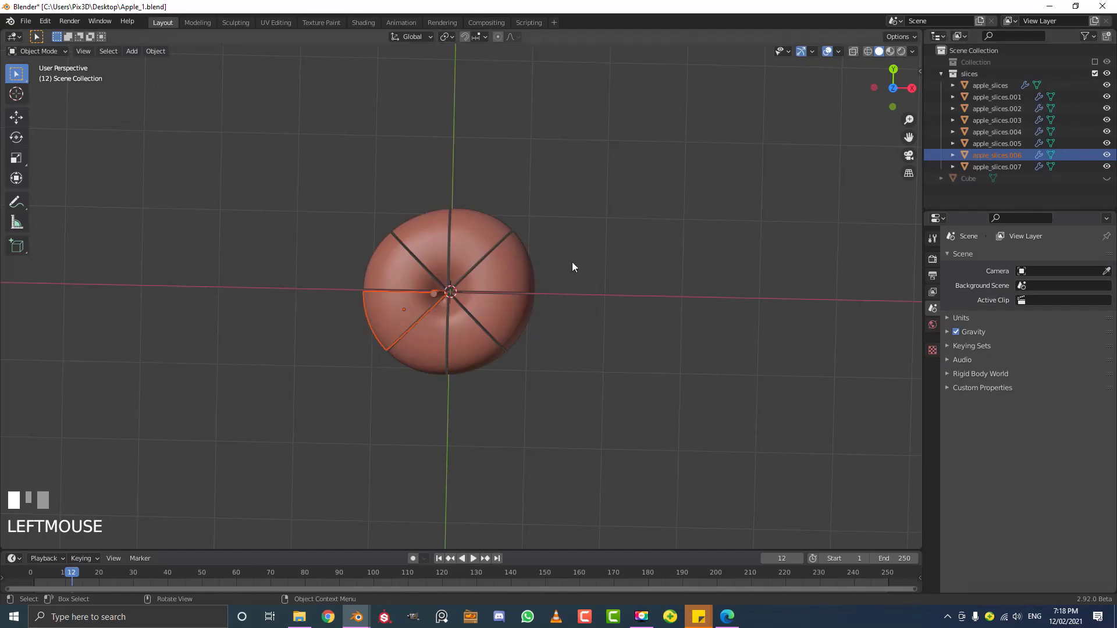
middle_drag(571, 262, 595, 228)
click(1095, 62)
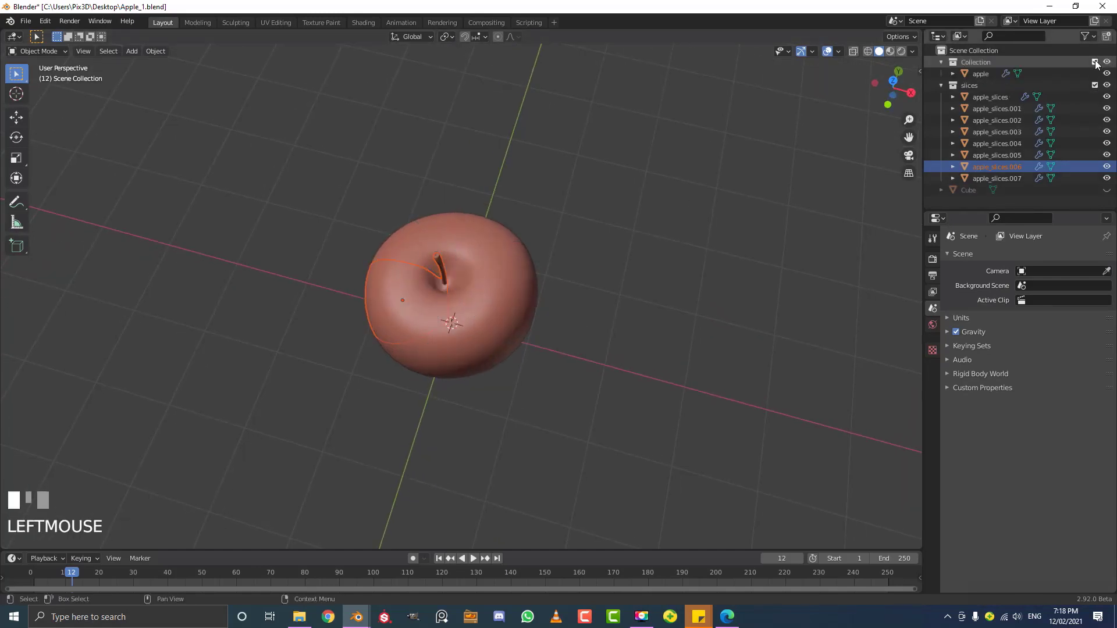
click(1095, 62)
click(1094, 74)
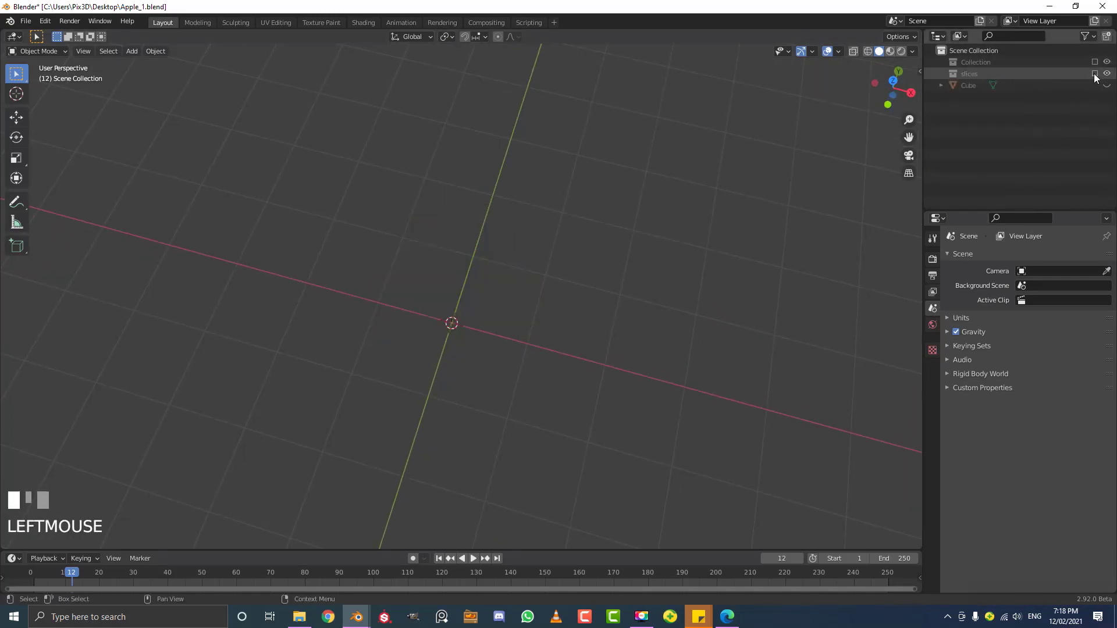
click(1094, 74)
scroll(482, 225, up, 4)
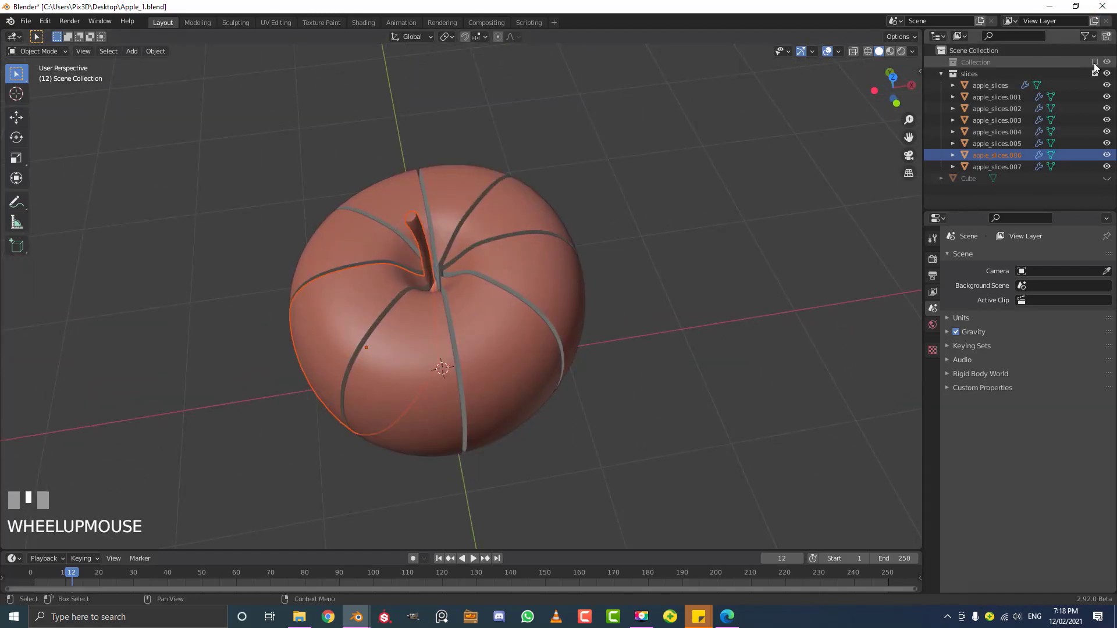
Enable the collection holding the whole apple and unhide the Cube object
click(1095, 63)
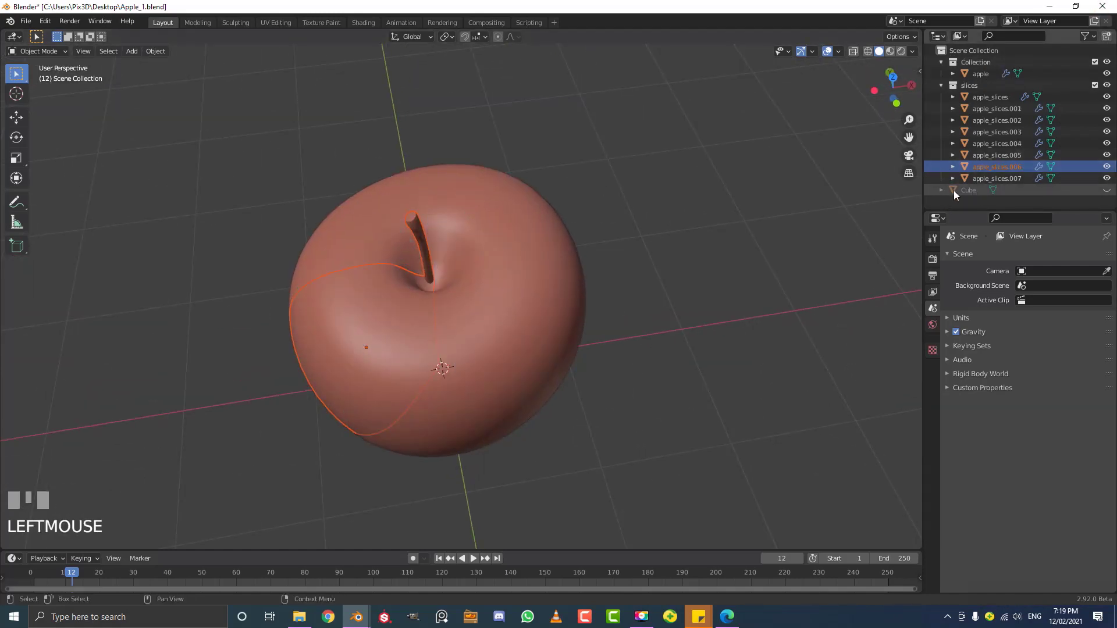
click(968, 191)
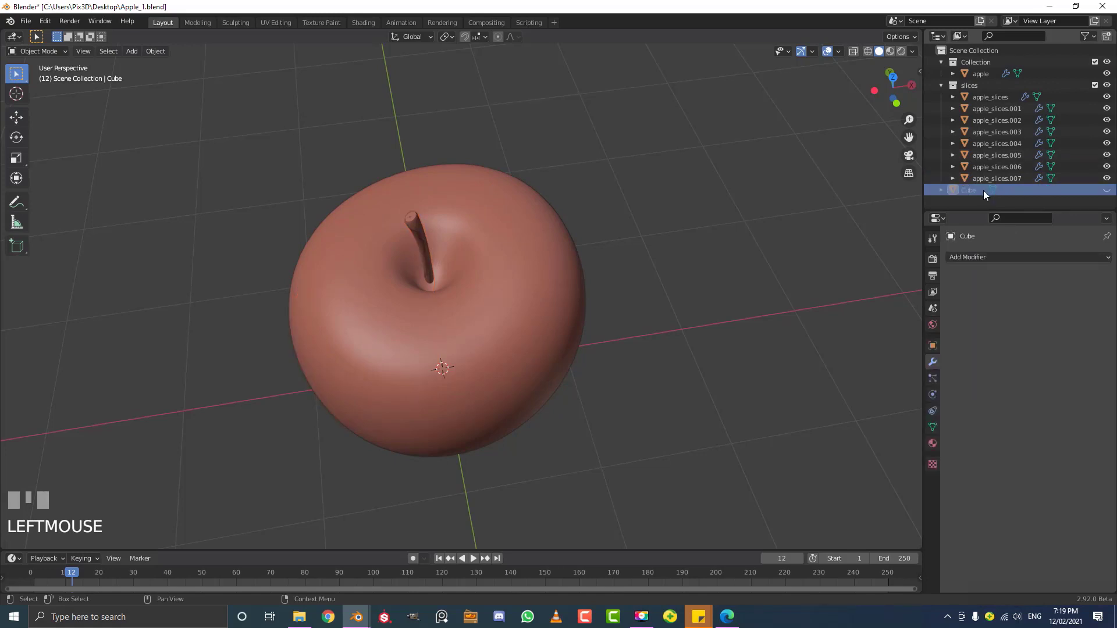
click(1107, 191)
scroll(529, 254, down, 3)
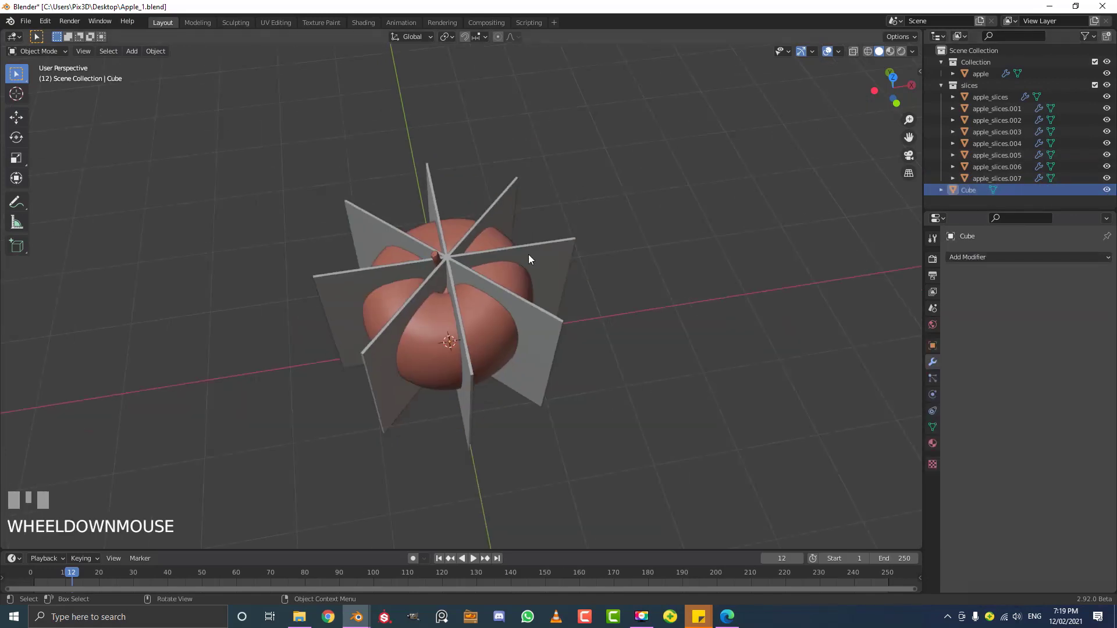
Select the crossed cutting planes and rename the Cube object as cutter\
click(545, 251)
key(g)
right_click(569, 197)
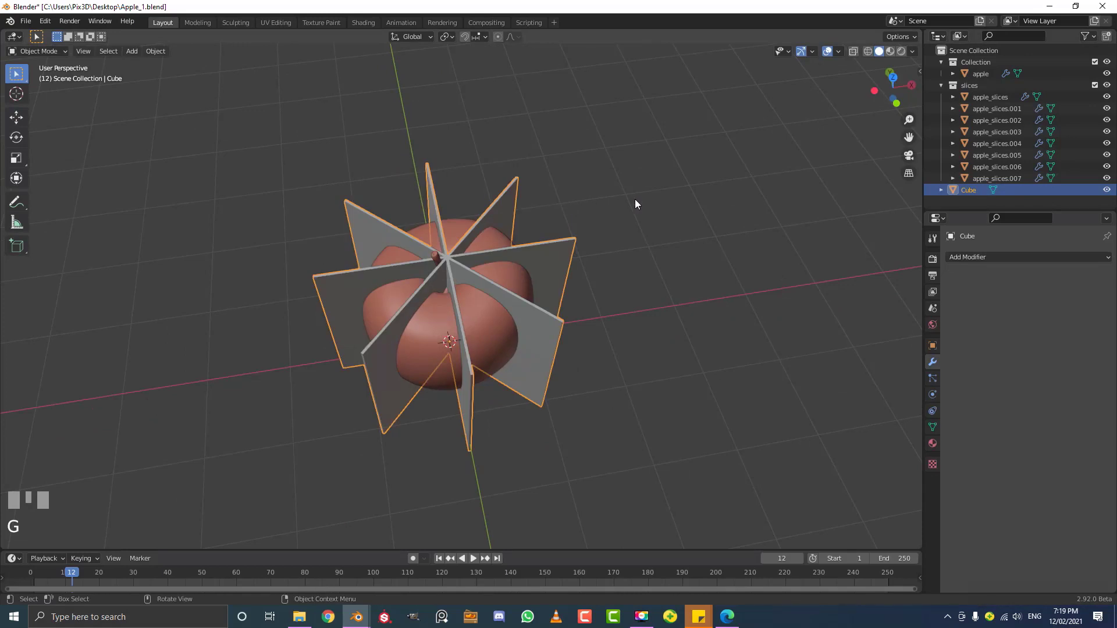
double_click(970, 190)
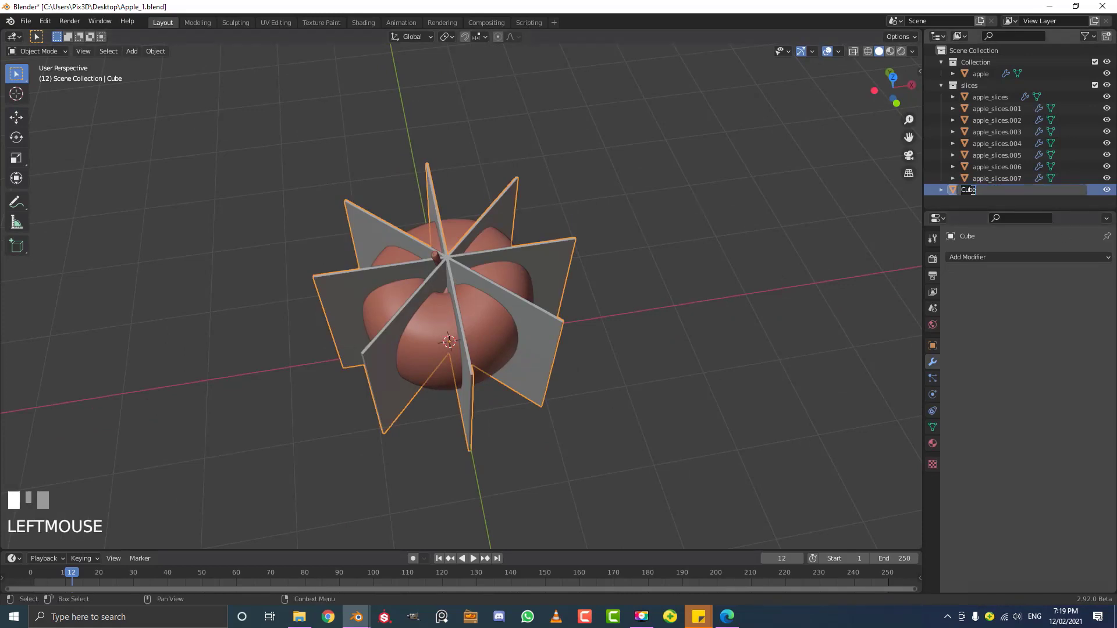
text(cutter\)
key(Return)
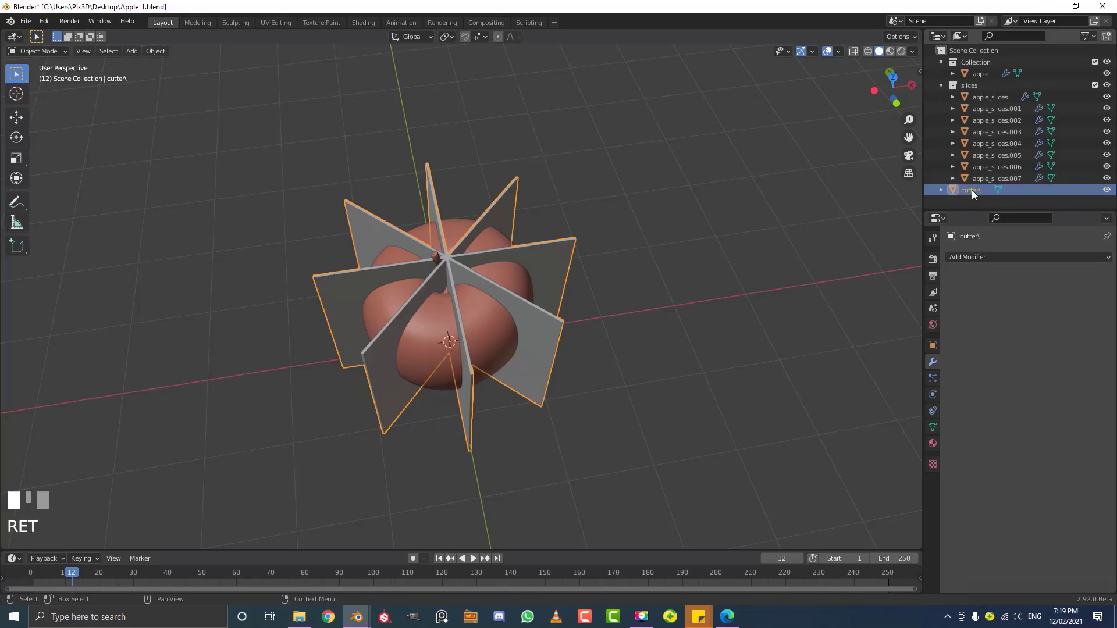
Flatten the cutter by scaling it along Z to about 0.12 of its height
middle_drag(546, 275, 546, 254)
key(KP_1)
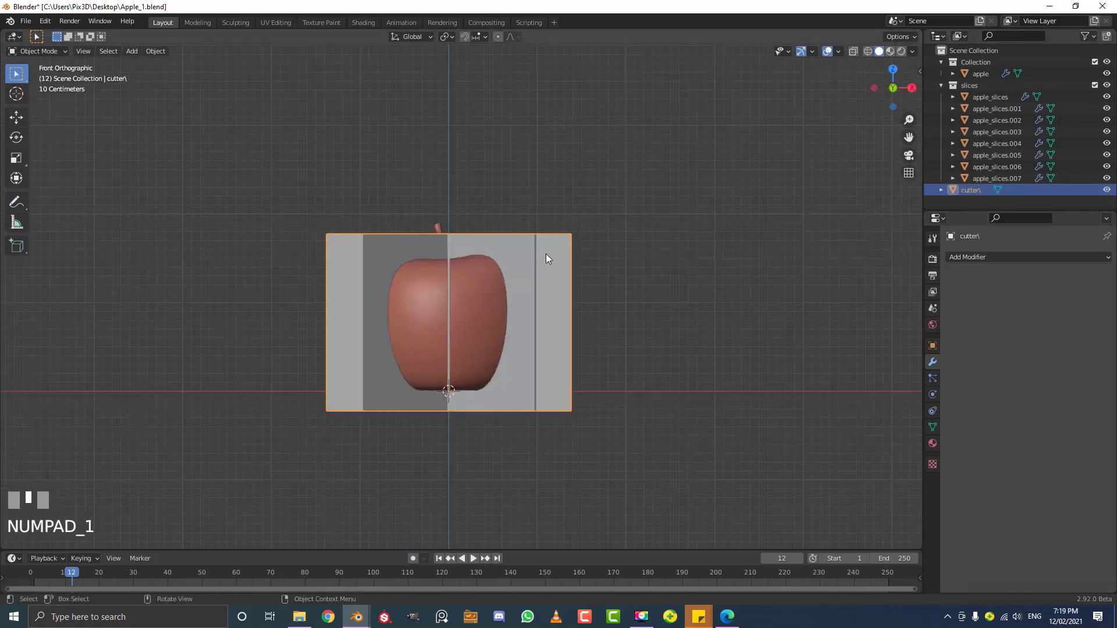
scroll(449, 256, up, 2)
key(z)
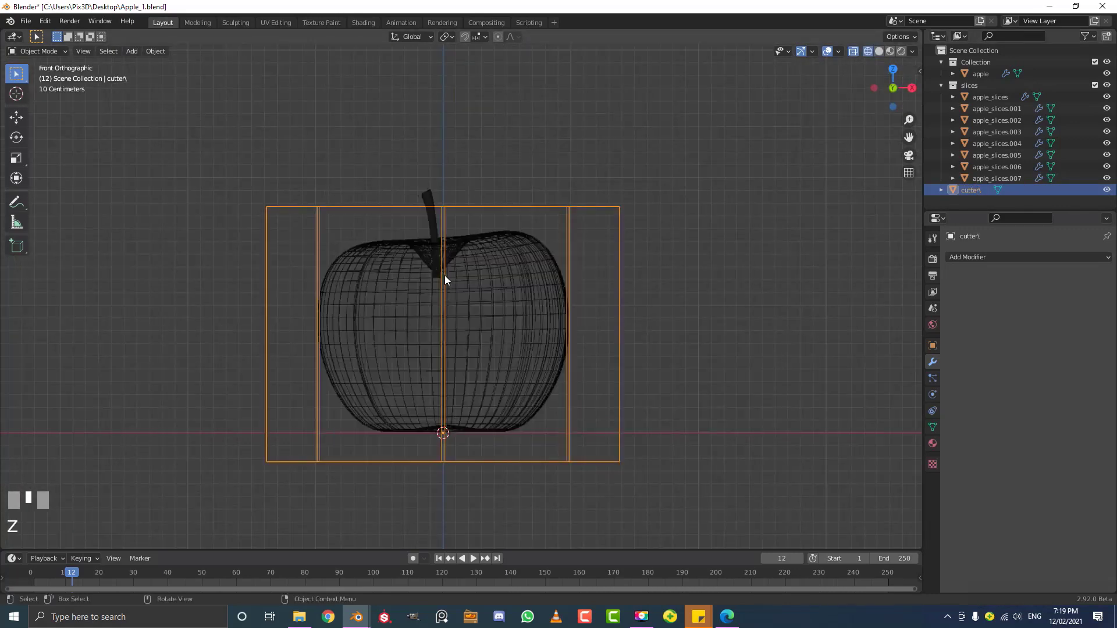
key(s)
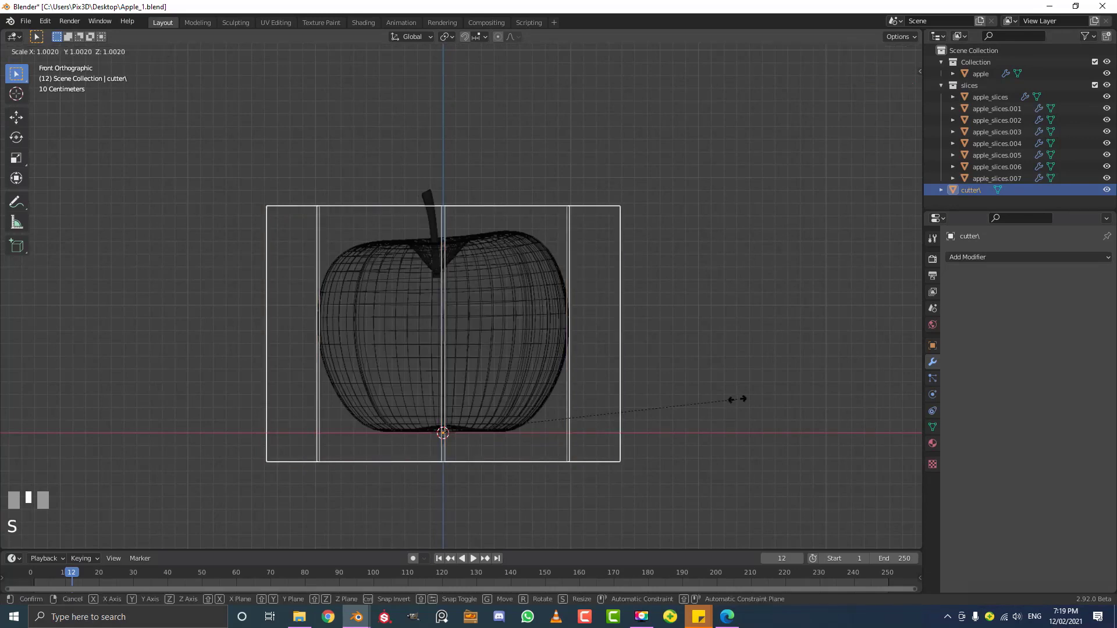
key(z)
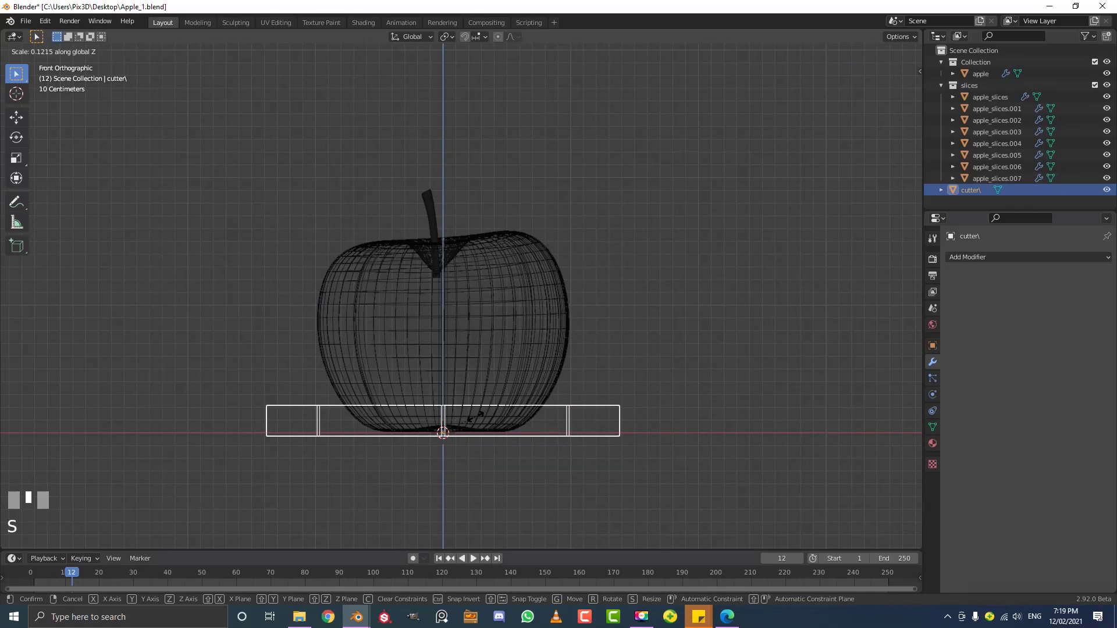
click(476, 419)
Move the flattened cutter straight up along Z until it sits just above the apple's stem
scroll(479, 421, down, 1)
key(g)
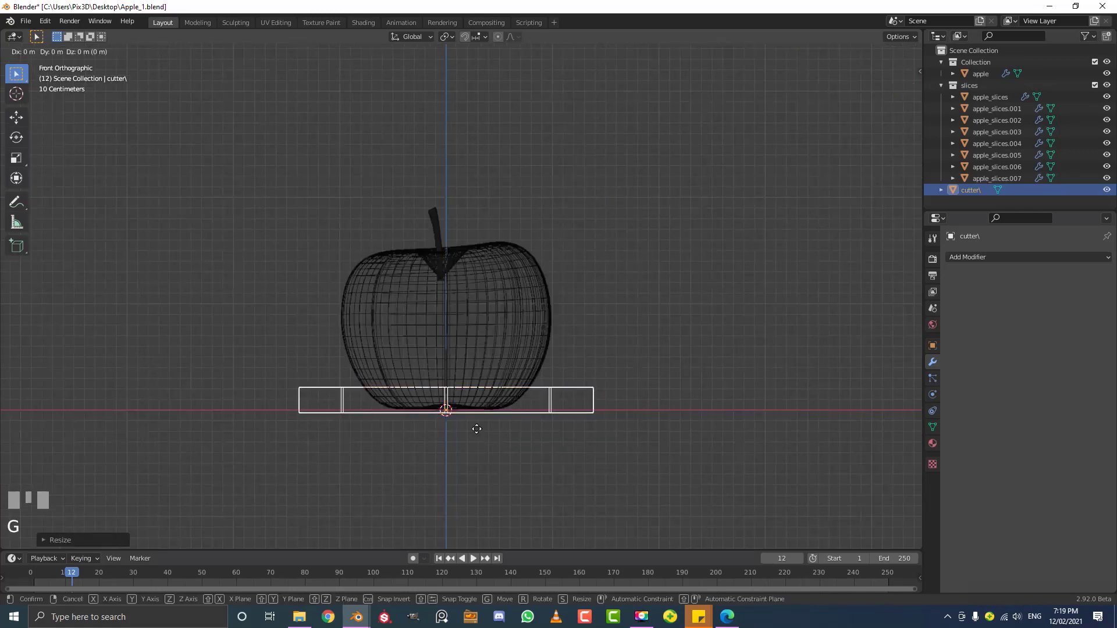
key(z)
click(511, 206)
key(z)
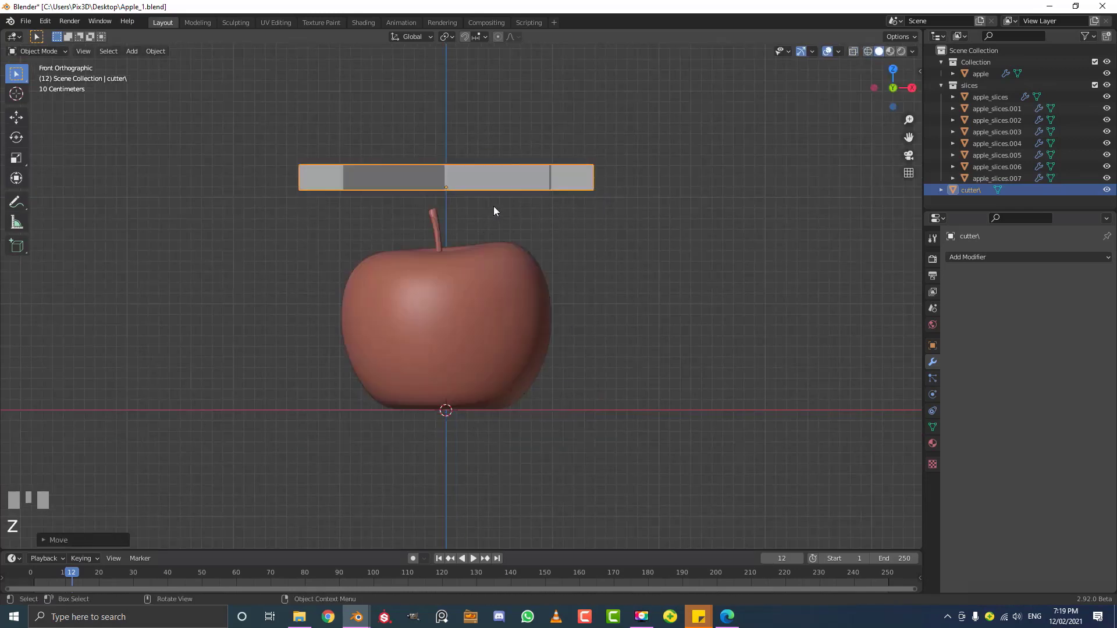
middle_drag(493, 206, 540, 274)
scroll(369, 158, up, 4)
scroll(431, 202, down, 5)
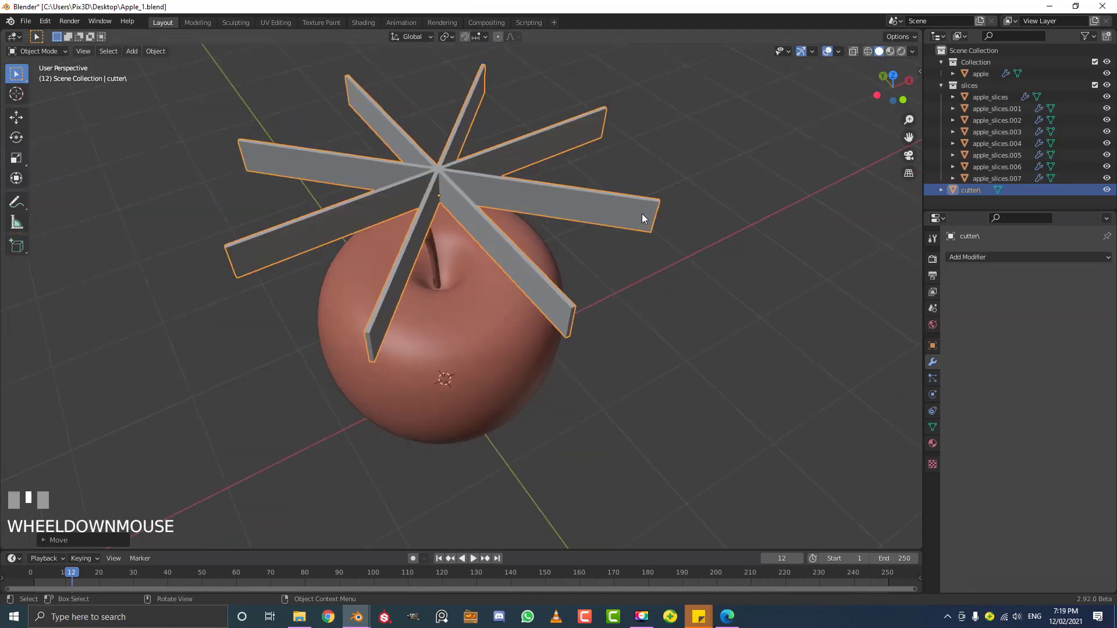
Create a new material on the cutter and name it slicer
click(933, 442)
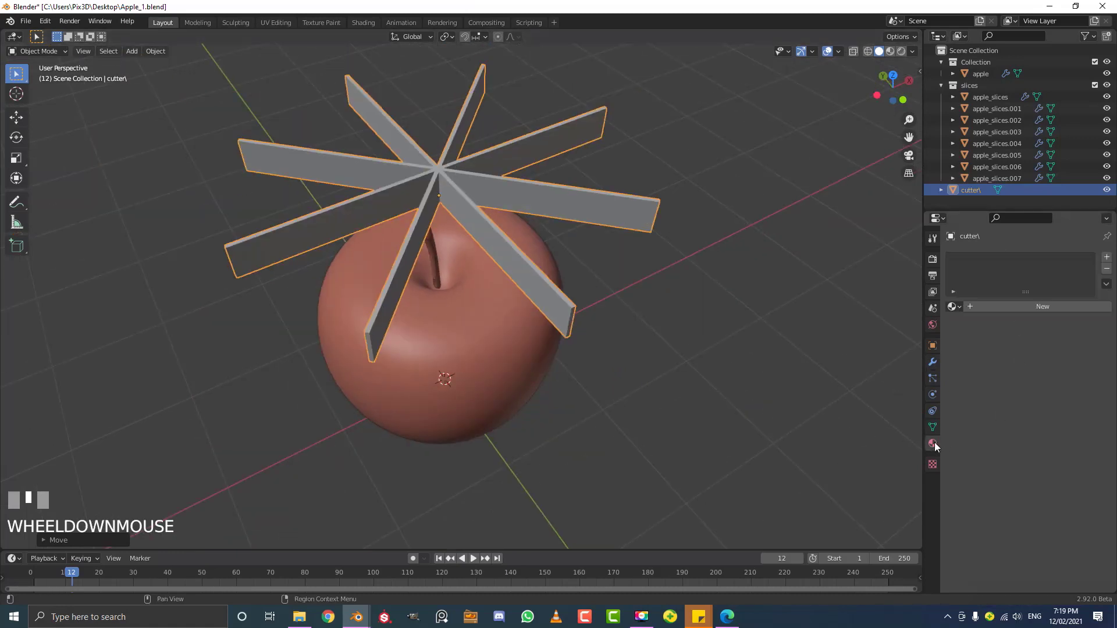
click(1032, 306)
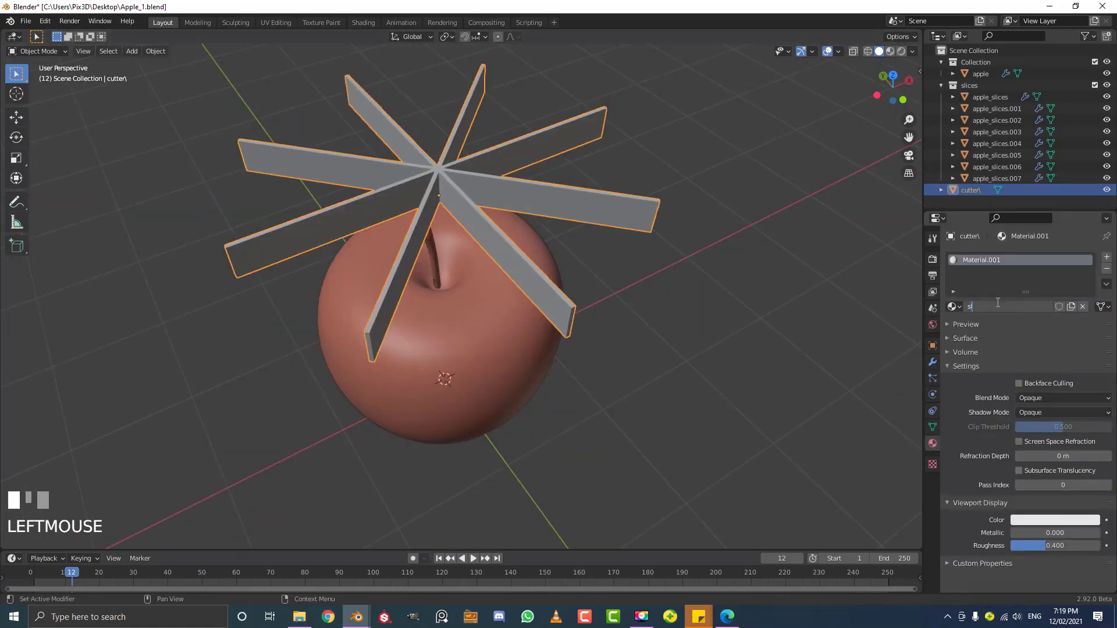
click(998, 303)
text(slicer)
key(Return)
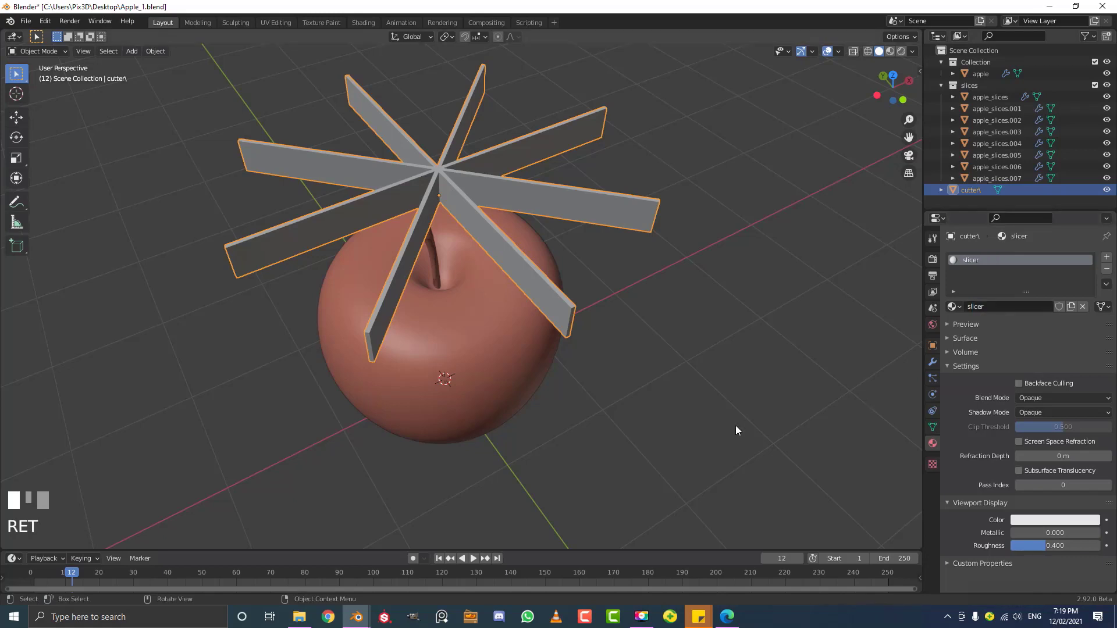
Darken the slicer material's viewport display color to a medium grey
click(1023, 520)
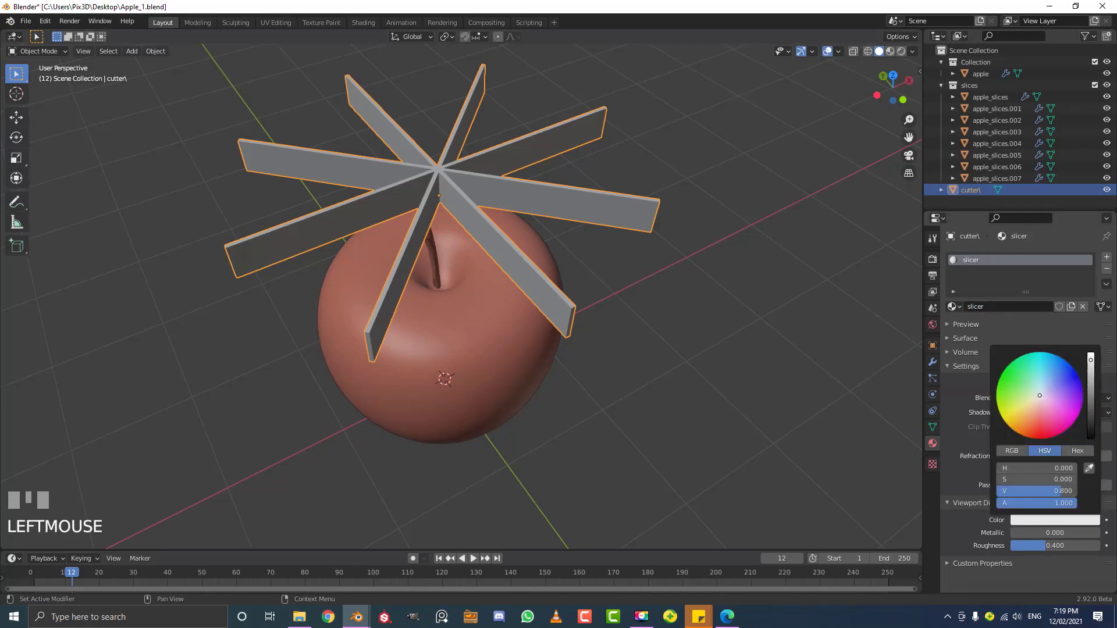
click(1090, 408)
click(851, 339)
Test-move the cutter down along Z toward the apple and cancel the move
scroll(528, 291, down, 3)
middle_drag(528, 292, 527, 231)
scroll(527, 231, up, 3)
click(476, 190)
key(g)
key(z)
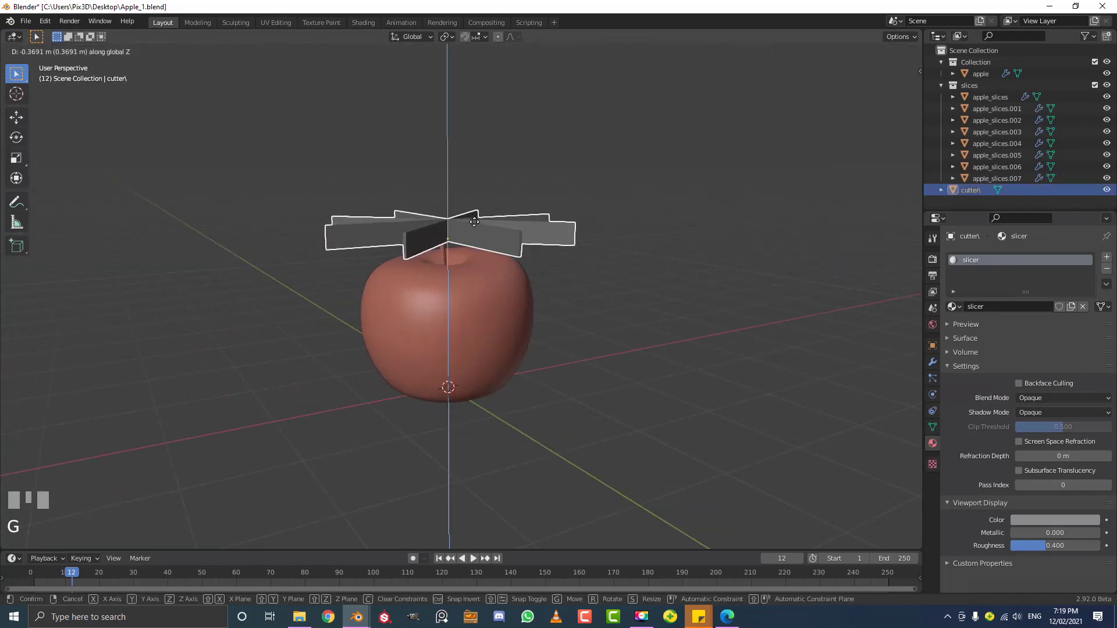
right_click(477, 239)
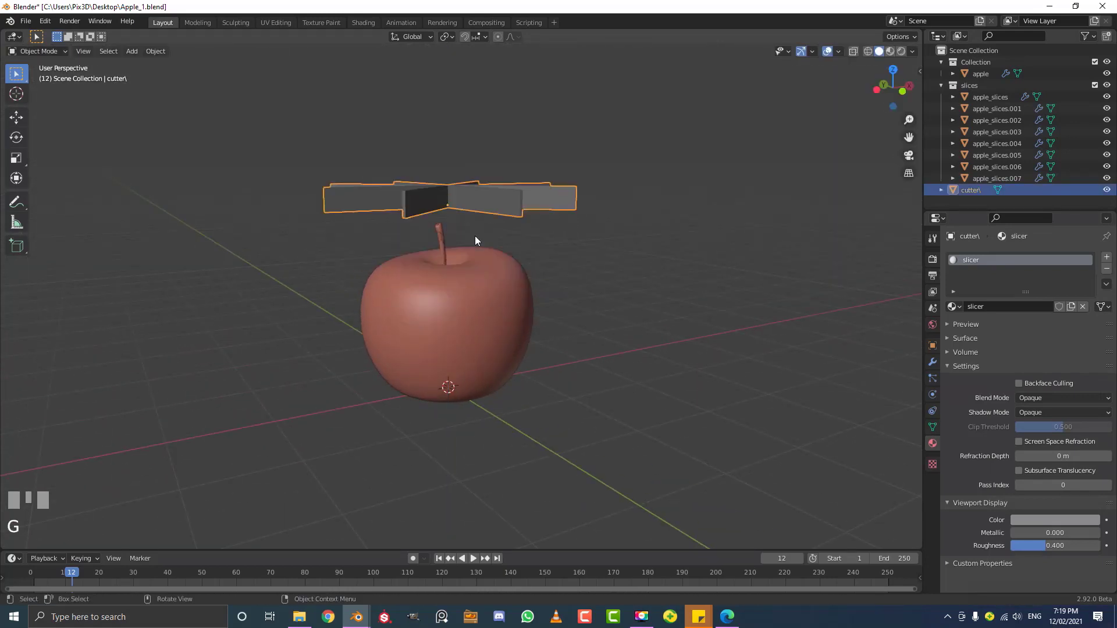
middle_drag(476, 239, 460, 204)
scroll(452, 209, up, 3)
scroll(439, 179, down, 2)
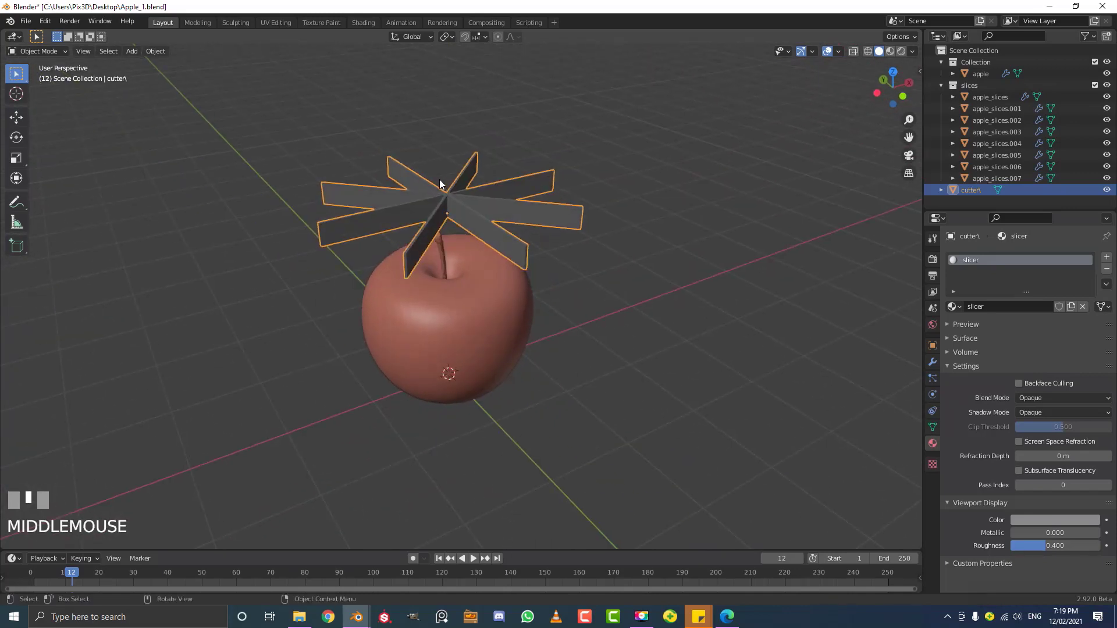
Deselect everything and add a cube-shaped empty at the base of the apple
key(alt+a)
key(KP_1)
scroll(457, 216, up, 3)
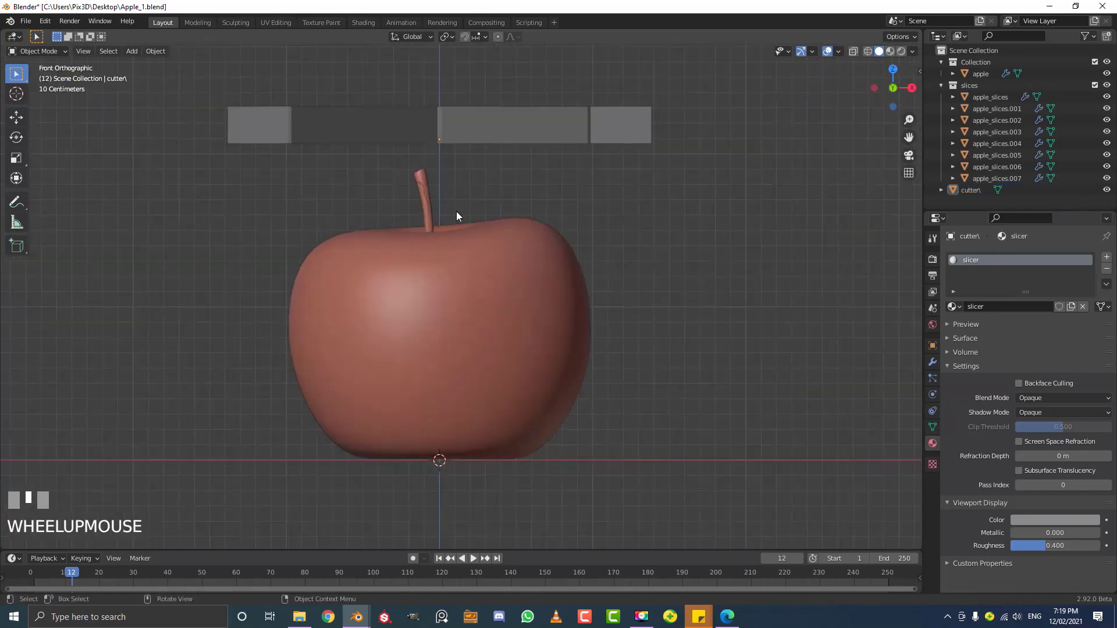
key(shift+a)
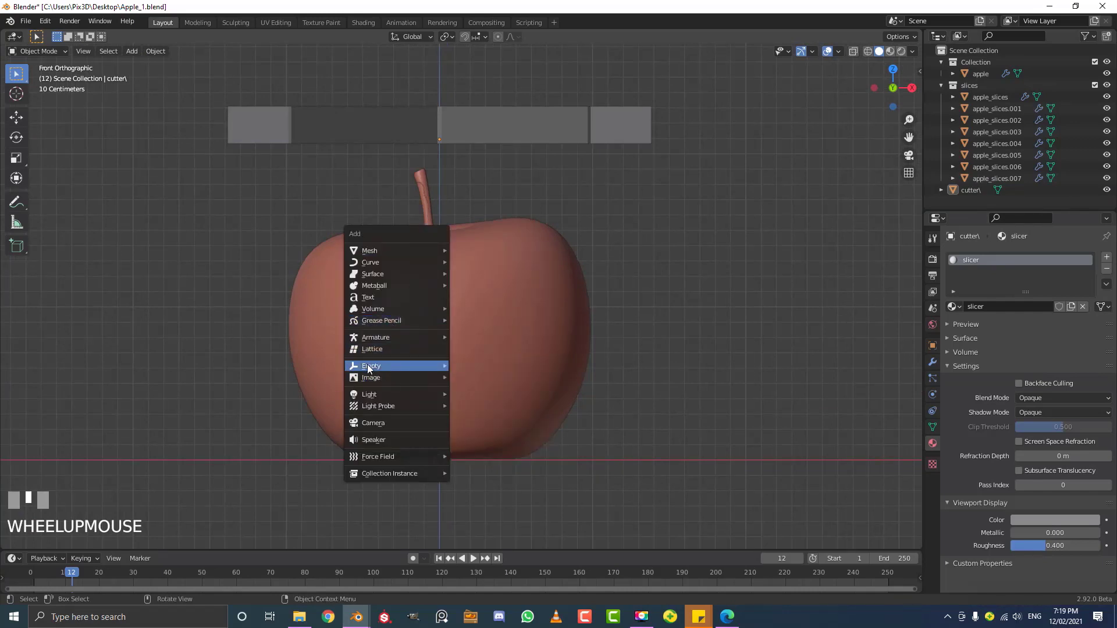
mouse_move(376, 366)
click(481, 414)
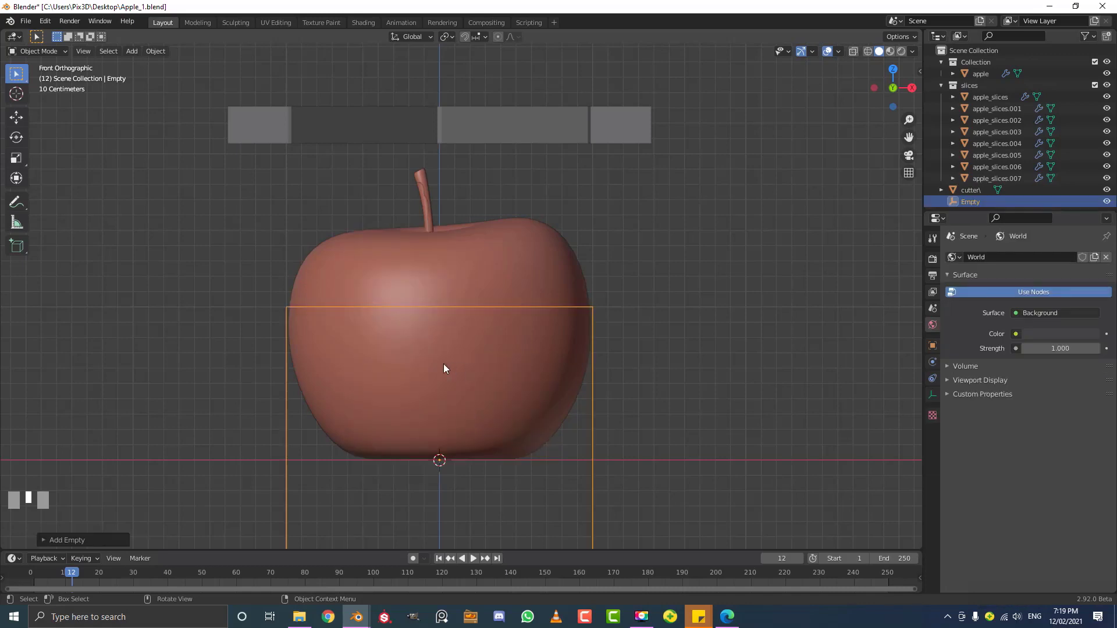
Raise the empty along Z to the cutter's center and shrink it to a small box around the hub
scroll(448, 372, down, 2)
key(g)
key(g)
key(z)
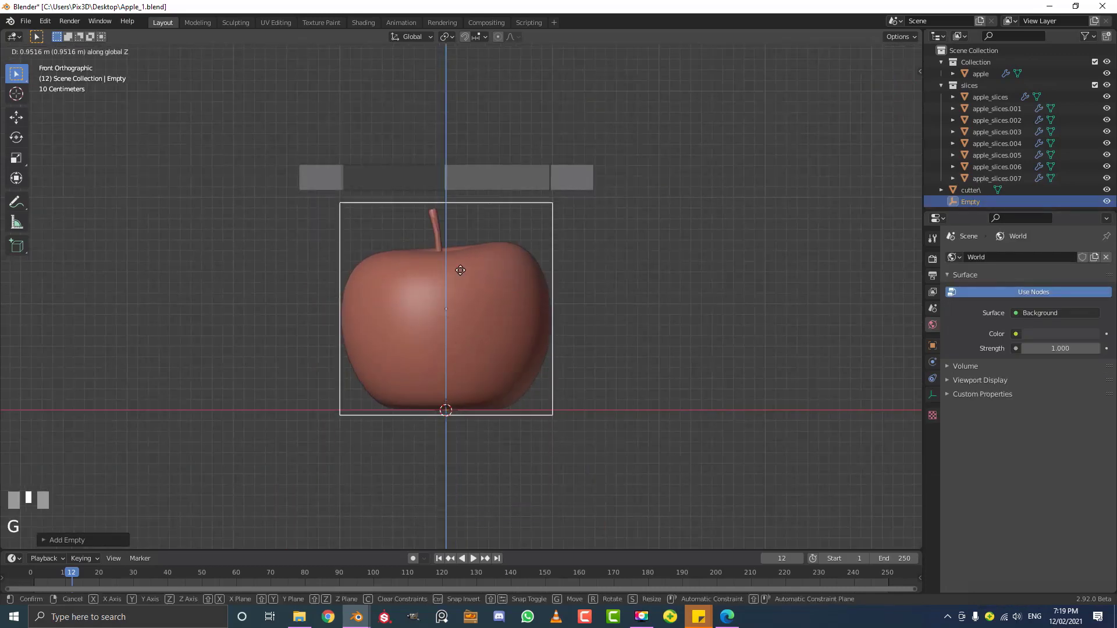
click(462, 144)
middle_drag(462, 144, 480, 208)
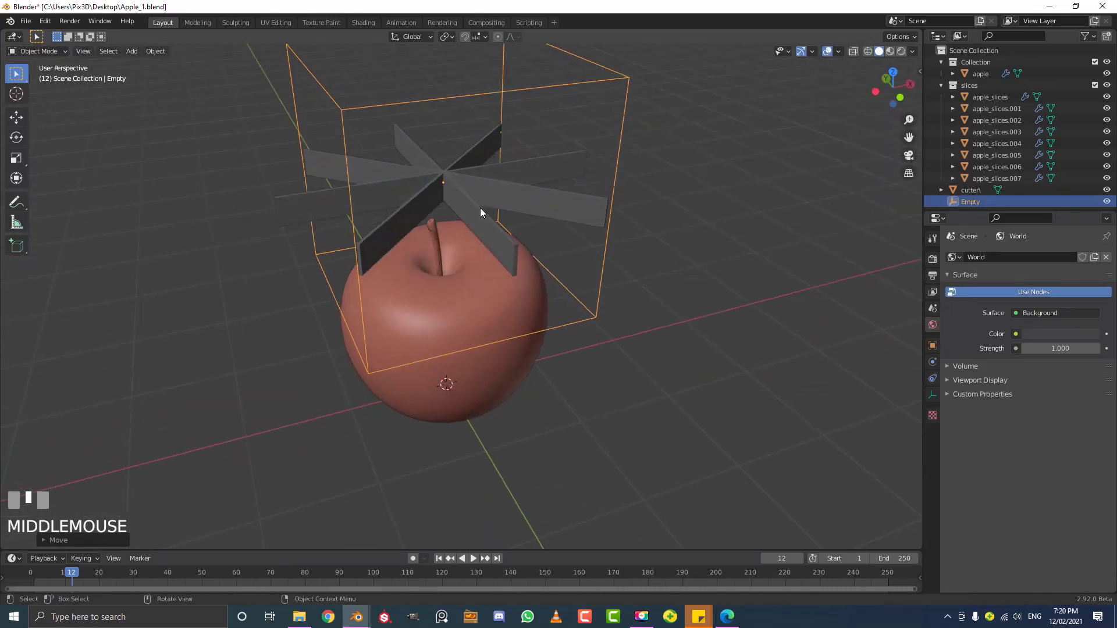
key(s)
click(504, 198)
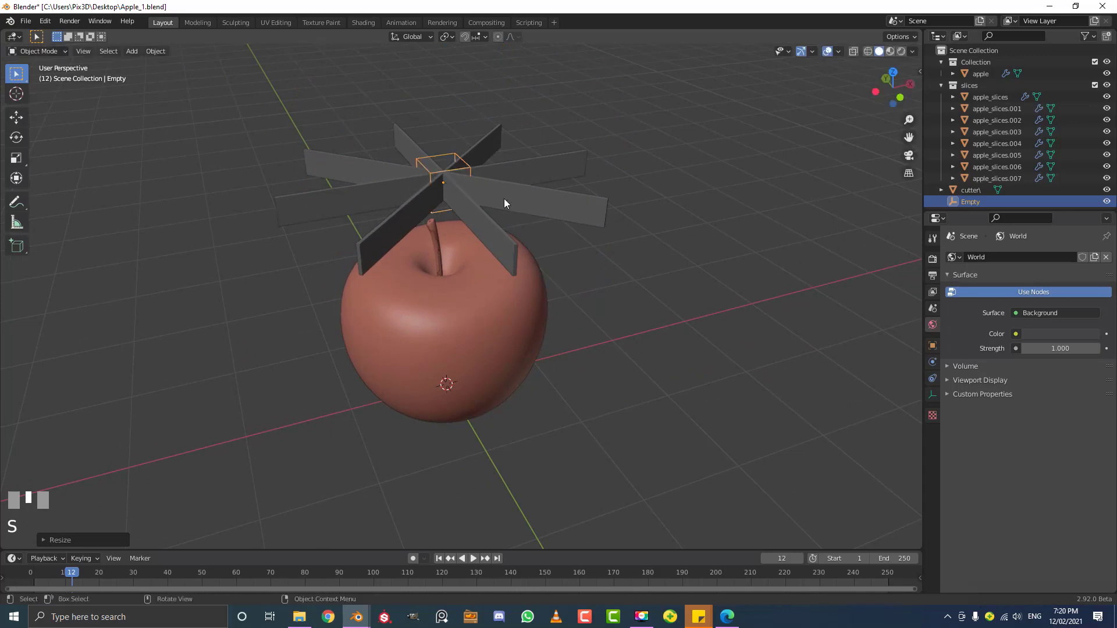
Select the cutter together with the empty and move both slightly higher above the stem
key(KP_1)
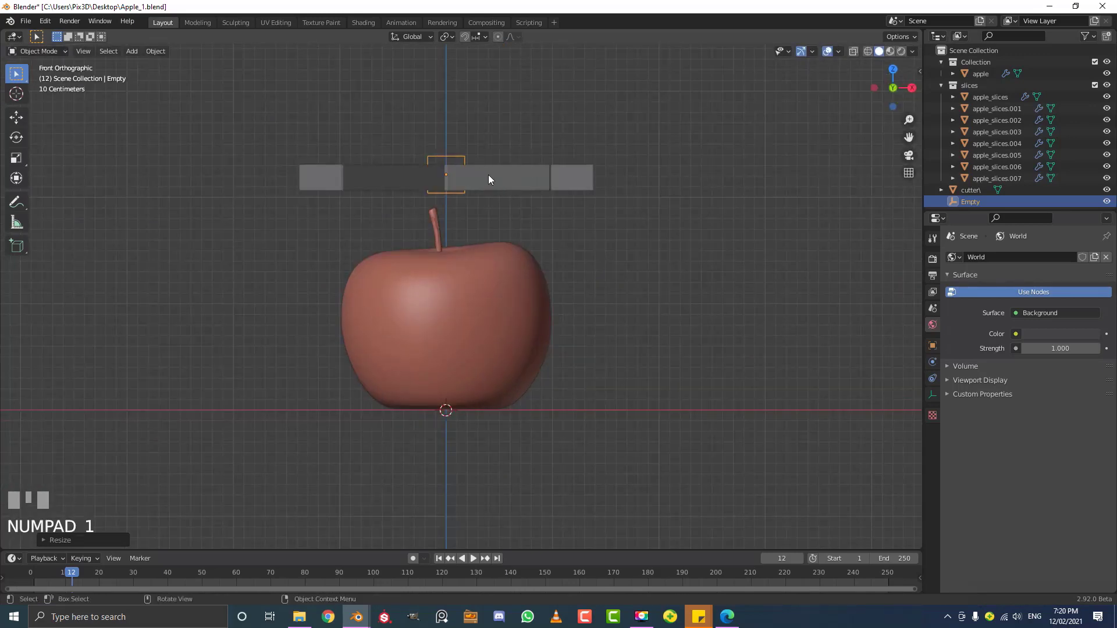
shift+click(491, 175)
drag(609, 209, 482, 156)
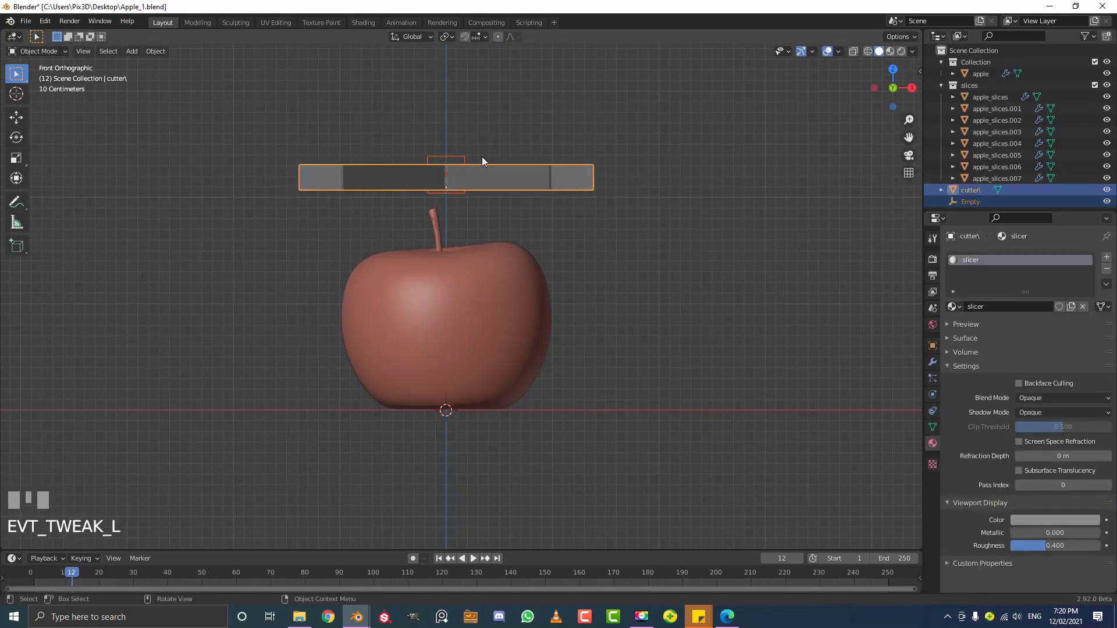
key(g)
click(493, 171)
middle_drag(494, 171, 508, 198)
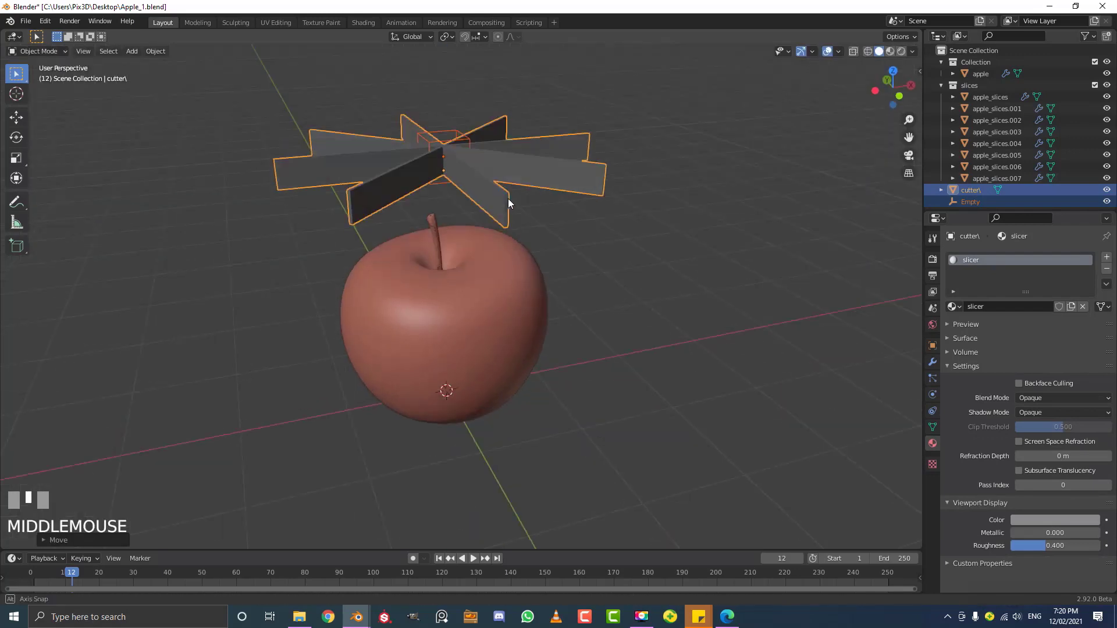
Parent the cutter to the empty with Object (Keep Transform)
scroll(541, 156, up, 2)
click(546, 150)
shift+middle_drag(546, 151, 520, 212)
scroll(560, 203, up, 2)
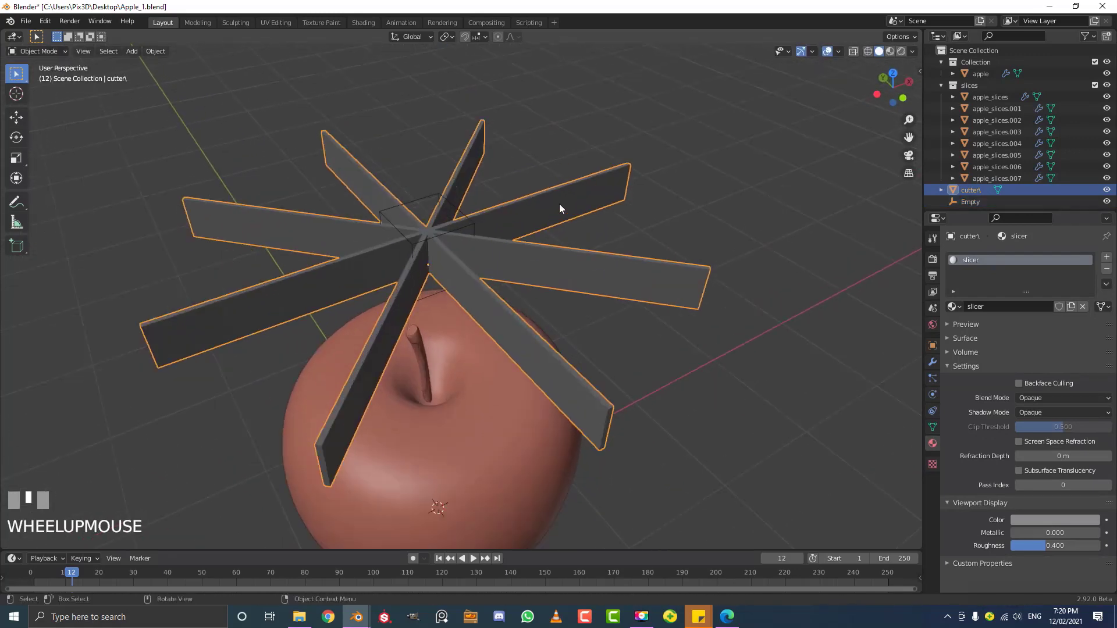
shift+click(423, 196)
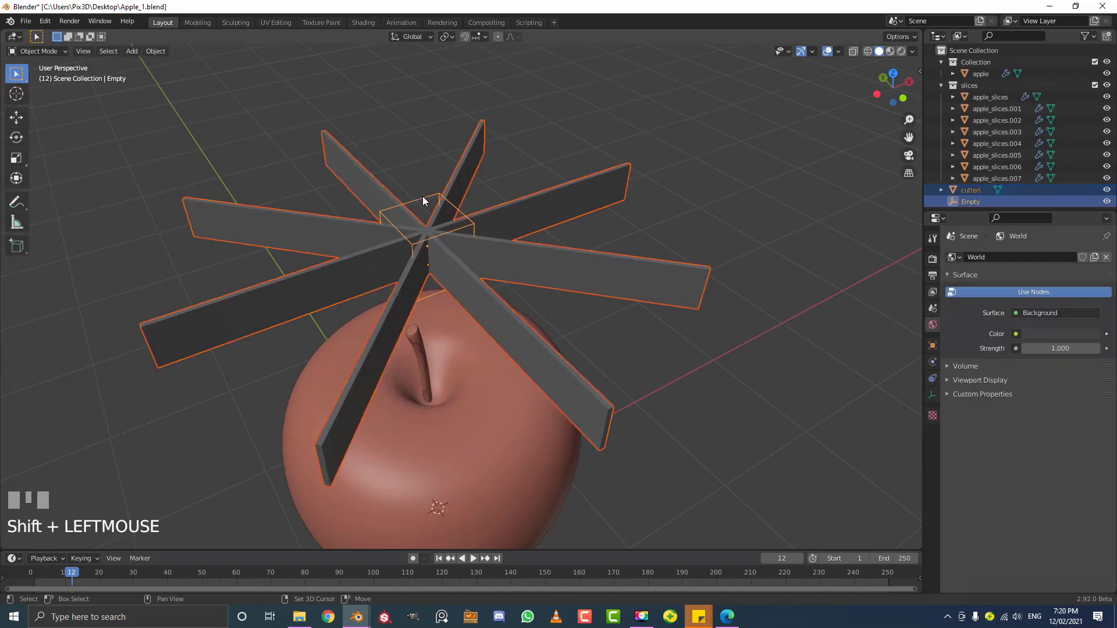
key(ctrl+p)
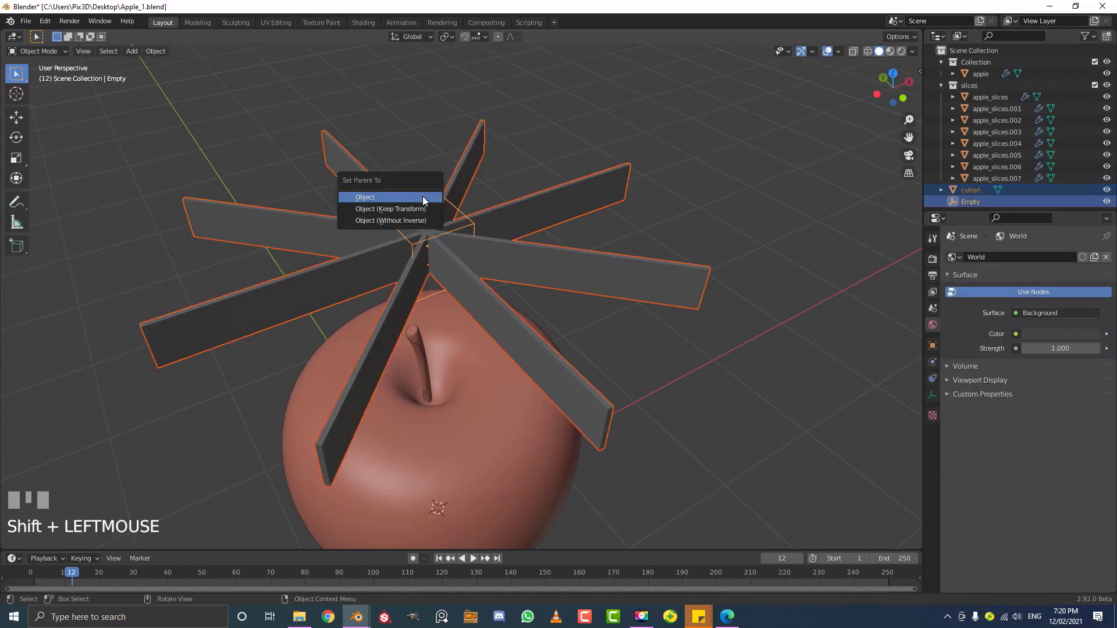
click(382, 210)
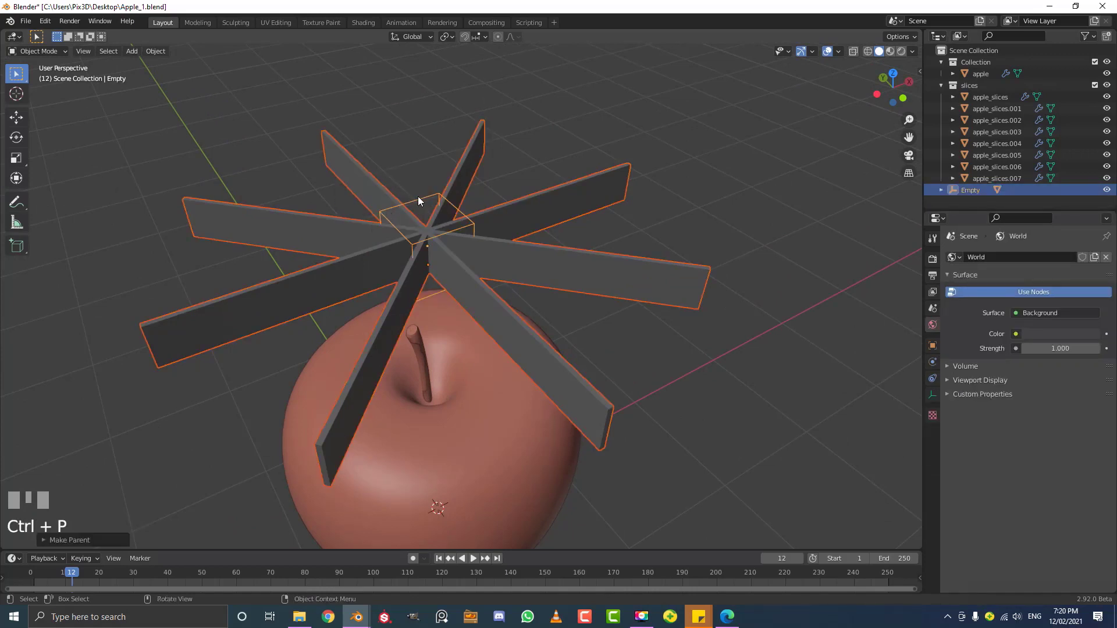
Check that the cutter follows the empty by test-moving the empty freely and along Z, cancelling the moves
click(423, 194)
scroll(424, 194, down, 3)
key(g)
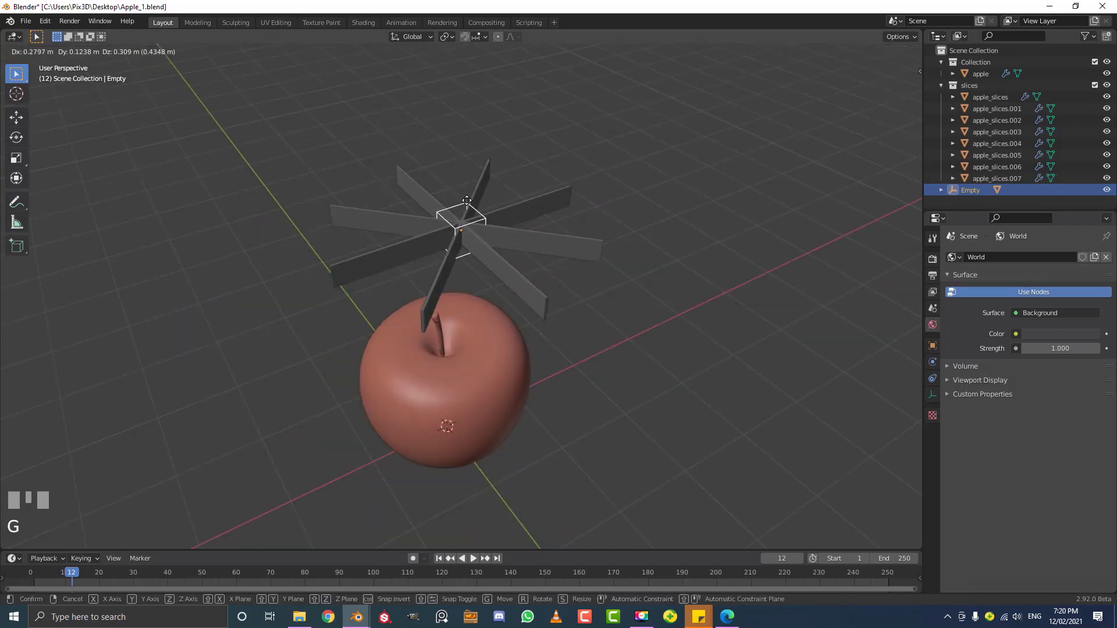
click(494, 239)
click(437, 243)
key(g)
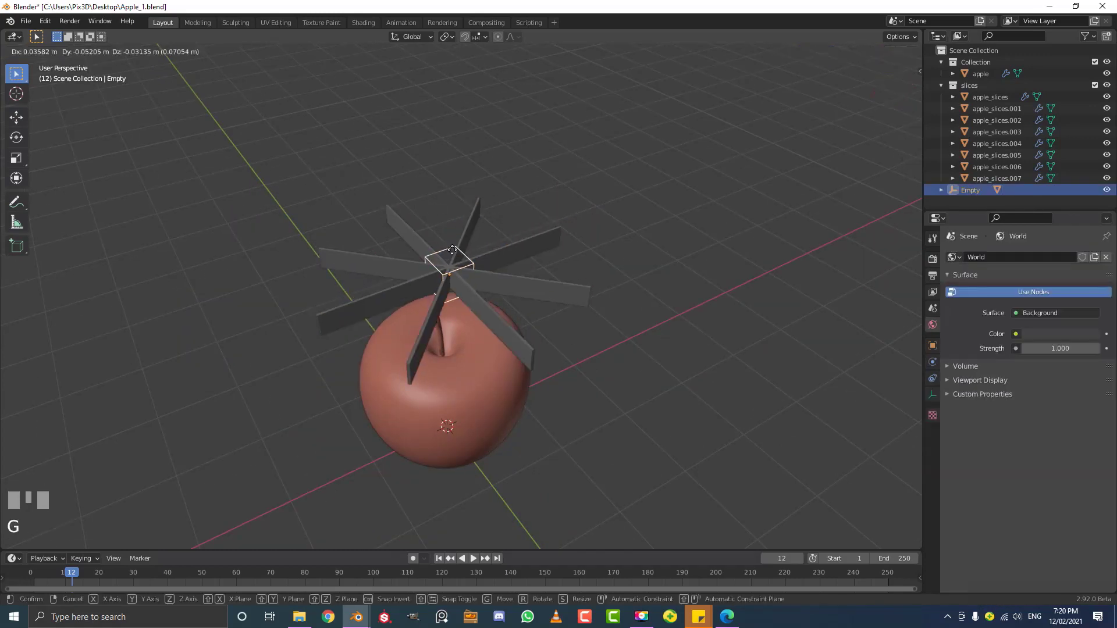
key(KP_1)
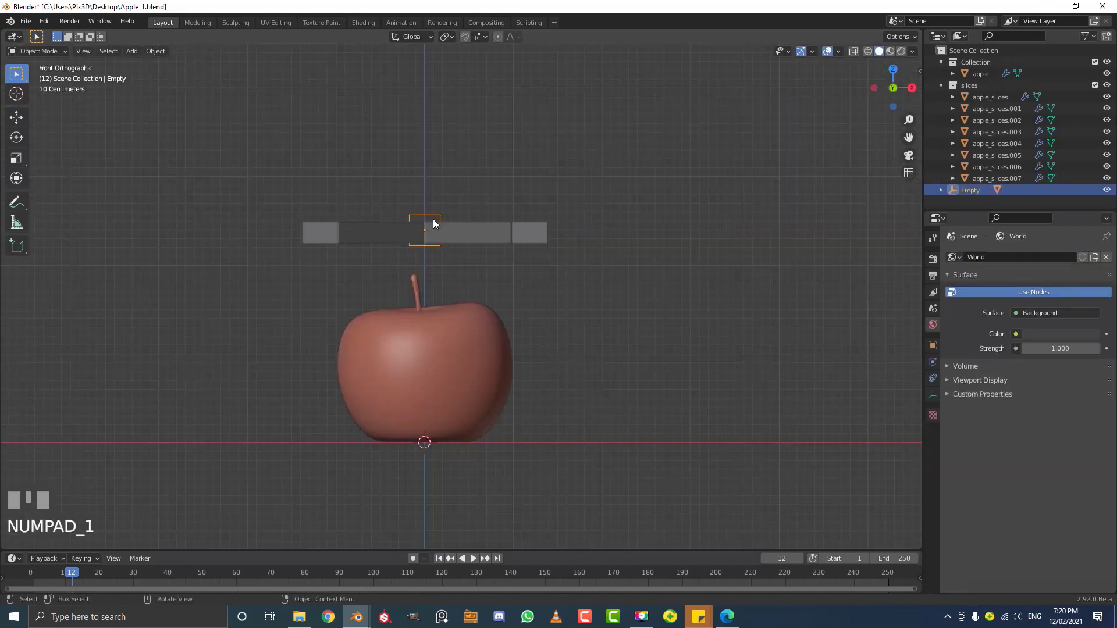
scroll(434, 224, up, 2)
key(g)
key(z)
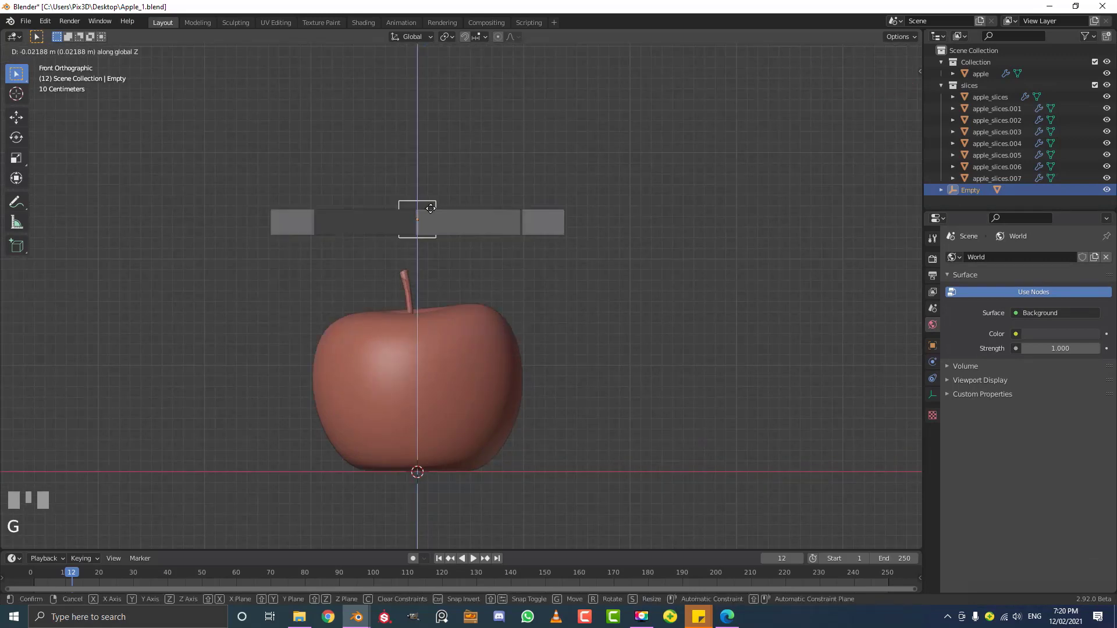
click(420, 224)
Deselect everything and add a mesh cube at the base of the apple
key(alt+a)
scroll(426, 229, down, 1)
shift+middle_drag(425, 229, 429, 267)
scroll(429, 265, up, 1)
key(shift+a)
mouse_move(362, 141)
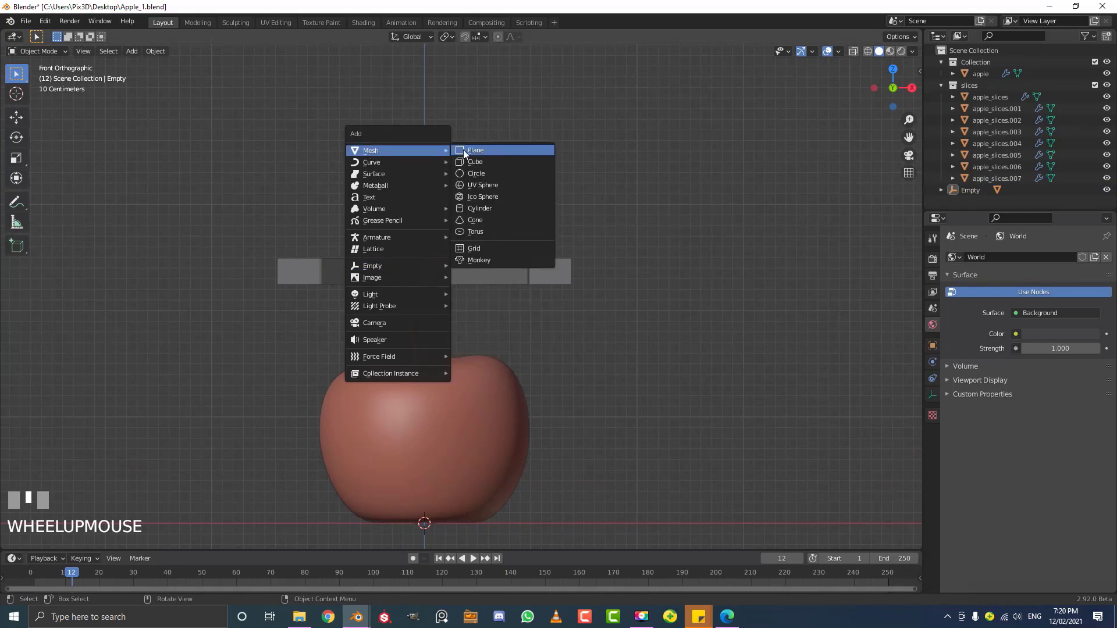
click(475, 162)
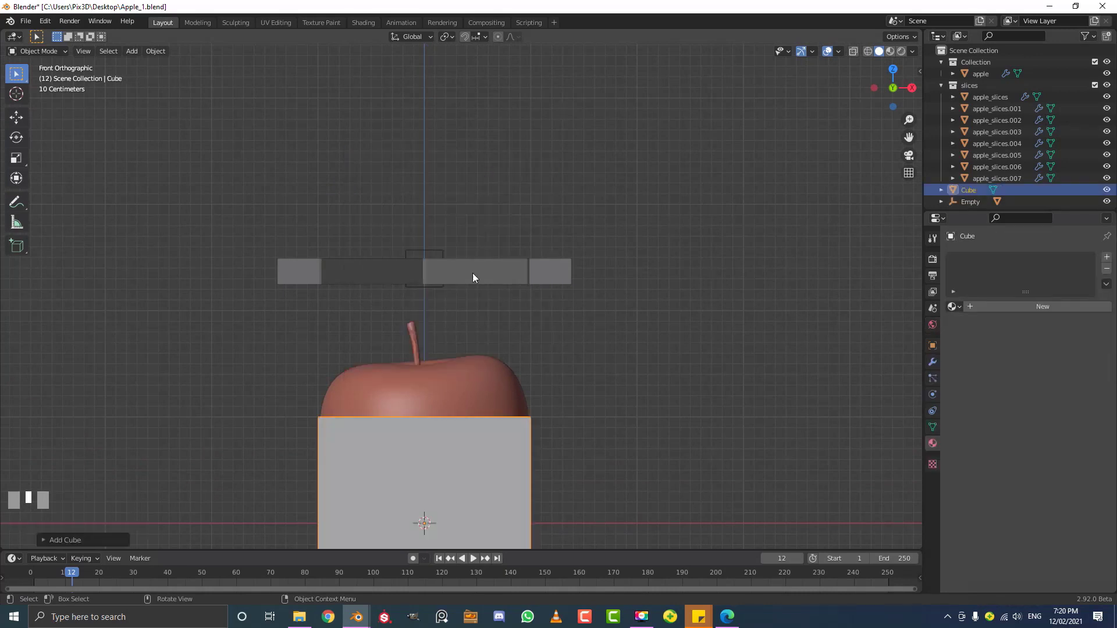
Scale the new cube up uniformly by about 1.42 and switch the viewport to wireframe shading
scroll(473, 273, down, 2)
shift+middle_drag(473, 273, 471, 330)
scroll(490, 359, up, 2)
key(s)
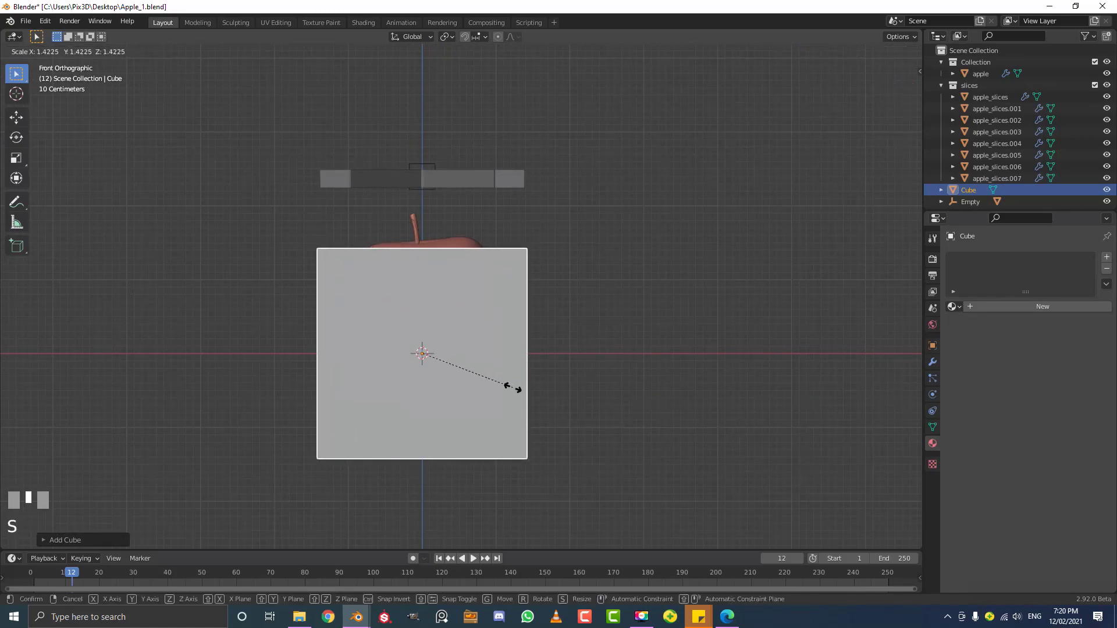
click(512, 388)
key(z)
scroll(486, 259, up, 2)
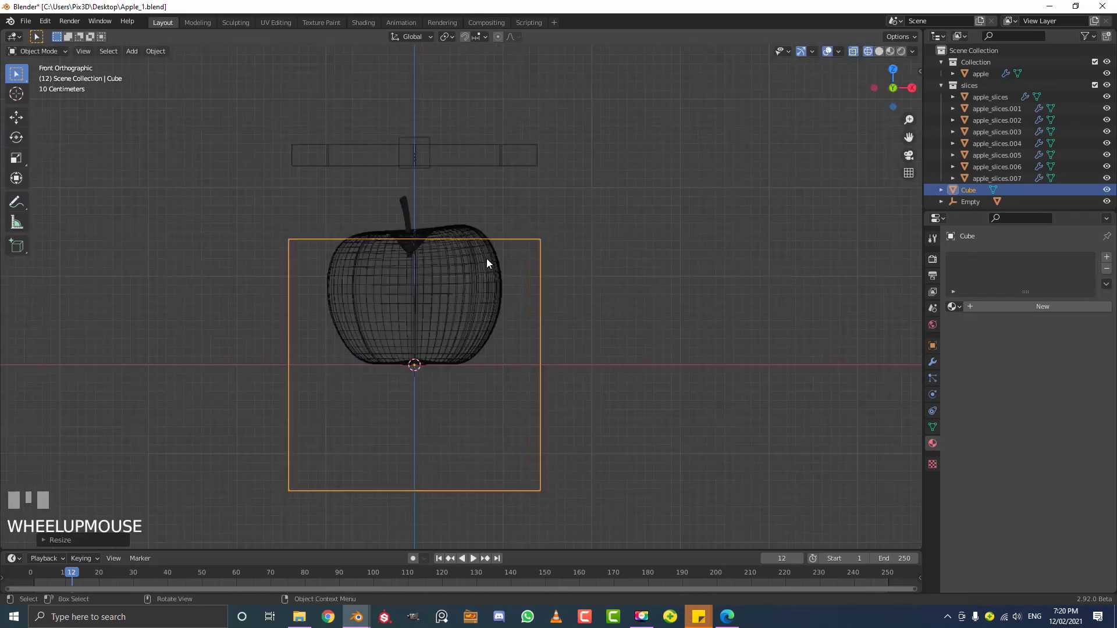
Move the cube straight up along Z to about 3.64 m, lining its base up with the cutter's lower edge
key(z)
key(z)
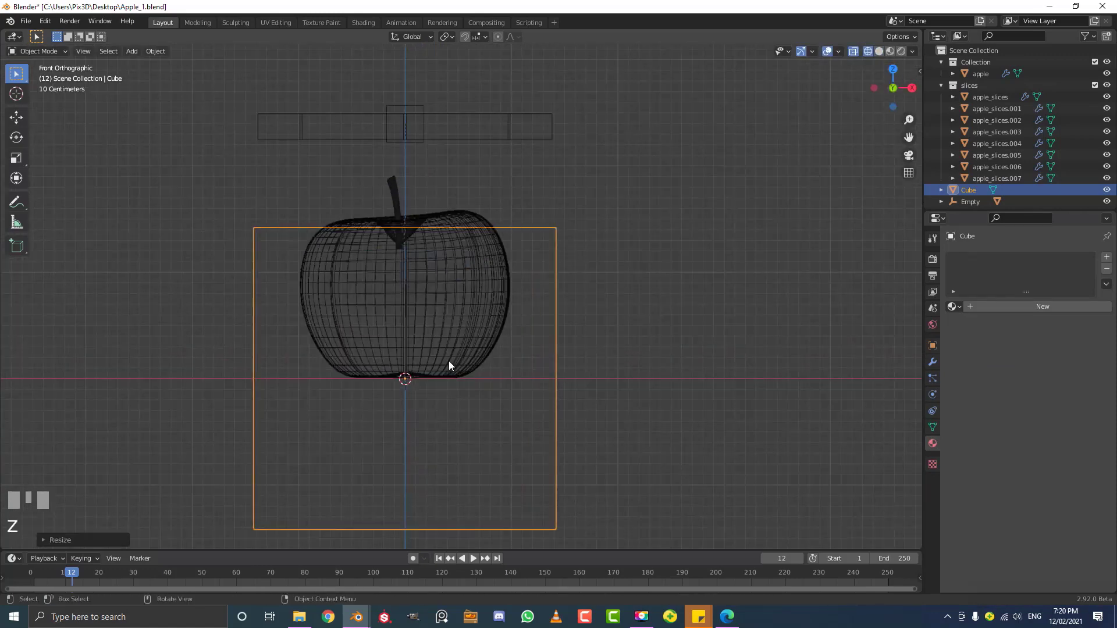
key(g)
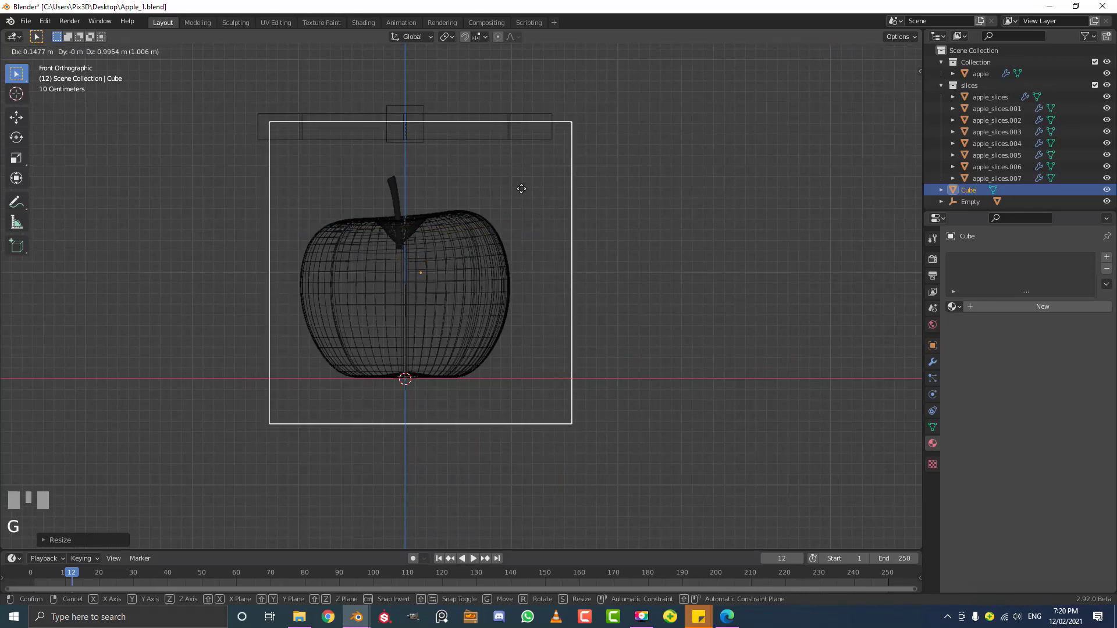
right_click(520, 302)
key(g)
key(z)
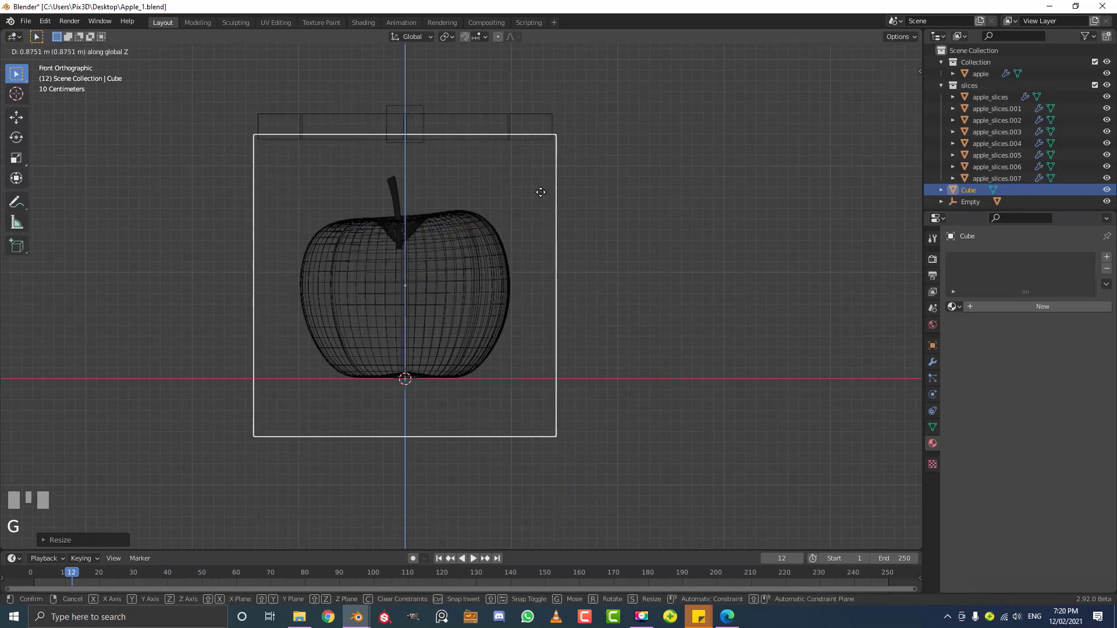
click(567, 414)
scroll(543, 351, down, 4)
shift+middle_drag(543, 352, 414, 229)
scroll(448, 289, up, 5)
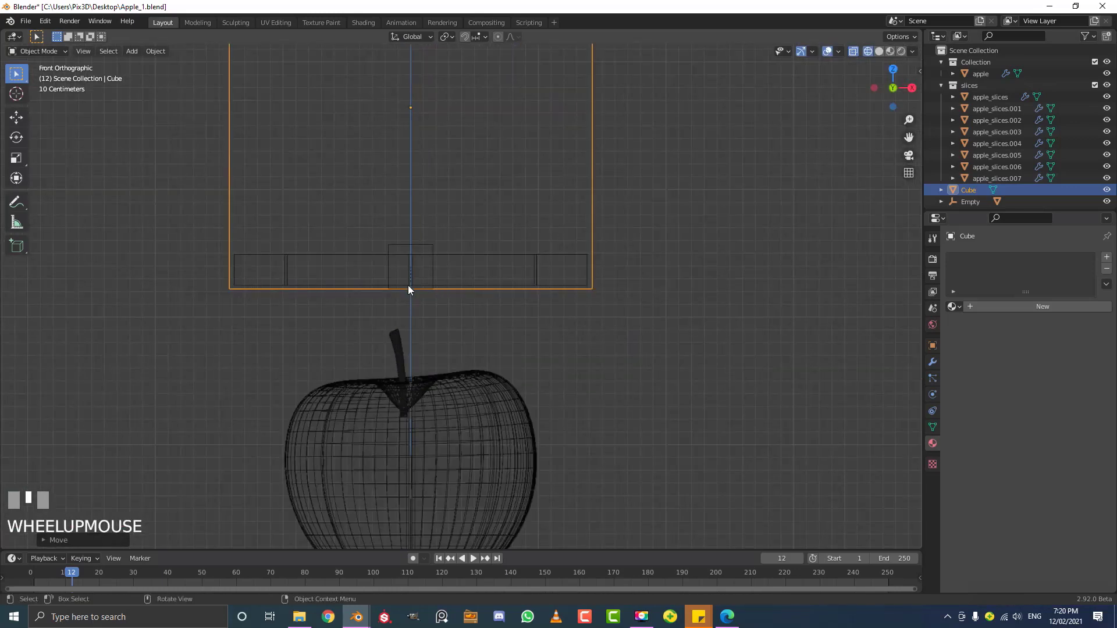
middle_drag(409, 289, 448, 319)
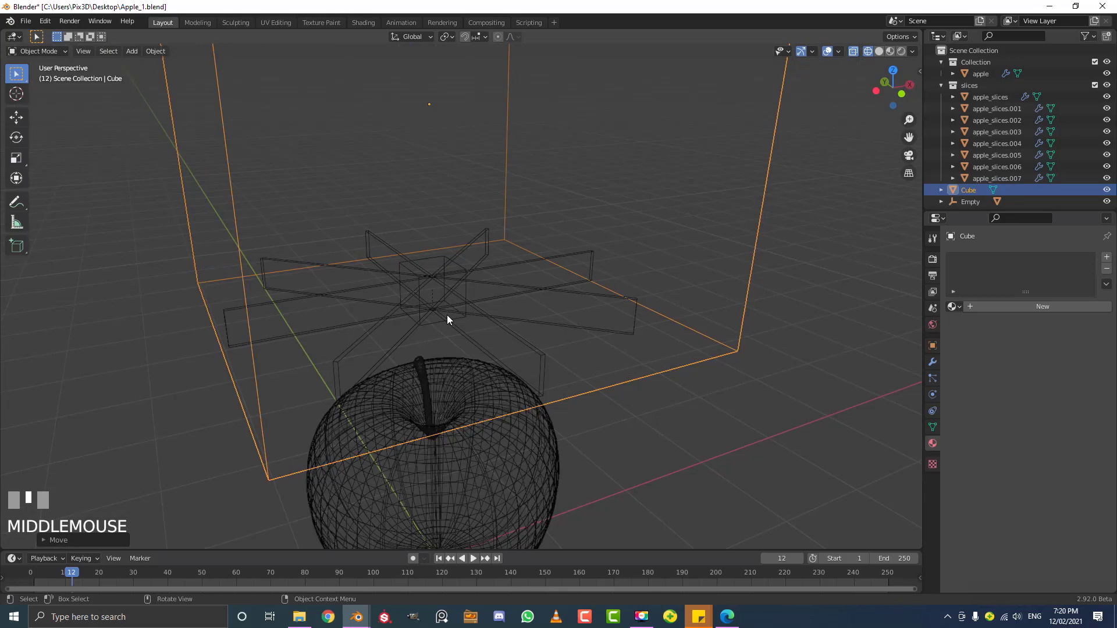
Exclude the cube from renders and set its viewport display to Wire
click(933, 346)
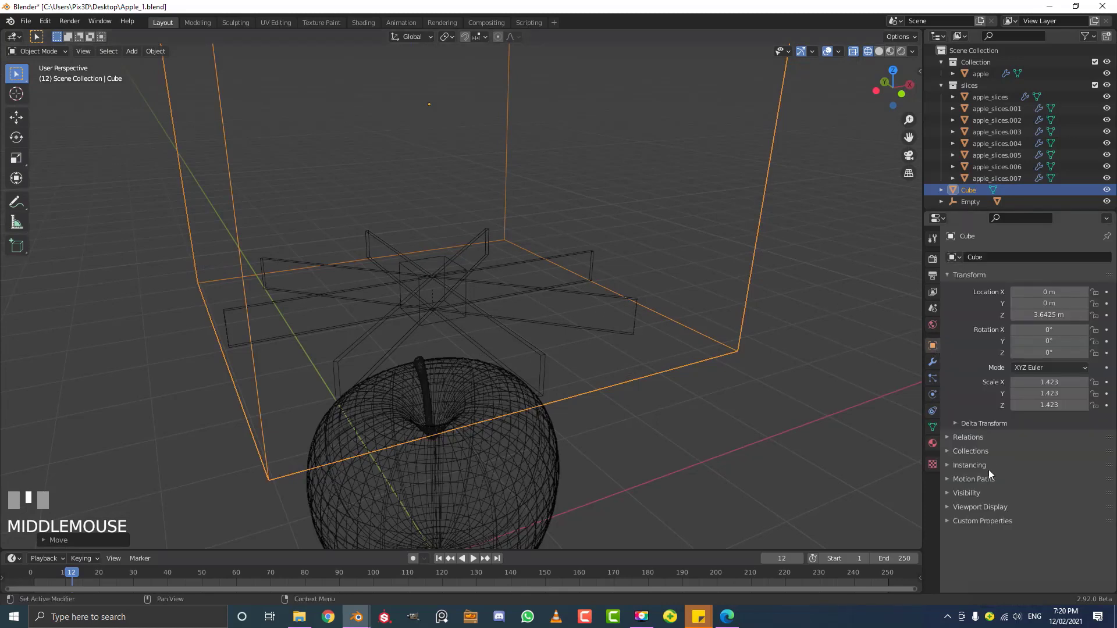
click(968, 493)
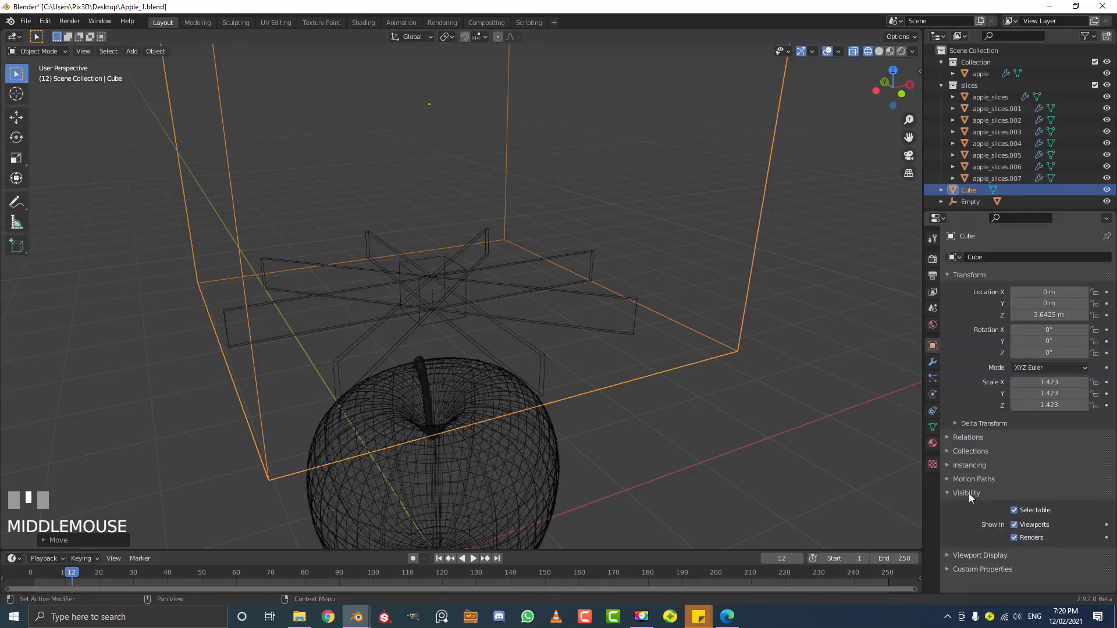
click(1015, 538)
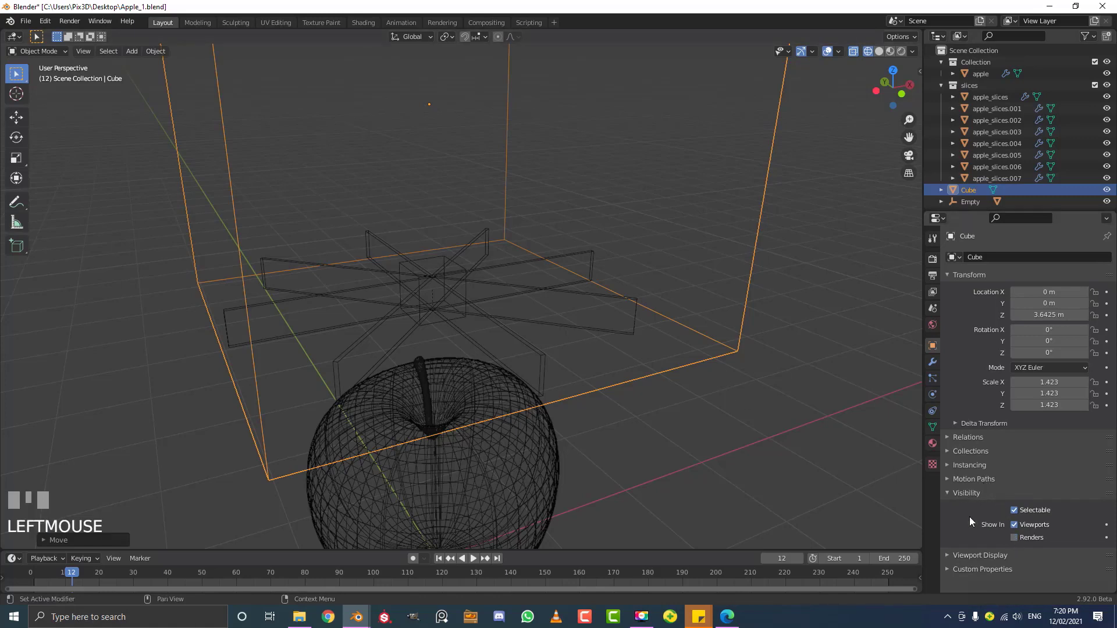
click(960, 555)
scroll(966, 546, down, 5)
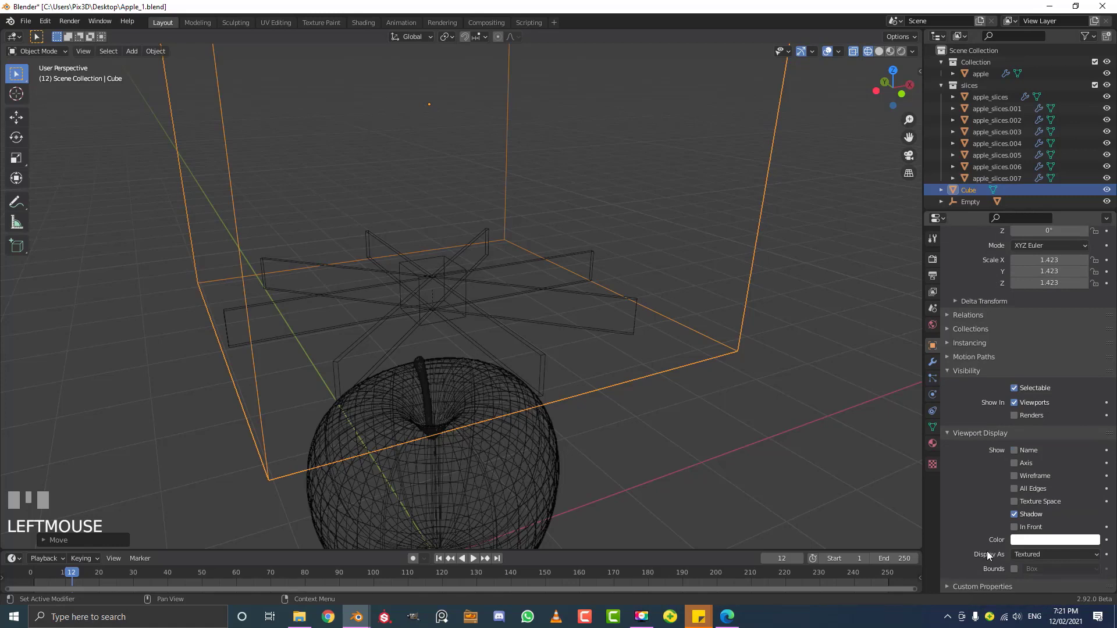
click(1025, 555)
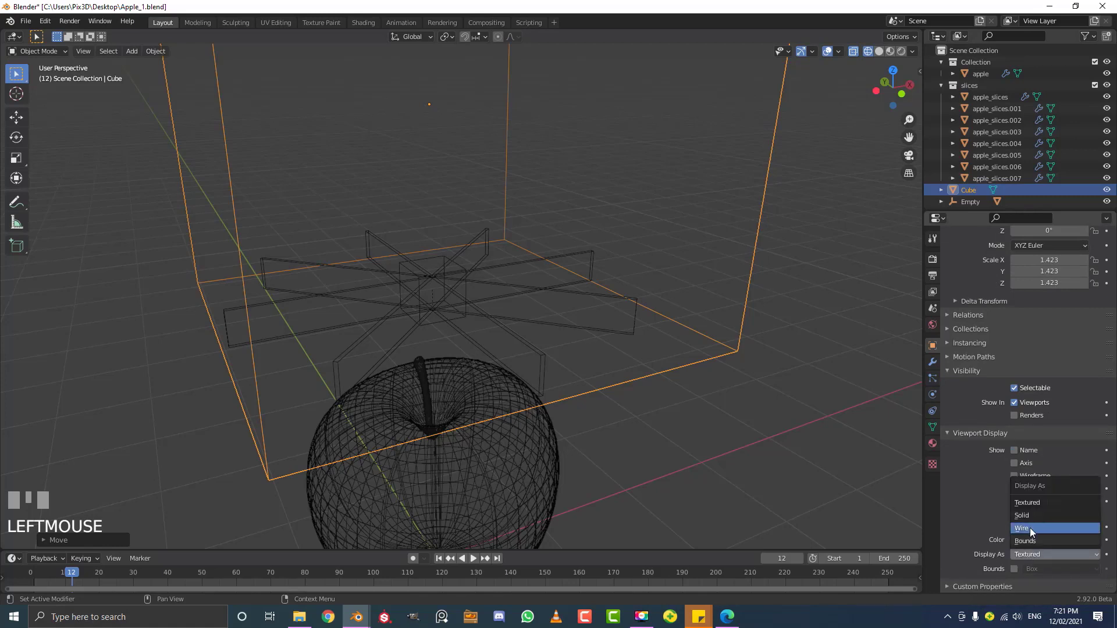
click(1030, 529)
Switch the viewport to solid shading and look at the wire cube above the apple from the front
key(z)
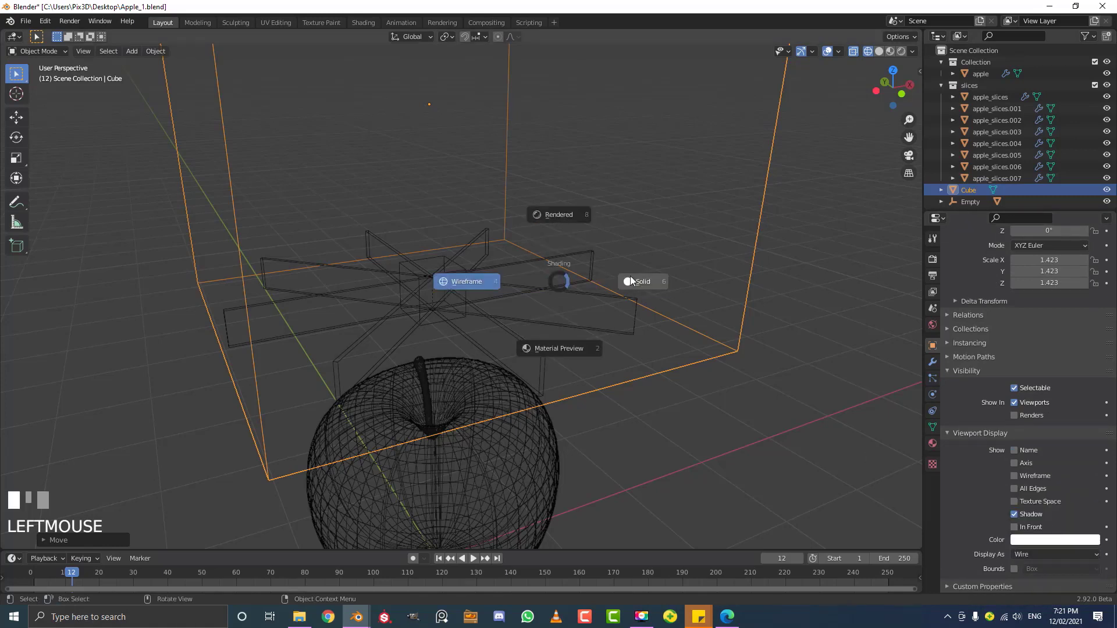
click(605, 285)
scroll(603, 288, down, 2)
middle_drag(603, 290, 549, 201)
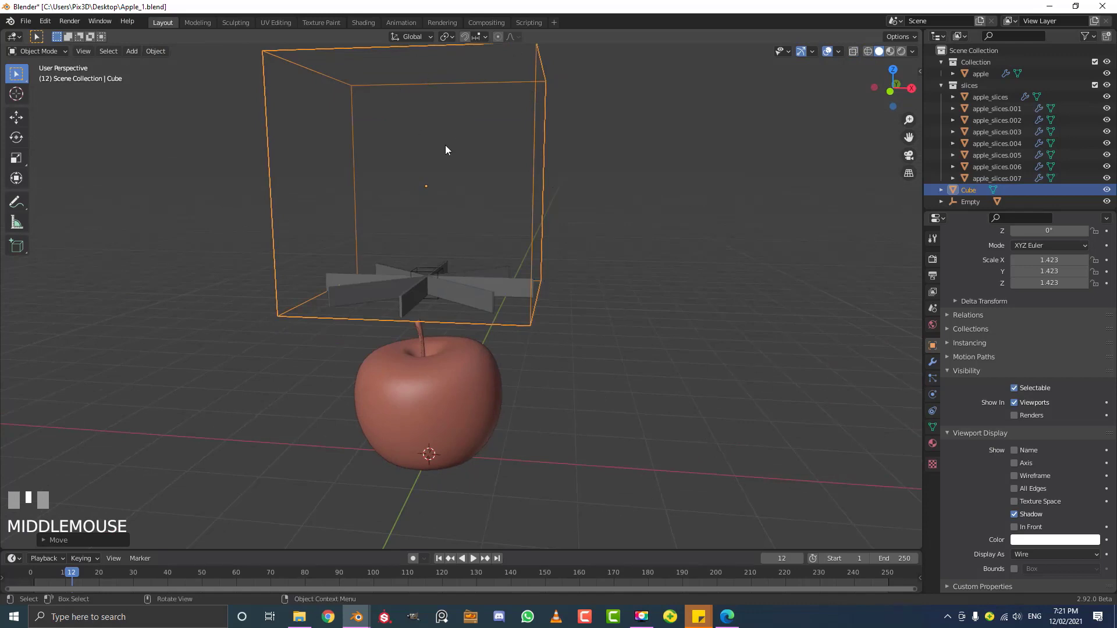
key(KP_1)
scroll(434, 193, up, 2)
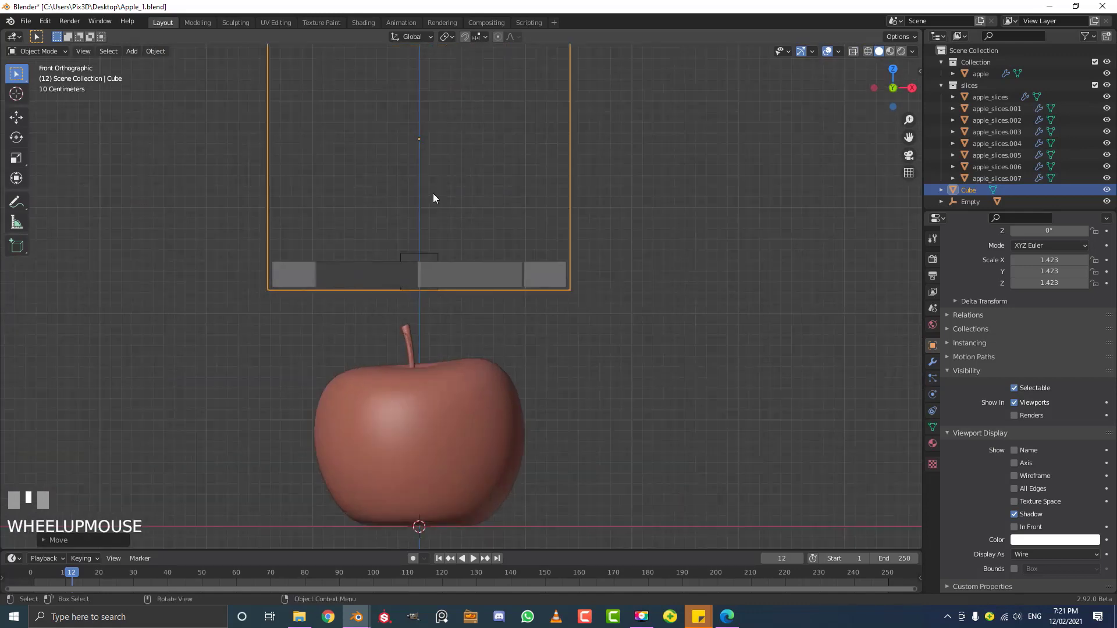
Parent the cube to the empty with Object (Keep Transform)
scroll(465, 203, down, 2)
key(g)
right_click(519, 224)
scroll(494, 215, up, 1)
shift+click(424, 254)
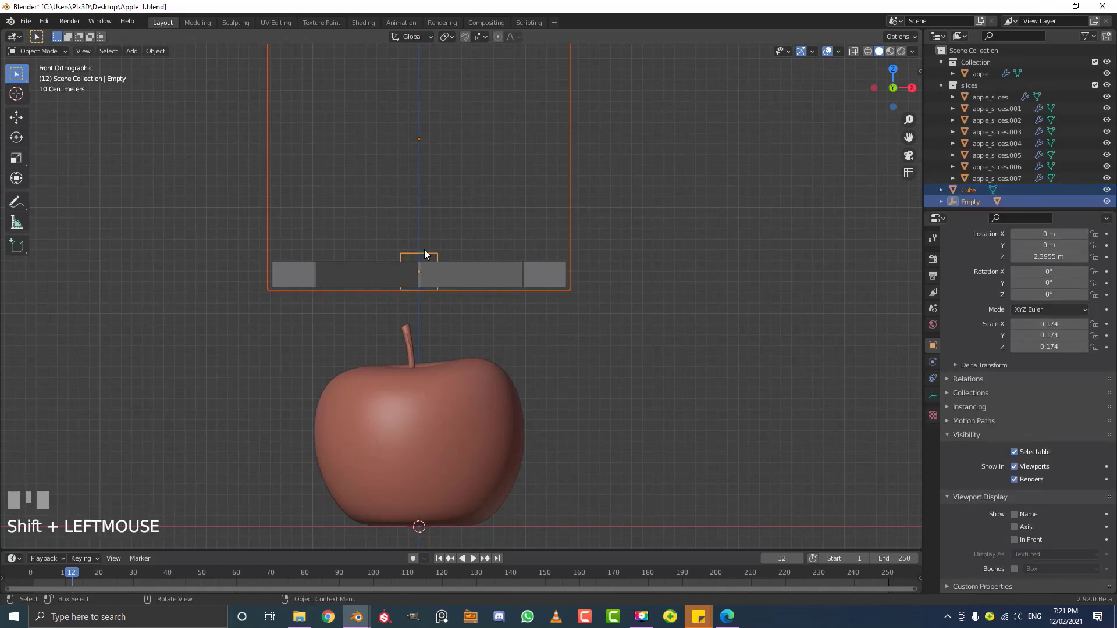
key(ctrl+p)
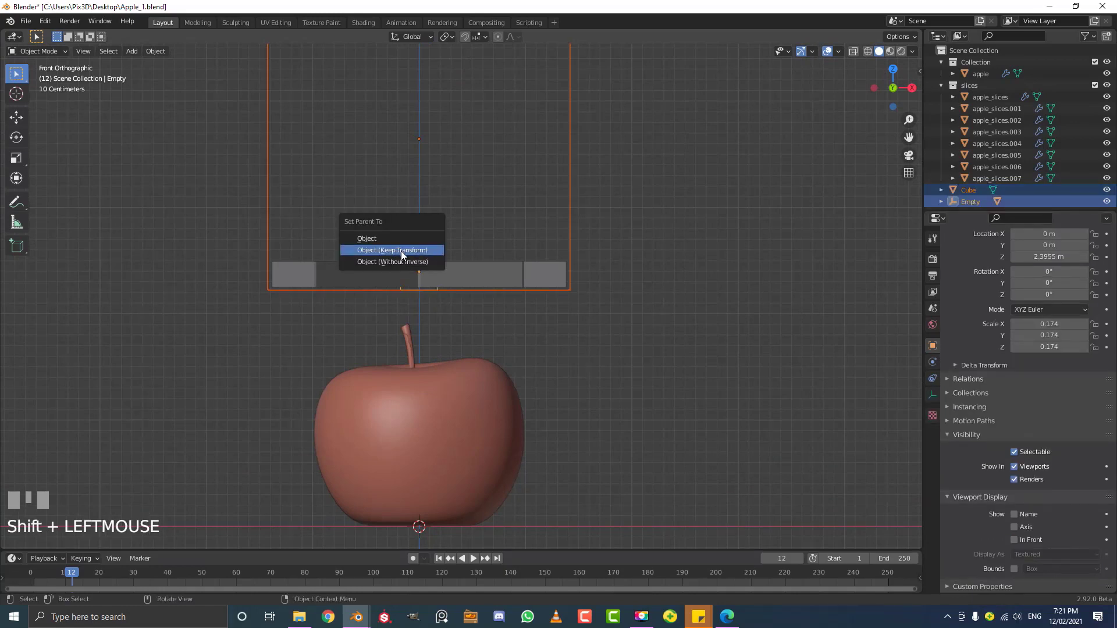
click(400, 250)
Check that the cube and cutter follow the empty by test-moving the empty alone, cancelling the move
scroll(431, 274, down, 3)
scroll(441, 314, up, 3)
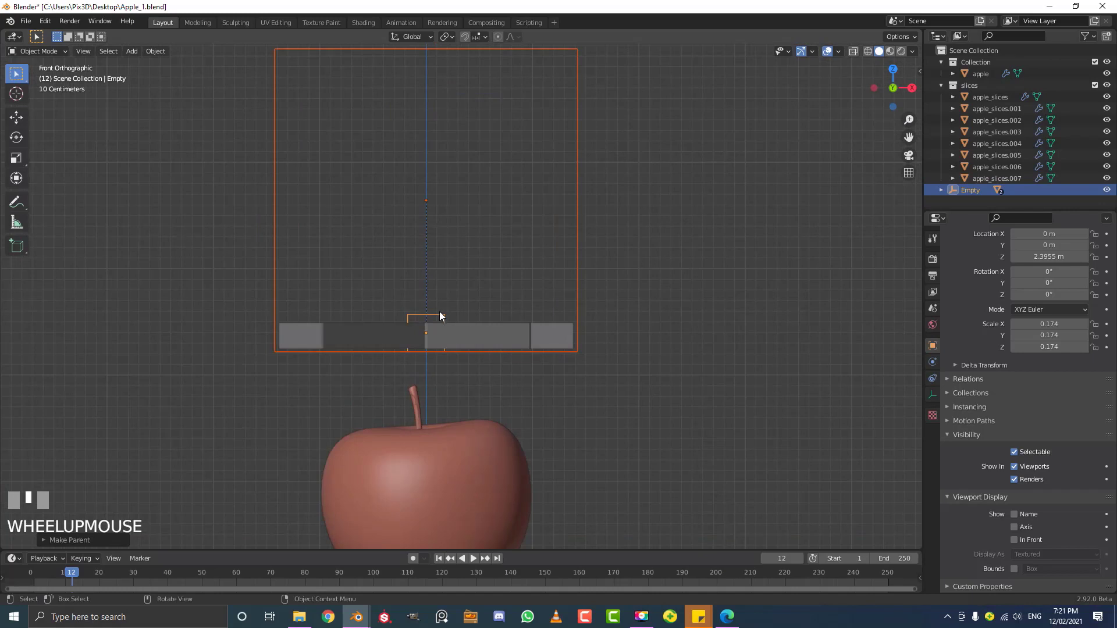
click(429, 317)
scroll(430, 340, down, 2)
key(g)
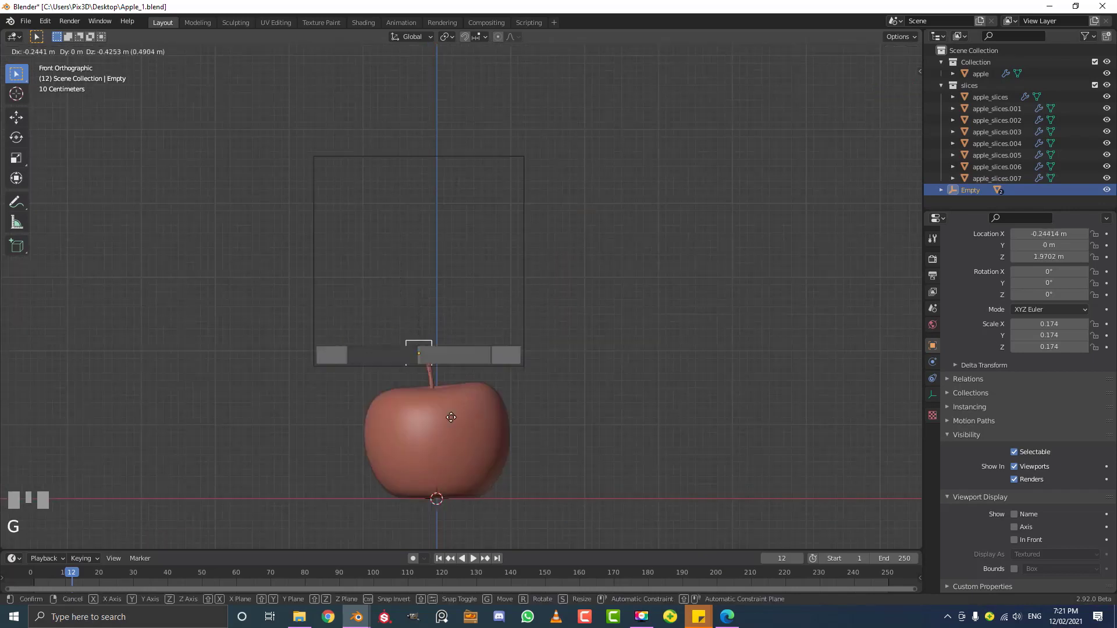
right_click(436, 354)
shift+middle_drag(442, 354, 458, 337)
scroll(529, 329, up, 1)
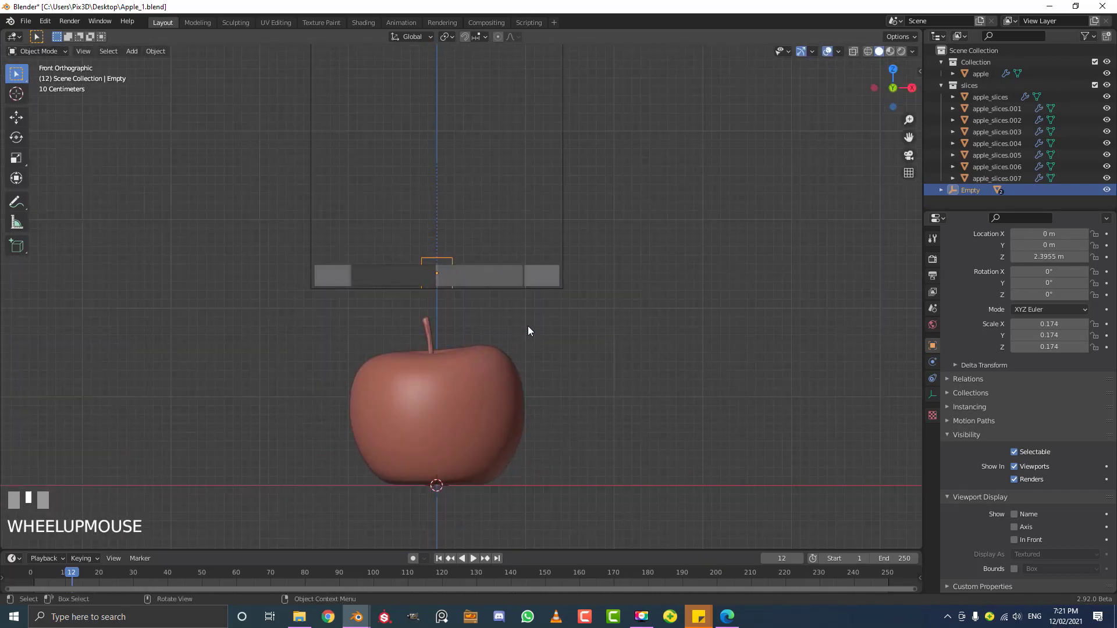
Add a Boolean modifier set to Difference to the whole apple, with the wire cube as its object
click(981, 72)
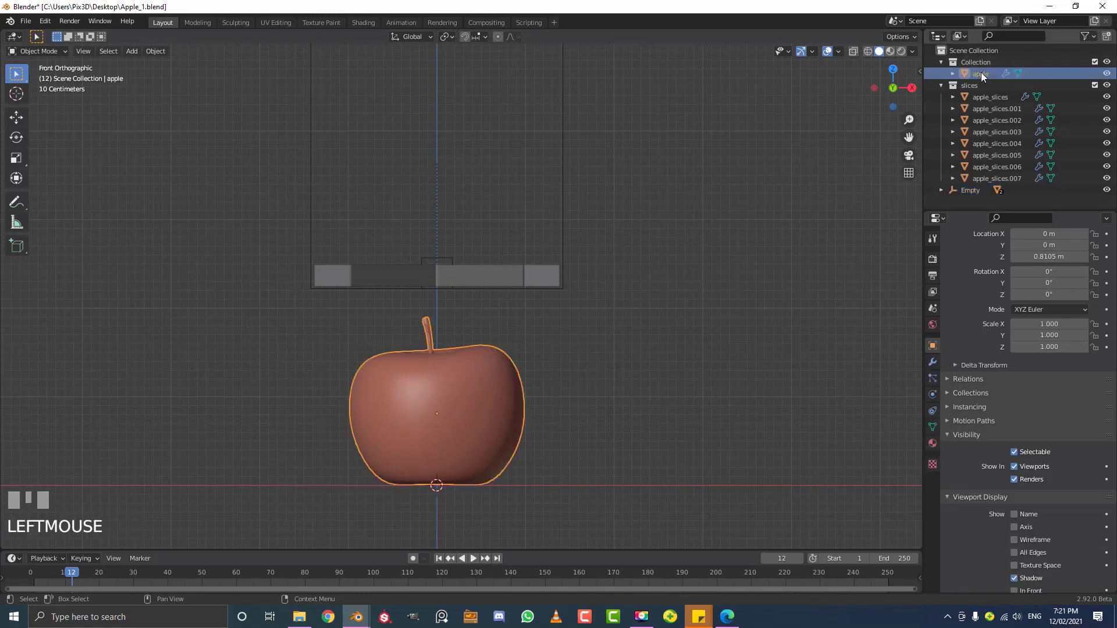
click(933, 363)
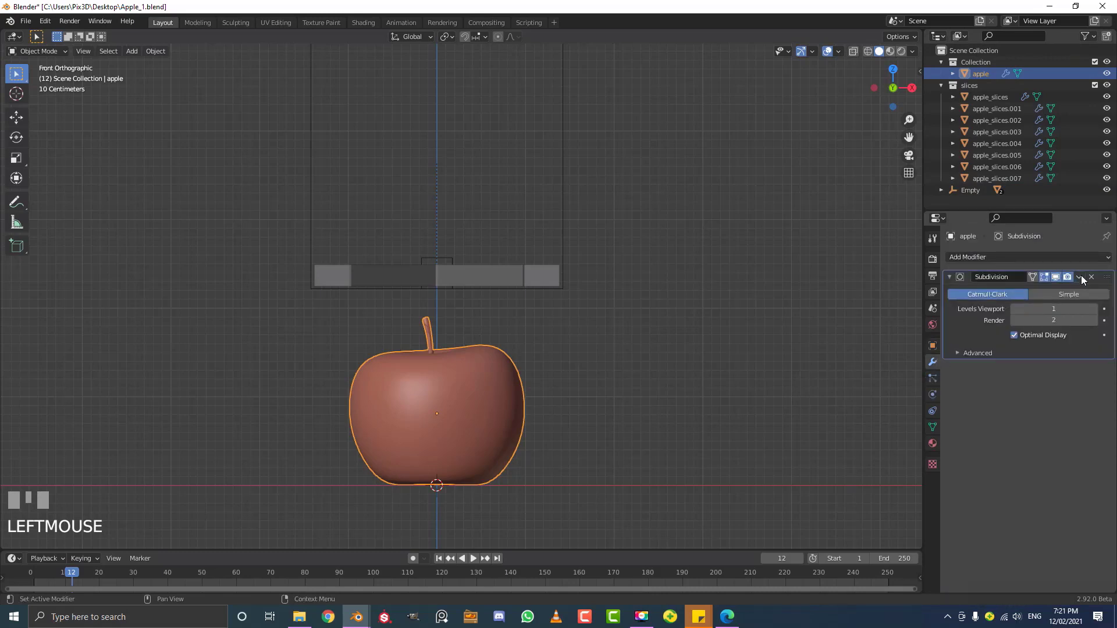
click(950, 276)
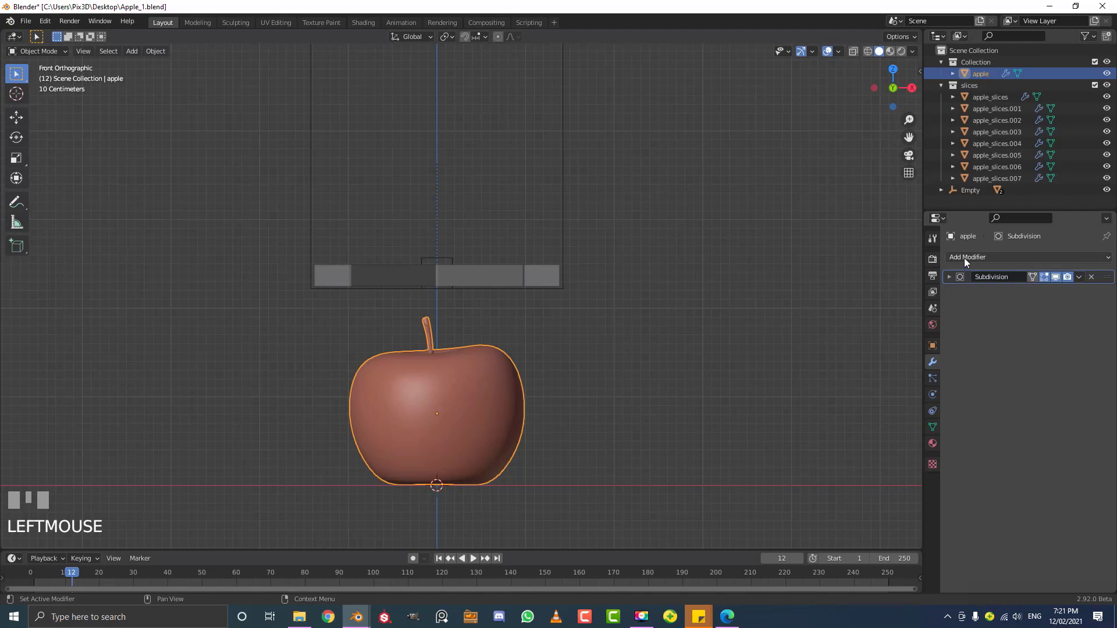
click(964, 257)
click(879, 314)
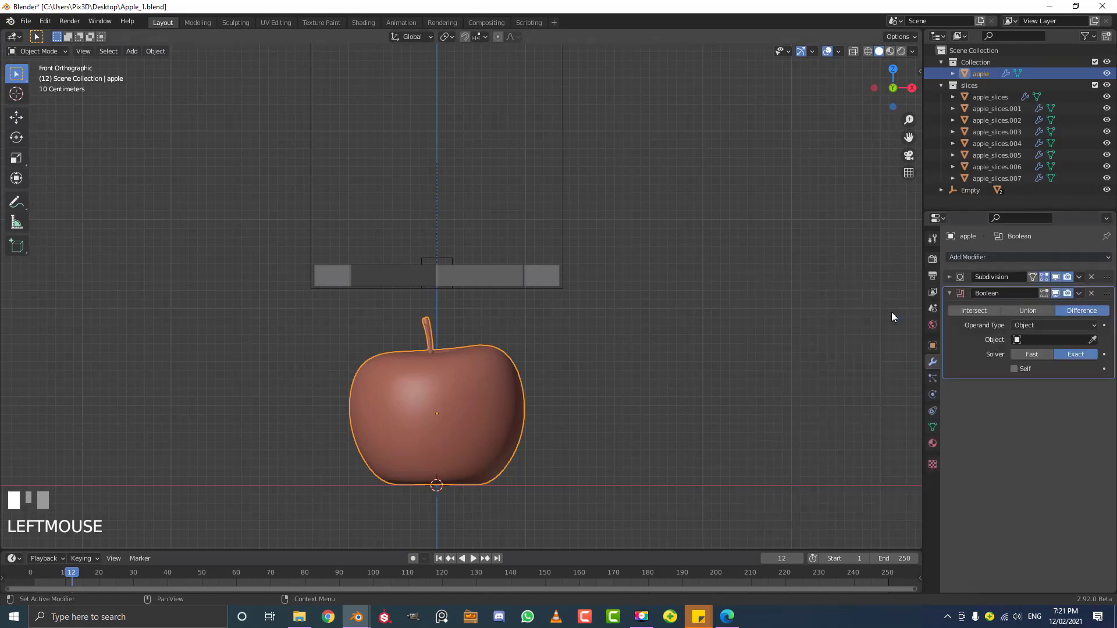
click(1093, 339)
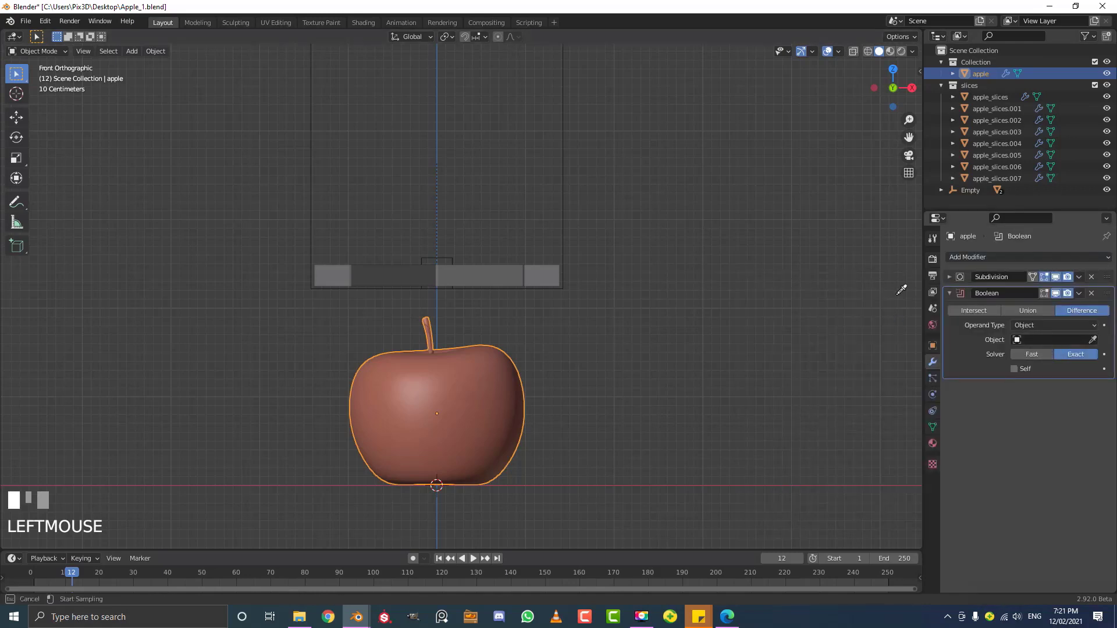
click(564, 122)
Test the Boolean cut by lowering the empty along Z over the apple in front and perspective views, cancelling both moves
scroll(523, 140, down, 4)
click(512, 171)
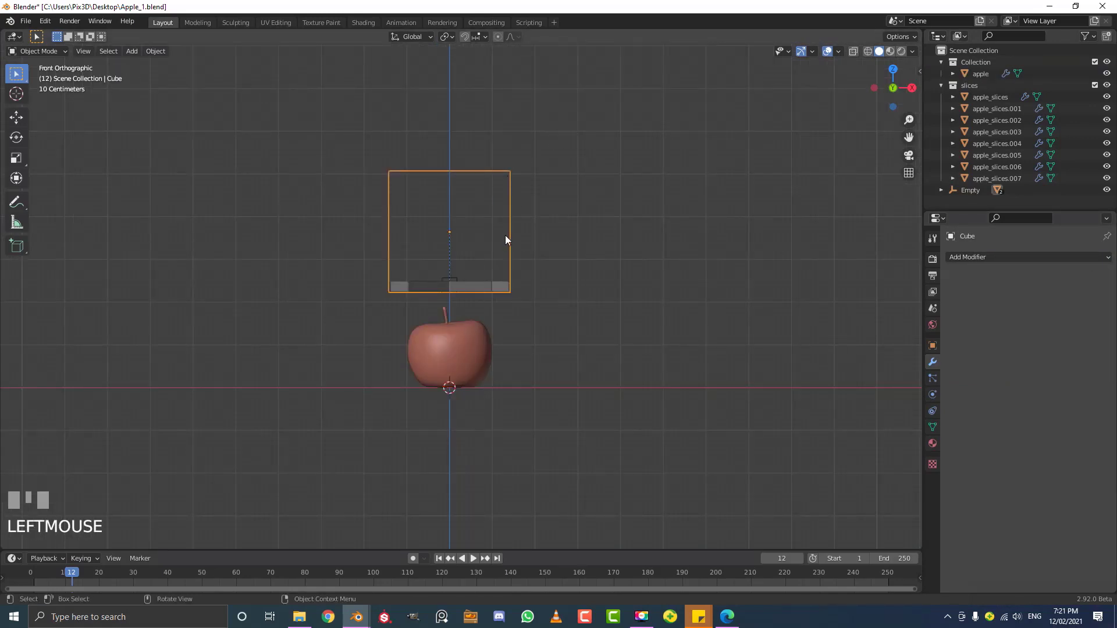
scroll(449, 270, up, 2)
click(449, 270)
scroll(452, 271, up, 3)
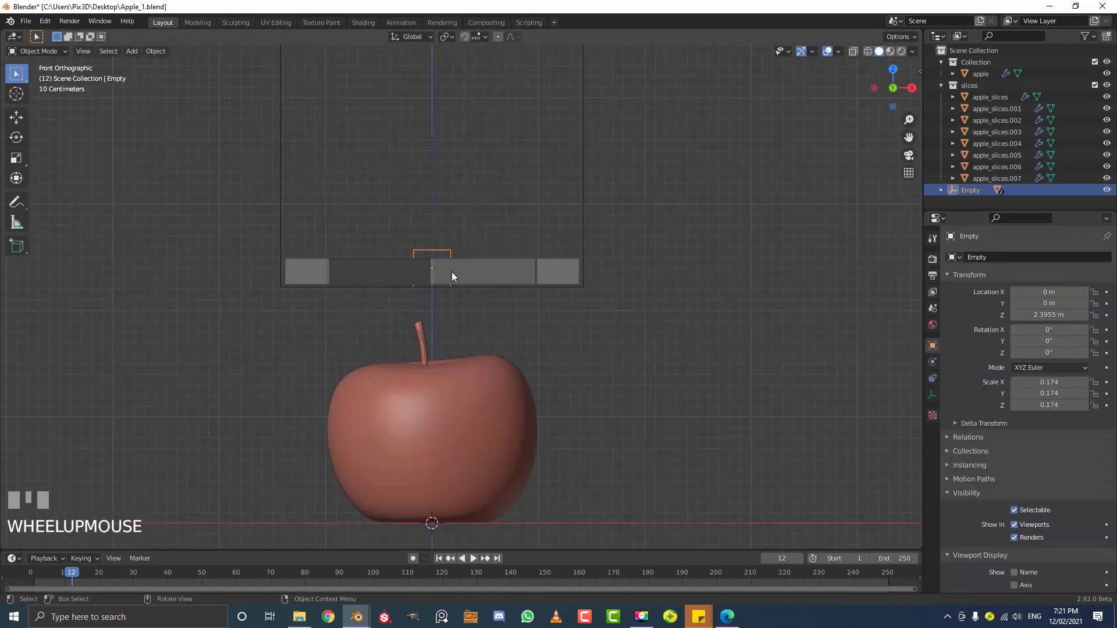
key(g)
key(z)
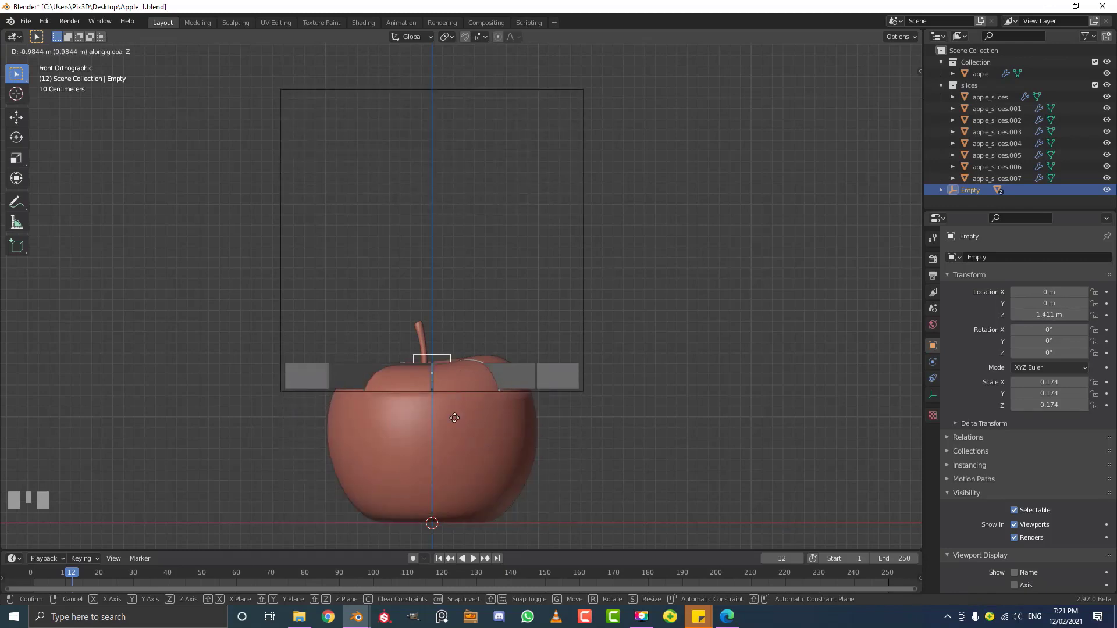
right_click(442, 396)
middle_drag(443, 398, 477, 399)
key(g)
key(z)
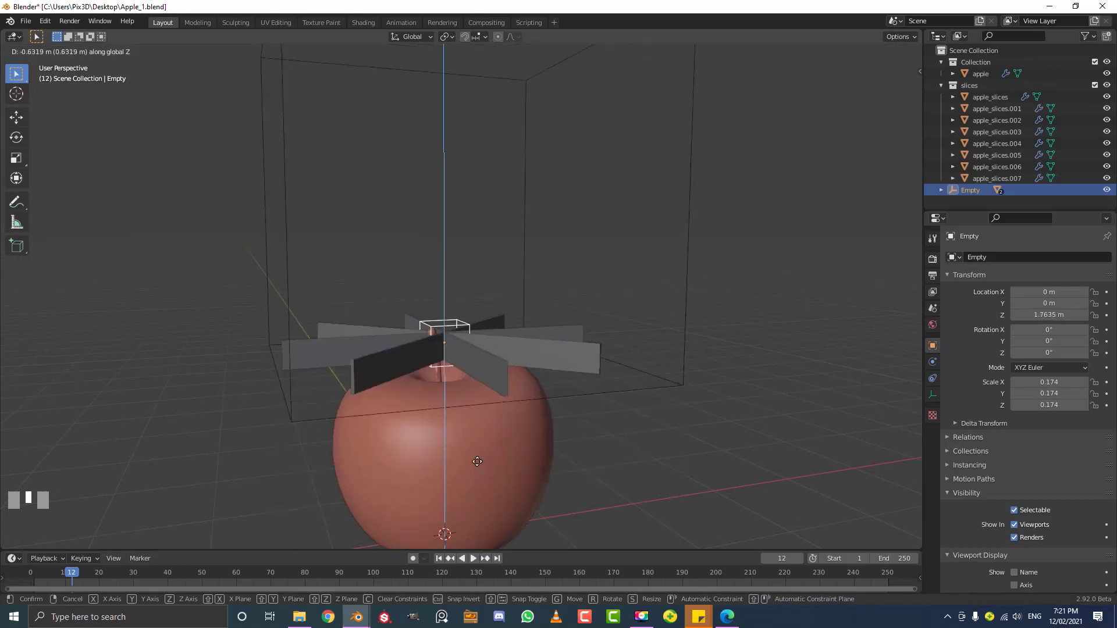
right_click(462, 309)
Preview the cut in Material Preview shading by lowering the empty along Z through the apple, cancelling the move
key(z)
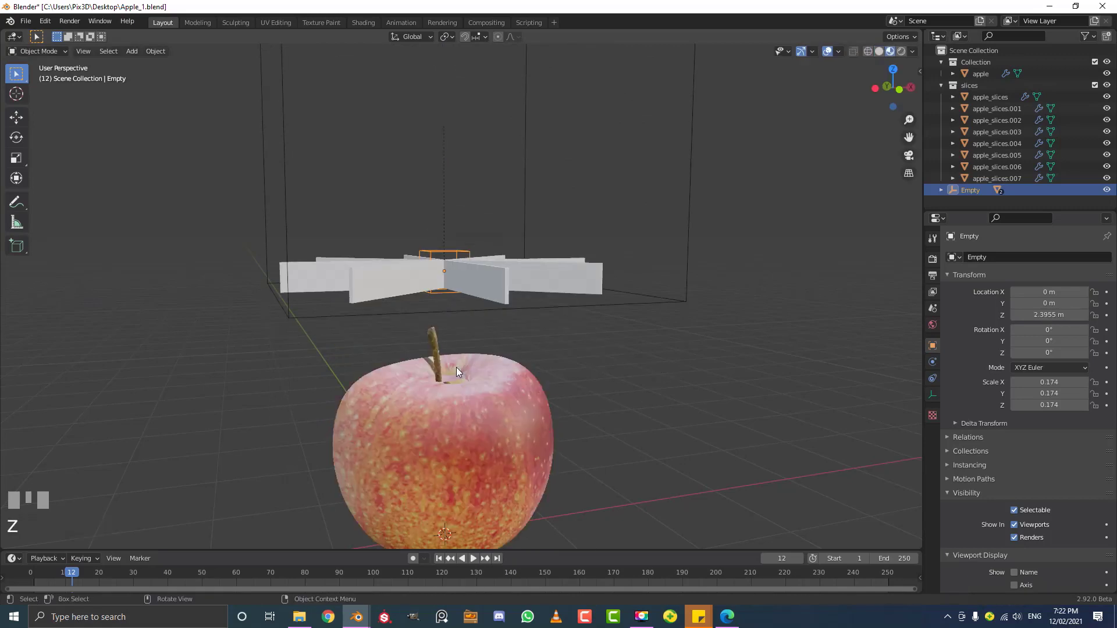
scroll(512, 313, down, 1)
scroll(512, 312, down, 1)
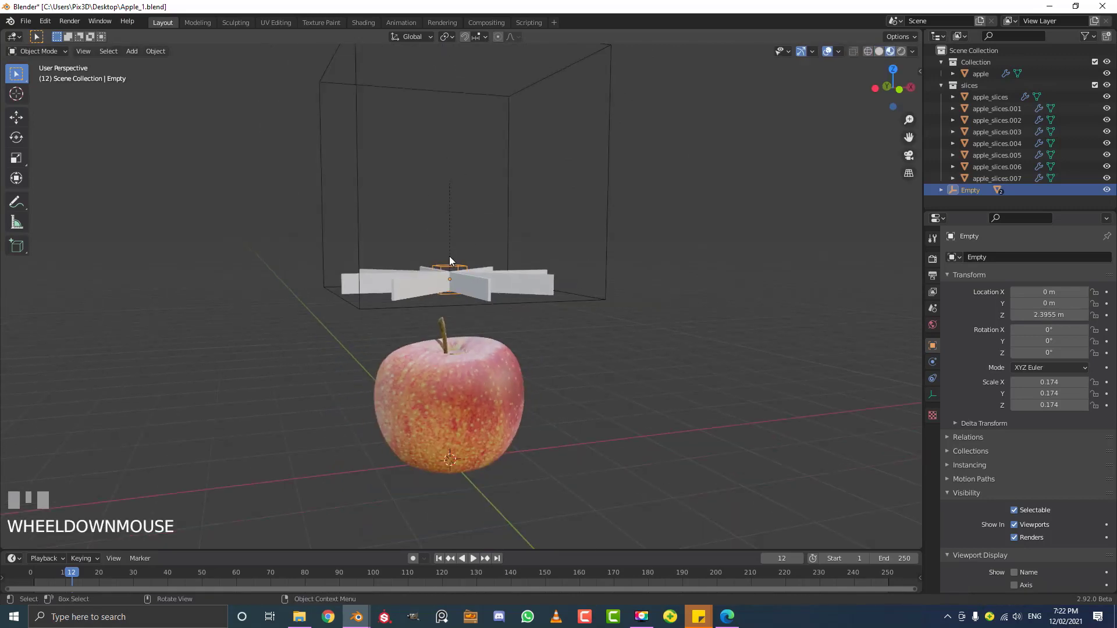
key(g)
key(z)
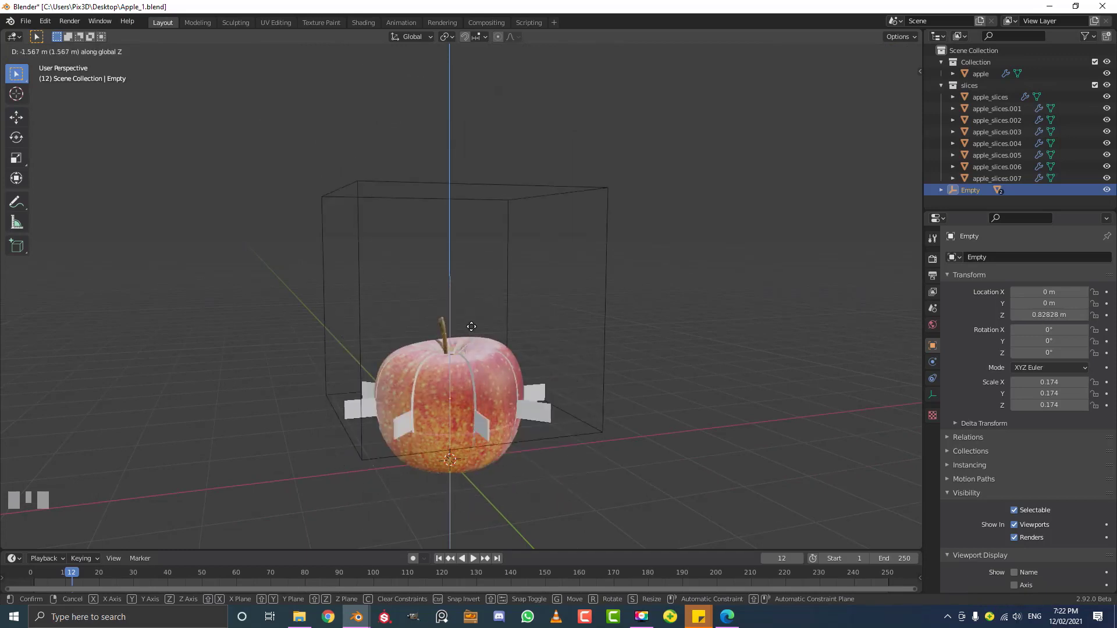
right_click(474, 386)
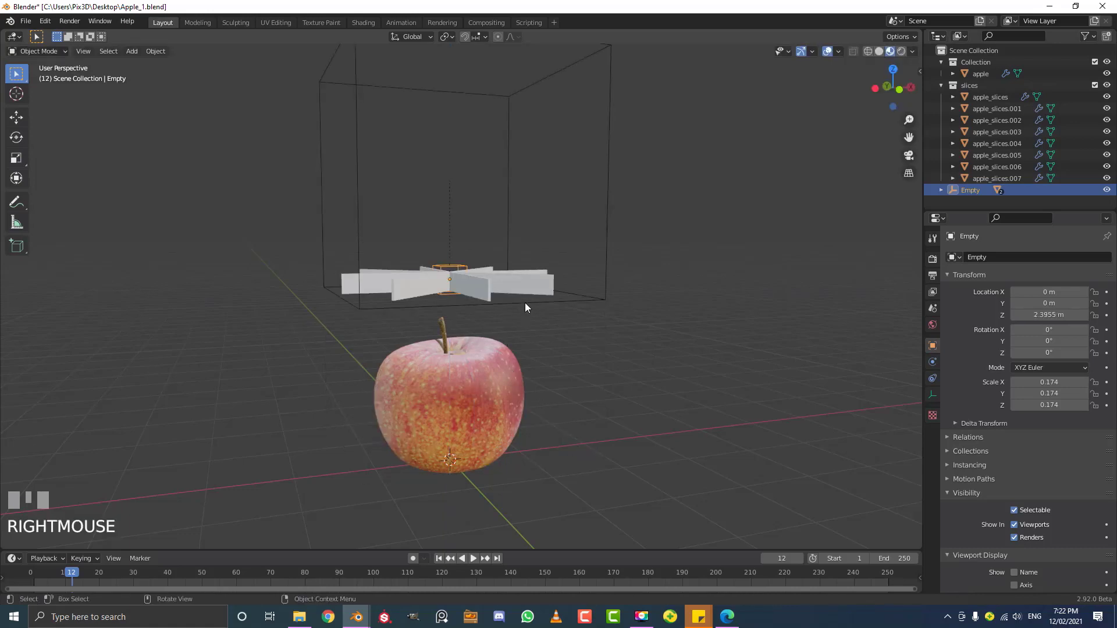
Return the viewport to solid shading in the front view
key(z)
click(603, 304)
key(KP_1)
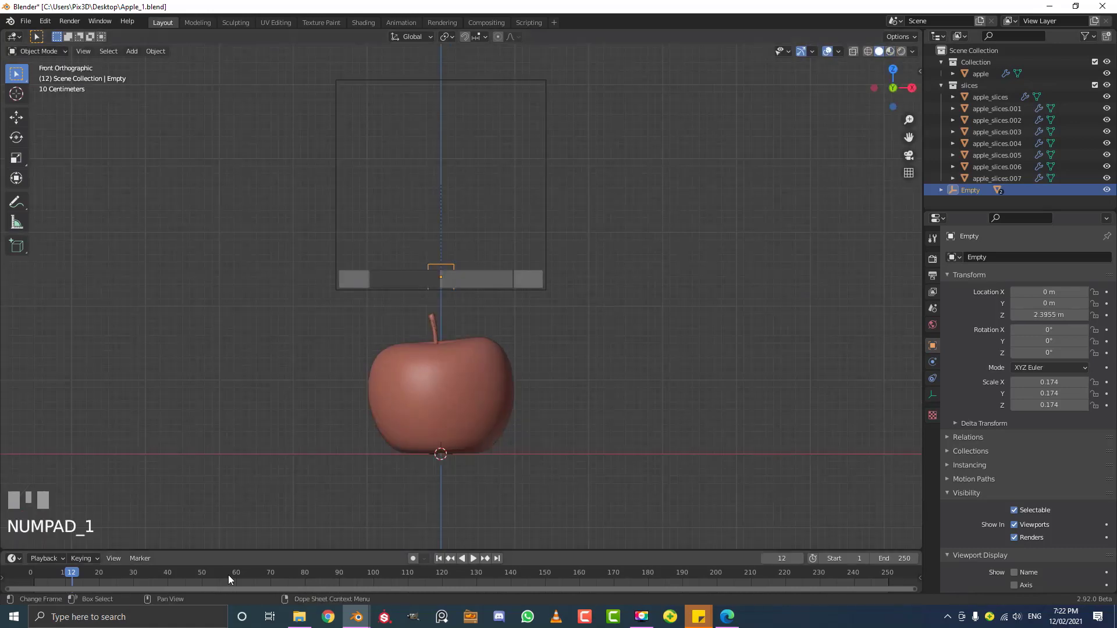
Enlarge the timeline area and set the current frame to 1
drag(232, 554, 236, 474)
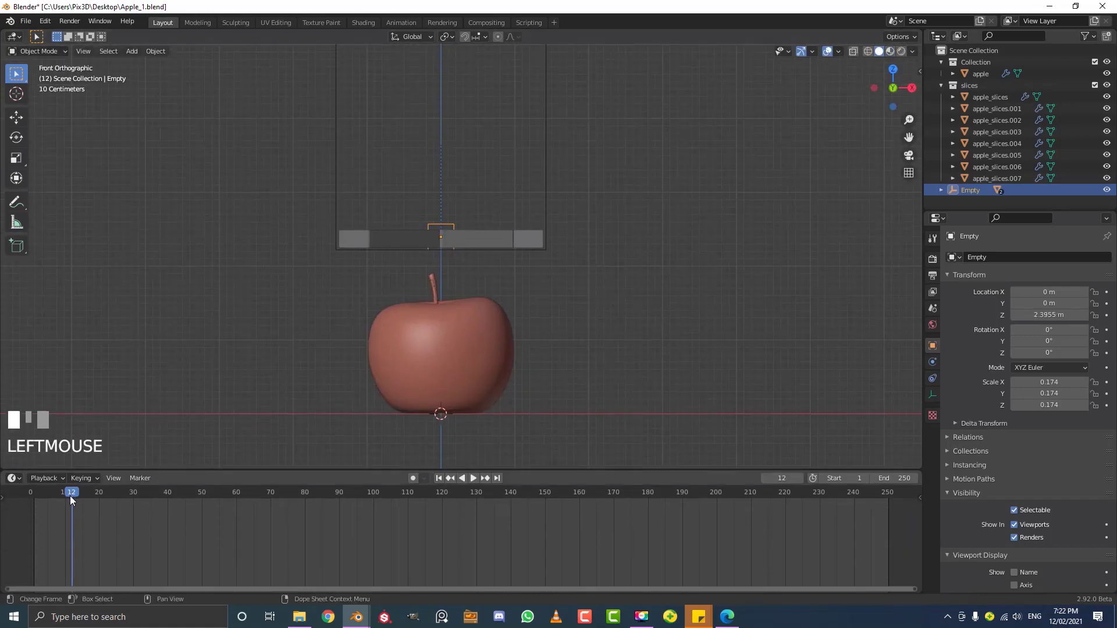
drag(70, 494, 34, 493)
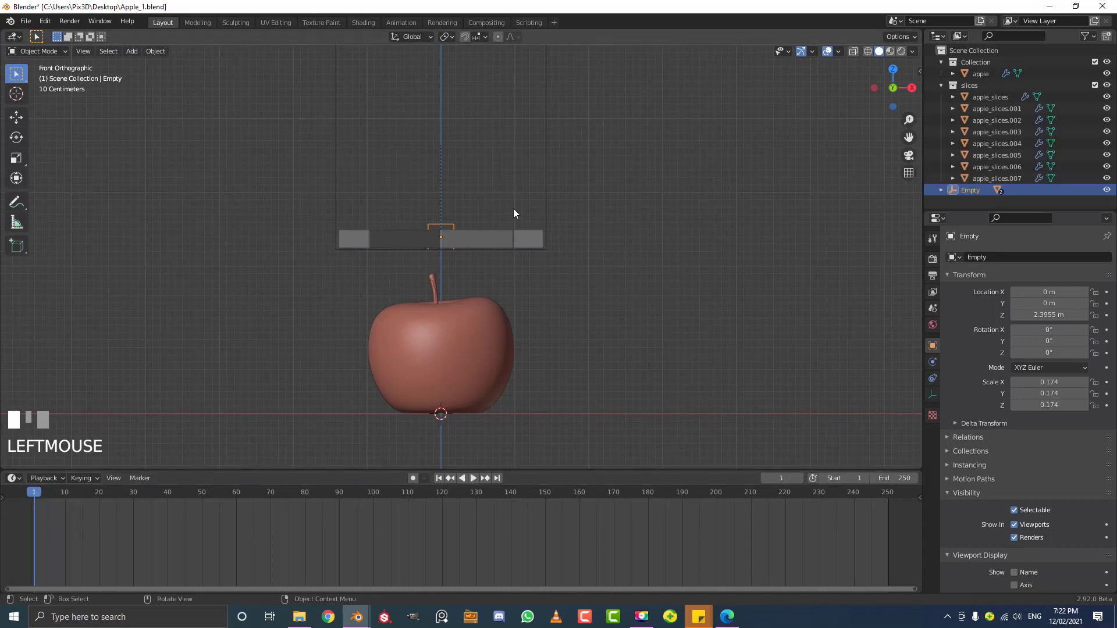
scroll(420, 169, up, 3)
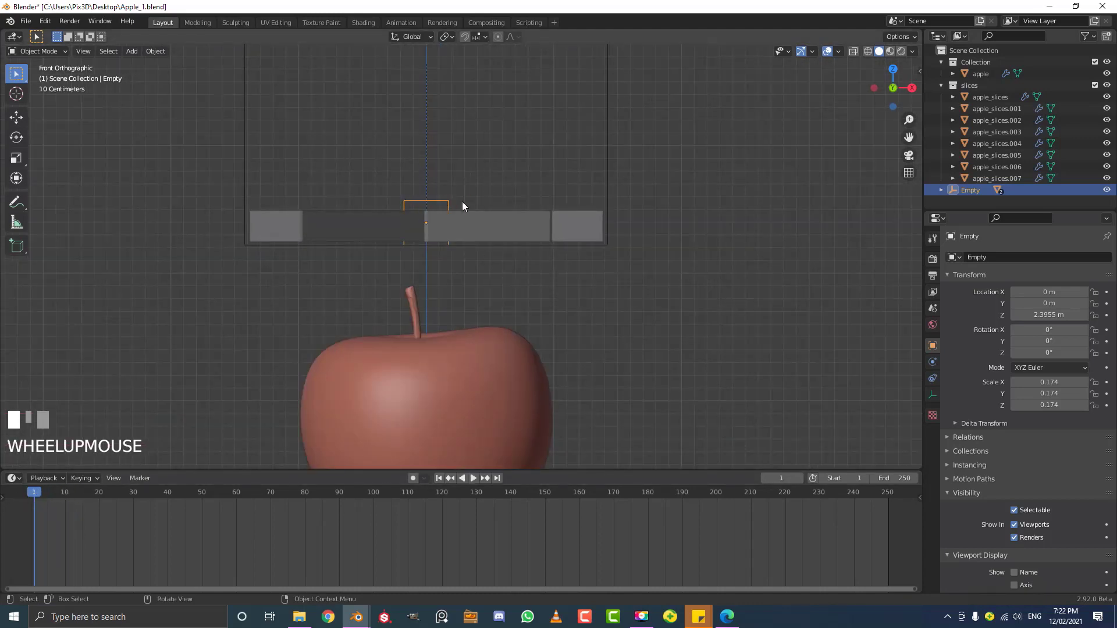
Insert a Location keyframe for the empty above the apple at frame 1
mouse_move(462, 205)
middle_down()
mouse_move(481, 213)
mouse_move(464, 215)
middle_up()
key(i)
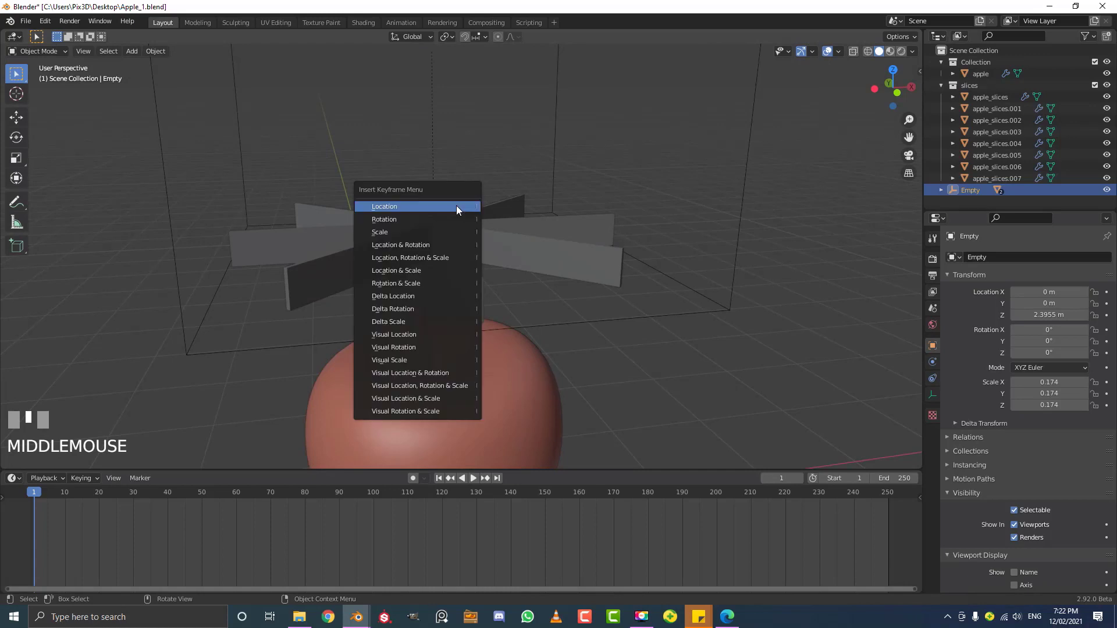
click(397, 209)
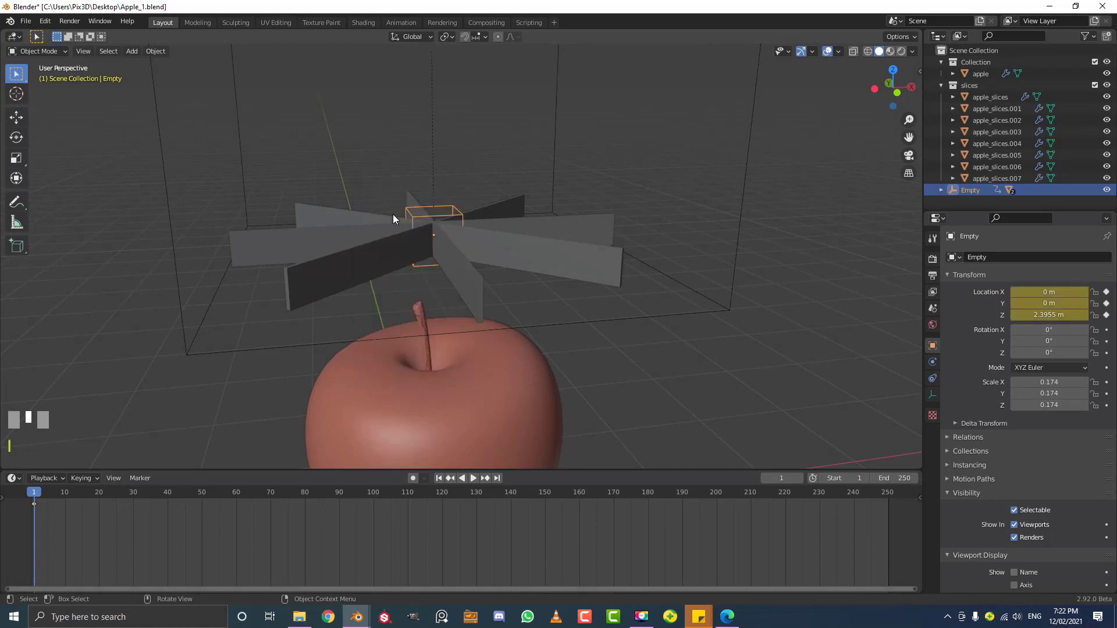
At frame 30, lower the empty along Z by about 2.22 m so the cutter reaches the apple's base
drag(45, 494, 133, 501)
key(KP_1)
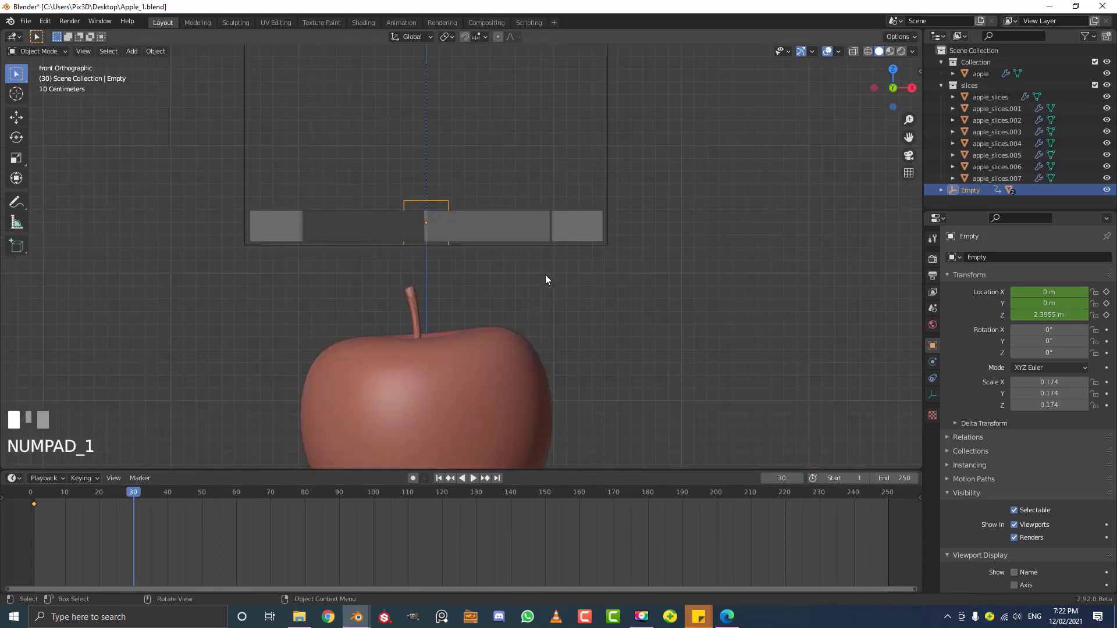
scroll(492, 282, down, 3)
key(g)
key(z)
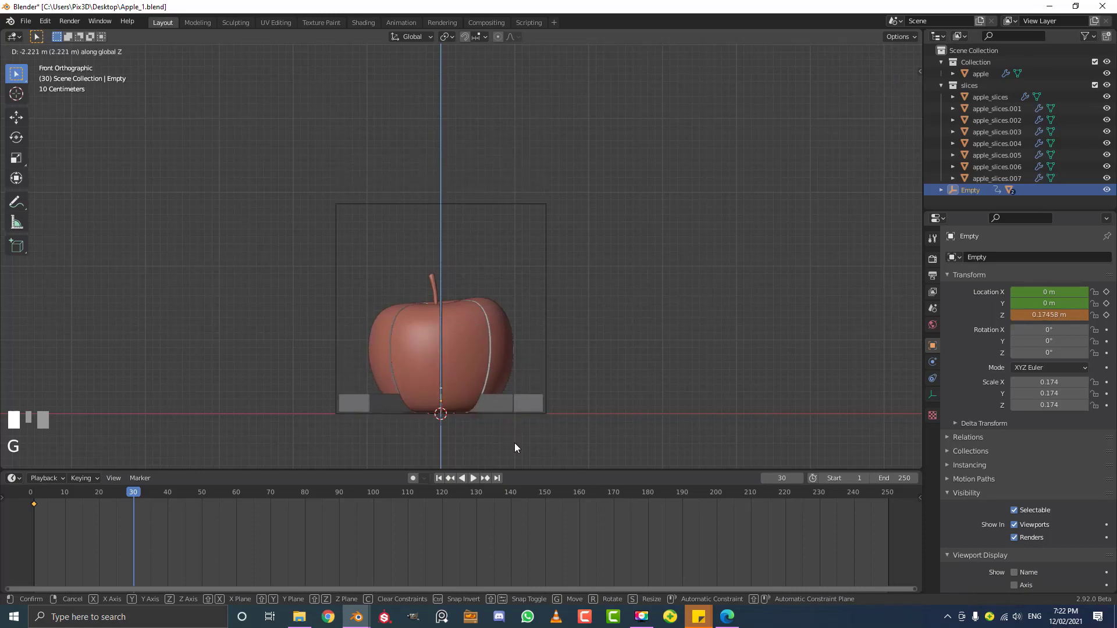
click(514, 442)
Lower the empty slightly further along Z to about 0.146 m and insert a Location keyframe at frame 30
shift+middle_drag(515, 442, 501, 293)
scroll(293, 351, up, 4)
key(g)
key(z)
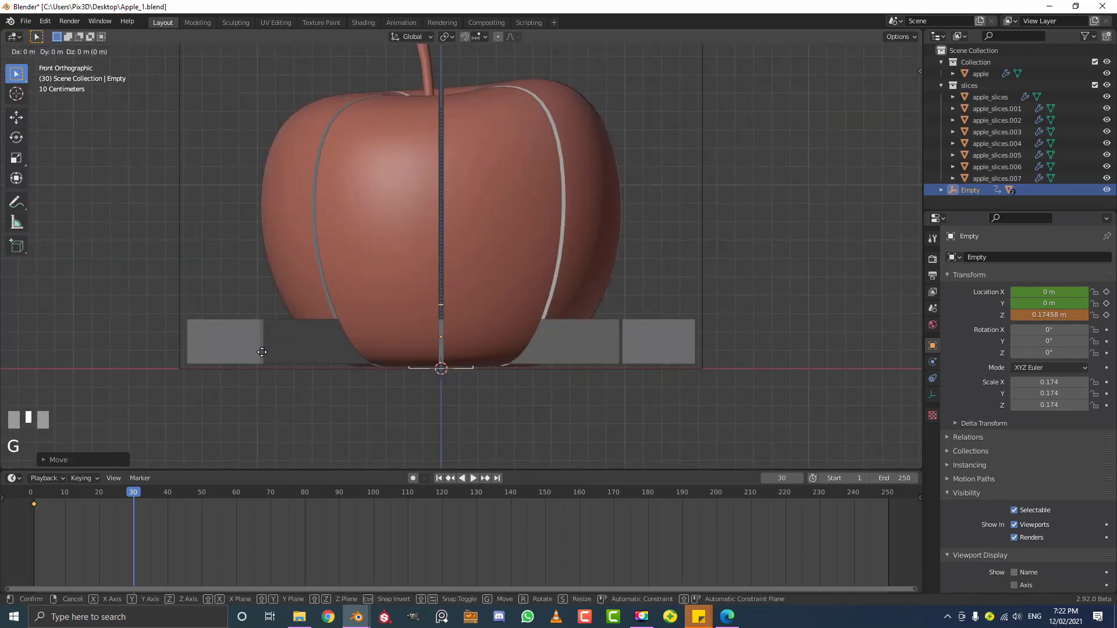
click(263, 352)
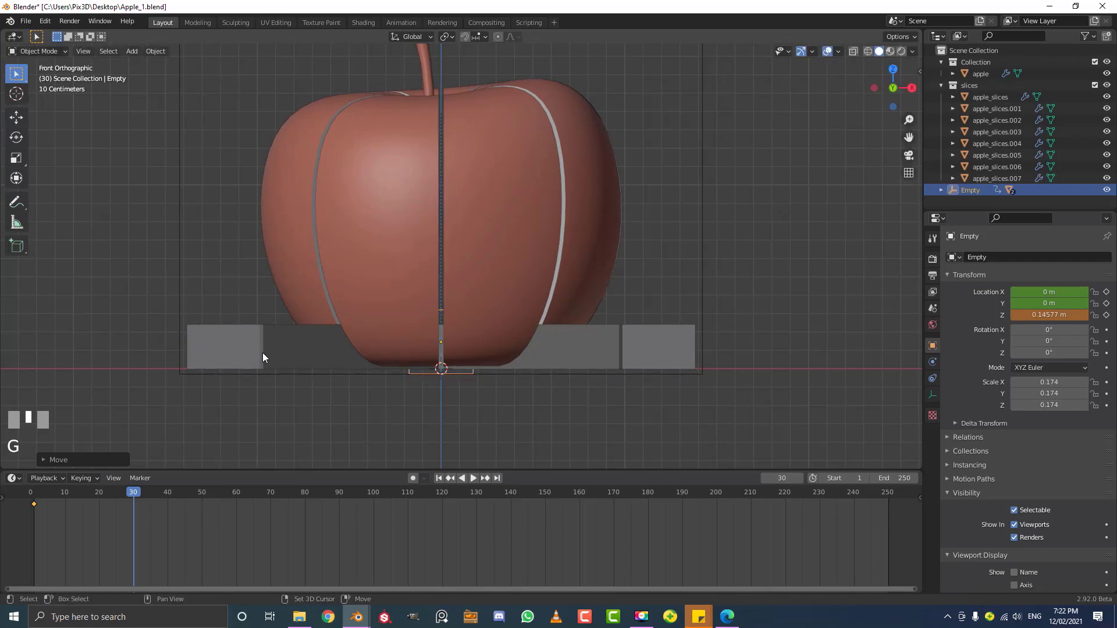
key(i)
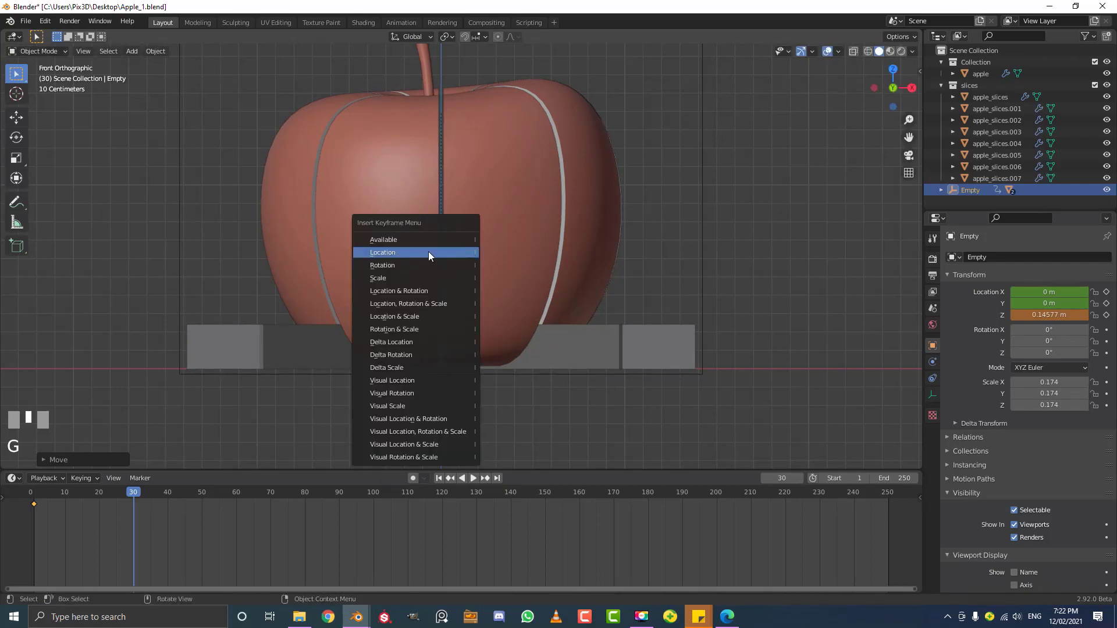
click(406, 253)
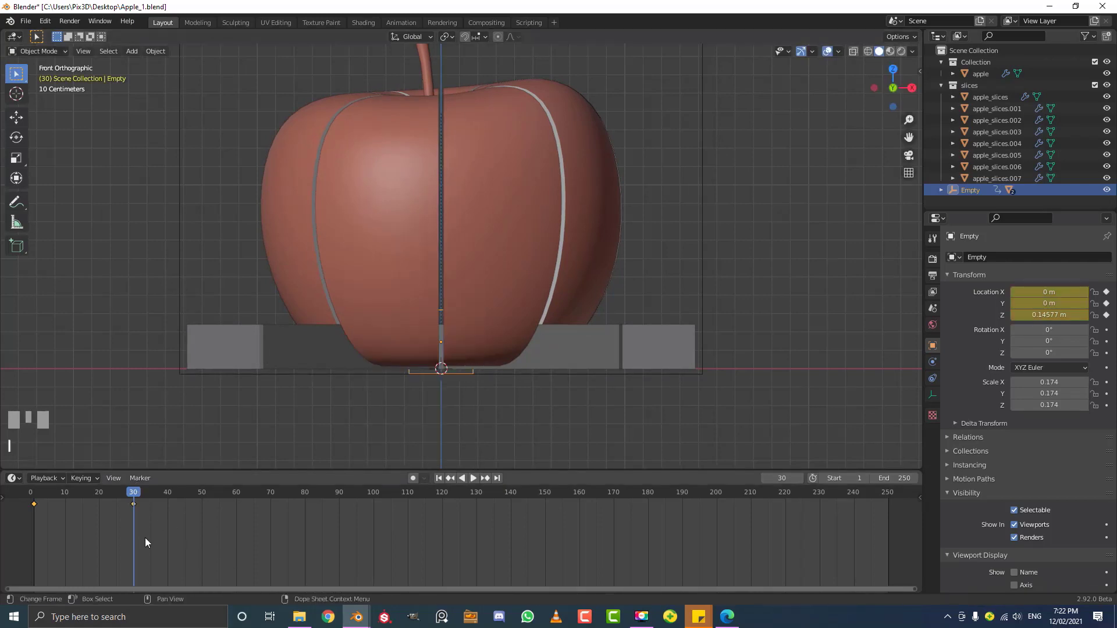
Play the cutter's descent through the apple from frame 1 in a perspective view
middle_drag(372, 303, 409, 313)
scroll(410, 313, up, 2)
drag(102, 493, 33, 498)
scroll(401, 314, down, 3)
key(space)
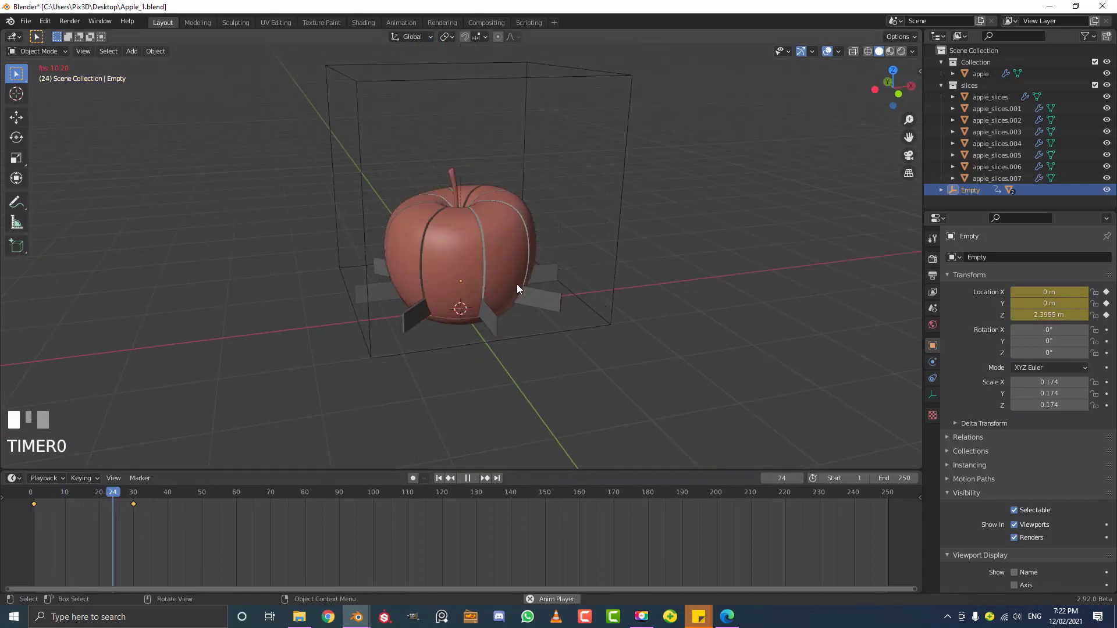
key(space)
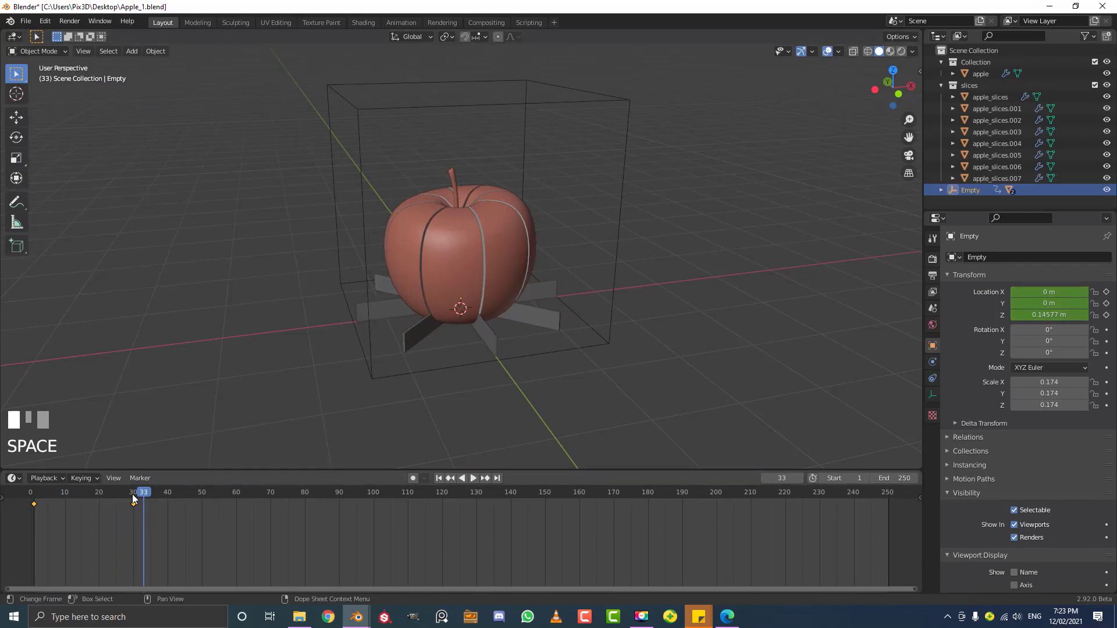
Switch to wireframe shading and duplicate the empty's frame 30 keyframe to frame 35 to hold the cutter down
click(144, 519)
drag(144, 519, 123, 494)
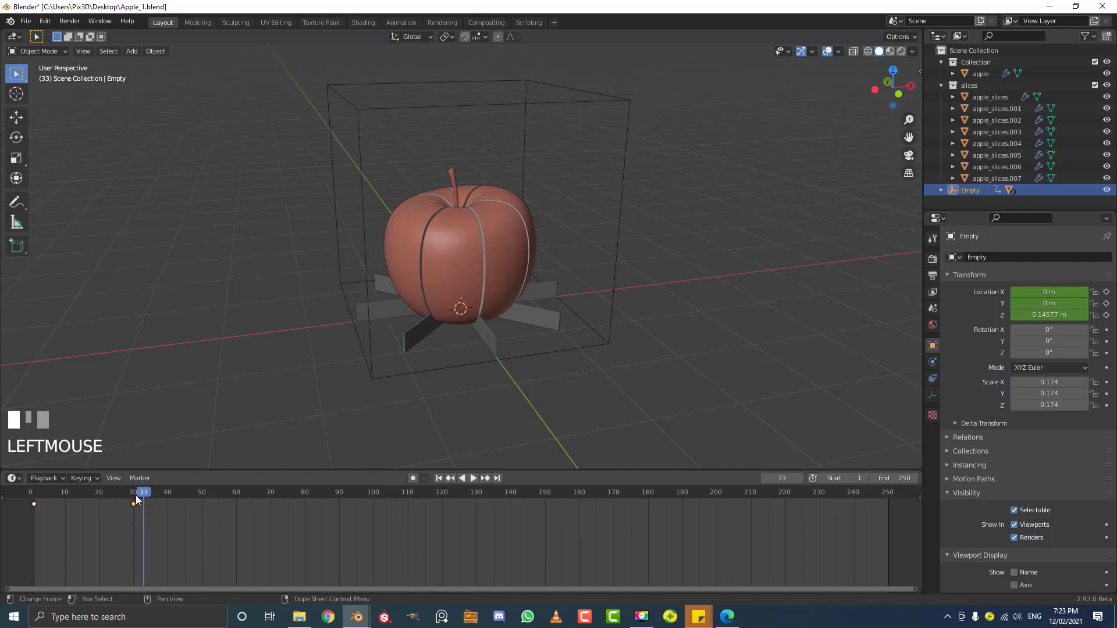
key(z)
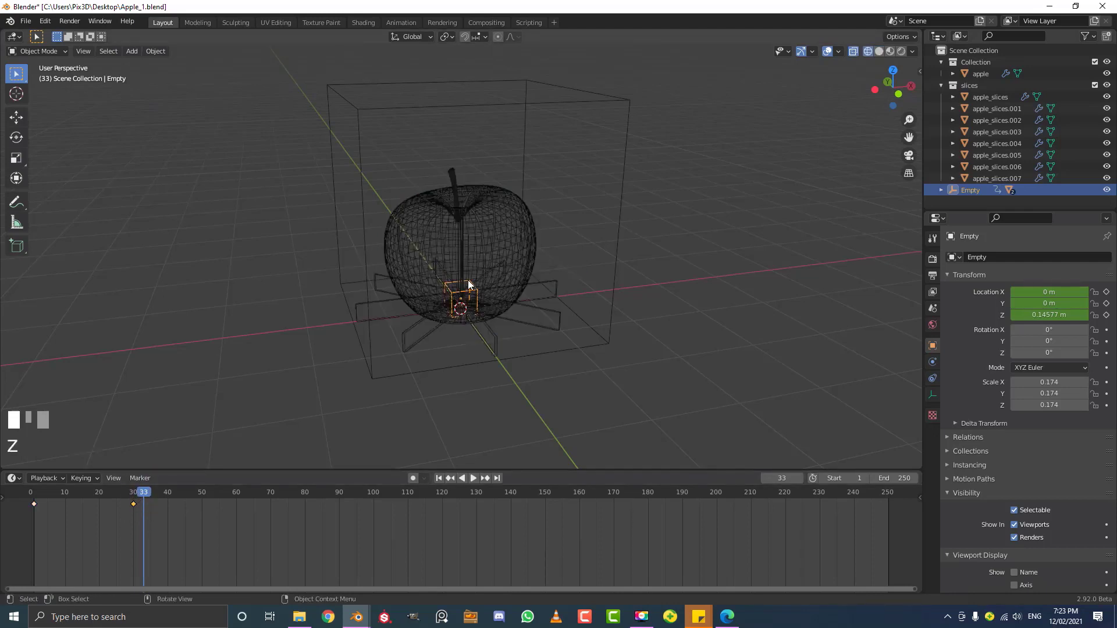
drag(143, 532, 125, 491)
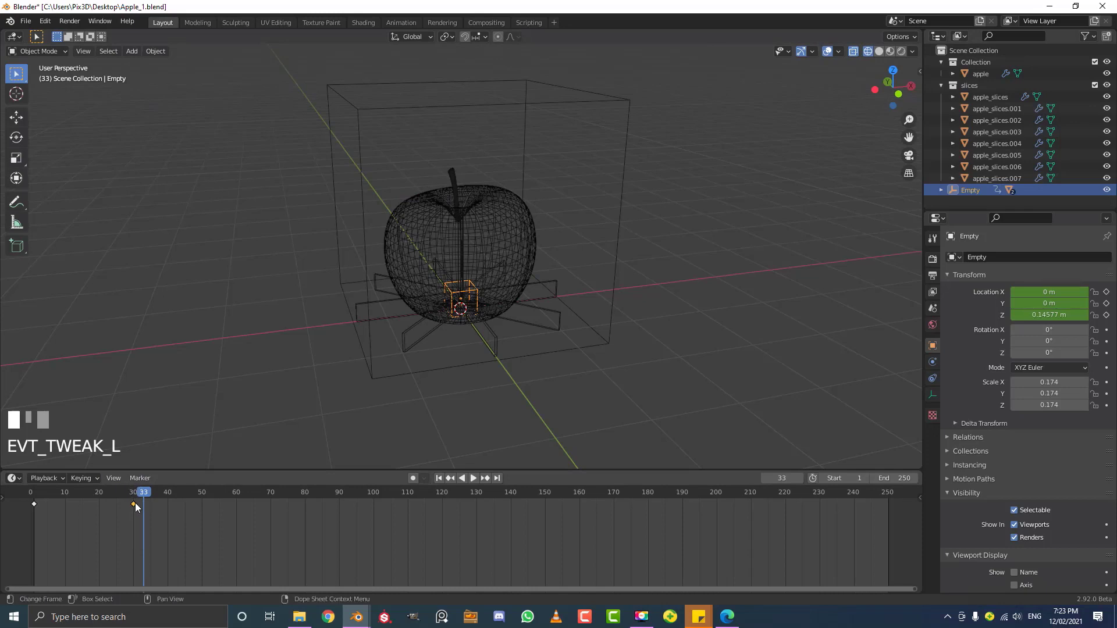
key(shift+d)
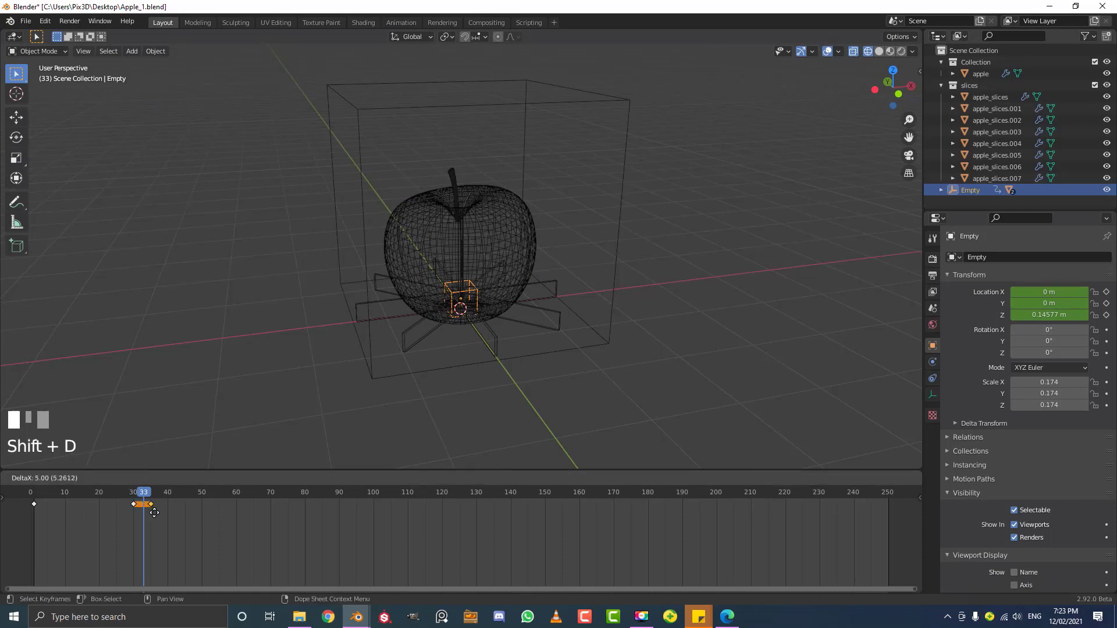
click(152, 514)
click(150, 495)
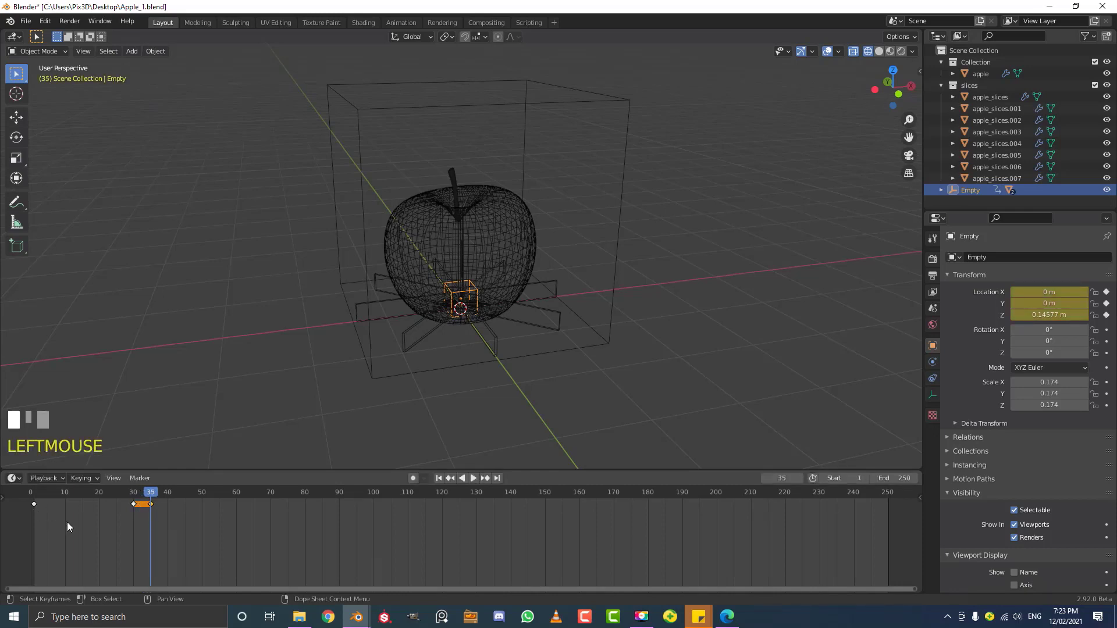
Duplicate the empty's frame 1 keyframe to frame 45 so the cutter rises back above the apple
key(b)
drag(33, 496, 27, 499)
key(shift+d)
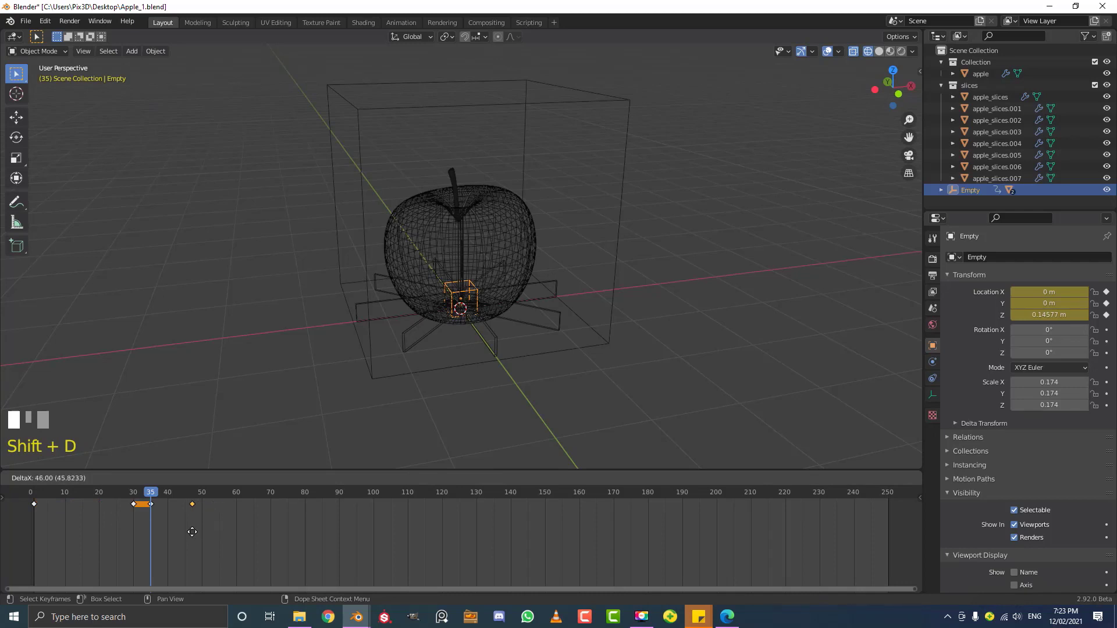
click(190, 530)
Return to solid shading and play the cutter's full down-and-up motion from frame 1
click(35, 491)
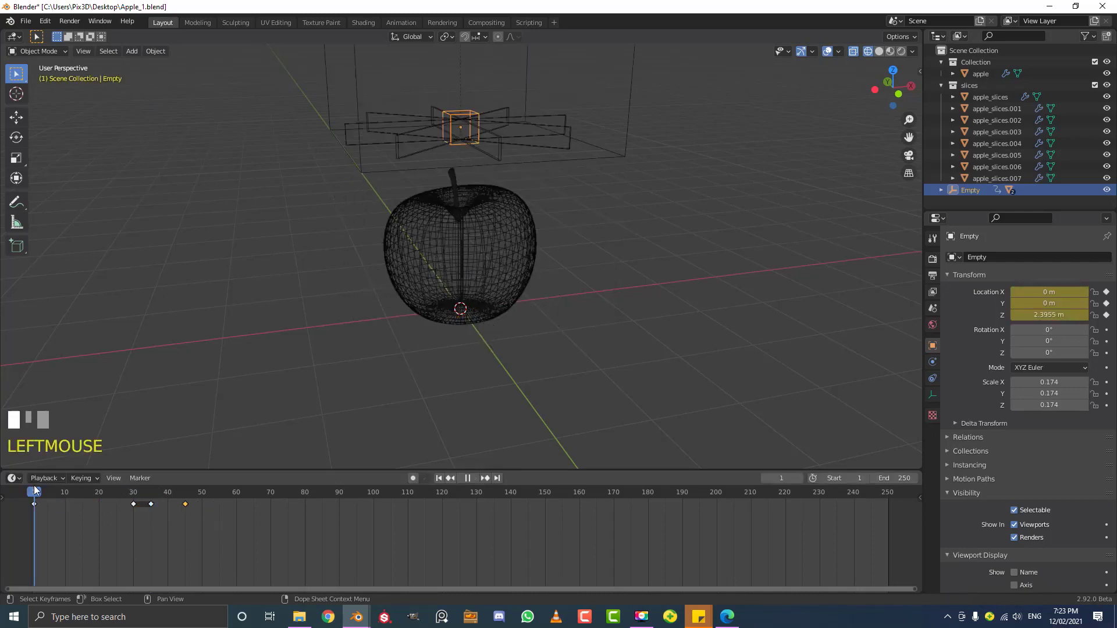
key(z)
click(536, 262)
scroll(525, 199, down, 3)
shift+middle_drag(526, 199, 516, 267)
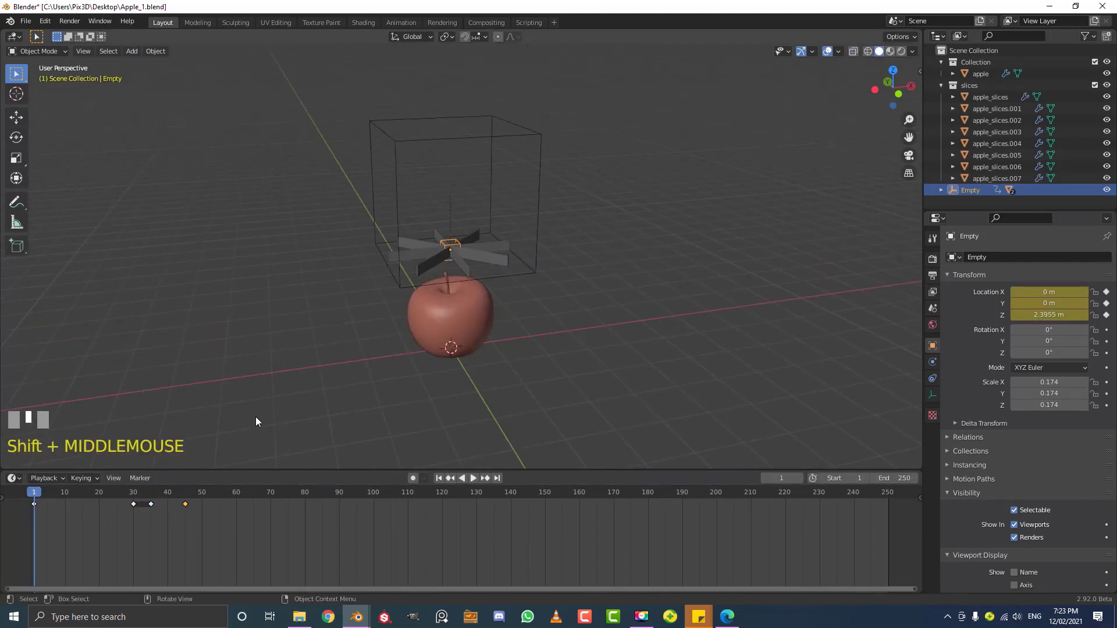
scroll(594, 281, up, 2)
key(space)
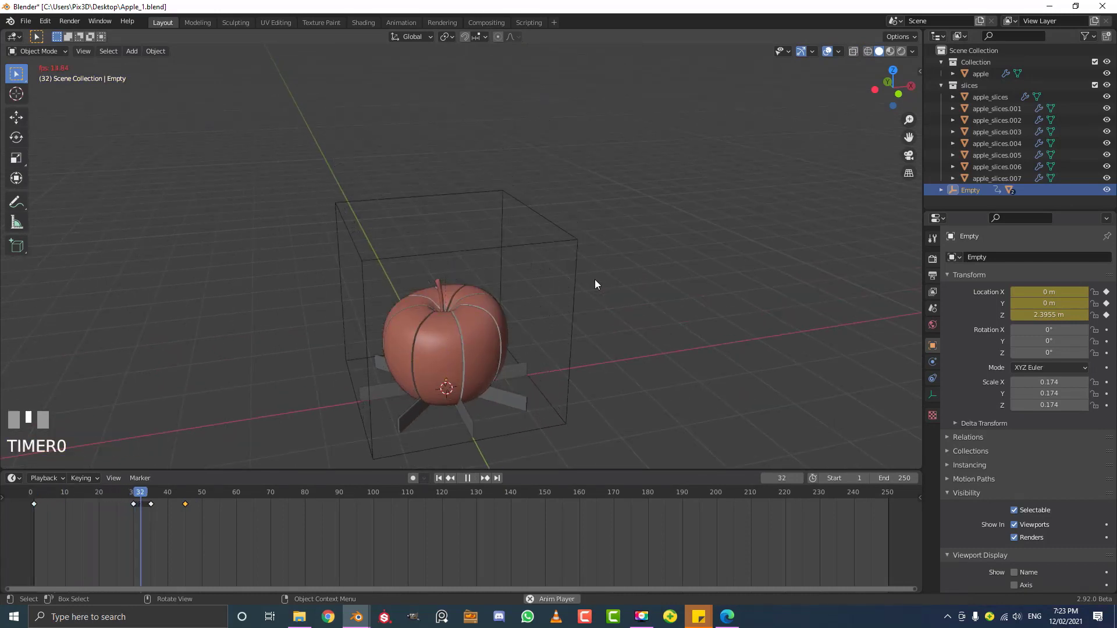
key(space)
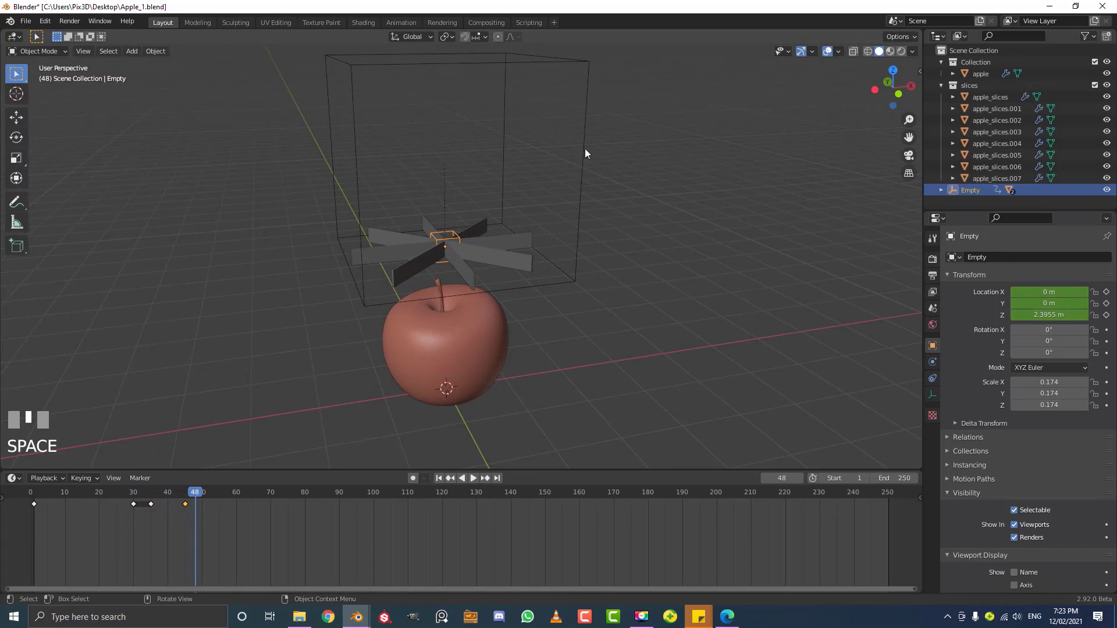
Select the Boolean cube and play its descent over the apple from frame 1 in front view
click(570, 138)
key(KP_1)
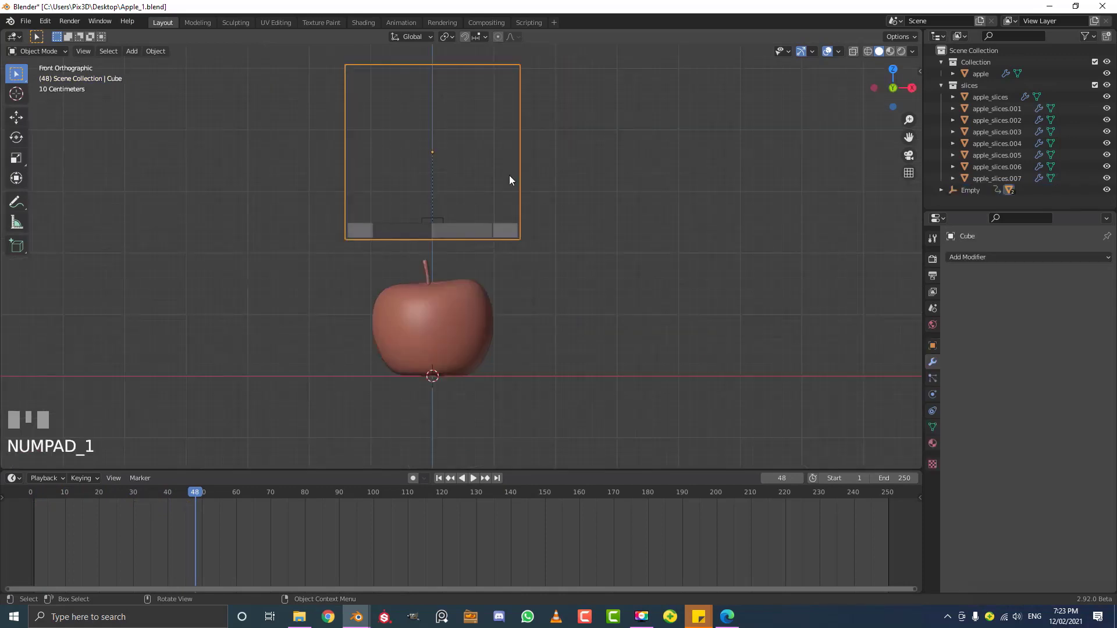
drag(153, 499, 33, 504)
shift+middle_drag(408, 198, 411, 254)
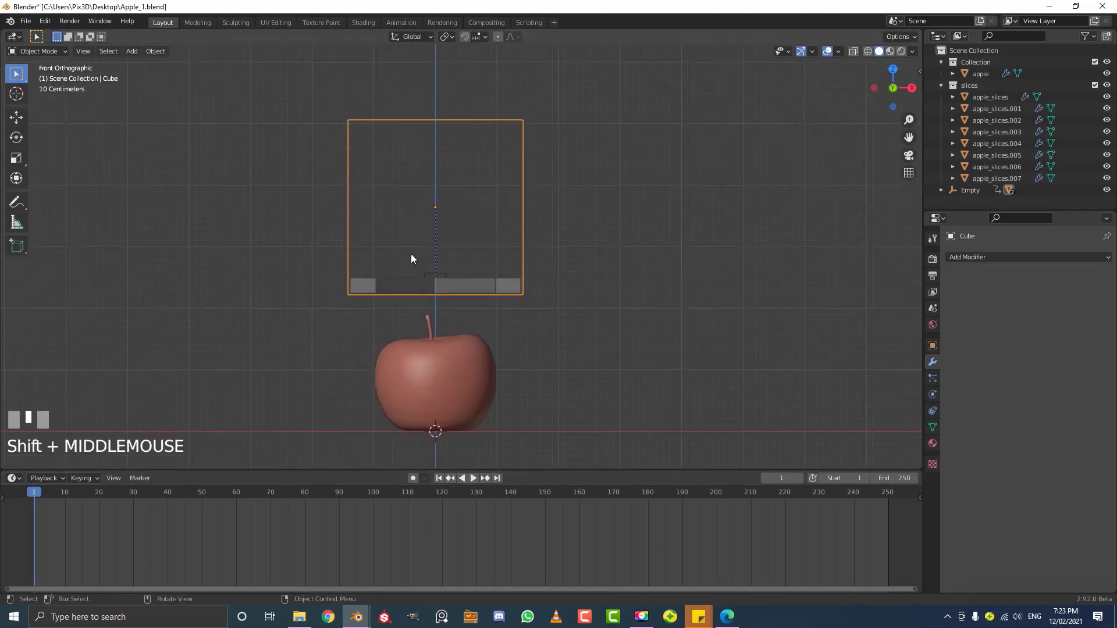
scroll(451, 272, up, 1)
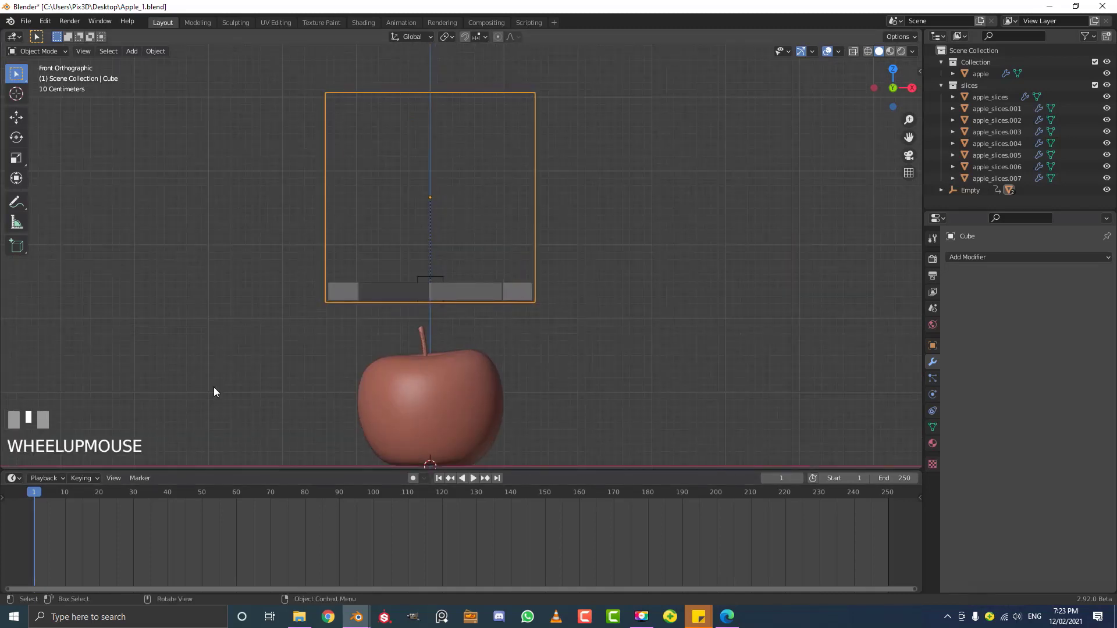
key(space)
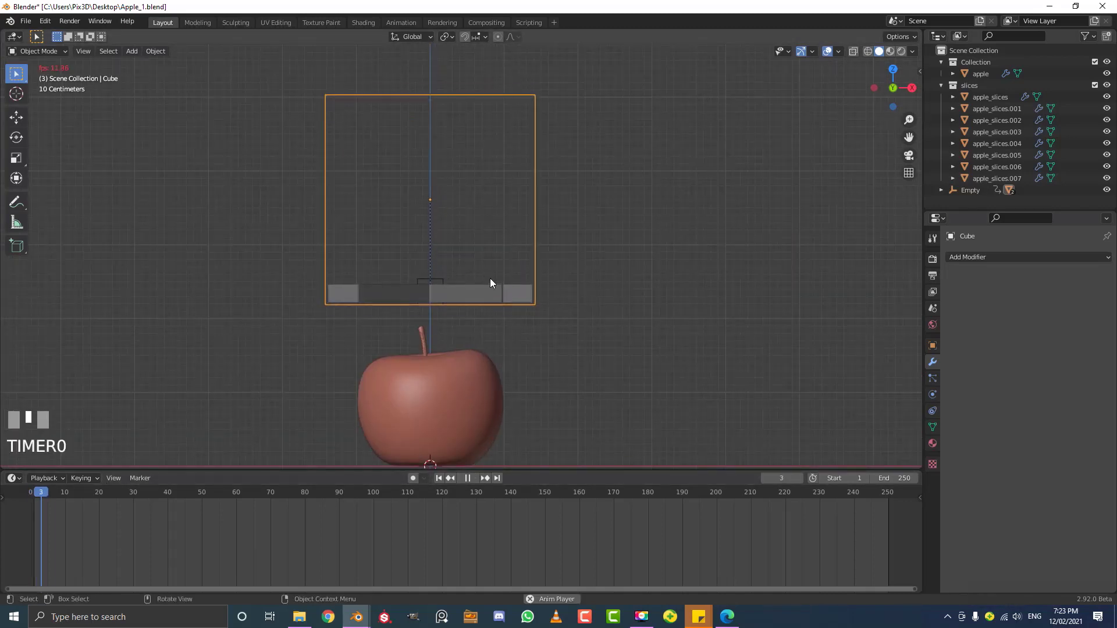
key(space)
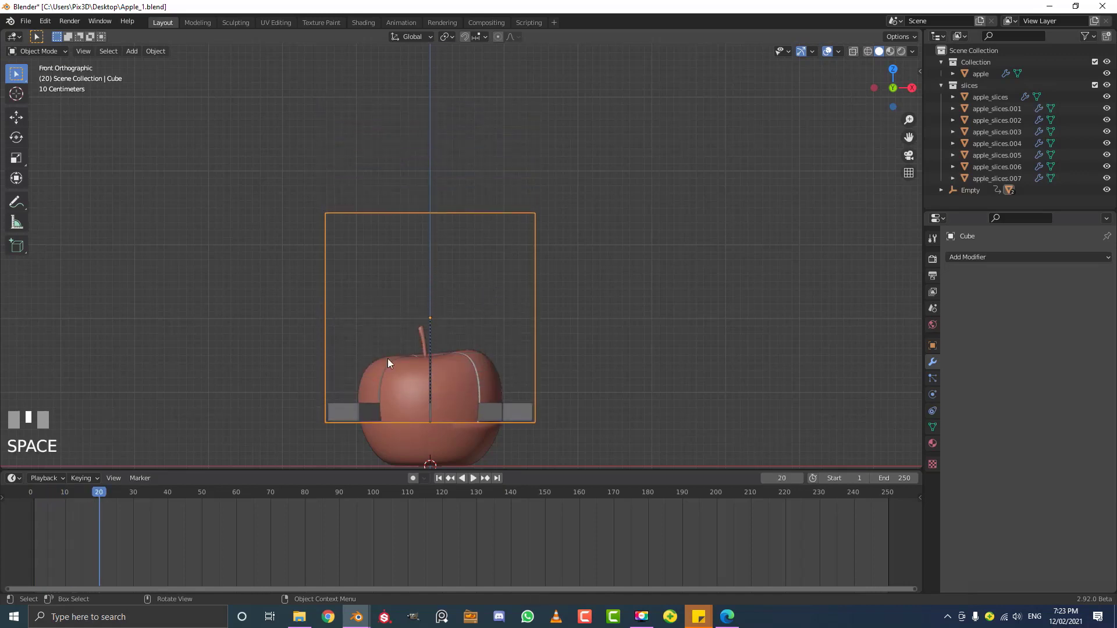
Select the empty in wireframe shading and set the interpolation of all its keyframes to Linear
key(z)
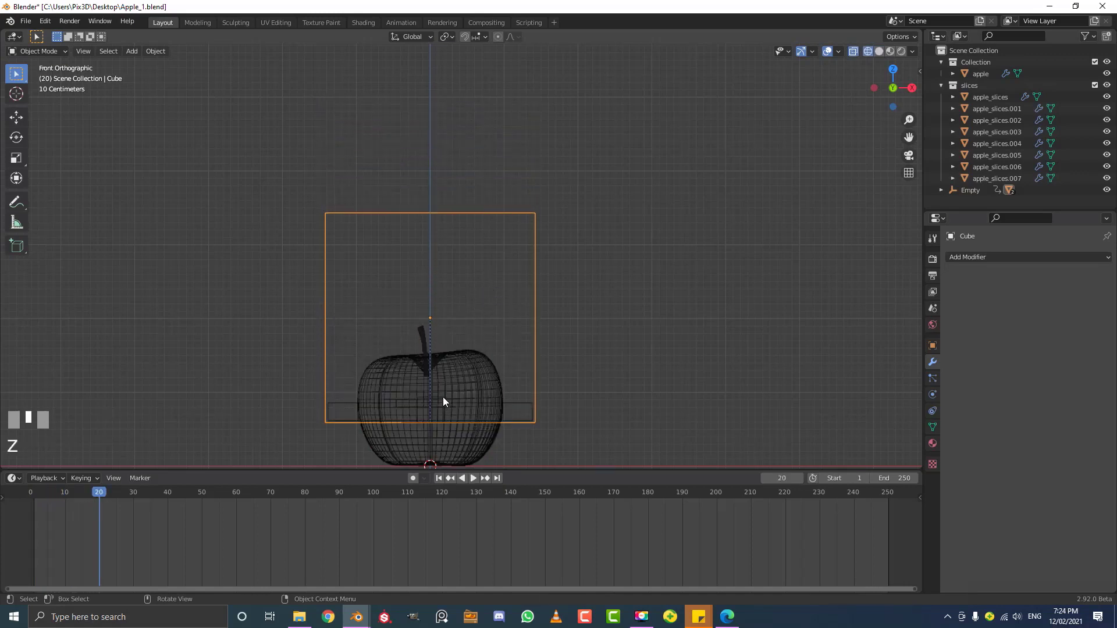
click(443, 399)
click(443, 400)
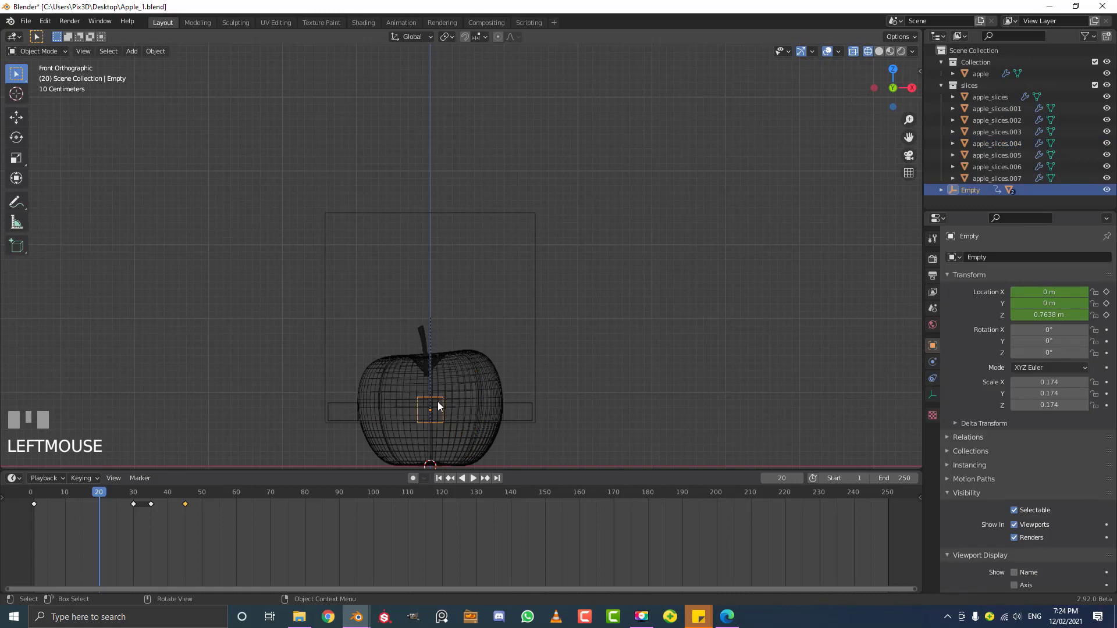
scroll(437, 405, down, 1)
drag(317, 554, 26, 492)
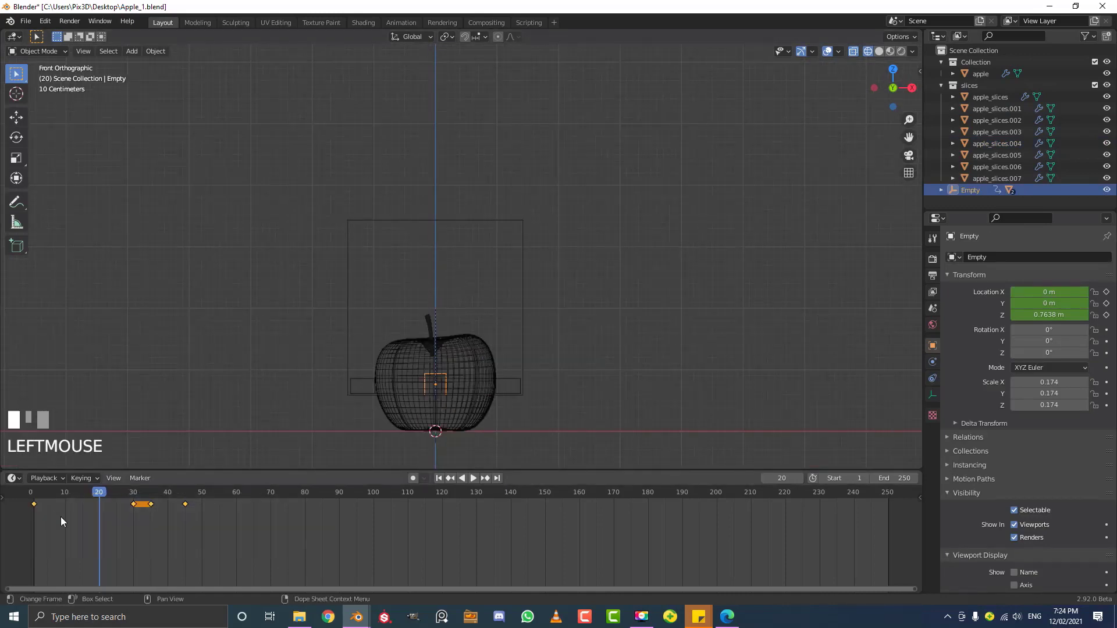
key(t)
click(48, 525)
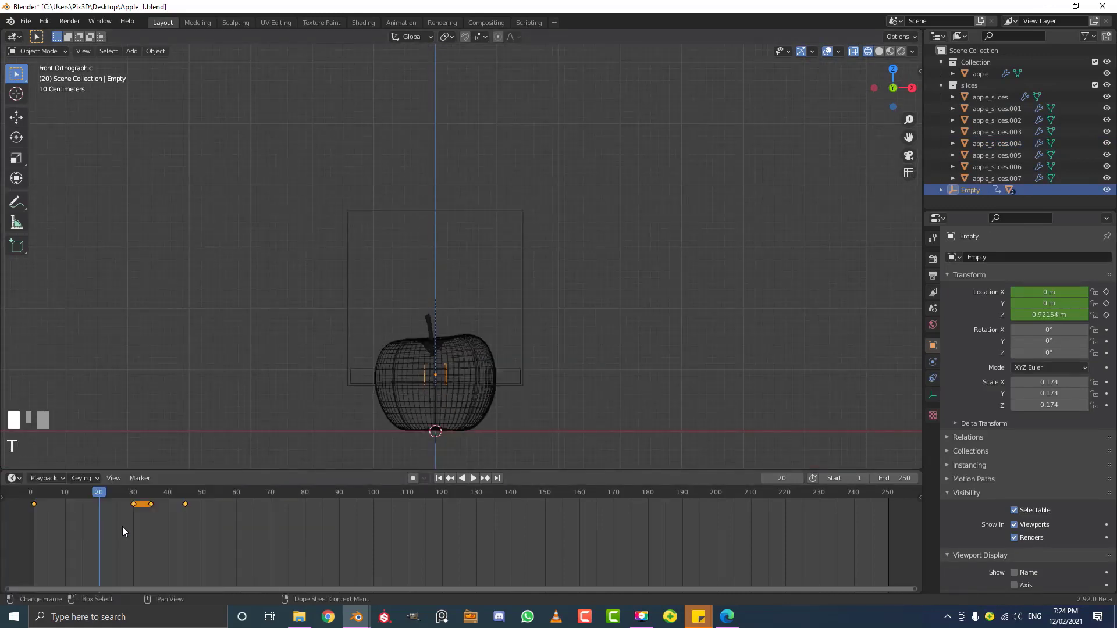
Review the empty's motion from frame 1 to frame 45 and return the viewport to solid shading
drag(103, 495, 34, 491)
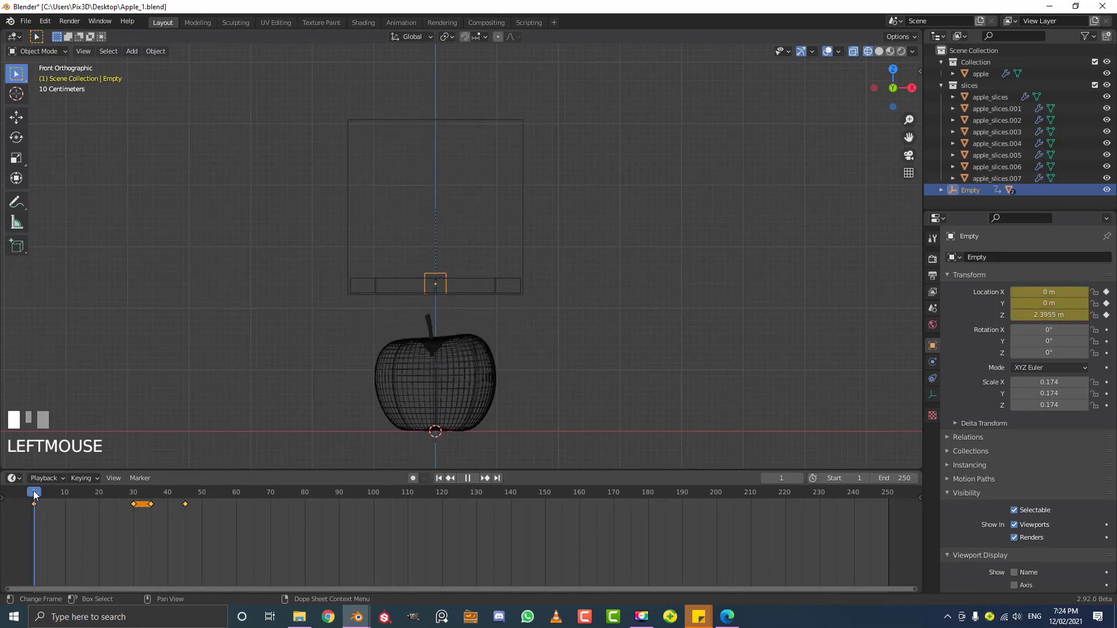
key(space)
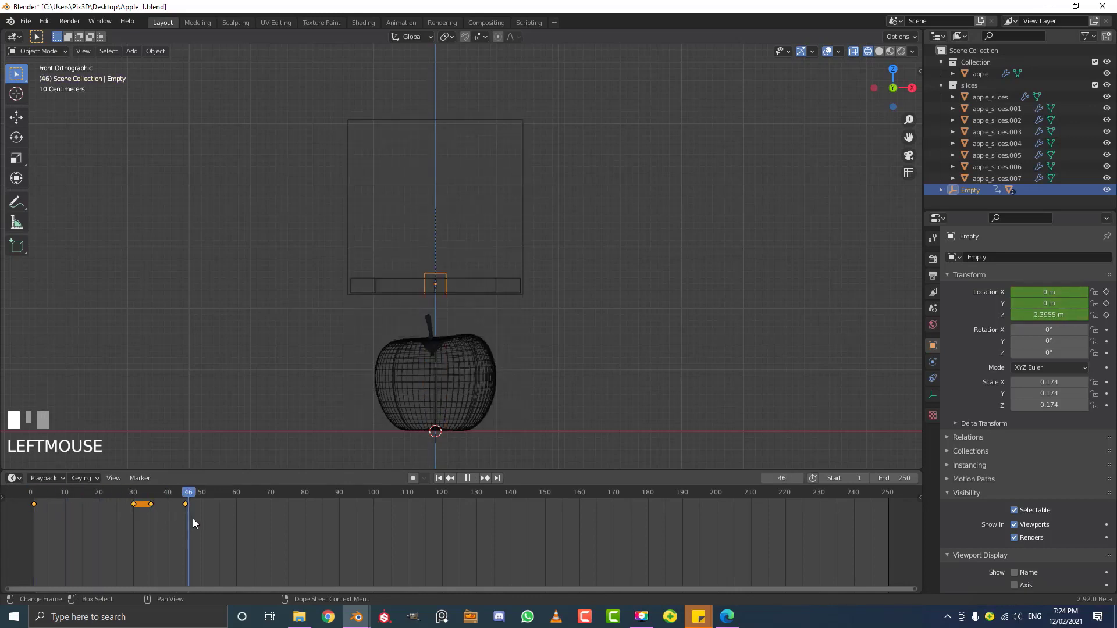
mouse_move(194, 518)
mouse_down()
mouse_move(120, 508)
mouse_move(187, 511)
mouse_up()
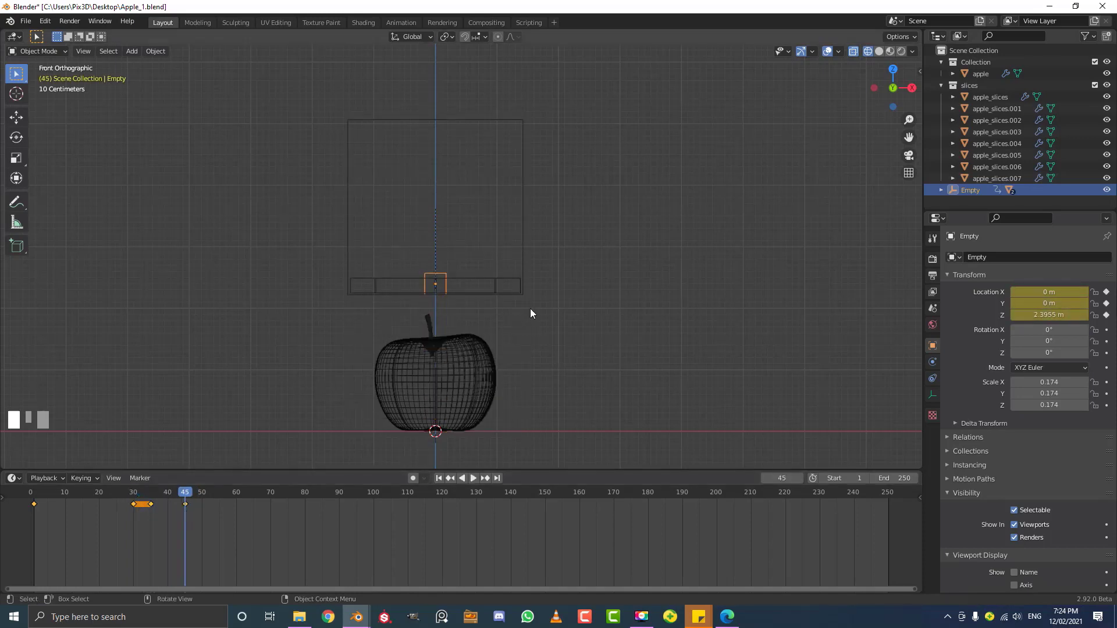
key(z)
click(596, 306)
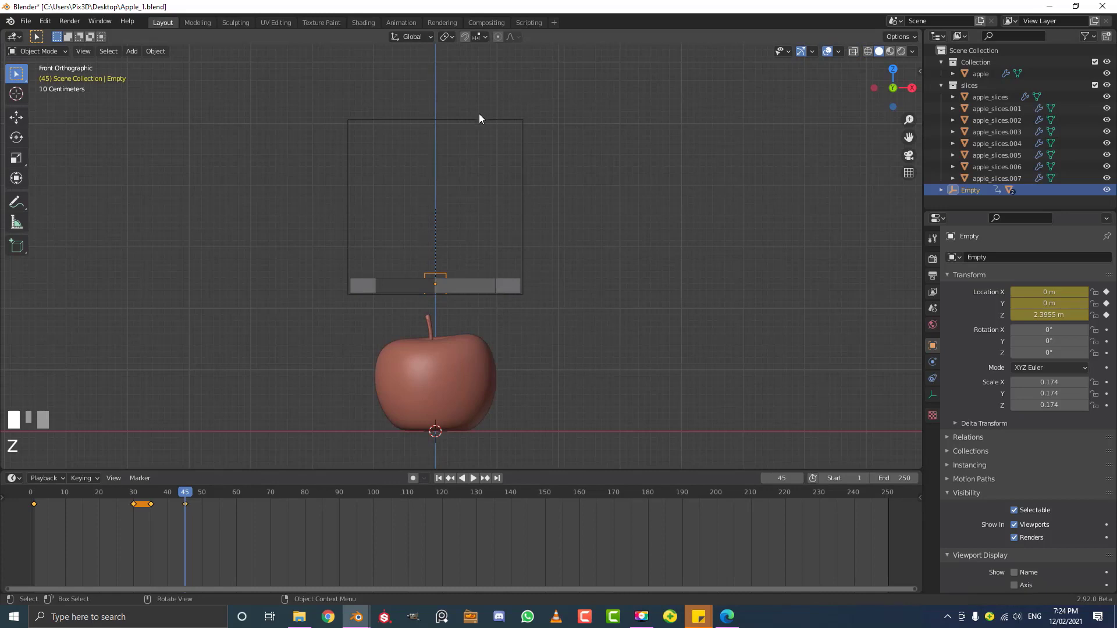
Select the Boolean cube at frame 0 and clear its parent while keeping its transformation
click(479, 119)
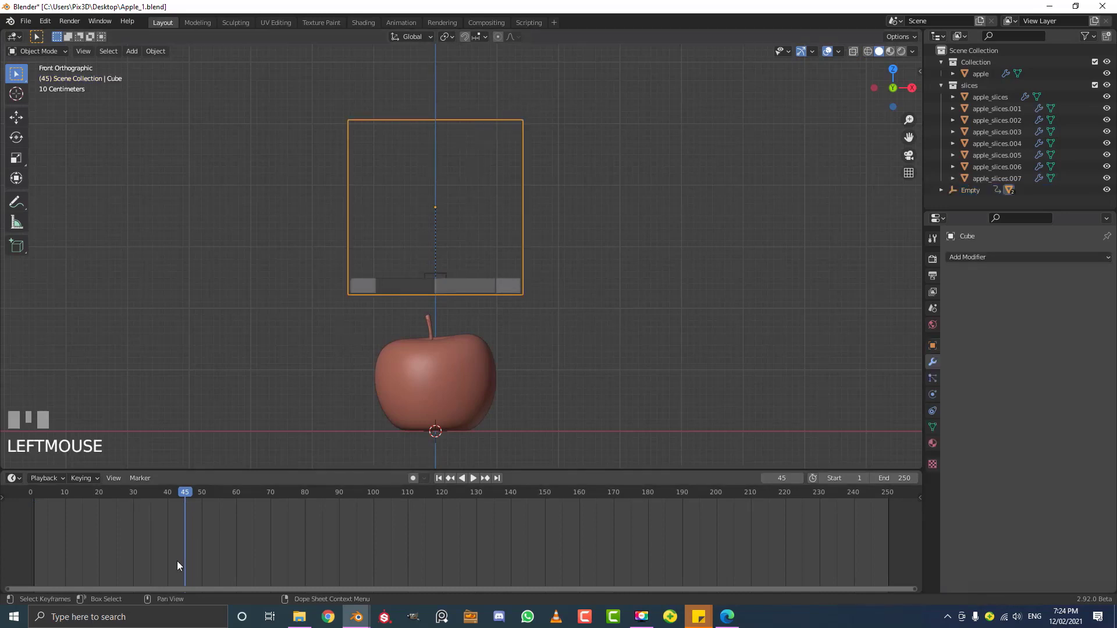
drag(173, 491, 31, 499)
key(alt+p)
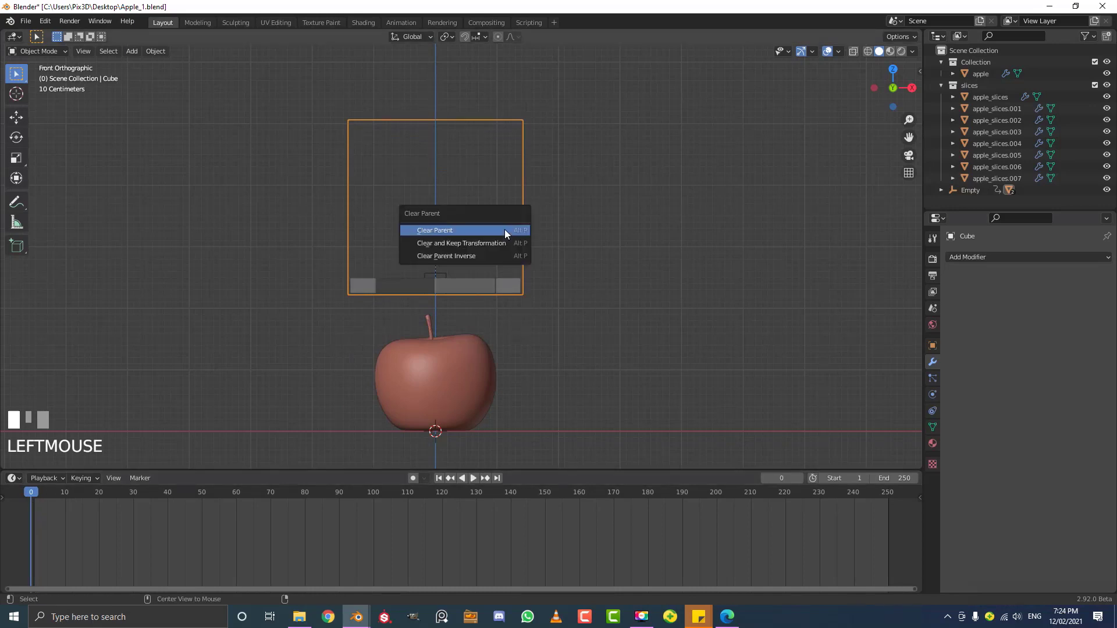
click(472, 243)
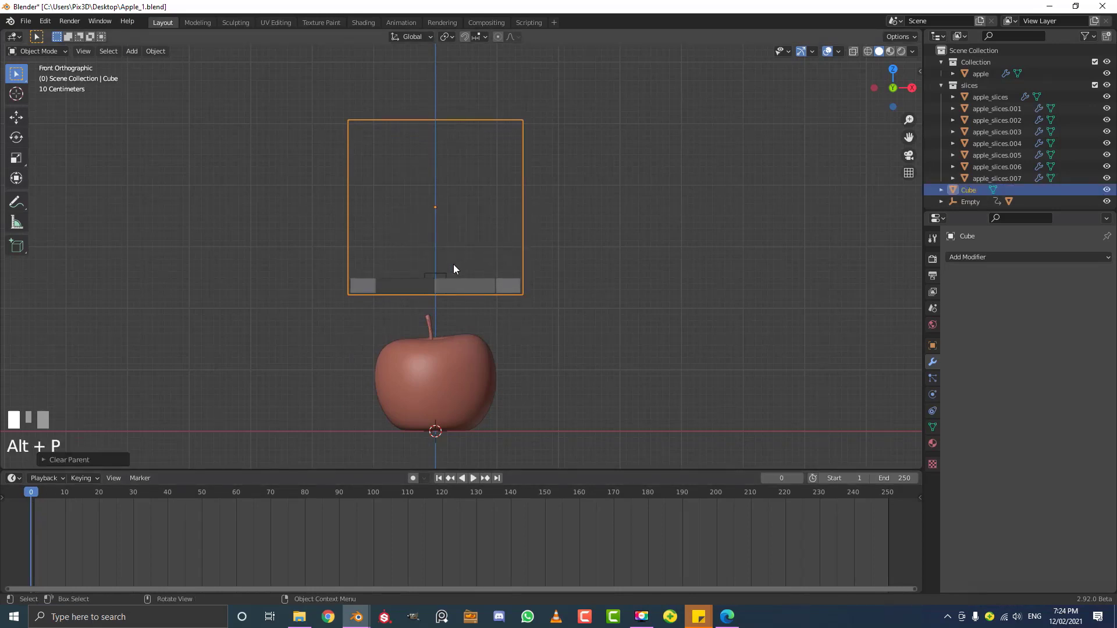
Insert a Location keyframe for the Boolean cube at frame 1, in its raised position above the apple
key(shift+Left)
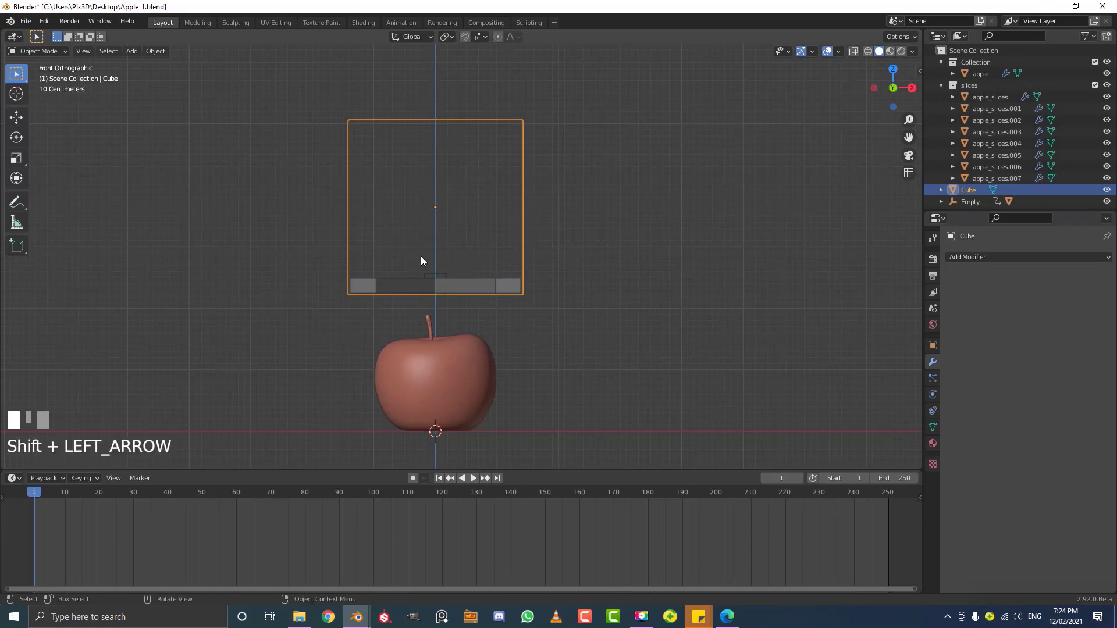
click(33, 494)
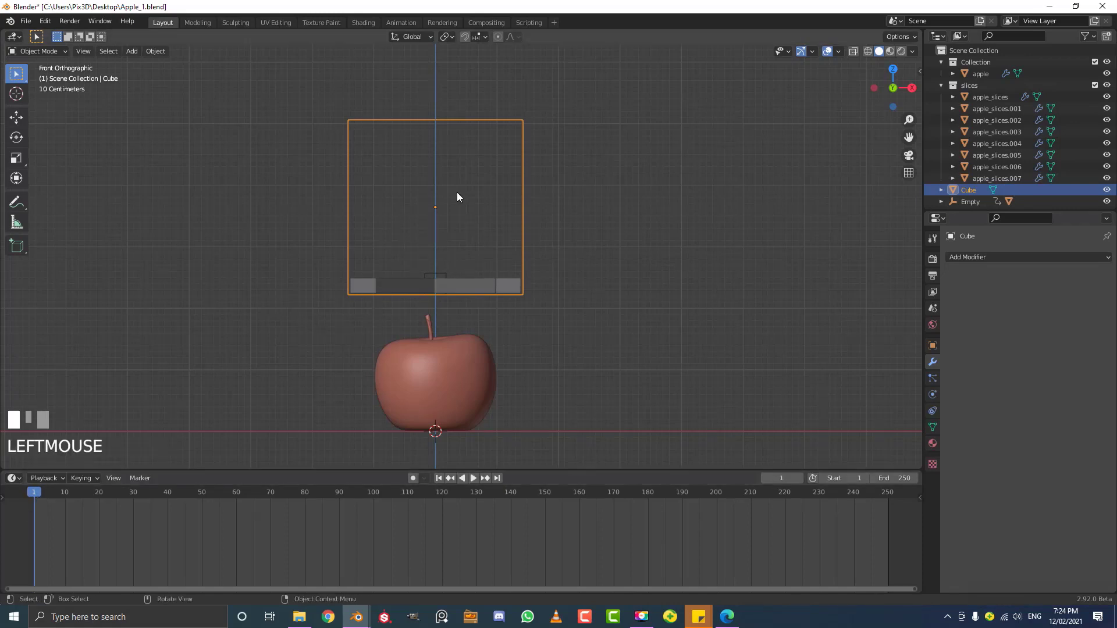
key(i)
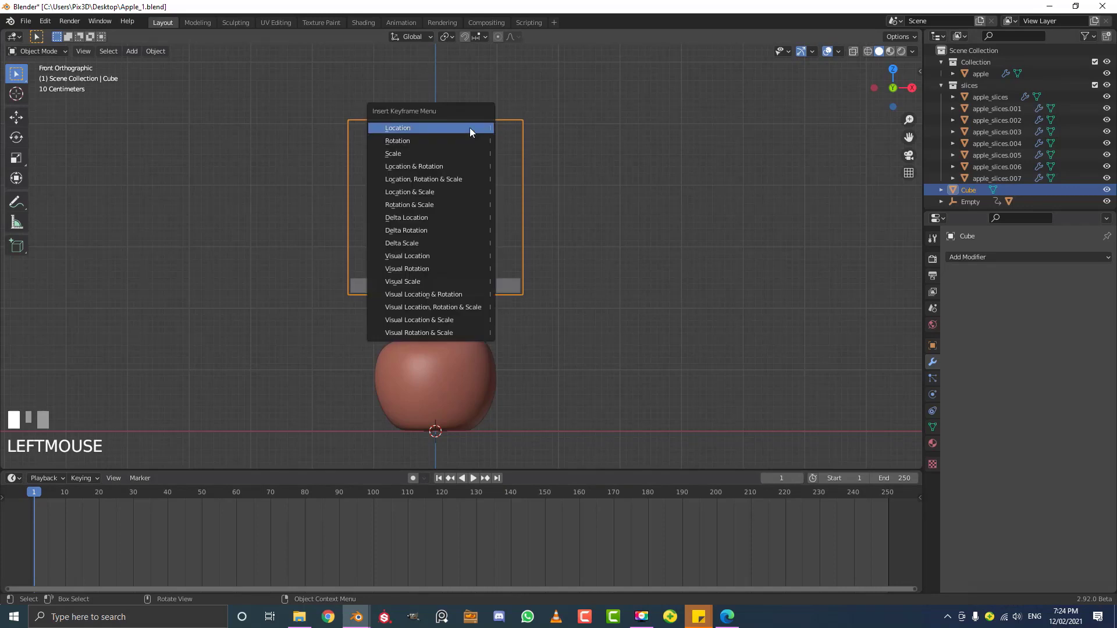
click(420, 131)
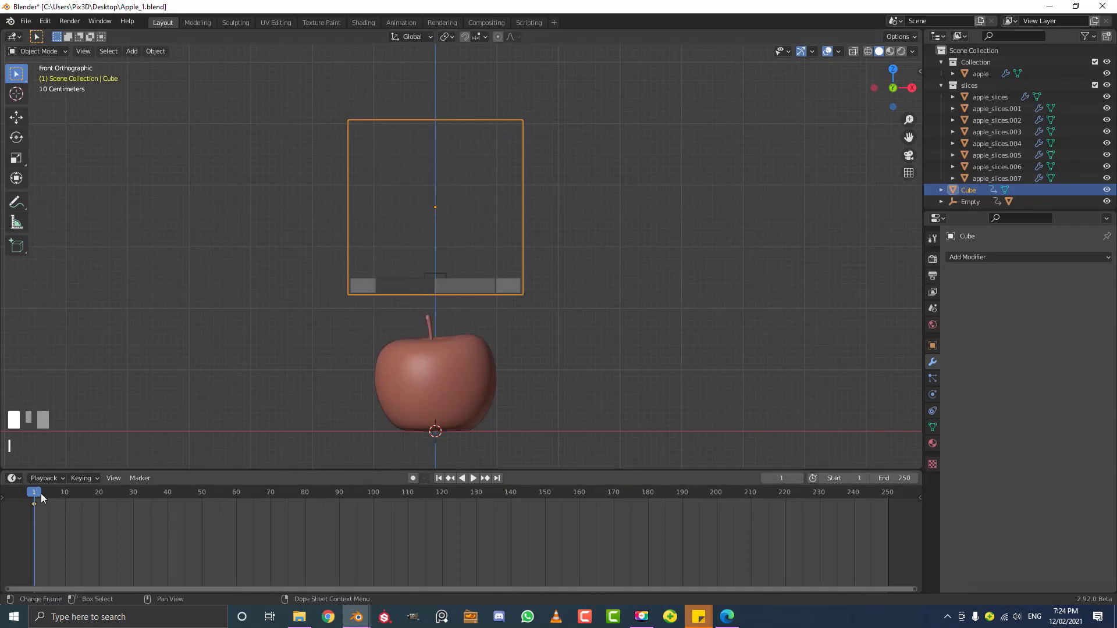
At frame 30, lower the cube along Z until it encloses the whole apple and insert a Location keyframe
drag(39, 495, 133, 509)
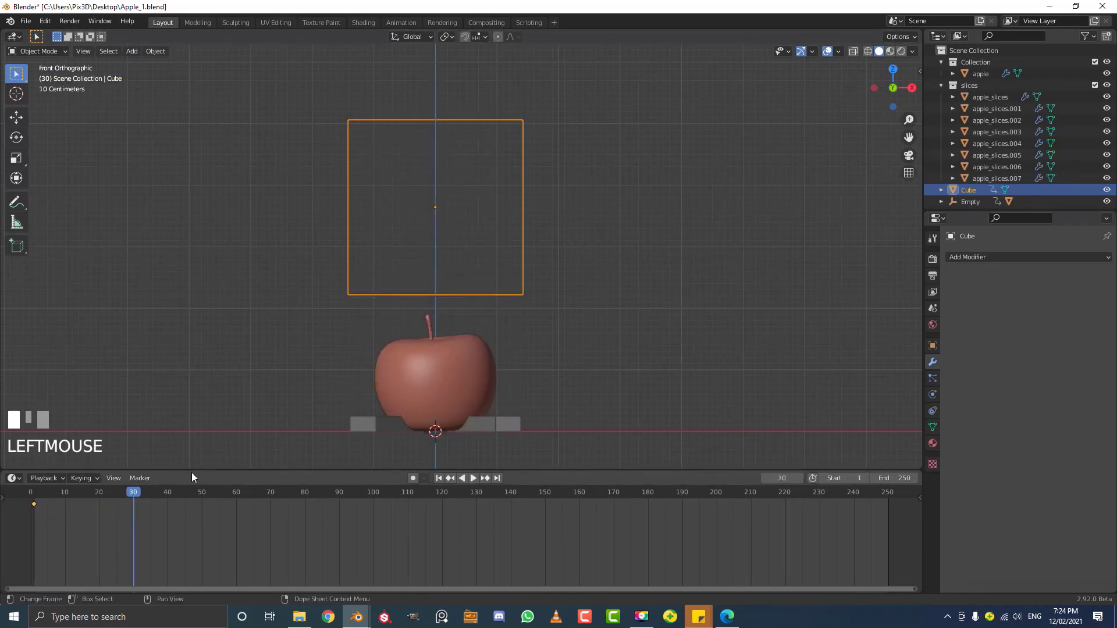
scroll(472, 327, down, 3)
scroll(474, 271, up, 2)
key(g)
key(z)
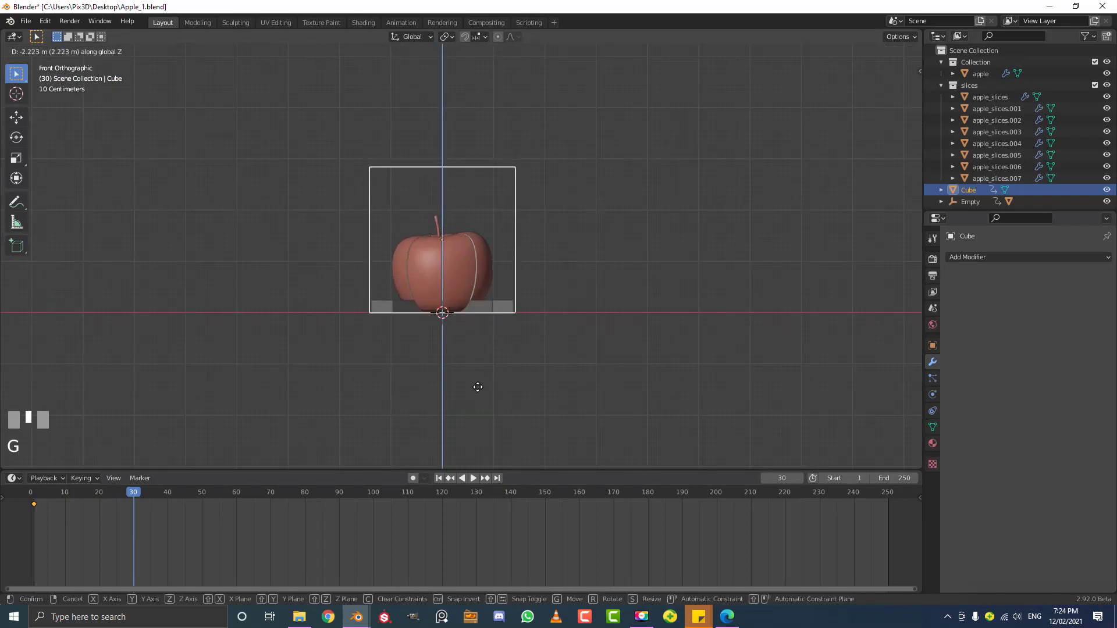
click(517, 258)
key(i)
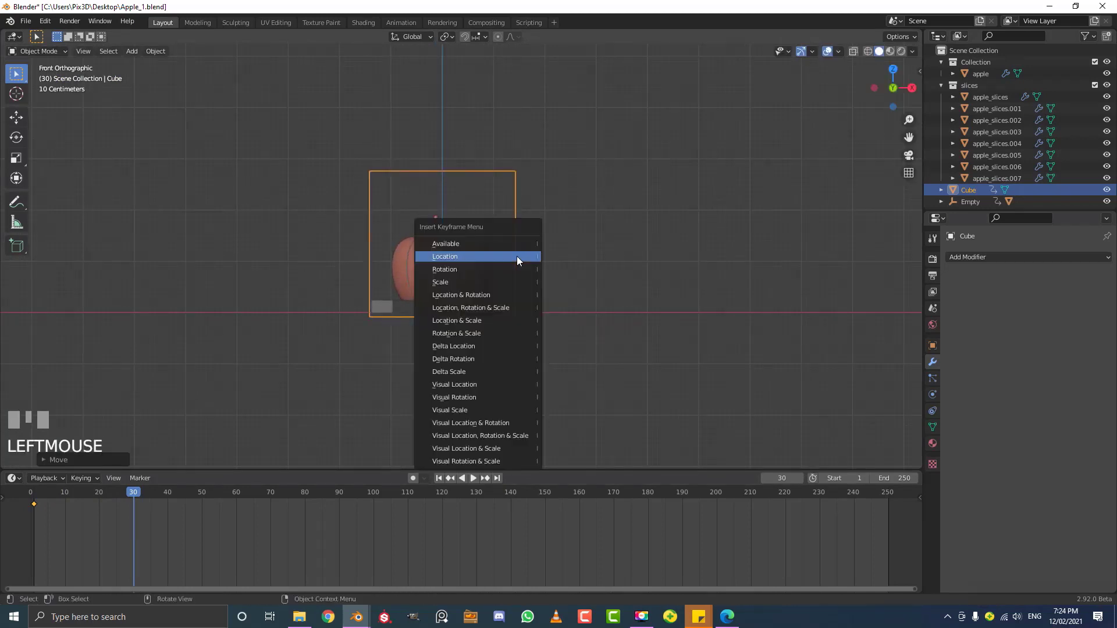
click(483, 257)
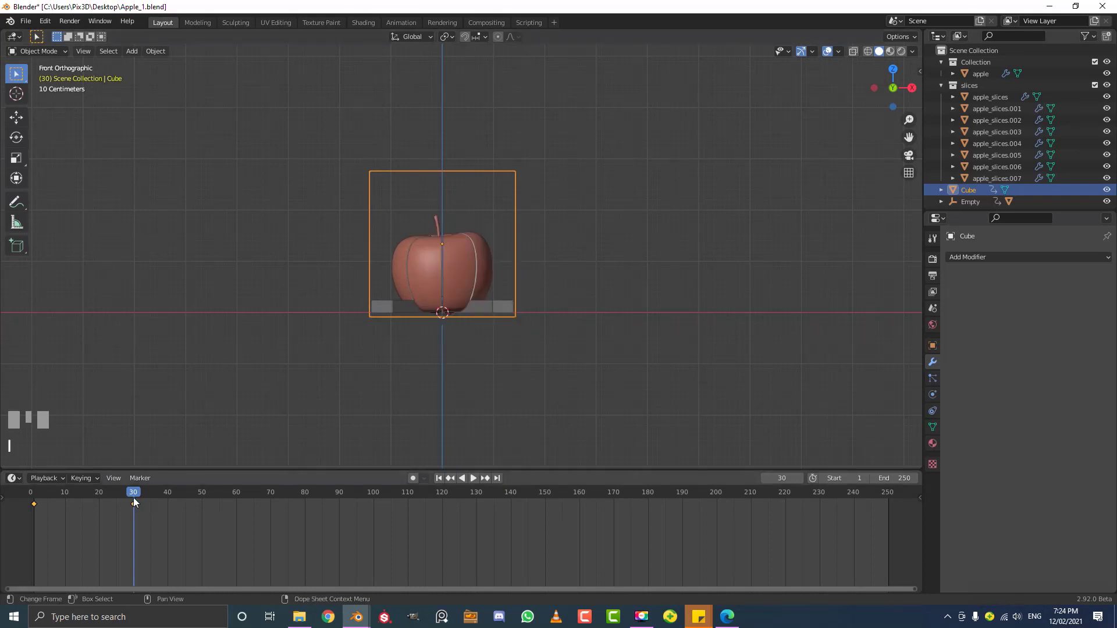
Play the cube's descent from the start and pause midway to compare its lower edge with the cutter blades
drag(135, 497, 31, 494)
key(space)
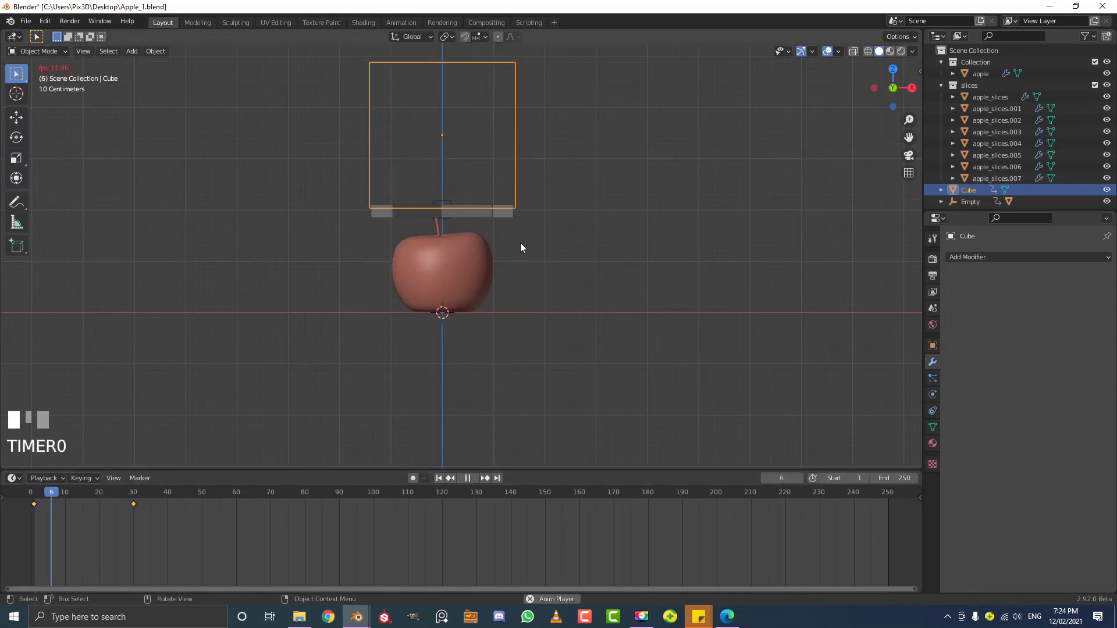
scroll(445, 217, up, 3)
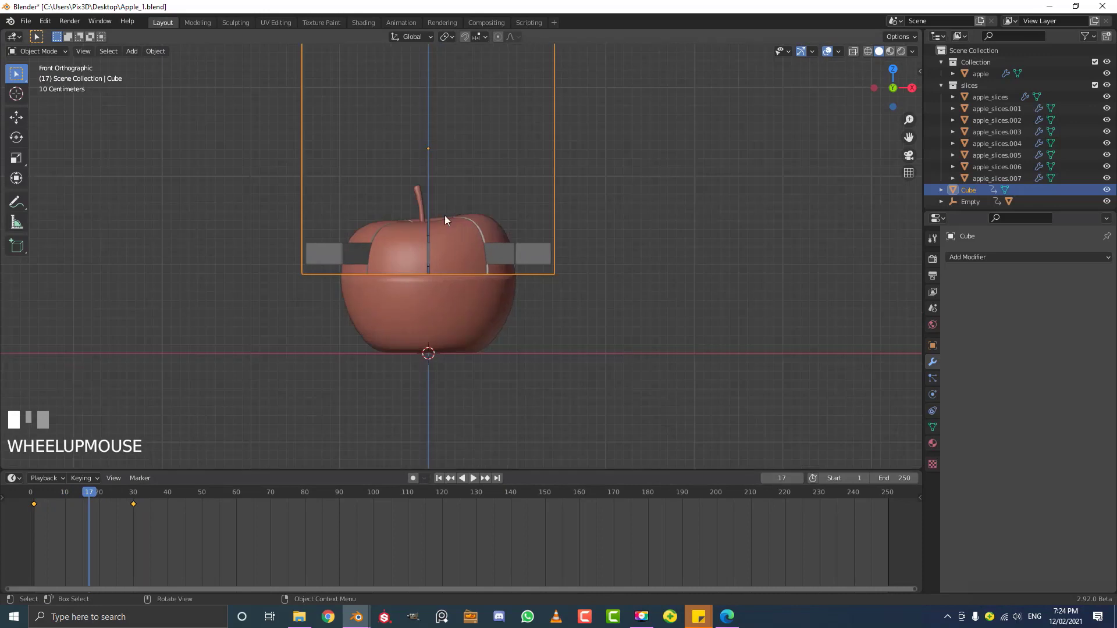
scroll(512, 149, down, 1)
drag(567, 163, 533, 124)
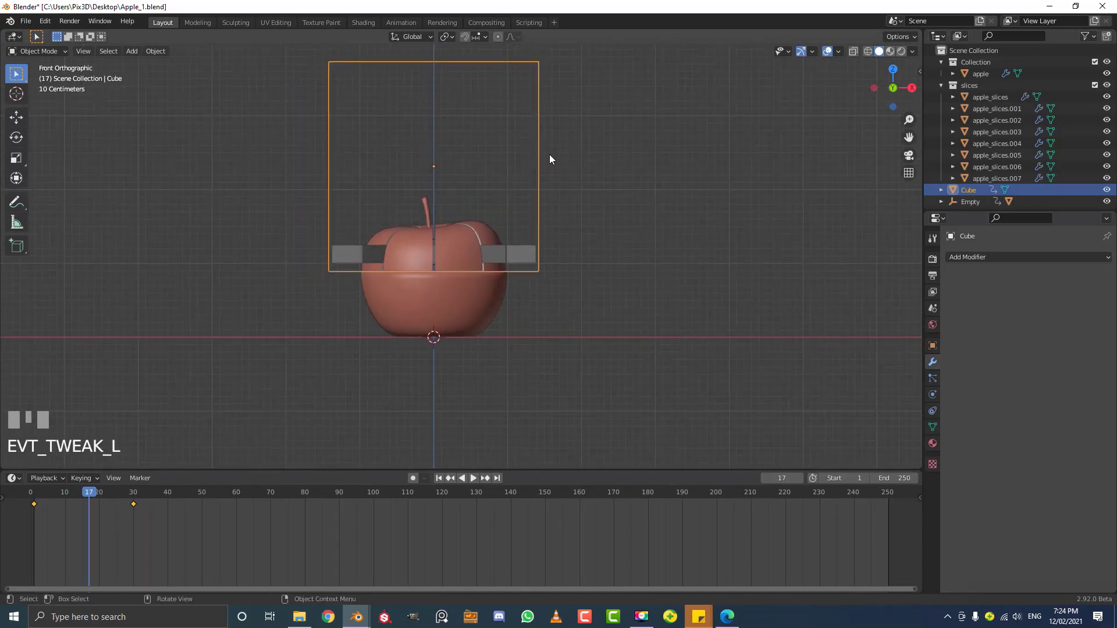
key(g)
right_click(551, 126)
Set the interpolation of all the cube's keyframes to Linear
drag(200, 544, 10, 492)
key(t)
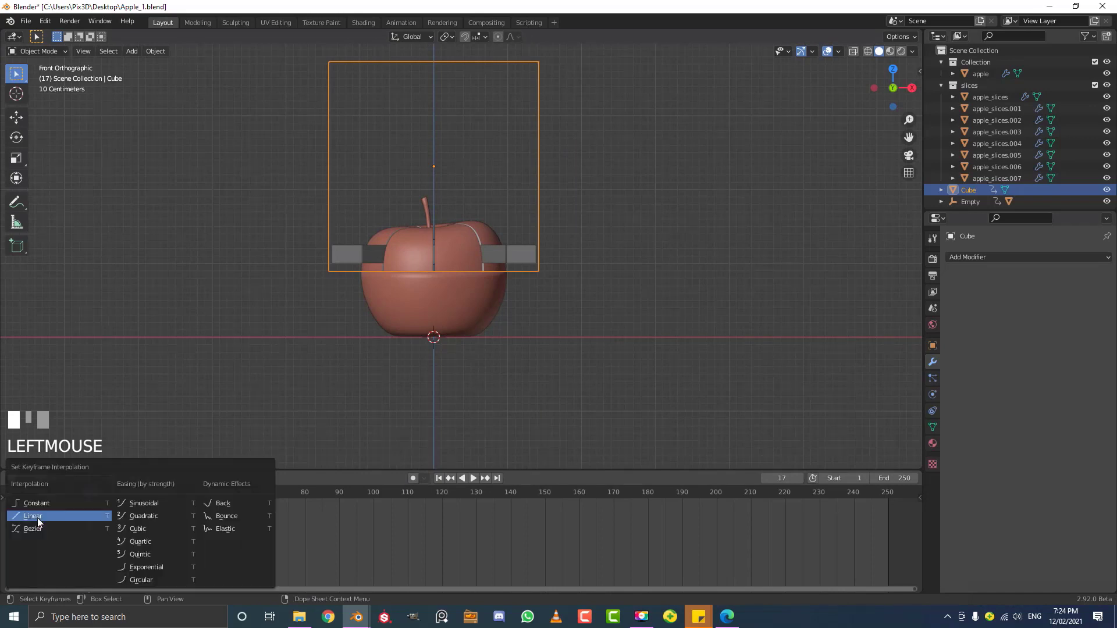
click(59, 518)
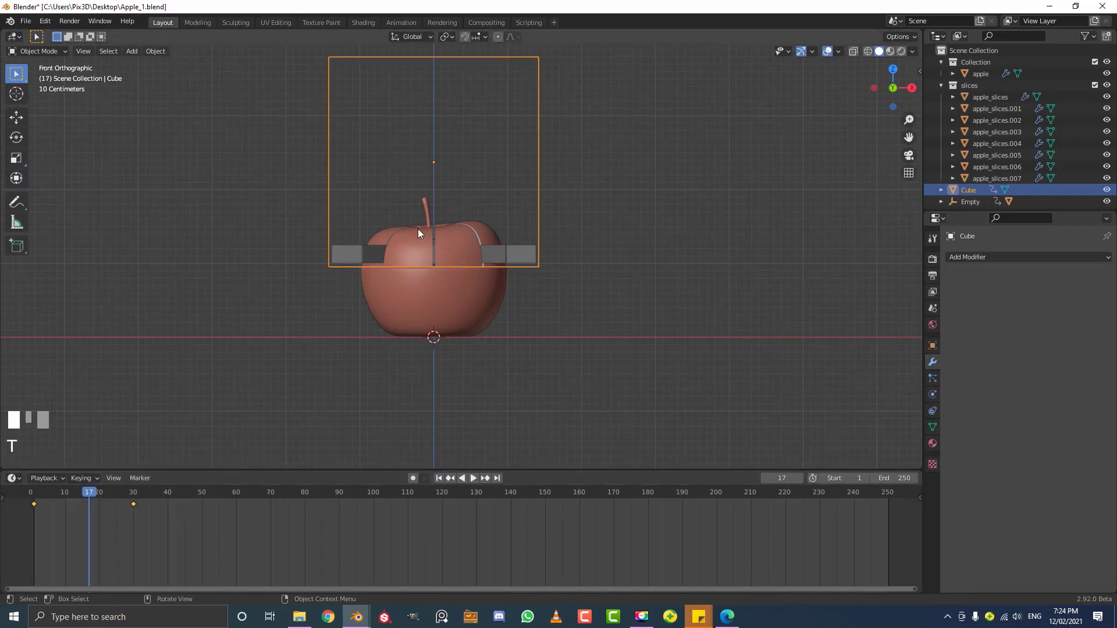
Play the cutting animation from frame 1 in front view and again in perspective to check the cube against the cutter
key(shift+Left)
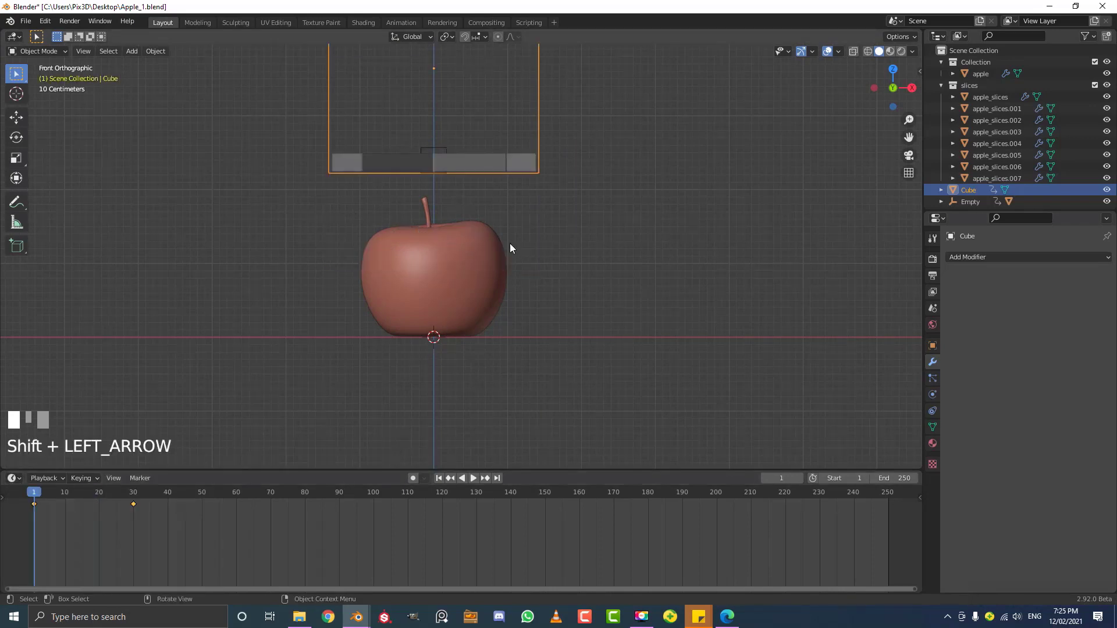
key(space)
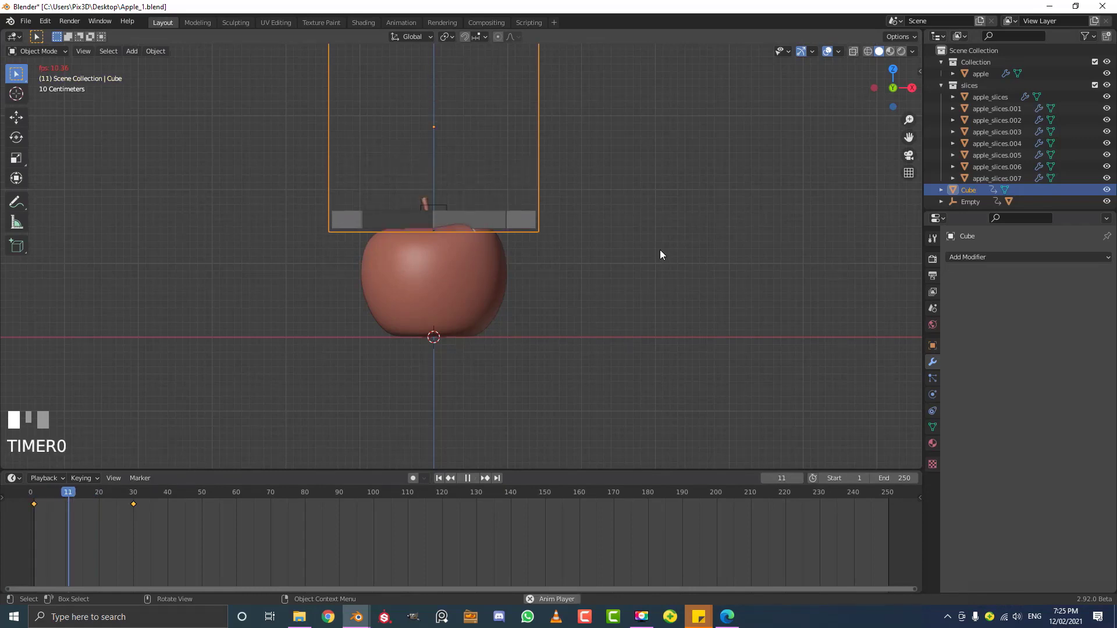
middle_drag(576, 244, 605, 263)
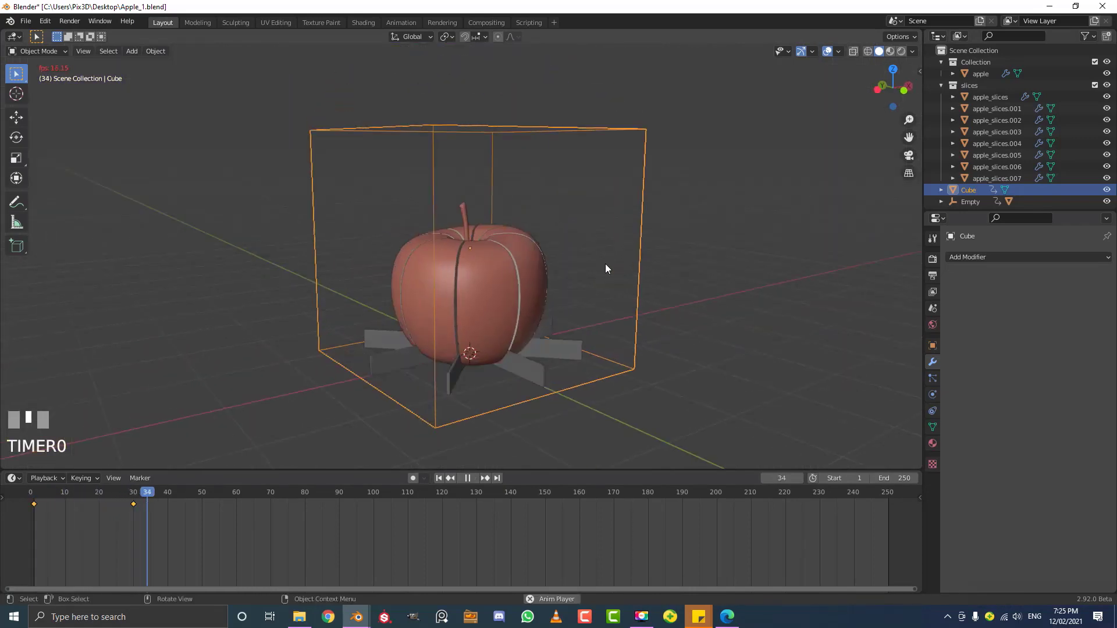
key(space)
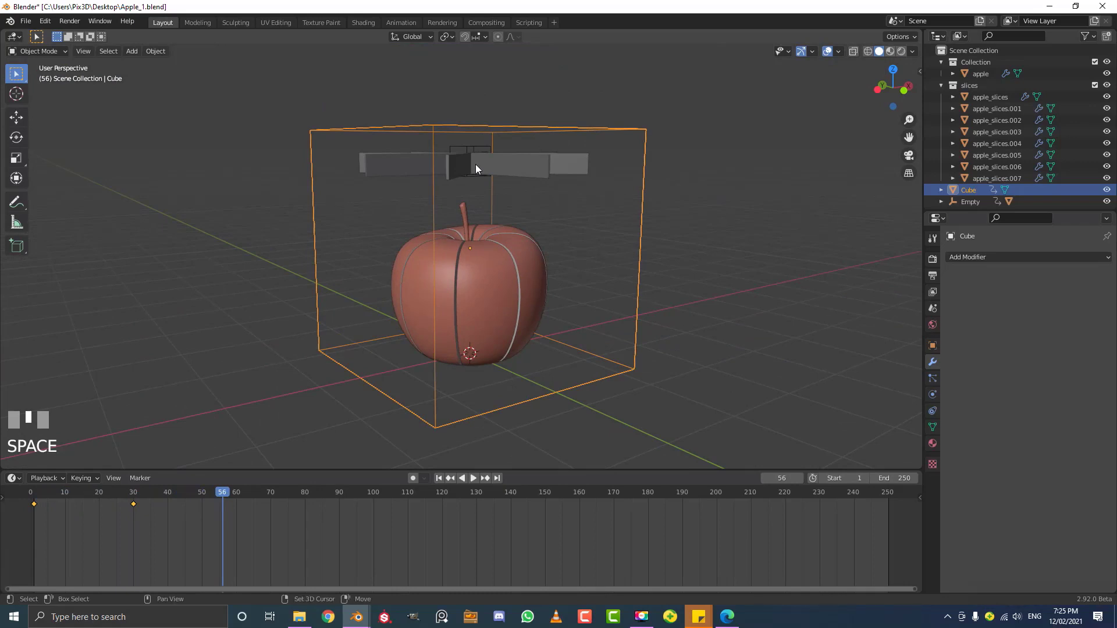
key(shift+Left)
key(space)
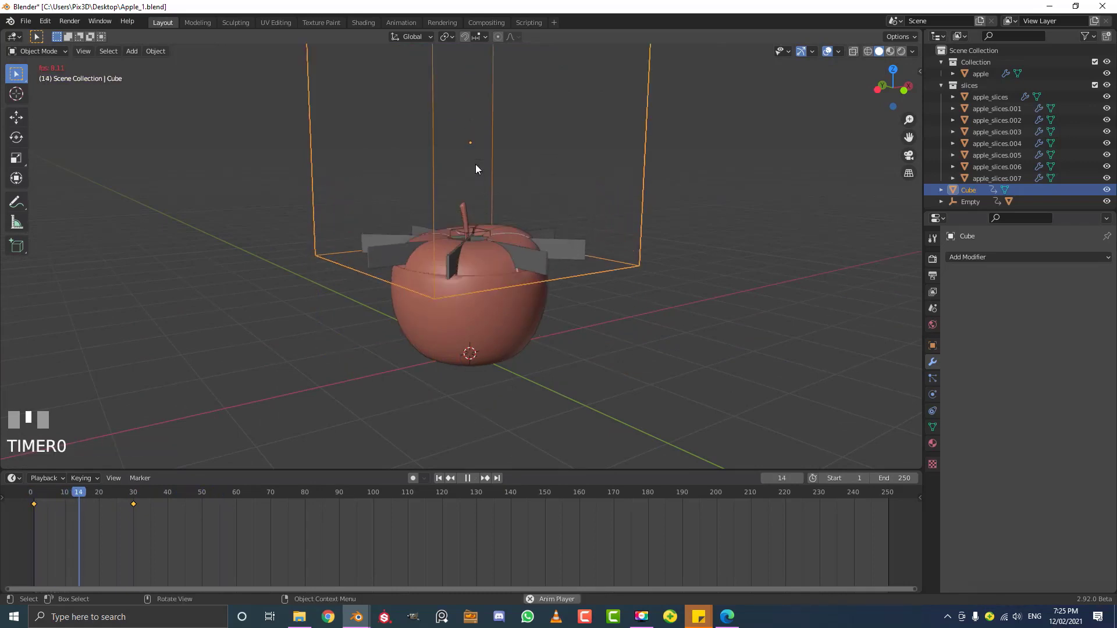
key(space)
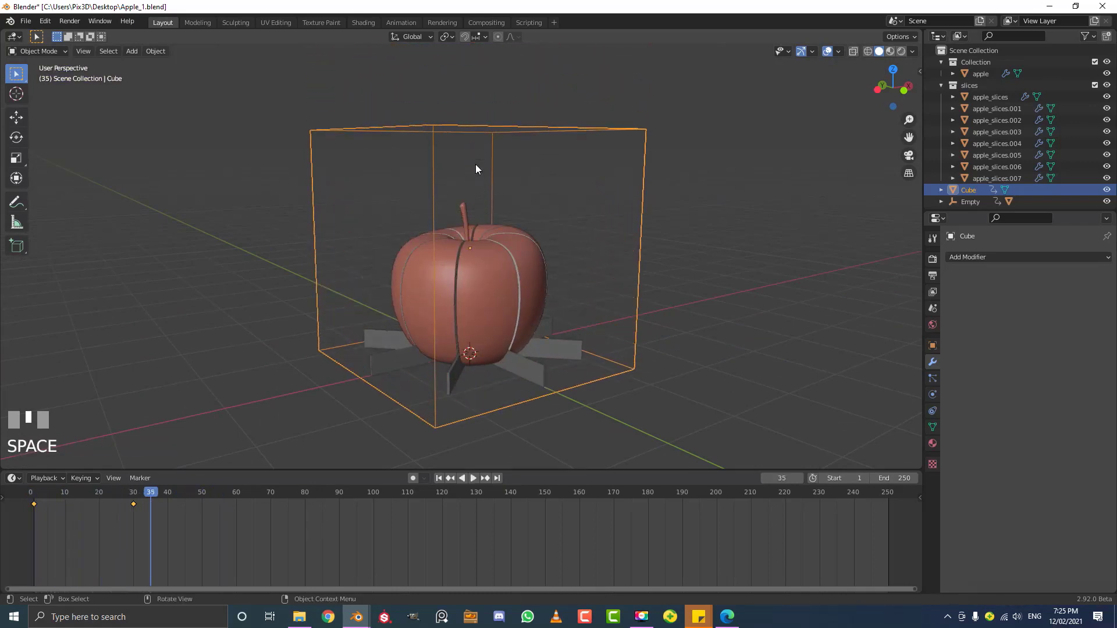
Play the cutting animation from frame 1 in Material Preview shading and return the viewport to solid shading
key(z)
click(499, 270)
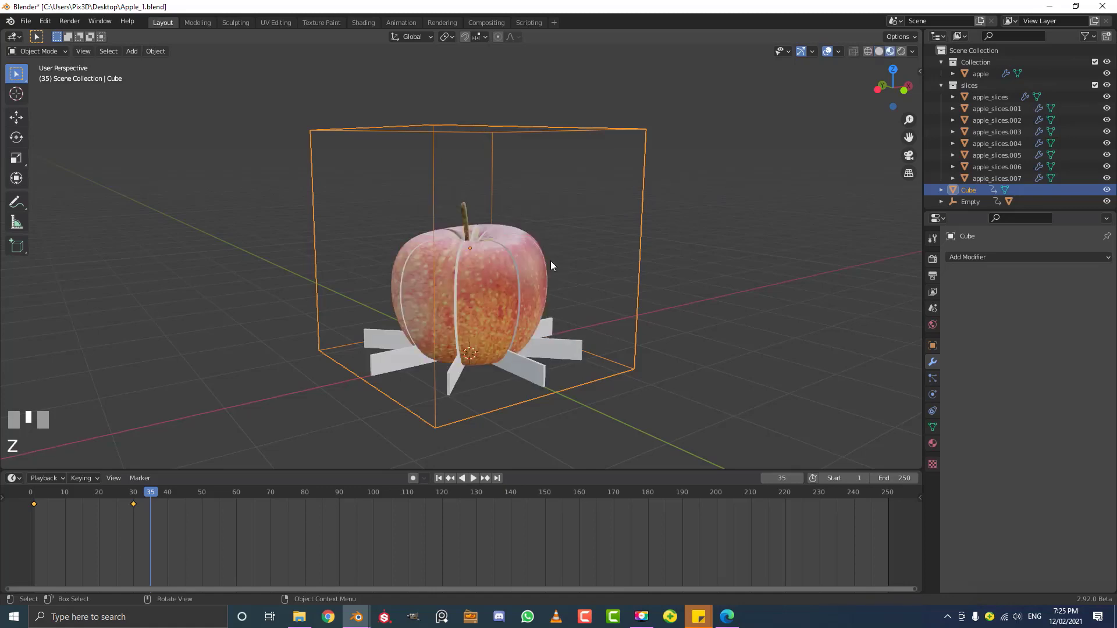
key(shift+Left)
scroll(555, 262, down, 2)
key(space)
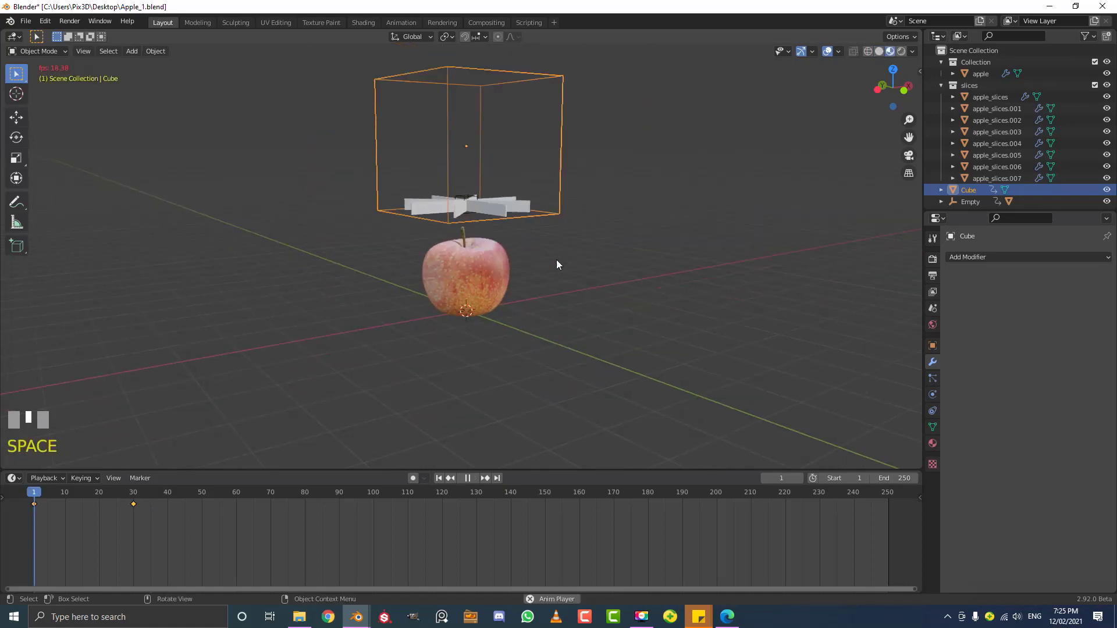
scroll(647, 211, up, 3)
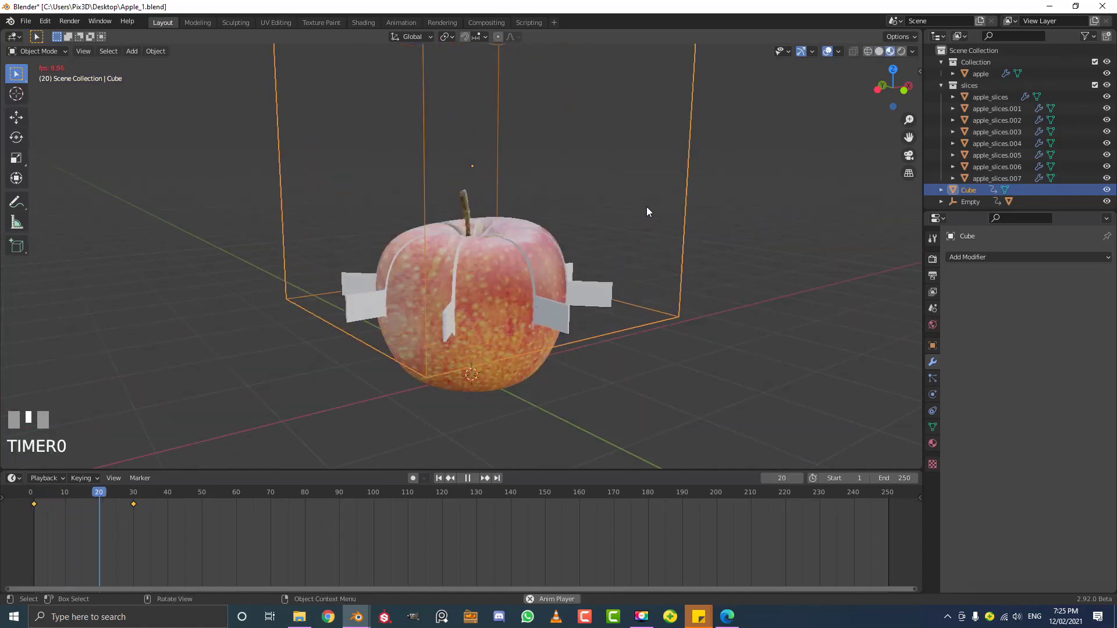
key(space)
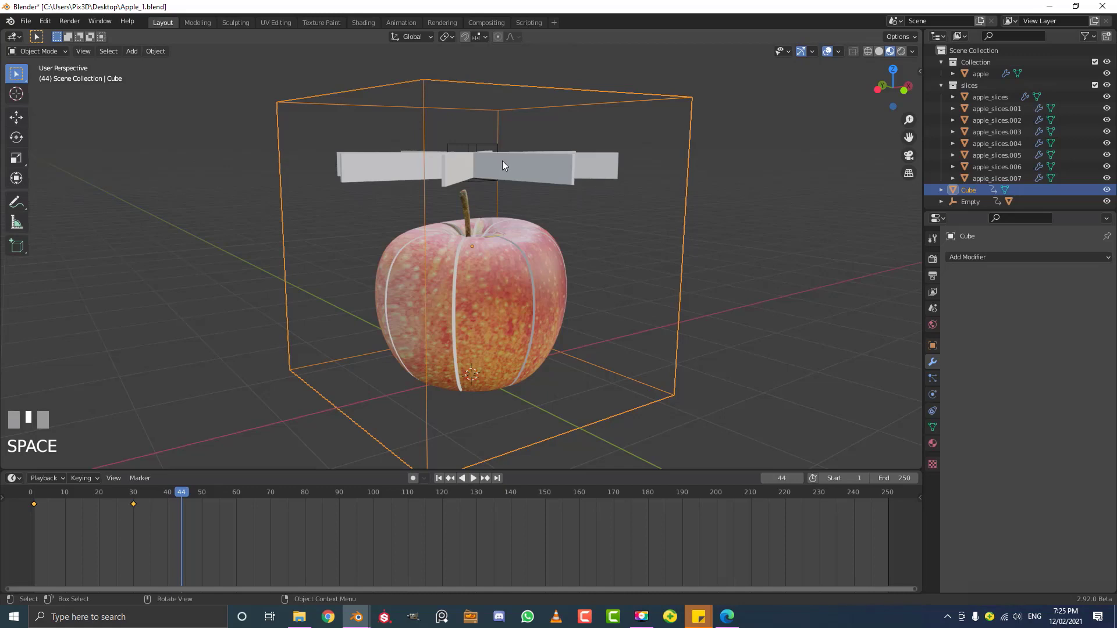
middle_drag(504, 168, 509, 221)
key(z)
scroll(509, 221, down, 2)
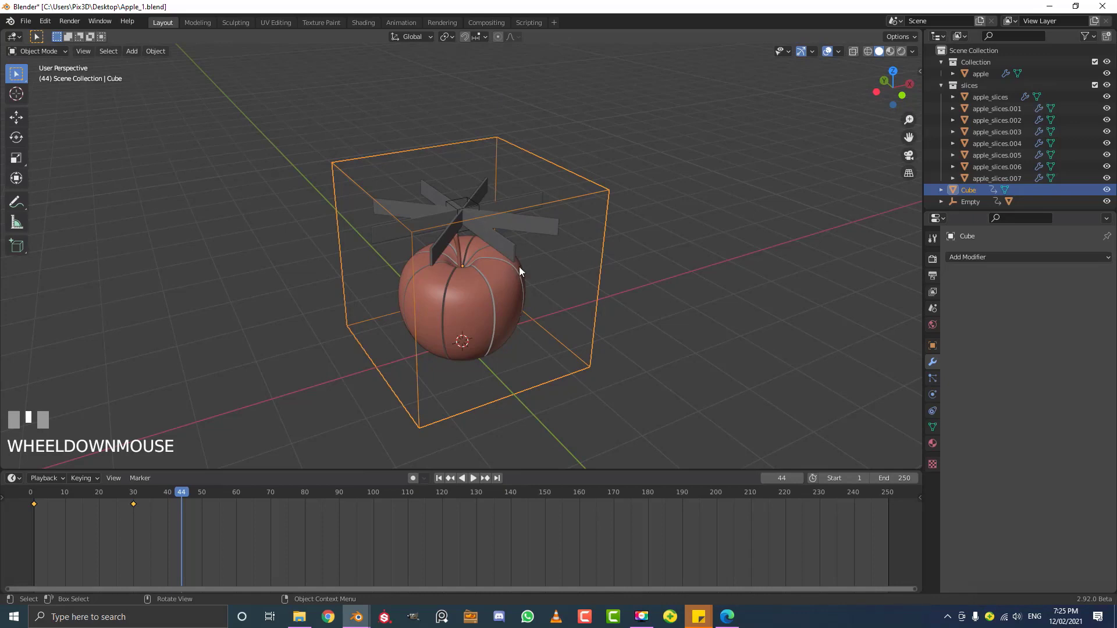
Add a plane beneath the apple and scale it up into a large floor
middle_drag(519, 267, 452, 207)
key(shift+a)
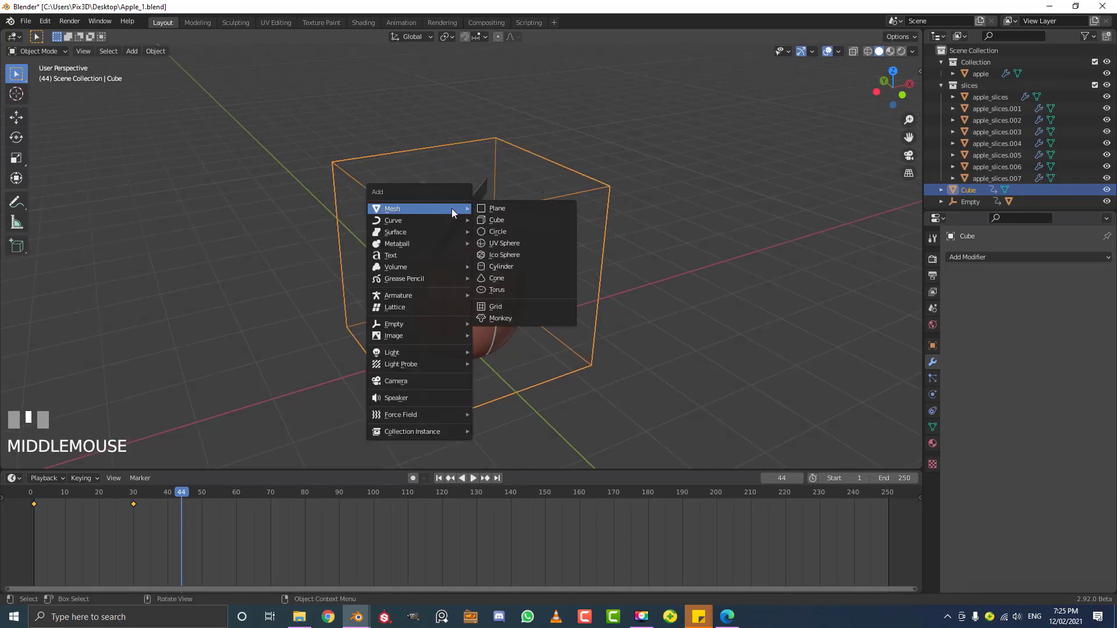
click(498, 208)
scroll(508, 233, down, 2)
key(s)
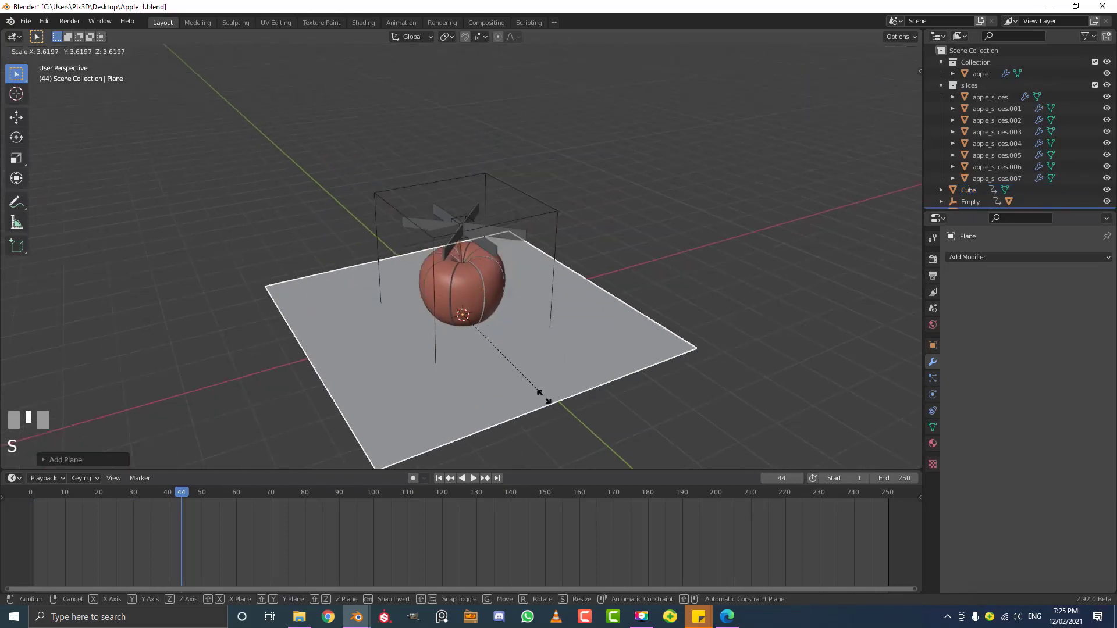
click(581, 449)
middle_drag(581, 407, 620, 334)
scroll(624, 334, up, 3)
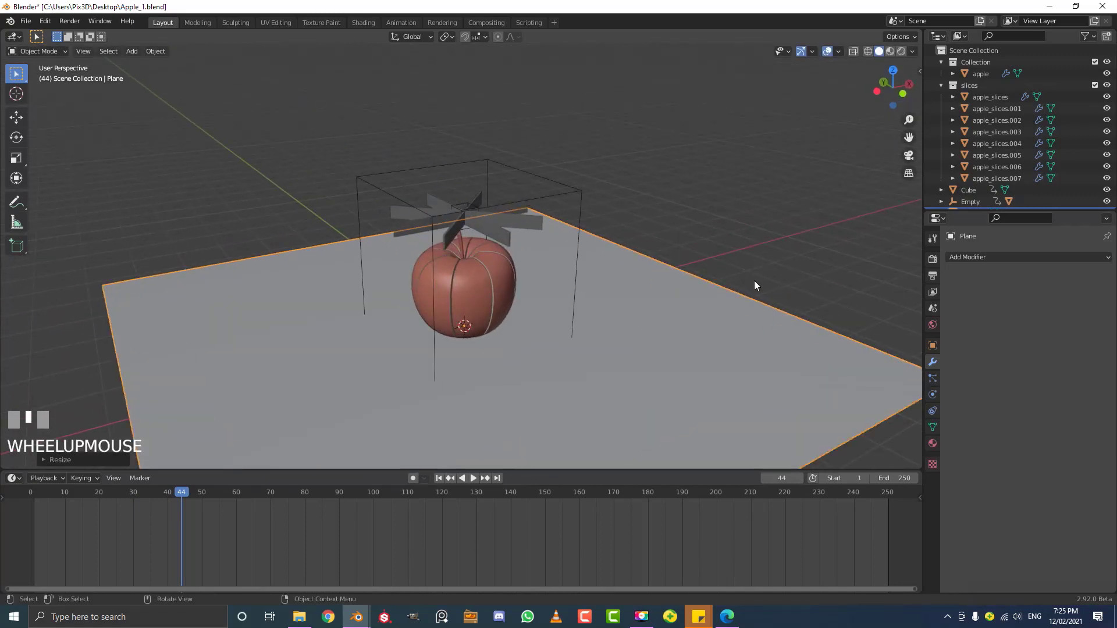
Enable Rigid Body physics on the floor plane and set its type to Passive
click(933, 395)
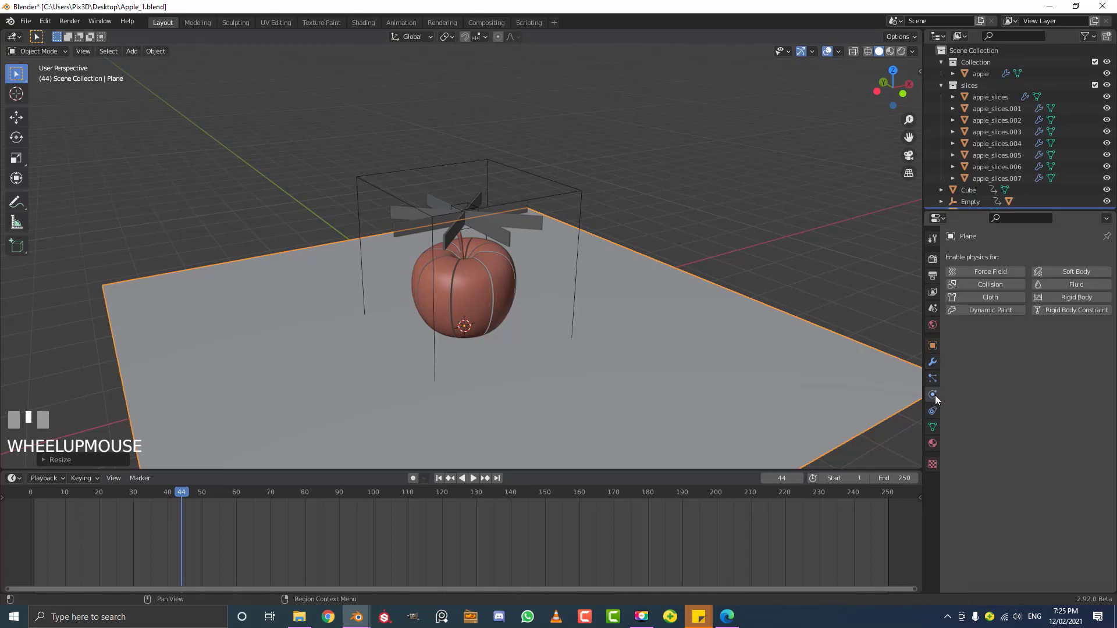
click(1068, 300)
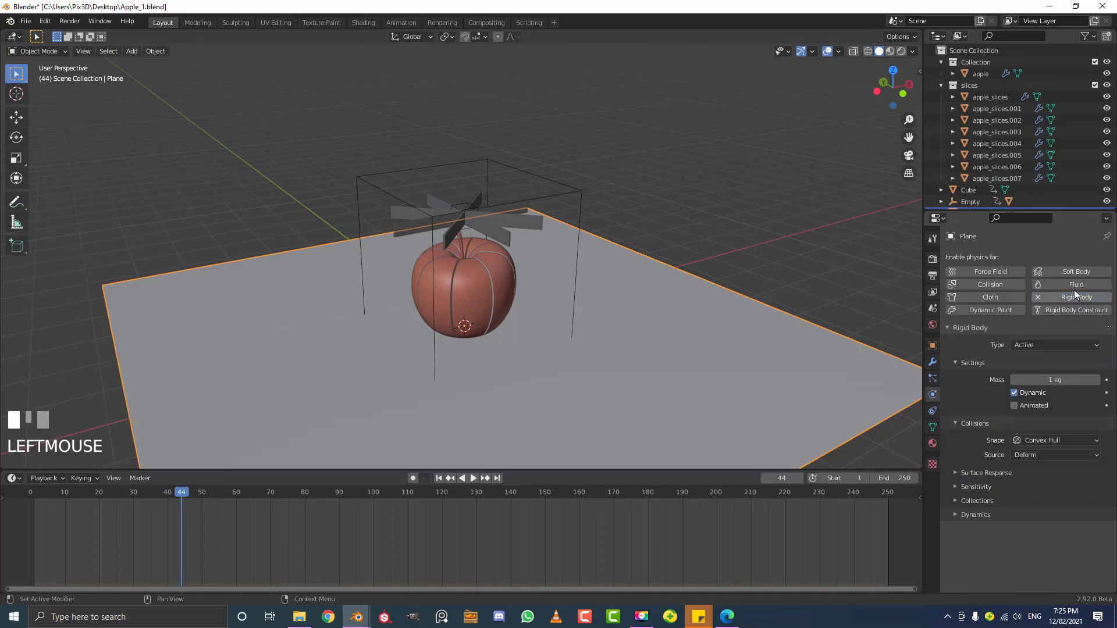
click(1038, 345)
click(1036, 360)
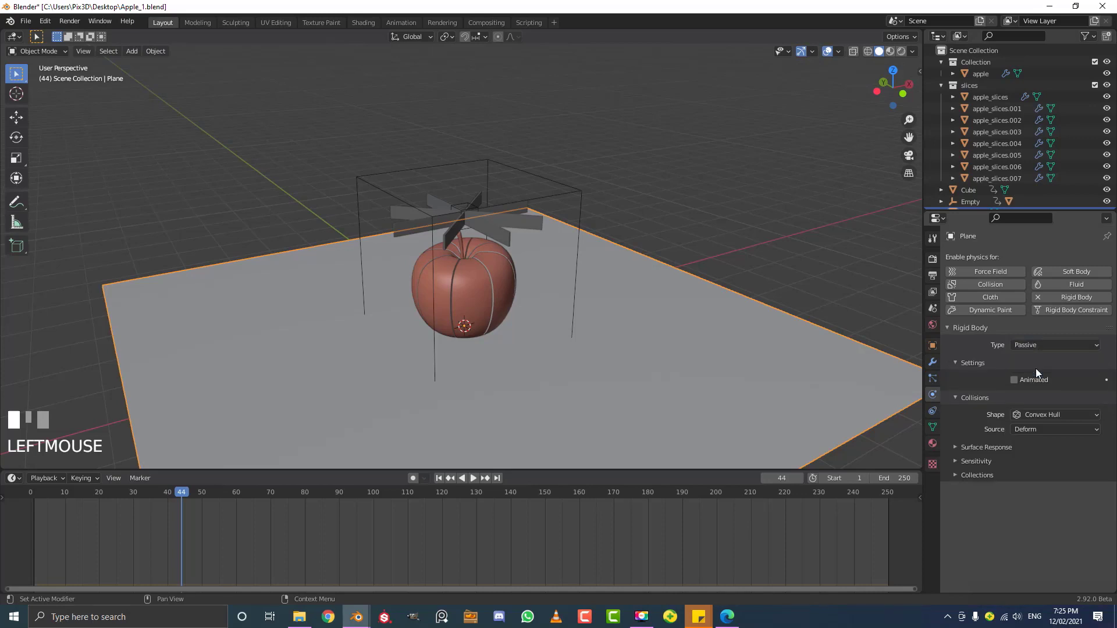
Set the floor plane's rigid body collision shape to Mesh and its collision margin to 0.001 m
click(1034, 415)
click(1039, 504)
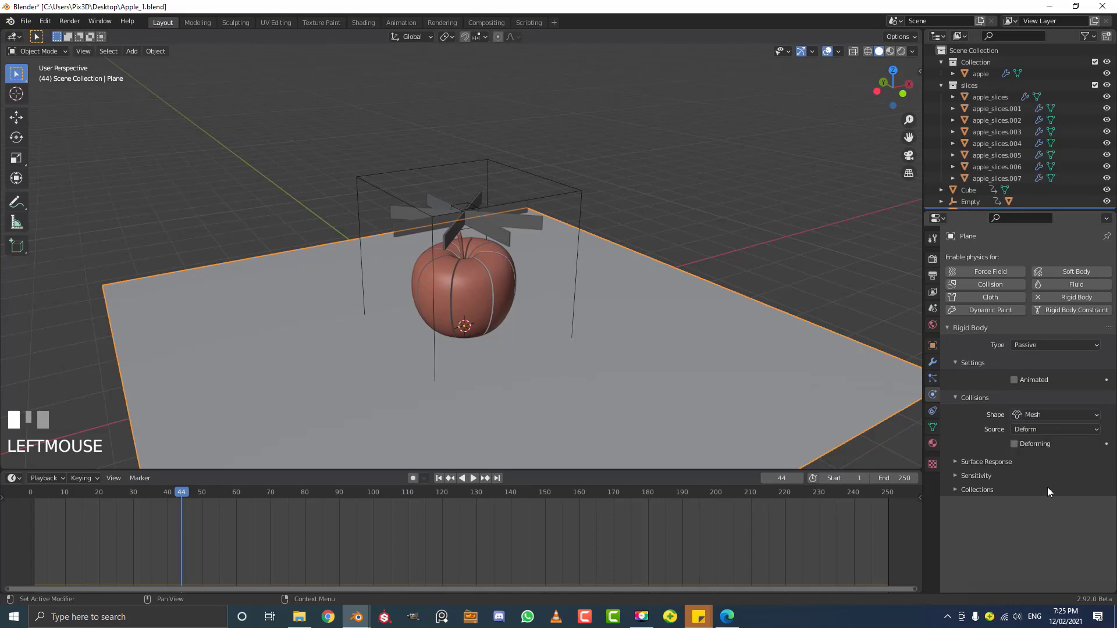
click(969, 477)
click(1050, 493)
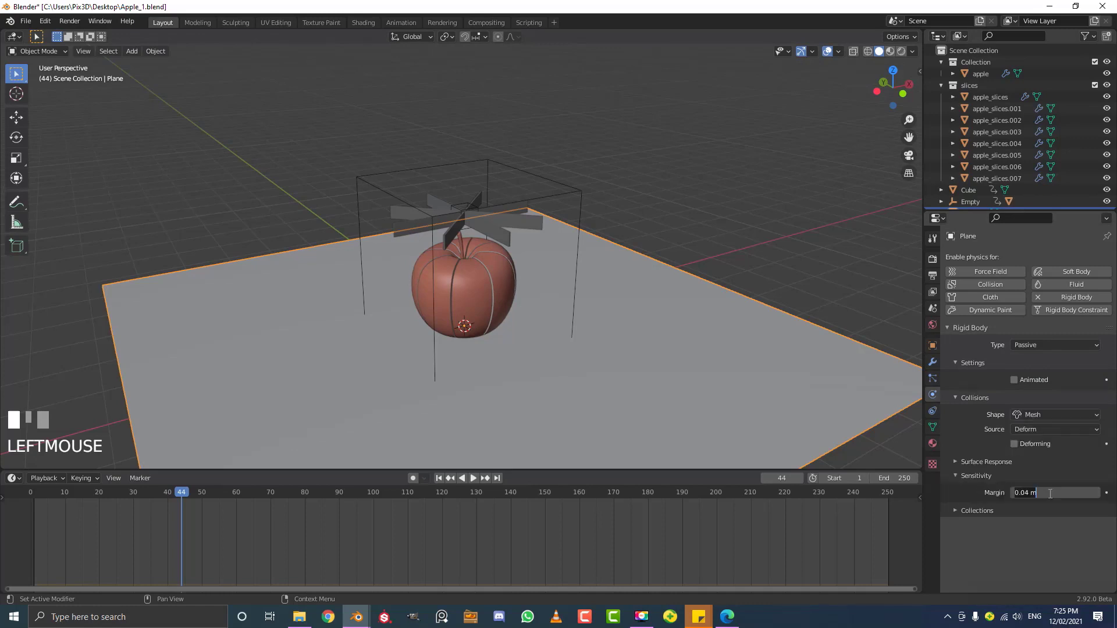
key(BackSpace)
key(BackSpace)
key(BackSpace)
key(BackSpace)
key(BackSpace)
key(BackSpace)
text(.00)
key(Return)
Move the floor plane into a new collection named "scene"
scroll(460, 254, up, 2)
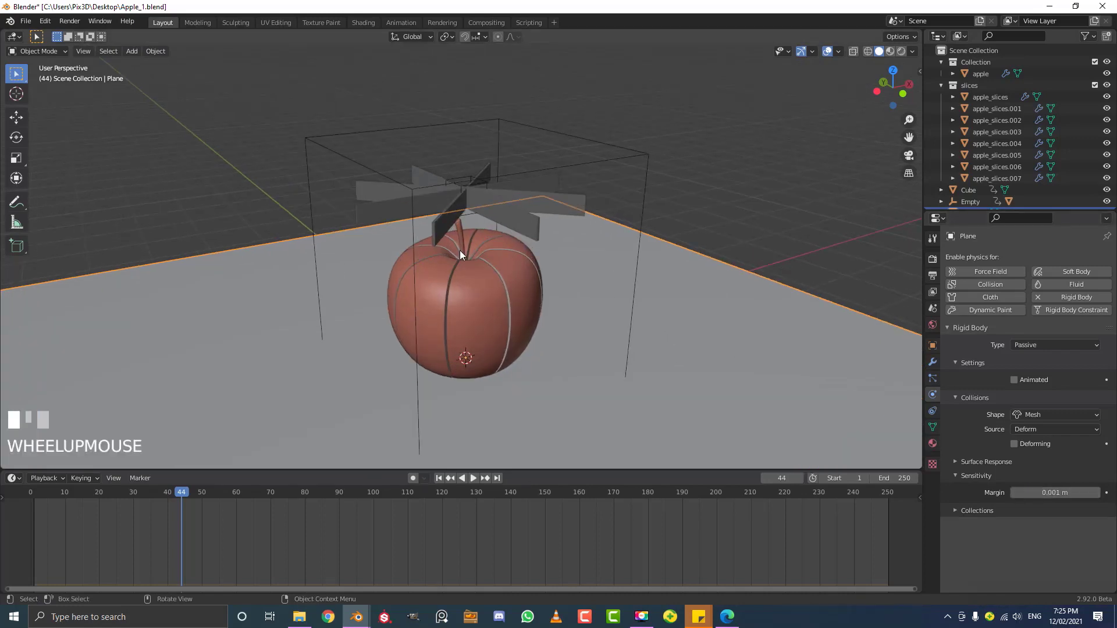
scroll(507, 261, down, 4)
middle_drag(545, 243, 537, 253)
scroll(537, 253, up, 2)
scroll(505, 256, down, 1)
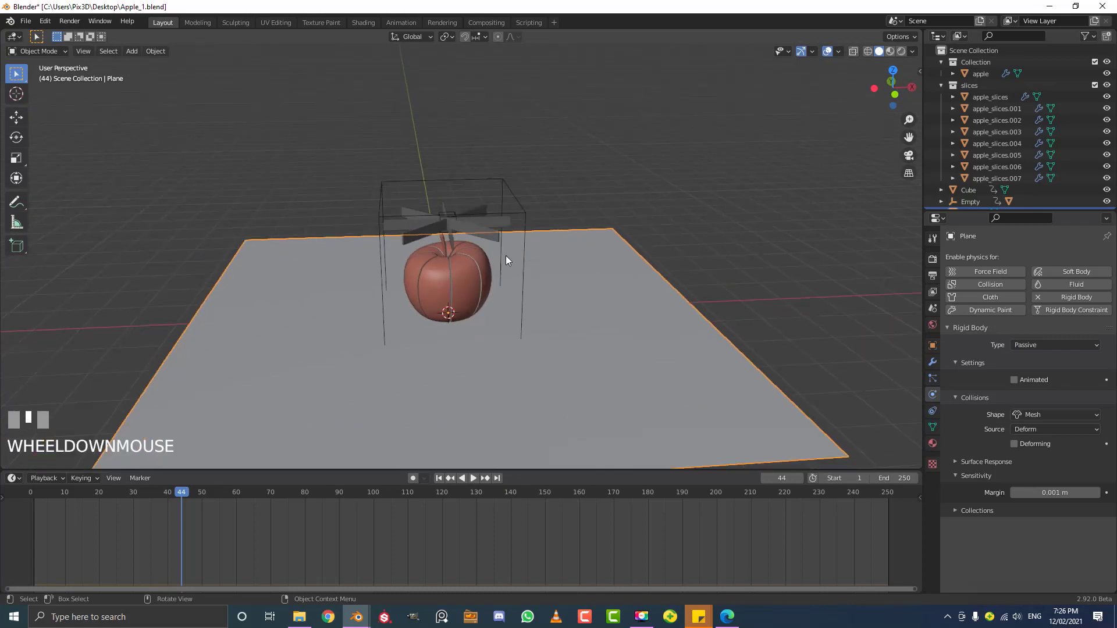
scroll(570, 273, down, 2)
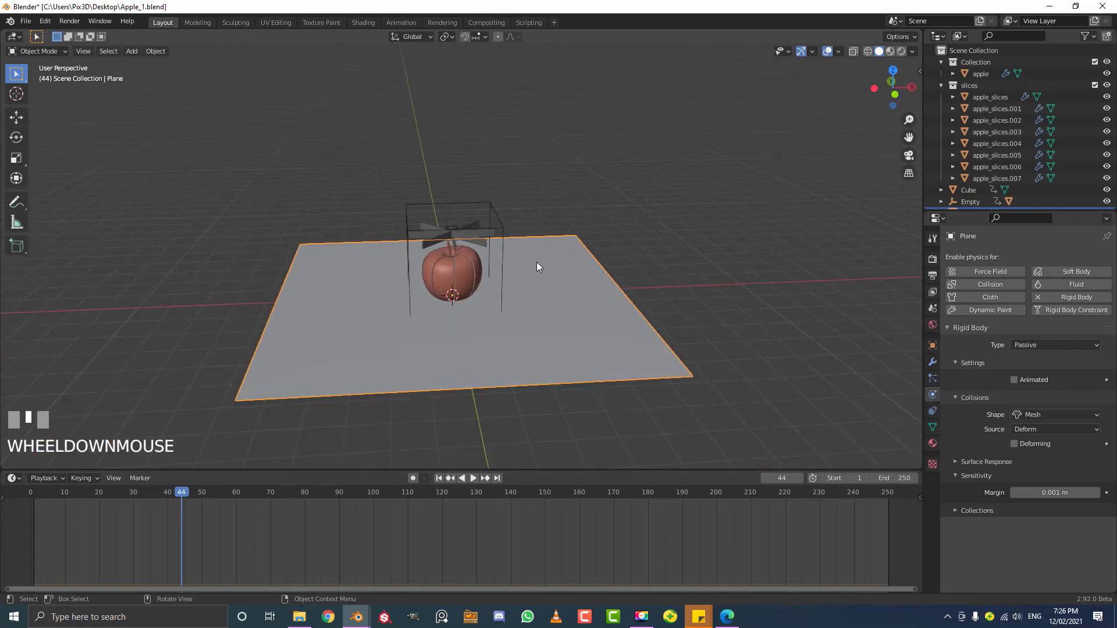
scroll(537, 262, up, 2)
key(m)
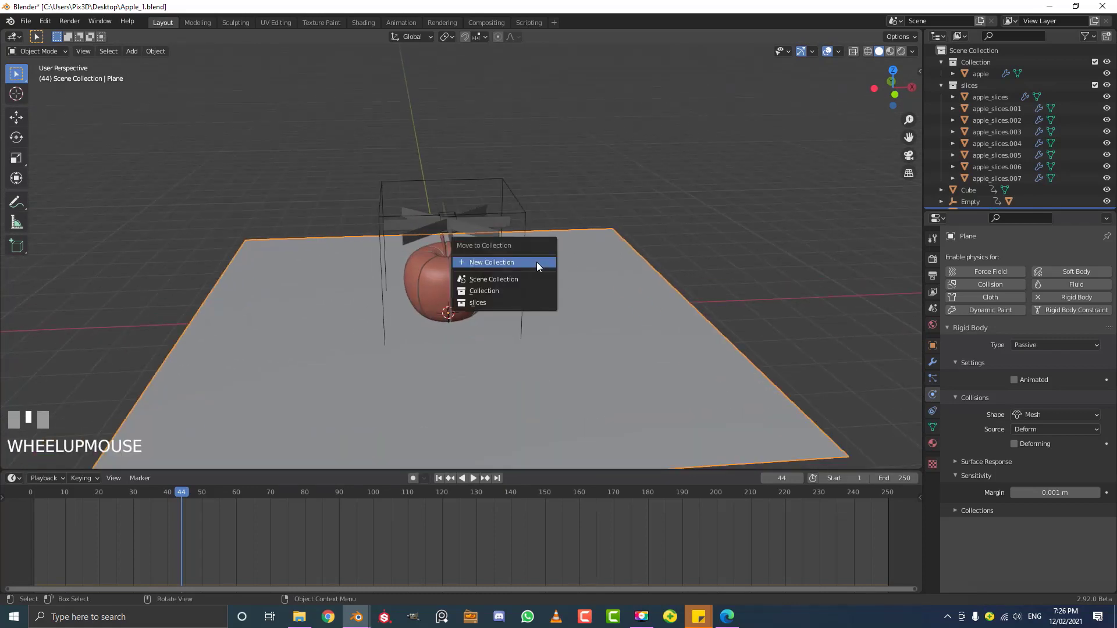
click(494, 261)
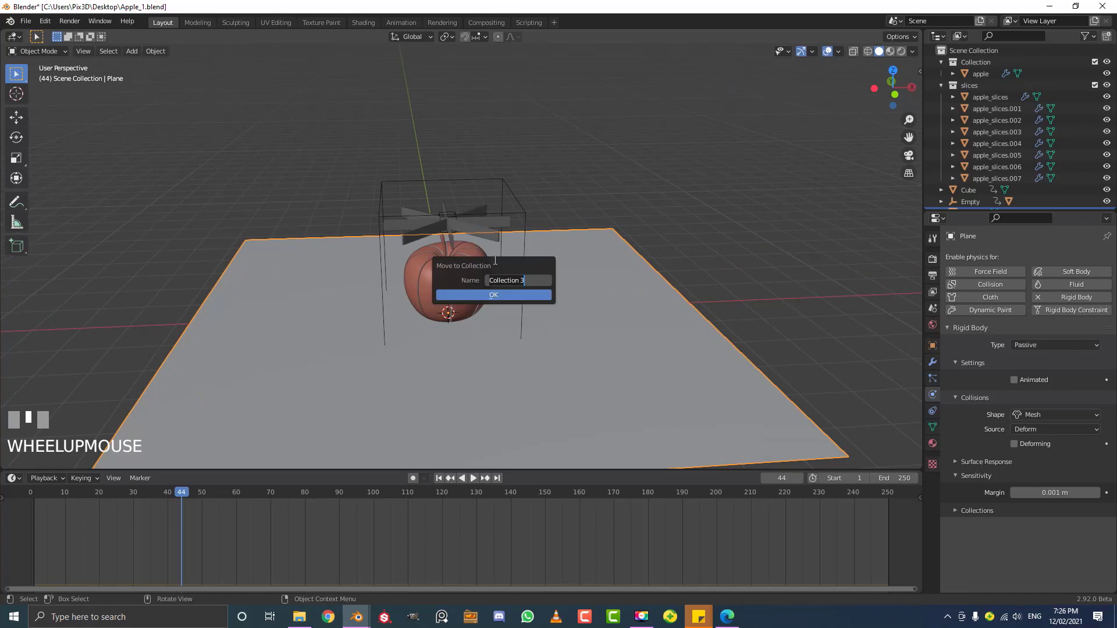
text(scene)
click(495, 294)
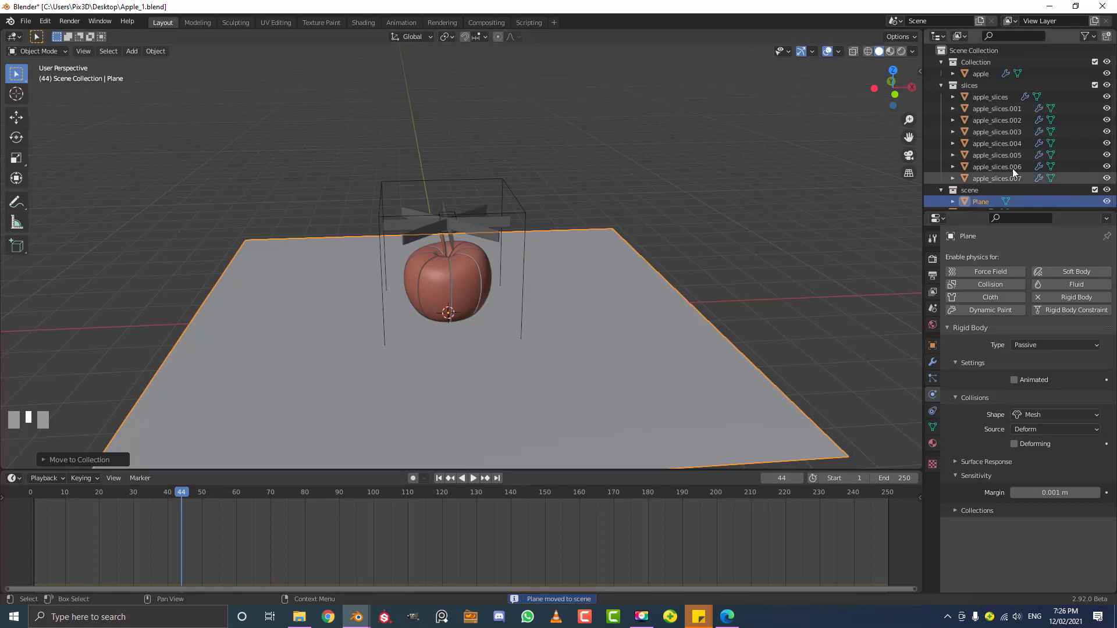
Hide the floor plane in the viewport and show it again
scroll(514, 292, down, 3)
scroll(515, 293, up, 2)
scroll(990, 169, down, 2)
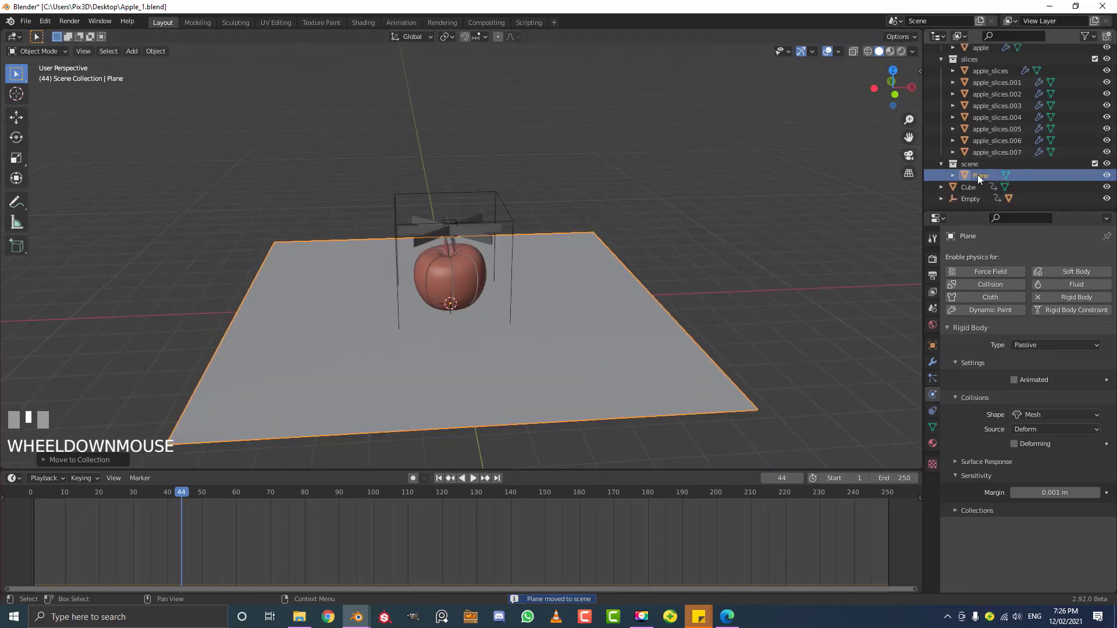
click(1108, 176)
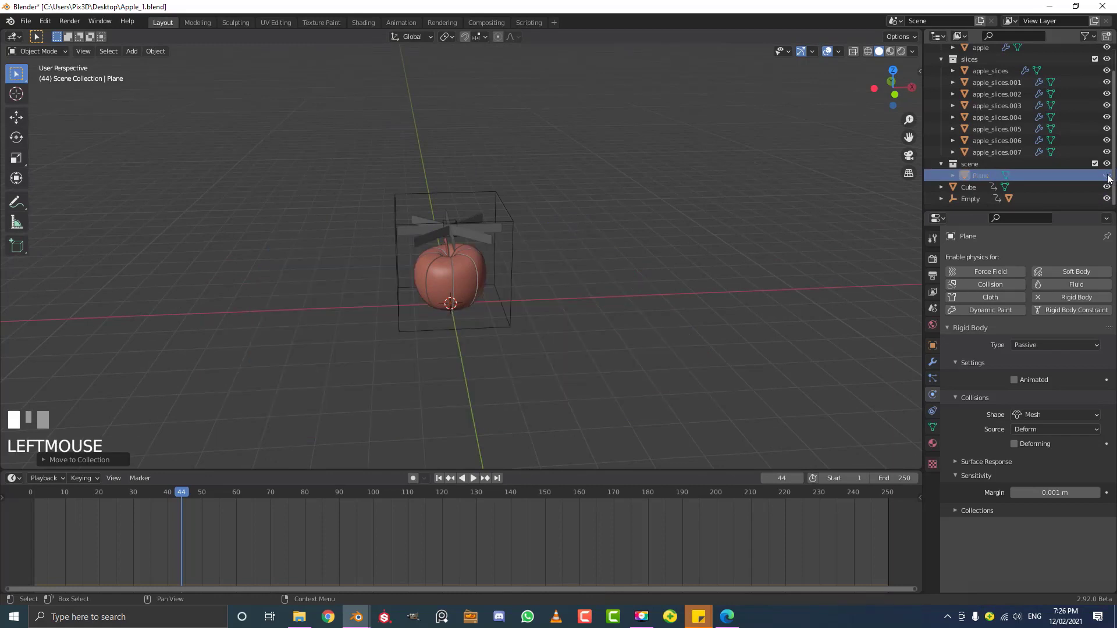
click(1107, 176)
scroll(527, 201, up, 2)
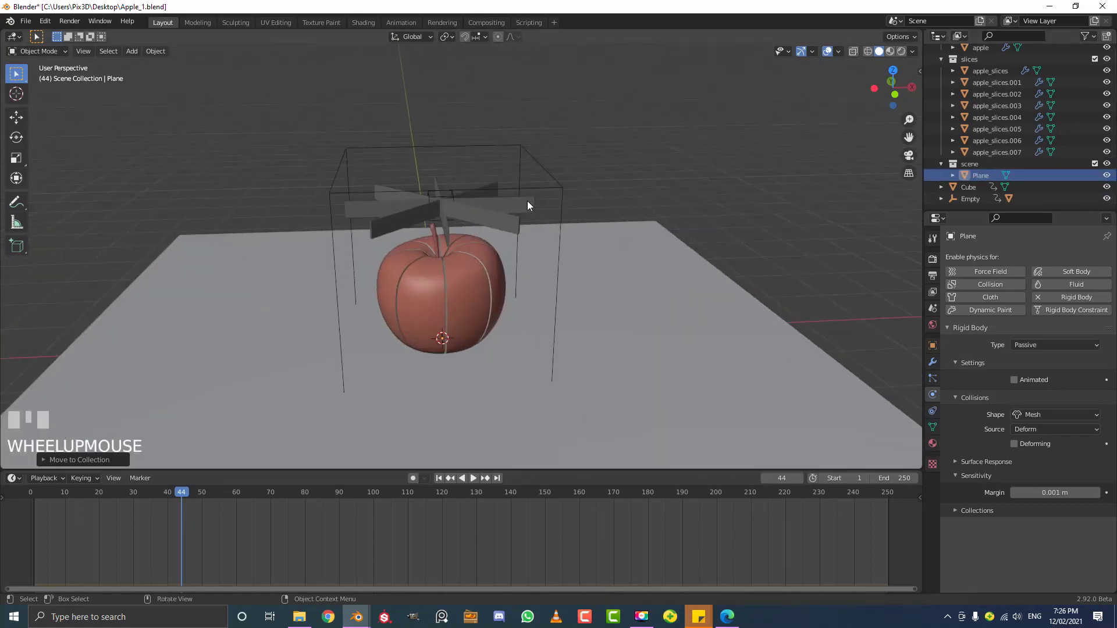
Move the cutter object above the apple into the scene collection
click(489, 214)
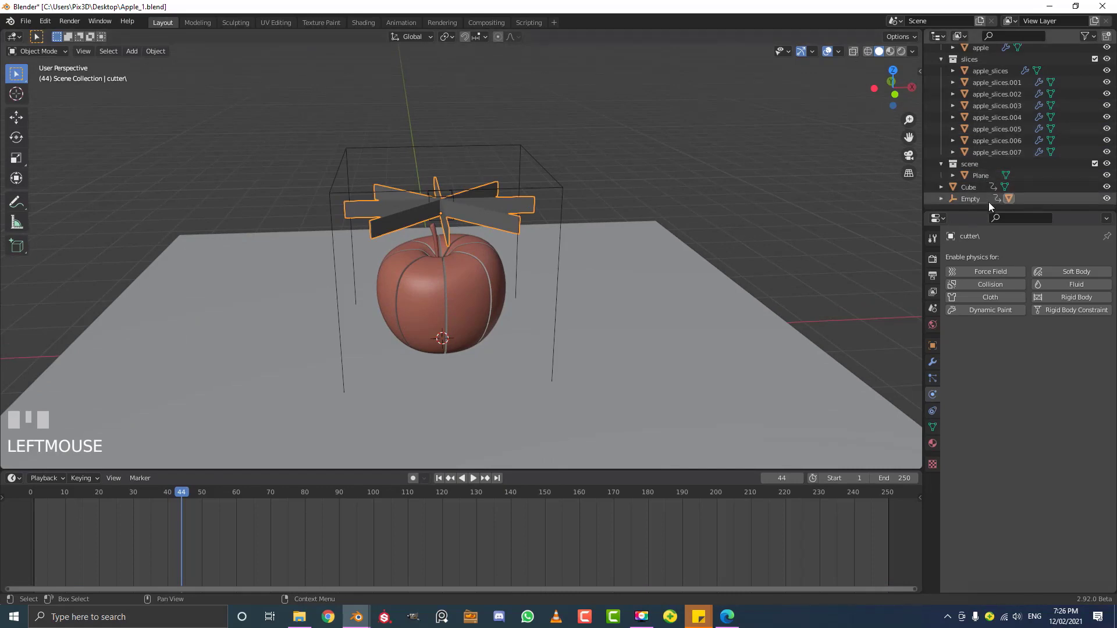
scroll(1006, 187, up, 2)
scroll(996, 117, down, 2)
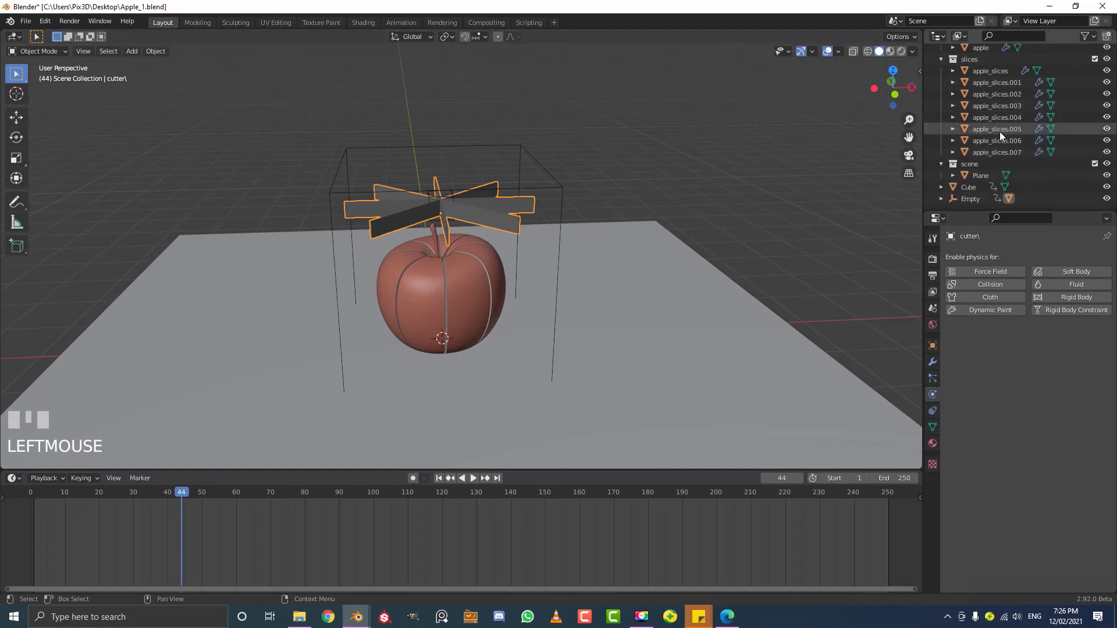
scroll(490, 201, up, 1)
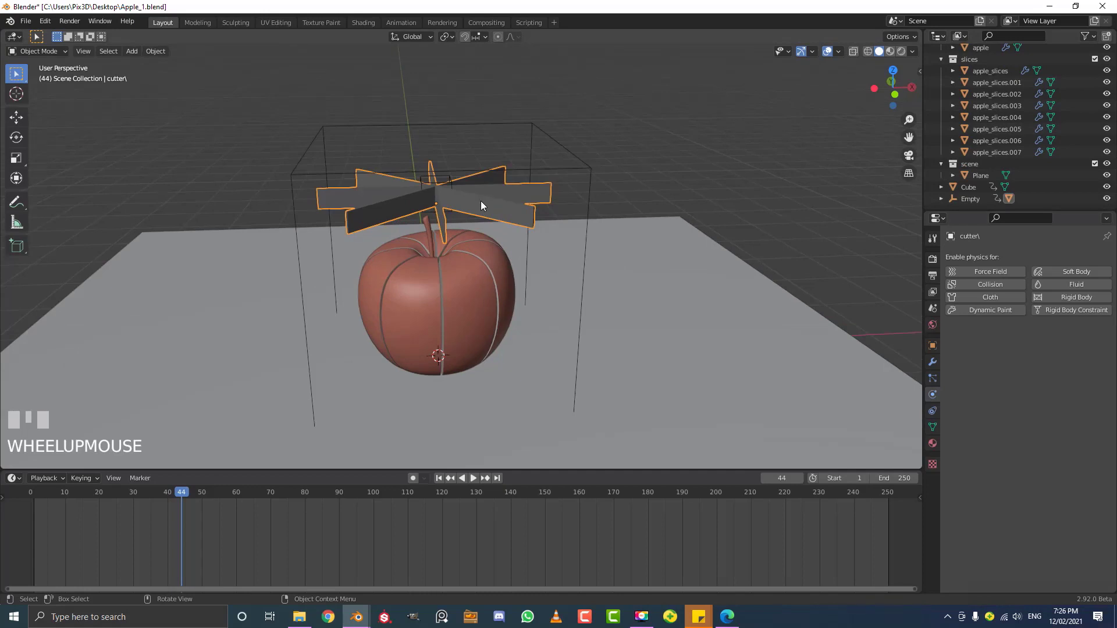
key(g)
right_click(480, 174)
key(m)
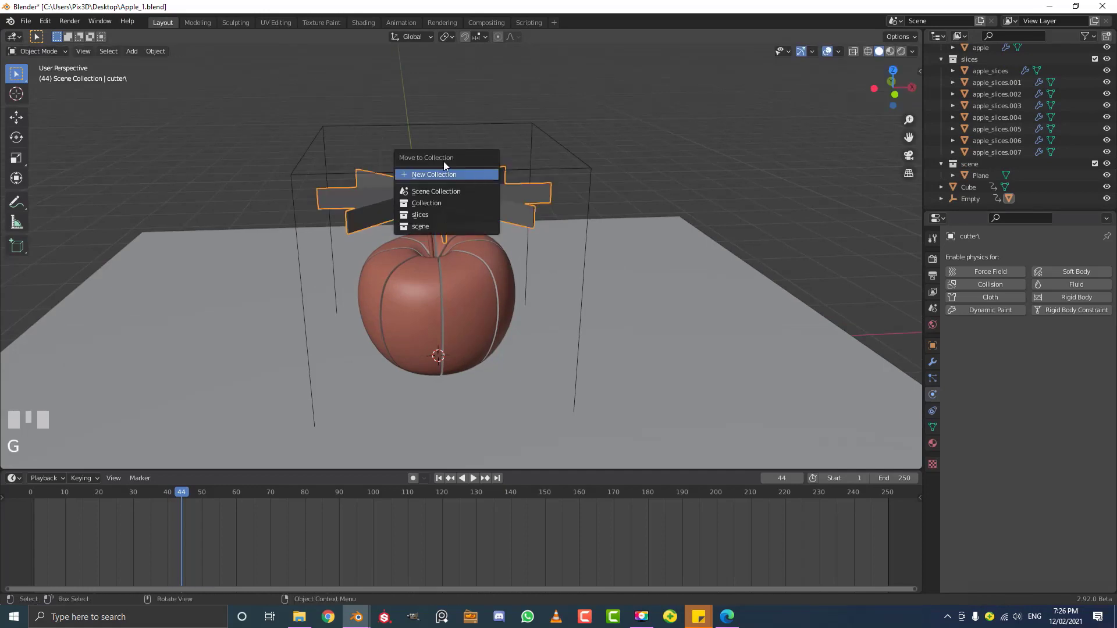
click(429, 227)
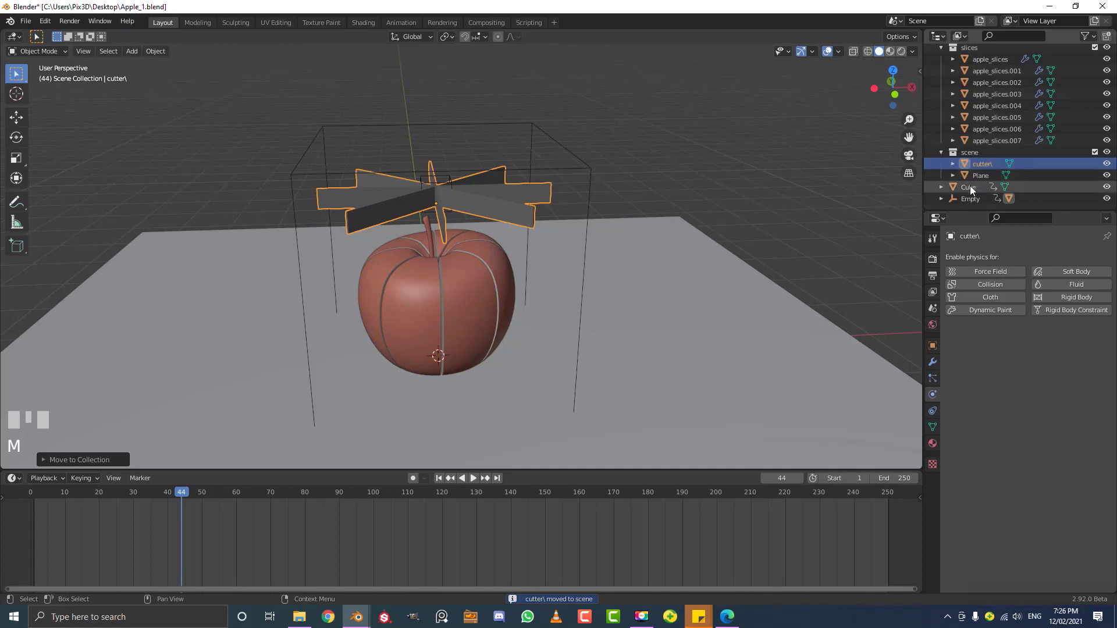
Select the Boolean cube together with the cutter's empty and move both into the scene collection
scroll(970, 186, down, 1)
click(448, 172)
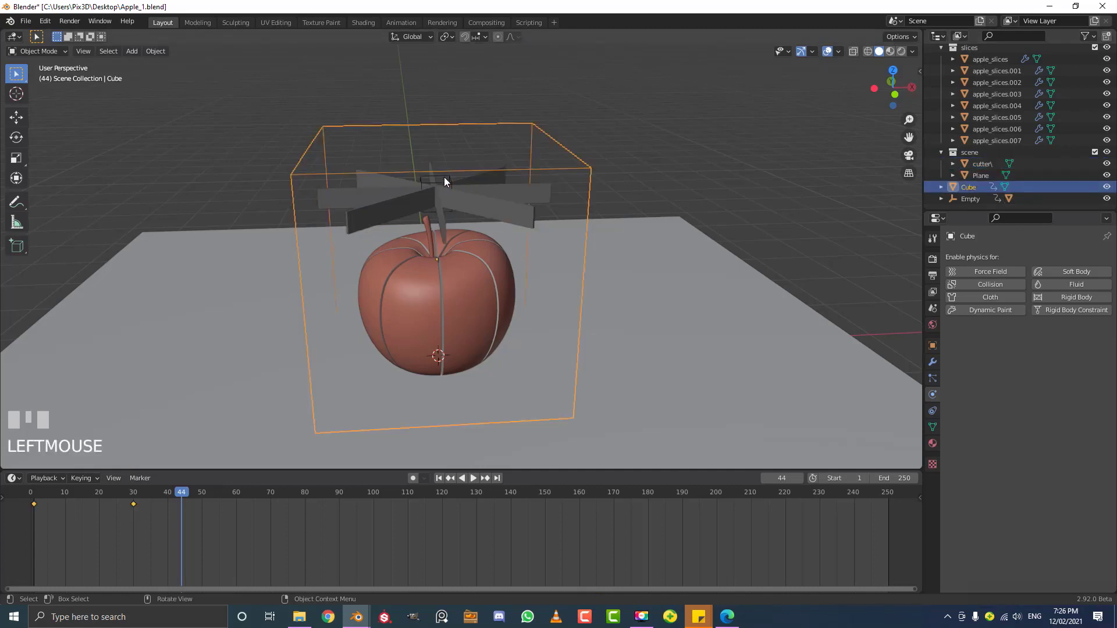
shift+click(448, 176)
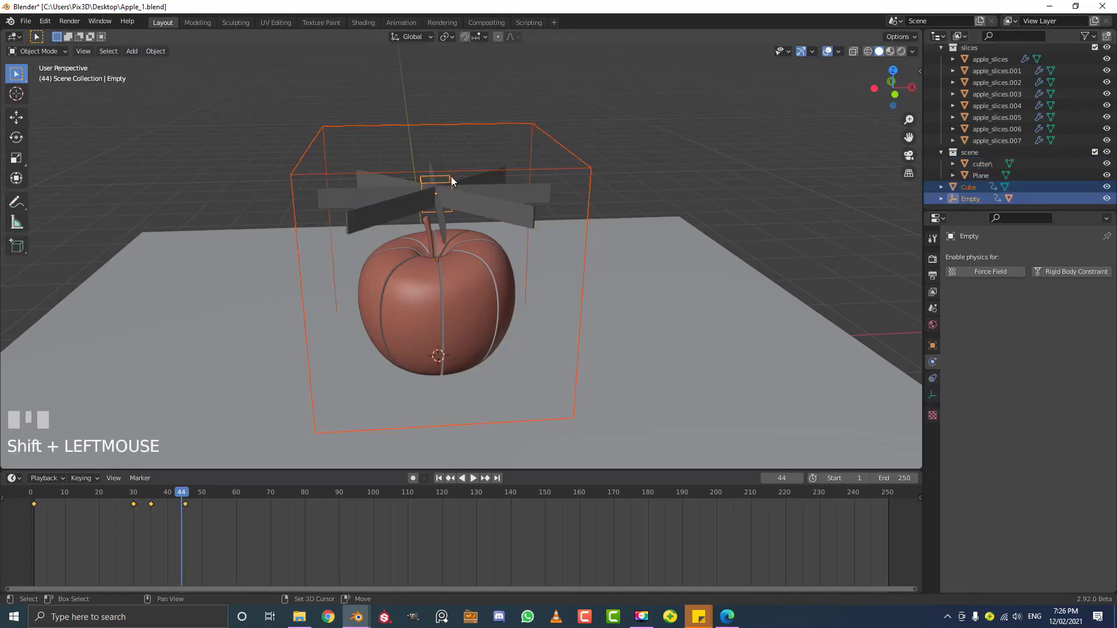
key(g)
right_click(498, 142)
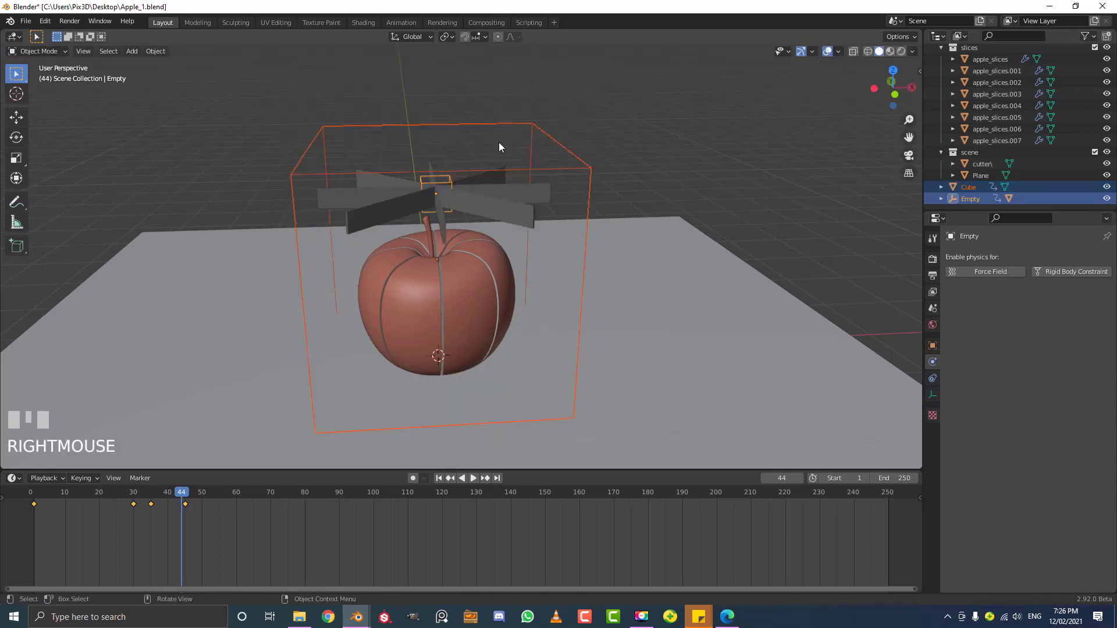
key(m)
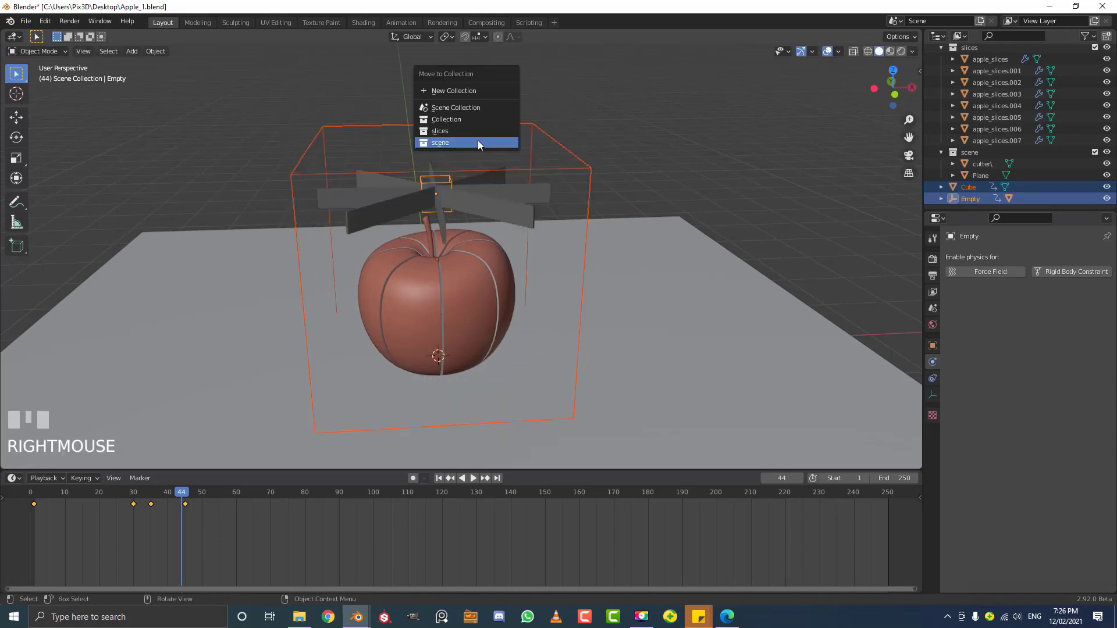
click(440, 142)
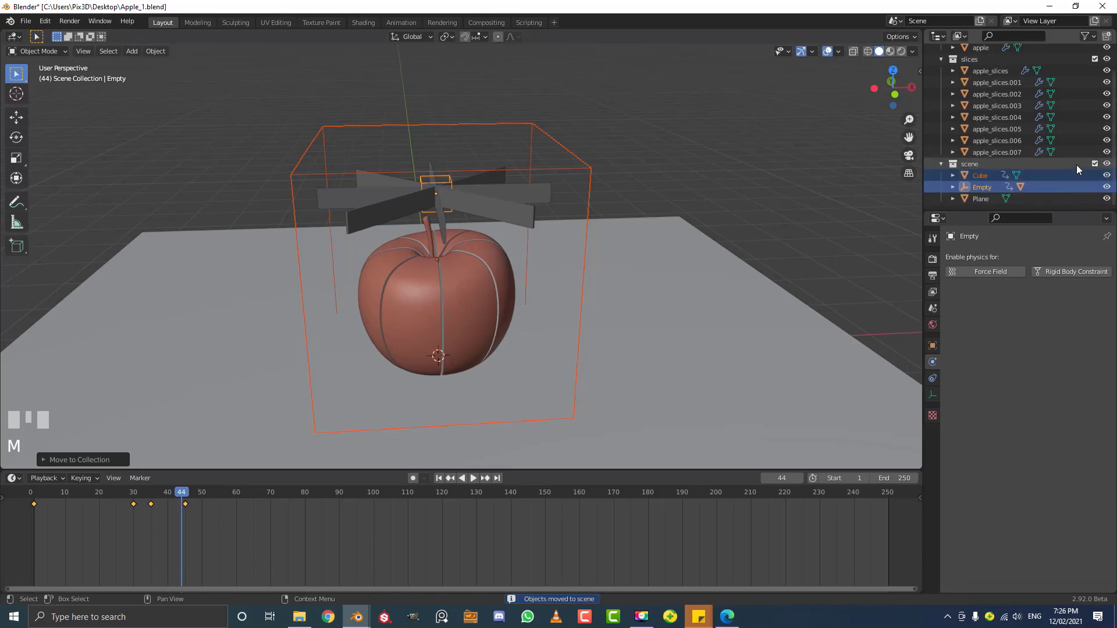
Collapse Collection and slices in the outliner, and toggle all three collections off and on to check their contents
click(1094, 164)
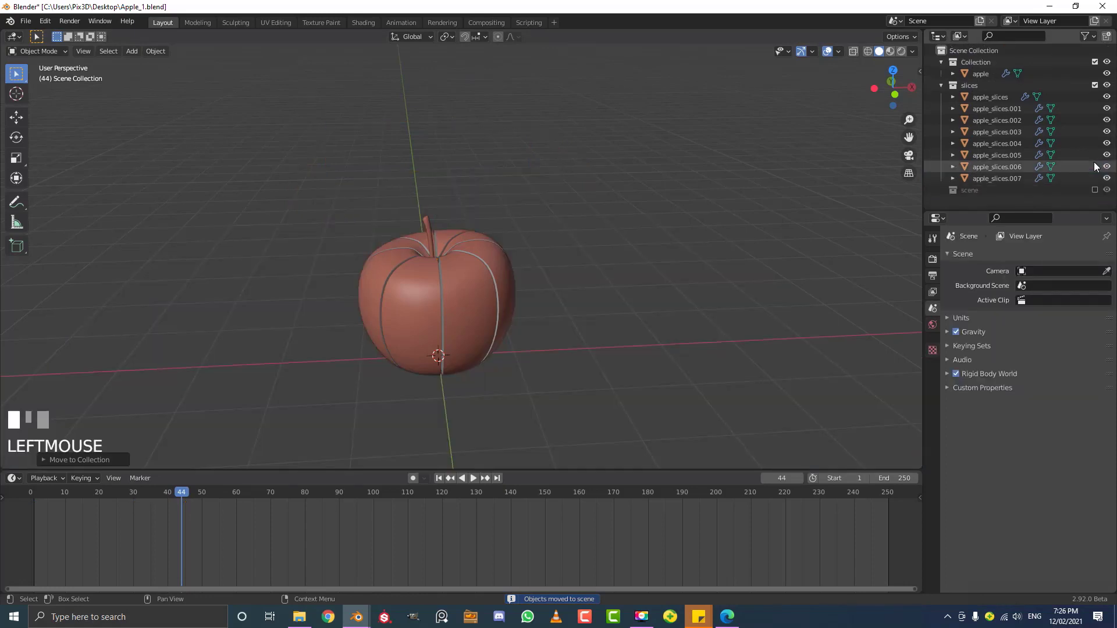
click(942, 85)
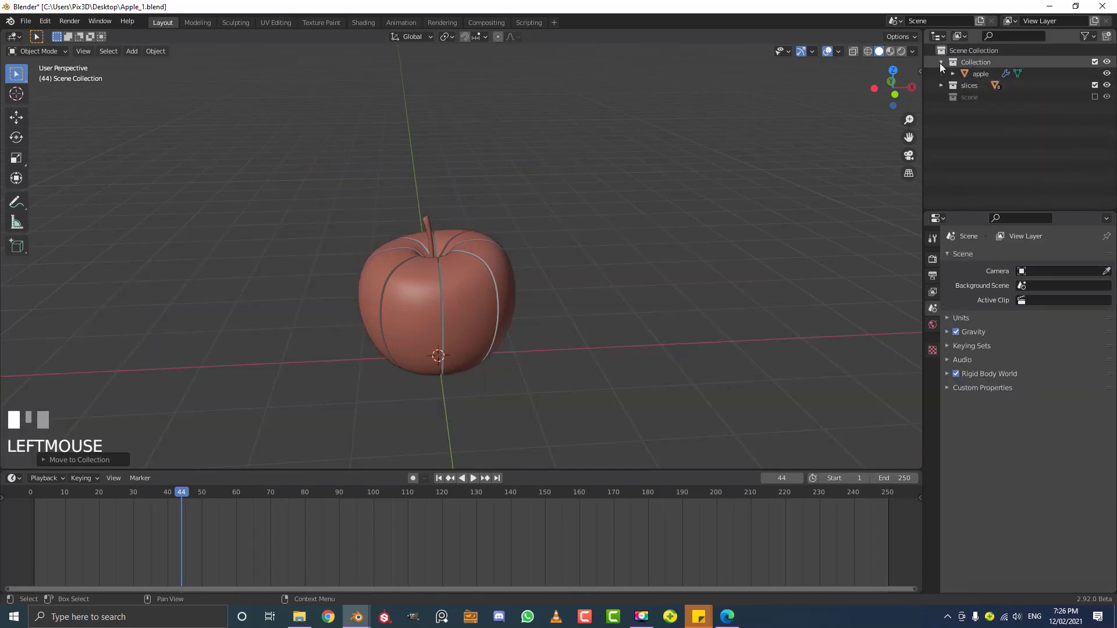
click(941, 62)
click(1095, 62)
click(1095, 61)
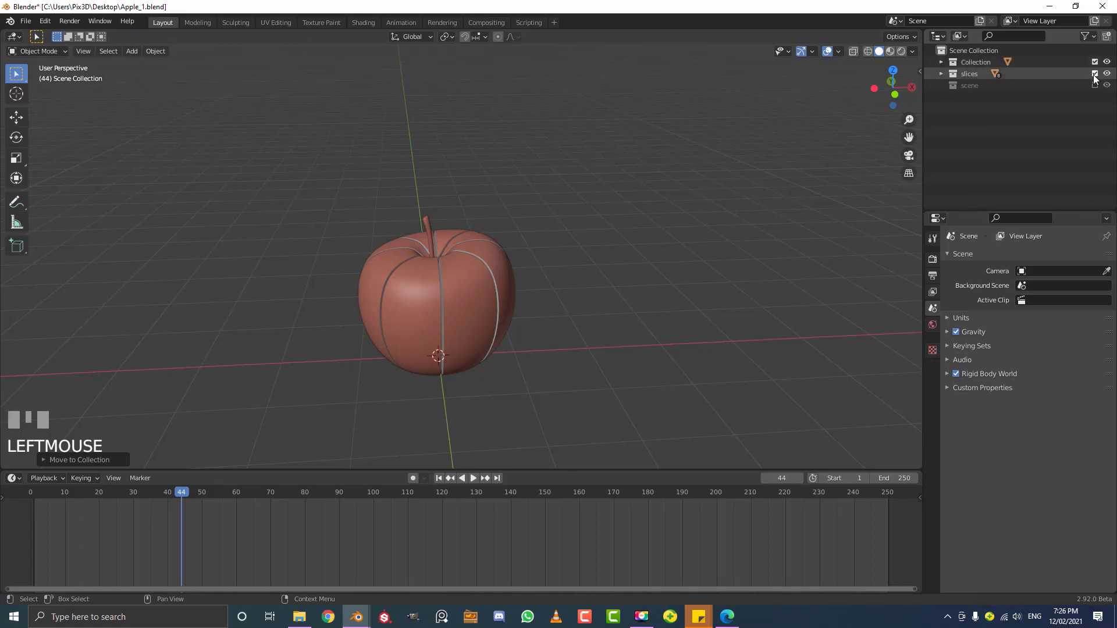
click(1094, 73)
click(1095, 73)
click(1095, 85)
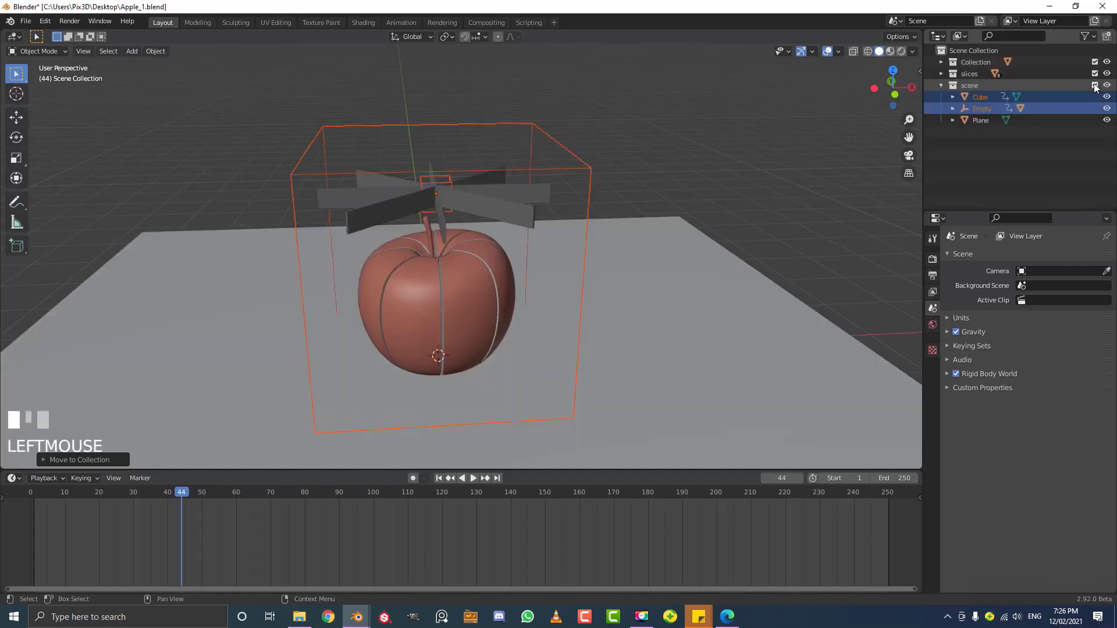
Exclude the scene collection and the original apple's collection from the view layer, leaving only the slices enabled
click(492, 191)
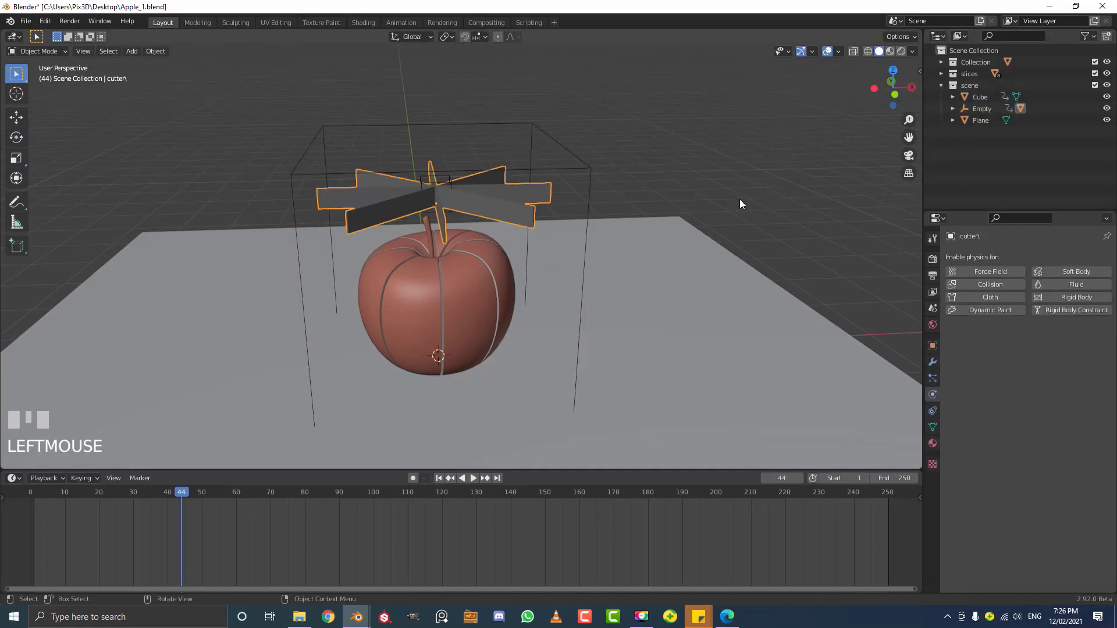
scroll(491, 201, down, 2)
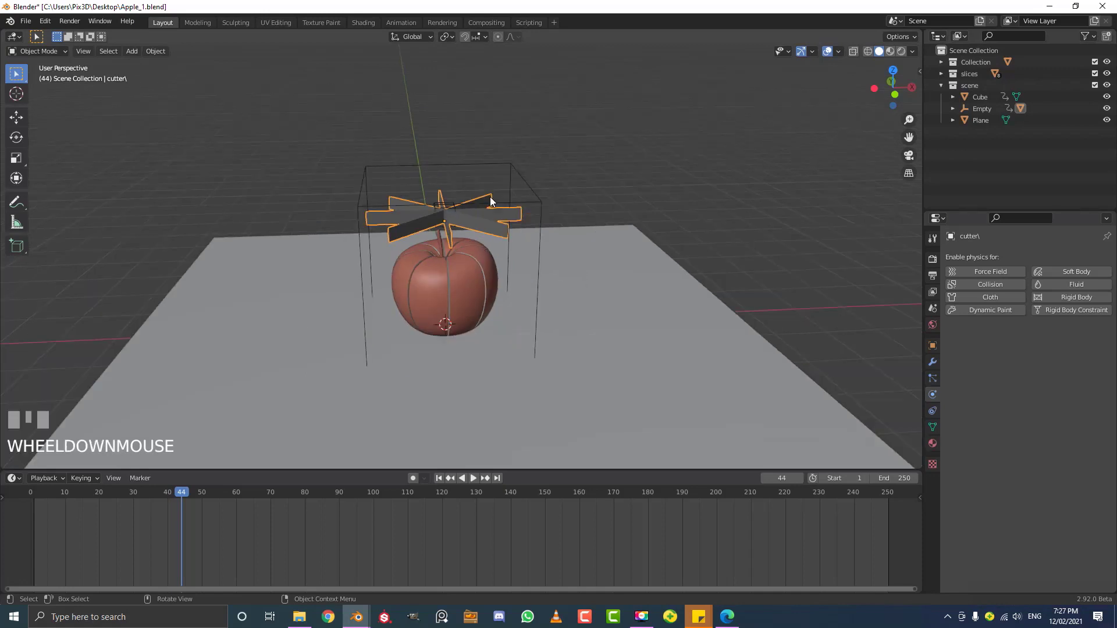
scroll(486, 260, up, 2)
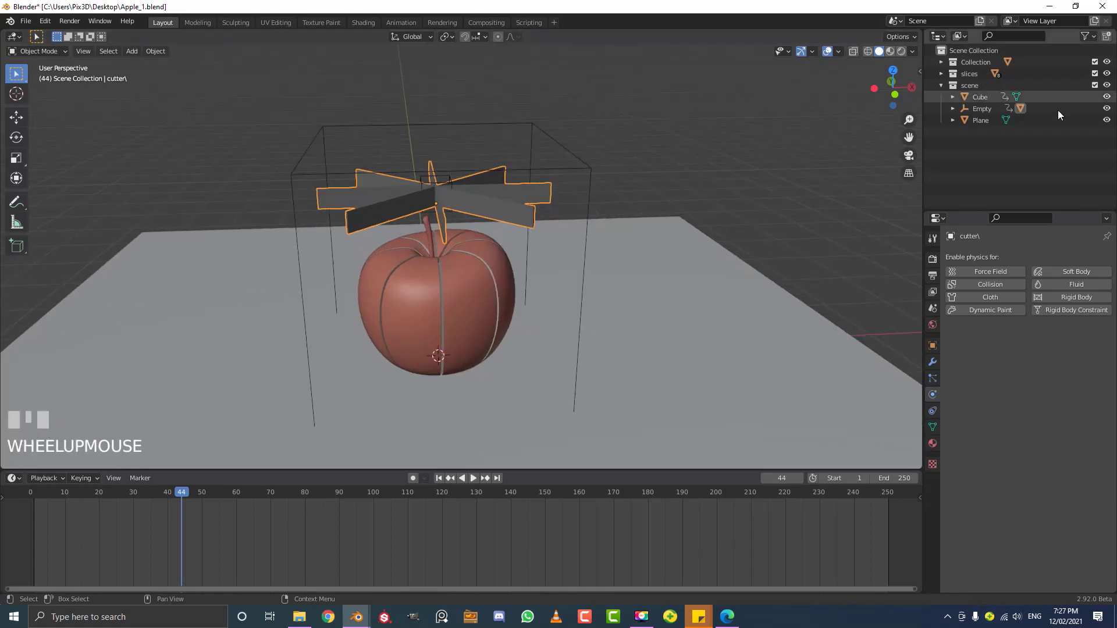
click(1095, 85)
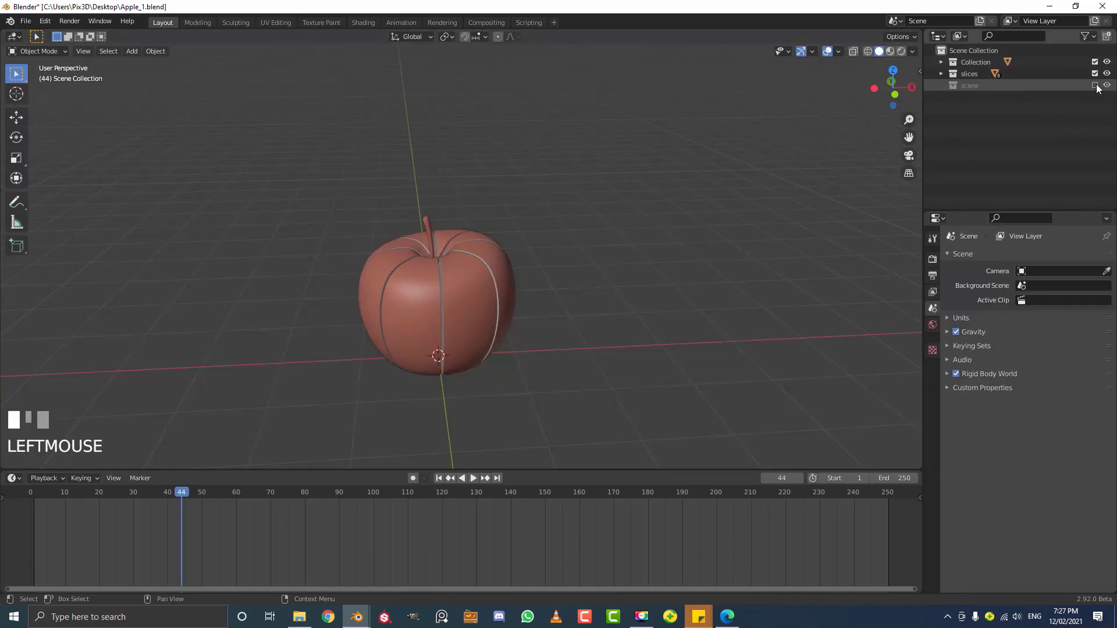
click(1095, 62)
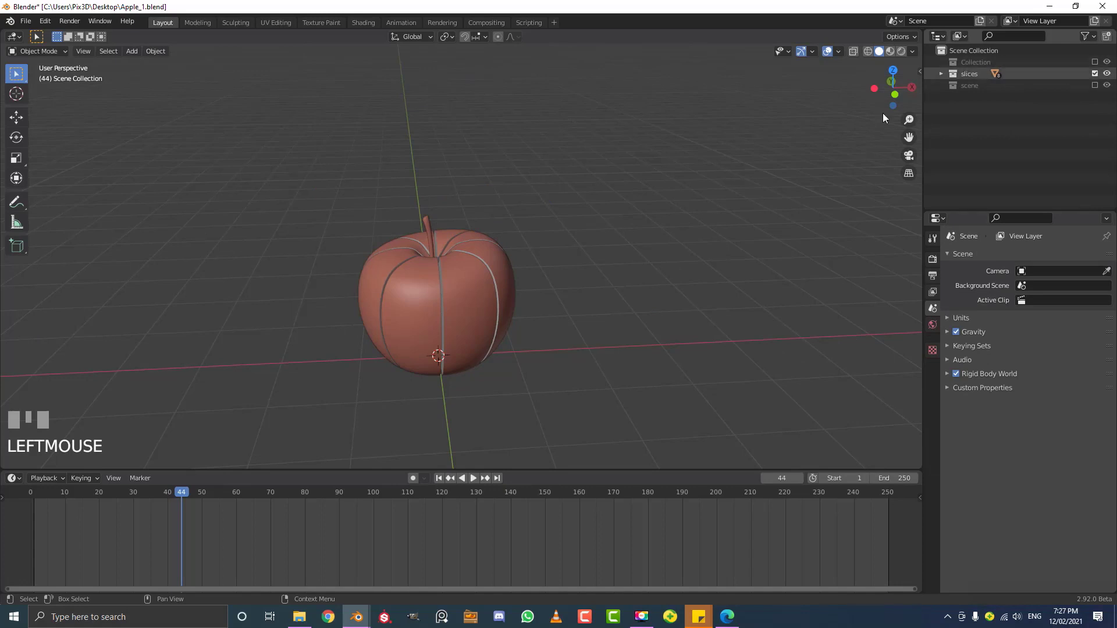
Enable Rigid Body physics on the front apple slice apple_slices.004 and set its collision shape to Mesh
drag(511, 378, 499, 225)
middle_drag(498, 224, 500, 327)
scroll(500, 327, up, 2)
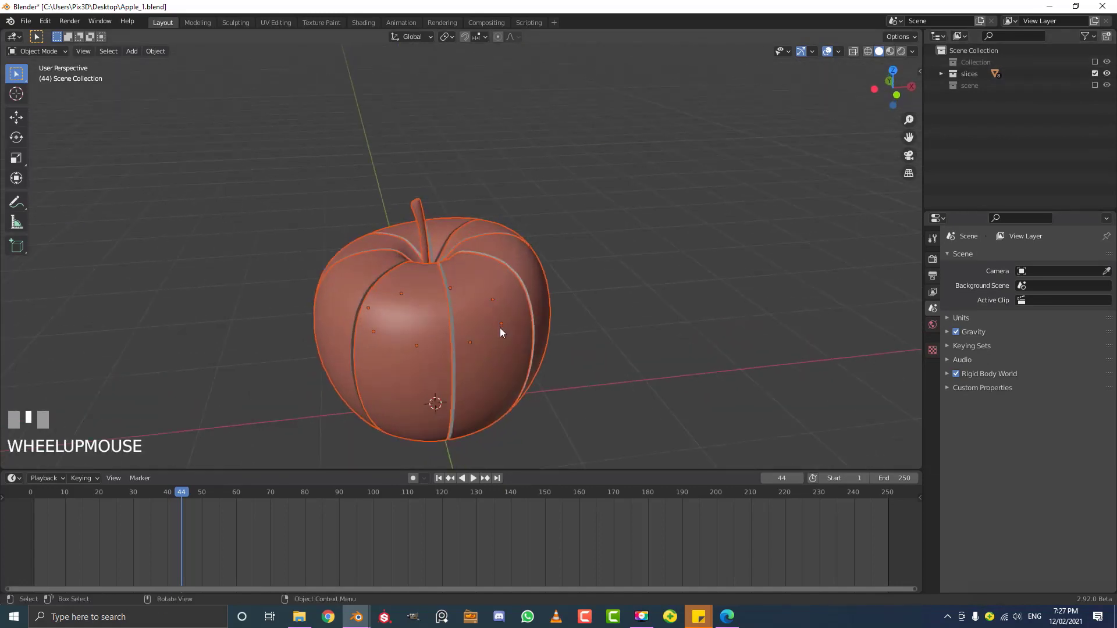
click(488, 312)
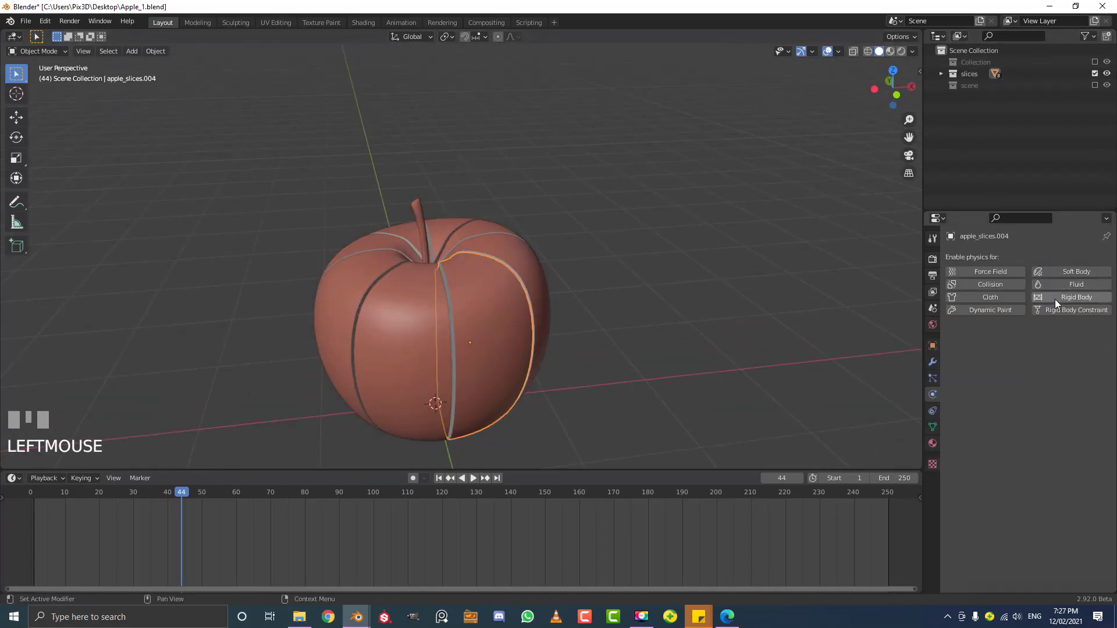
click(1069, 298)
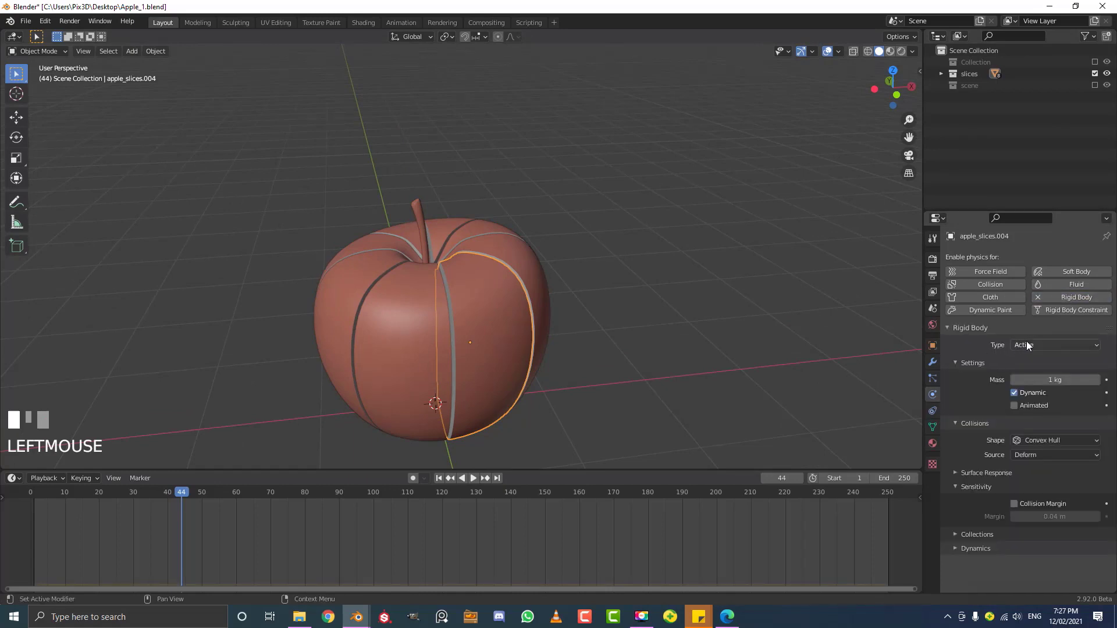
click(1016, 442)
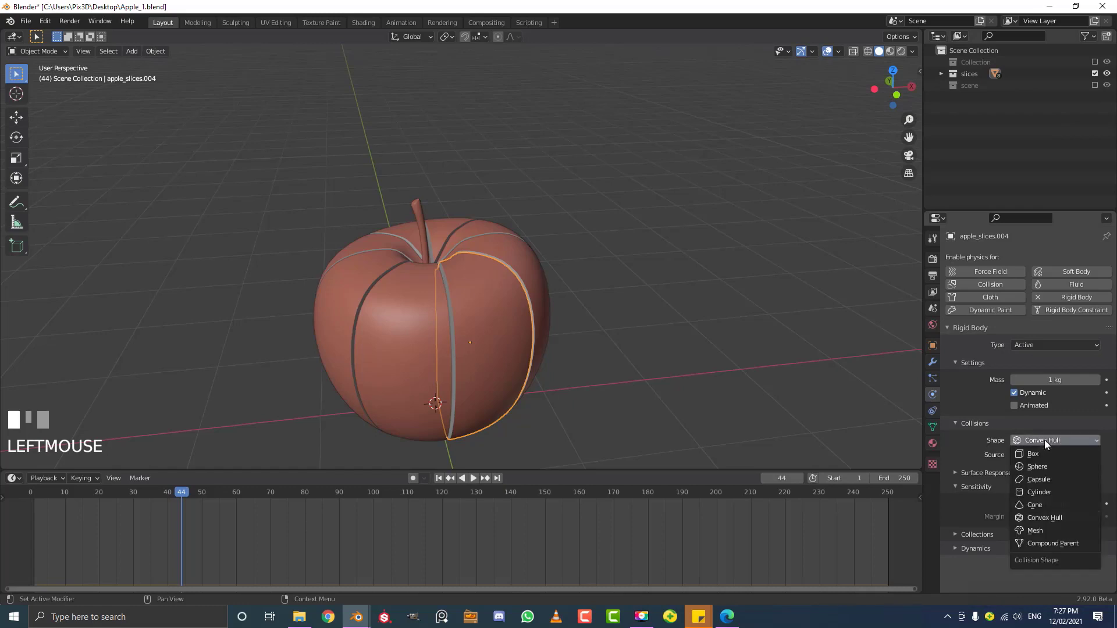
click(1045, 526)
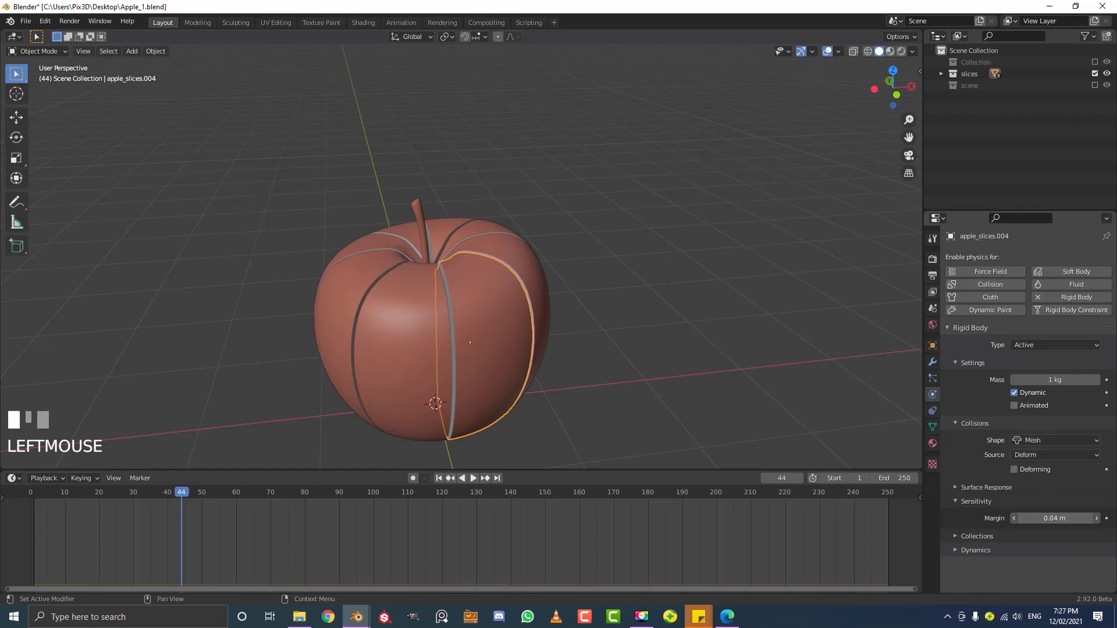
Set the rigid body collision margin of the front apple slice to 0.001 m
click(1055, 518)
key(ctrl+a)
key(BackSpace)
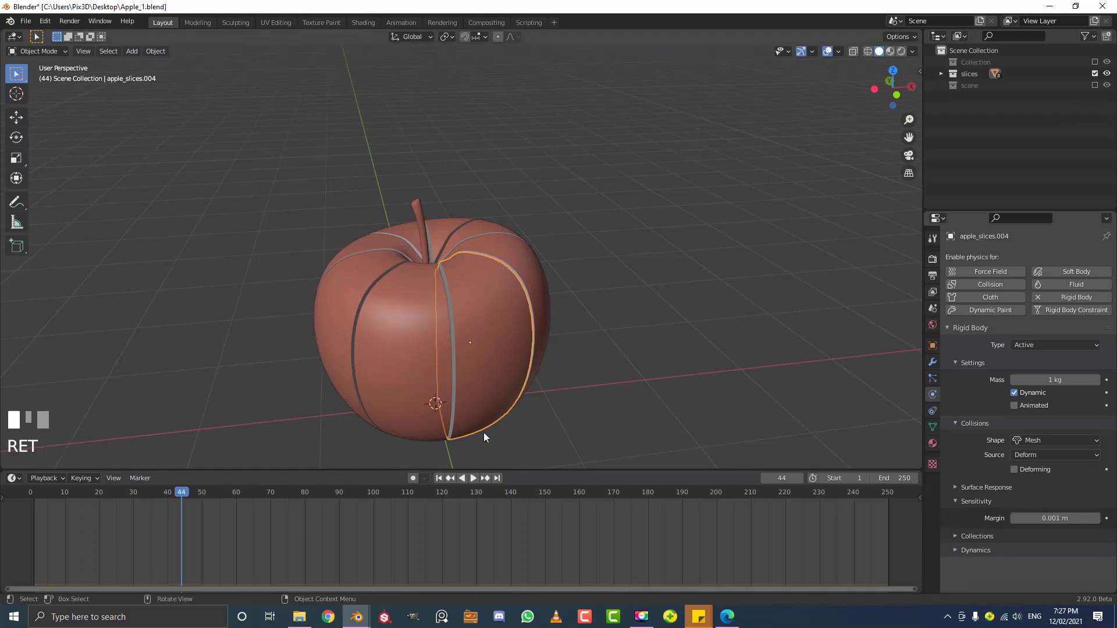
Select all apple slices and copy the rigid body settings from the active front slice to the rest
scroll(483, 352, down, 3)
middle_drag(483, 353, 500, 236)
scroll(501, 238, up, 1)
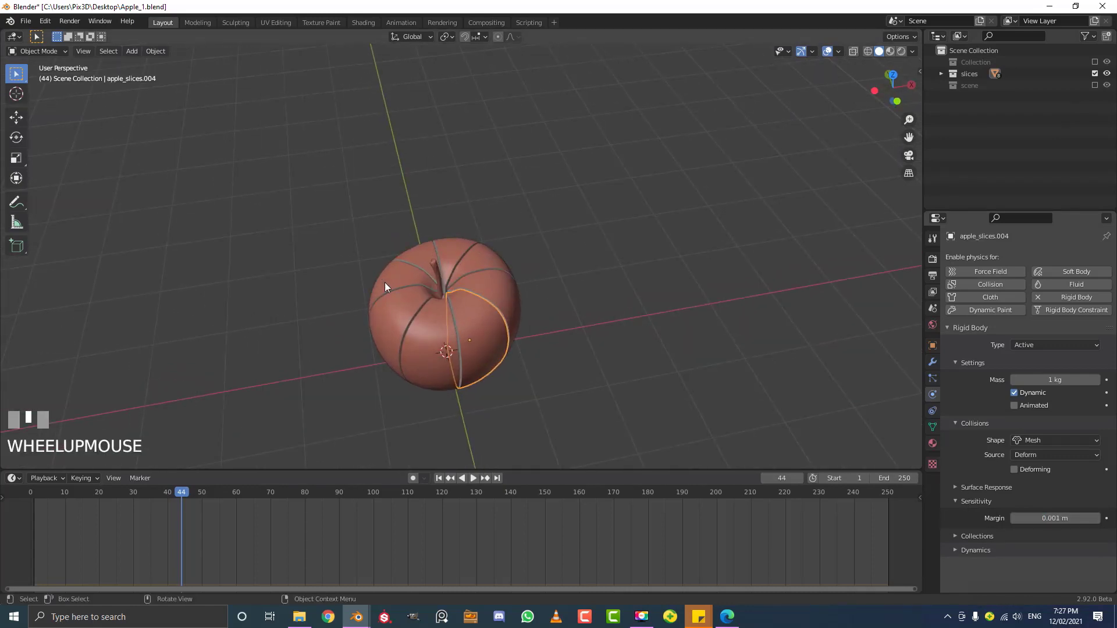
key(a)
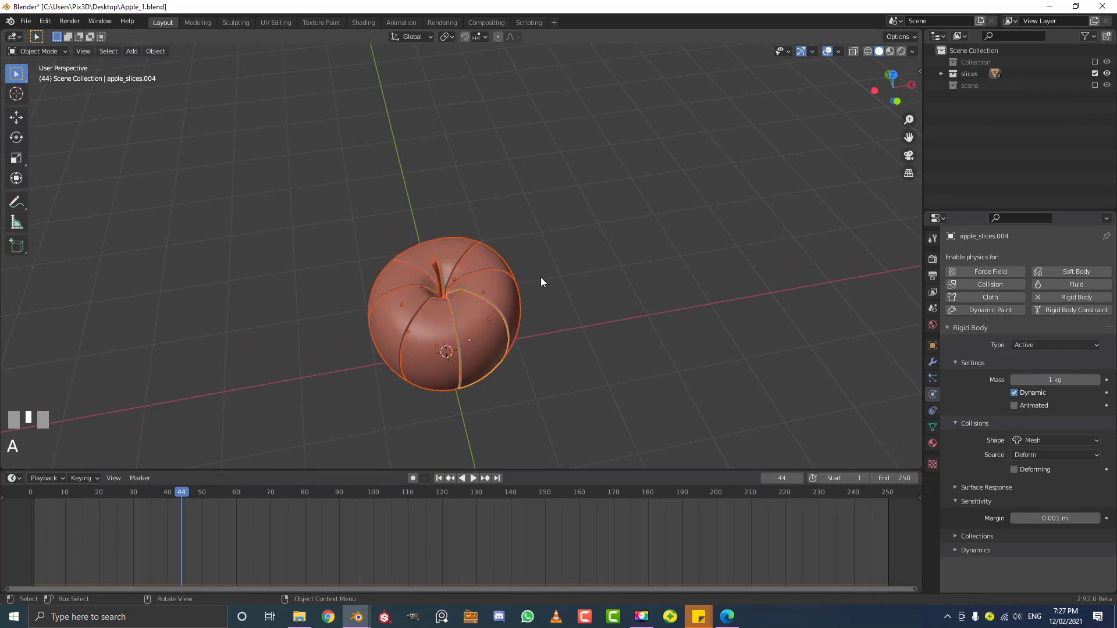
middle_drag(540, 276, 498, 274)
scroll(452, 244, up, 2)
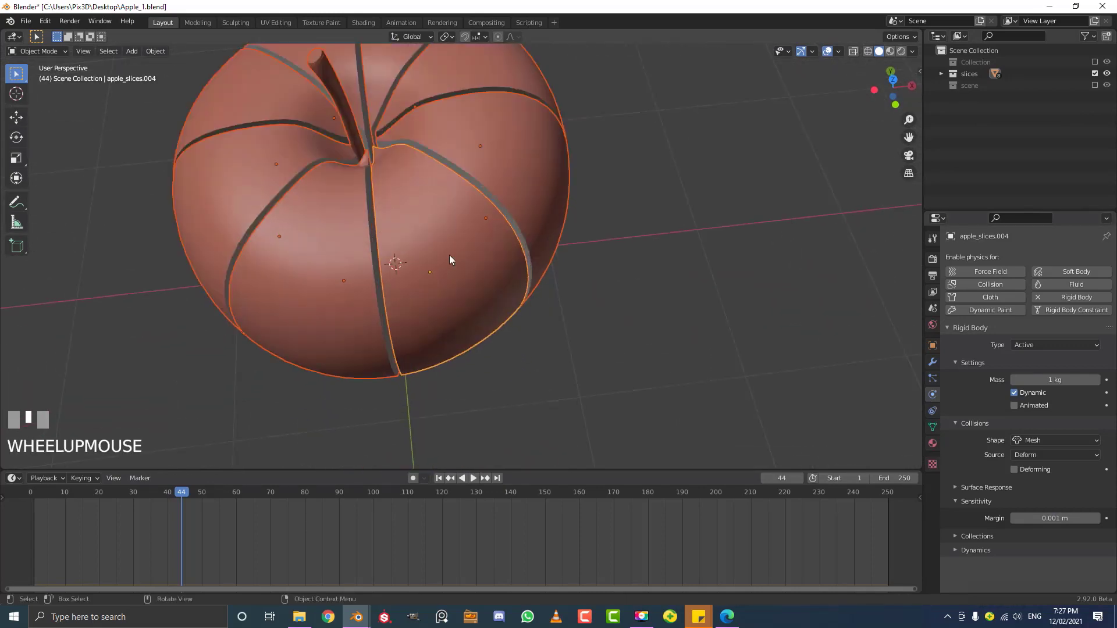
scroll(441, 244, down, 1)
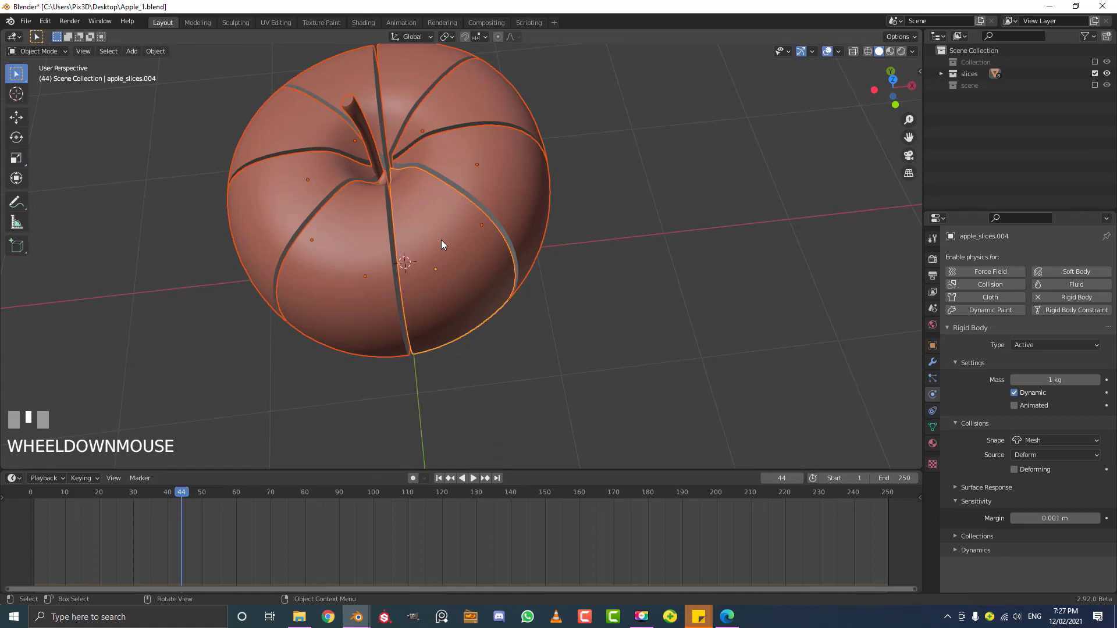
key(F3)
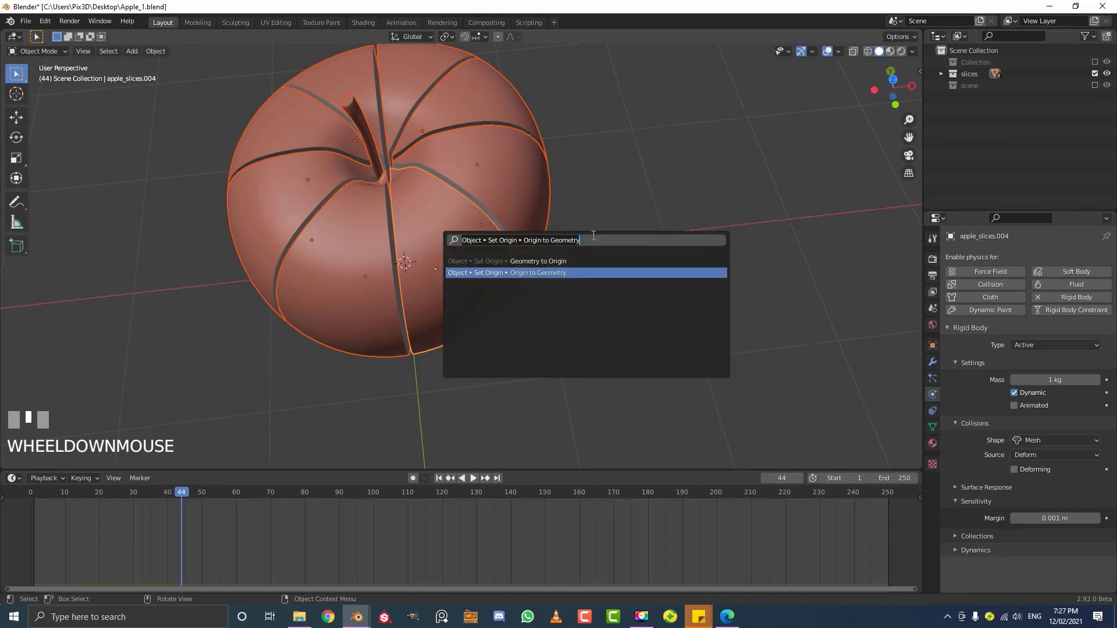
text(copy)
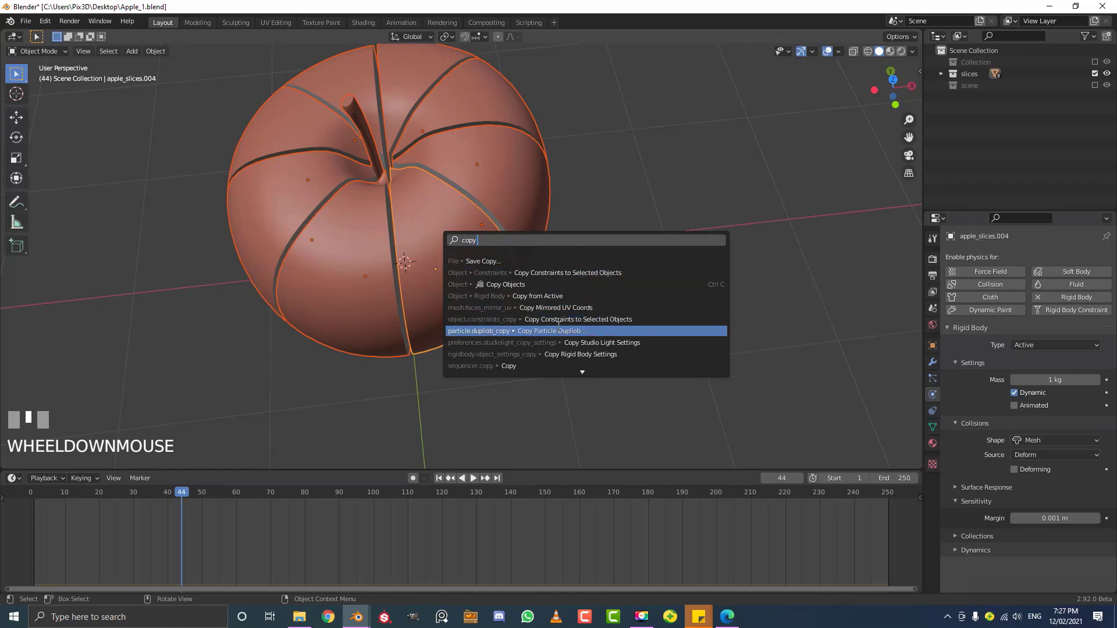
click(545, 297)
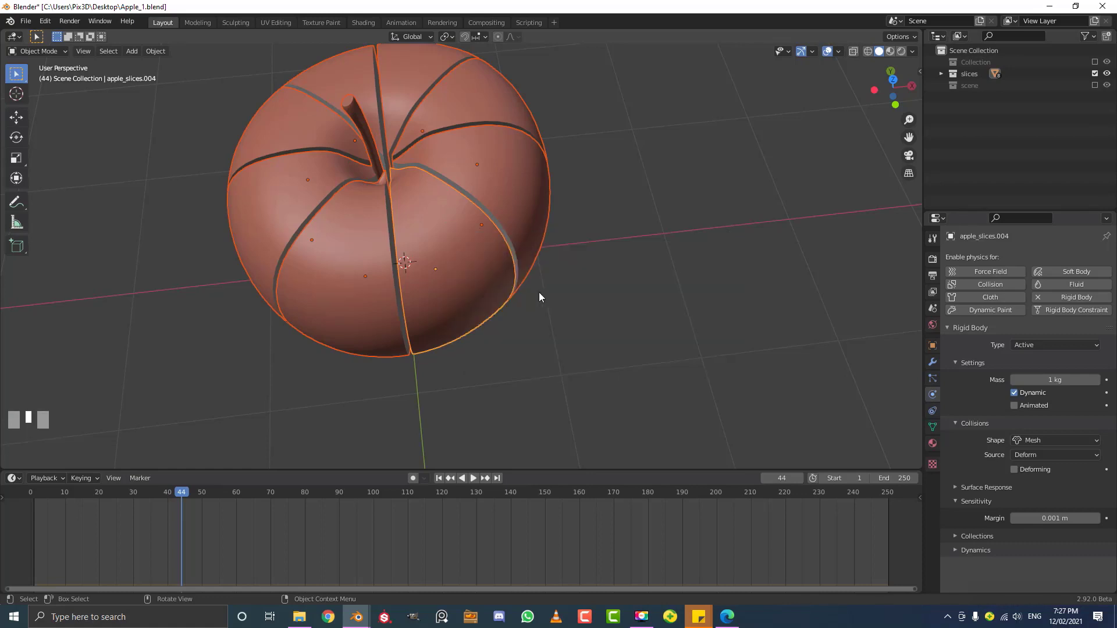
Select individual slices, ending on the stem slice apple_slices.006, and check their rigid body settings
scroll(403, 269, down, 3)
click(403, 259)
click(370, 233)
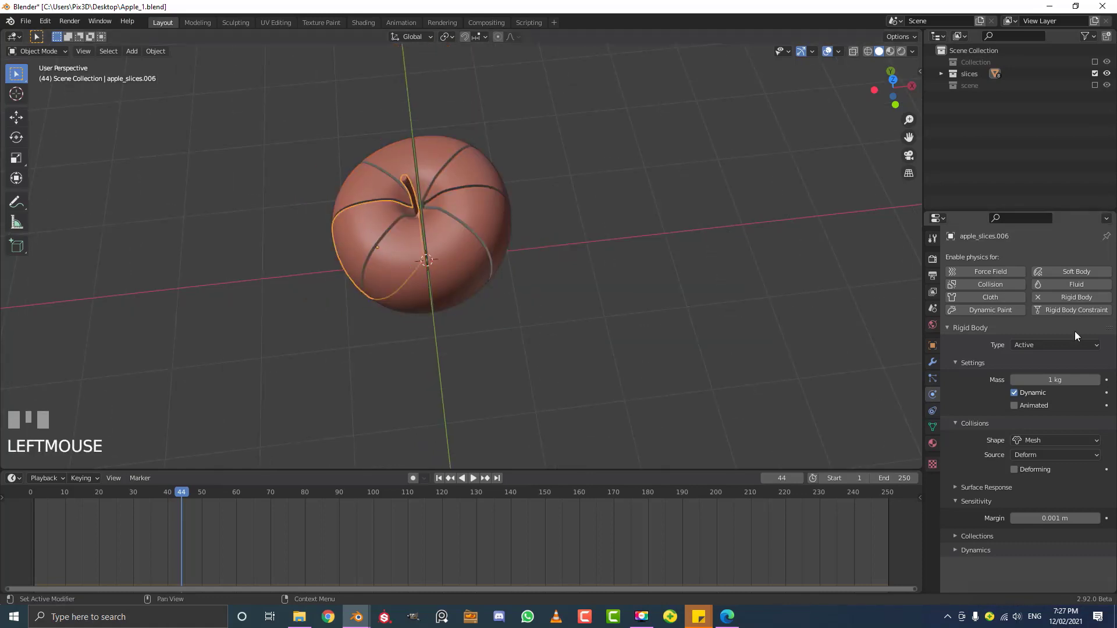
Re-enable the scene collection in the view layer and play the simulation from the first frames to inspect how the slices move
scroll(349, 216, down, 2)
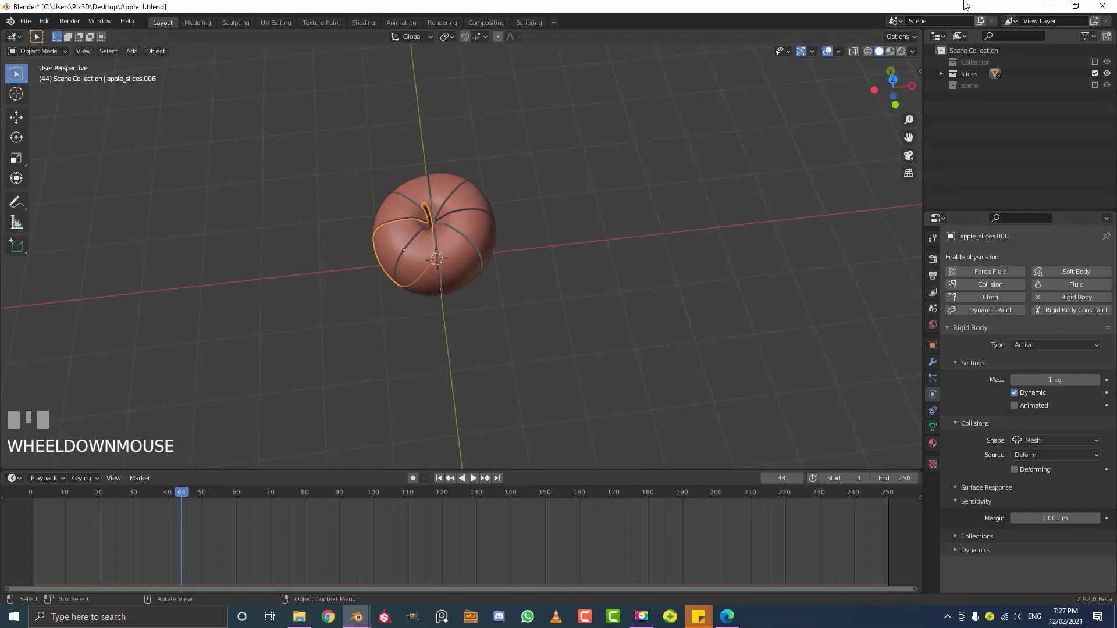
click(1094, 85)
middle_drag(507, 294, 525, 226)
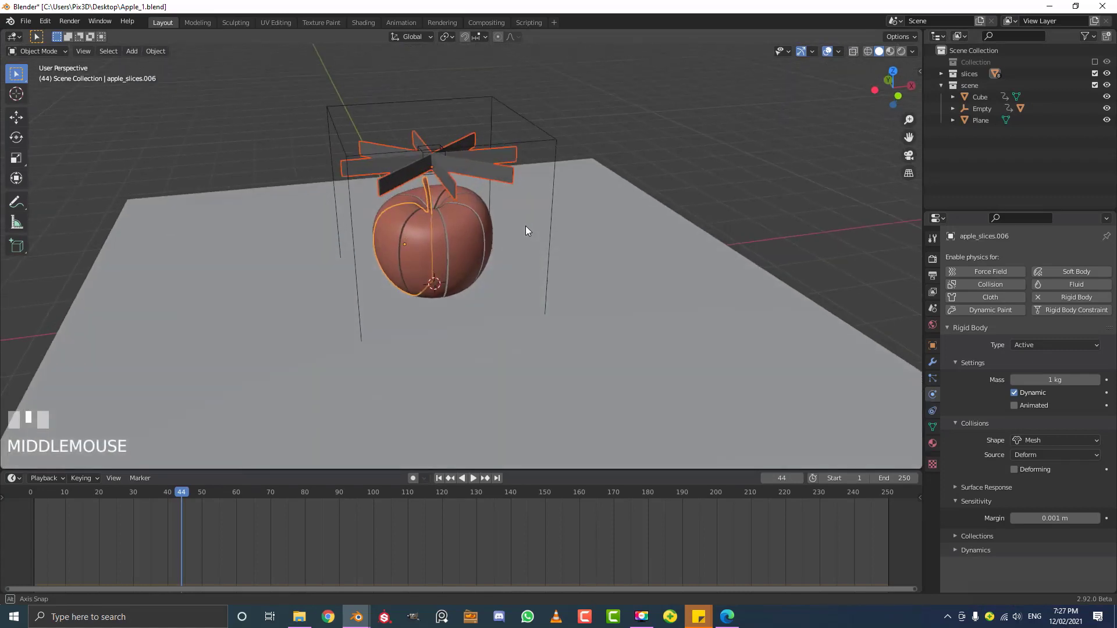
drag(165, 511, 38, 502)
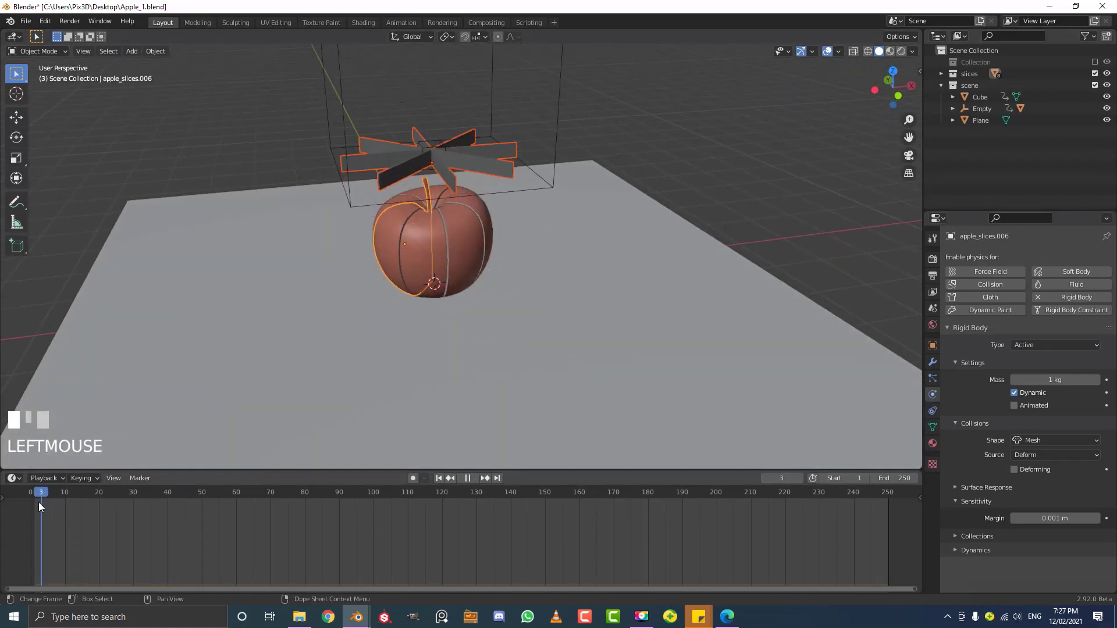
key(space)
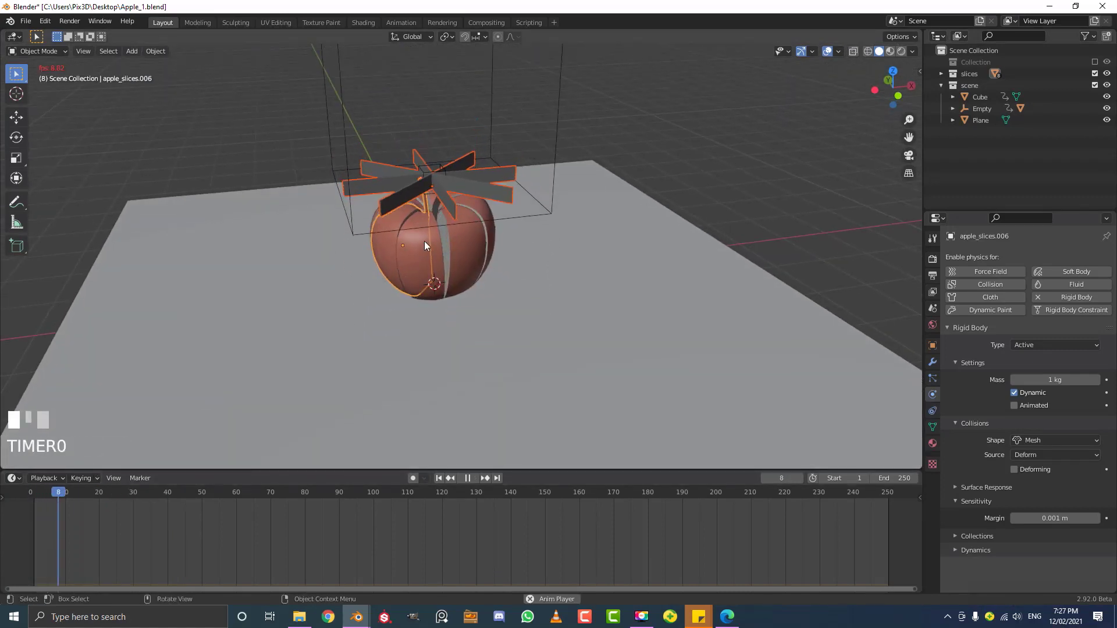
key(space)
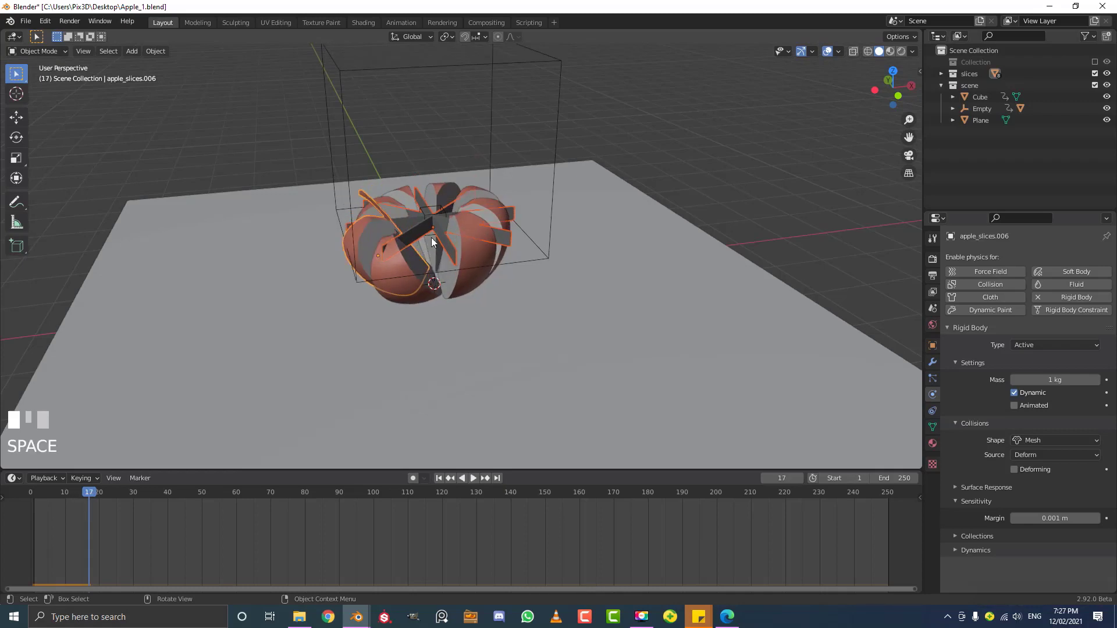
scroll(431, 239, up, 2)
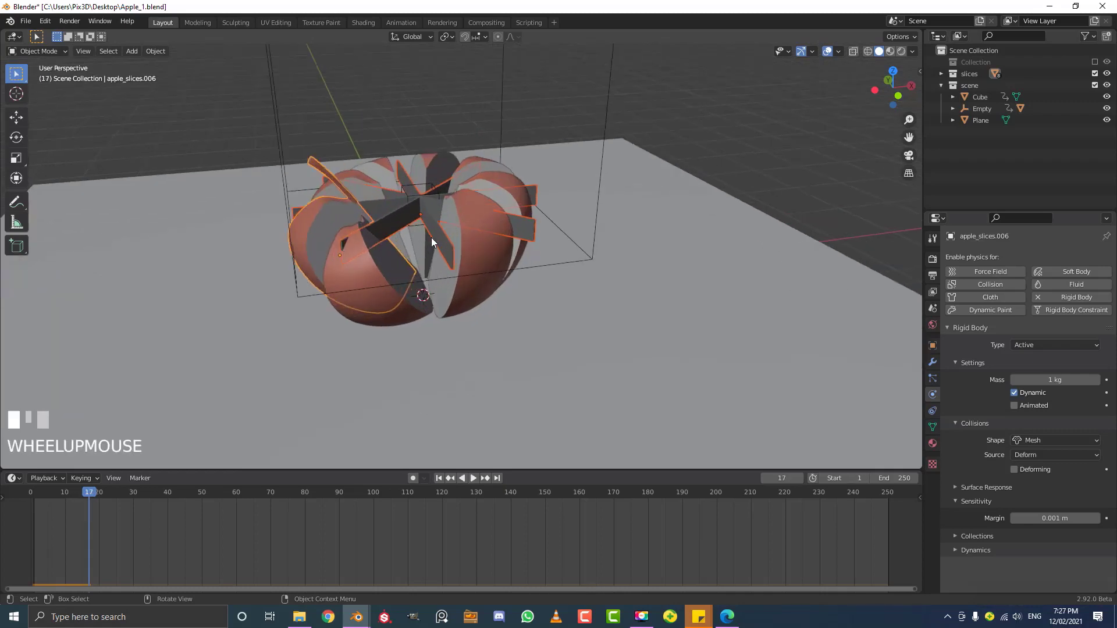
Find the frame where the cutter has passed through the apple and set the Rigid Body World cache's simulation start to 38
click(933, 309)
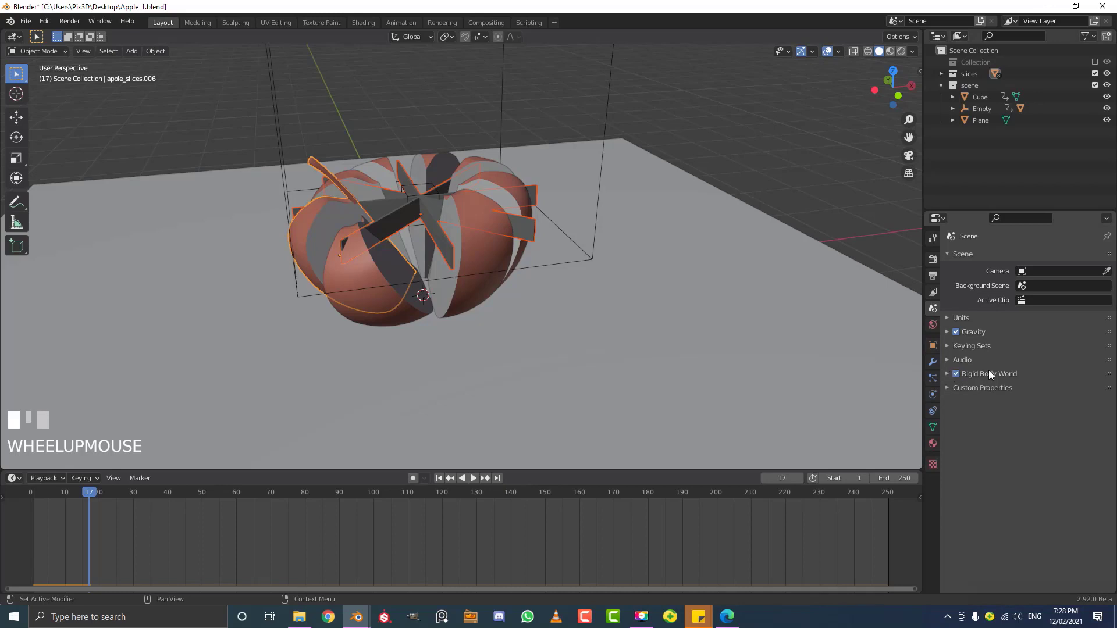
click(947, 374)
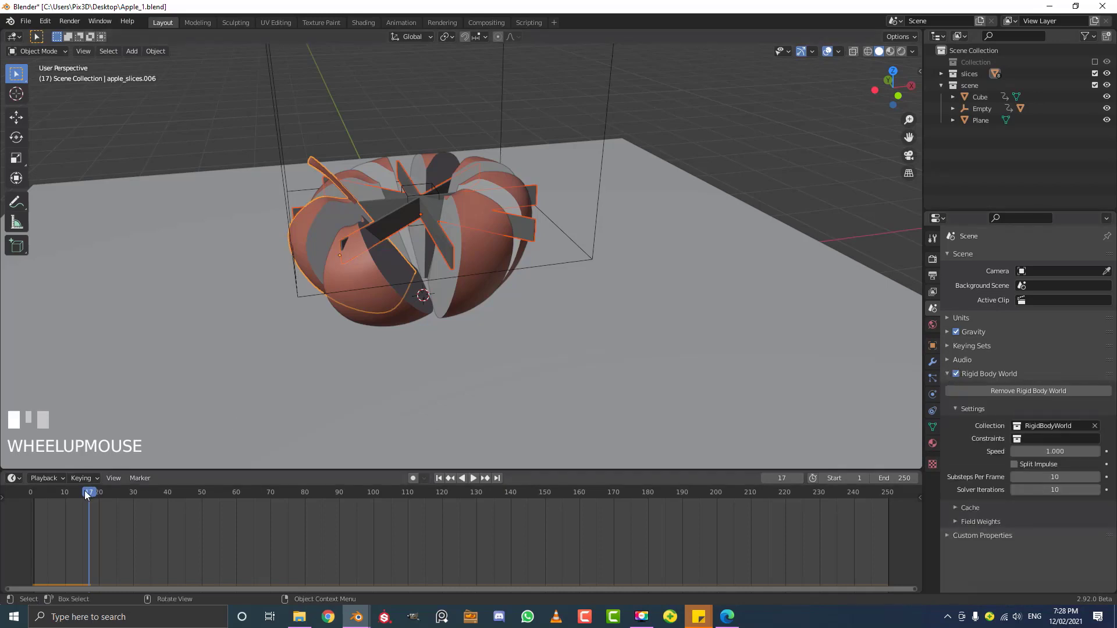
drag(84, 491, 162, 501)
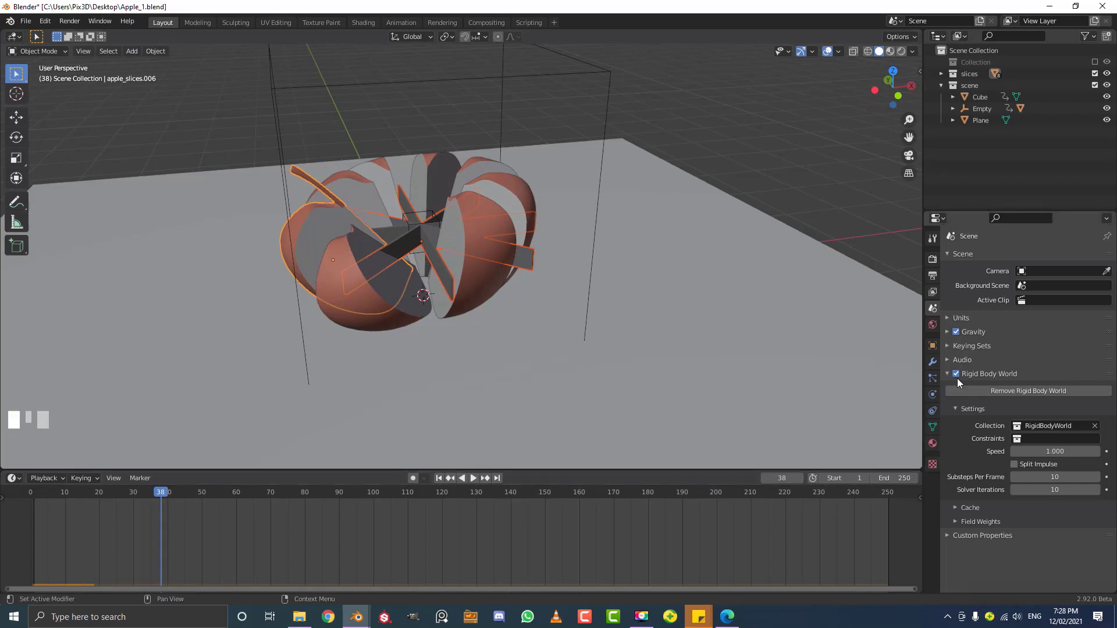
click(956, 506)
scroll(966, 518, down, 2)
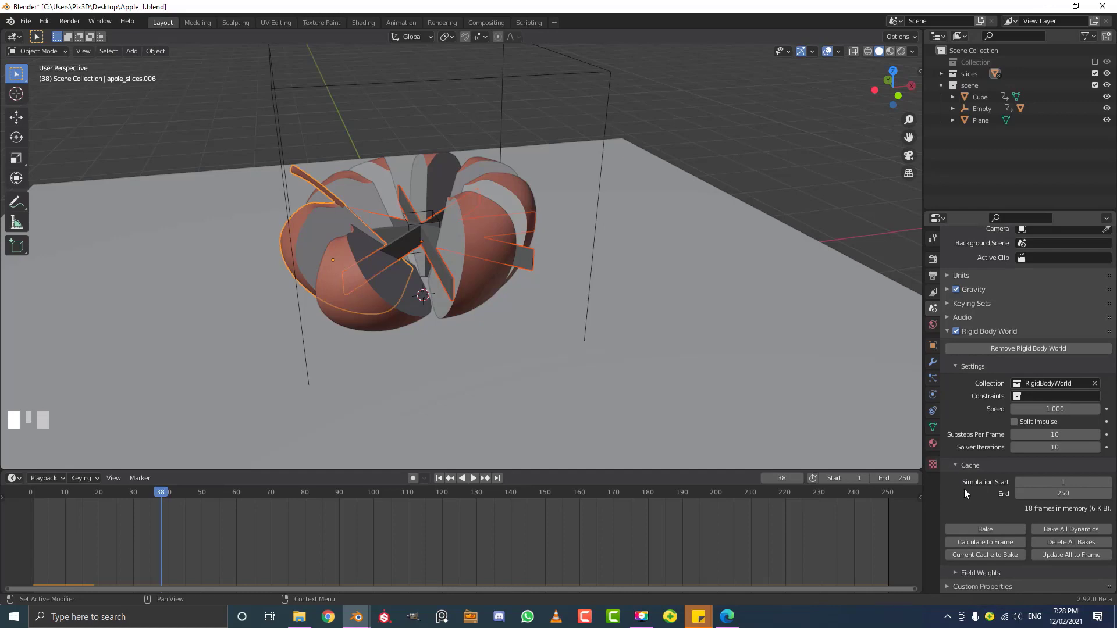
click(1045, 480)
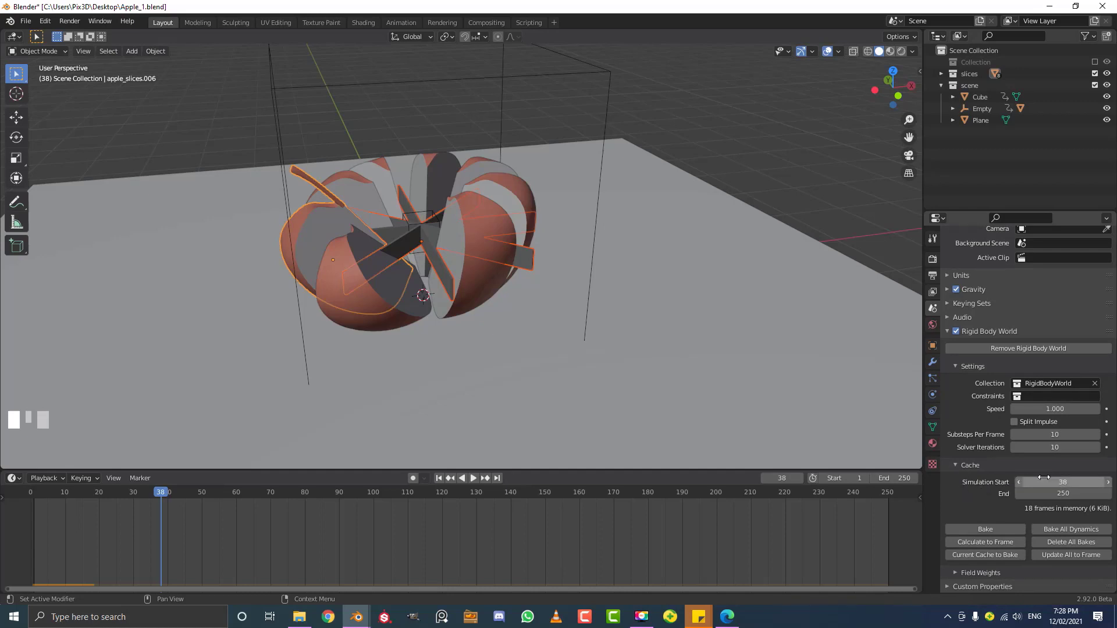
Set the timeline's end frame and the Rigid Body World cache's end frame to 150
drag(187, 491, 850, 492)
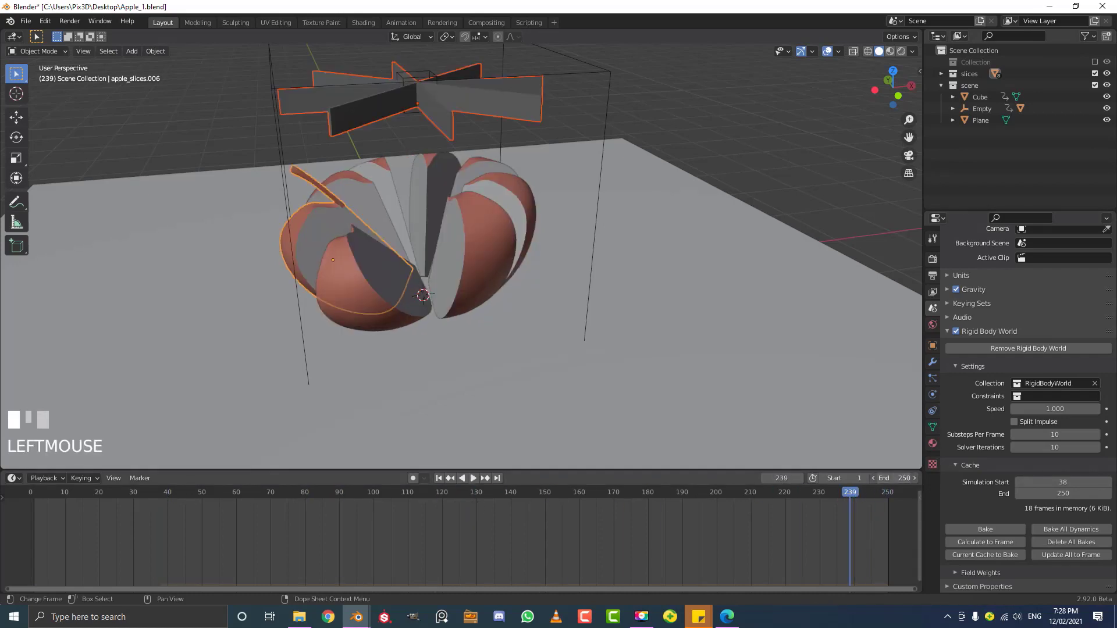
click(895, 478)
text(150)
key(Return)
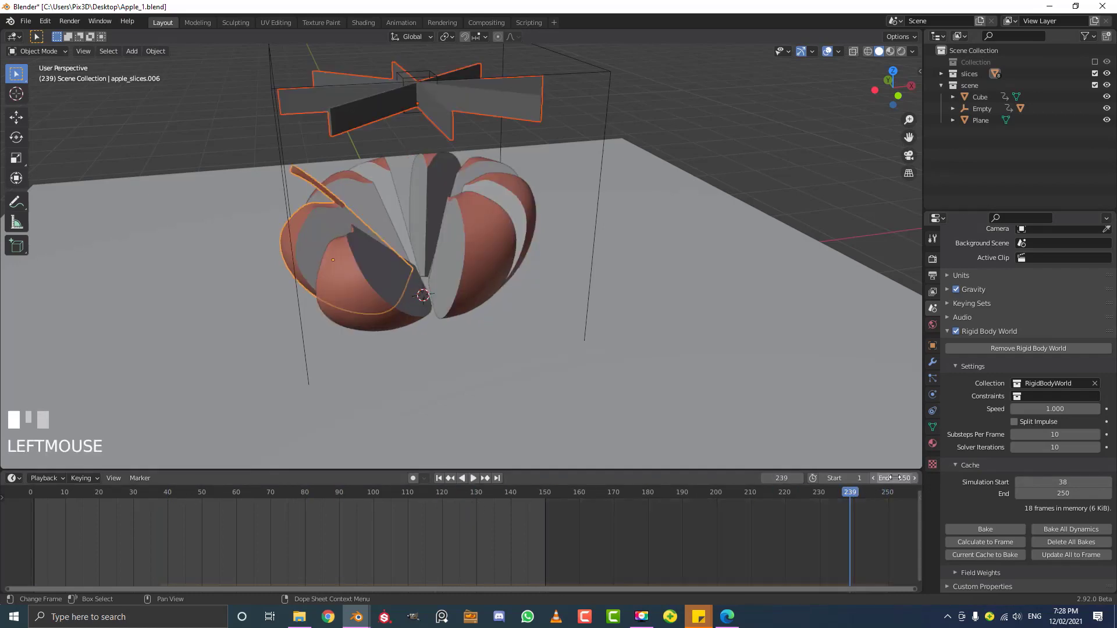
click(1052, 493)
text(15)
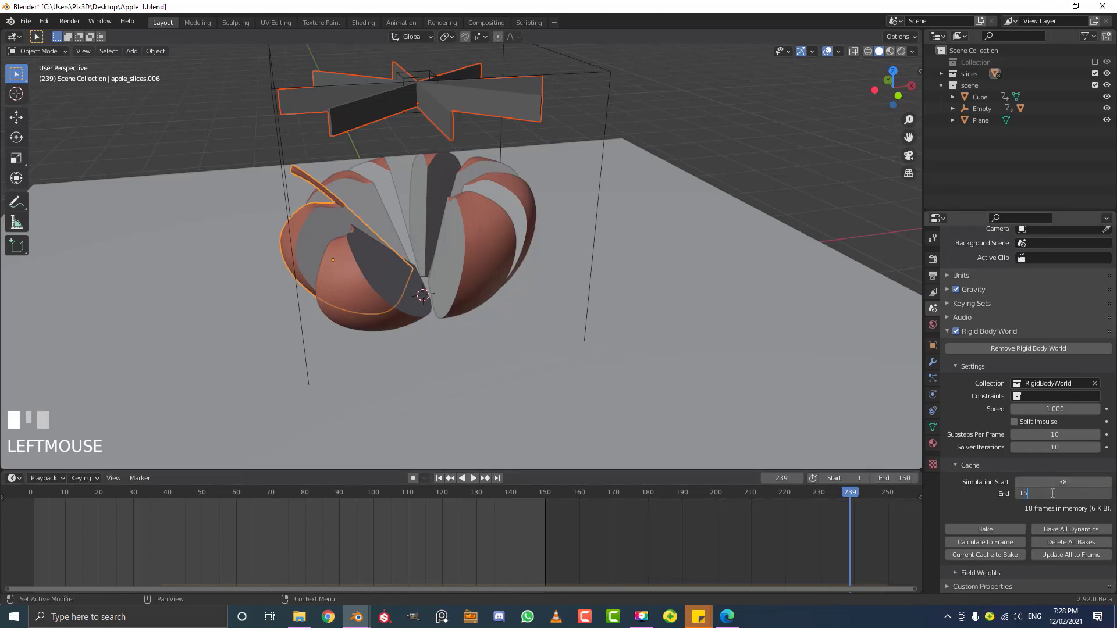
text(0)
key(Return)
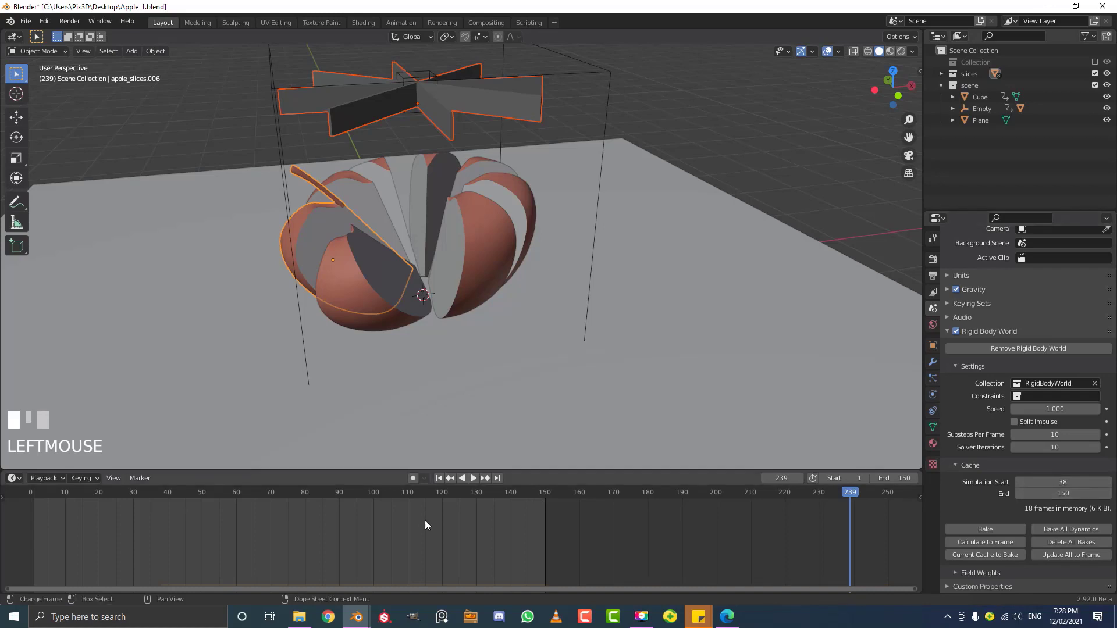
Rewind to frame 1 and play the animation to check the slicing timing up close
scroll(423, 521, down, 4)
middle_drag(413, 521, 474, 519)
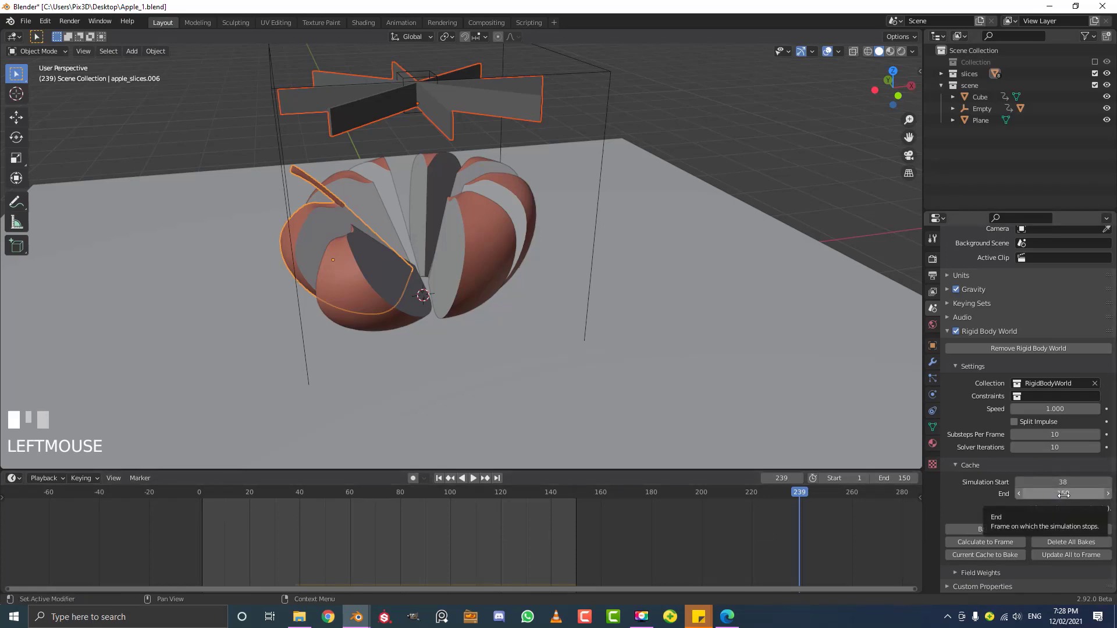
drag(804, 495, 204, 502)
middle_drag(433, 289, 530, 274)
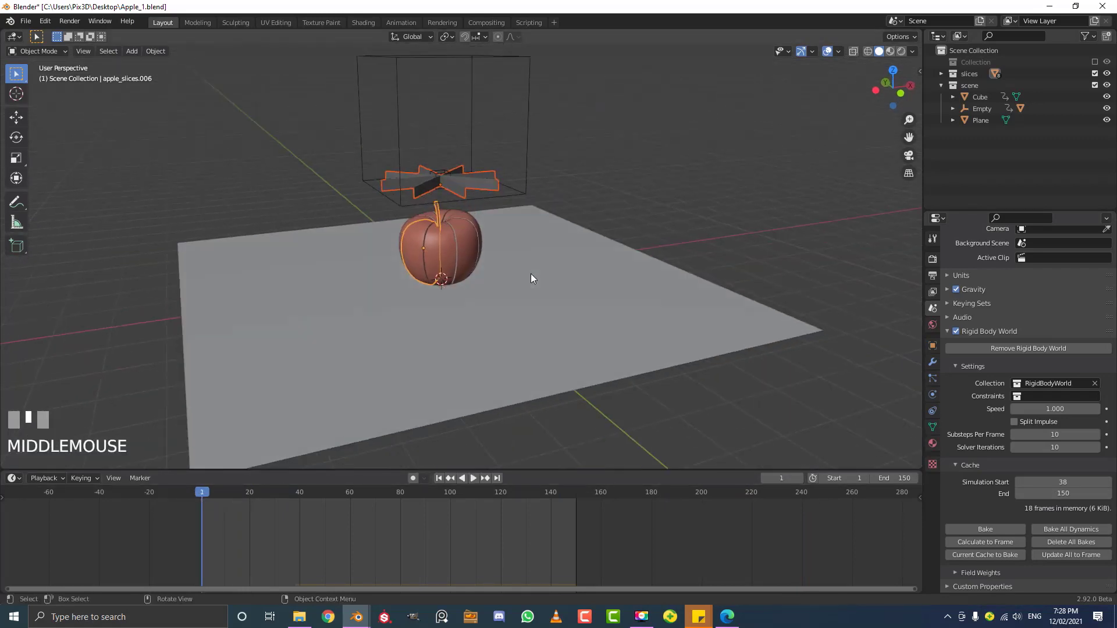
key(space)
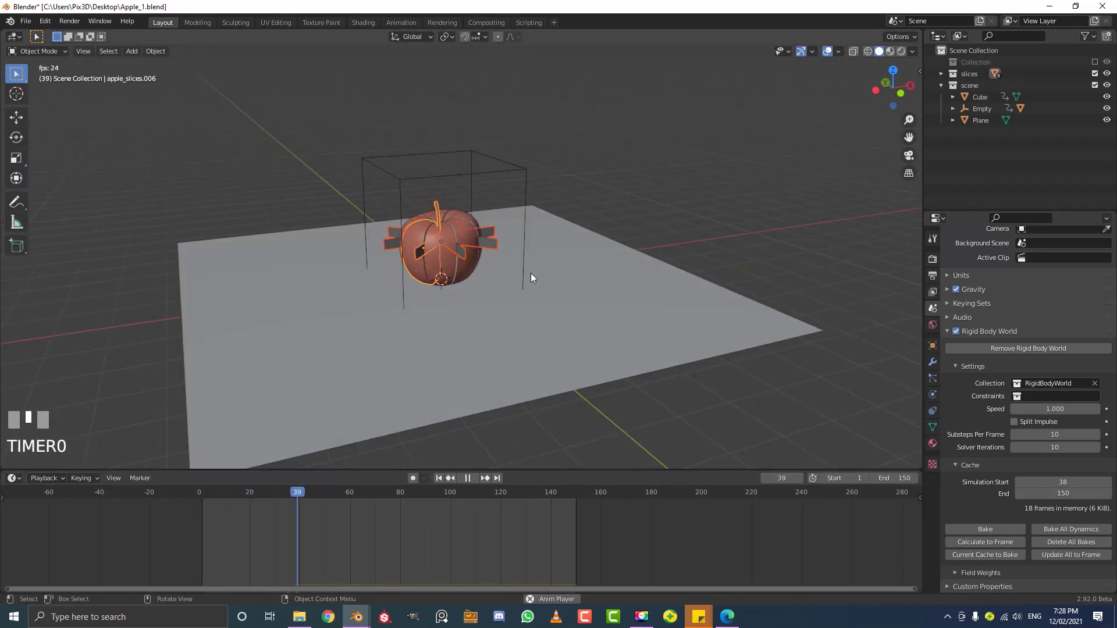
scroll(521, 216, up, 5)
key(space)
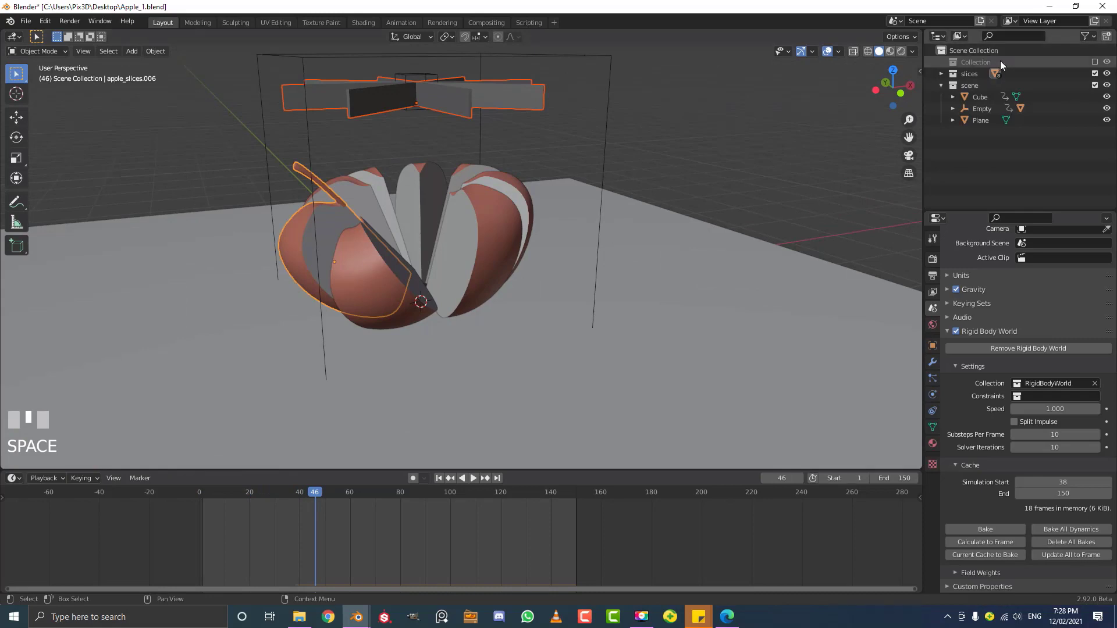
Include the original apple's collection in the view layer, deselect everything and play the slicing simulation from frame 0
click(1094, 62)
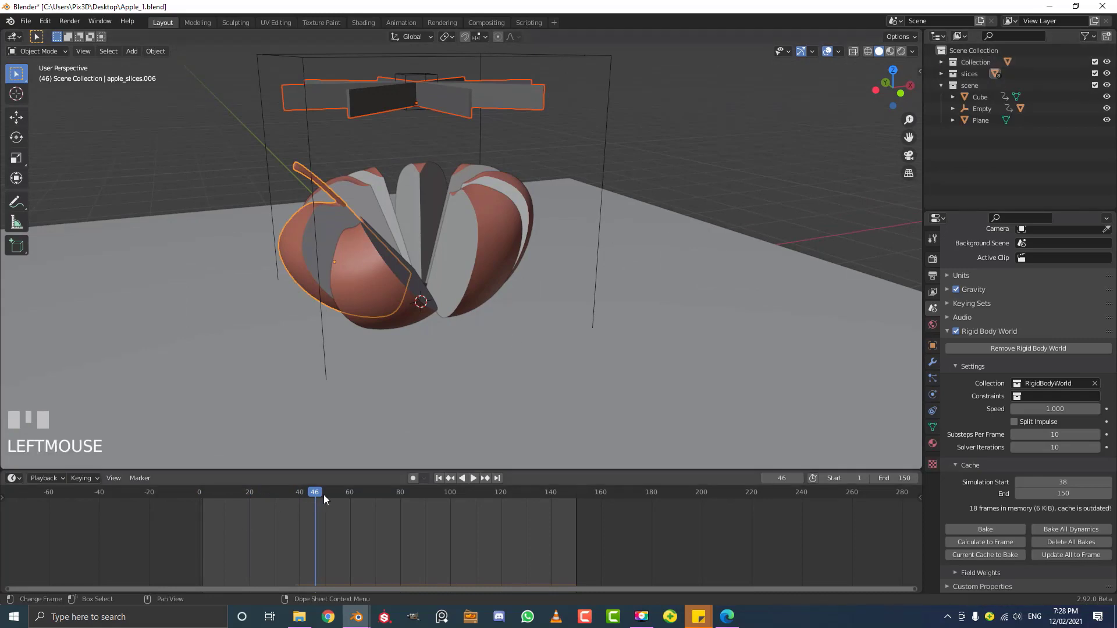
drag(323, 494, 197, 506)
scroll(525, 258, down, 3)
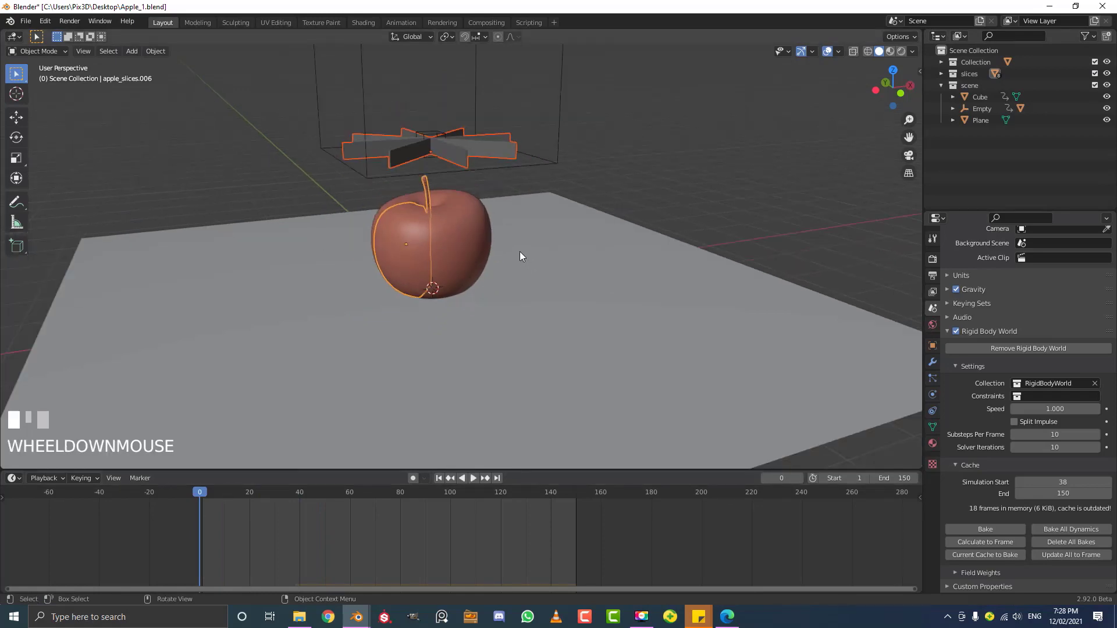
key(alt+a)
middle_drag(504, 249, 546, 246)
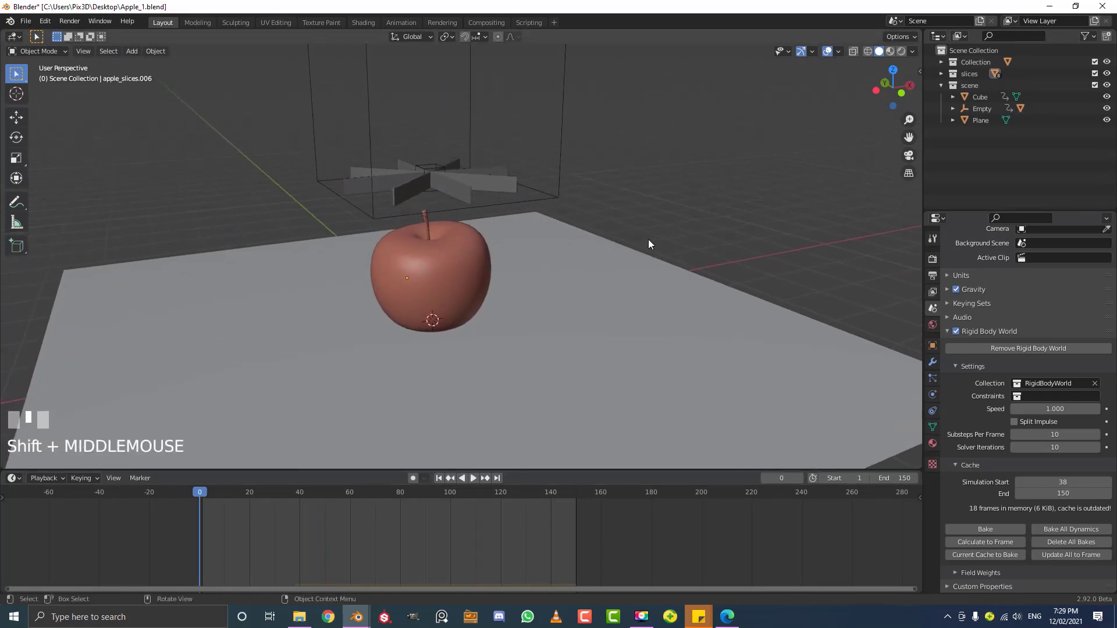
key(space)
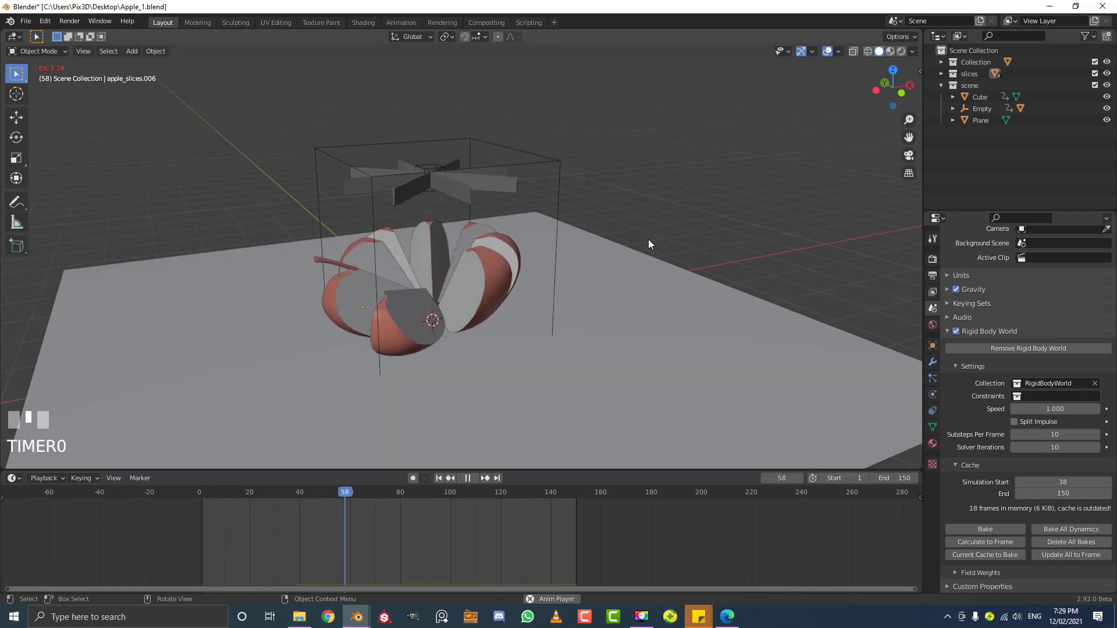
key(space)
middle_drag(567, 244, 518, 256)
scroll(542, 246, up, 2)
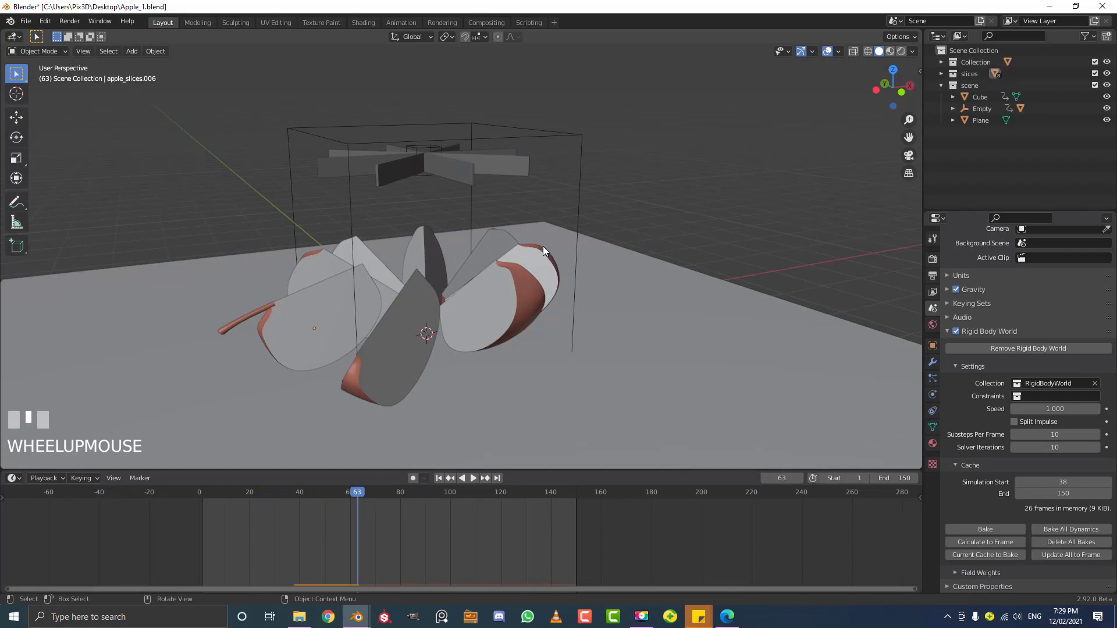
Preview the fallen slices in material shading, return to solid shading and examine them from several angles
key(z)
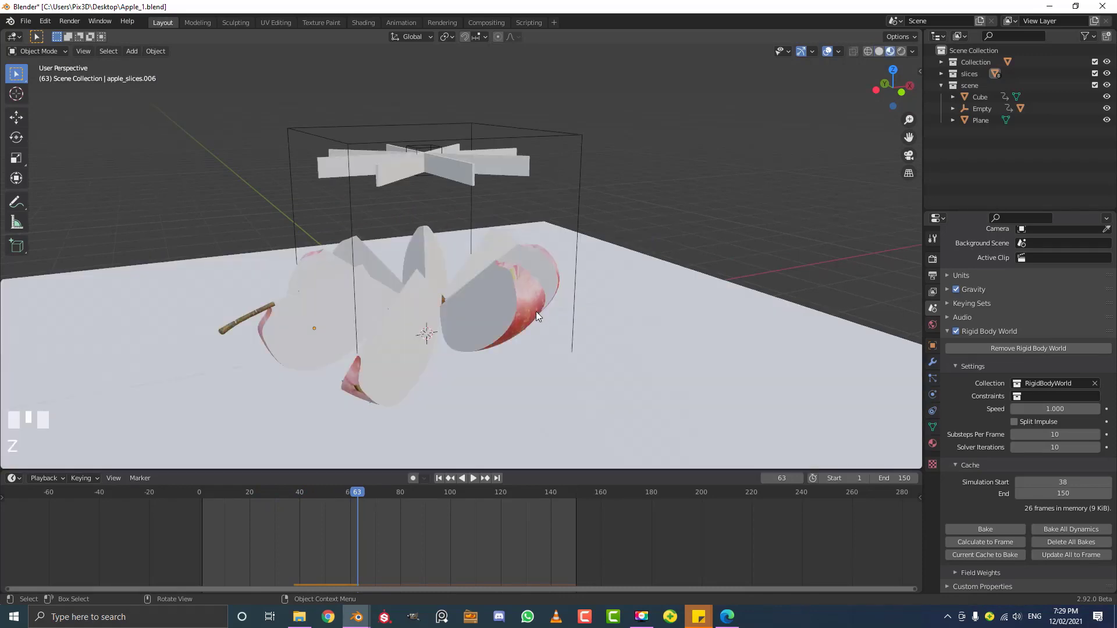
scroll(536, 312, down, 2)
mouse_move(570, 303)
middle_down()
mouse_move(464, 260)
mouse_move(560, 299)
middle_up()
scroll(525, 284, up, 2)
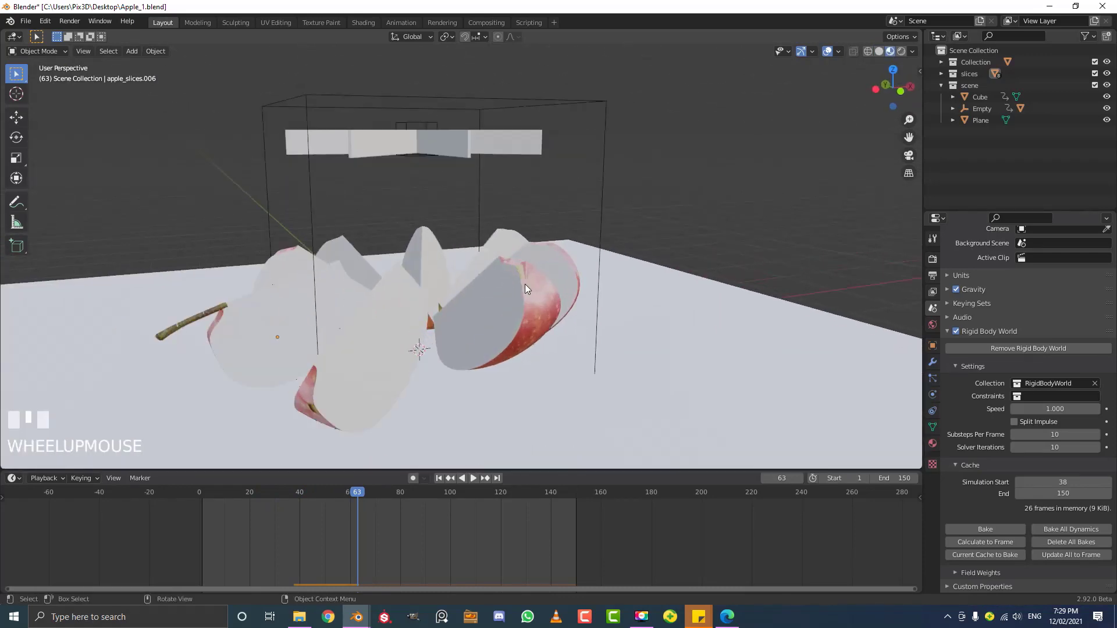
key(z)
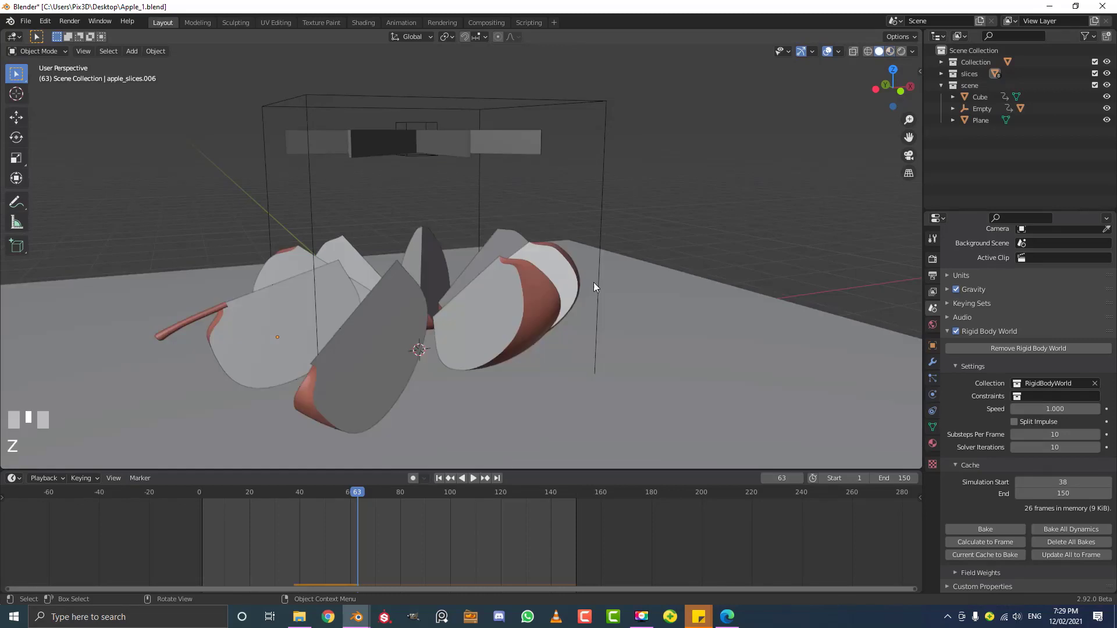
middle_drag(593, 282, 415, 278)
scroll(476, 315, down, 2)
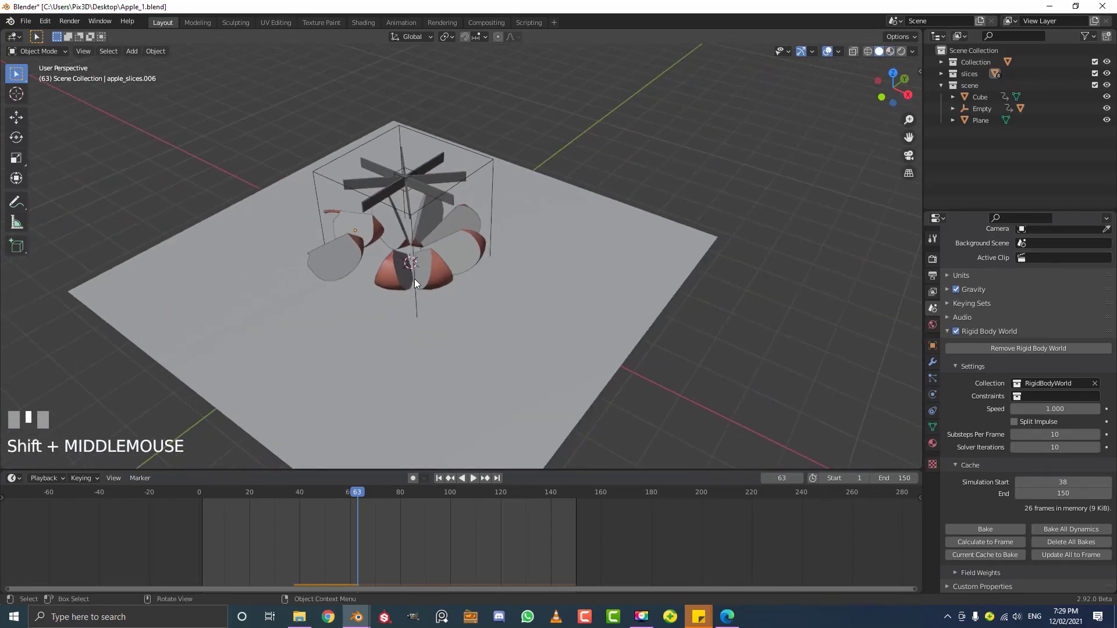
middle_drag(601, 274, 613, 221)
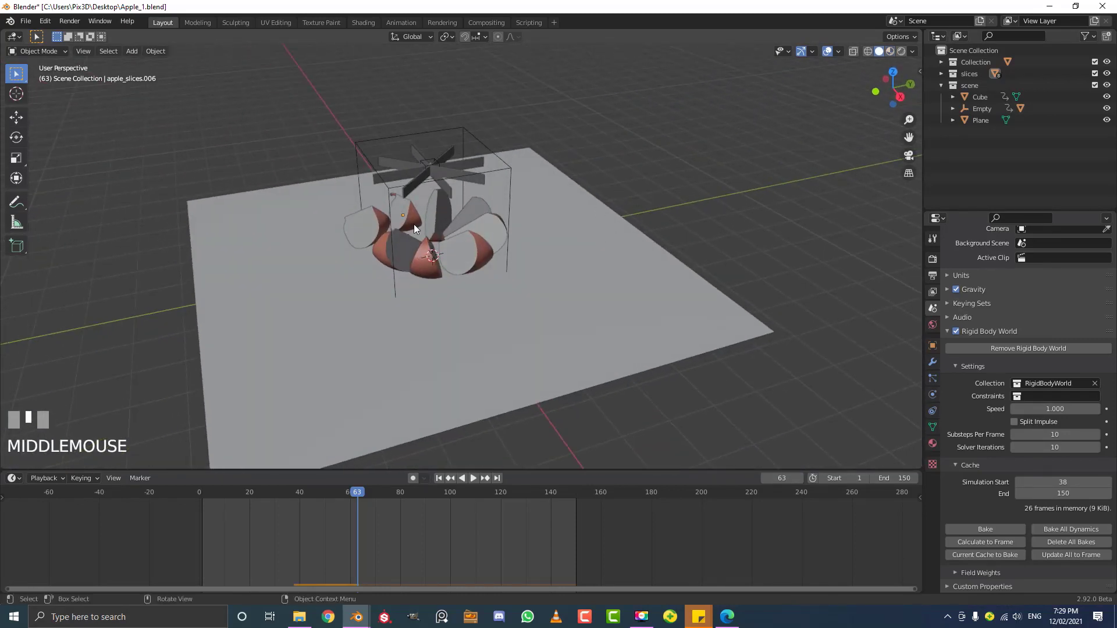
Add a camera at the world origin among the apple slices
middle_drag(414, 225, 502, 220)
key(KP_1)
scroll(445, 232, up, 2)
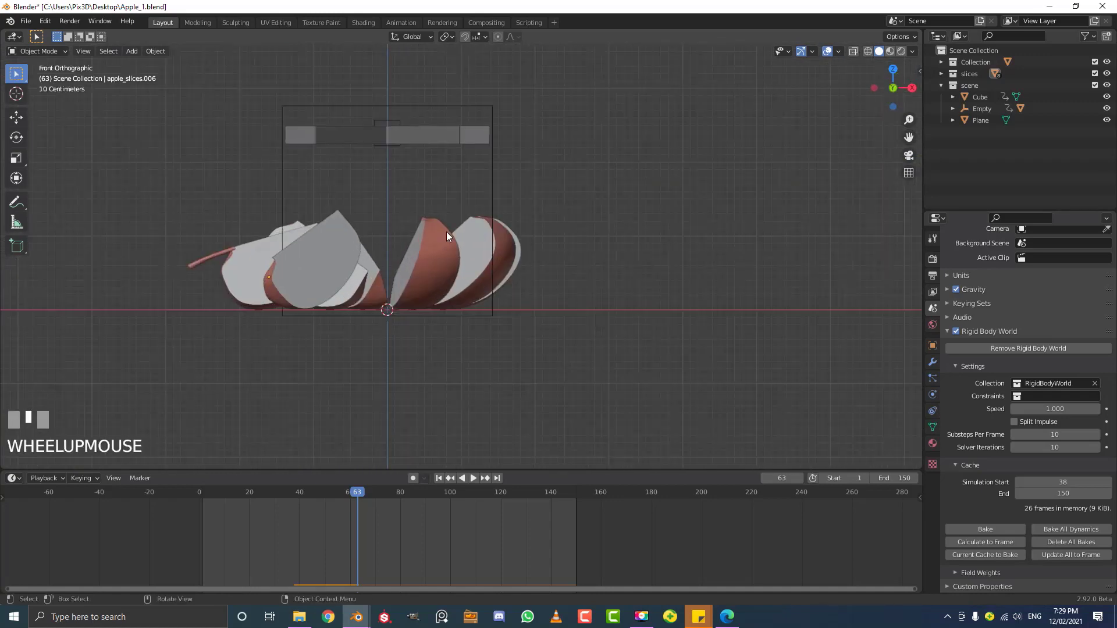
key(shift+a)
click(323, 398)
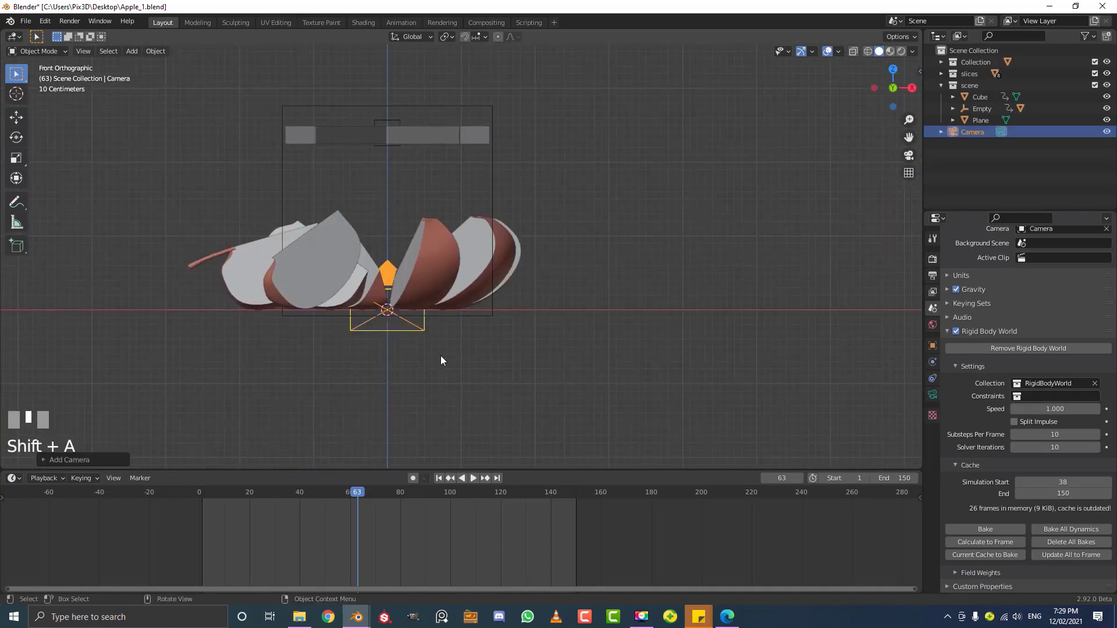
Set the new camera's focal length to 95 mm
scroll(441, 355, down, 1)
click(933, 394)
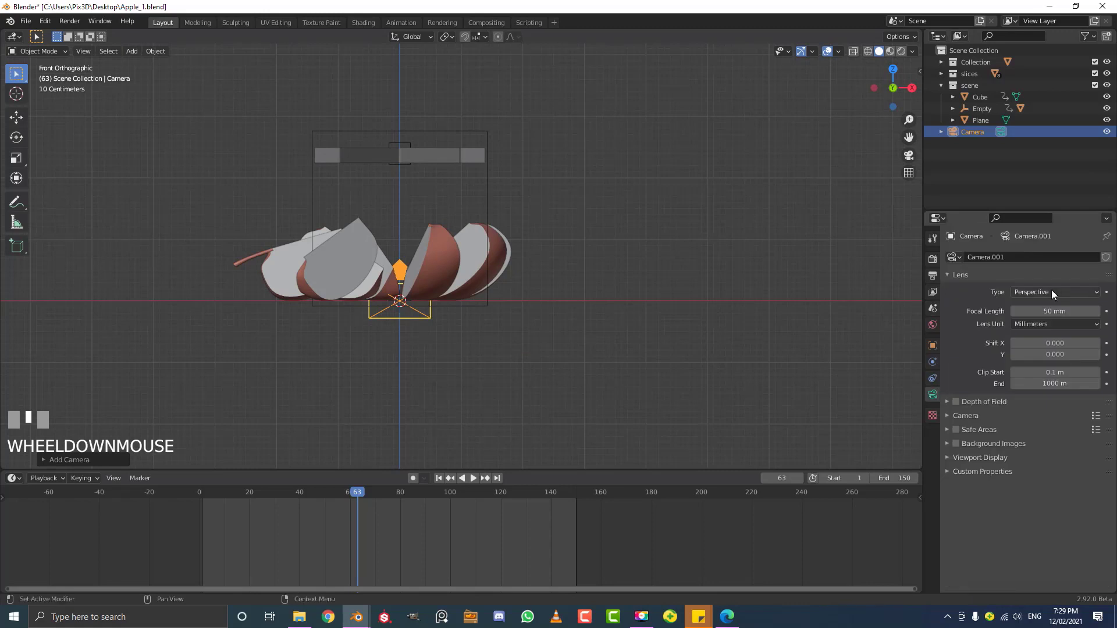
click(1033, 311)
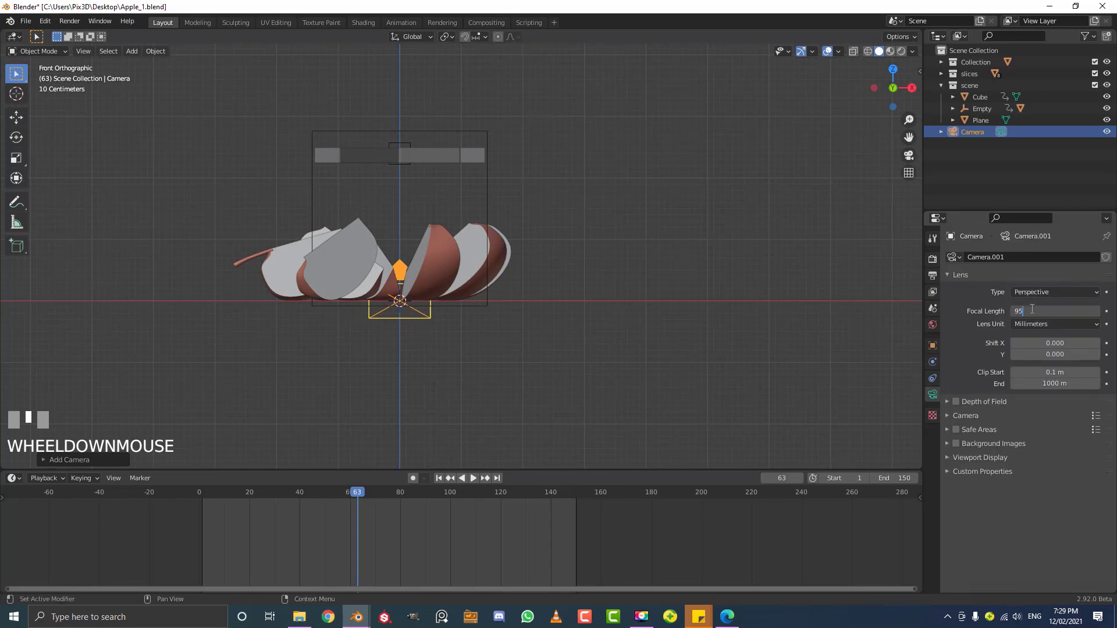
text(95)
key(Return)
Set the render output's X resolution to 1080 px for a square frame
click(935, 277)
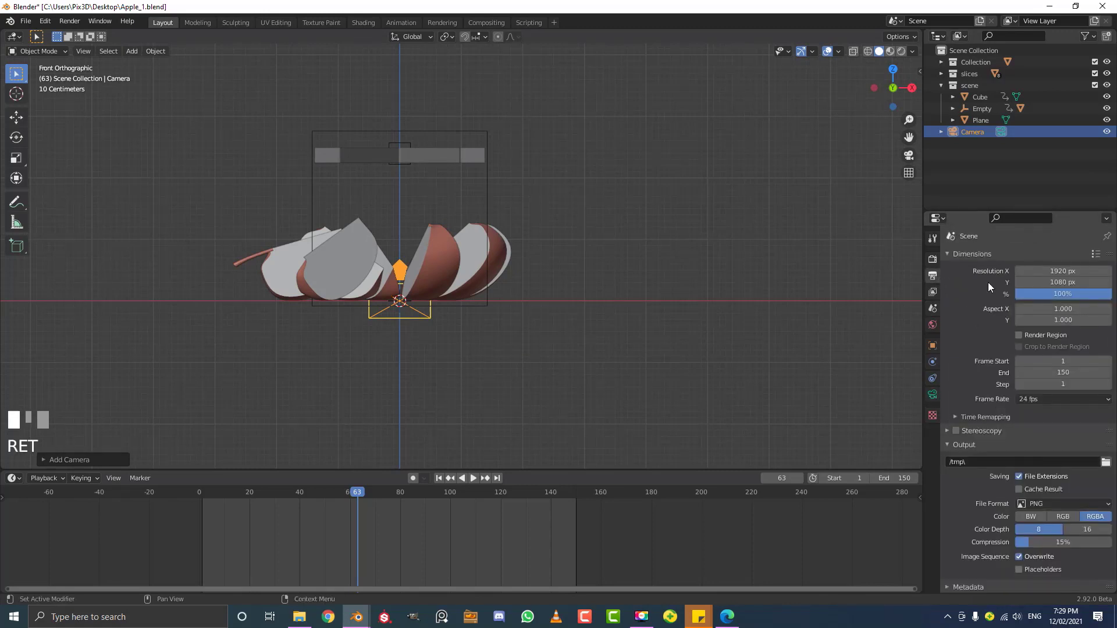
click(1052, 271)
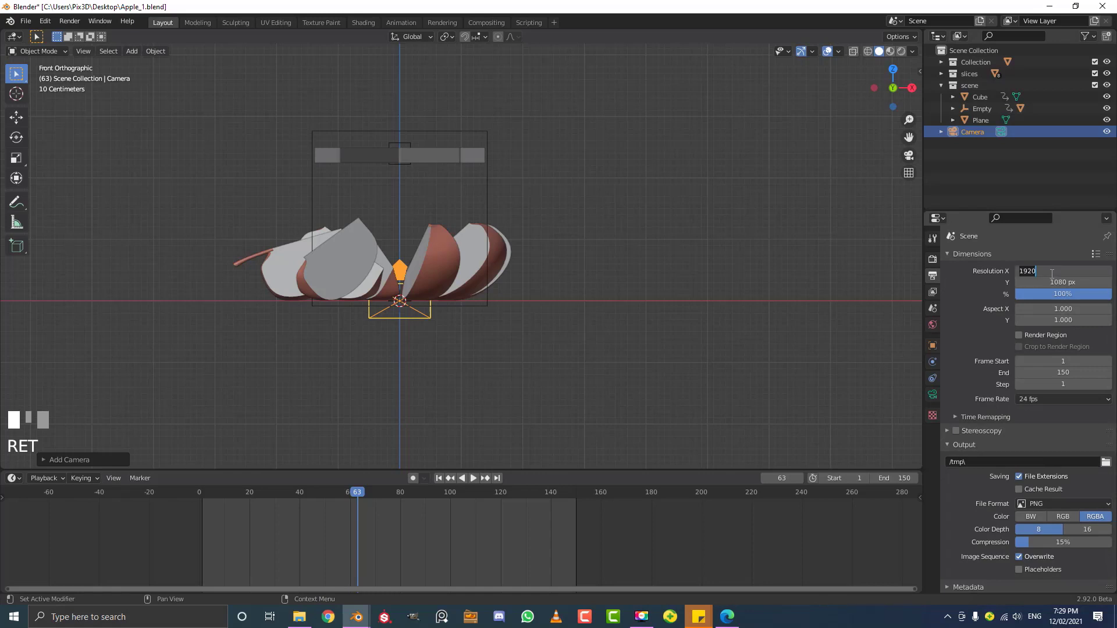
text(1080)
key(Return)
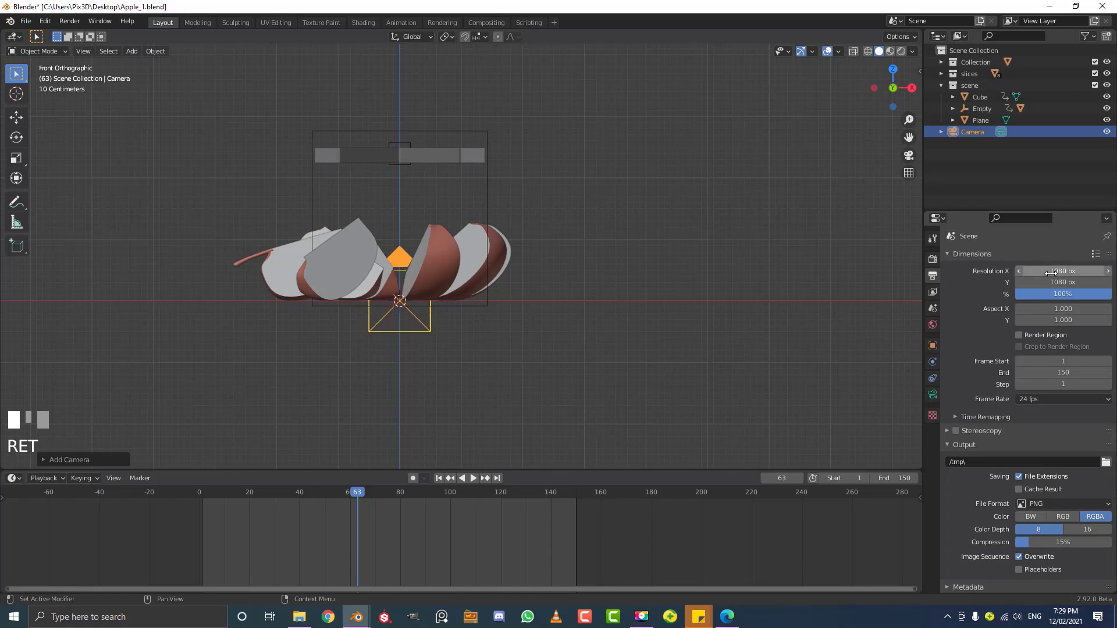
In top view, place the camera just outside the ground plane's front-left corner and rotate it towards the apple slices
scroll(573, 372, down, 2)
key(KP_7)
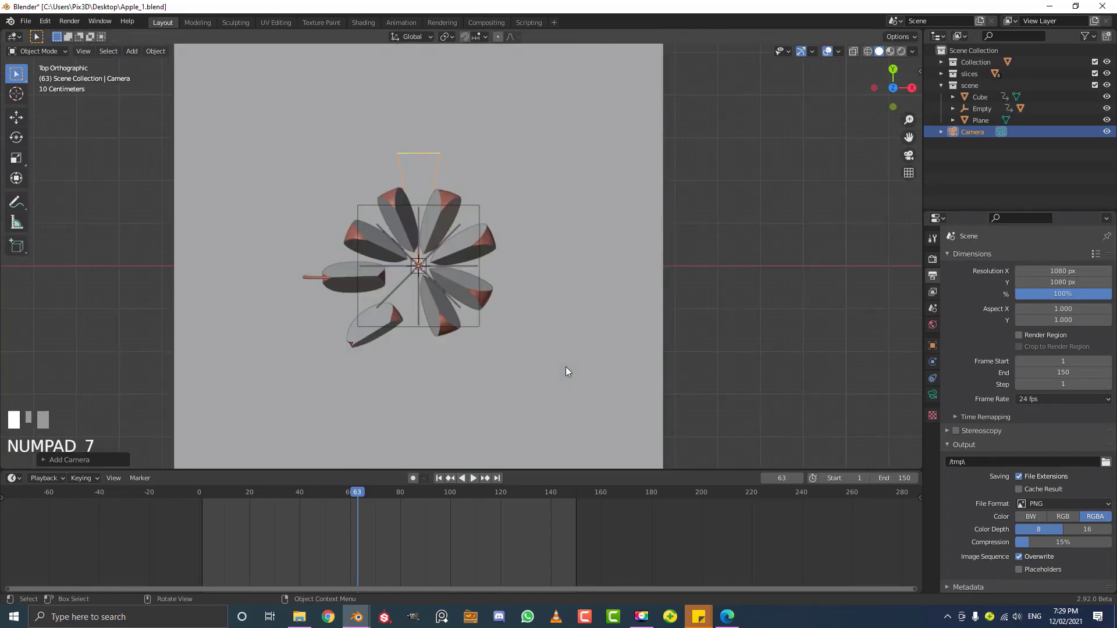
scroll(491, 291, down, 2)
shift+middle_drag(491, 291, 495, 246)
key(g)
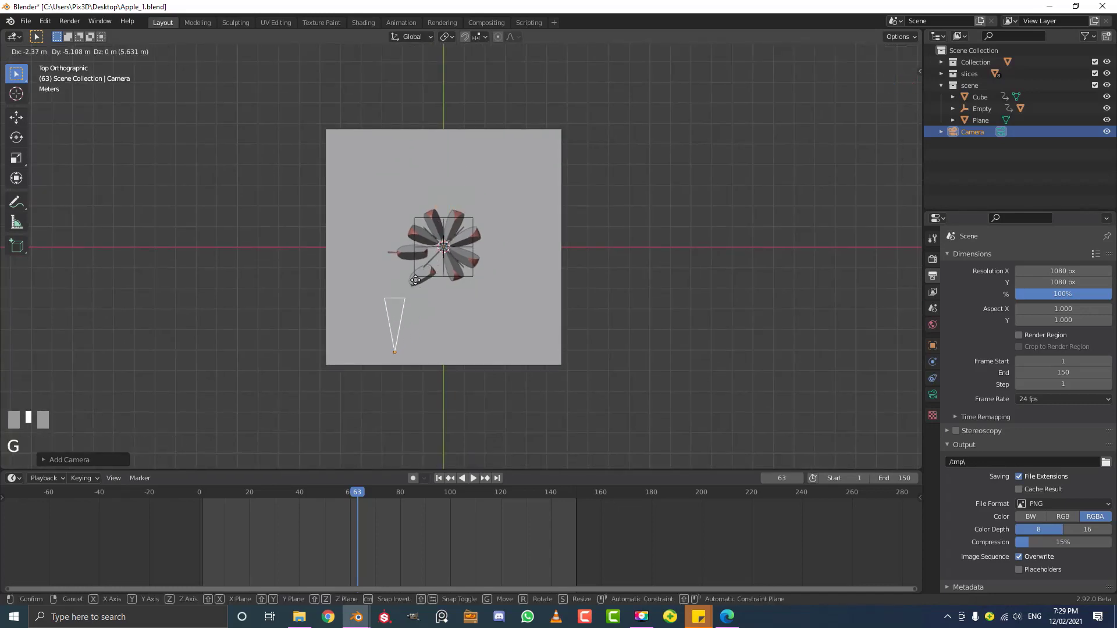
click(368, 324)
key(r)
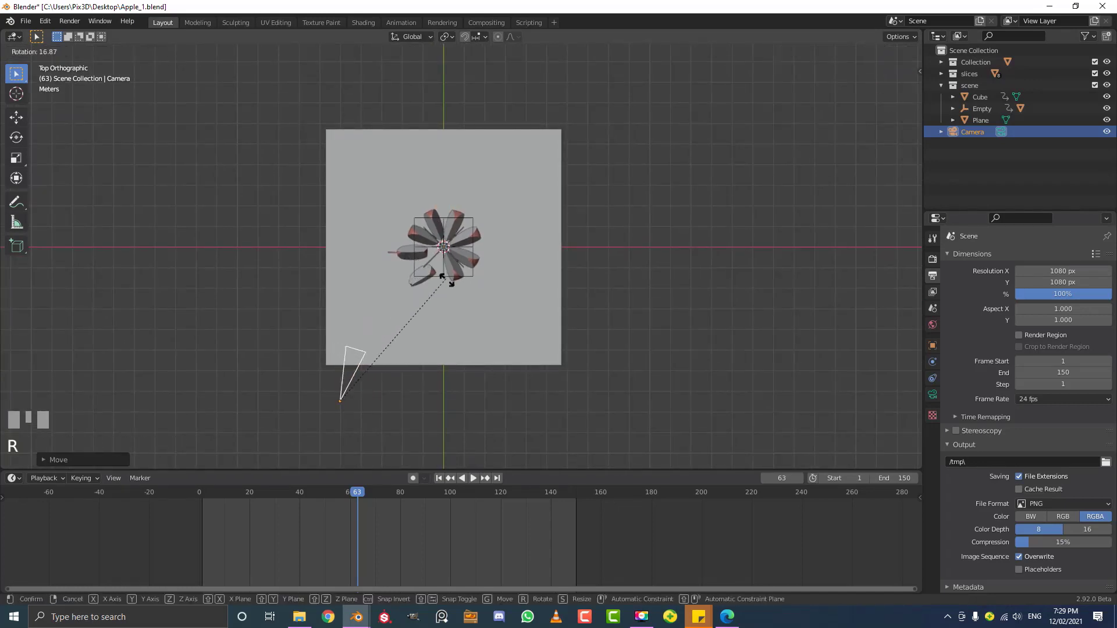
click(481, 311)
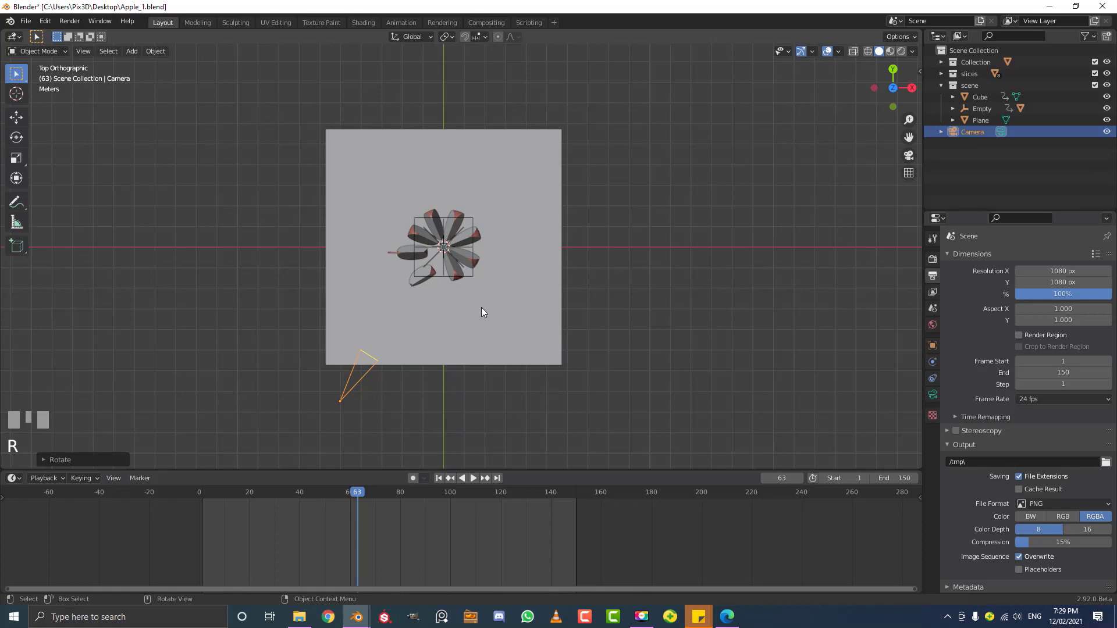
Look through the camera and raise it along the Z axis until the slices and cutter blades are in frame
key(KP_0)
scroll(492, 282, down, 3)
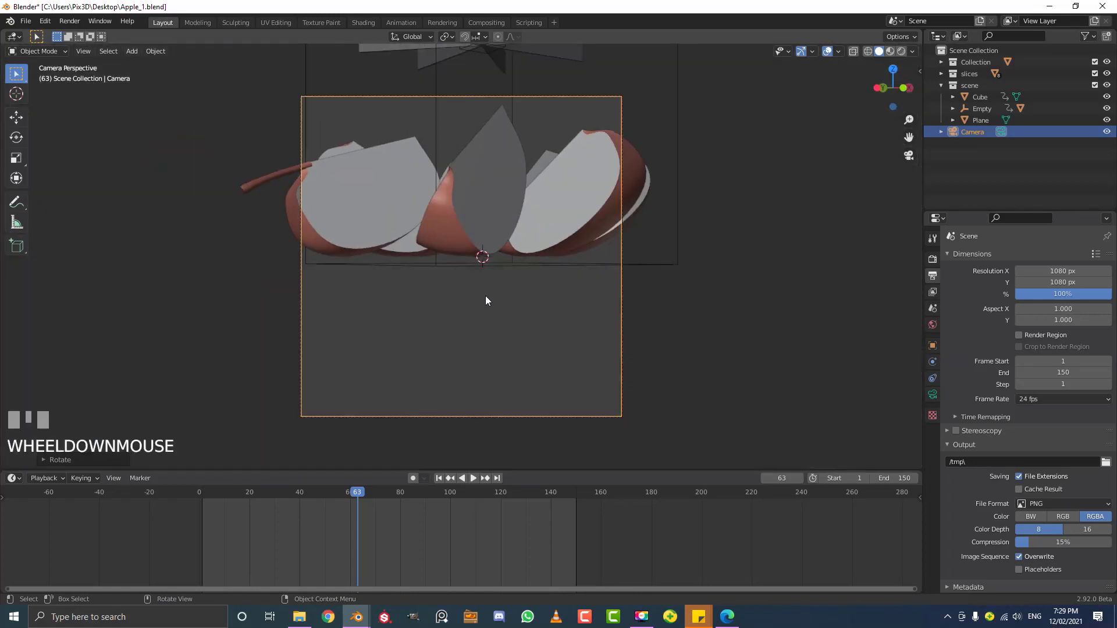
key(g)
key(z)
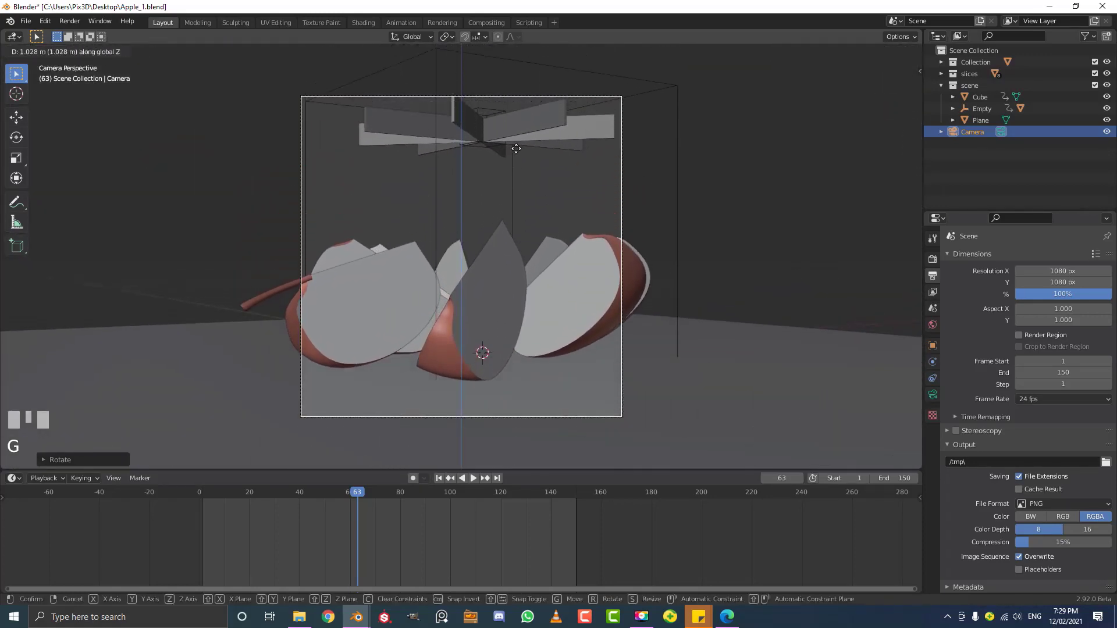
click(511, 177)
Pull the camera back along its local Z axis, then shift and rotate it to frame the slices and cutter
key(g)
key(z)
key(z)
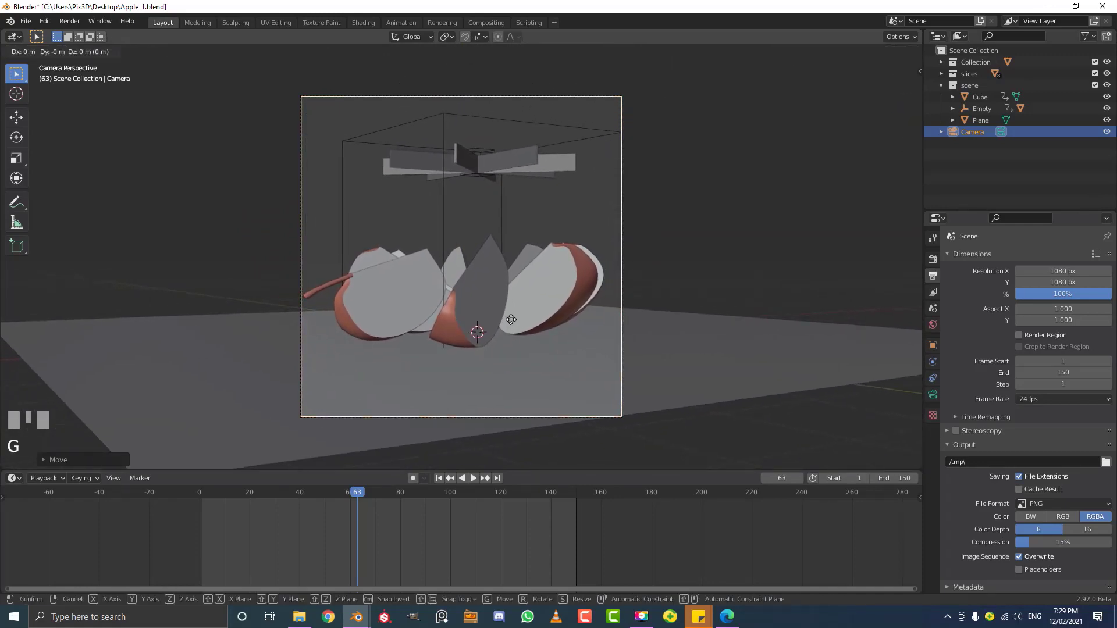
key(z)
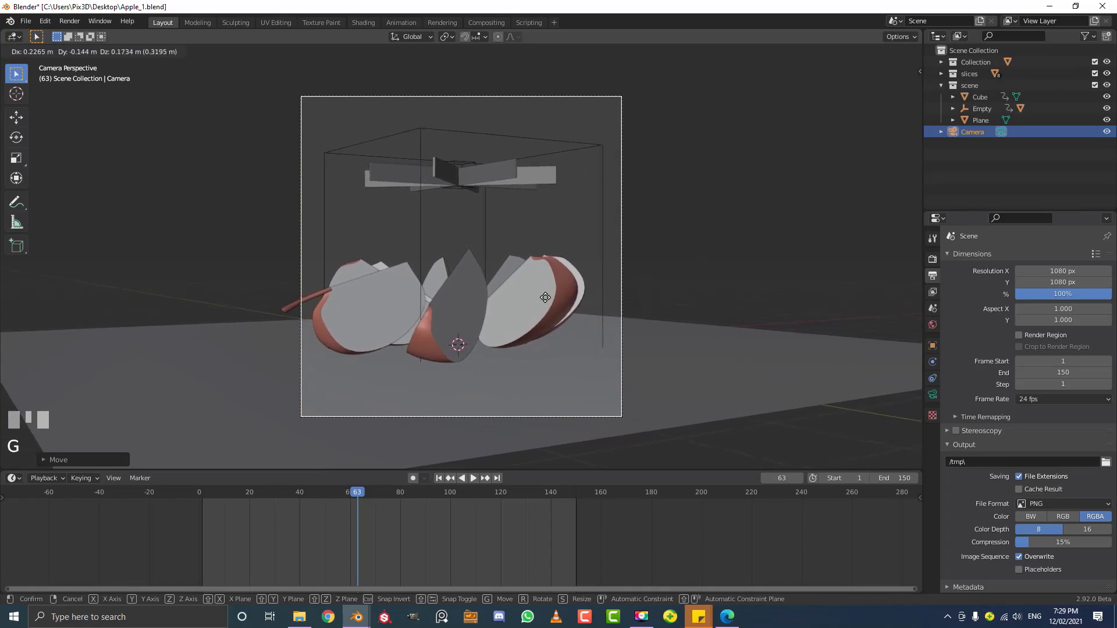
click(545, 298)
key(r)
click(706, 302)
Add a mesh circle at the world origin for the cutter's outer ring
middle_drag(580, 248, 534, 284)
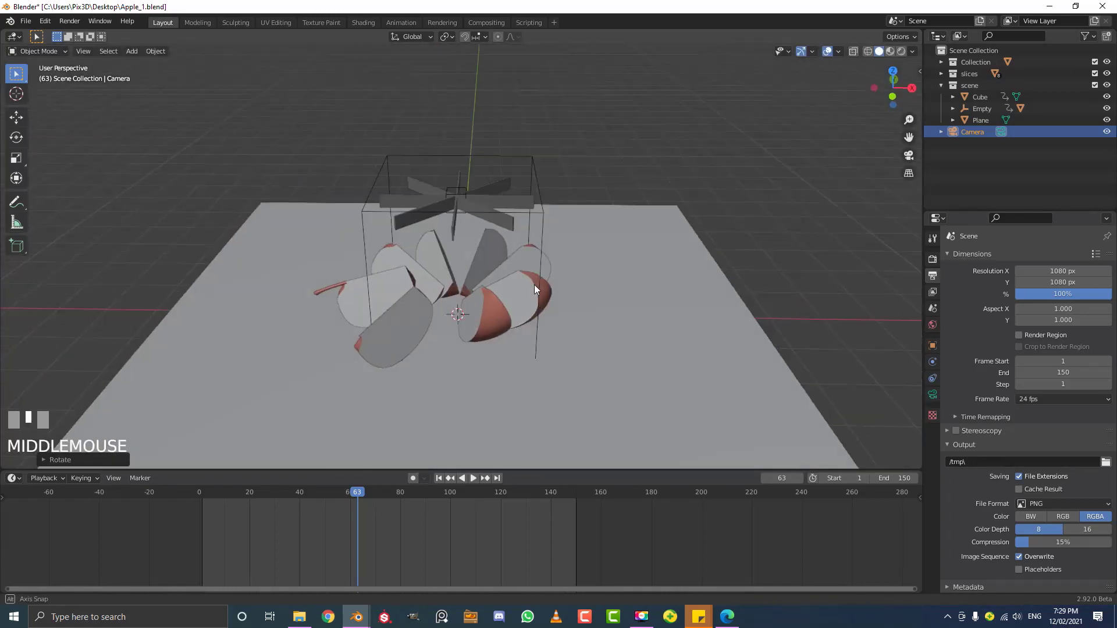
scroll(534, 285, down, 2)
scroll(438, 254, up, 2)
key(KP_1)
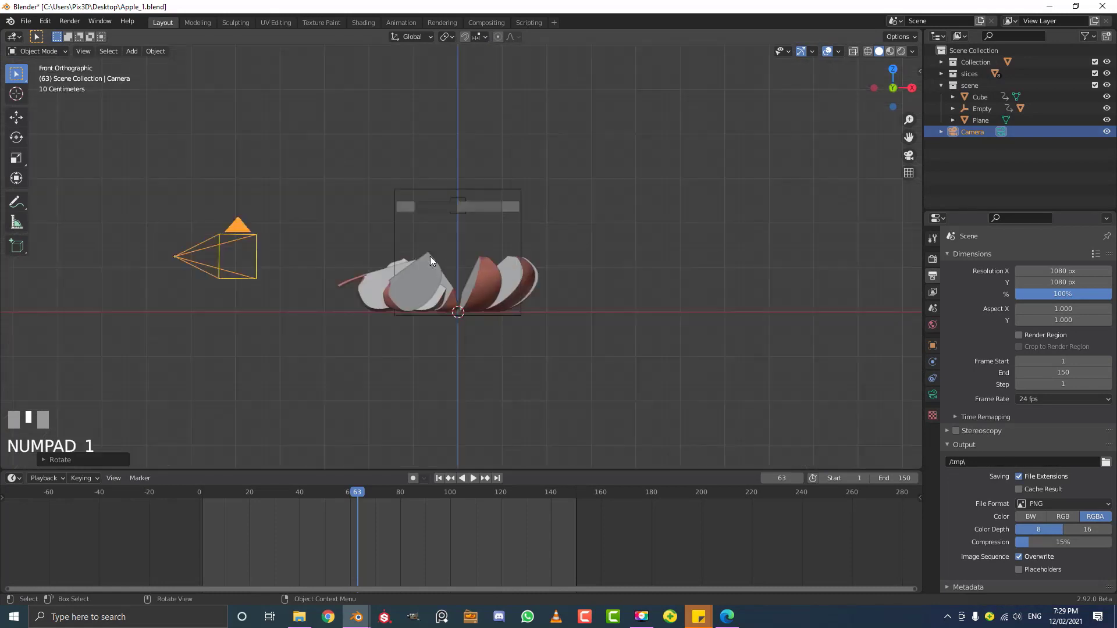
scroll(431, 255, up, 4)
key(shift+a)
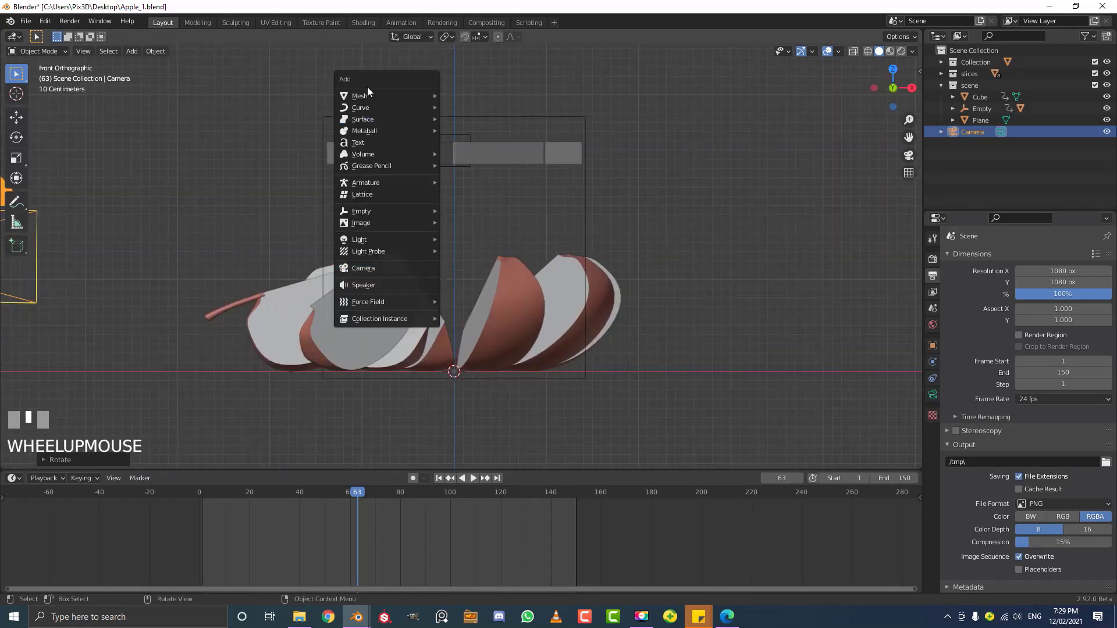
mouse_move(417, 95)
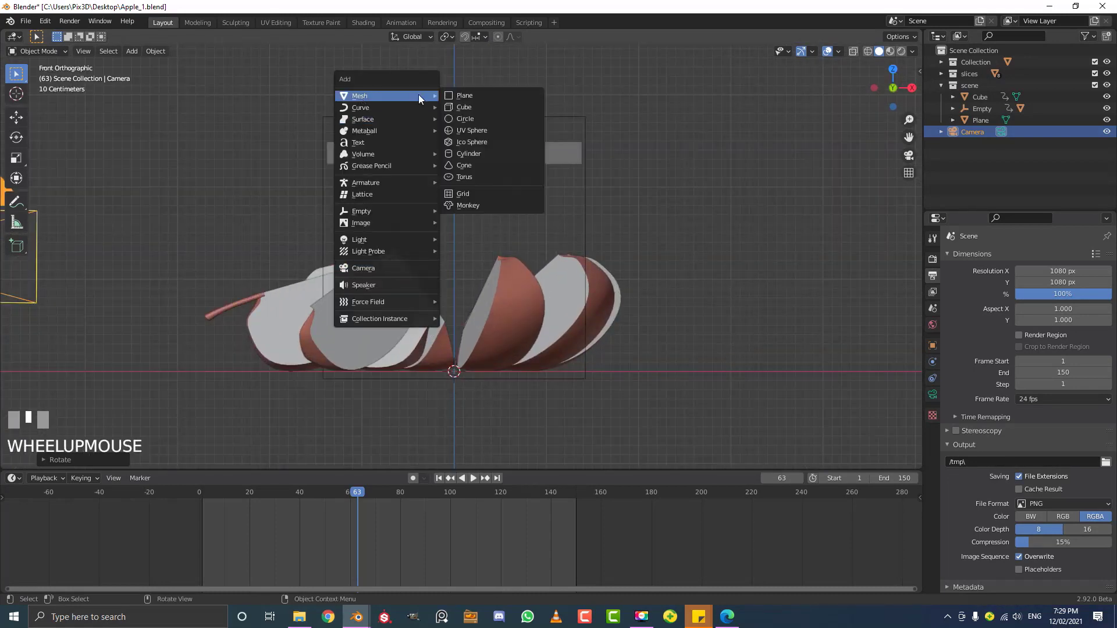
click(470, 120)
Edit the circle's vertices in wireframe display and scale it up to roughly the spread of the apple slices
middle_drag(470, 122, 452, 229)
scroll(452, 228, up, 2)
key(Tab)
key(z)
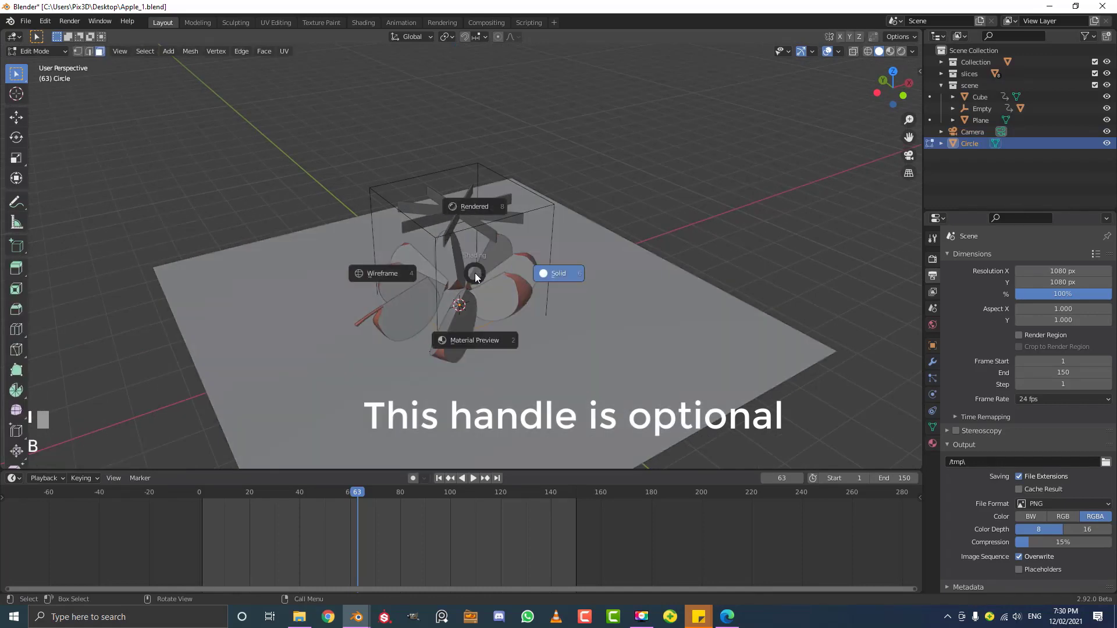
click(382, 273)
click(80, 52)
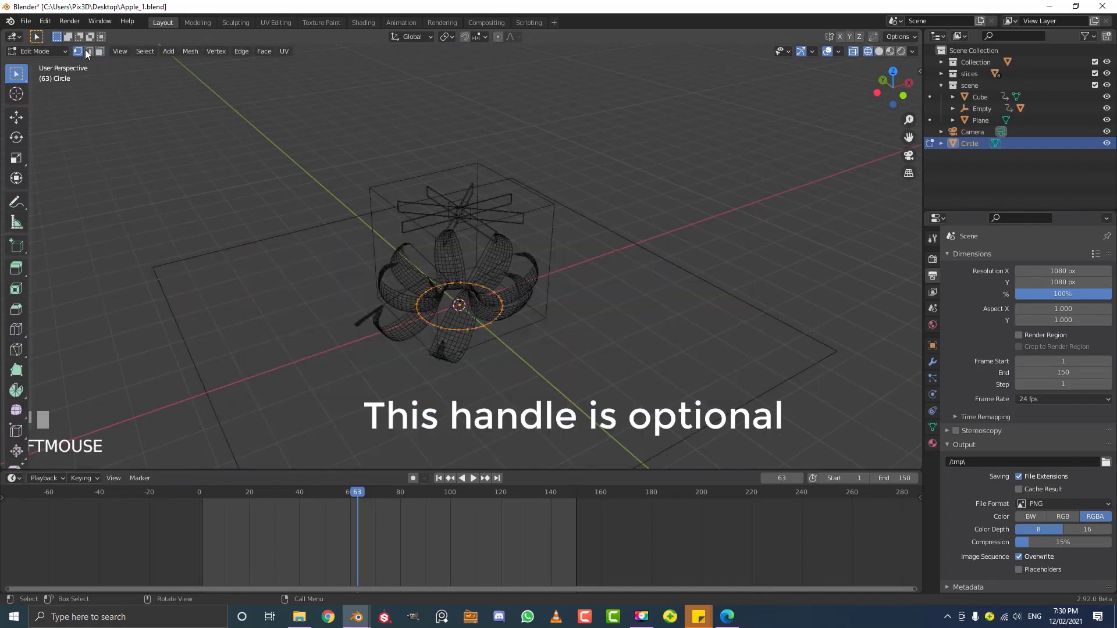
key(s)
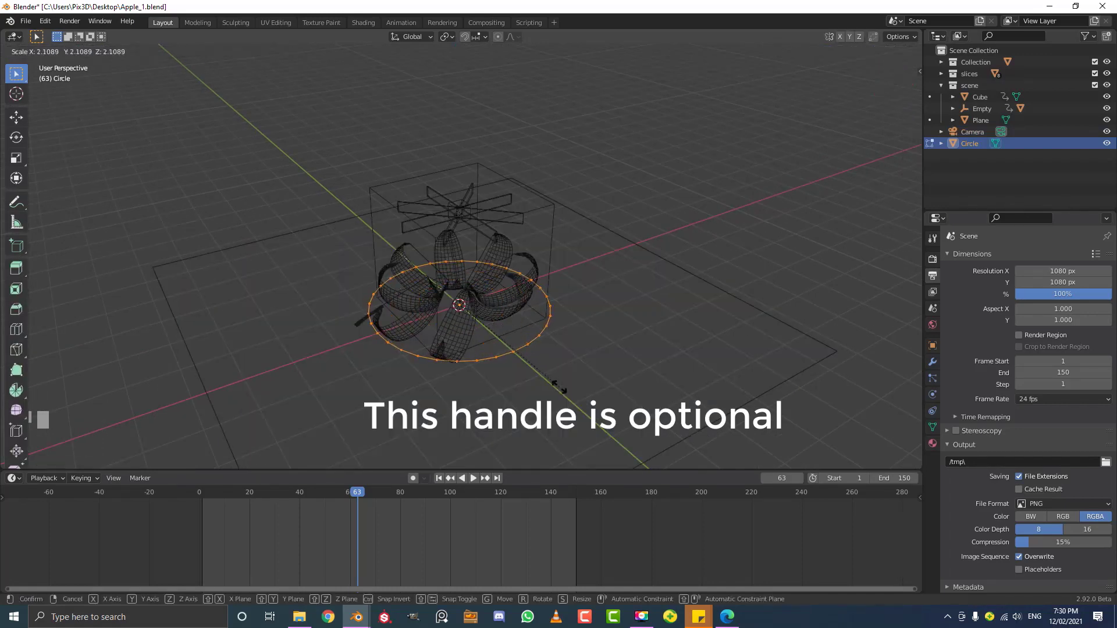
click(543, 371)
In front view, raise the circle object about 2.4 m along Z to the height of the cutter blades
key(KP_1)
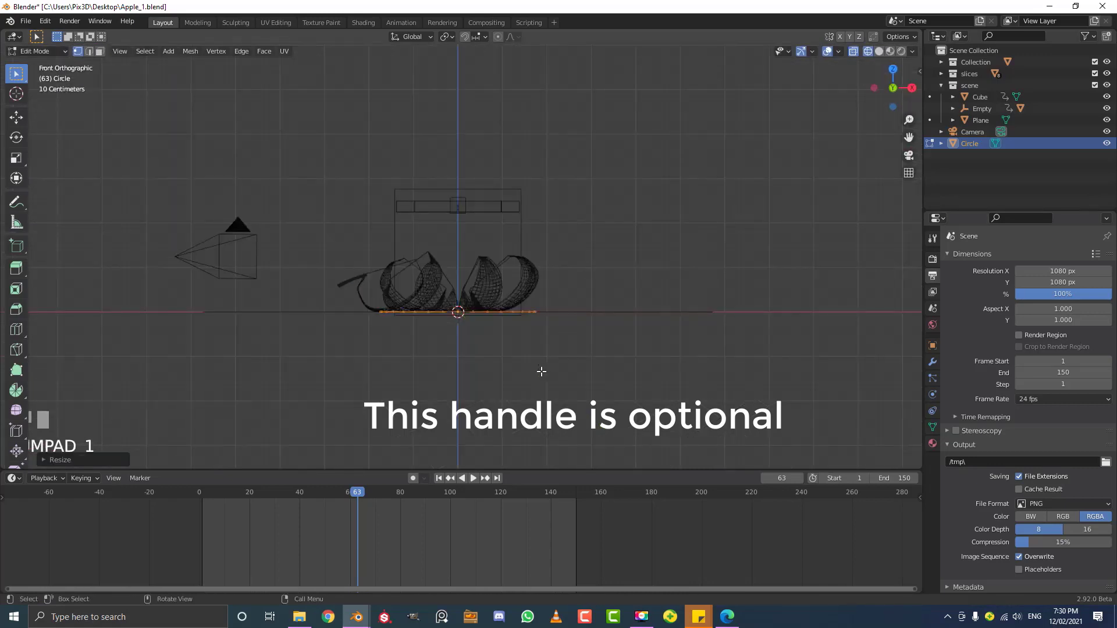
scroll(441, 266, up, 2)
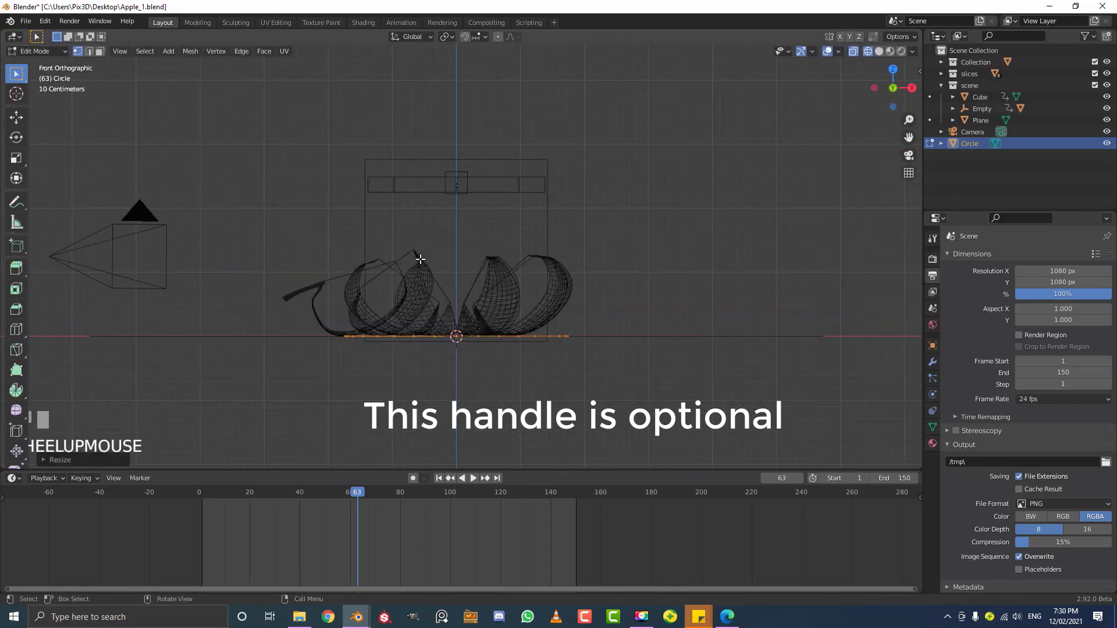
key(Tab)
key(g)
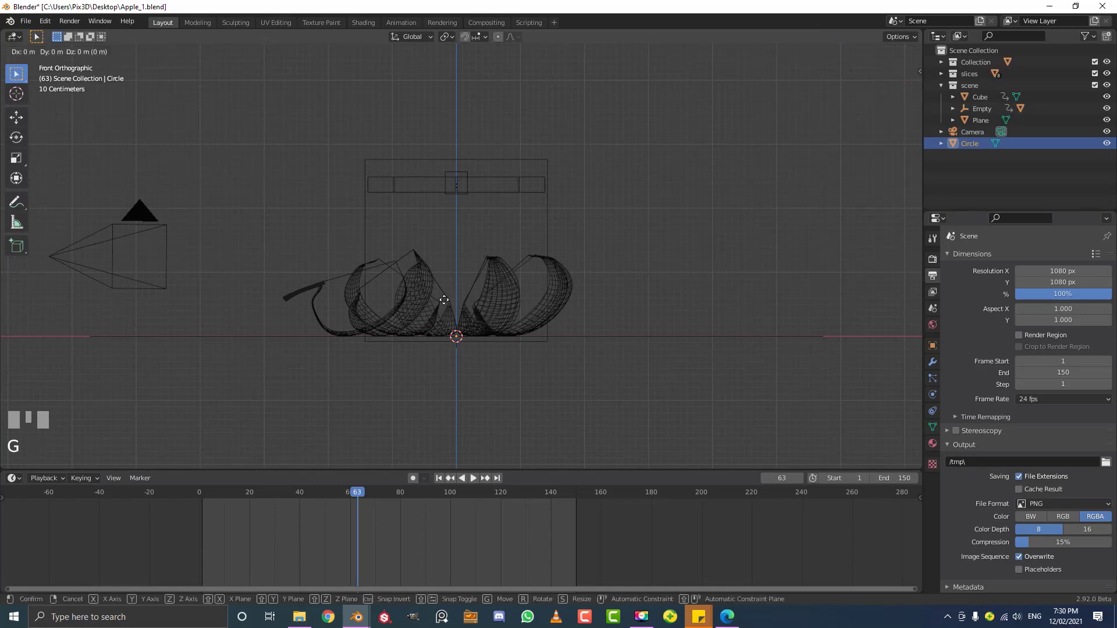
key(z)
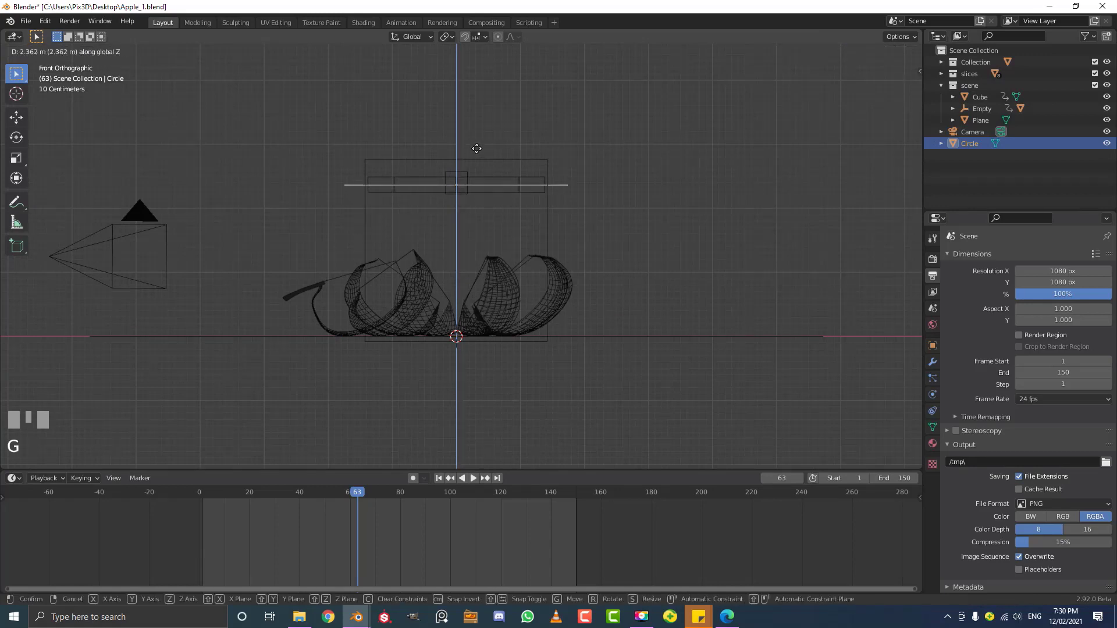
click(479, 141)
middle_drag(479, 141, 476, 189)
scroll(489, 195, up, 2)
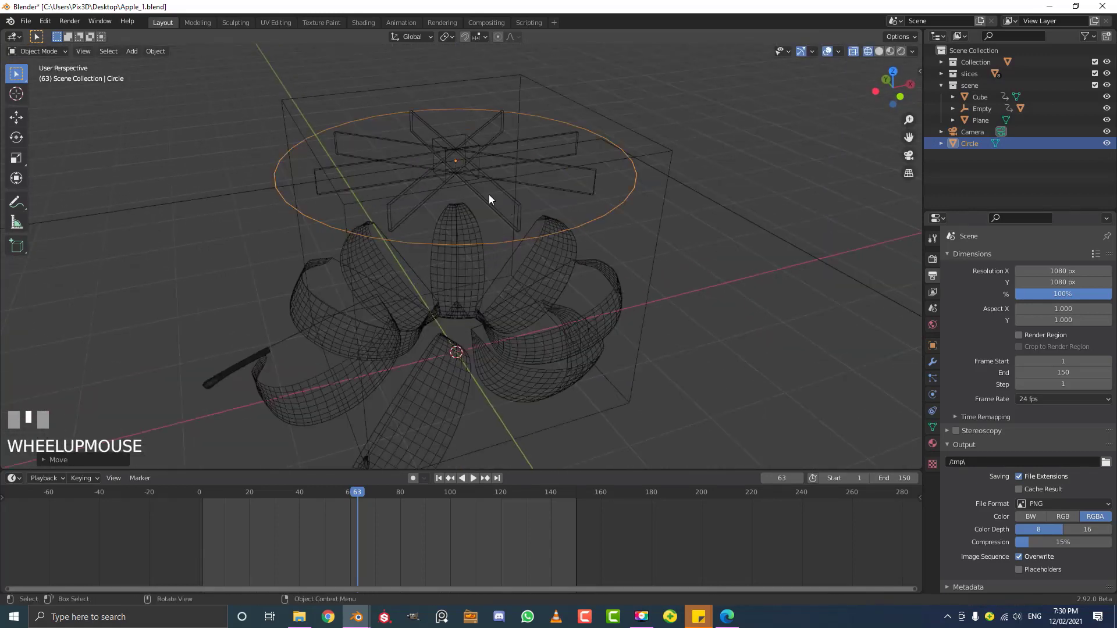
Scale the circle's vertices down to about 0.8 so that it meets the ends of the blades
key(Tab)
middle_drag(434, 221, 455, 252)
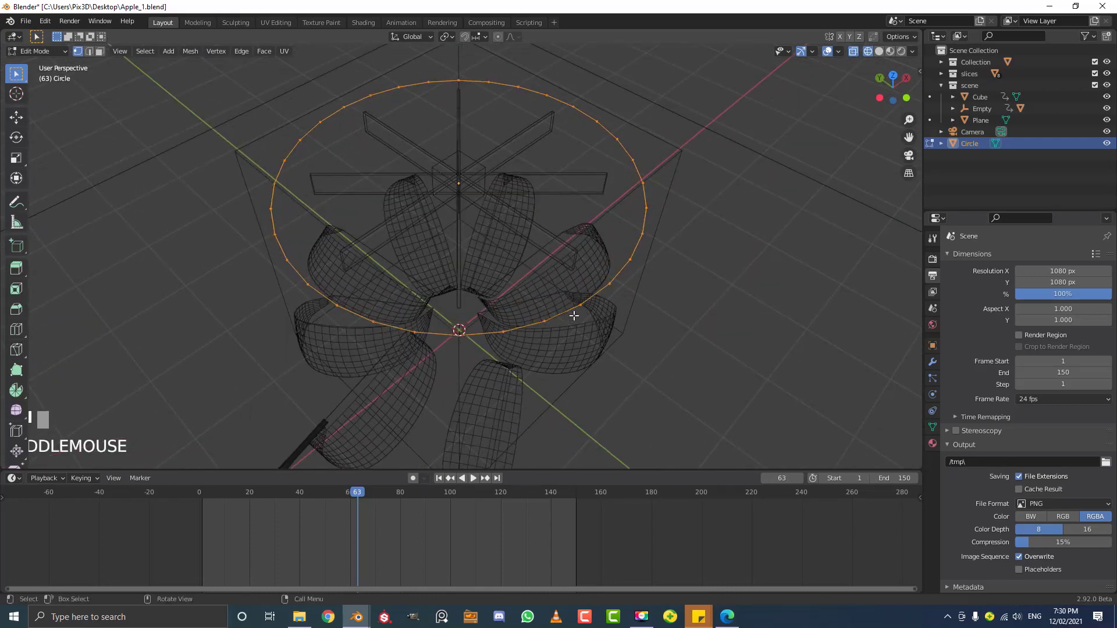
middle_drag(574, 316, 599, 291)
key(s)
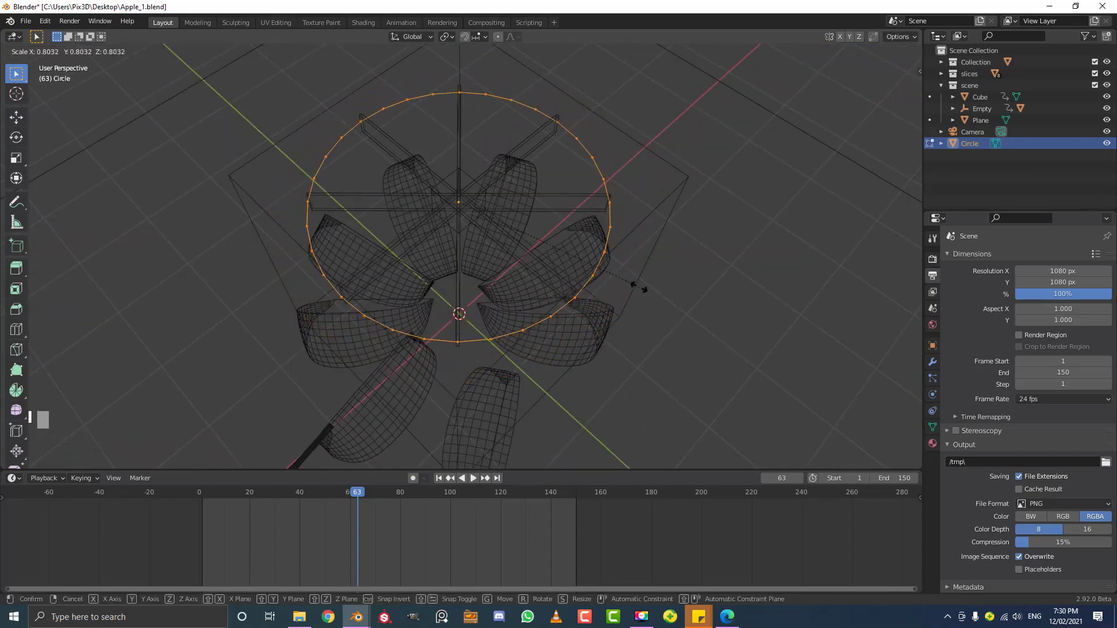
click(638, 288)
Return to solid shading and extrude the circle outward, scaling the new edge by about 1.13 into a flat ring
key(z)
click(724, 287)
middle_drag(478, 325, 441, 299)
key(g)
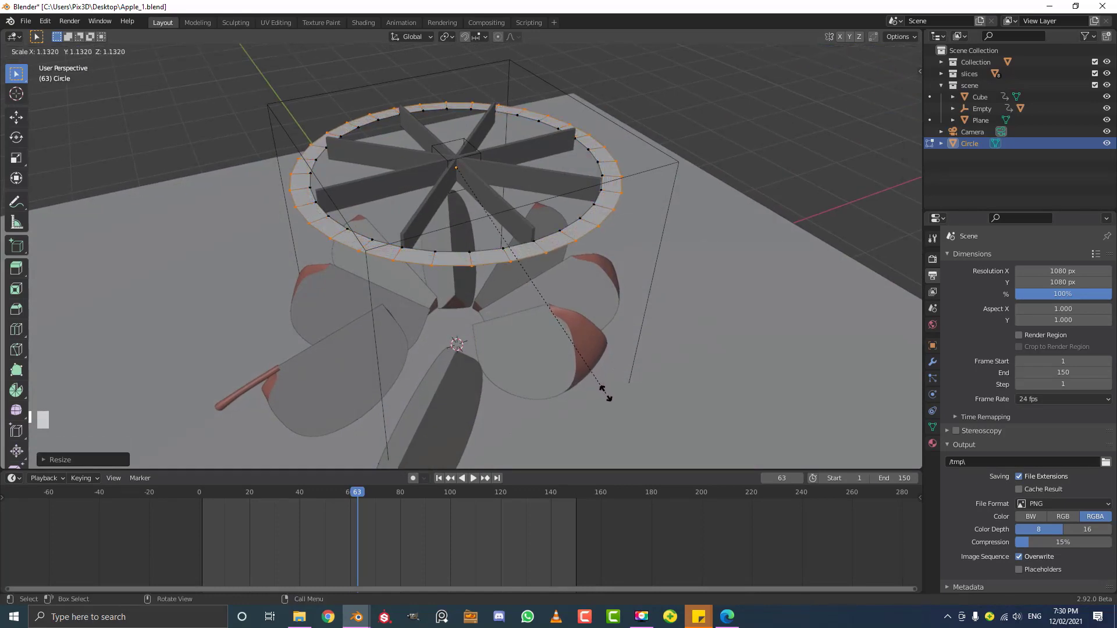
click(602, 390)
Select the whole flat ring and extrude it upward about 0.35 m
drag(658, 327, 268, 44)
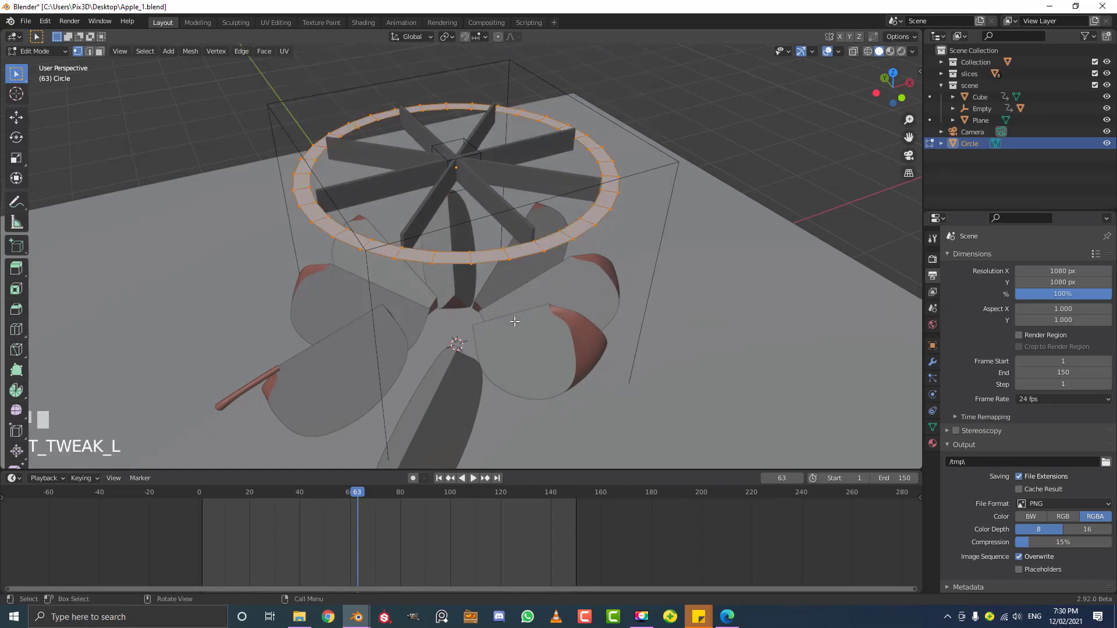
scroll(513, 321, down, 1)
key(e)
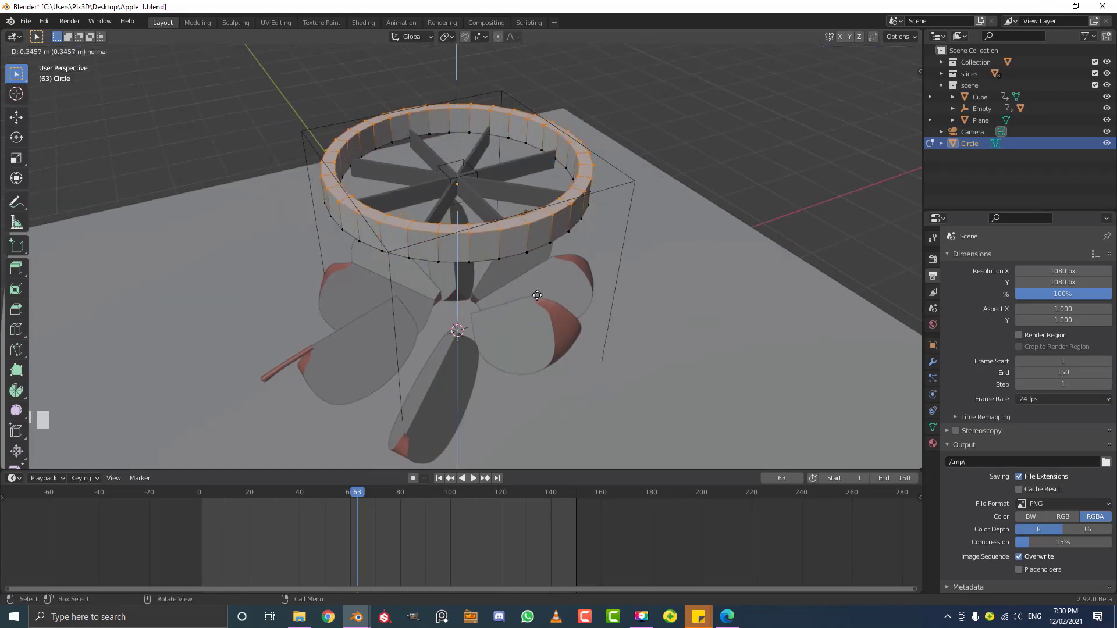
click(535, 294)
In front view, lower the extruded ring so that it surrounds the cutter blades vertically
key(KP_1)
scroll(424, 170, up, 2)
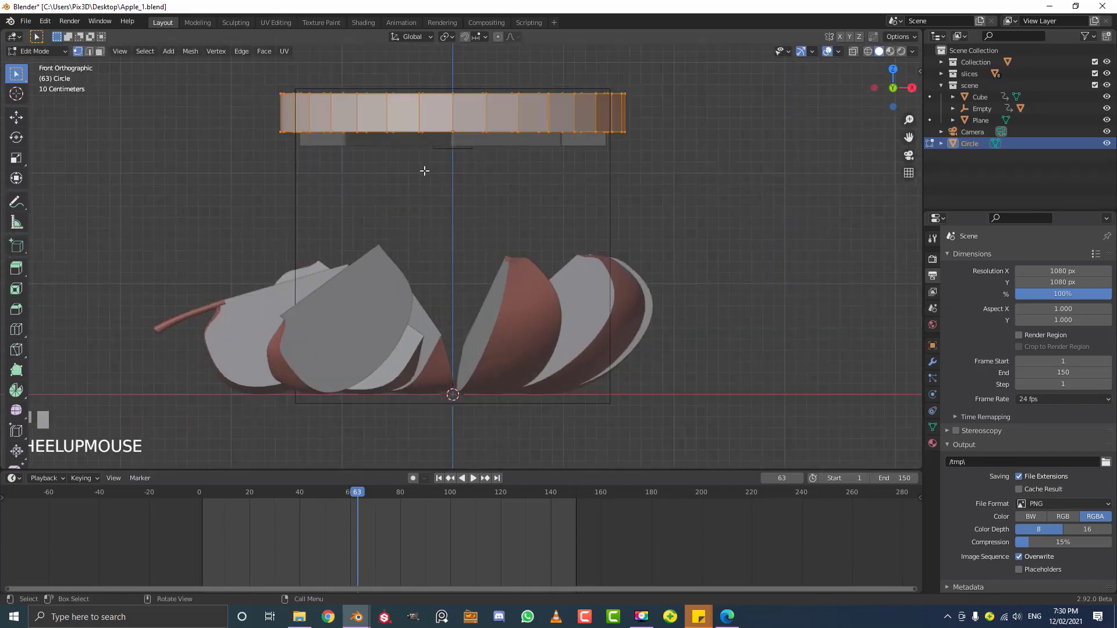
key(g)
click(436, 182)
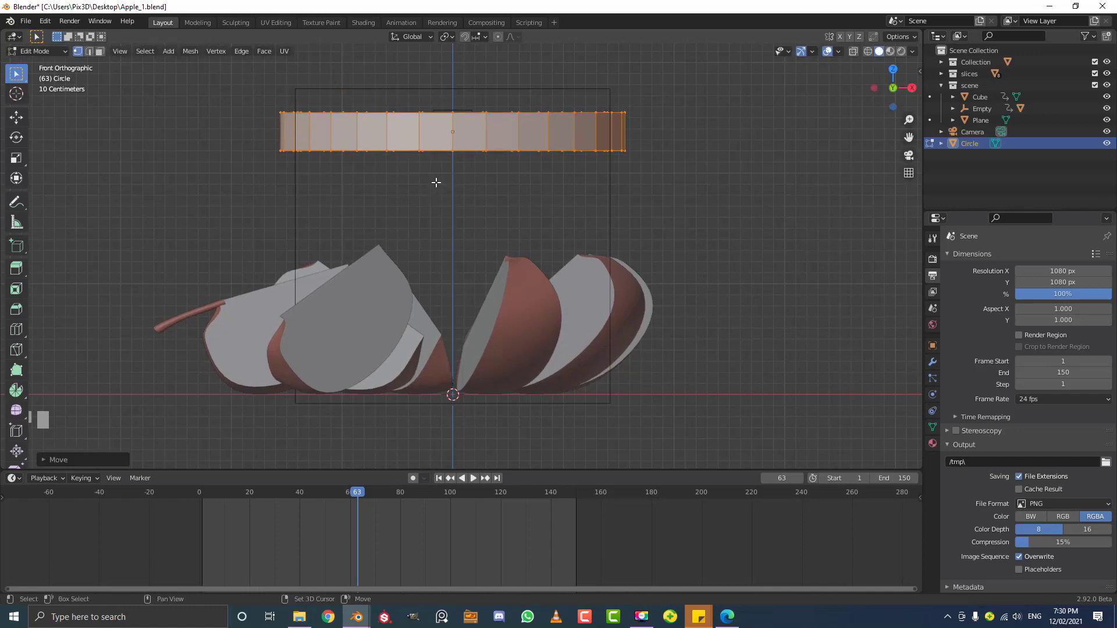
Add a horizontal loop cut around the ring's outer wall near mid-height
middle_drag(437, 182, 481, 249)
scroll(468, 230, down, 1)
scroll(468, 229, up, 1)
key(ctrl+r)
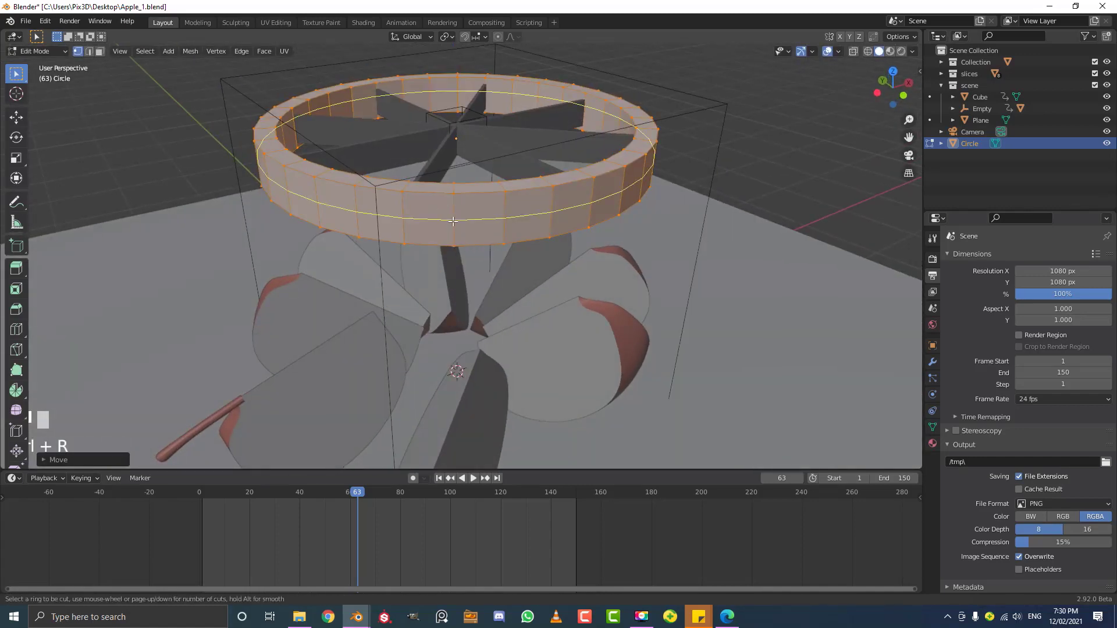
click(453, 221)
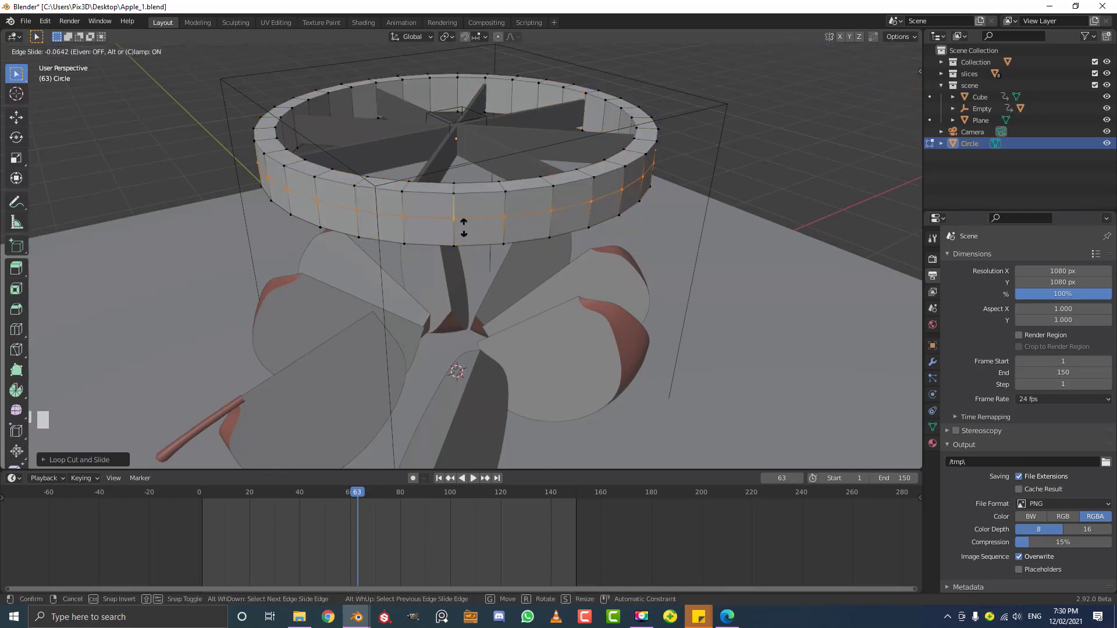
click(469, 221)
Select the upper band of faces around the ring's outer wall and extrude it outward about 0.13 m along its normals
click(102, 53)
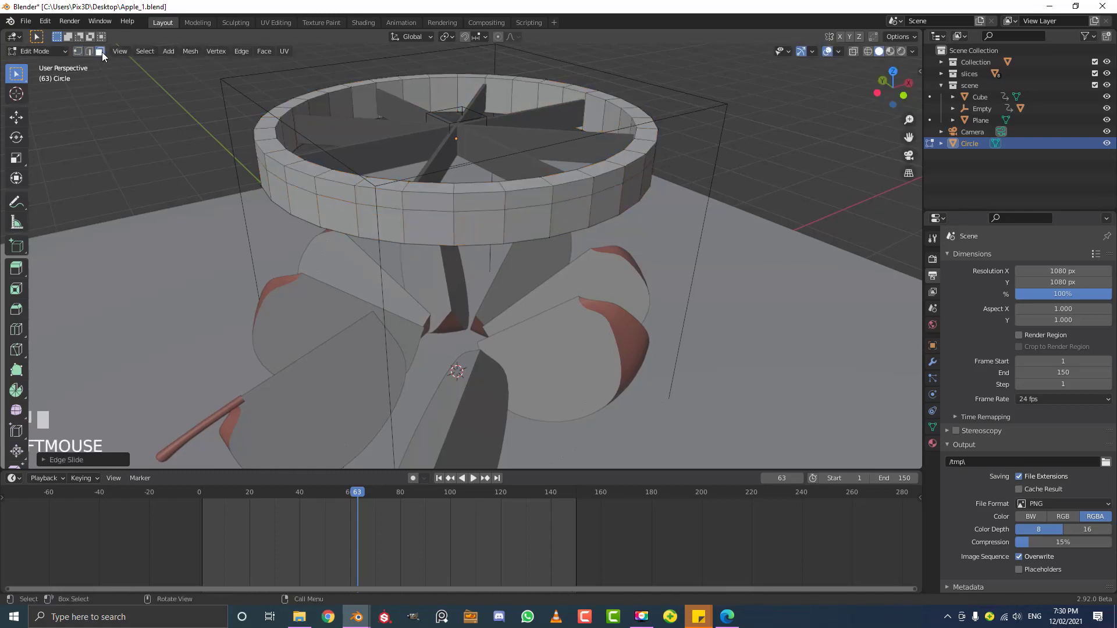
alt+shift+click(315, 184)
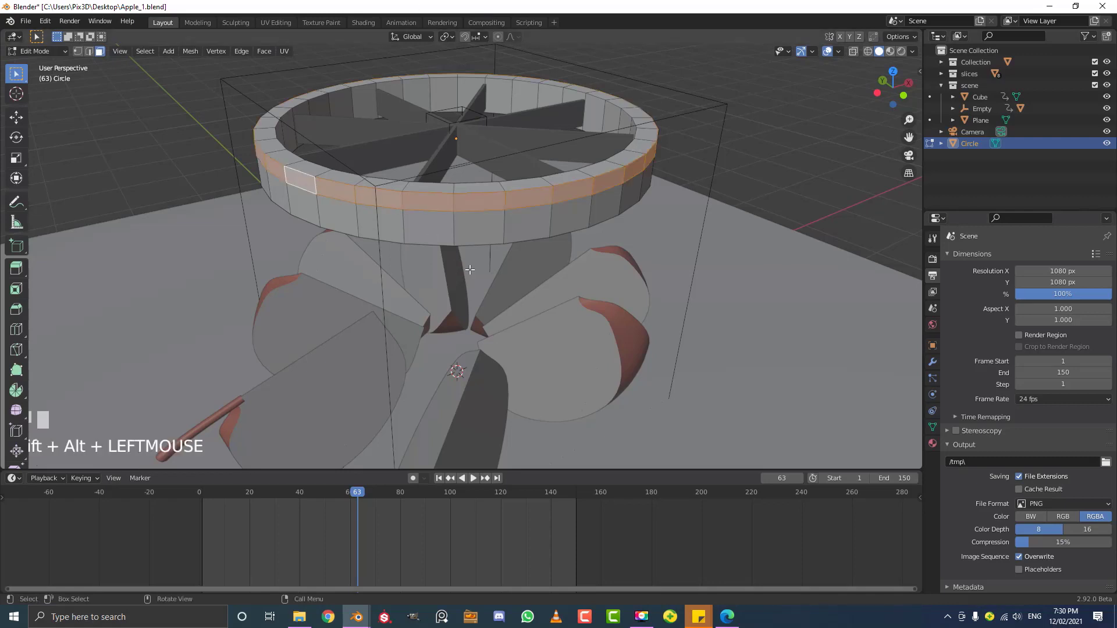
key(e)
click(569, 221)
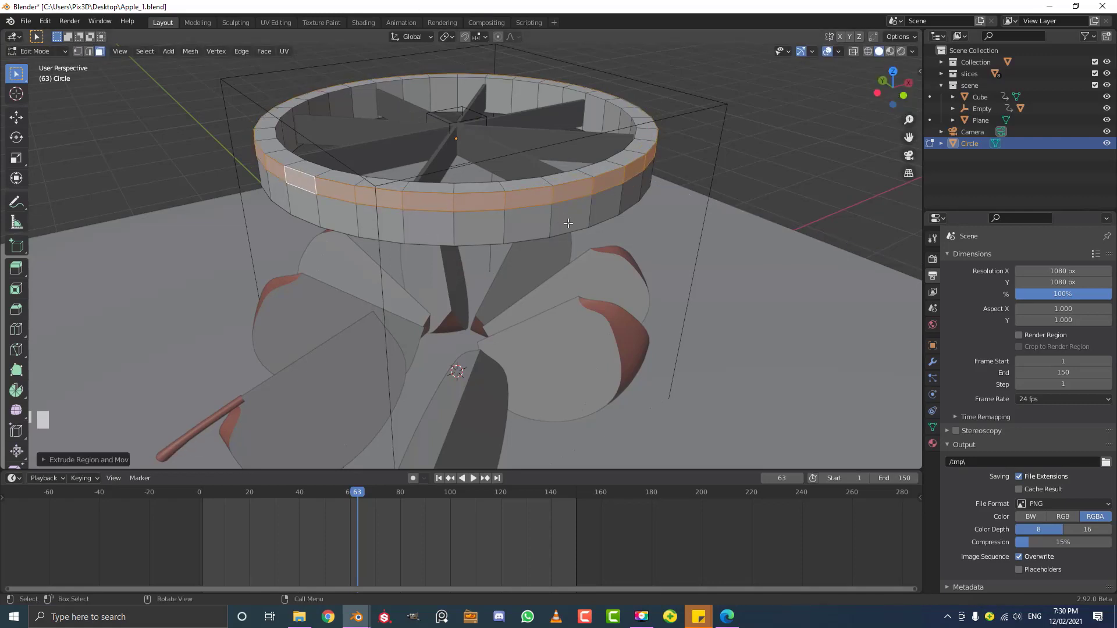
key(alt+s)
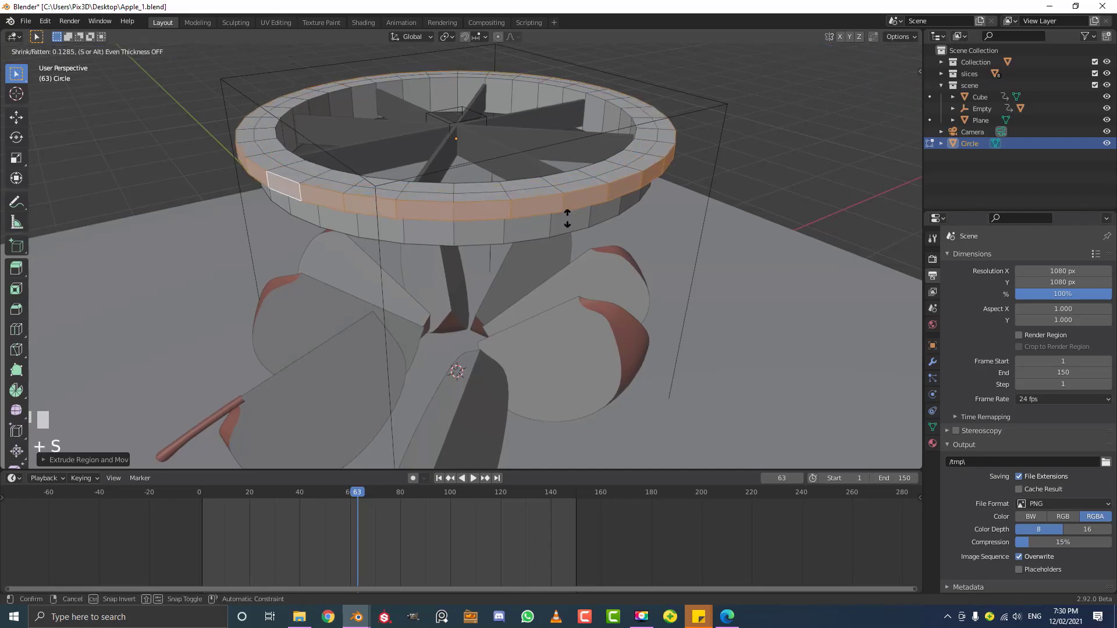
shift+click(567, 216)
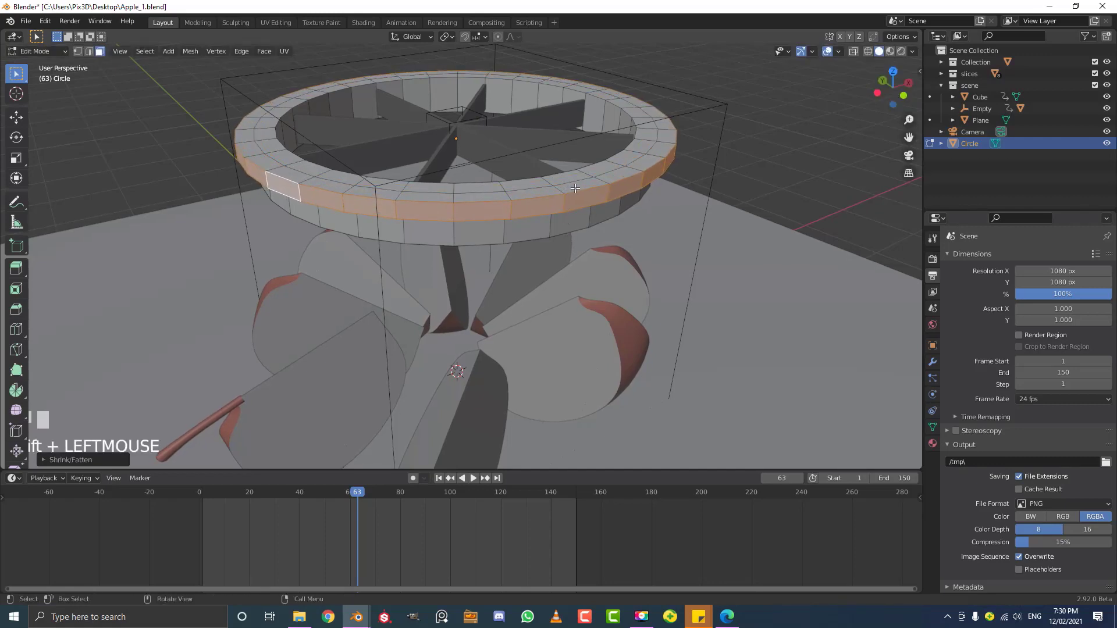
Select the ring's corner edge loops and bevel them about 0.03 m wide with 3 segments
click(90, 51)
key(alt+a)
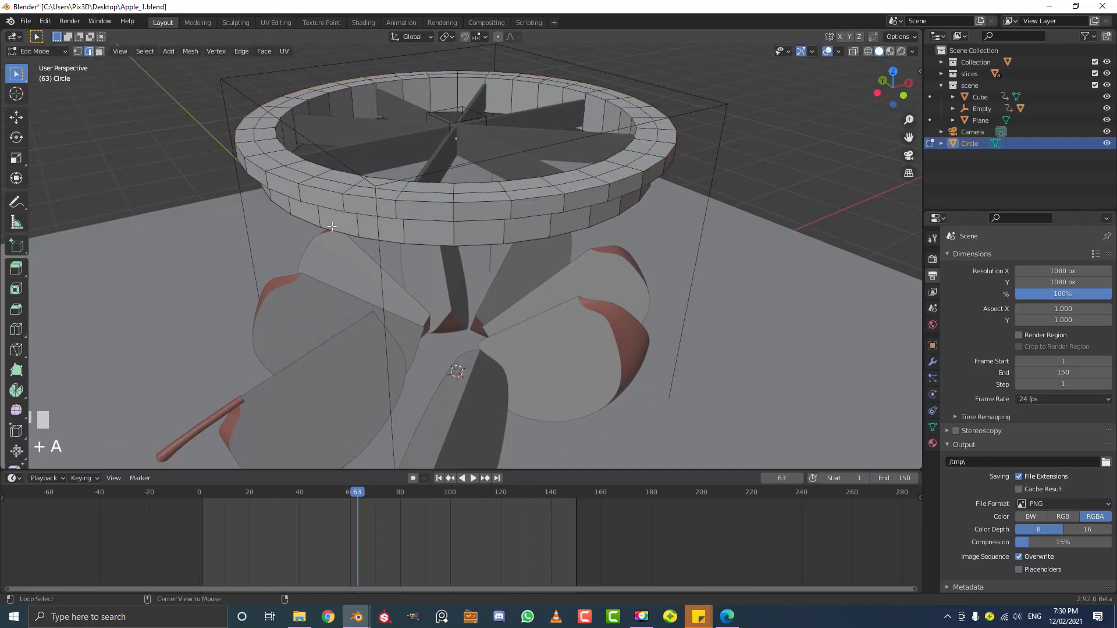
scroll(326, 213, up, 2)
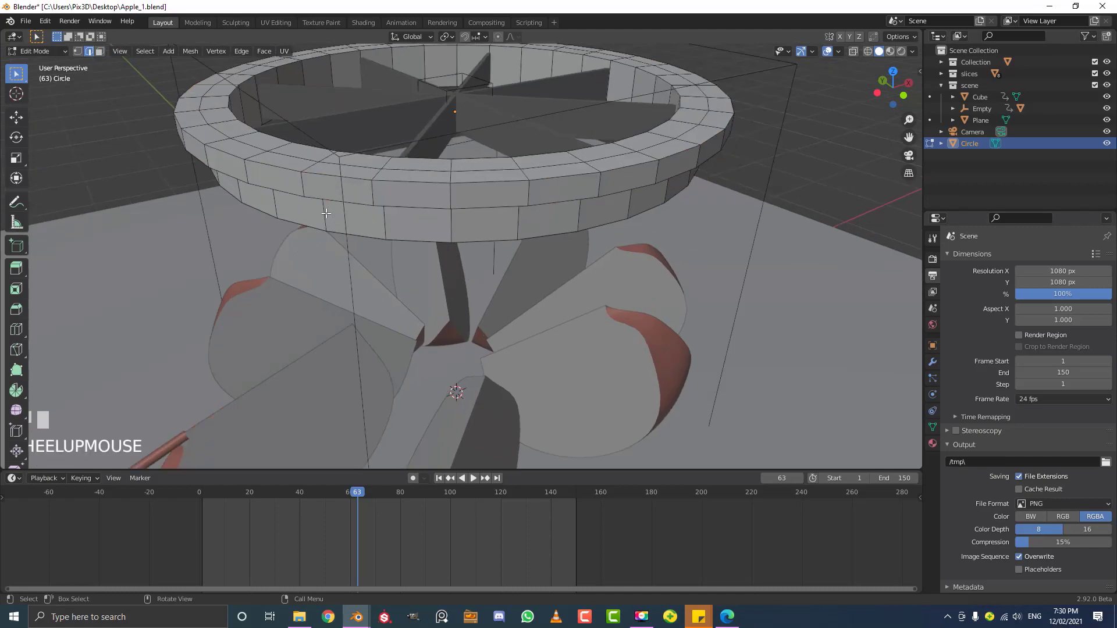
alt+shift+click(265, 185)
middle_drag(273, 168, 324, 131)
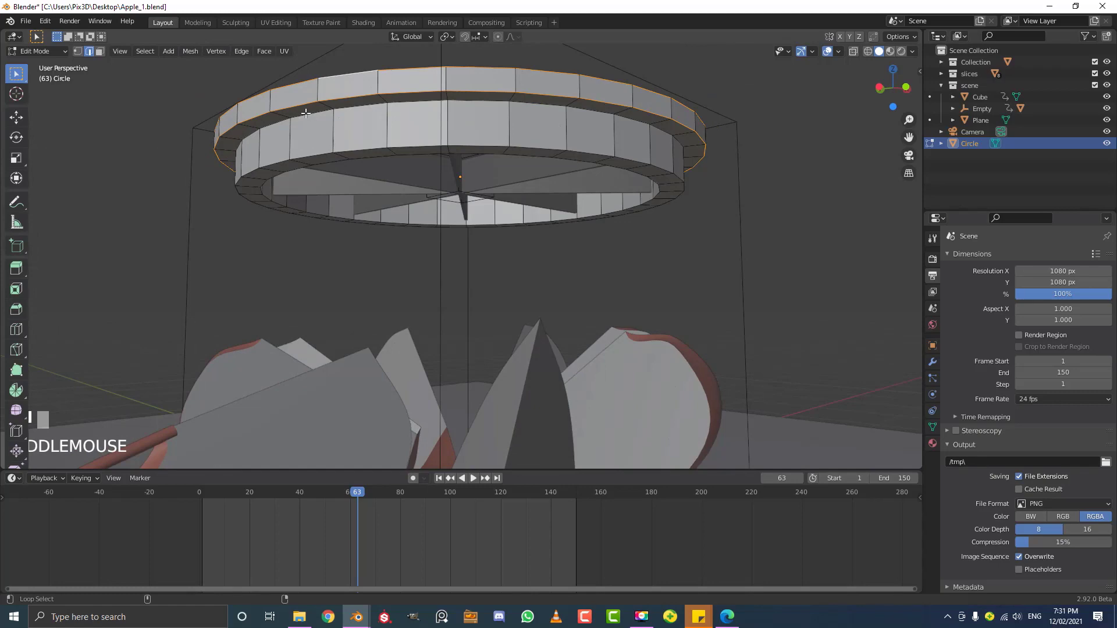
alt+shift+click(305, 113)
middle_drag(317, 163, 614, 327)
scroll(614, 327, up, 2)
key(ctrl+b)
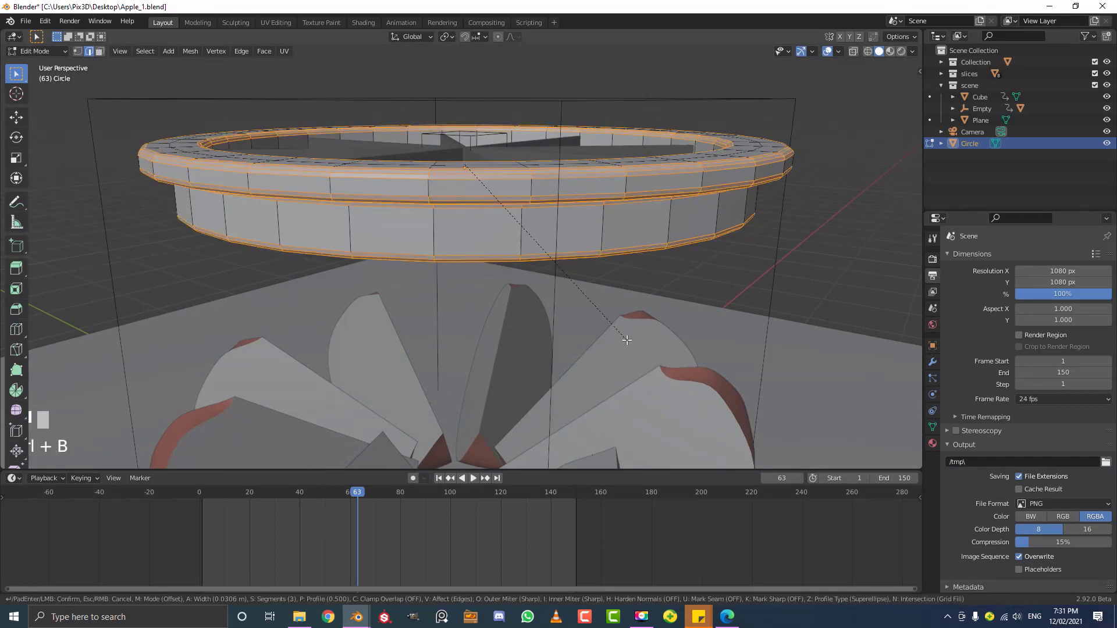
click(627, 339)
Leave mesh editing, shade the ring smooth and add a Subdivision modifier to it
scroll(503, 234, down, 2)
key(Tab)
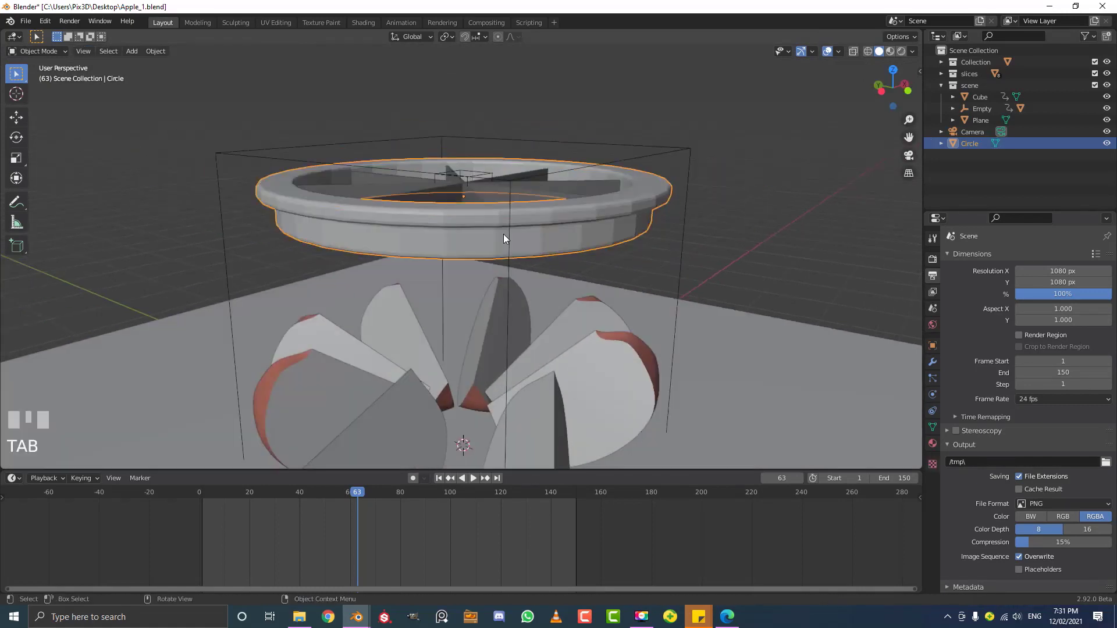
click(162, 50)
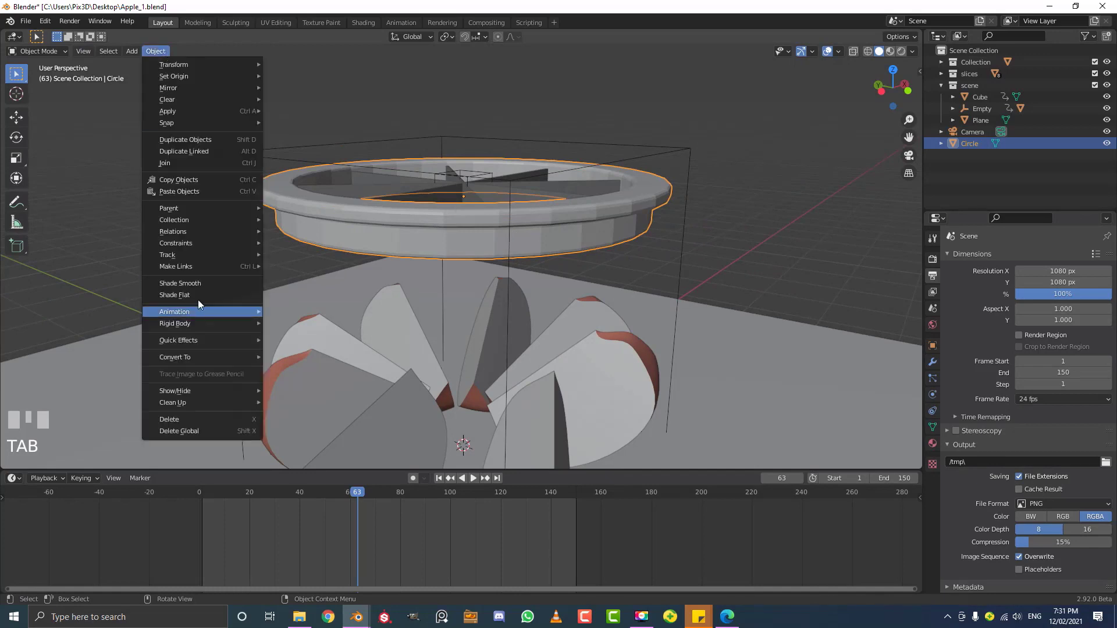
click(197, 284)
click(932, 362)
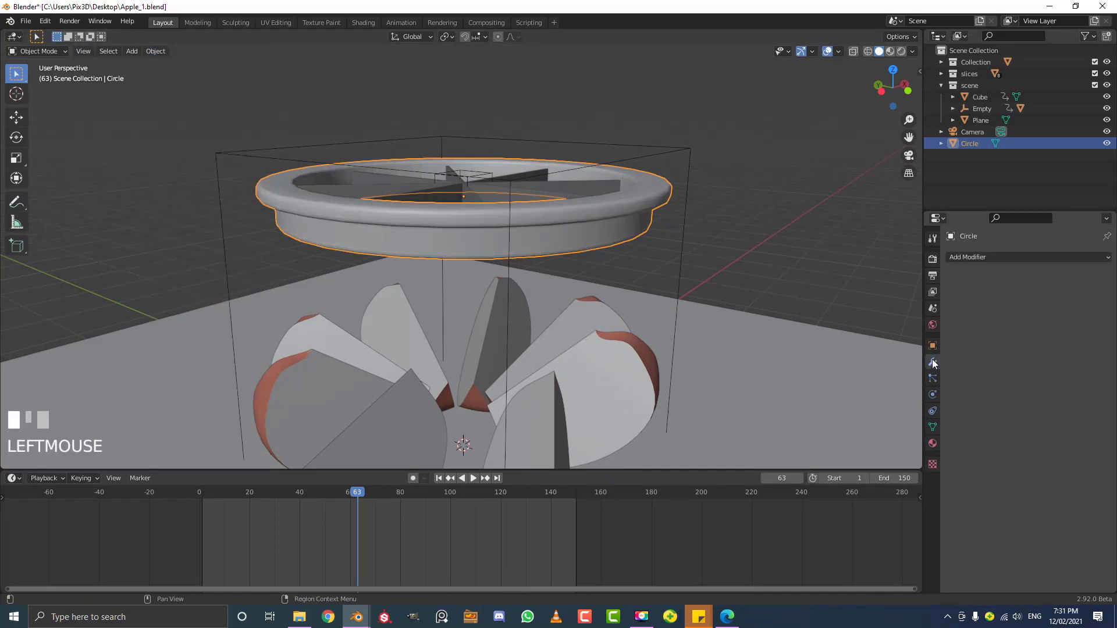
click(971, 257)
click(893, 469)
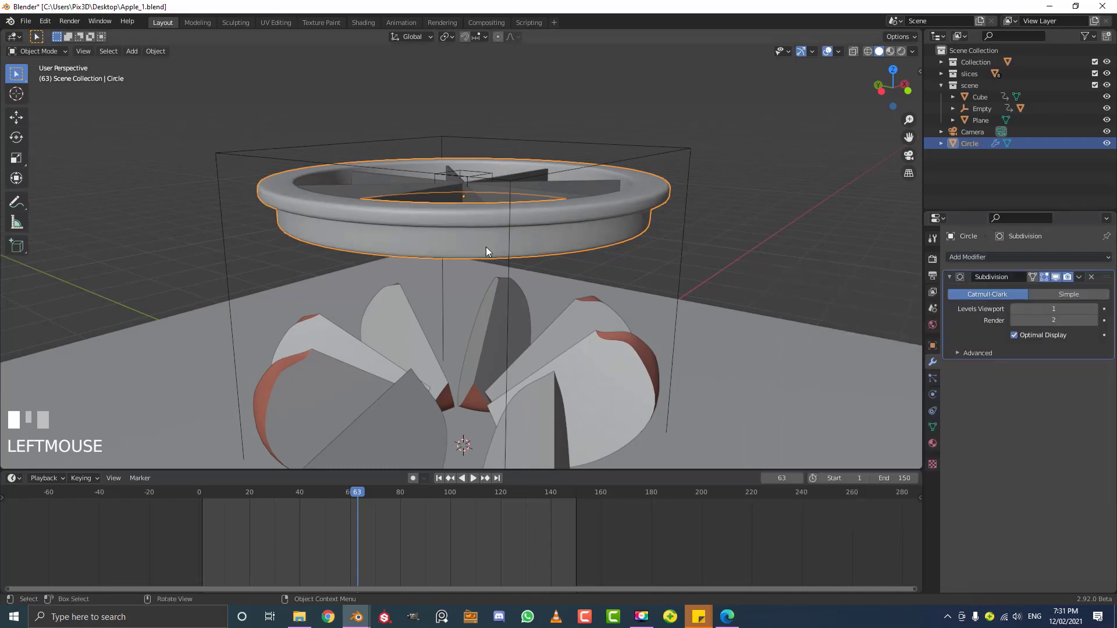
middle_drag(486, 246, 464, 221)
scroll(515, 224, up, 4)
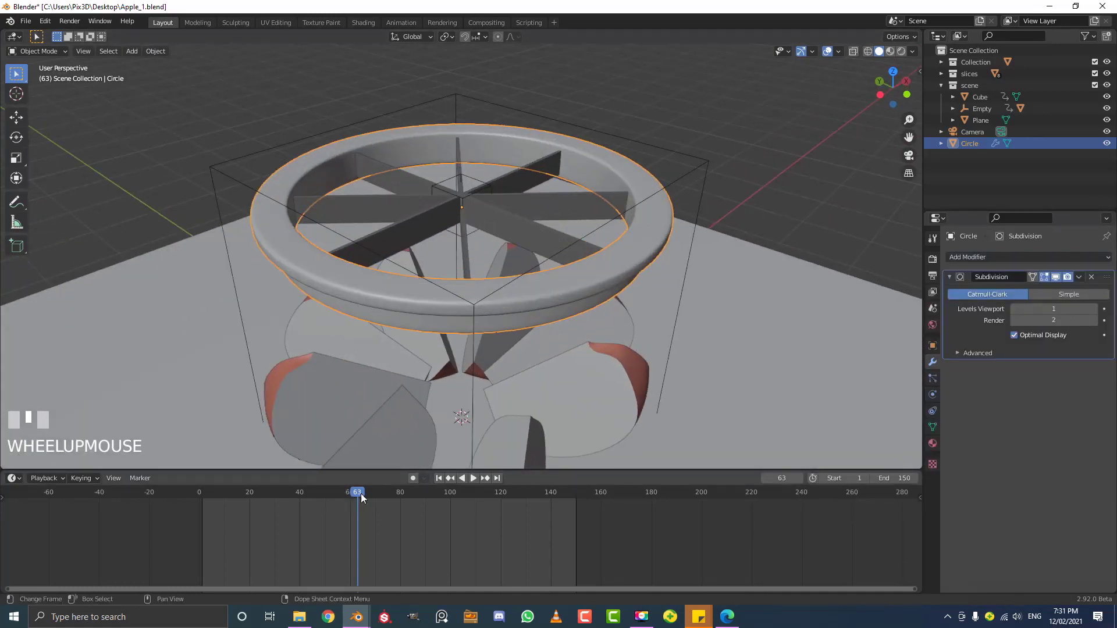
Return to frame 1 and parent the ring to the Empty at the blades' centre, keeping its transform
drag(361, 498, 201, 504)
middle_drag(512, 317, 531, 300)
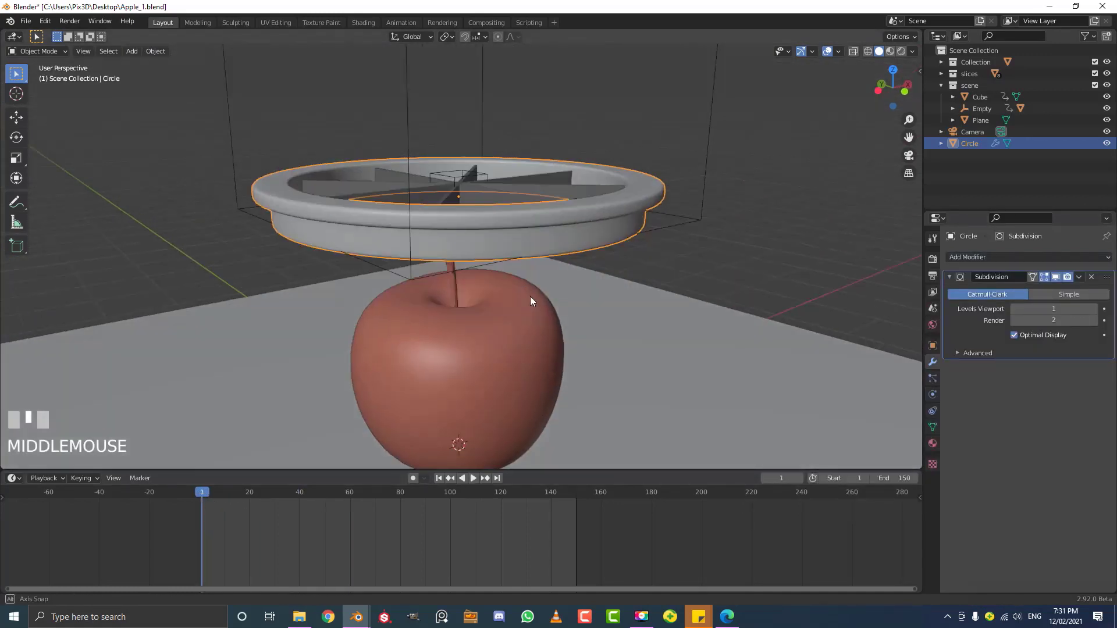
mouse_move(516, 217)
middle_down()
mouse_move(551, 197)
mouse_move(524, 197)
middle_up()
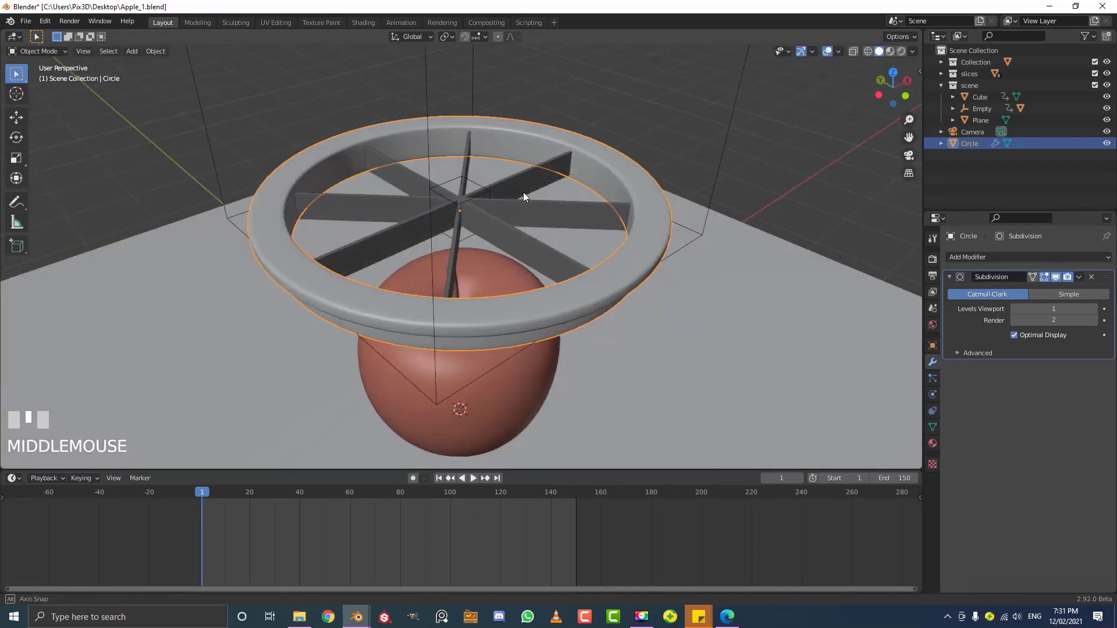
shift+click(454, 184)
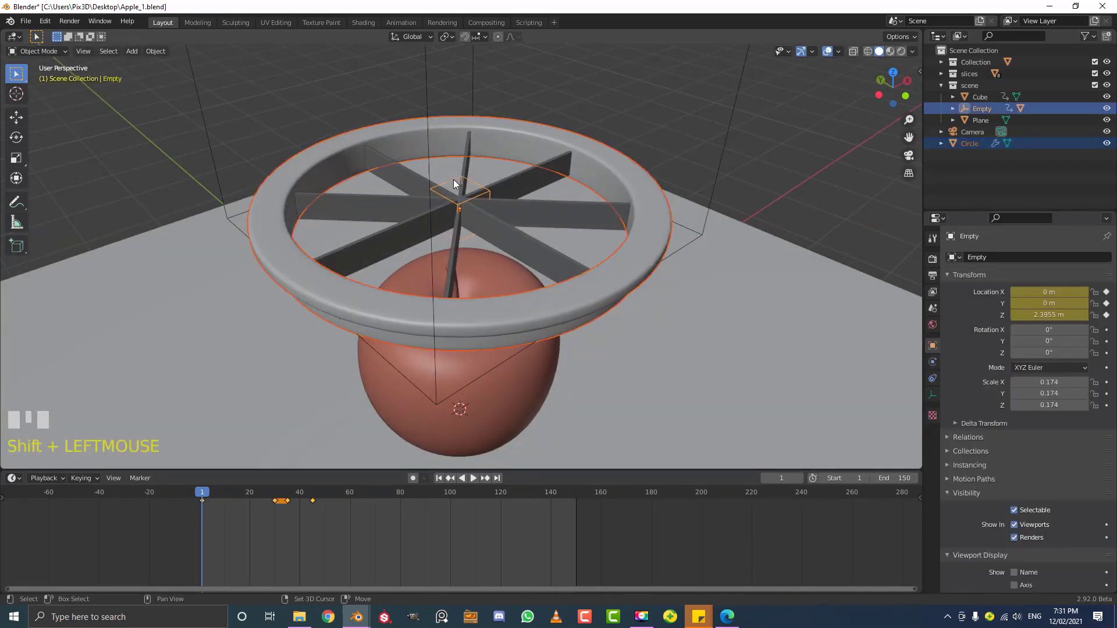
key(ctrl+p)
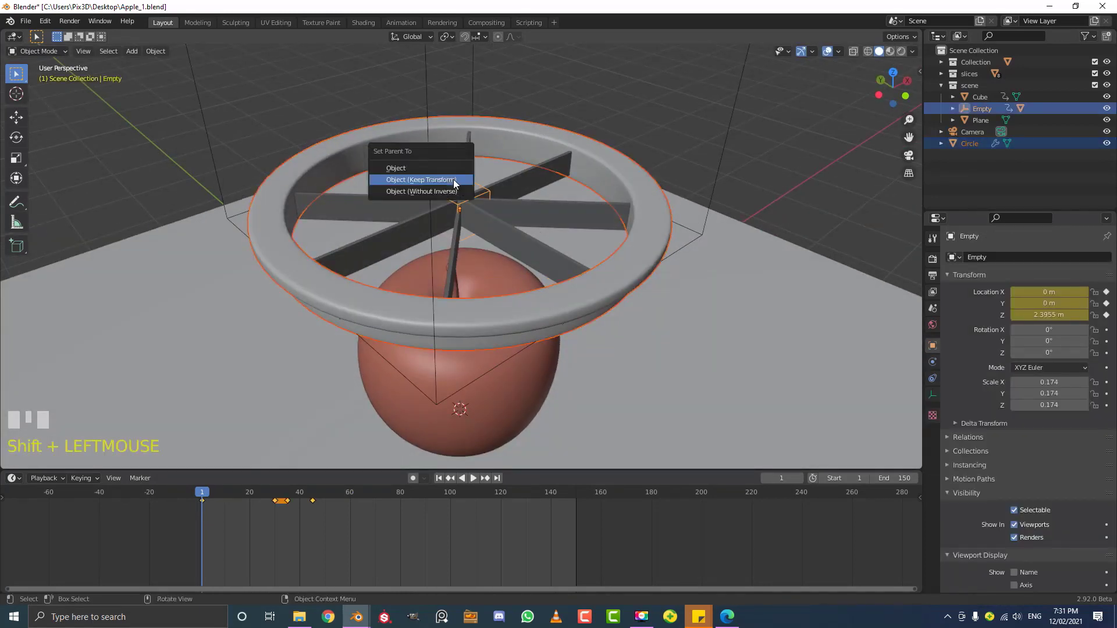
click(420, 178)
Play the animation to check that the ring moves with the blades through the apple
scroll(445, 187, down, 3)
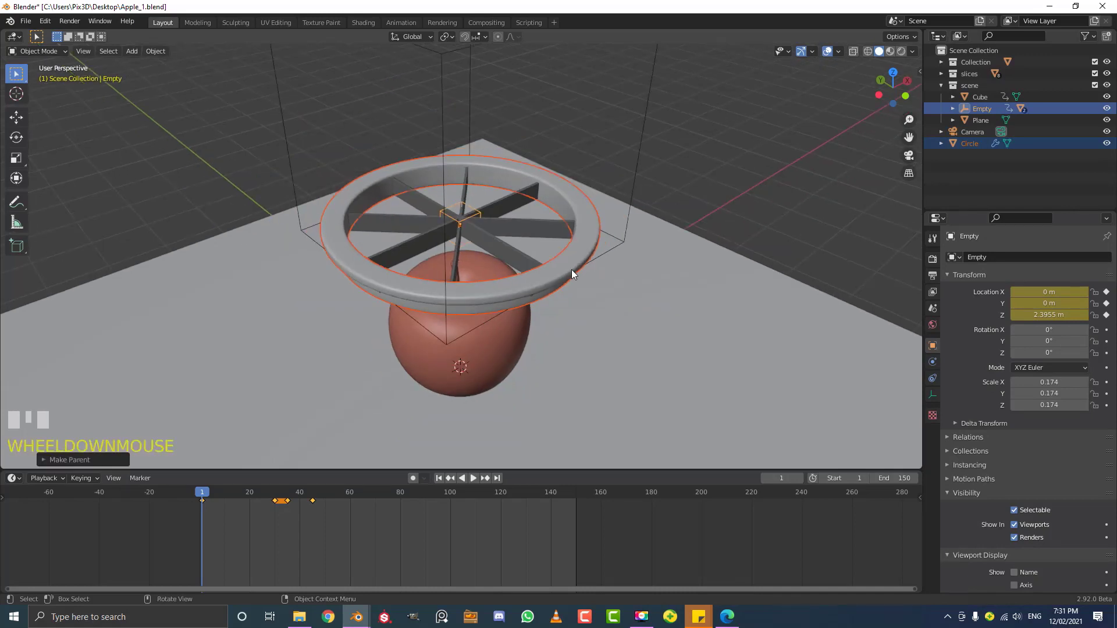
key(space)
middle_drag(621, 298, 616, 285)
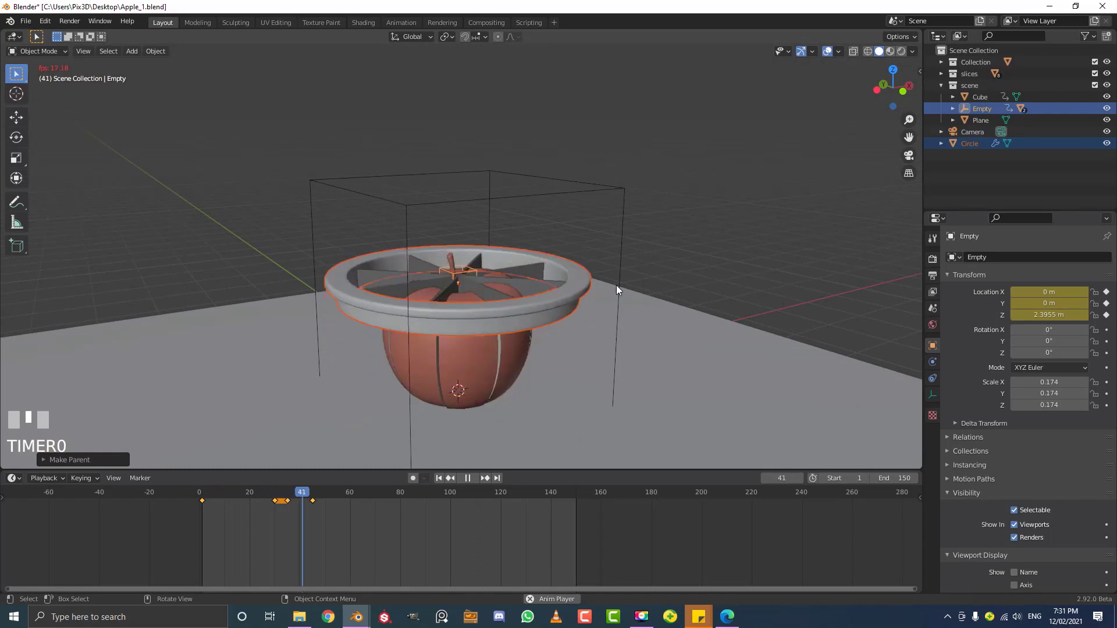
key(space)
Give the ring a new material named "handle" and set its viewport display color to green
click(582, 227)
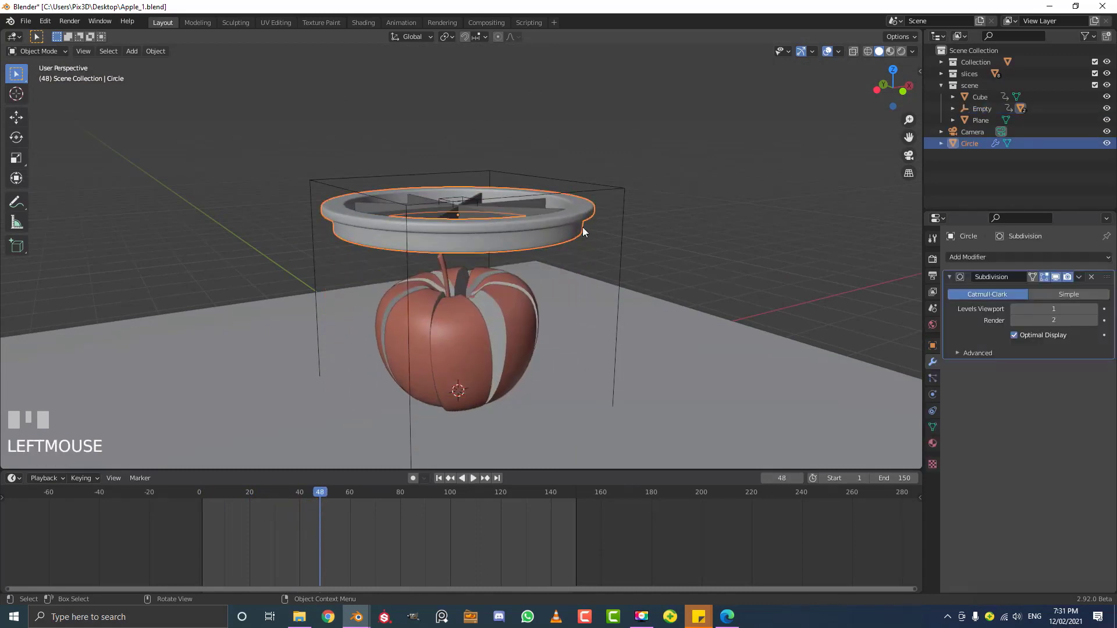
key(g)
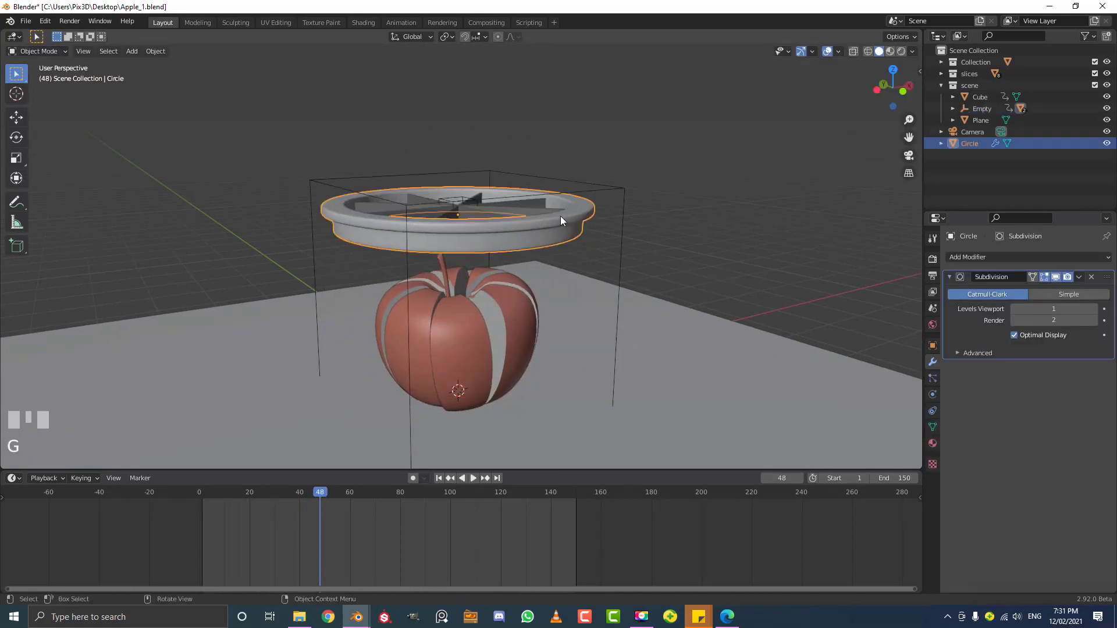
right_click(1001, 461)
click(933, 443)
click(1027, 308)
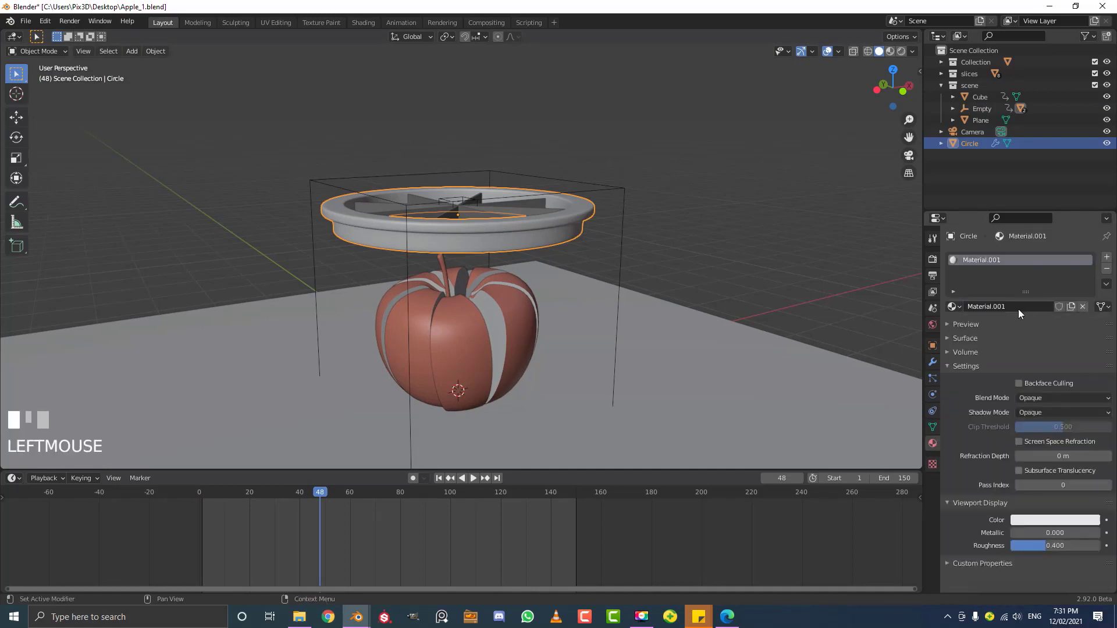
click(1019, 309)
text(handle)
key(Return)
click(1045, 521)
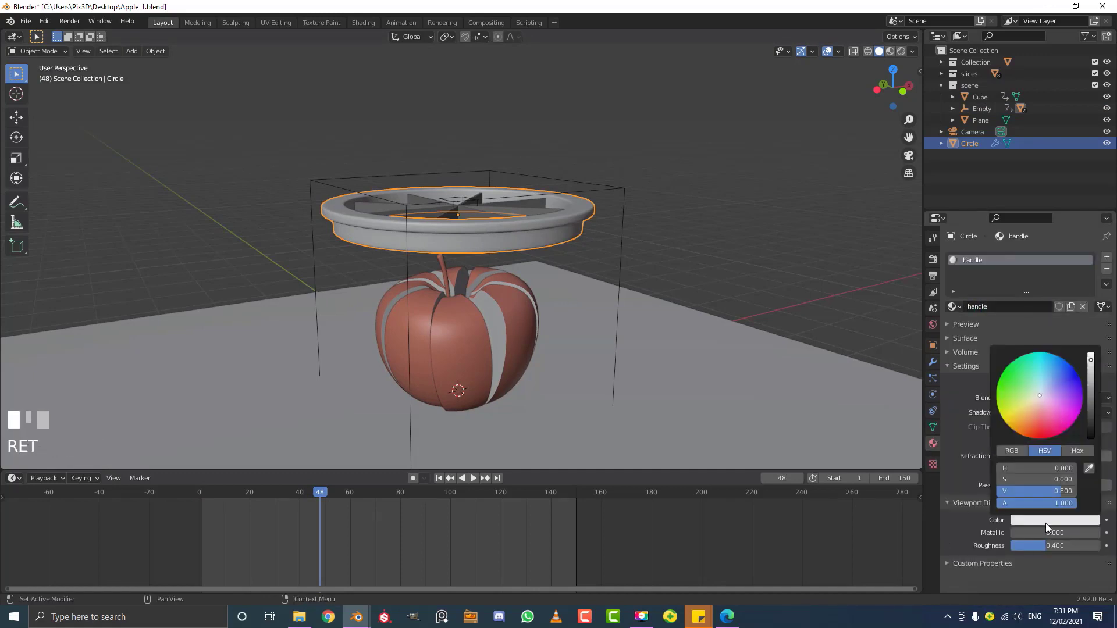
click(1022, 379)
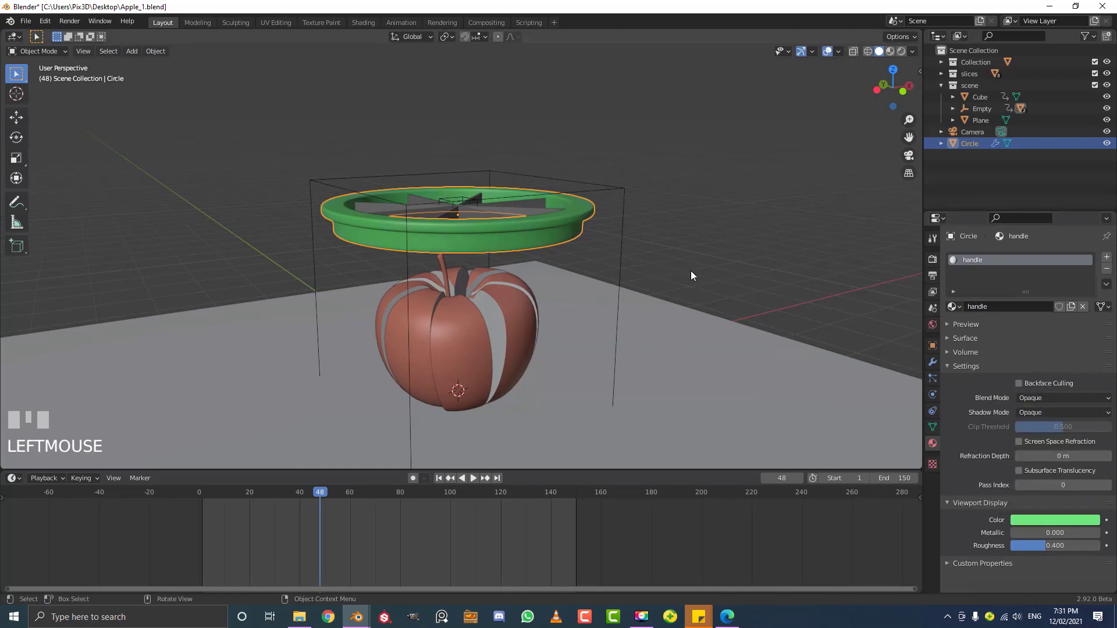
Switch to the camera view with nothing selected and play the slicing animation to check the framing
key(KP_0)
key(alt+a)
scroll(521, 232, up, 2)
scroll(588, 235, up, 3)
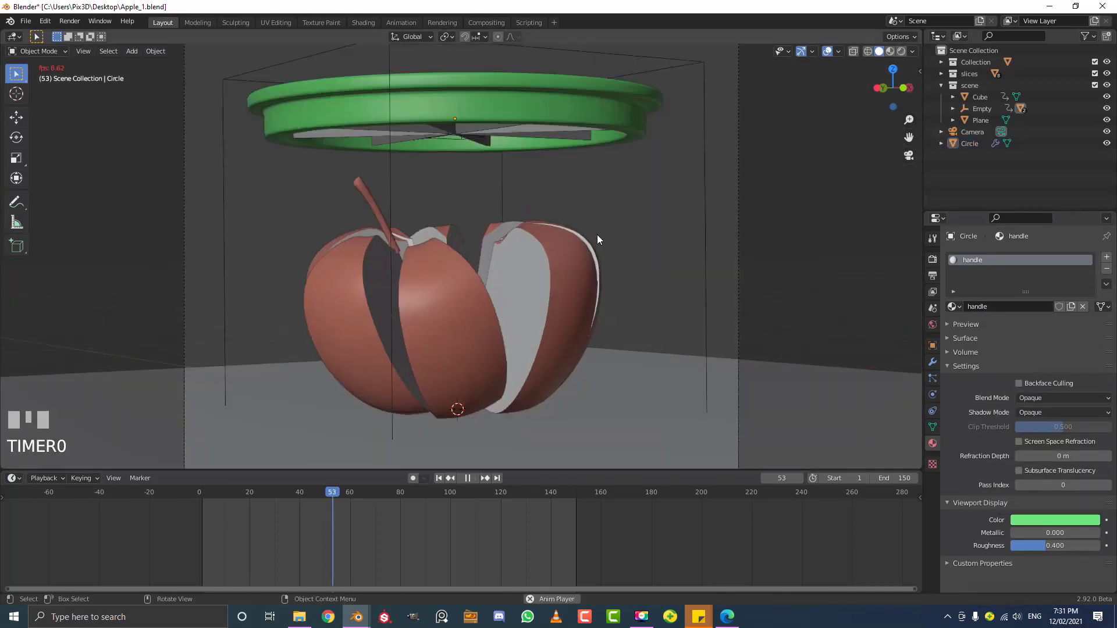
key(space)
Return to frame 1 and save the file
key(shift+Left)
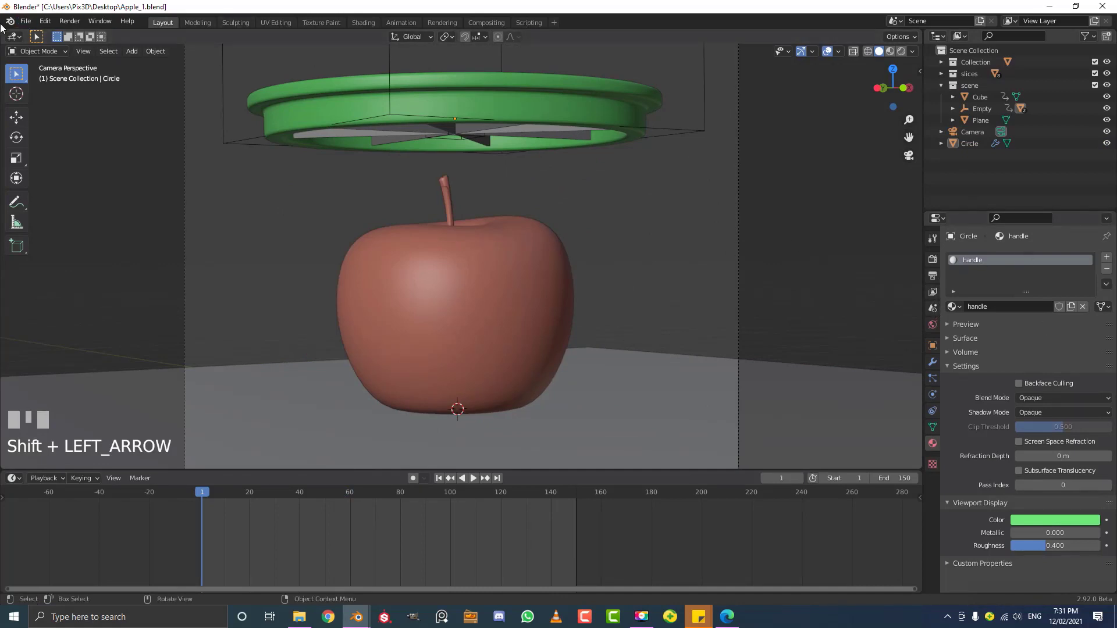
click(26, 22)
click(43, 99)
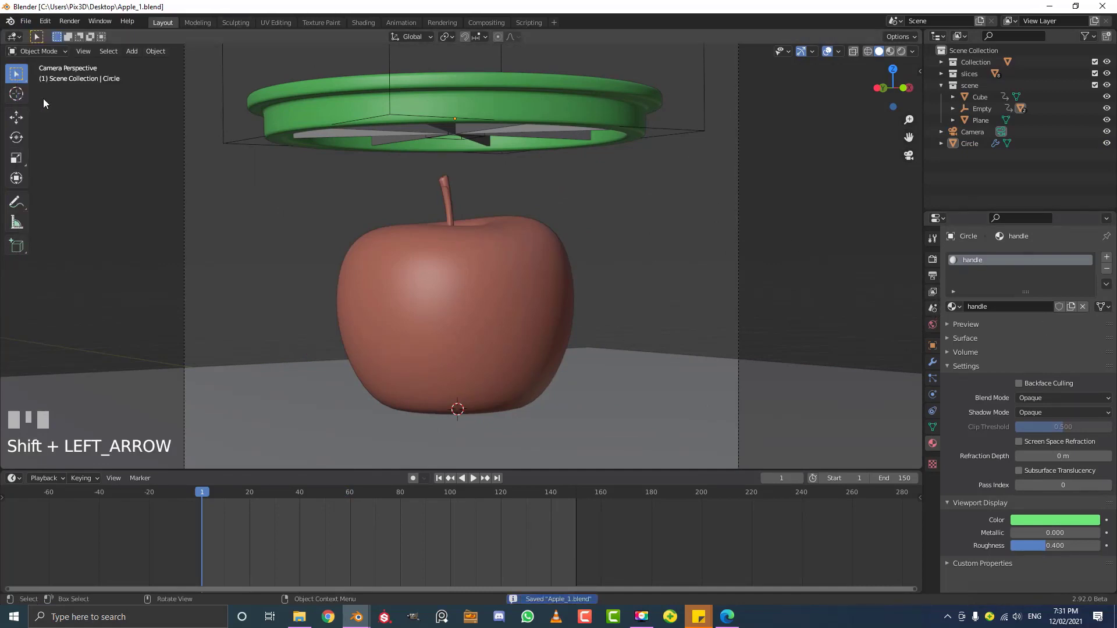
Bake the Rigid Body World simulation cache in the scene settings
click(933, 308)
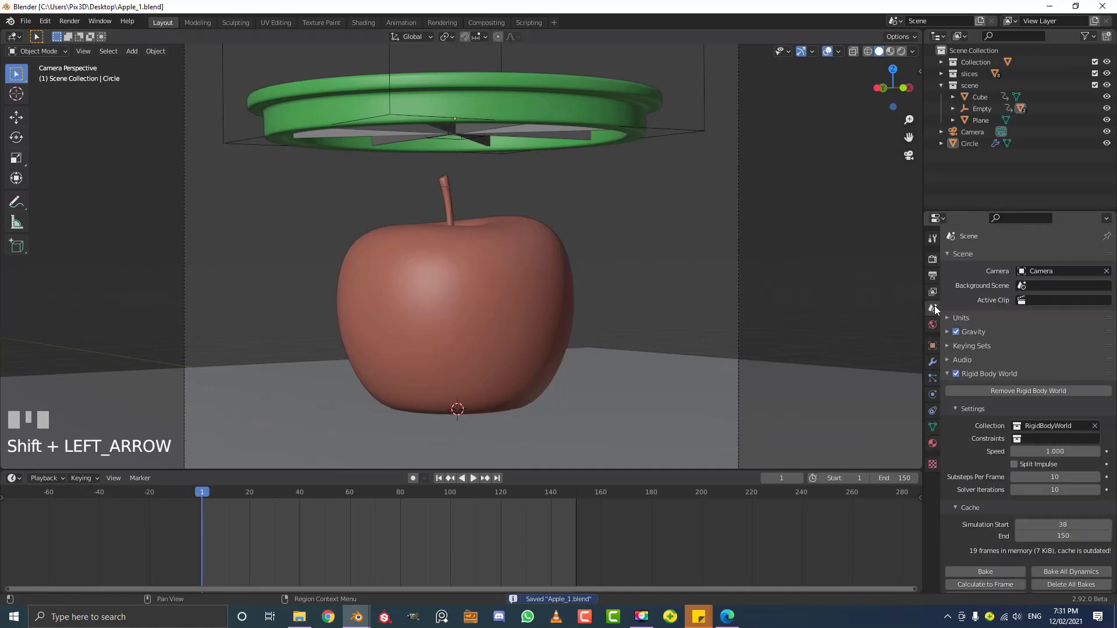
scroll(944, 311, down, 2)
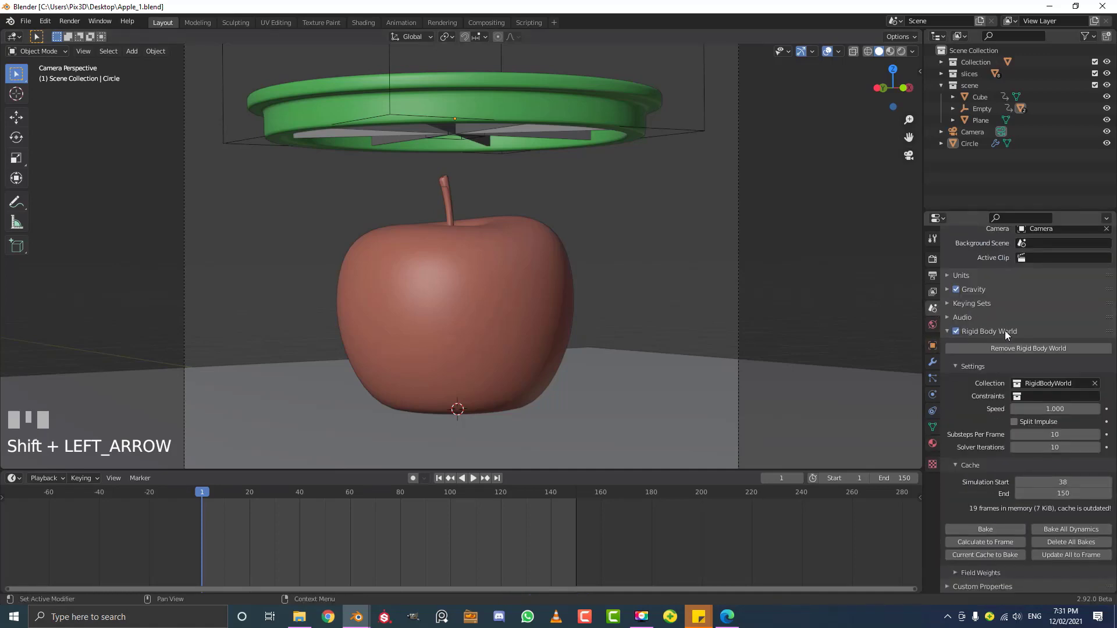
click(988, 530)
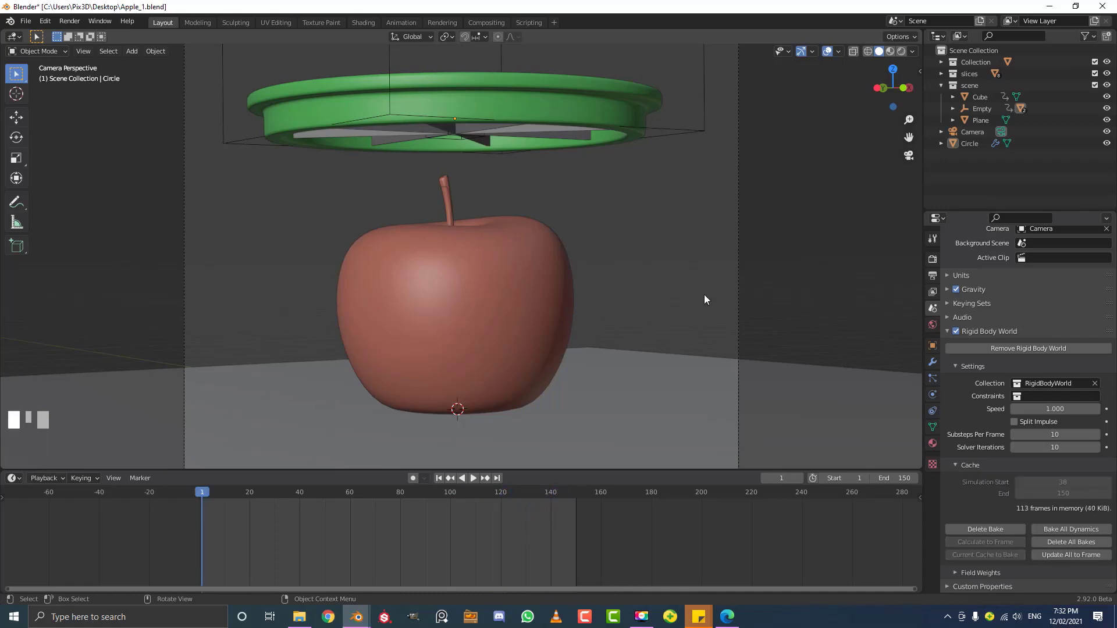
Play the baked animation through the camera to check how the slices fall, then stop it
key(space)
scroll(685, 252, up, 1)
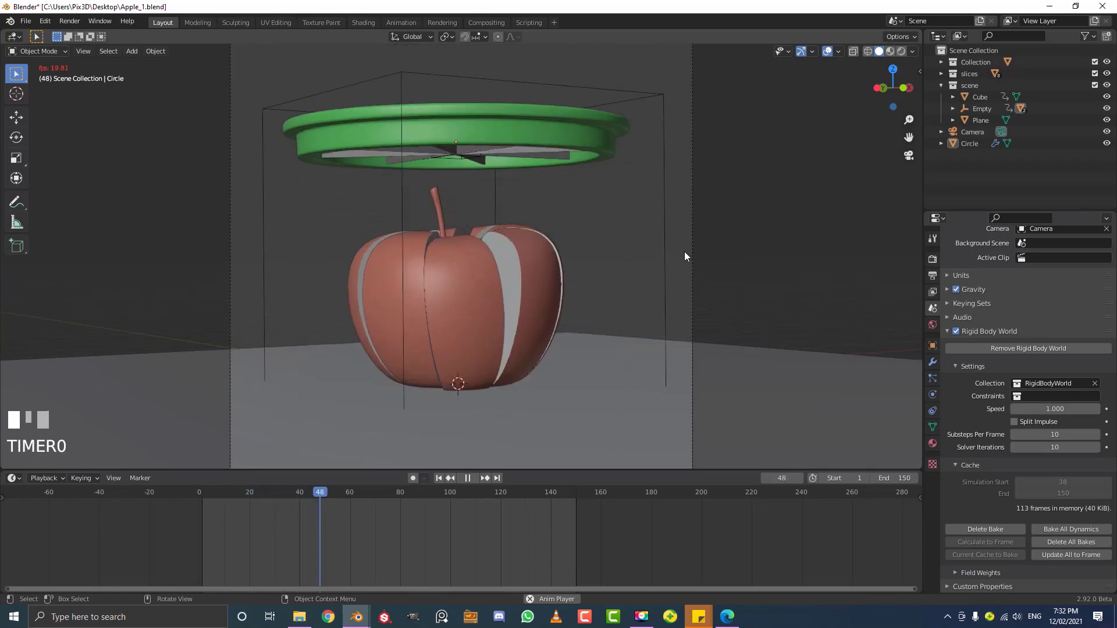
key(space)
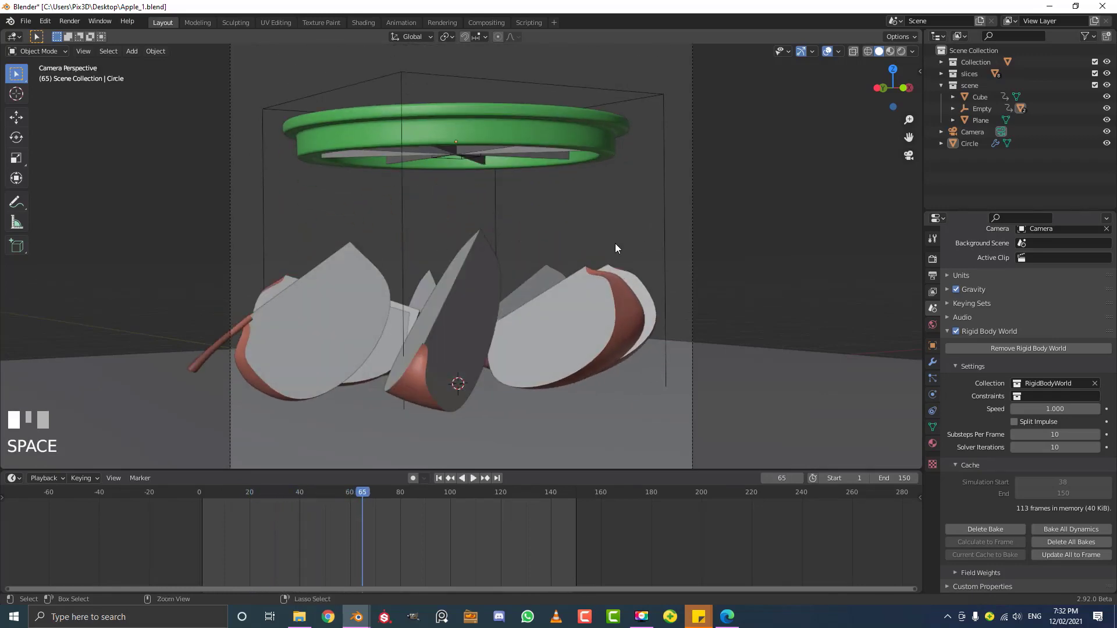
Save the file, then check the slices in Material Preview shading and return to Solid shading
key(ctrl+s)
scroll(616, 246, down, 2)
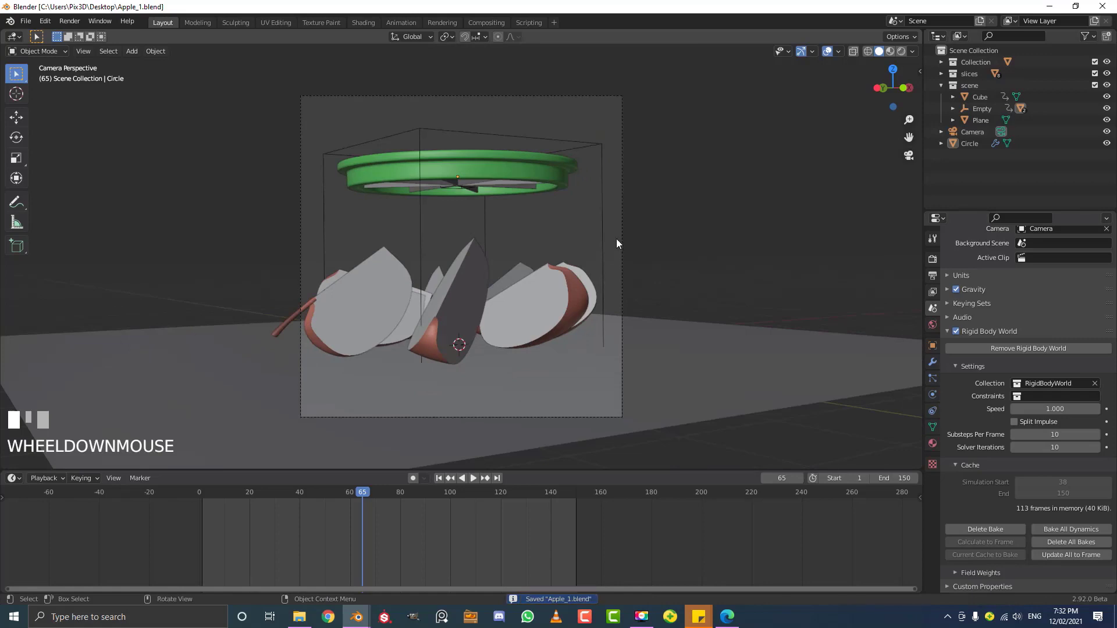
key(z)
click(599, 307)
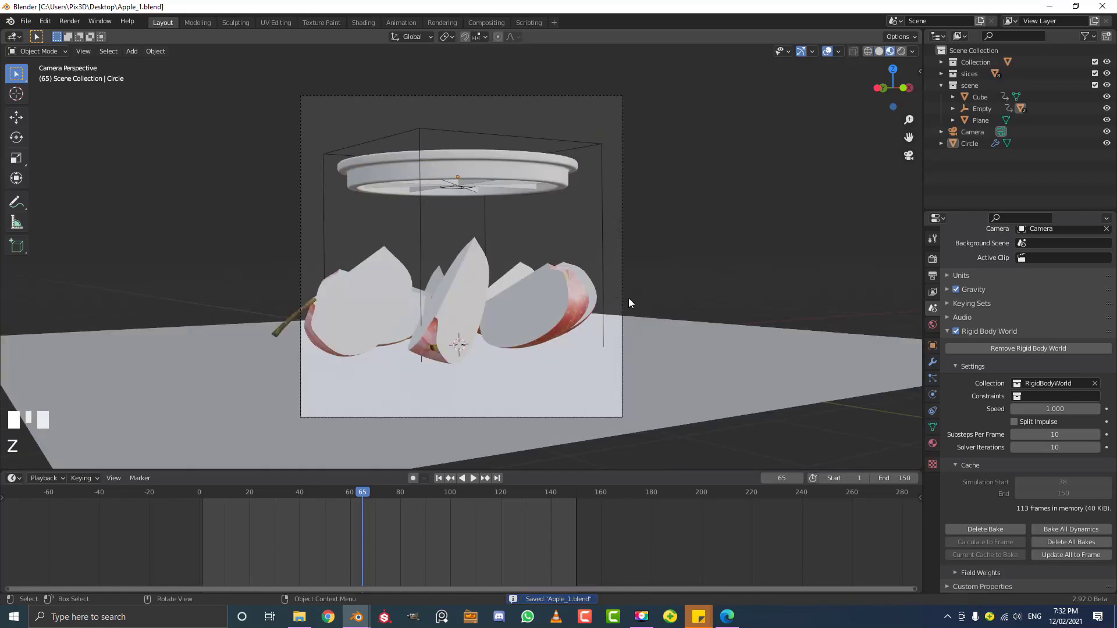
key(z)
click(706, 272)
mouse_move(706, 272)
middle_down()
mouse_move(533, 280)
mouse_move(533, 327)
mouse_move(624, 292)
middle_up()
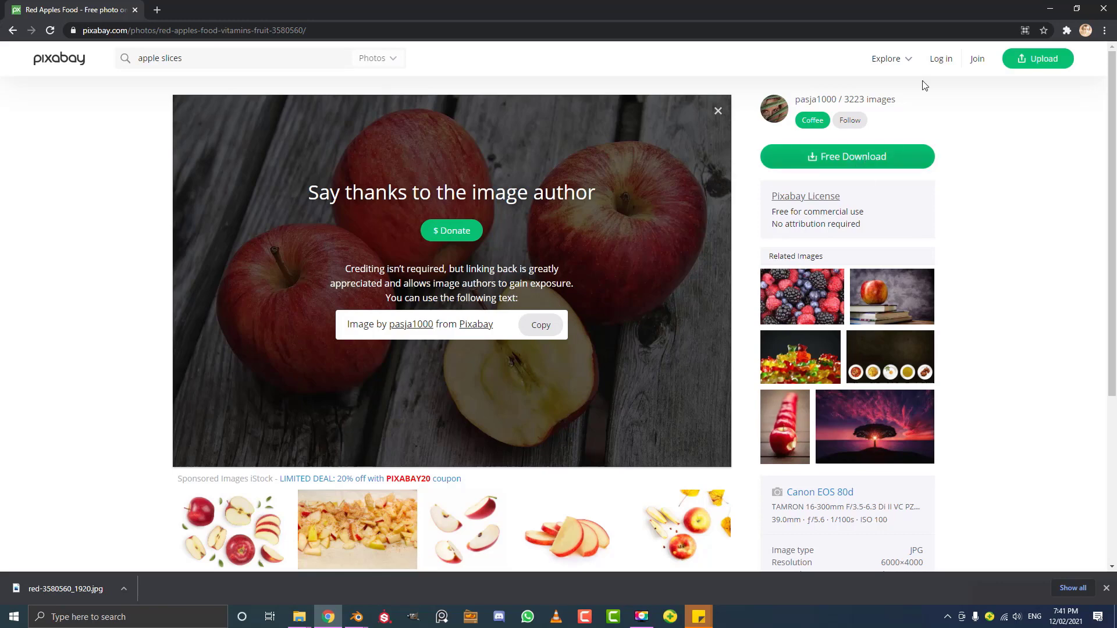
Leave the browser, select the downloaded red-3580560_1920 image on the desktop to show it, and bring Blender back to full size
click(1050, 9)
drag(668, 7, 663, 271)
click(242, 183)
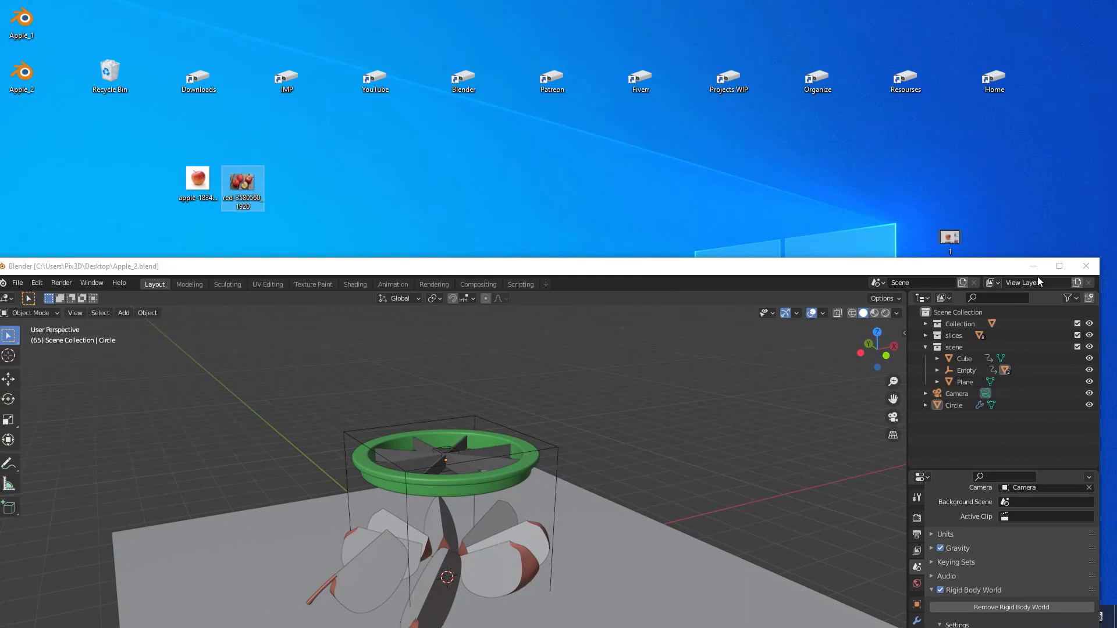
click(1059, 266)
scroll(527, 323, up, 2)
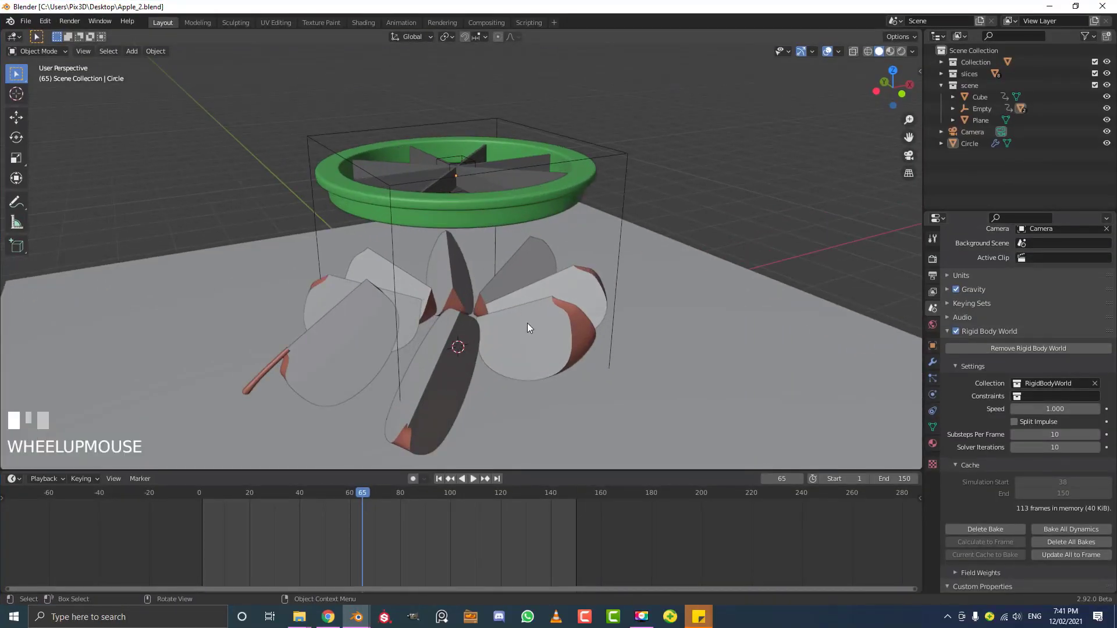
Select the front apple slice, switch to the UV Editing workspace and open its apple inner material
key(KP_1)
scroll(438, 330, up, 2)
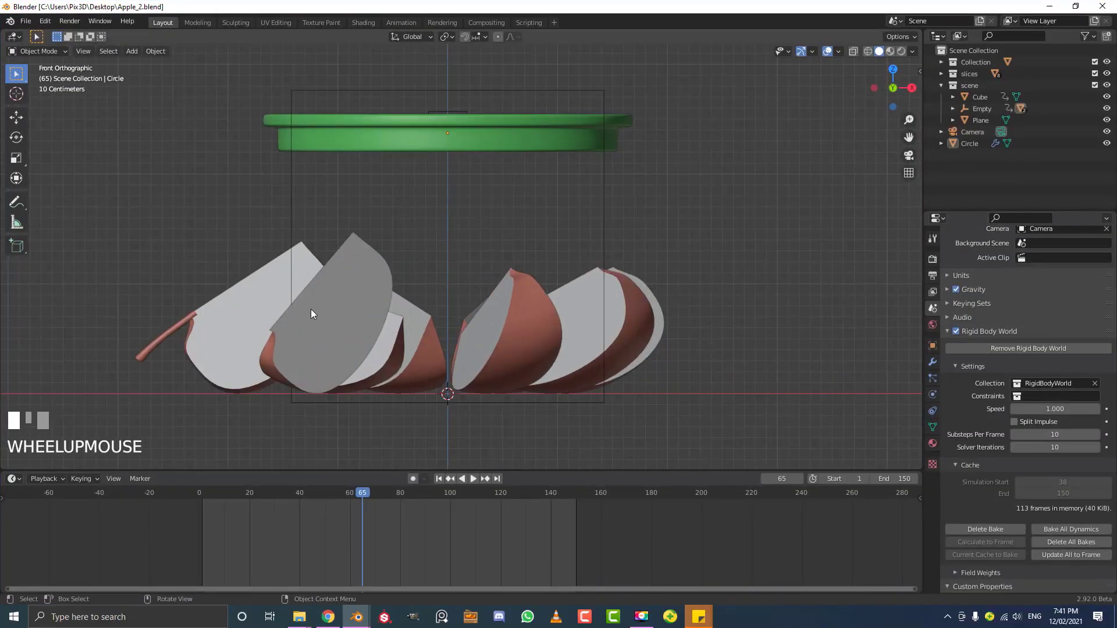
scroll(314, 311, down, 2)
middle_drag(399, 264, 430, 270)
click(426, 271)
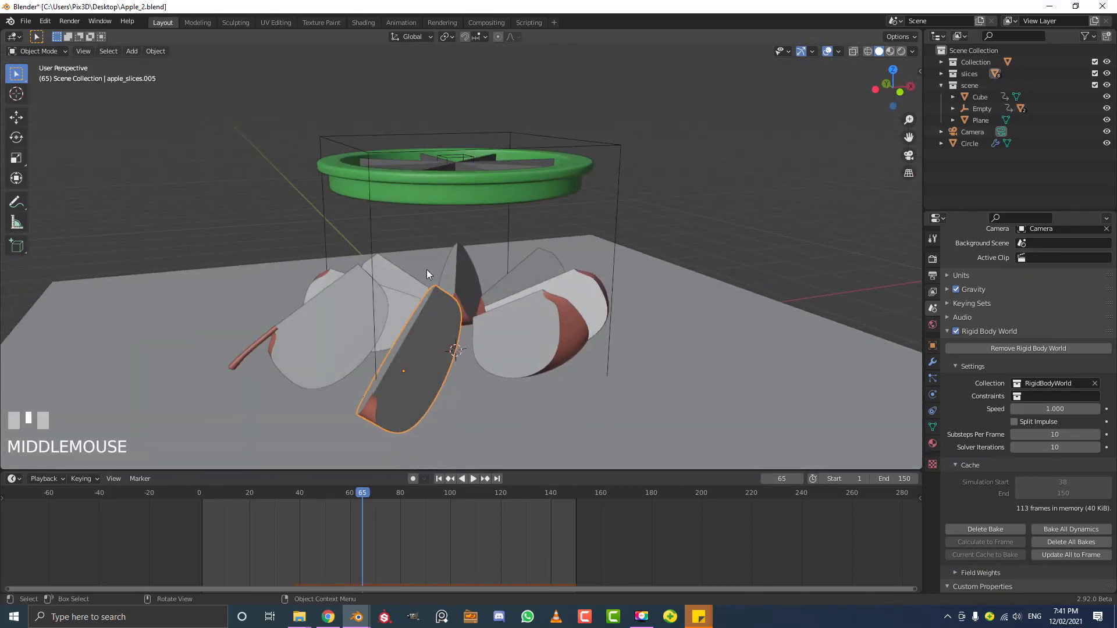
click(281, 21)
scroll(695, 326, down, 3)
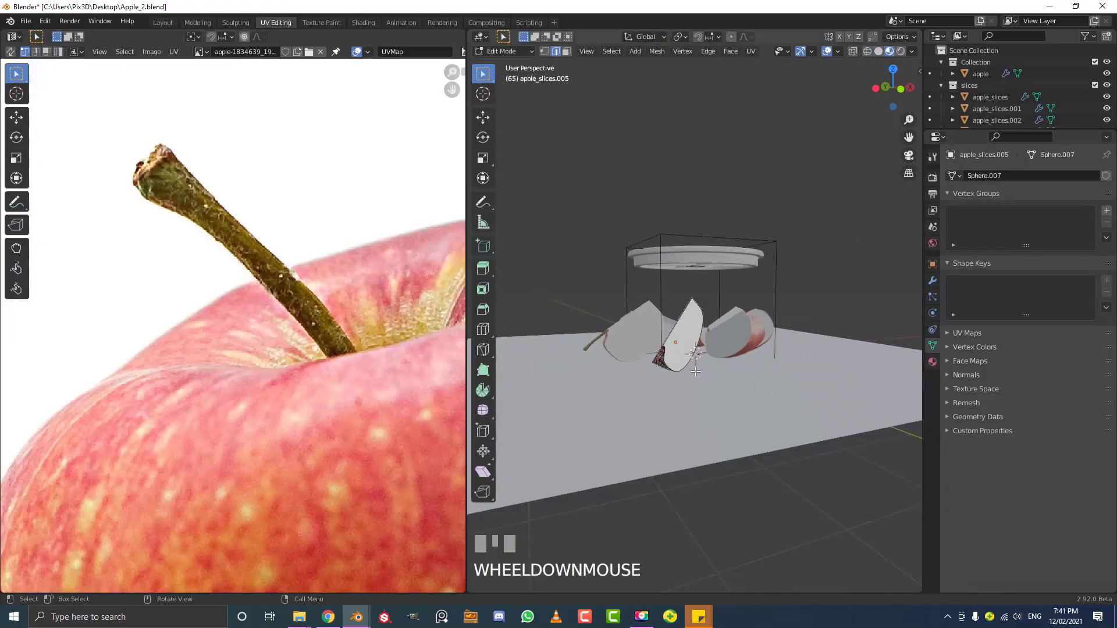
click(932, 361)
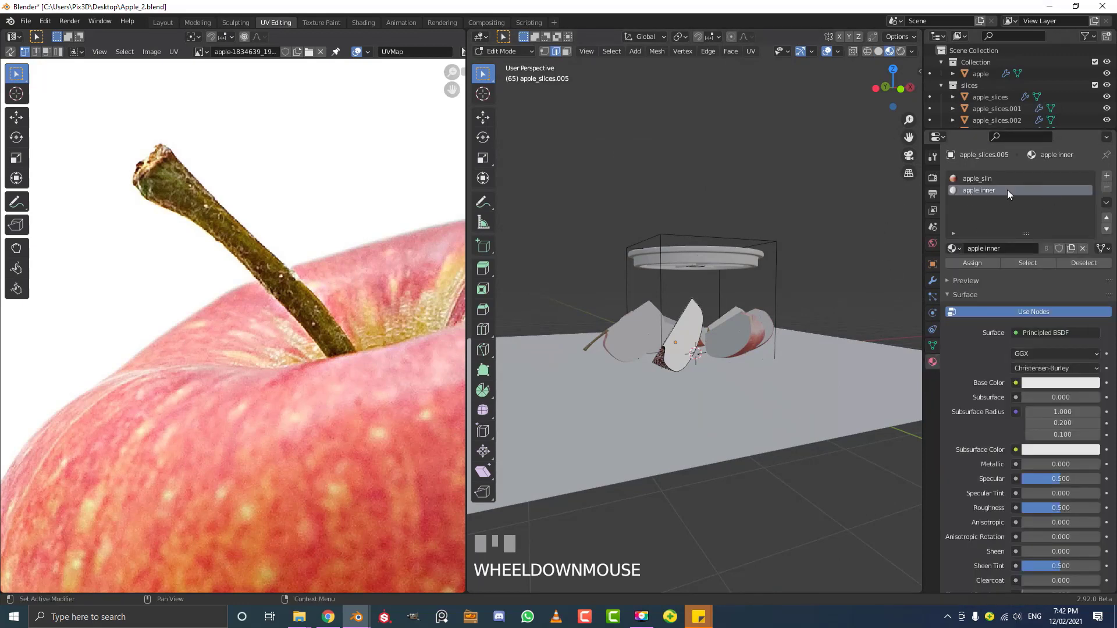
middle_drag(707, 352, 983, 390)
scroll(586, 347, up, 4)
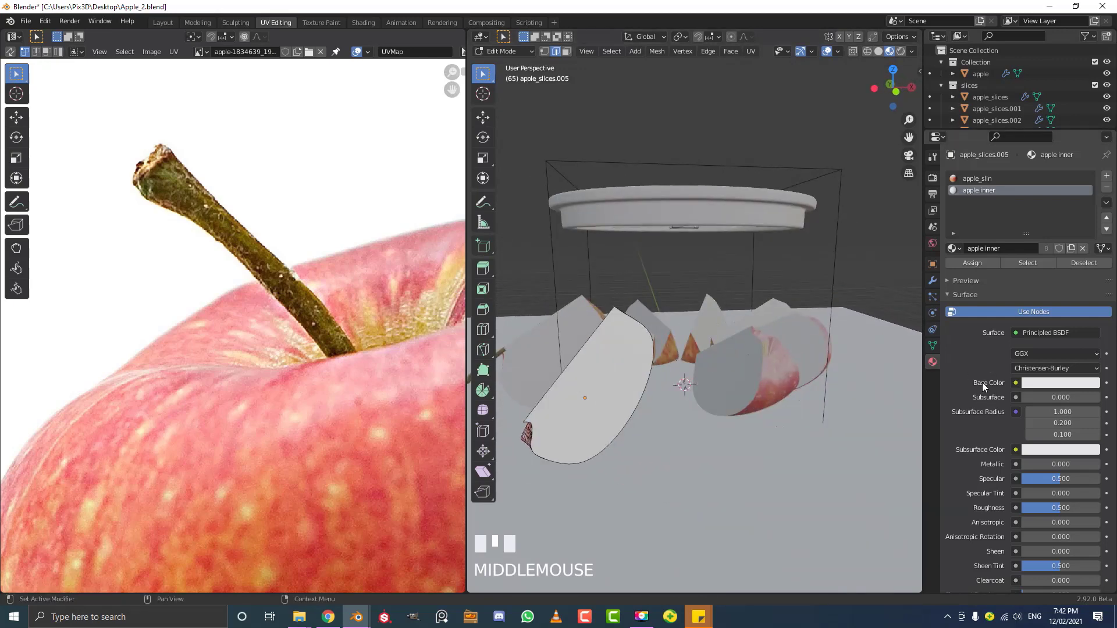
Add an Image Texture to the apple inner material's Base Color and load red-3580560_1920.jpg
click(1016, 383)
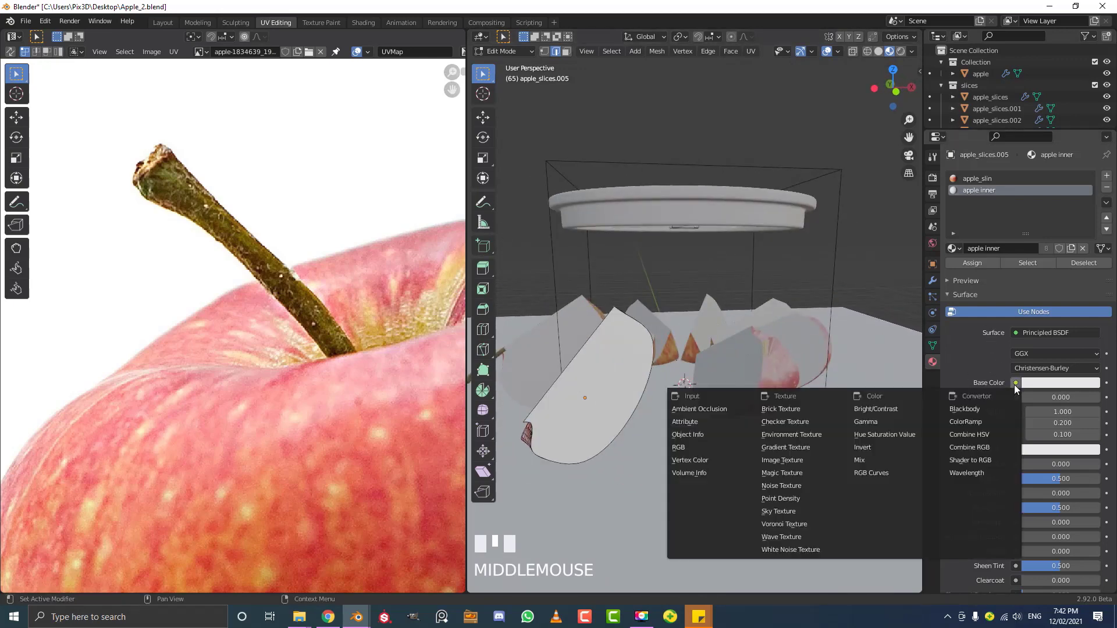
click(782, 462)
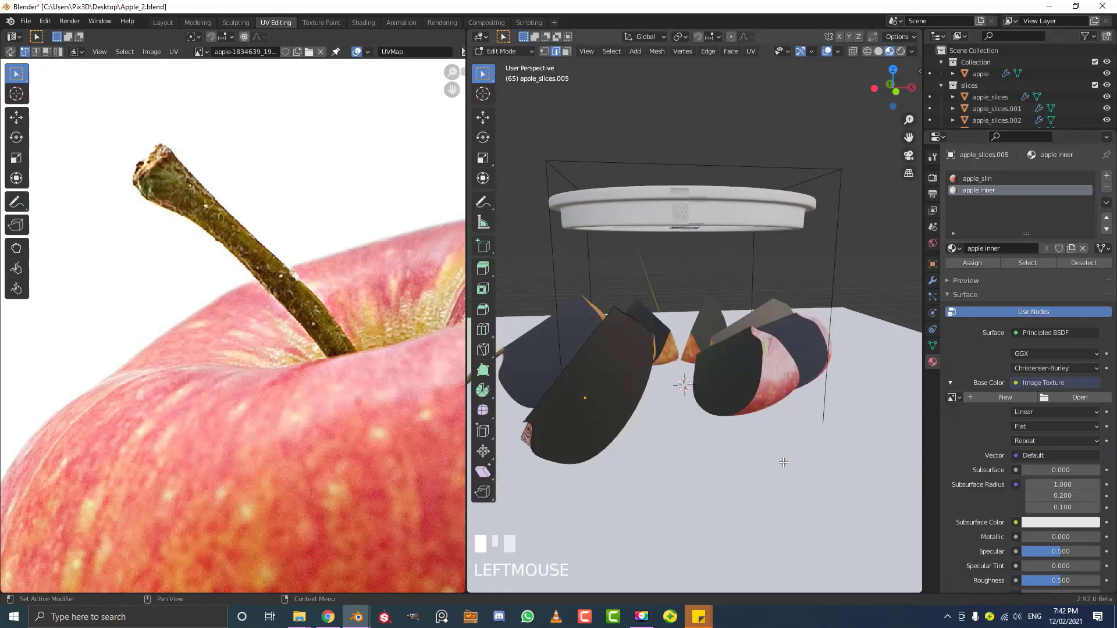
click(1070, 398)
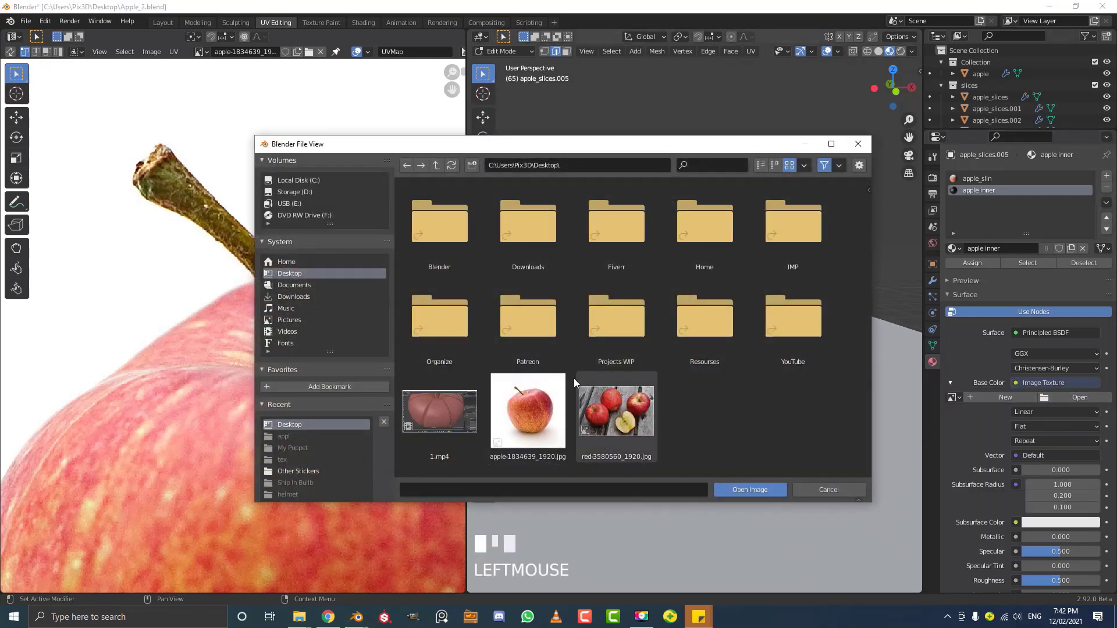
click(618, 414)
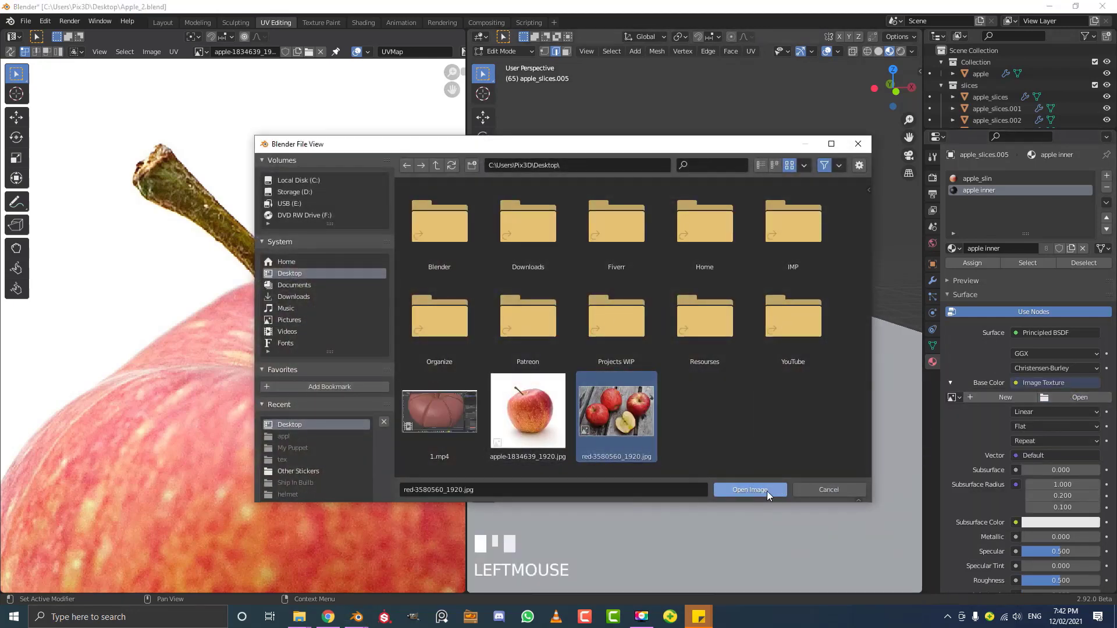
click(750, 490)
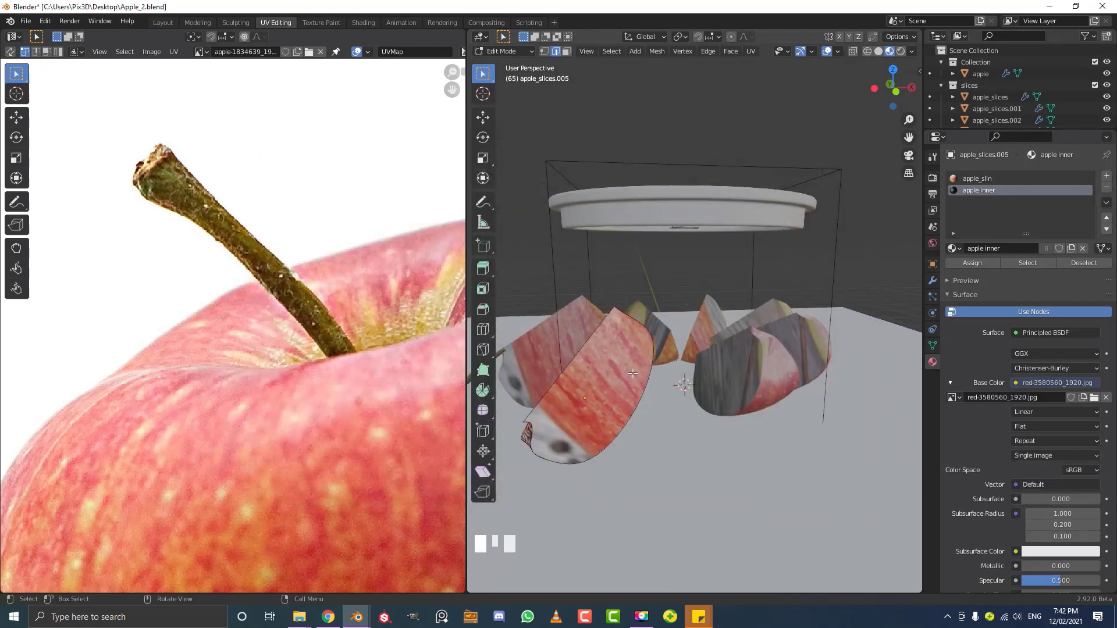
scroll(633, 373, down, 2)
middle_drag(633, 373, 619, 385)
scroll(616, 388, up, 2)
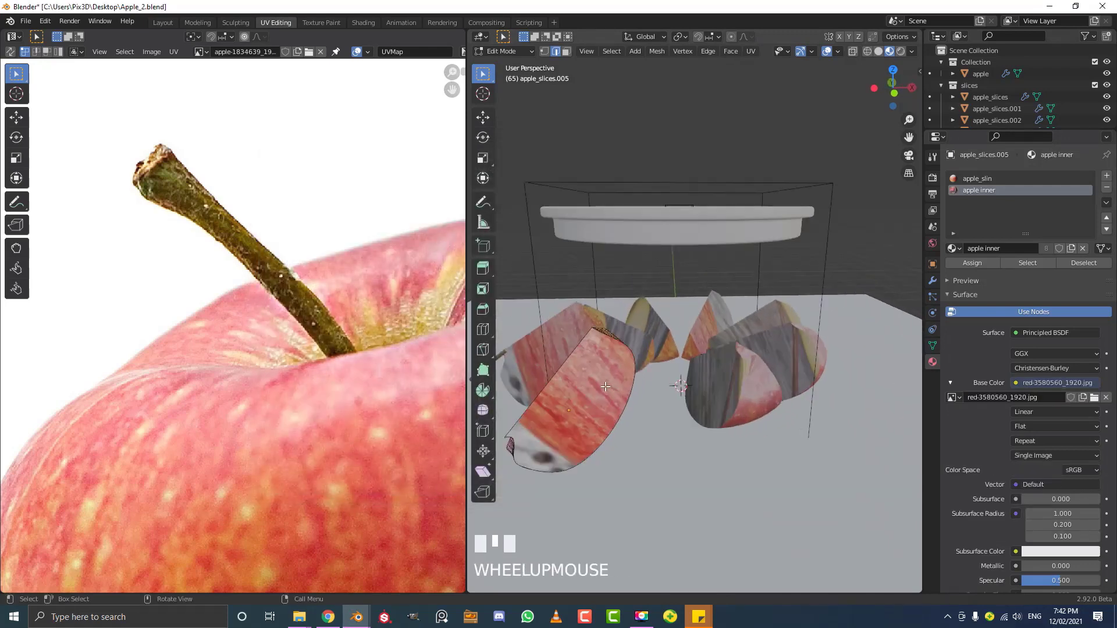
Leave Edit Mode and exclude the whole apple's Collection and the scene collection from the view layer
click(608, 386)
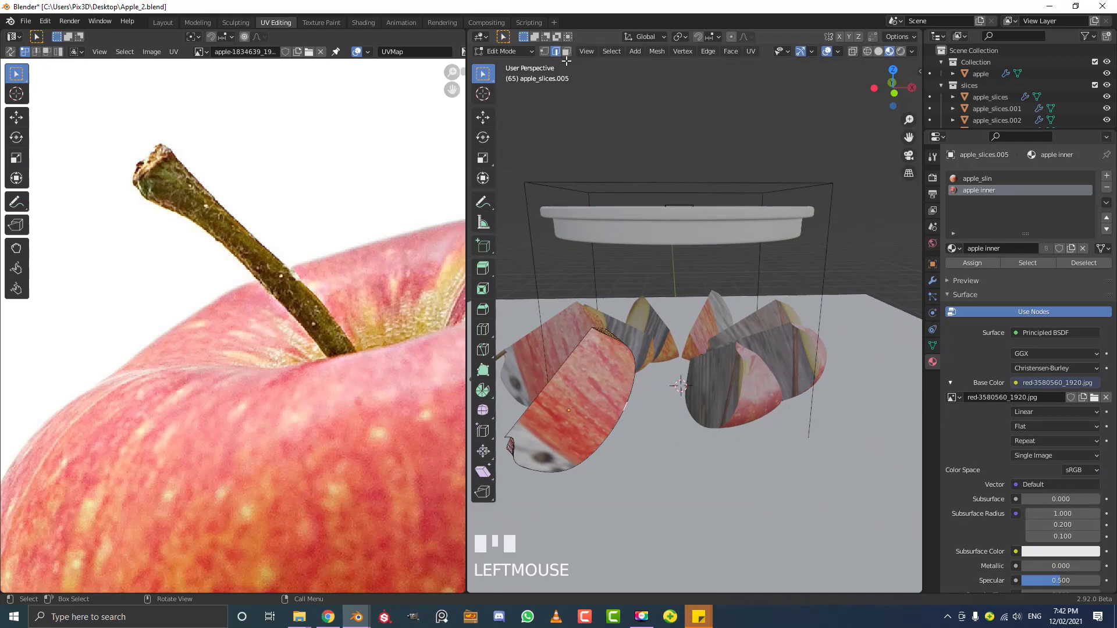
shift+middle_drag(634, 342, 669, 299)
scroll(669, 299, down, 3)
key(Tab)
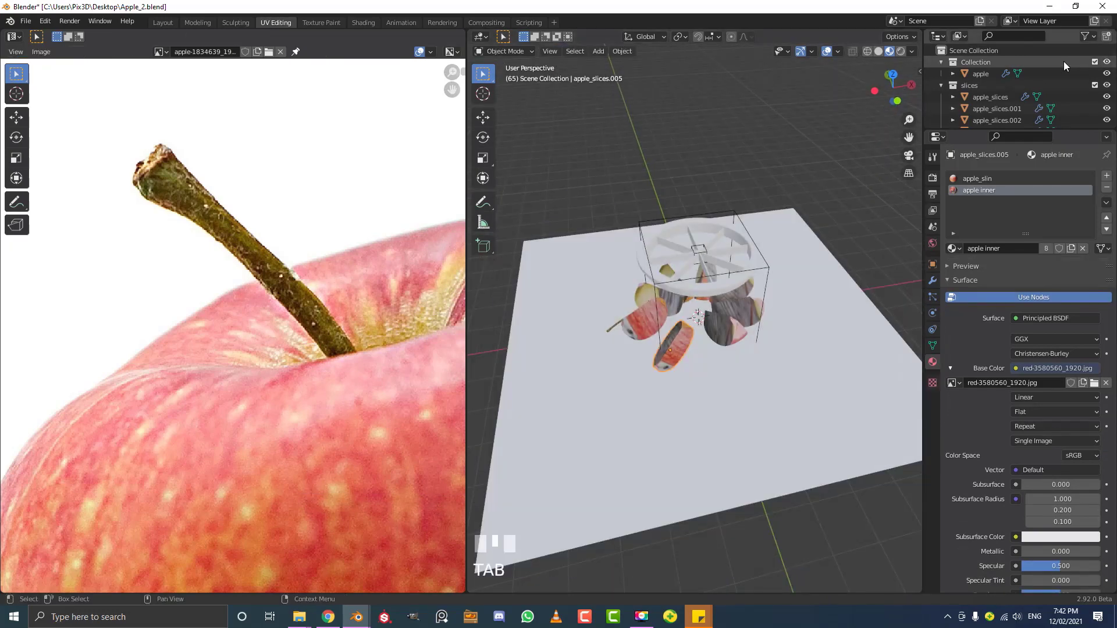
click(1094, 63)
scroll(1087, 79, down, 5)
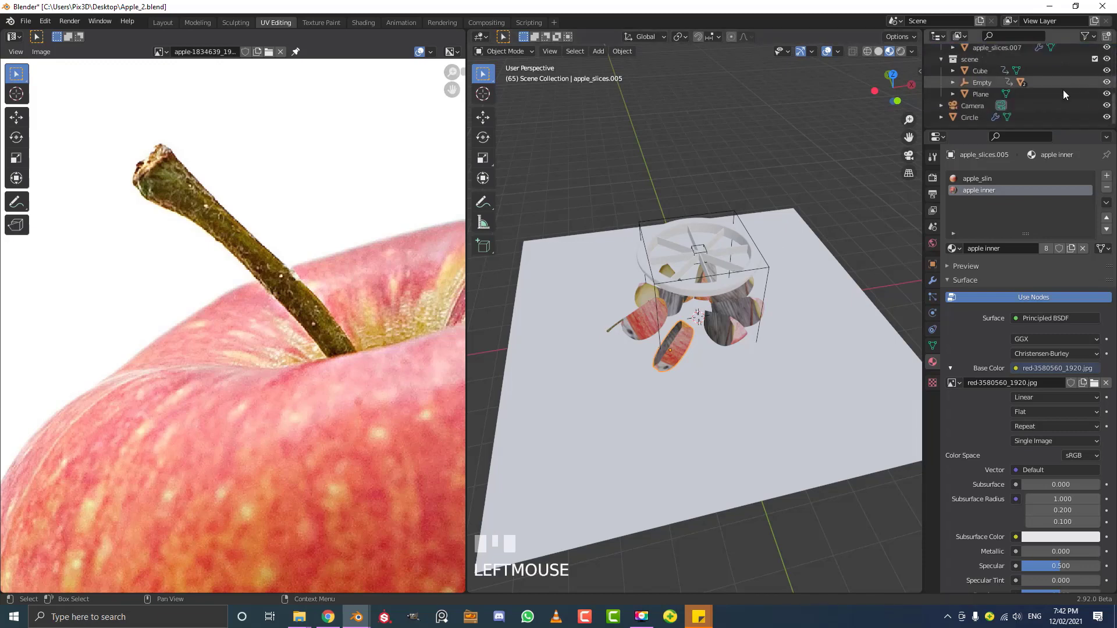
click(1095, 62)
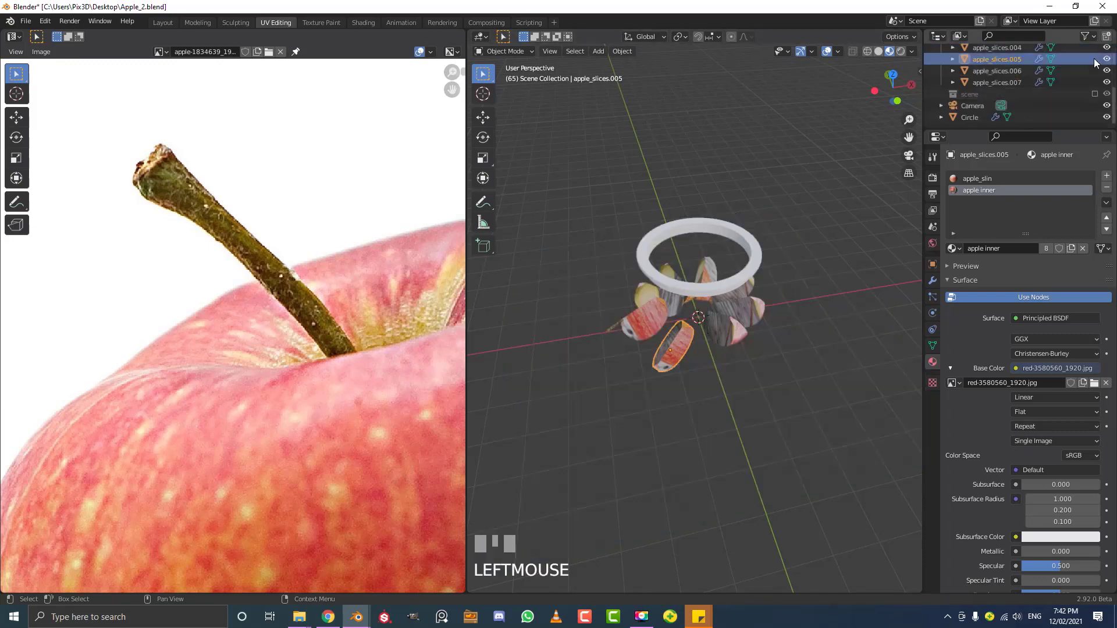
Select all the apple slices together and enter Edit Mode with face selection
middle_drag(709, 322, 725, 274)
scroll(564, 295, up, 3)
middle_drag(564, 294, 628, 274)
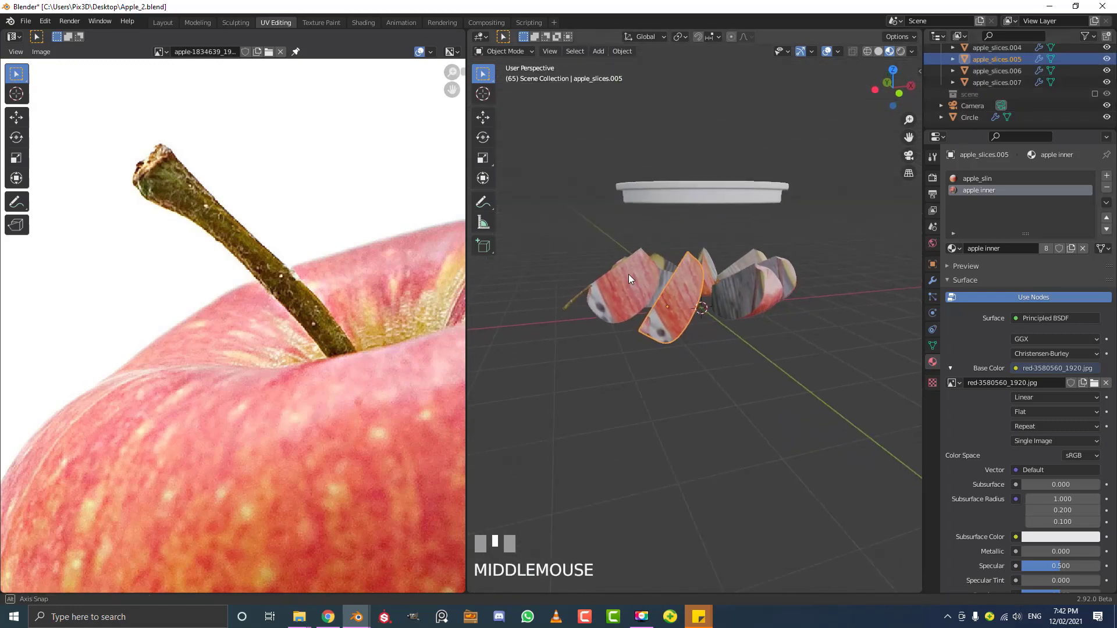
drag(539, 368, 804, 225)
middle_drag(804, 225, 752, 259)
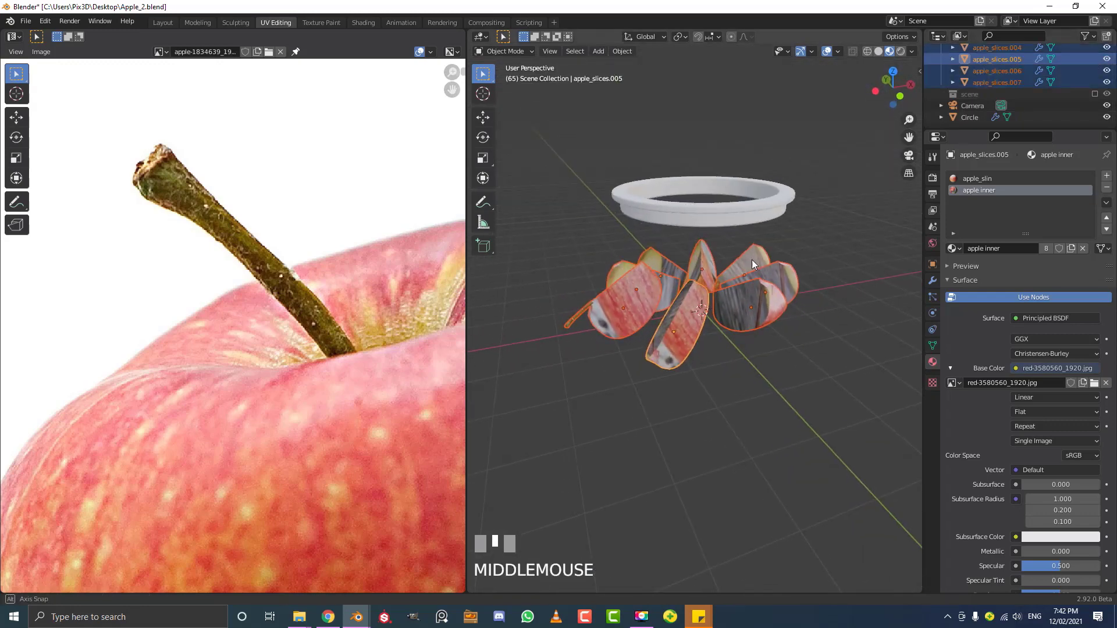
scroll(751, 259, up, 2)
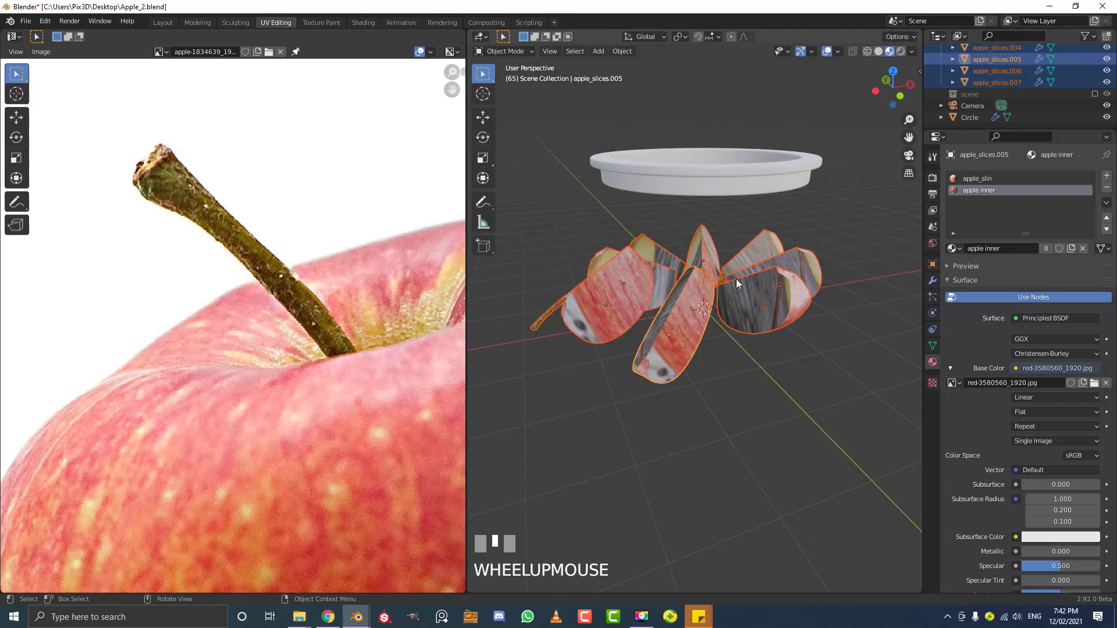
key(Tab)
middle_drag(735, 278, 571, 293)
scroll(571, 274, up, 3)
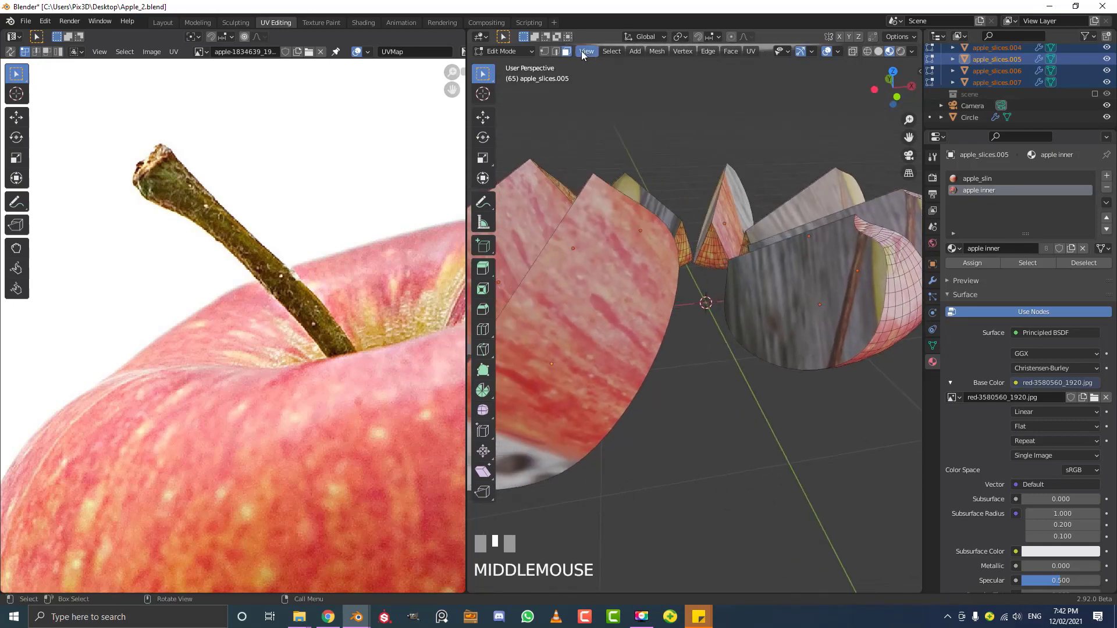
scroll(571, 293, down, 3)
Select the flat inner cut faces of all the apple slices
click(651, 292)
middle_drag(650, 293, 788, 291)
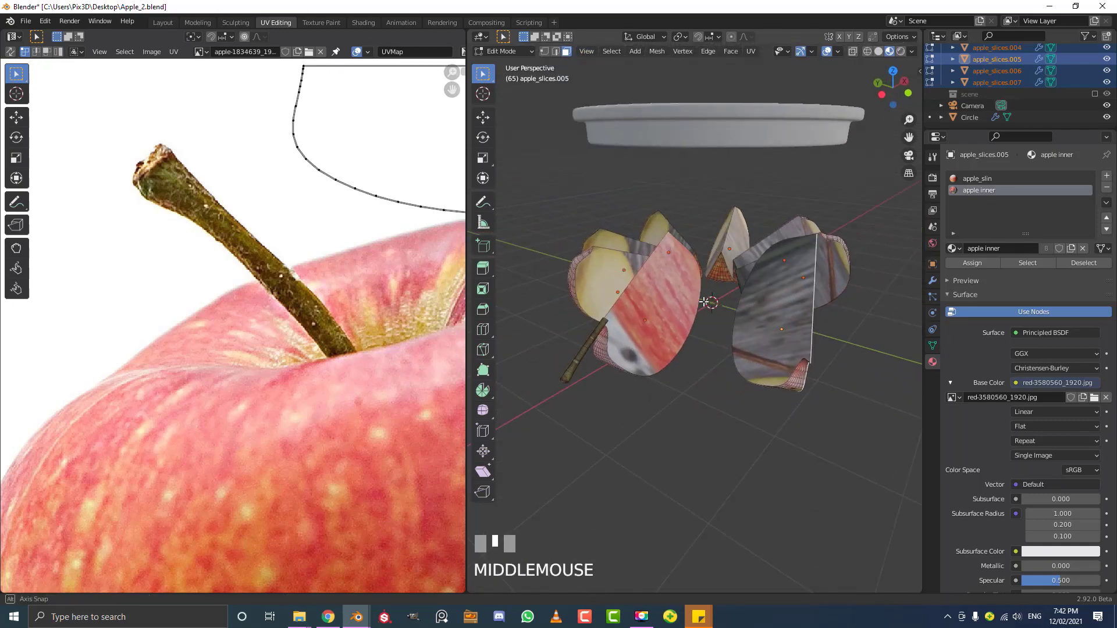
shift+click(791, 291)
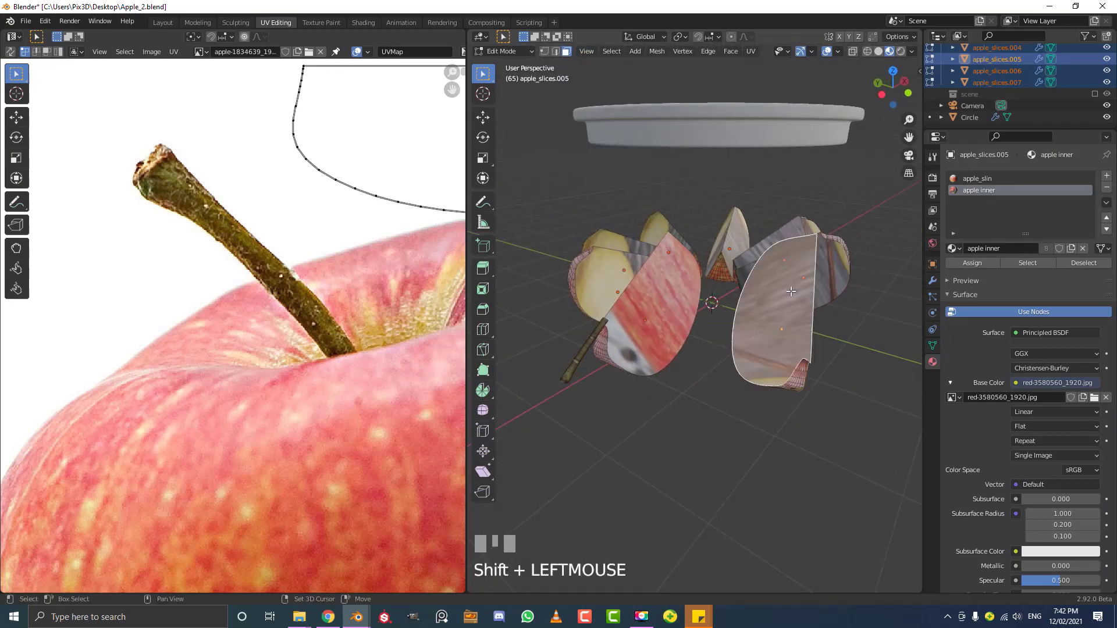
shift+click(667, 311)
middle_drag(667, 301, 722, 310)
shift+click(726, 312)
shift+click(671, 315)
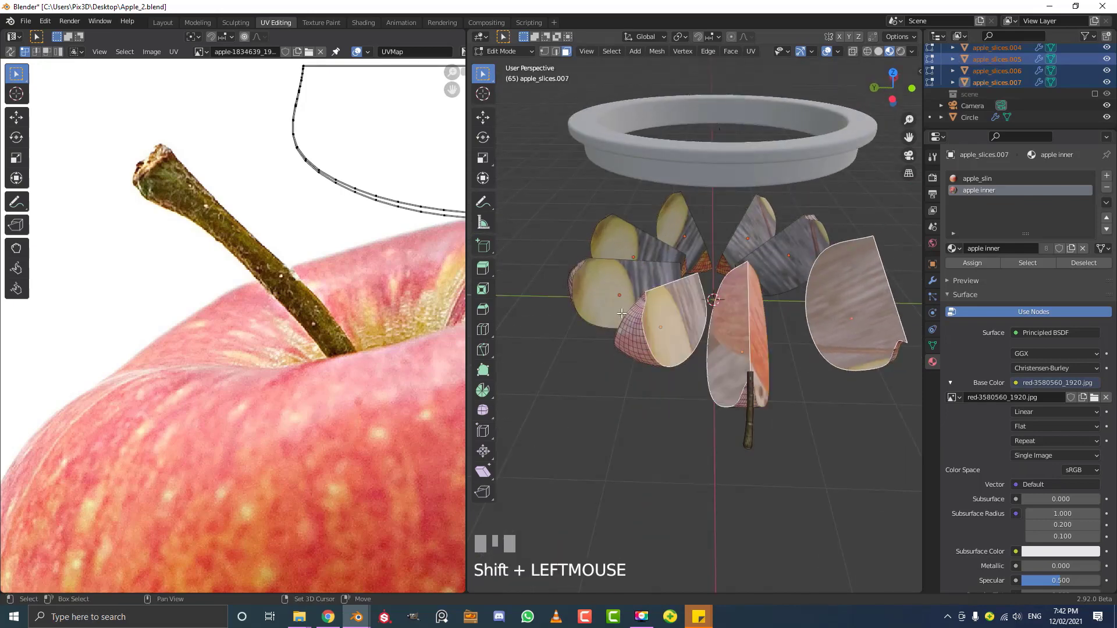
middle_drag(621, 313, 699, 338)
shift+click(725, 315)
shift+click(709, 330)
shift+click(663, 323)
shift+click(663, 336)
shift+click(701, 349)
shift+click(704, 353)
shift+click(685, 369)
shift+click(706, 347)
shift+click(665, 341)
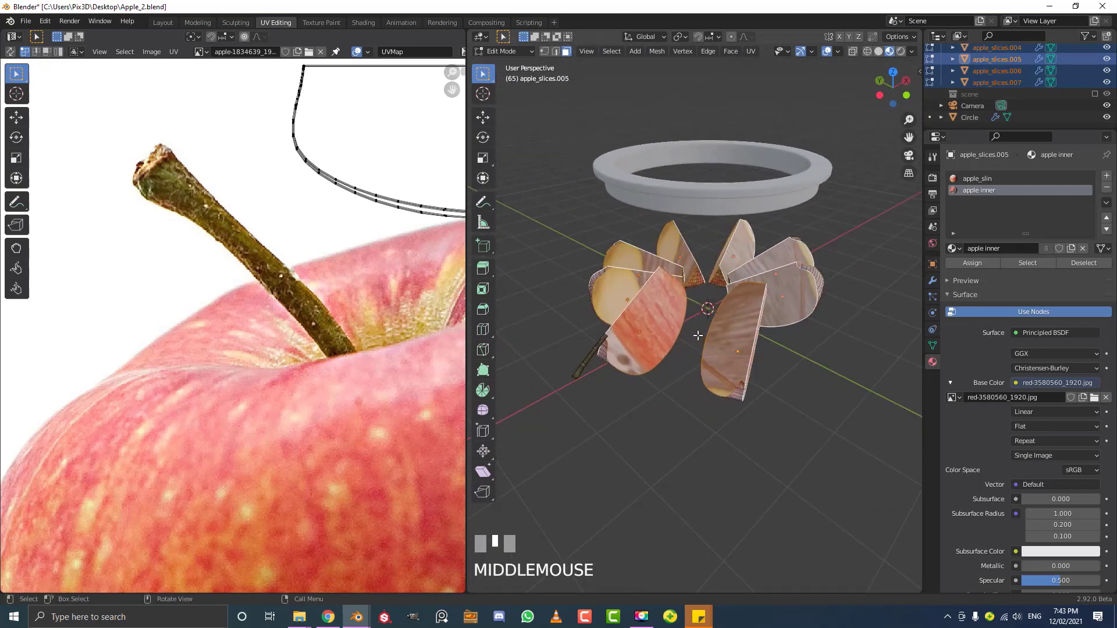
Switch the viewport display to Solid shading with the cut faces still selected
key(z)
click(607, 337)
mouse_move(641, 316)
middle_down()
mouse_move(709, 319)
mouse_move(736, 308)
mouse_move(721, 293)
middle_up()
key(z)
click(752, 325)
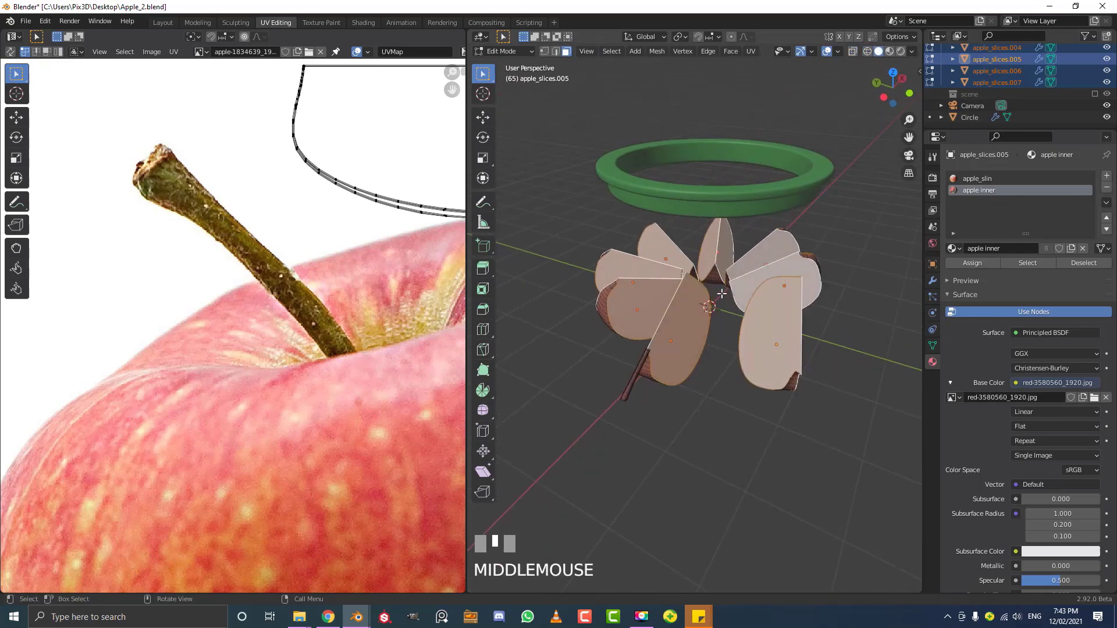
Unwrap the selected inner cut faces of the apple slices
scroll(722, 294, up, 2)
key(u)
click(675, 185)
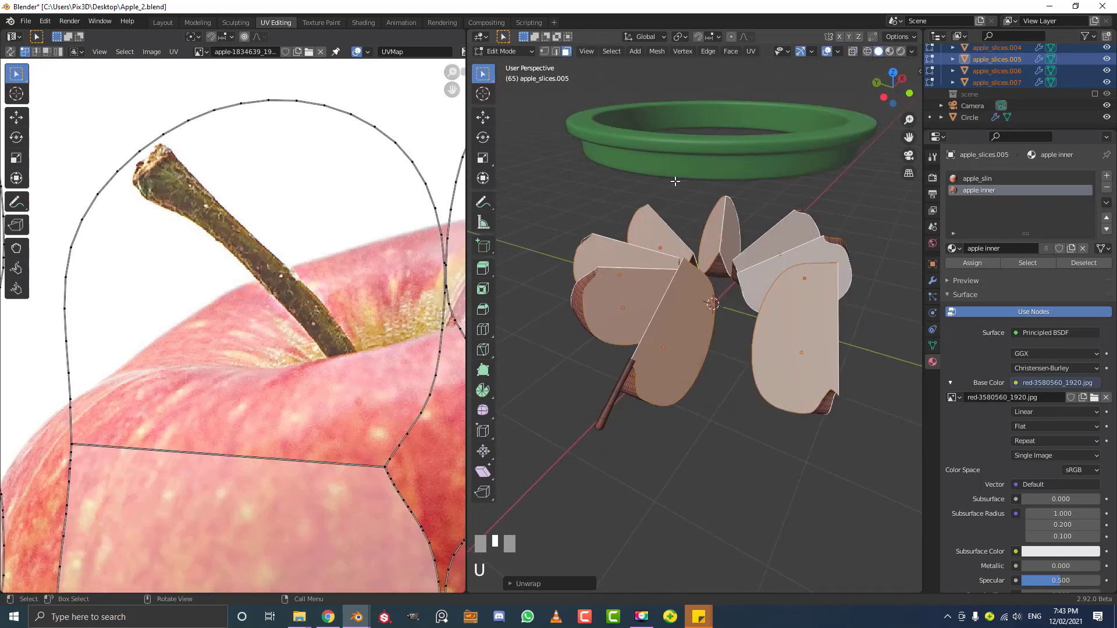
scroll(299, 359, down, 5)
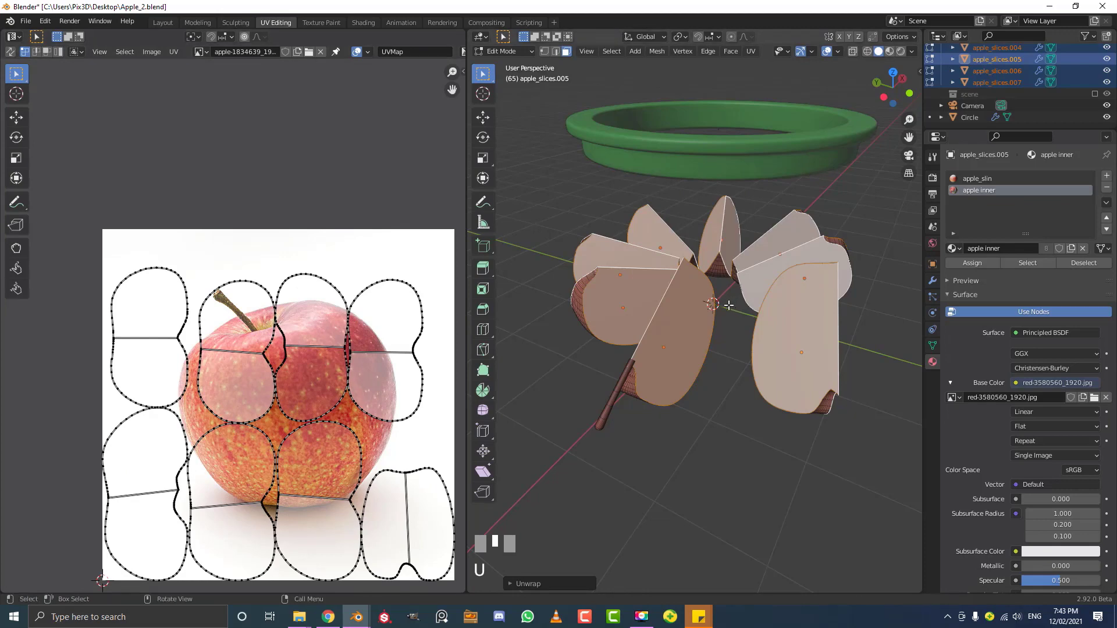
Select only the cut face of the slice with the stem and unwrap it on its own
middle_drag(691, 298, 639, 293)
scroll(278, 398, down, 2)
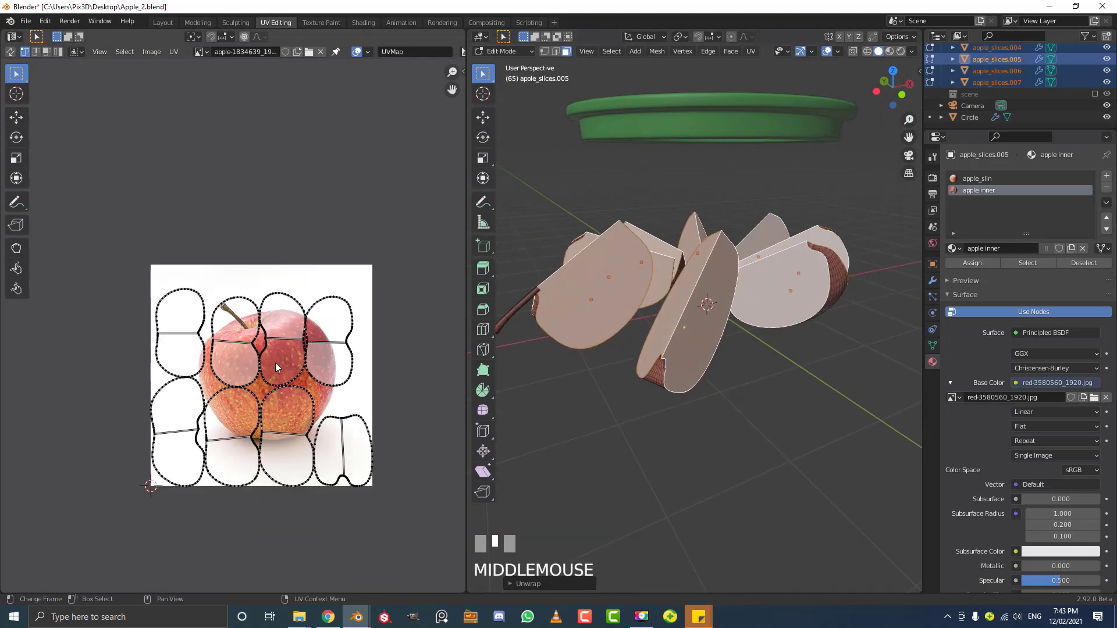
scroll(276, 367, up, 1)
scroll(276, 352, up, 2)
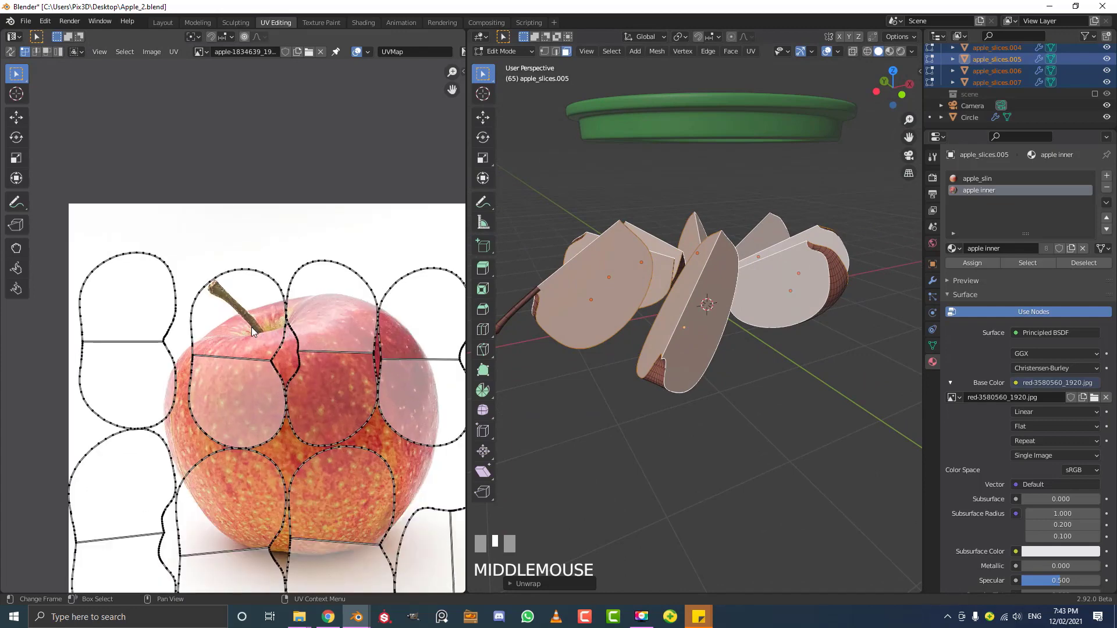
middle_drag(669, 285, 687, 277)
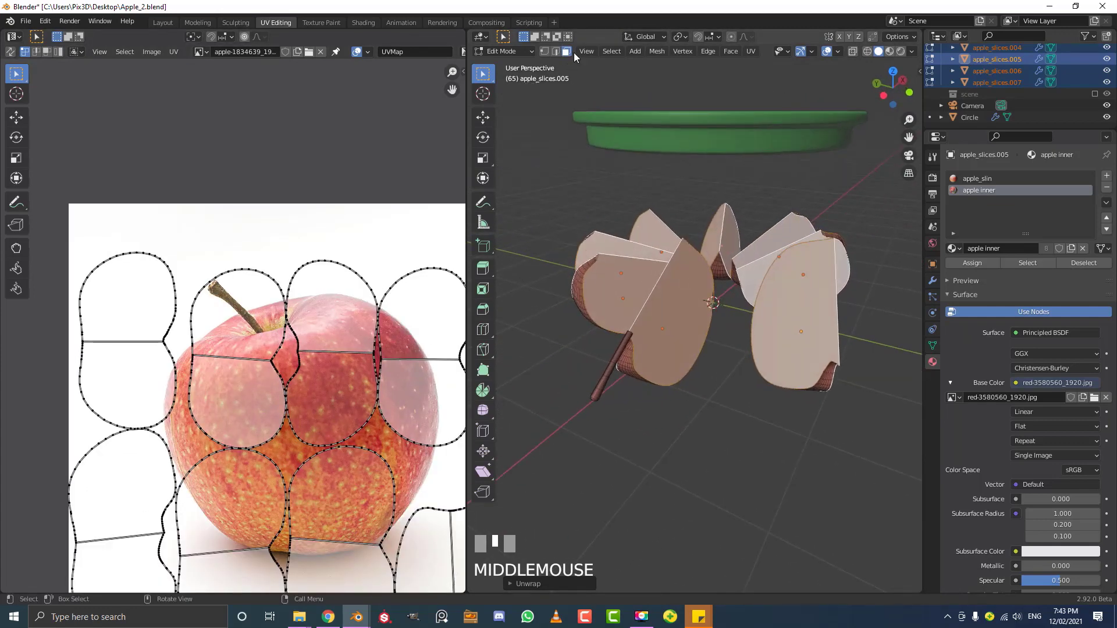
click(684, 303)
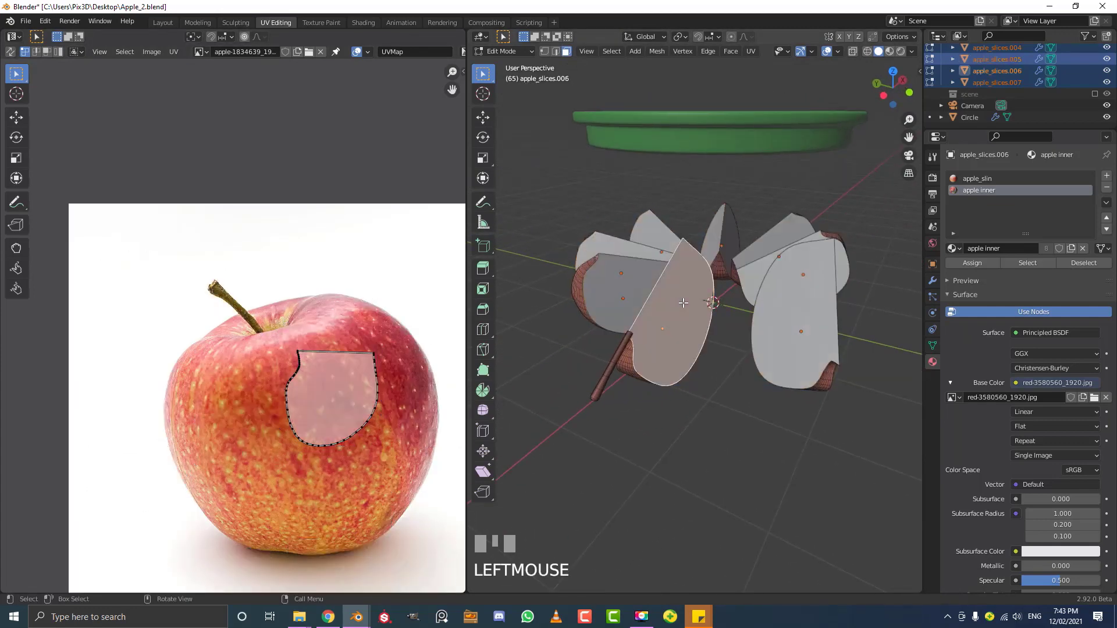
middle_drag(684, 303, 664, 299)
middle_drag(708, 250, 655, 233)
key(u)
click(652, 232)
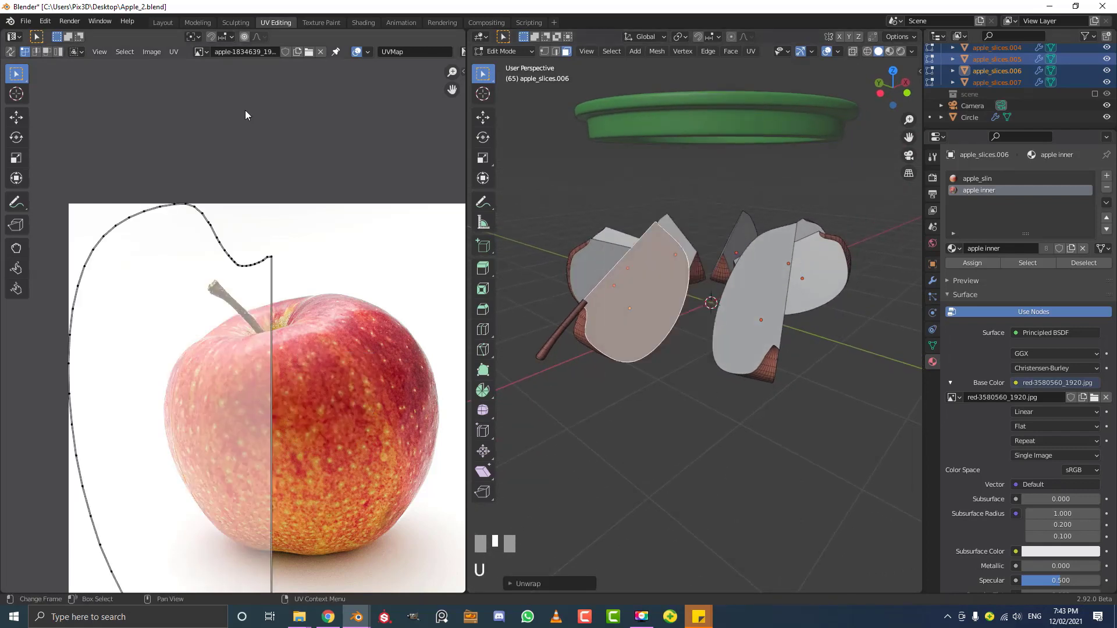
Show the image red-3580560_1920.jpg behind the UVs and frame it
click(201, 52)
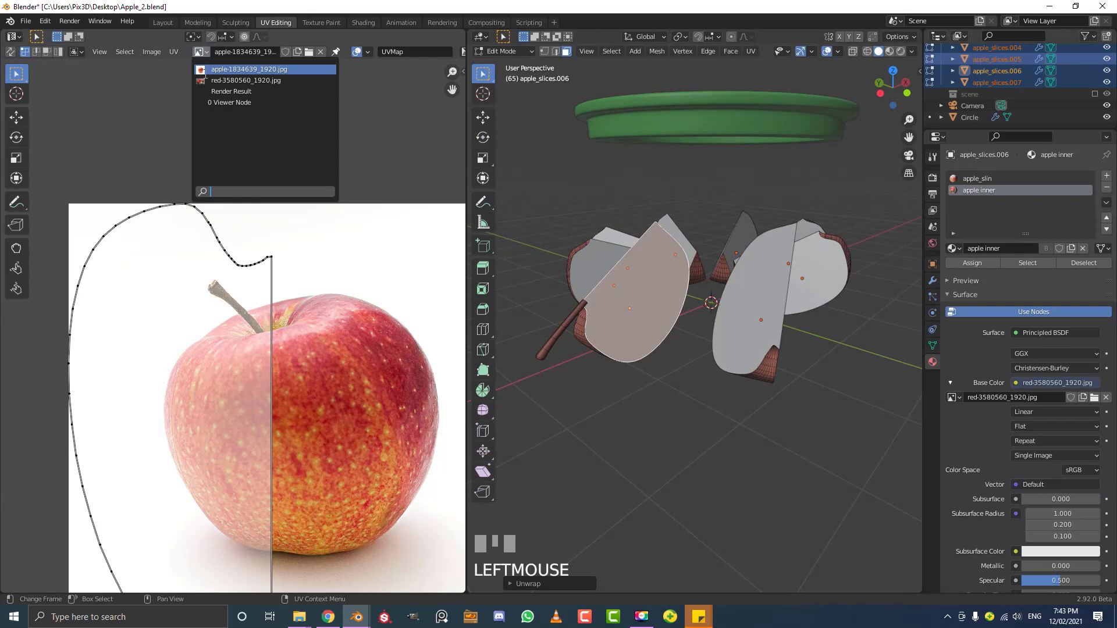
click(245, 81)
key(Home)
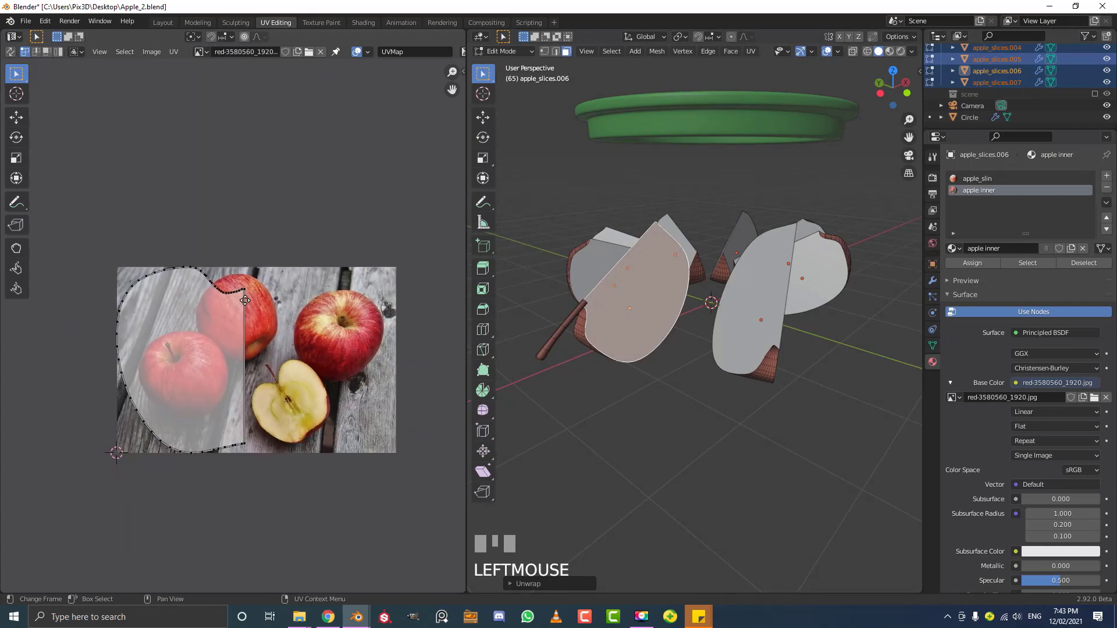
scroll(233, 334, up, 2)
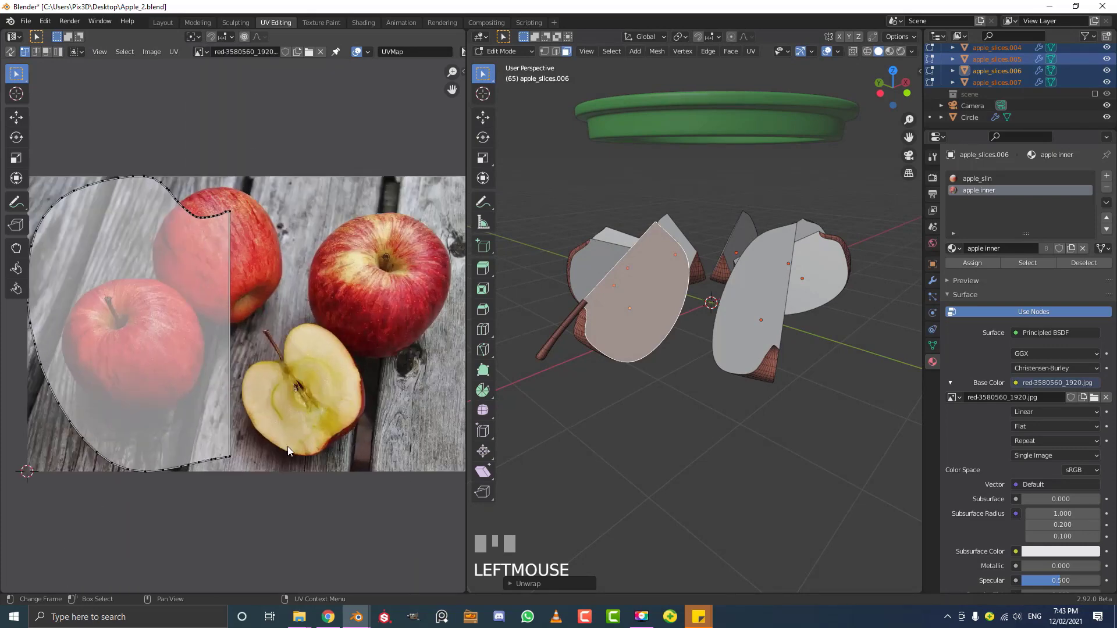
Scale down, rotate and move the cut face's UV island onto one half of the sliced apple in the photo
drag(332, 477, 12, 170)
key(s)
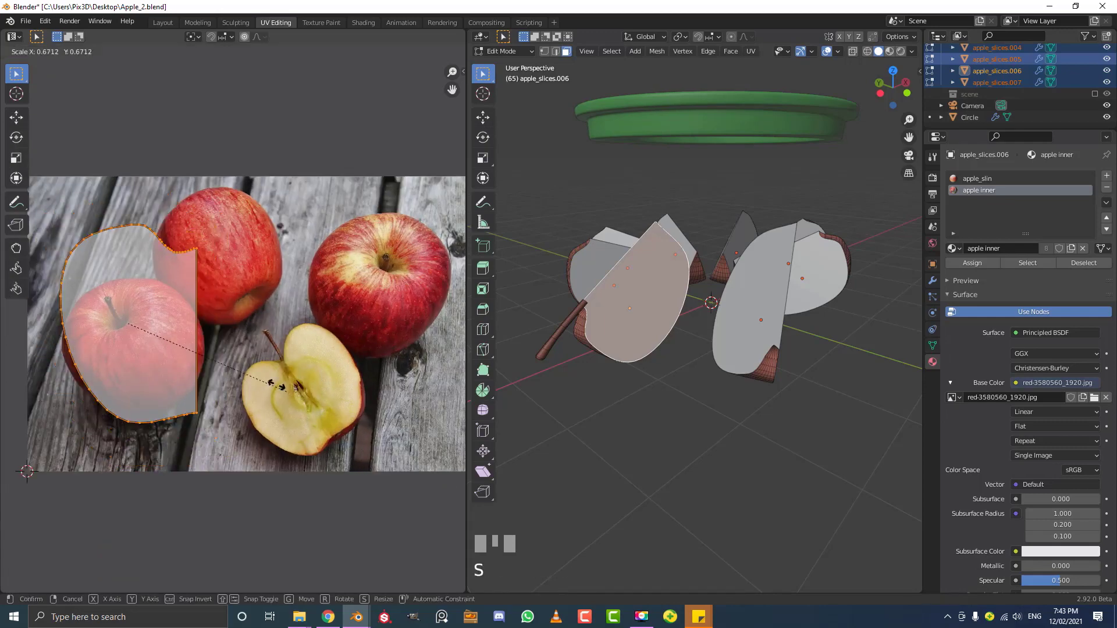
click(196, 347)
key(r)
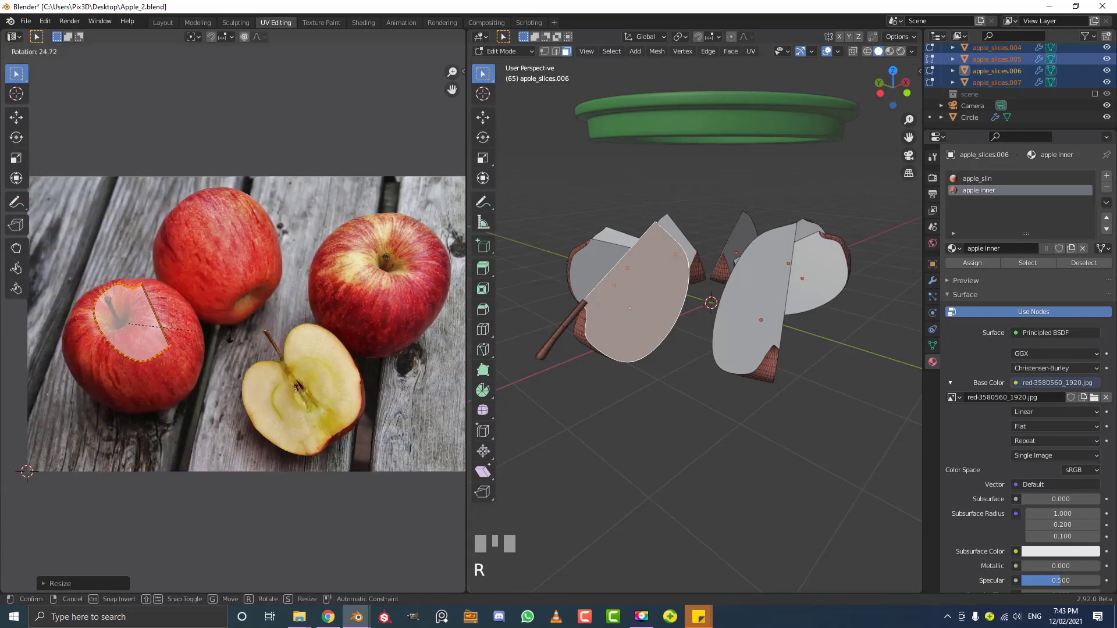
click(195, 320)
key(g)
click(330, 402)
scroll(329, 402, up, 3)
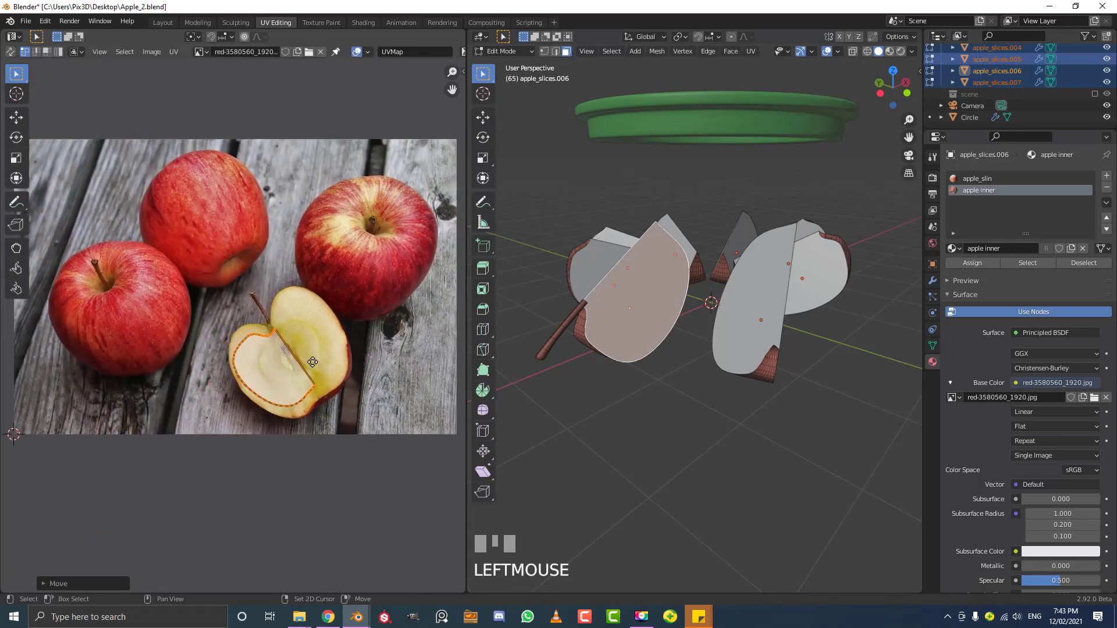
middle_drag(330, 404, 295, 357)
Switch the 3D view to Material Preview shading and frame the textured cut face of the stem slice
middle_drag(669, 288, 678, 283)
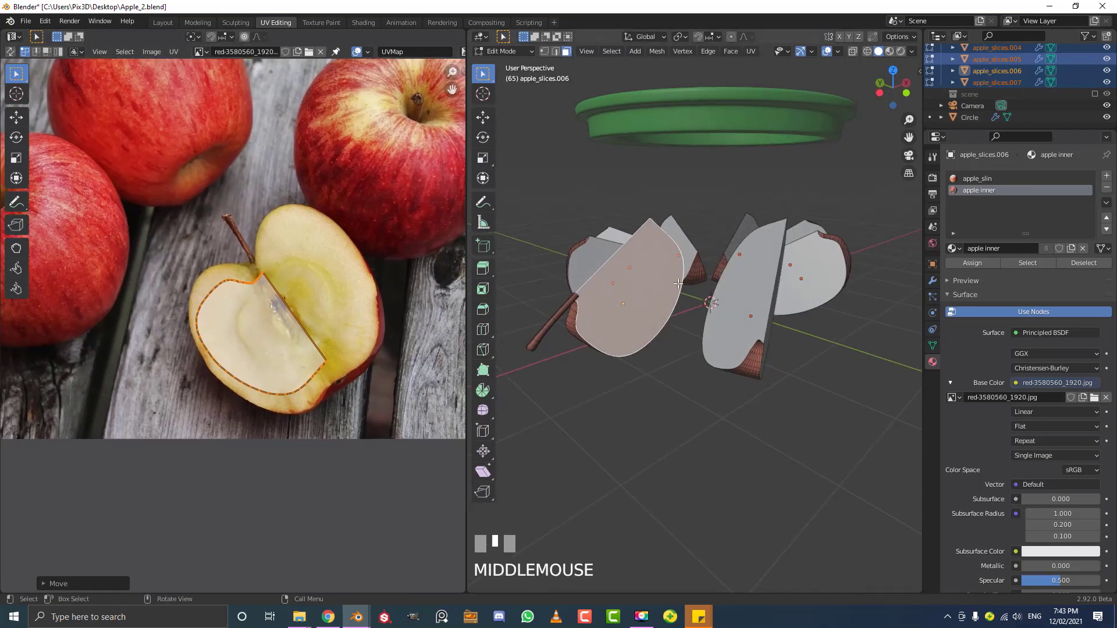
key(z)
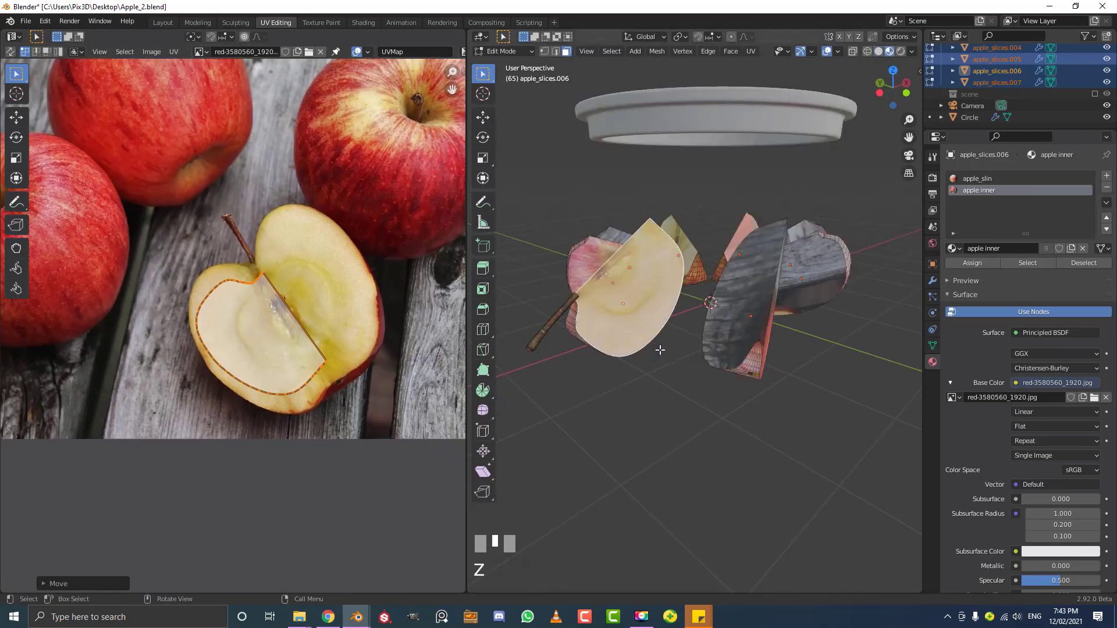
scroll(596, 275, up, 3)
mouse_move(633, 311)
middle_down()
mouse_move(584, 335)
mouse_move(629, 312)
middle_up()
shift+middle_drag(628, 312, 704, 317)
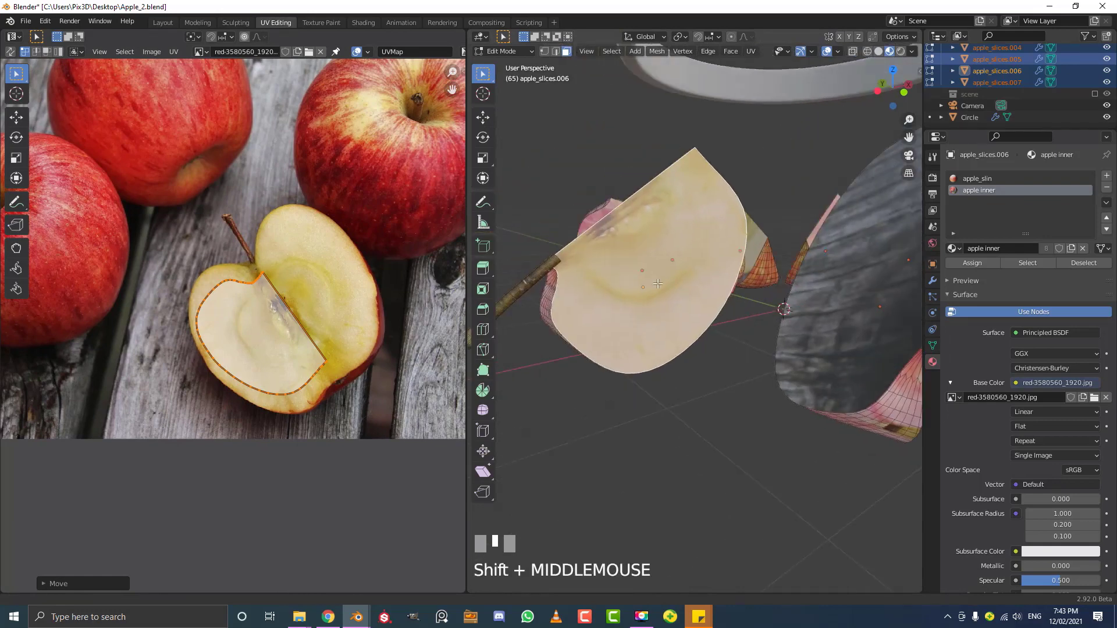
scroll(341, 367, up, 2)
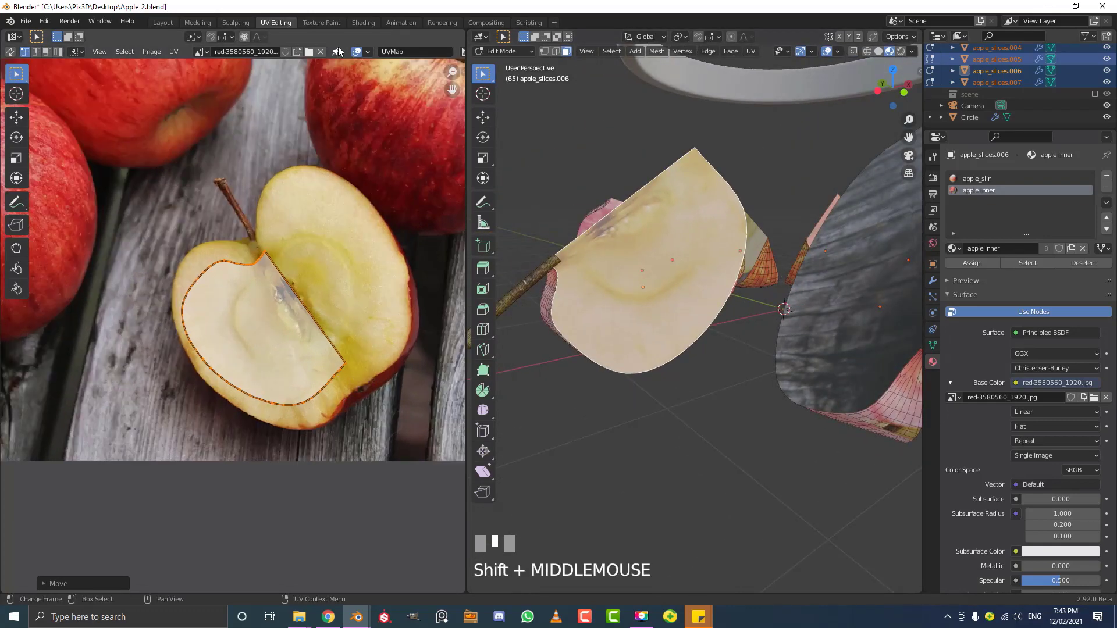
Enable proportional editing for UVs and pull the island's lower end and upper outer edge out to the photographed apple's outline
click(245, 37)
click(328, 383)
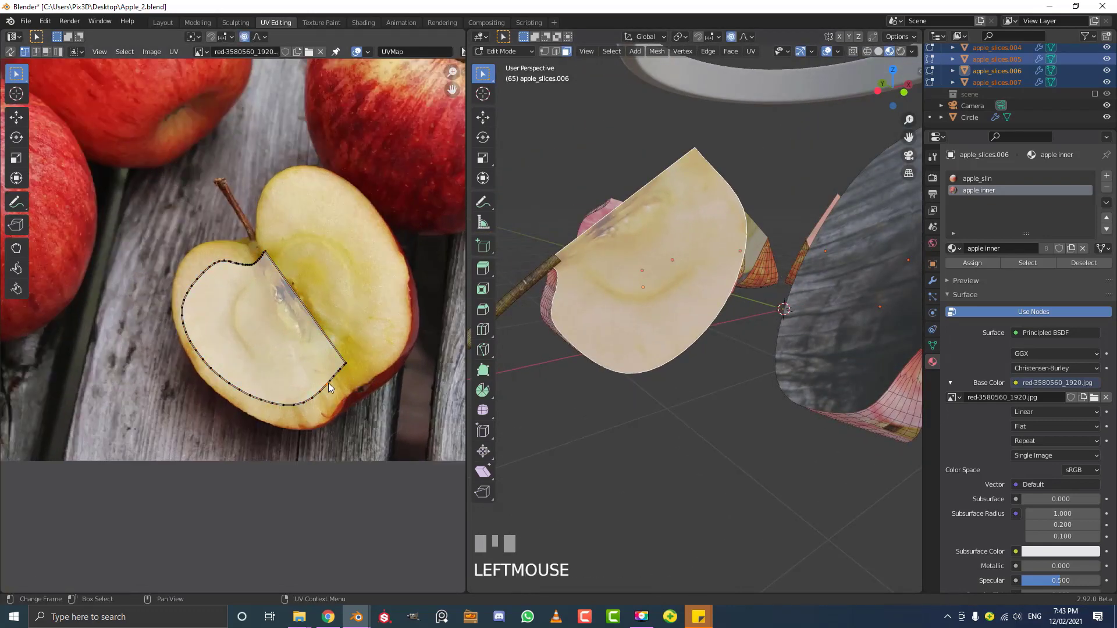
key(g)
scroll(330, 392, down, 5)
click(332, 403)
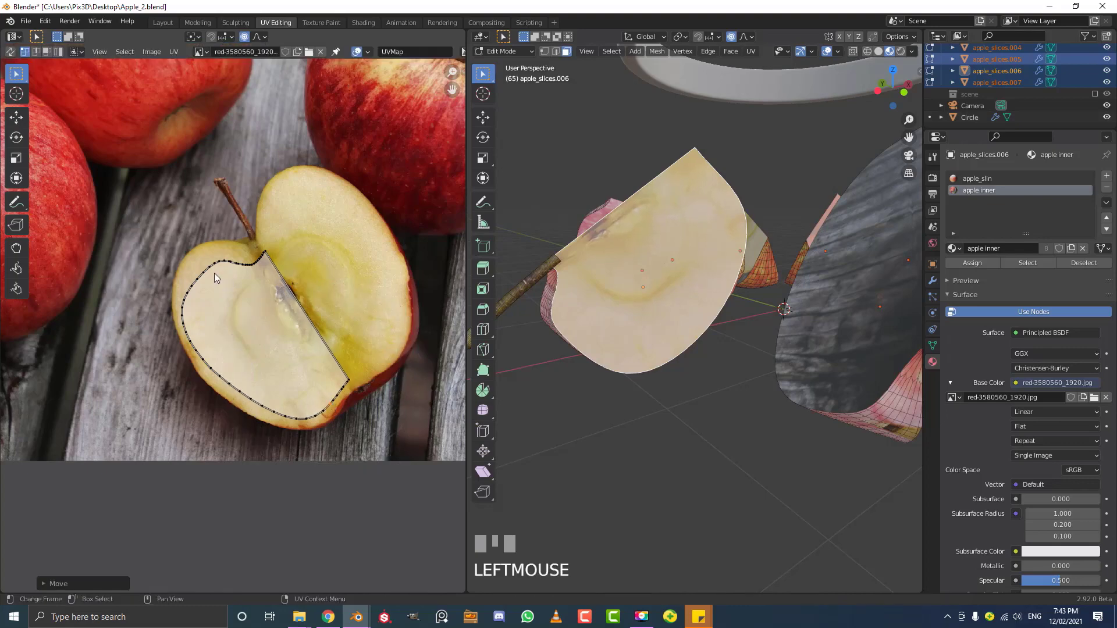
click(195, 272)
key(g)
click(189, 256)
Nudge the upper and lower ends of the island's straight edge onto the photographed apple's core line
click(277, 278)
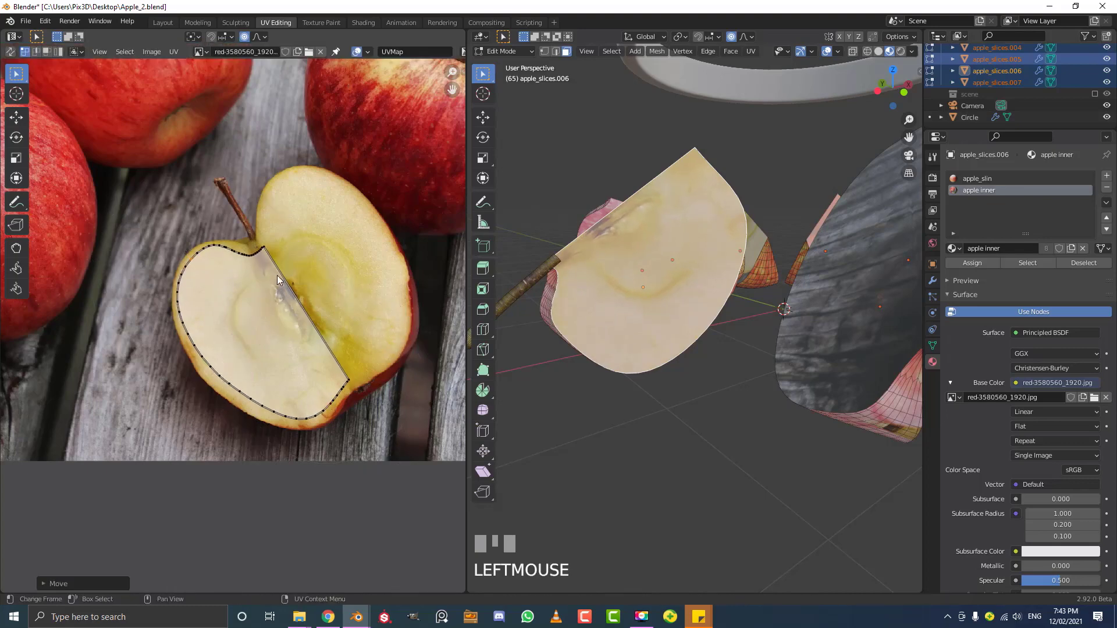
key(g)
click(273, 279)
click(353, 380)
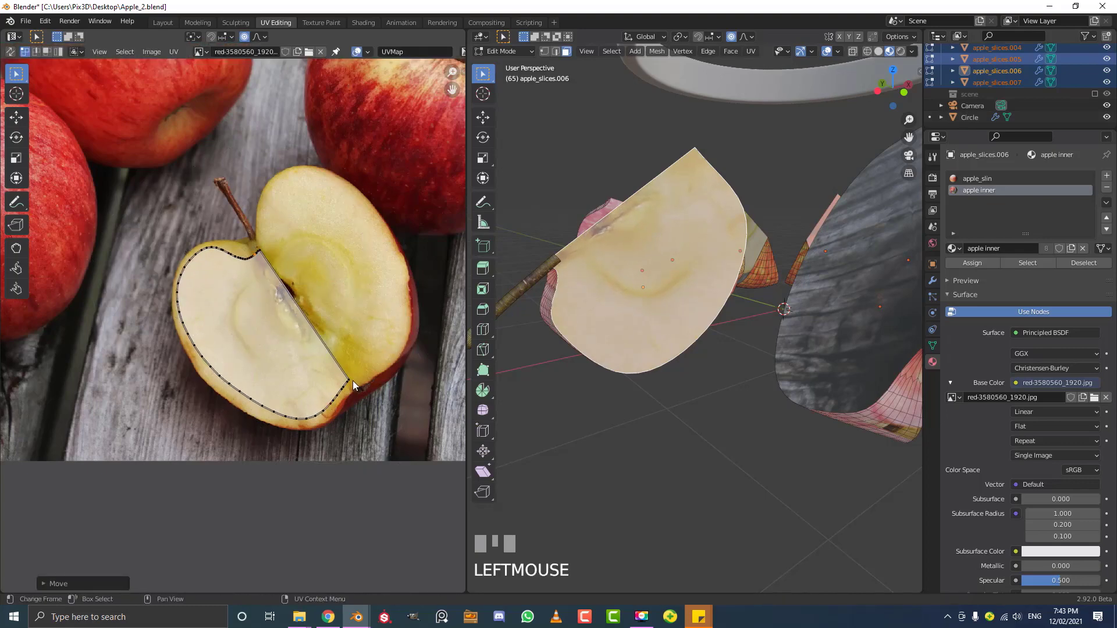
key(g)
click(350, 384)
Select the opposite cut face of the stem slice and unwrap it on its own
mouse_move(706, 264)
middle_down()
mouse_move(719, 260)
mouse_move(705, 254)
middle_up()
key(a)
middle_drag(642, 273, 712, 272)
click(689, 263)
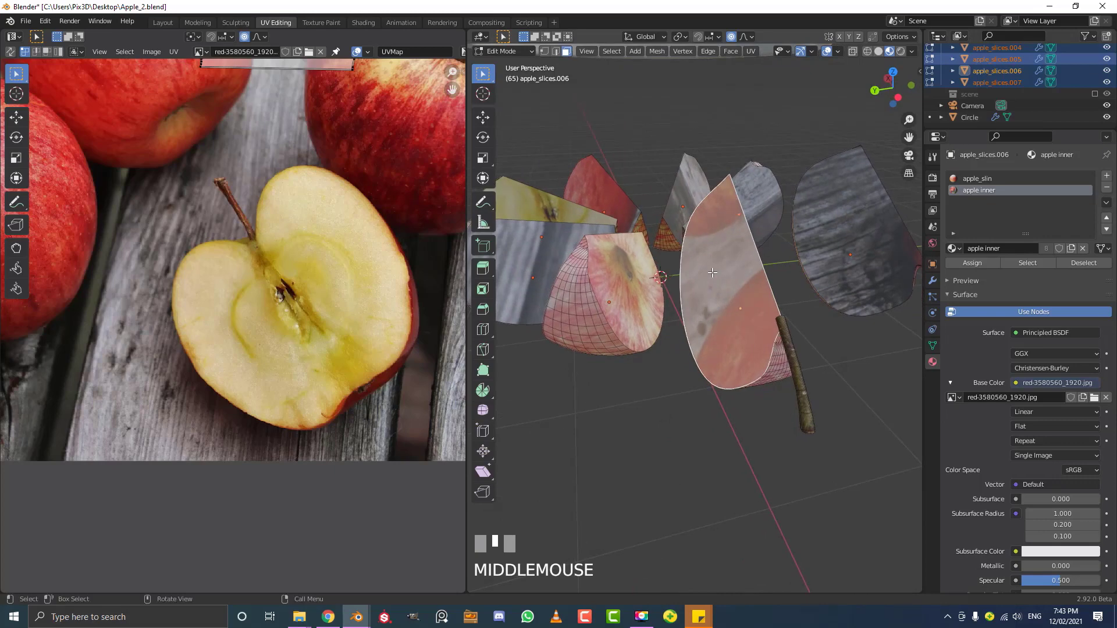
key(u)
click(706, 277)
scroll(217, 259, down, 3)
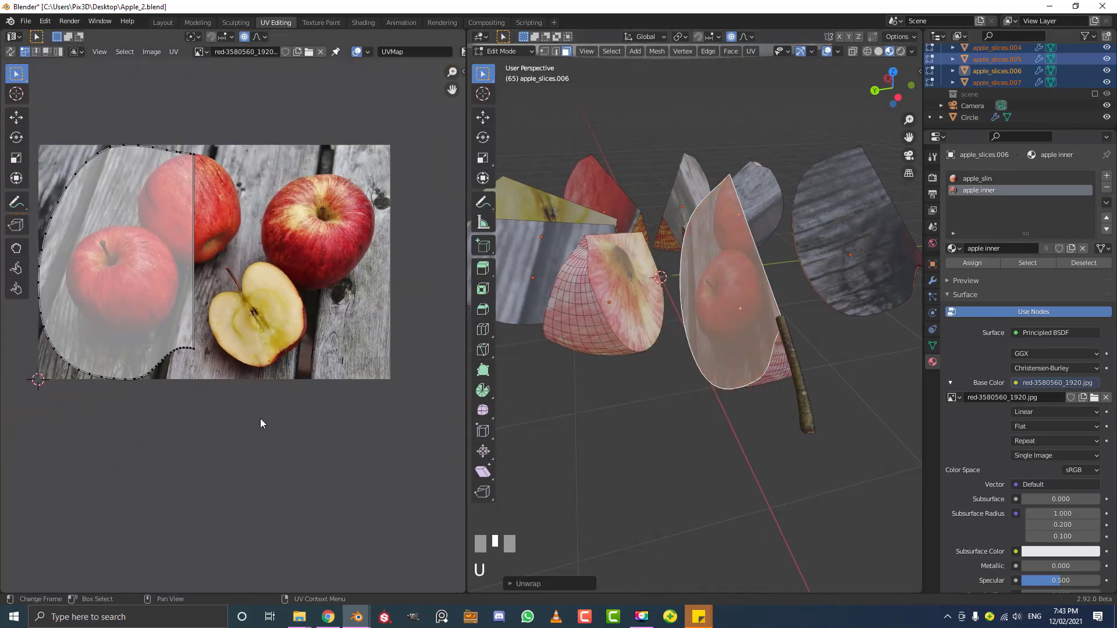
Move the second cut face's UV island over the sliced apple in the photo, then scale it down and rotate it to fit
drag(262, 418, 33, 100)
key(g)
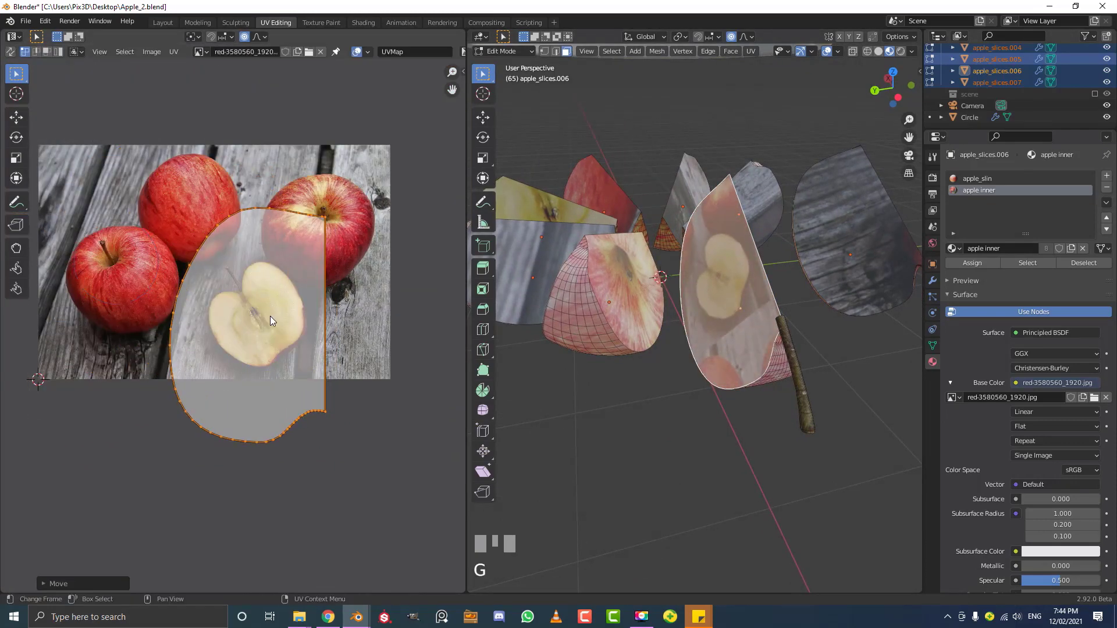
click(317, 363)
key(s)
click(288, 344)
key(r)
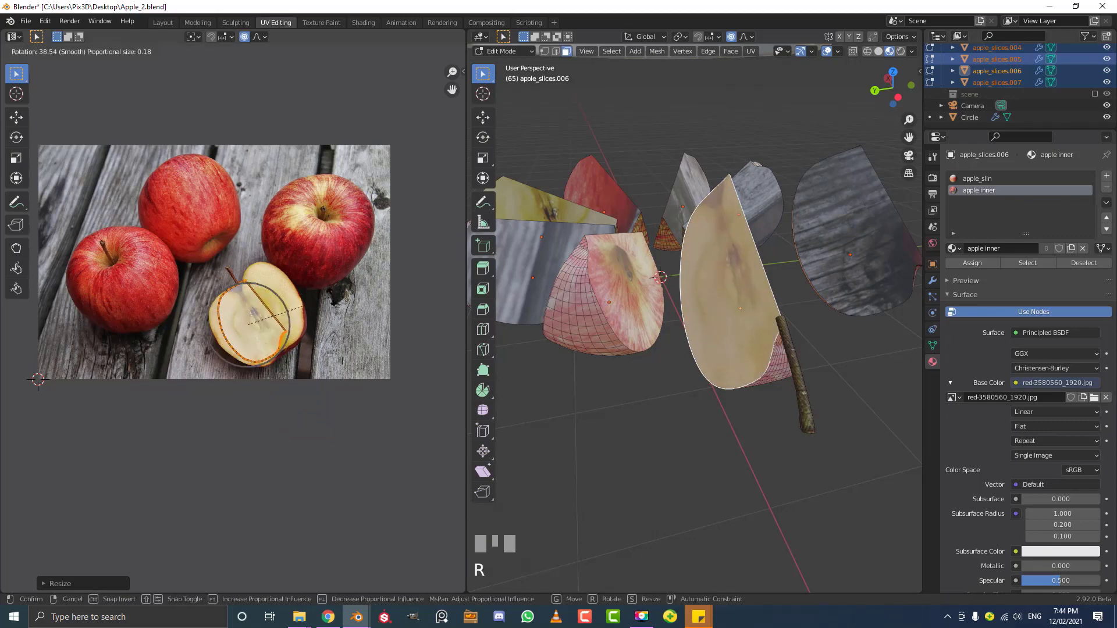
click(350, 363)
Refine the second island's position and rotation so its straight edge follows the photographed apple's core
scroll(351, 364, up, 2)
key(g)
click(354, 356)
key(g)
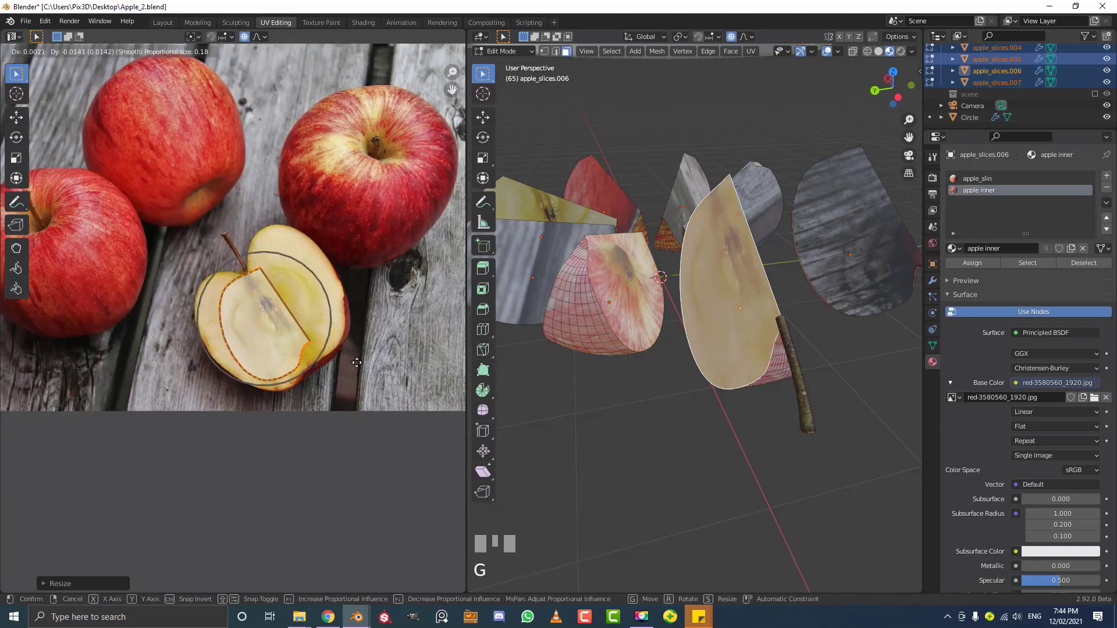
click(358, 367)
scroll(359, 367, up, 2)
key(r)
click(399, 326)
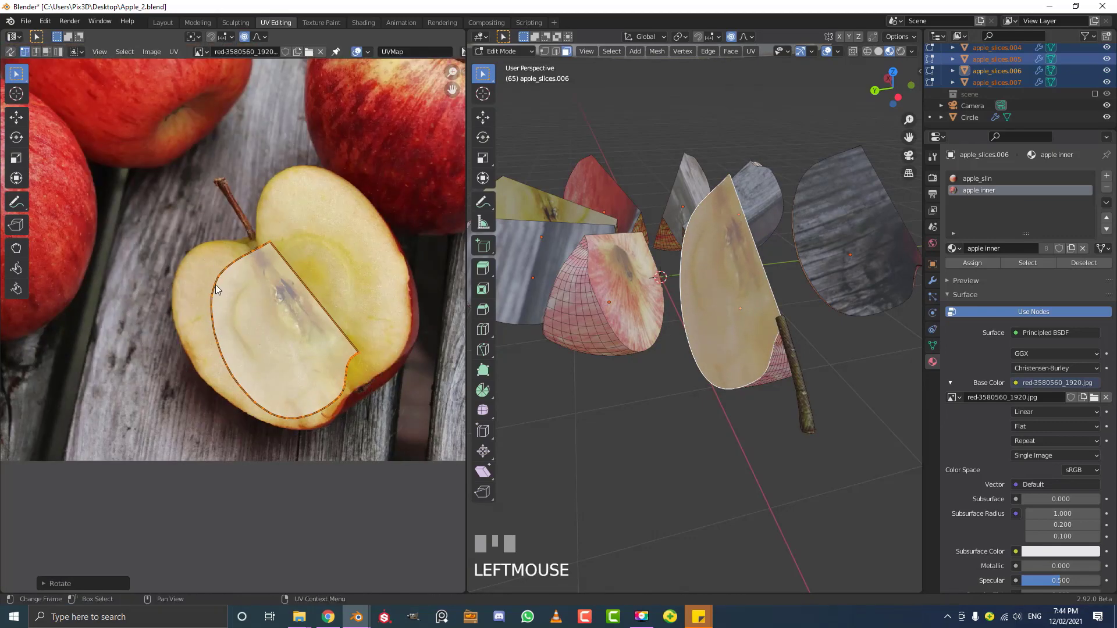
Pull the second island's outer edge and upper corner to the photographed apple's outline
key(g)
click(182, 313)
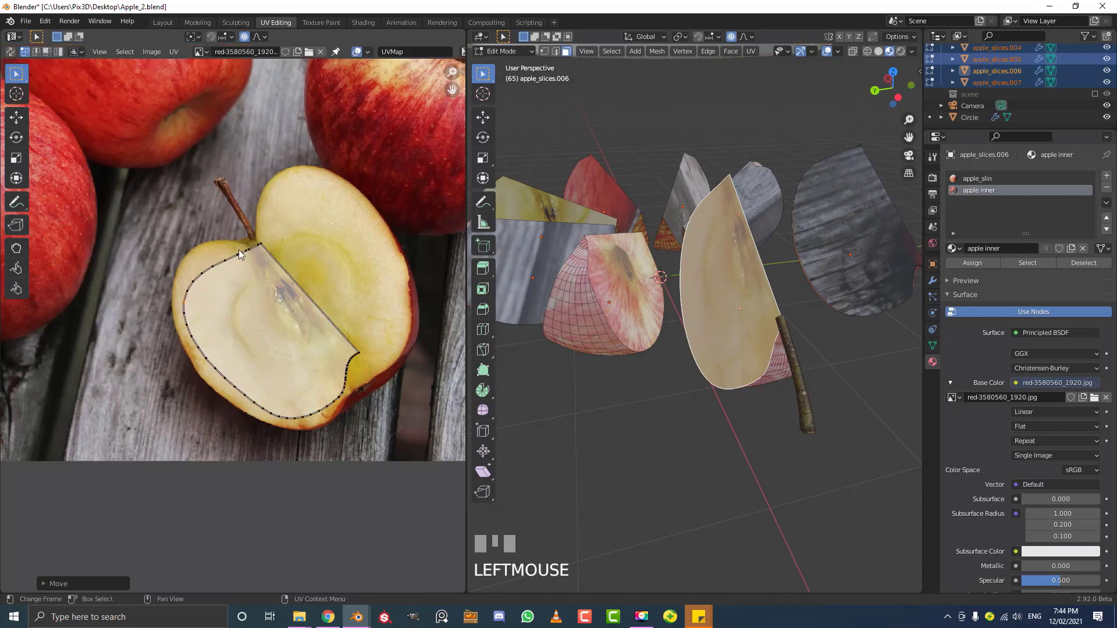
click(260, 250)
key(g)
click(257, 249)
Adjust the second island's lower corner and lower edge with proportional editing, then check the textured slice in Object Mode
key(g)
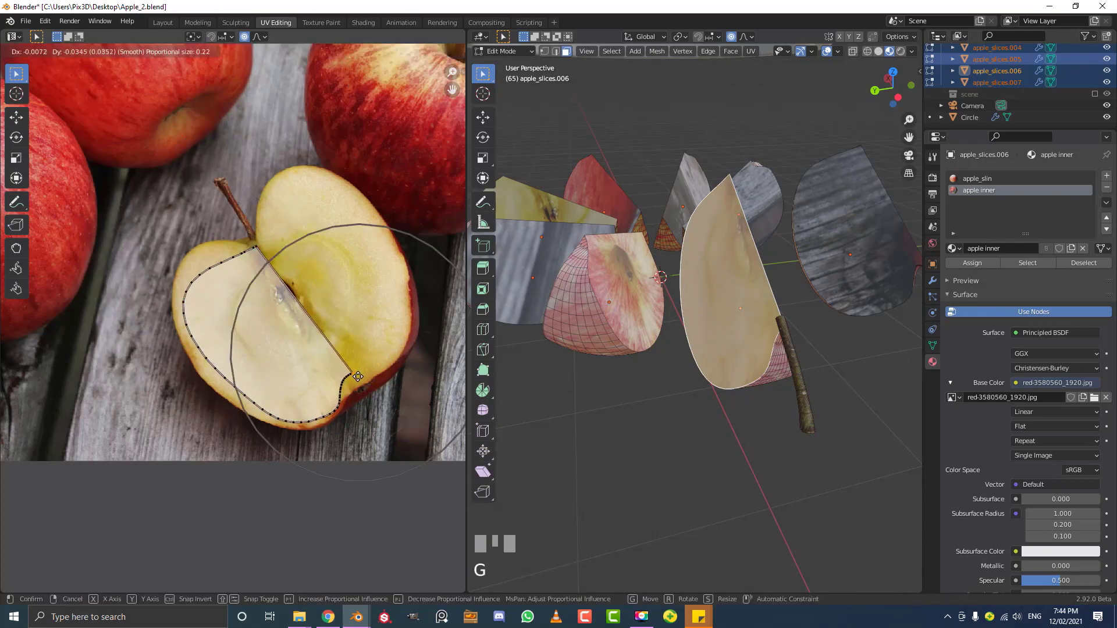
scroll(357, 383, up, 2)
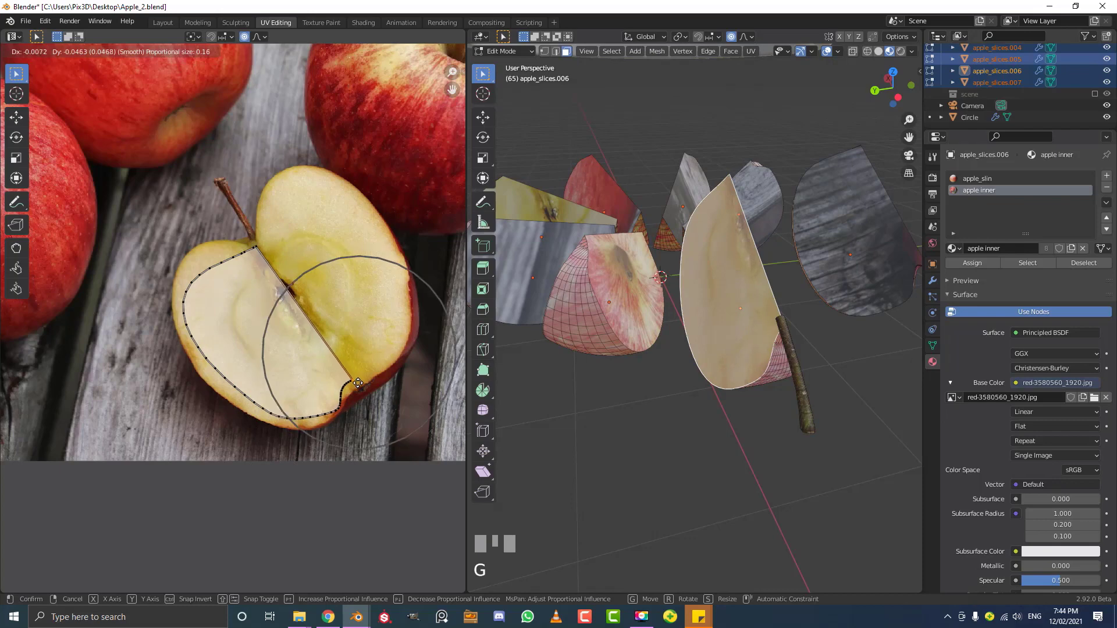
click(361, 382)
click(343, 404)
key(g)
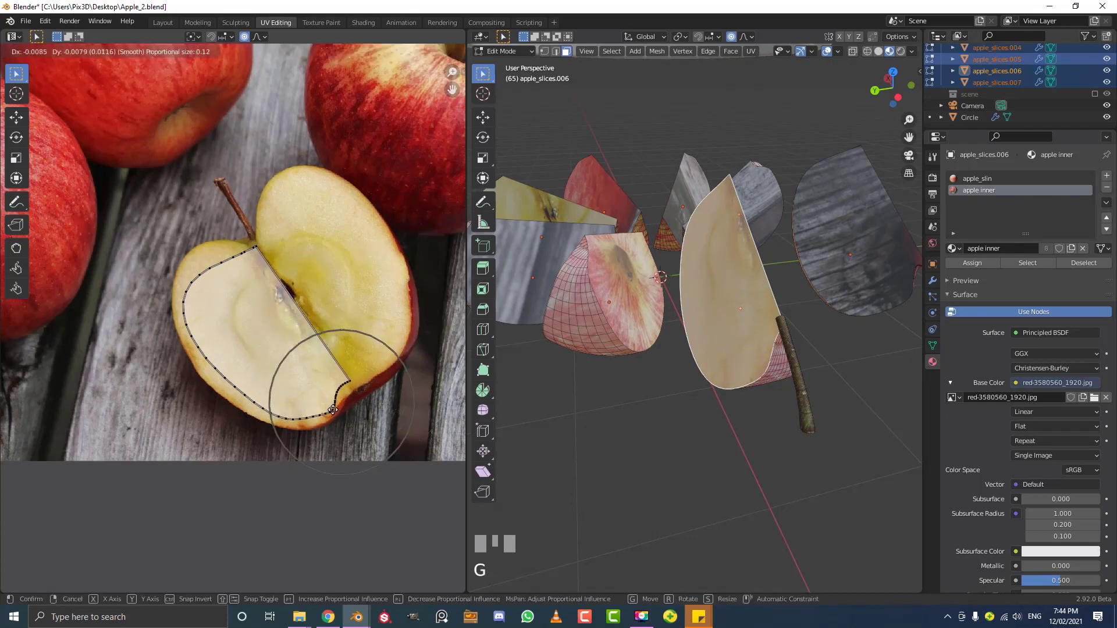
click(337, 406)
key(Tab)
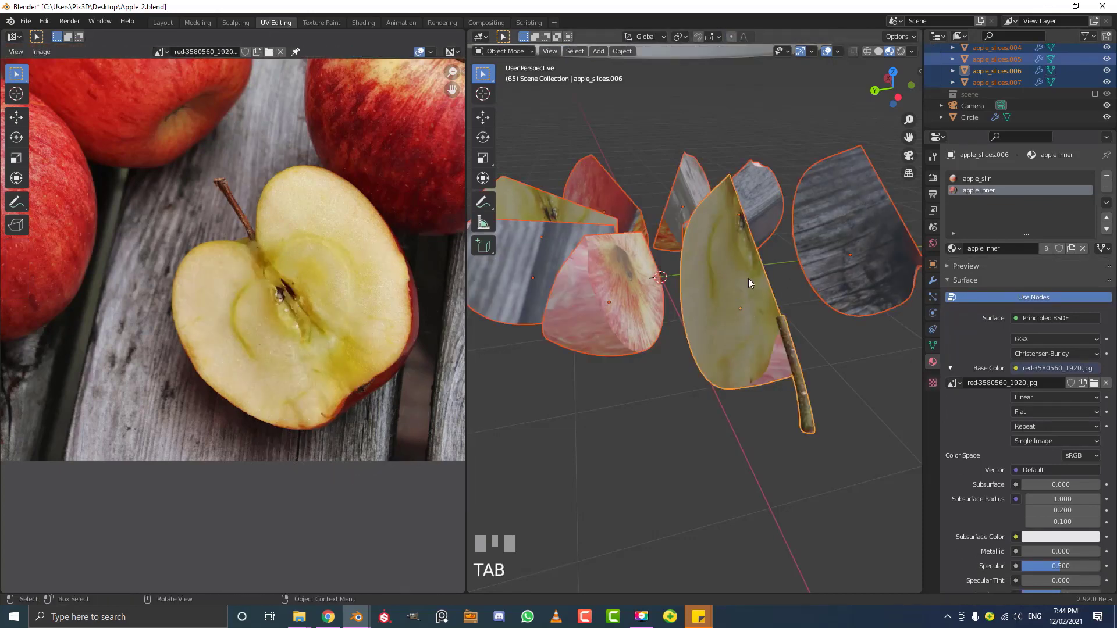
middle_drag(748, 278, 683, 286)
Return to Edit Mode, select the visible cut faces of the other slices and unwrap them together
key(Tab)
click(624, 283)
shift+click(573, 296)
shift+click(593, 237)
shift+click(690, 210)
shift+click(742, 222)
shift+click(821, 250)
key(u)
click(805, 232)
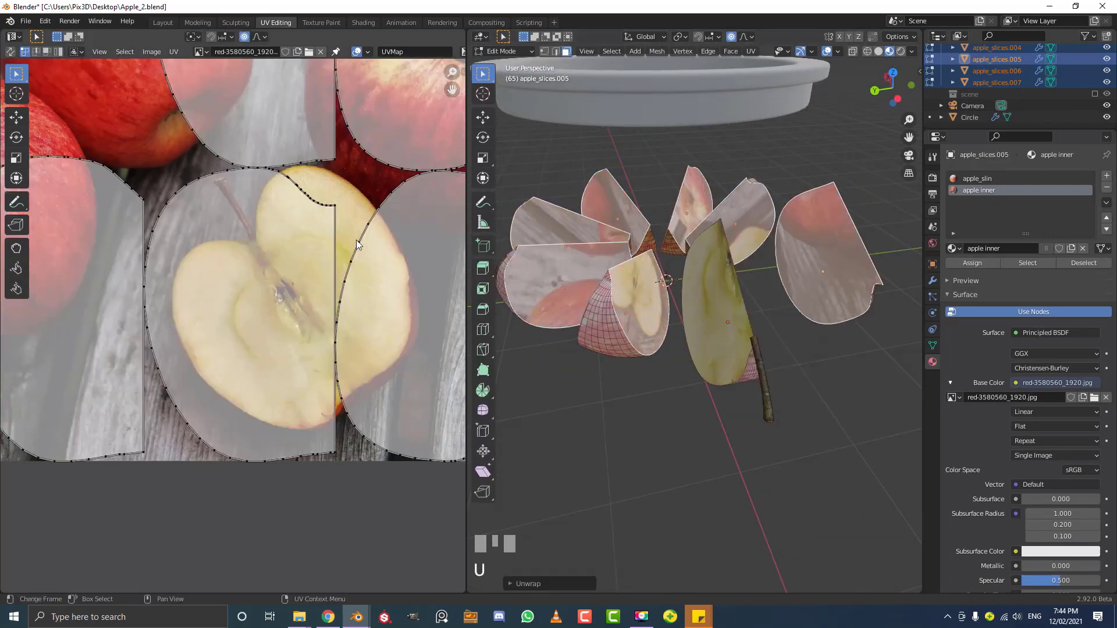
Move the islands lying on either side of the sliced apple in the photo onto it
scroll(357, 244, down, 4)
click(167, 268)
scroll(172, 274, up, 3)
key(g)
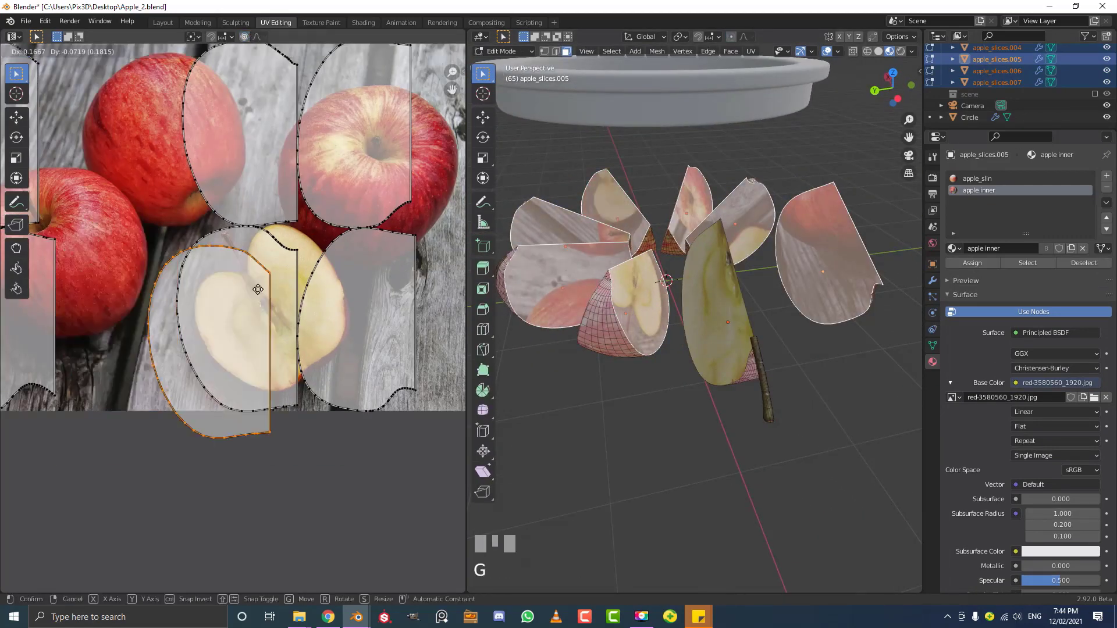
click(396, 235)
key(g)
click(284, 240)
Move the two islands lying above the sliced apple down onto it
click(407, 206)
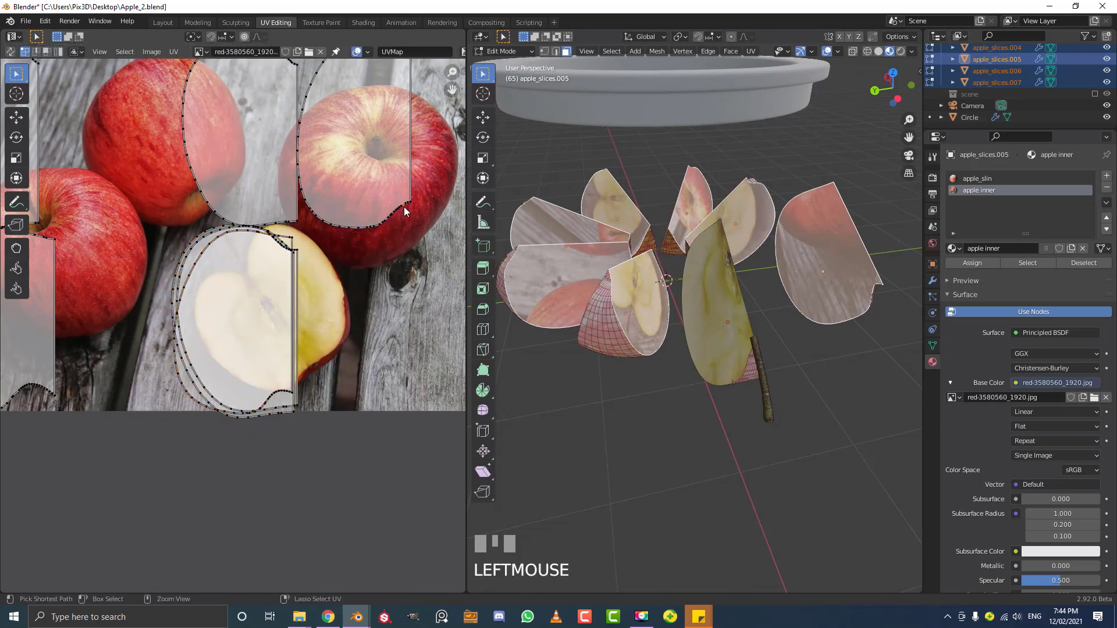
key(ctrl+l)
key(g)
click(289, 400)
key(g)
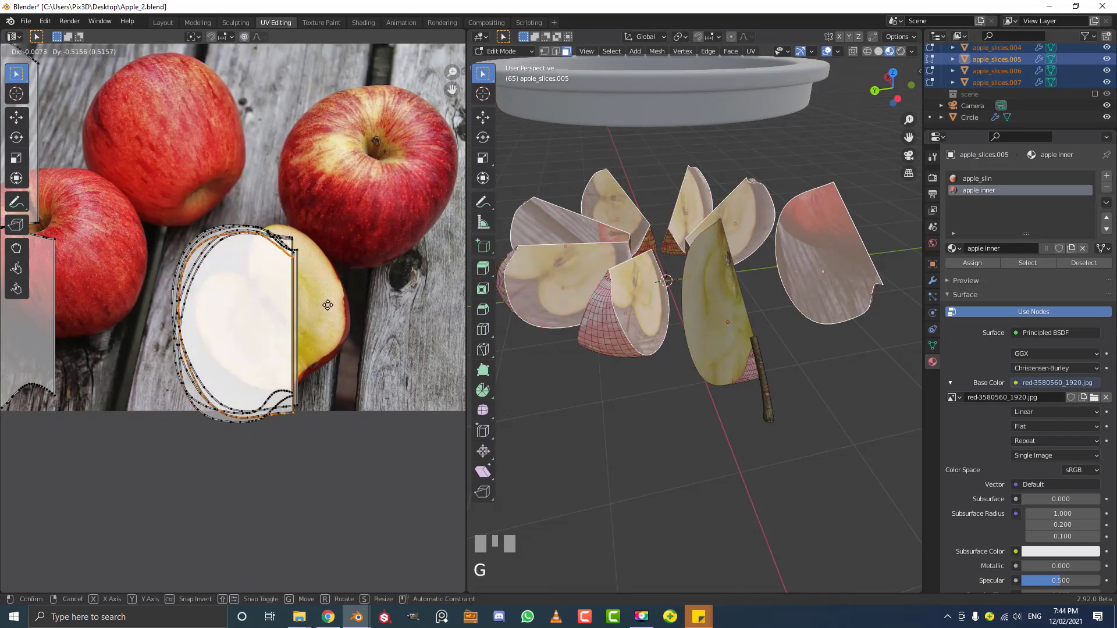
click(325, 304)
Select the linked island near the photo's lower left and move it onto the sliced apple
scroll(314, 303, down, 2)
click(113, 278)
key(ctrl+l)
key(g)
click(271, 277)
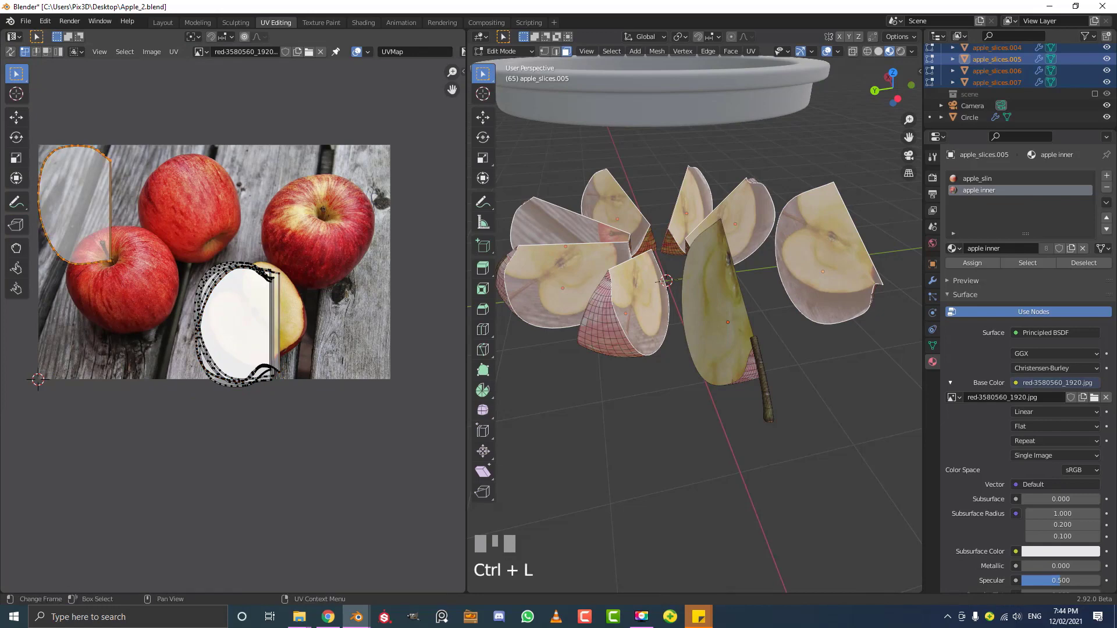
Stack the last island onto the others, then scale, rotate and move the whole stack to fit the left half of the sliced apple
key(g)
click(271, 377)
drag(176, 246, 316, 401)
scroll(316, 339, up, 2)
key(s)
click(376, 343)
key(r)
click(362, 286)
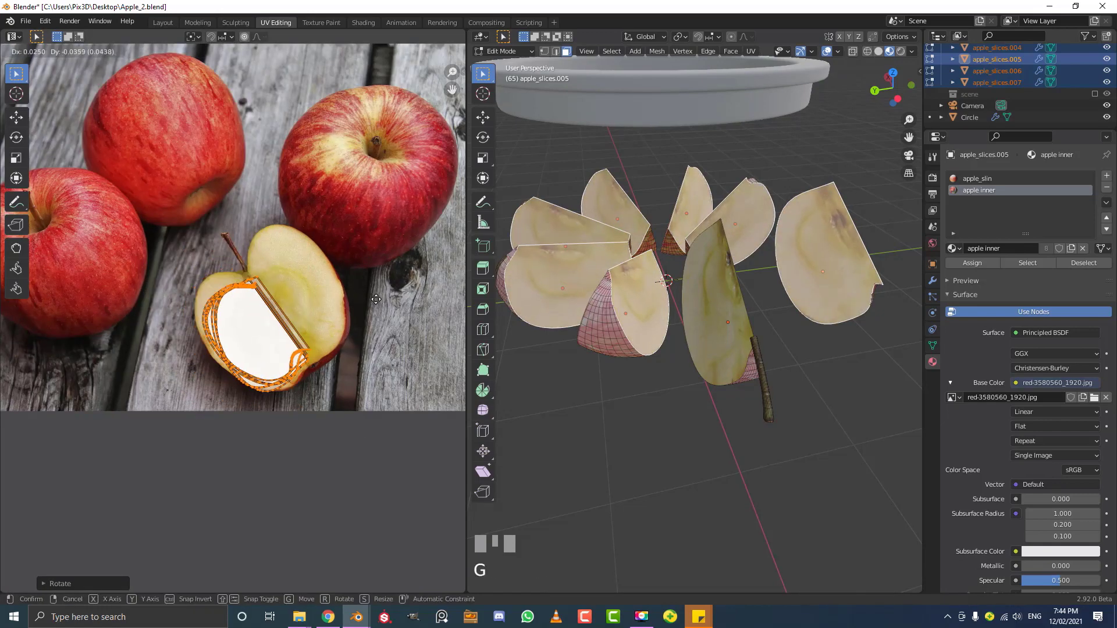
click(381, 297)
Turn on proportional editing and pull the stack's outer outline toward the edge of the sliced apple
click(274, 277)
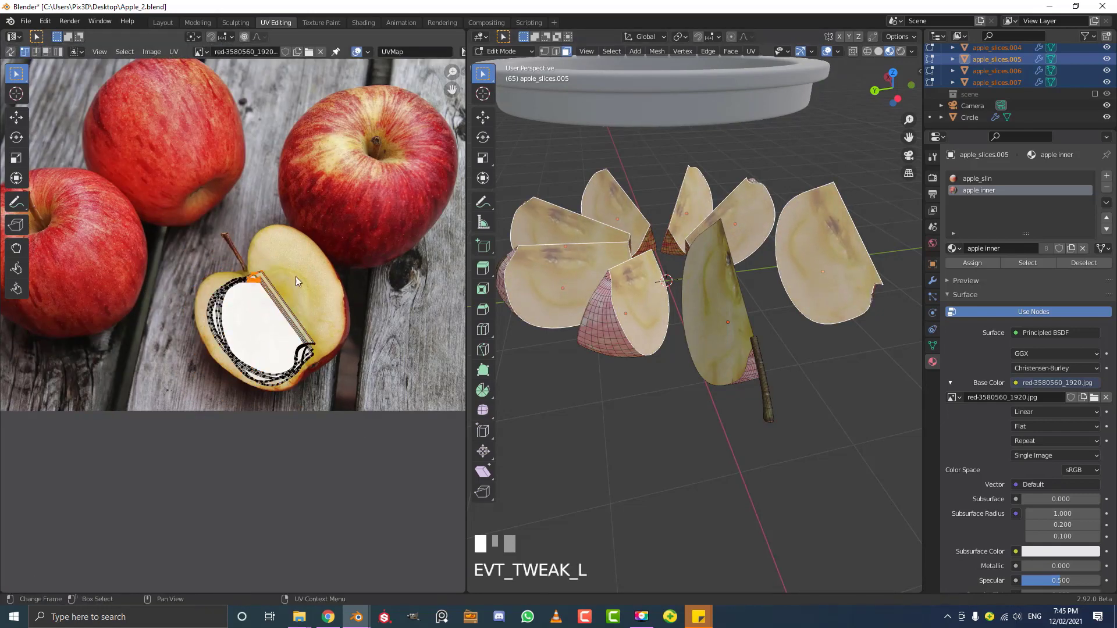
click(246, 37)
key(g)
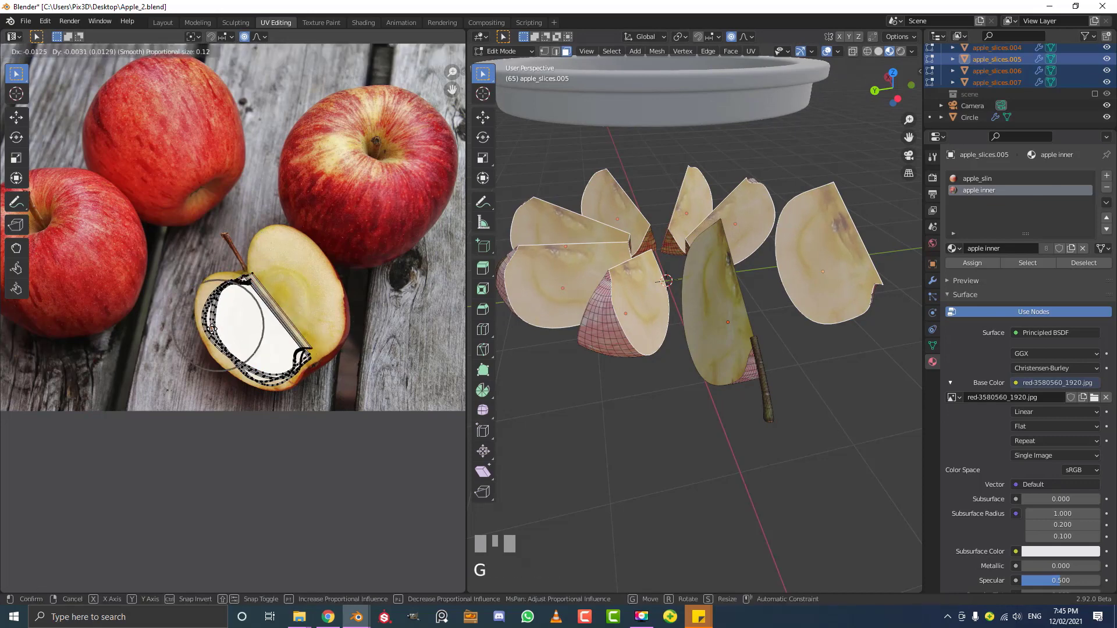
click(234, 362)
Select the cut faces on the opposite side of the slices and unwrap them together
click(675, 337)
middle_drag(593, 367, 727, 349)
shift+click(727, 349)
middle_drag(727, 349, 805, 367)
shift+click(762, 366)
shift+click(806, 367)
shift+click(696, 372)
shift+click(617, 352)
scroll(622, 351, down, 5)
middle_drag(628, 349, 777, 327)
shift+click(682, 320)
key(u)
click(682, 320)
scroll(161, 281, down, 2)
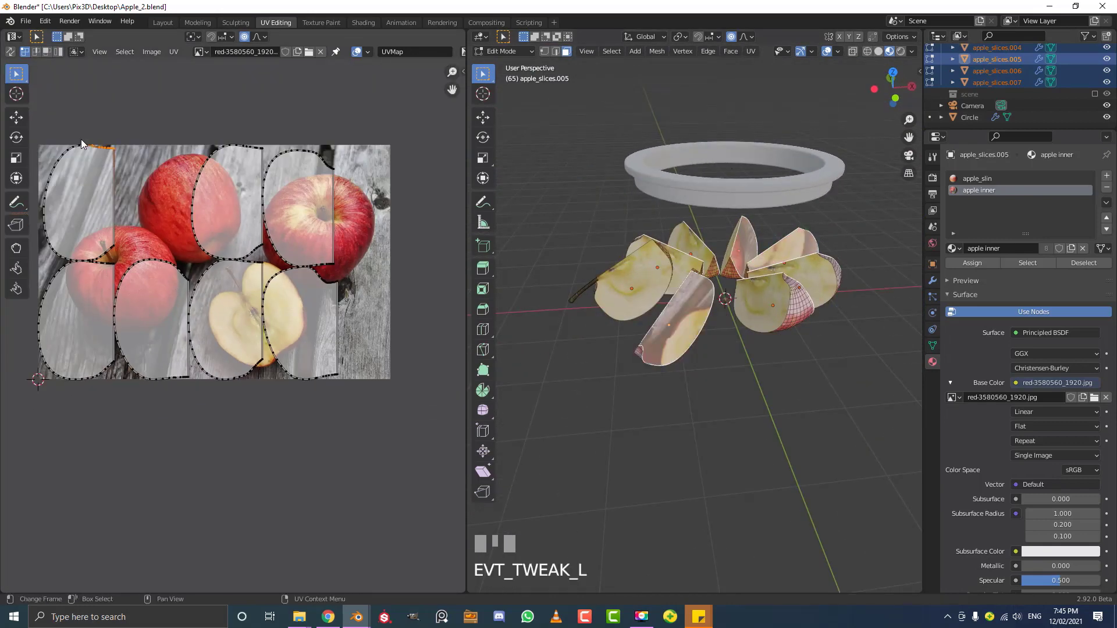
Turn off proportional editing and move the photo's upper-left island along Y onto the island below it
key(ctrl+l)
middle_drag(139, 274, 185, 273)
key(g)
key(Escape)
click(244, 37)
key(g)
key(y)
click(206, 342)
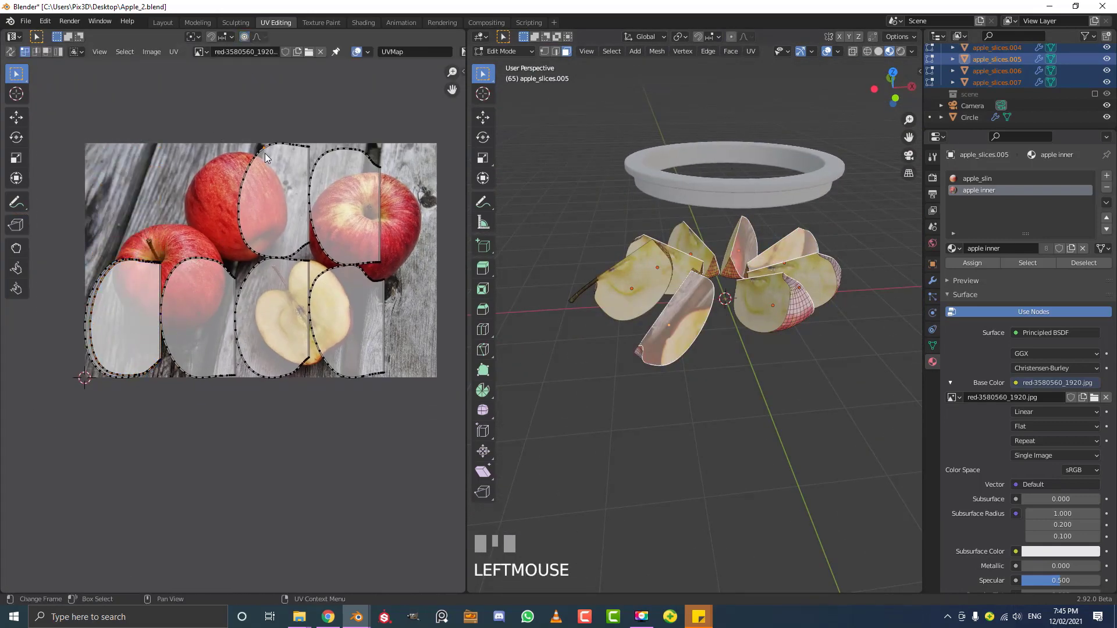
Move the two remaining upper islands onto the stack at the photo's lower left
key(ctrl+l)
key(g)
click(129, 292)
key(g)
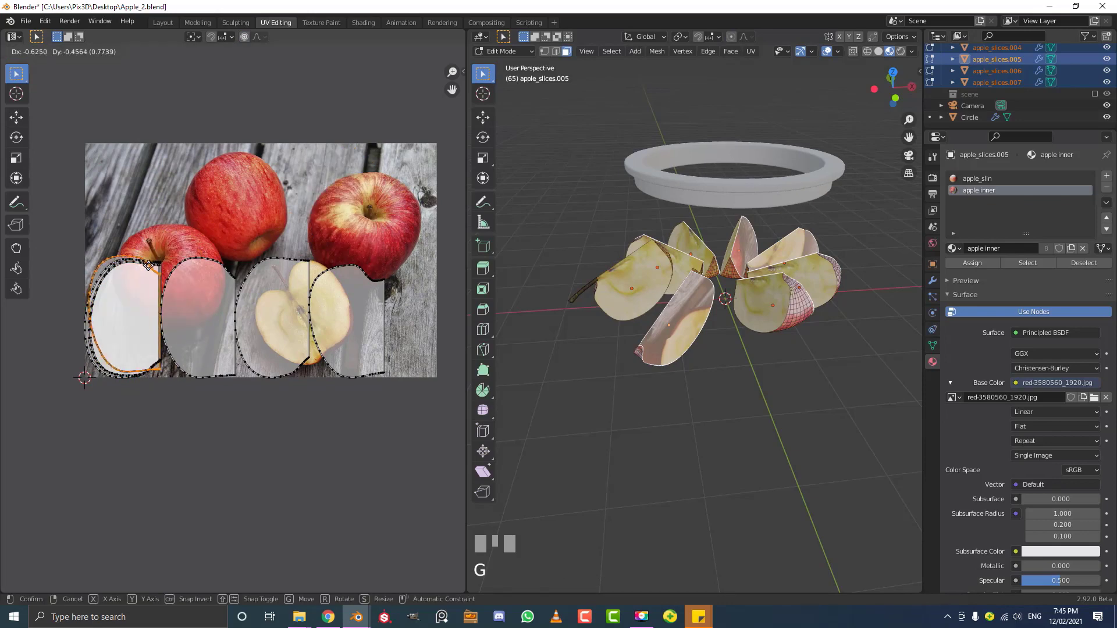
click(152, 270)
Move the remaining lower-row islands onto the stack at the photo's lower left
click(230, 271)
key(ctrl+l)
key(g)
click(155, 272)
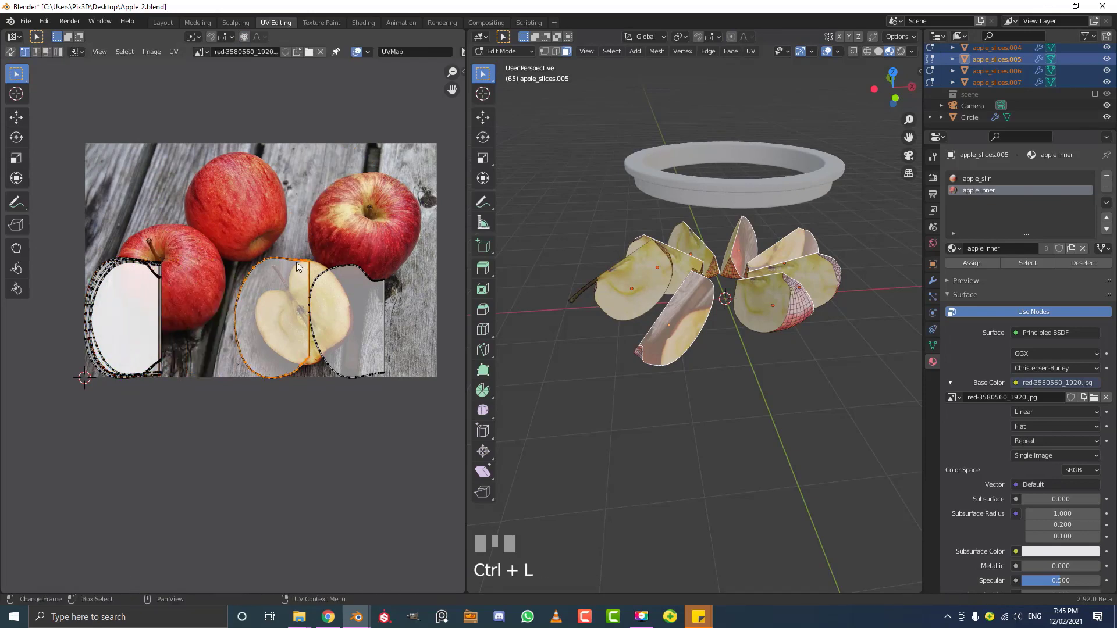
key(g)
click(149, 269)
Select all the stacked islands and move, scale and rotate them to fit the left half of the sliced apple
click(89, 276)
key(a)
key(g)
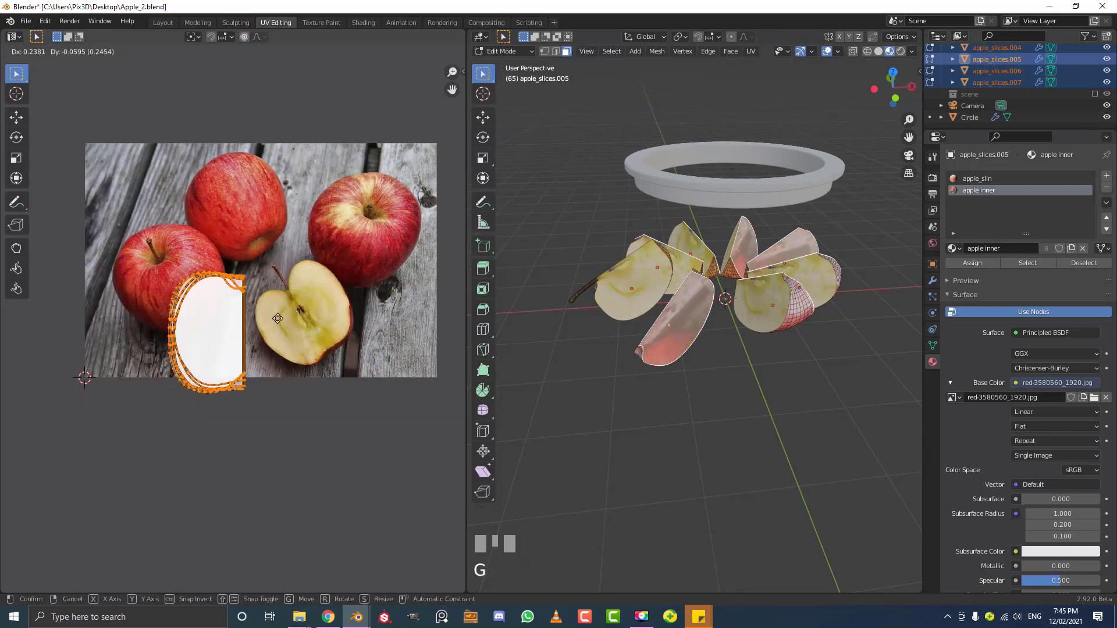
click(236, 324)
scroll(236, 323, up, 3)
key(s)
key(r)
click(333, 311)
key(g)
click(341, 334)
With proportional editing on, pull the stack's upper-left outline toward the apple's edge and return to Object Mode
click(168, 278)
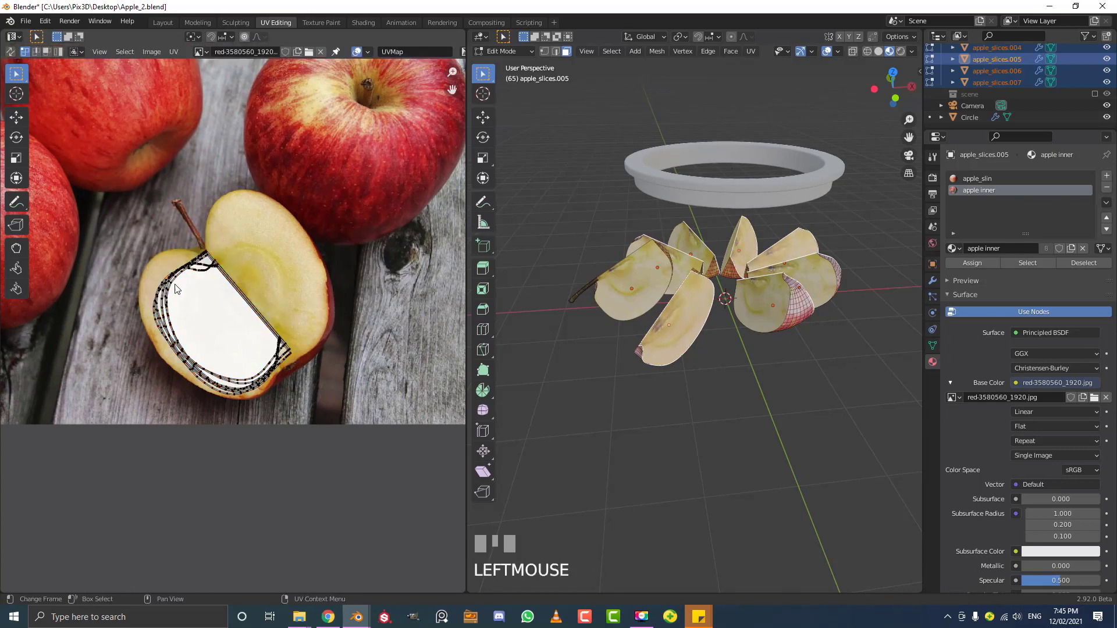
key(g)
right_click(178, 285)
click(245, 37)
key(g)
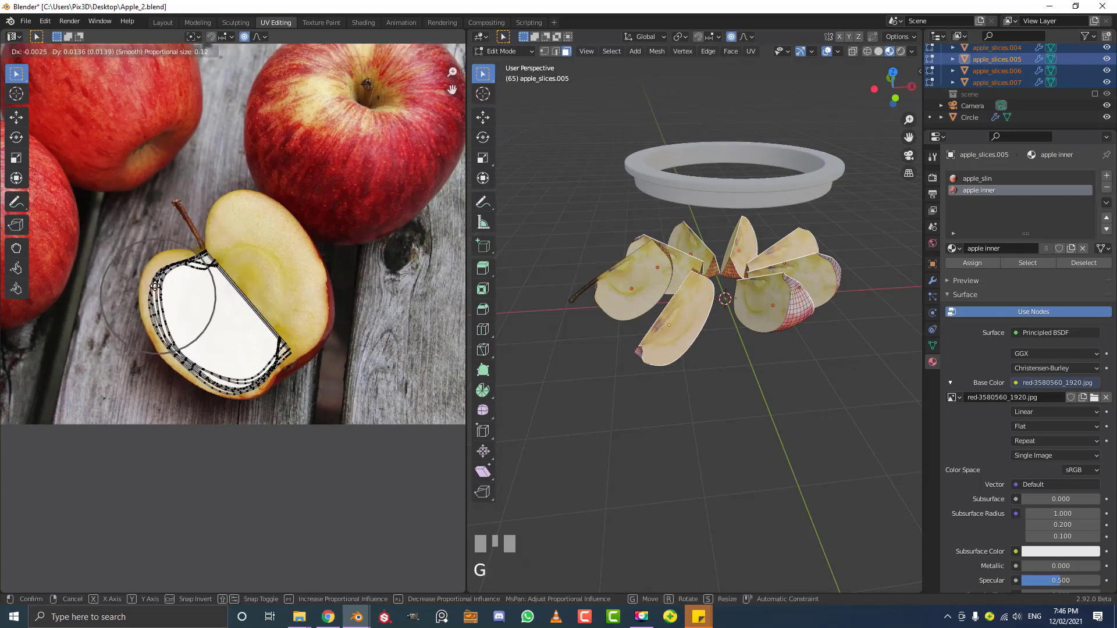
click(336, 309)
key(Tab)
middle_drag(686, 299, 684, 263)
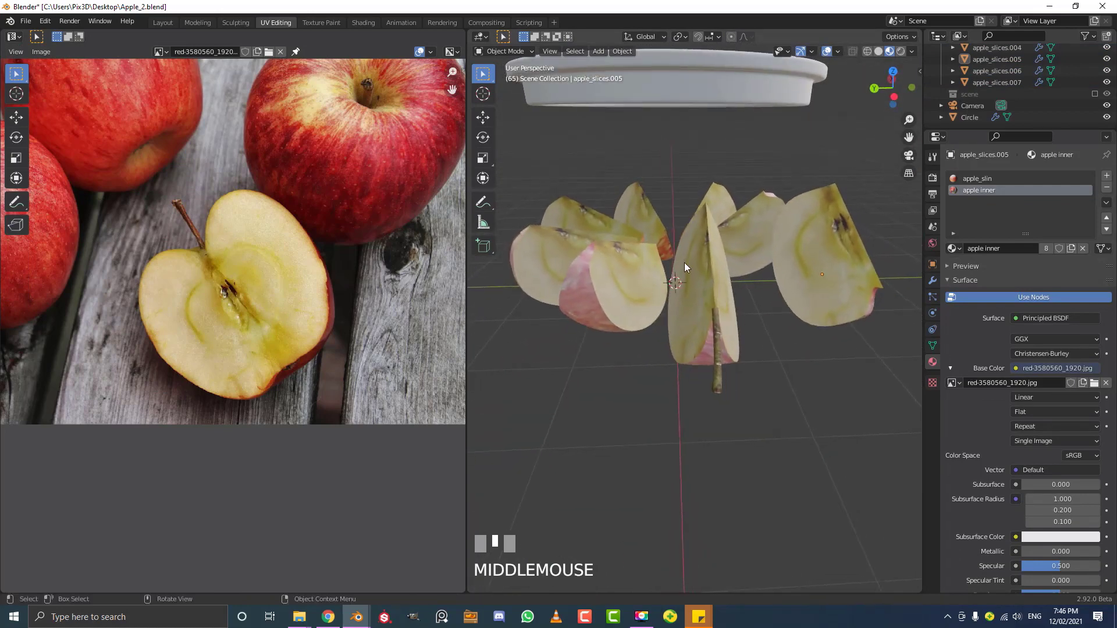
scroll(658, 262, up, 2)
Edit apple_slices.007, select its front cut face and pull its island's lower corner toward the base of the sliced apple
click(631, 223)
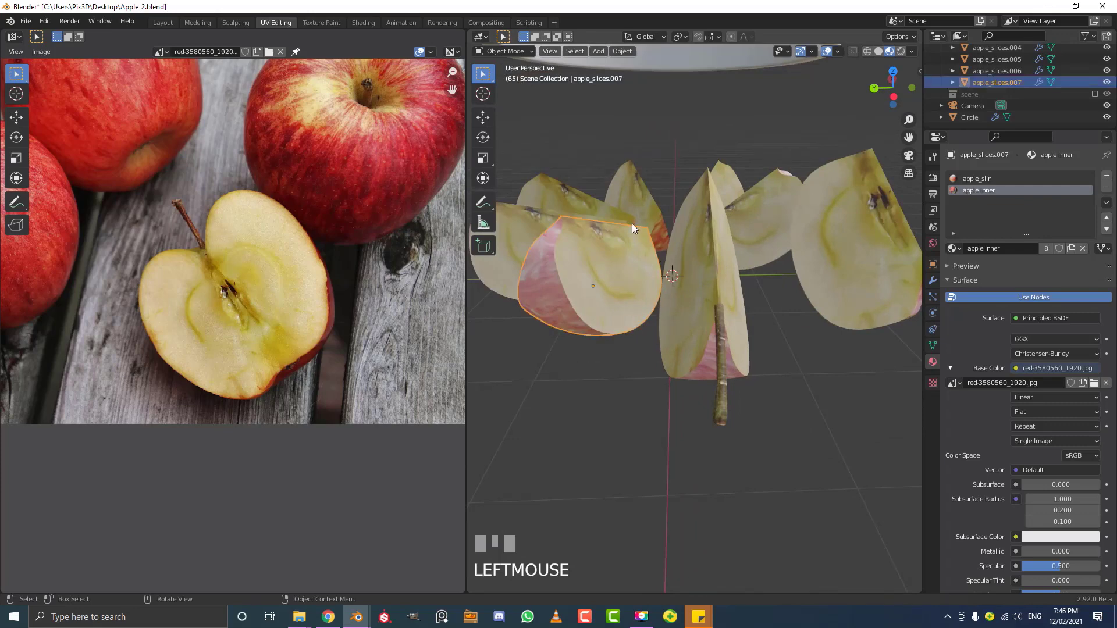
key(Tab)
click(605, 273)
scroll(266, 364, up, 1)
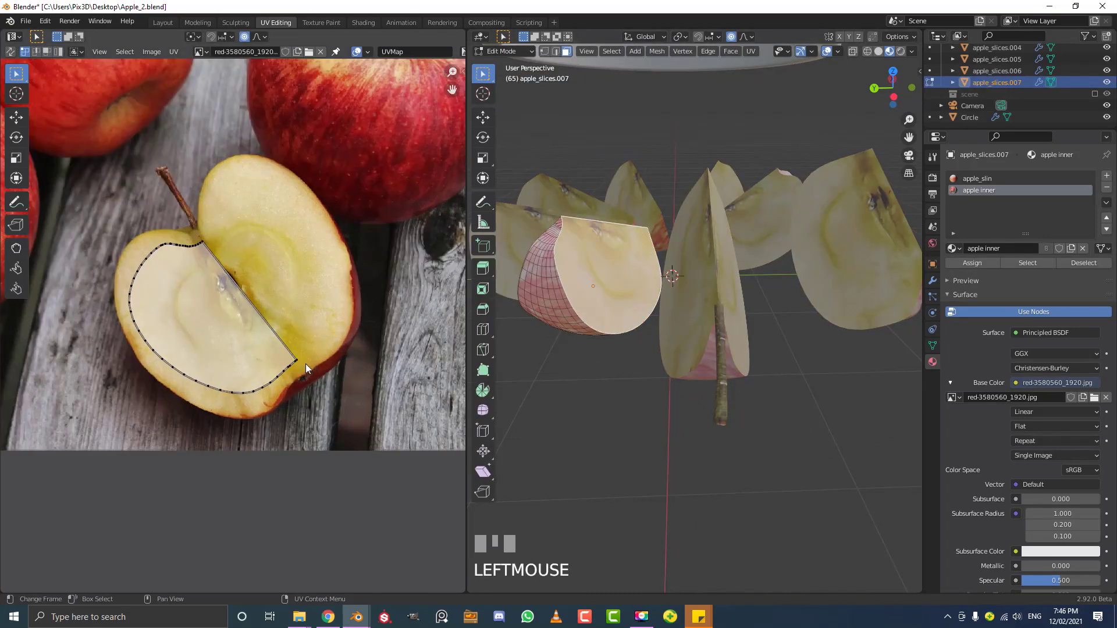
drag(305, 368, 131, 263)
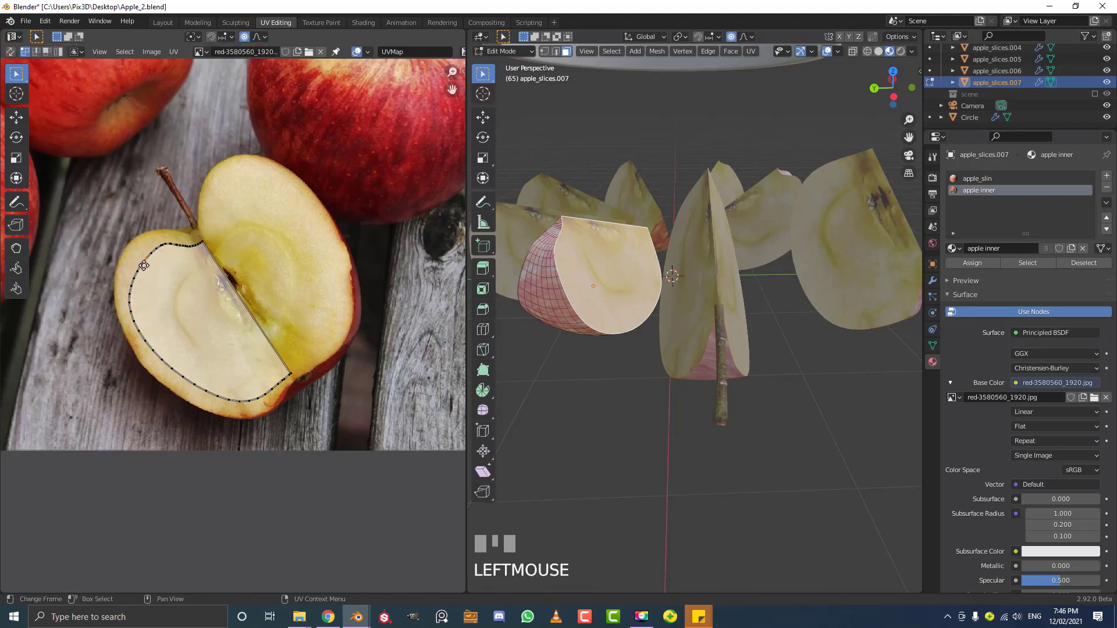
Proportionally pull the island's left outline and upper corner to match the sliced apple, then return to Object Mode
key(g)
scroll(143, 264, up, 2)
click(136, 262)
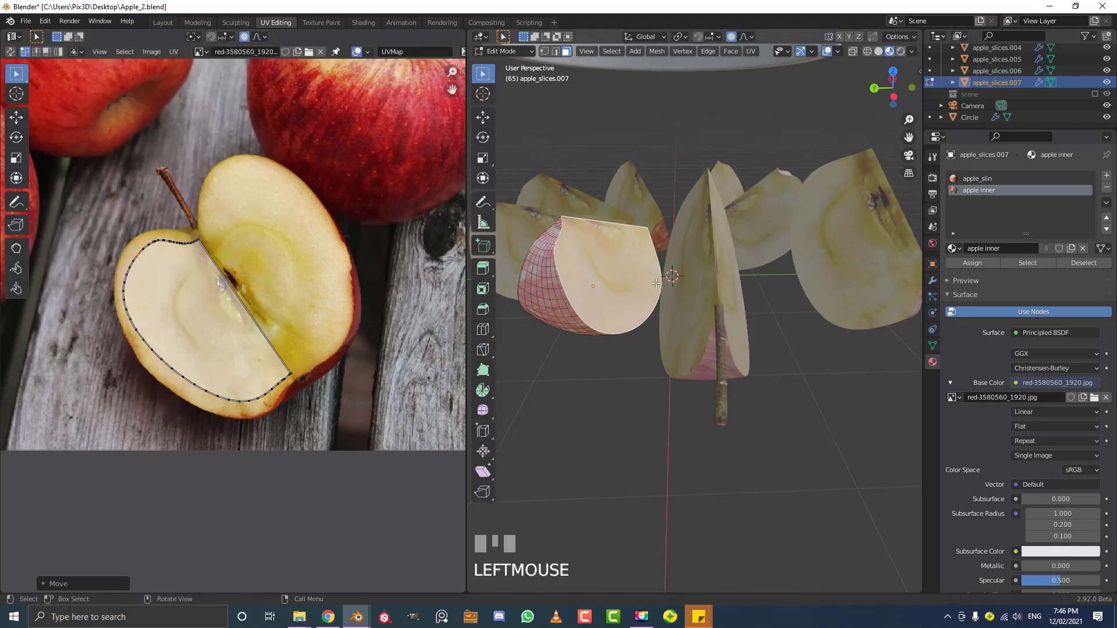
key(g)
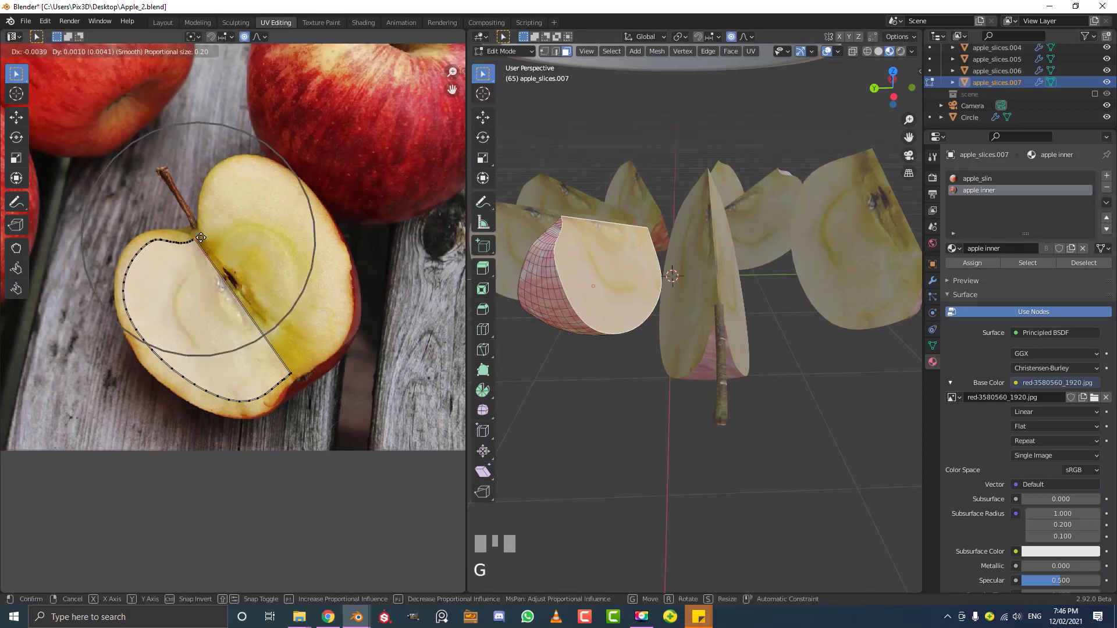
click(200, 237)
key(Tab)
mouse_move(725, 250)
middle_down()
mouse_move(662, 248)
mouse_move(766, 255)
mouse_move(686, 261)
mouse_move(568, 249)
mouse_move(686, 251)
mouse_move(707, 221)
mouse_move(714, 238)
middle_up()
scroll(1094, 110, up, 2)
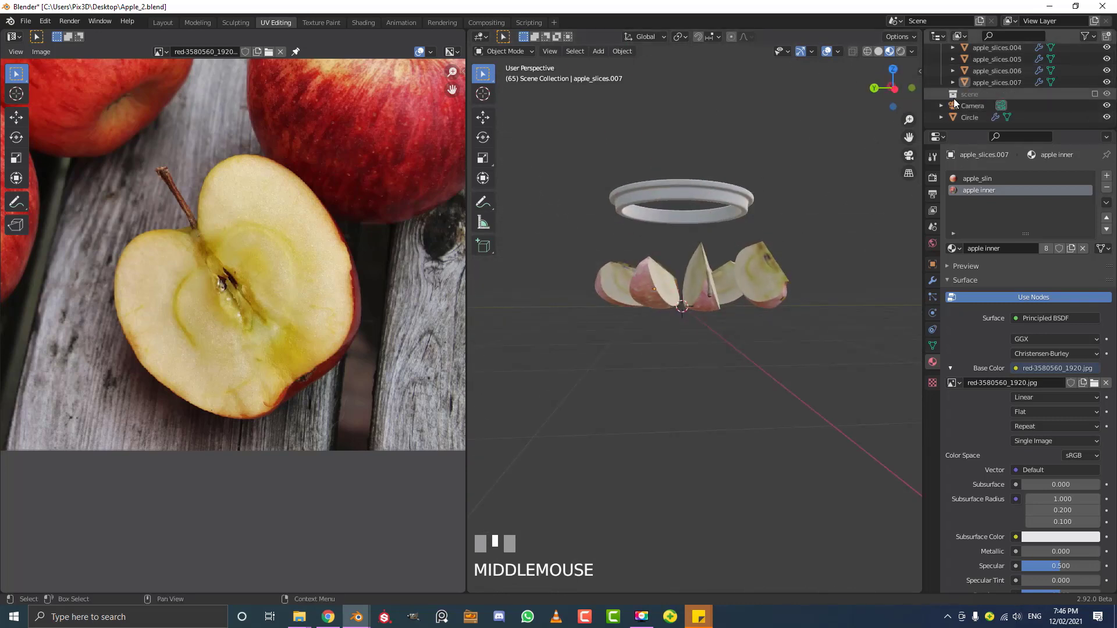
Enable the scene collection and the collection containing the whole apple in the view layer
click(1095, 94)
scroll(1063, 89, up, 5)
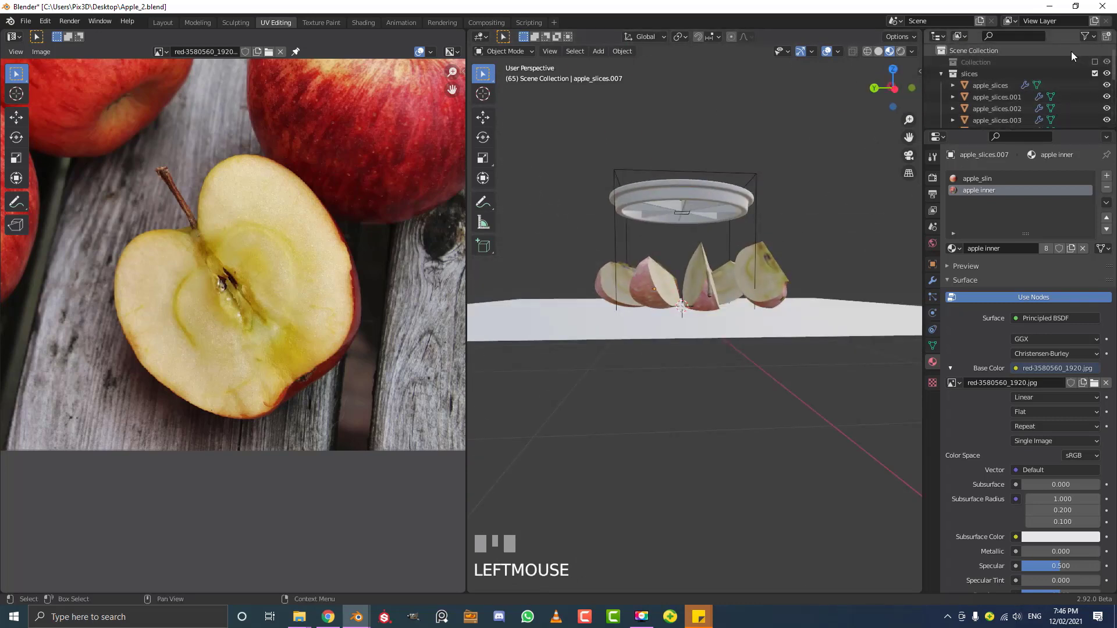
click(1095, 63)
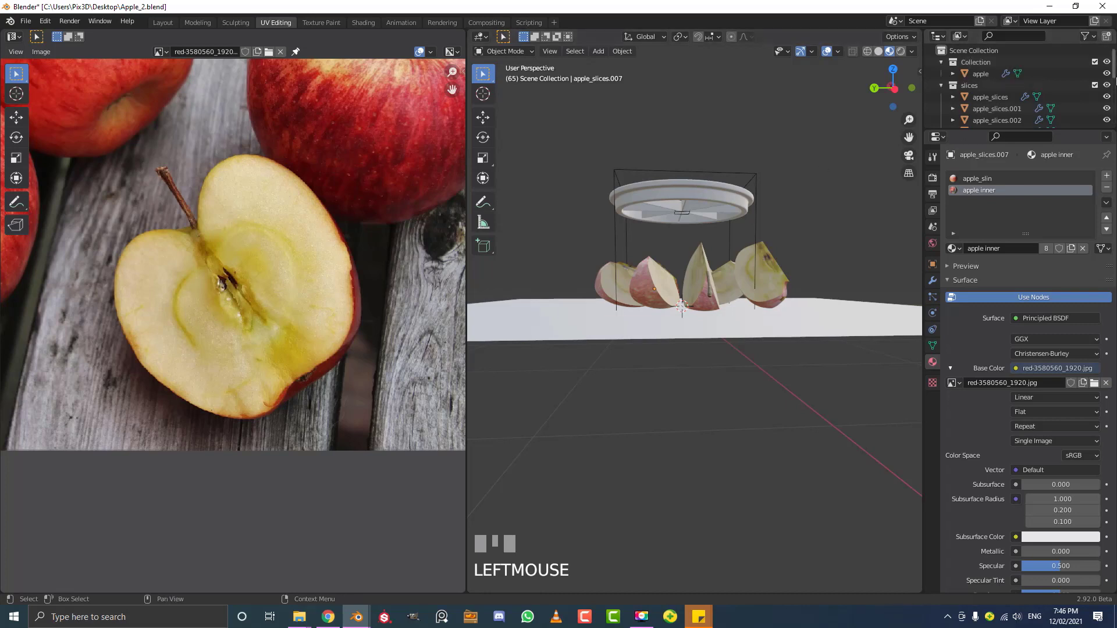
middle_drag(740, 186, 623, 119)
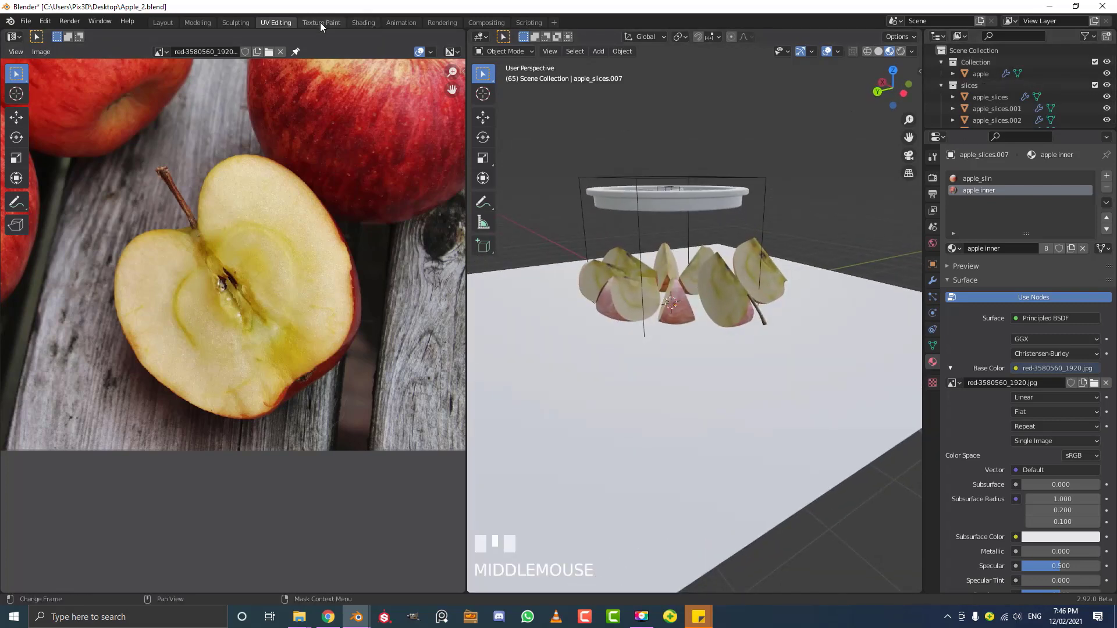
Switch to the Shading workspace and show the slices through the camera in Rendered shading
click(361, 22)
middle_drag(454, 128, 500, 164)
scroll(515, 167, up, 2)
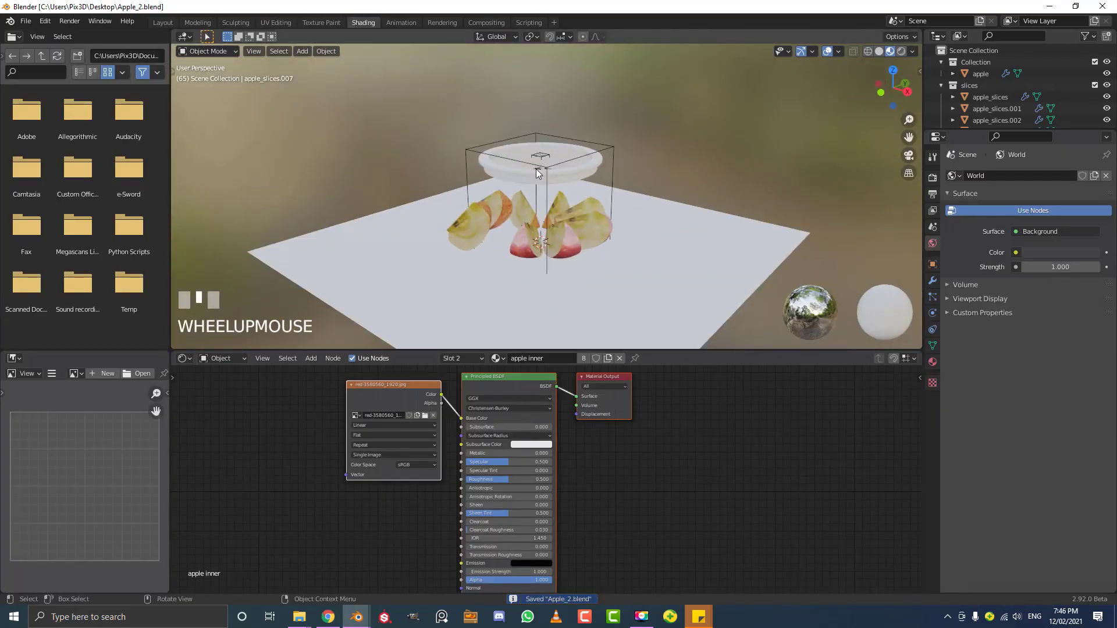
key(KP_0)
scroll(580, 214, down, 2)
scroll(567, 155, up, 3)
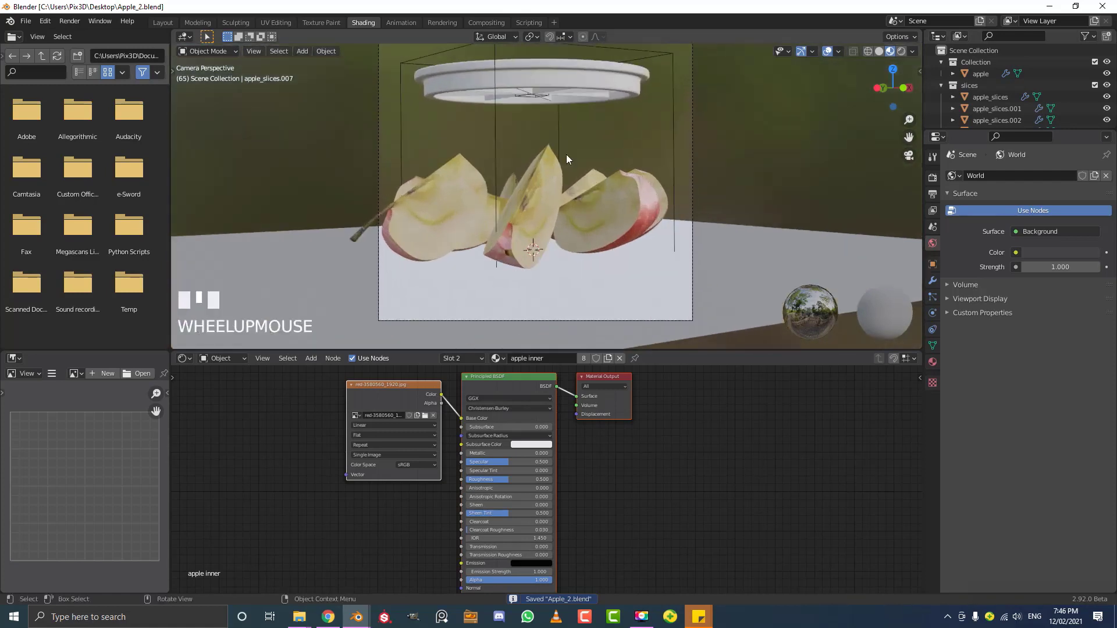
key(z)
click(567, 81)
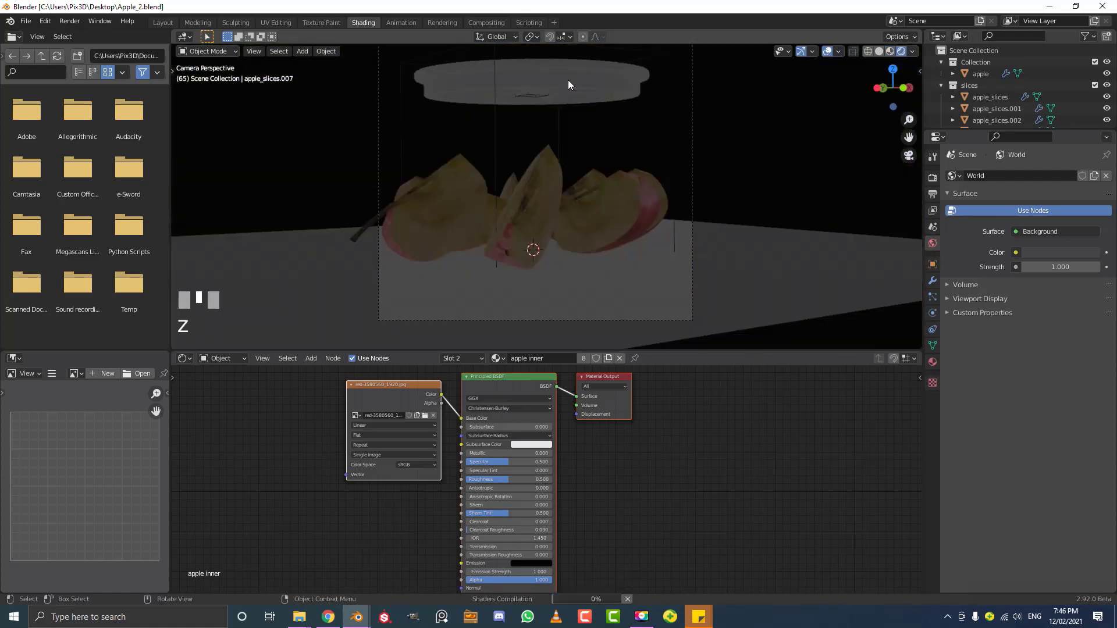
scroll(574, 162, down, 2)
scroll(535, 184, up, 2)
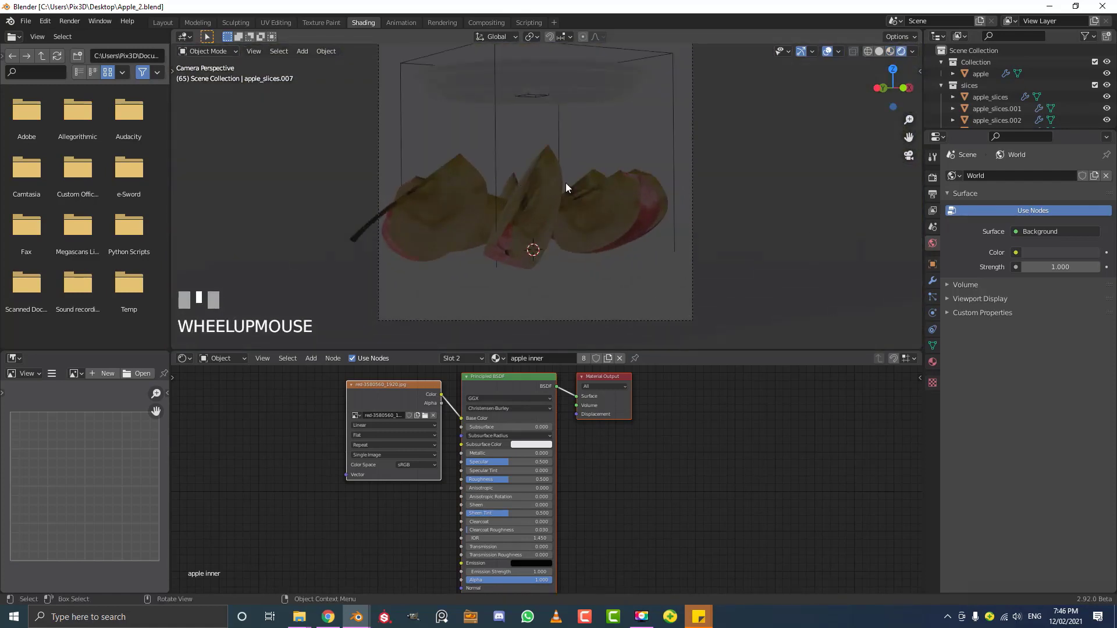
Add an area light to the scene
key(shift+a)
mouse_move(507, 293)
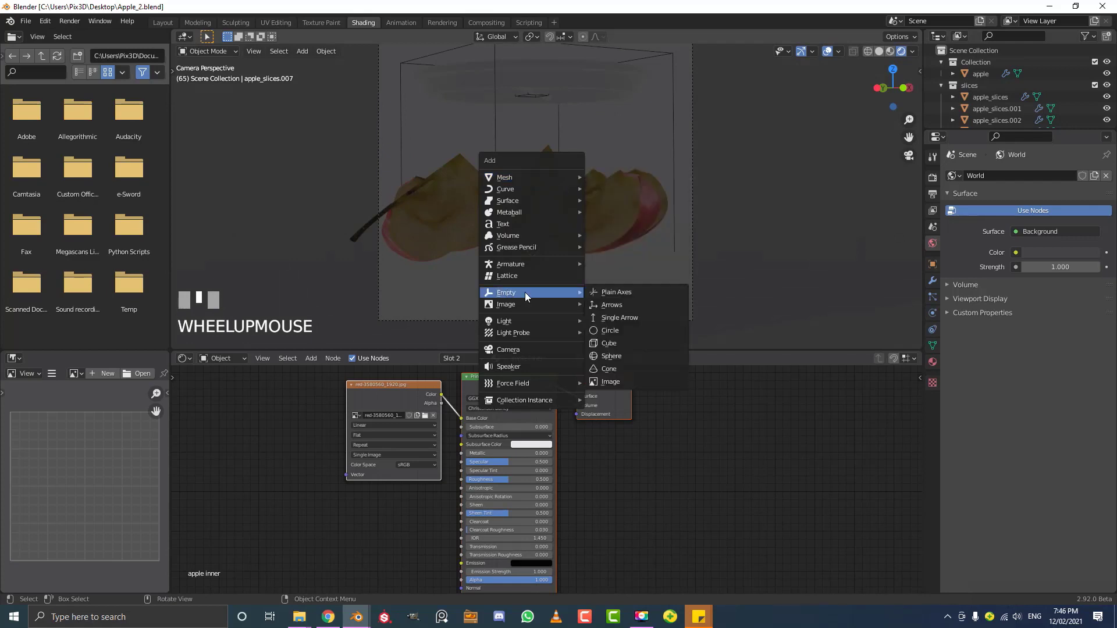
mouse_move(508, 320)
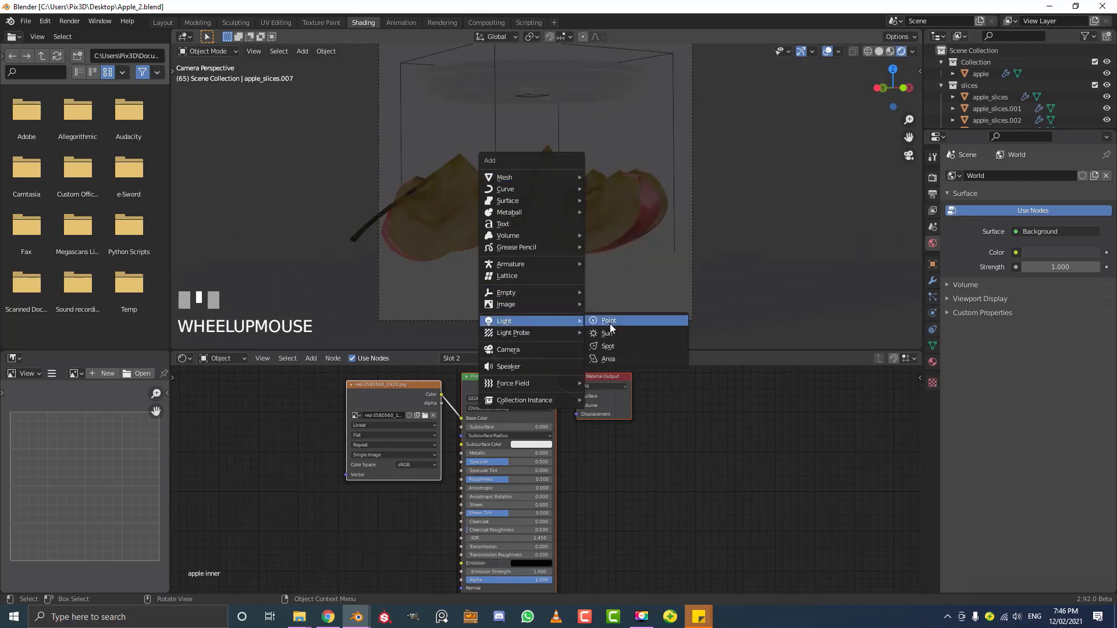
click(607, 361)
scroll(545, 264, down, 4)
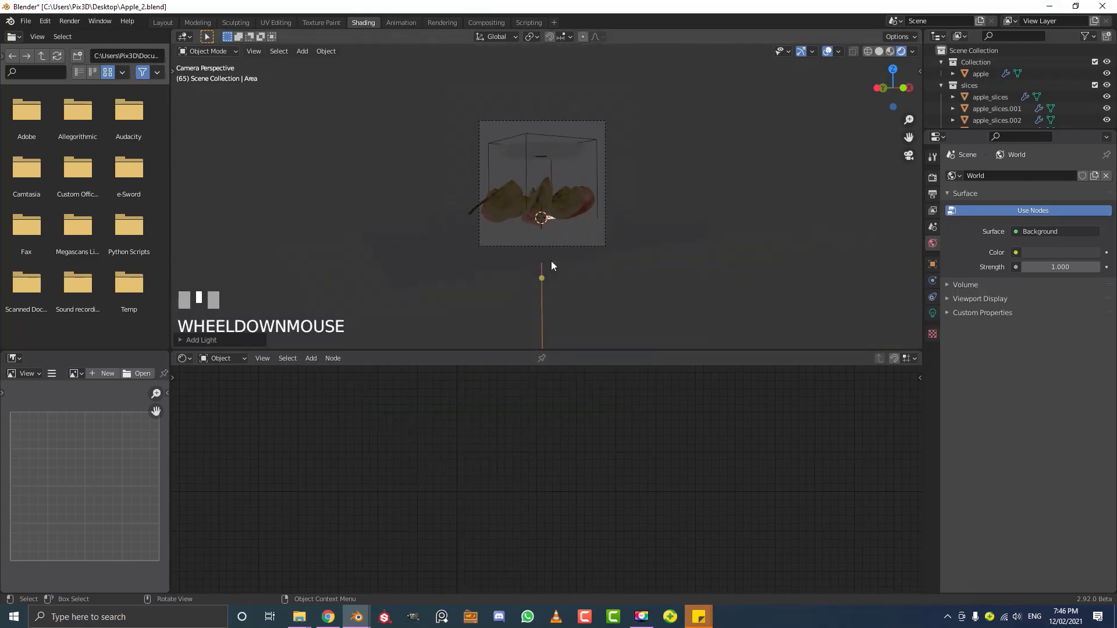
Move the area light up above the camera and rotate it to aim at the apple slices
middle_drag(551, 261, 520, 259)
scroll(521, 259, down, 3)
key(g)
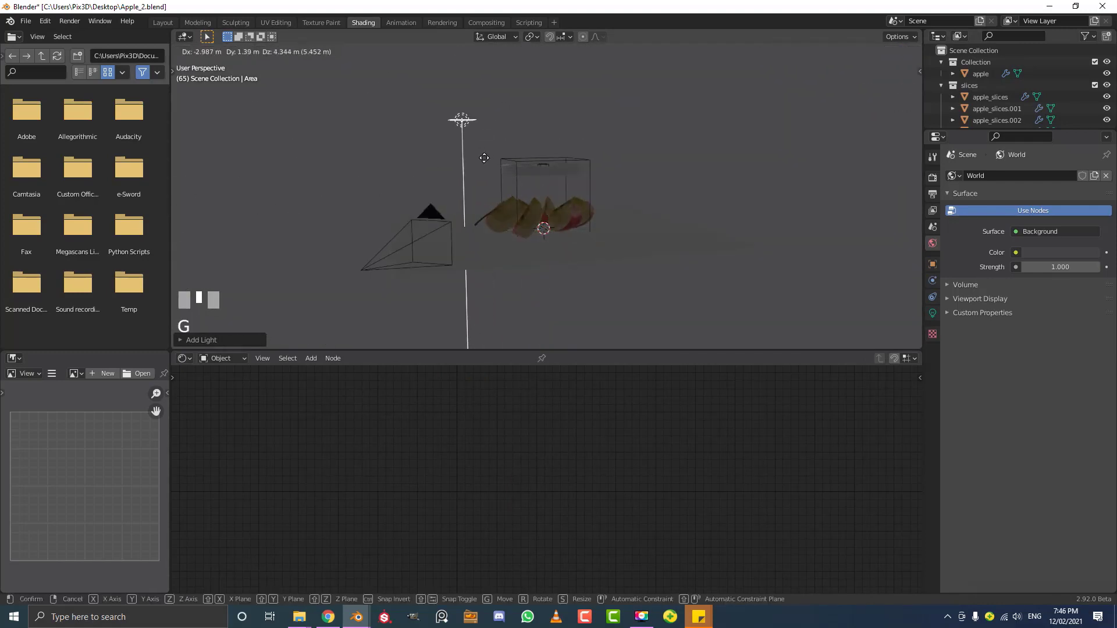
click(484, 158)
key(r)
click(505, 138)
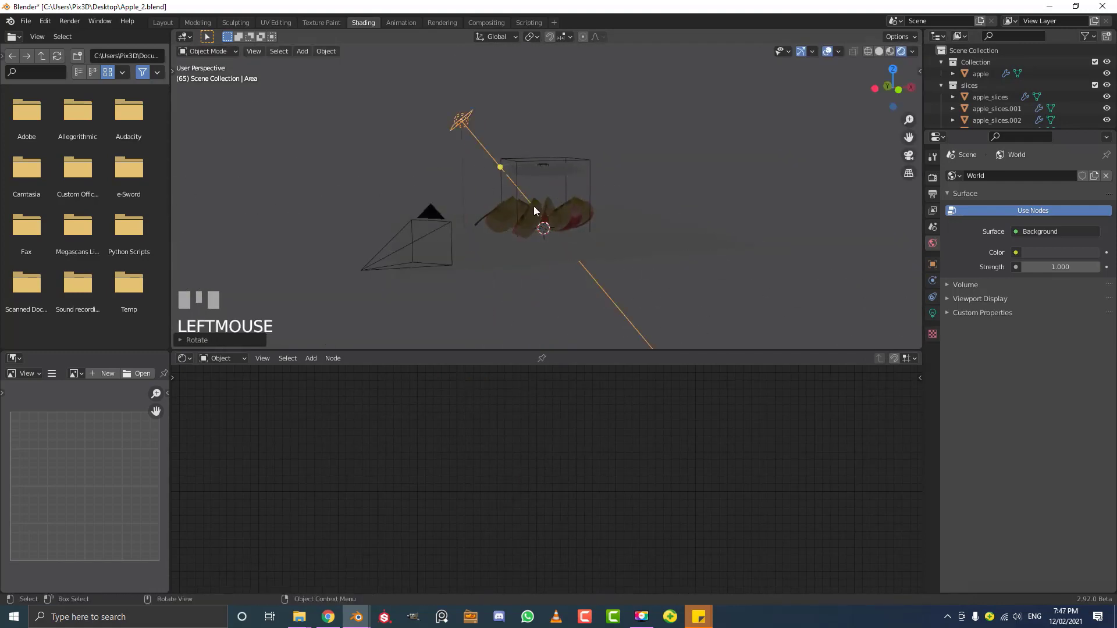
Set the area light's power to 123.5 W and its size to 3.33 m
click(933, 313)
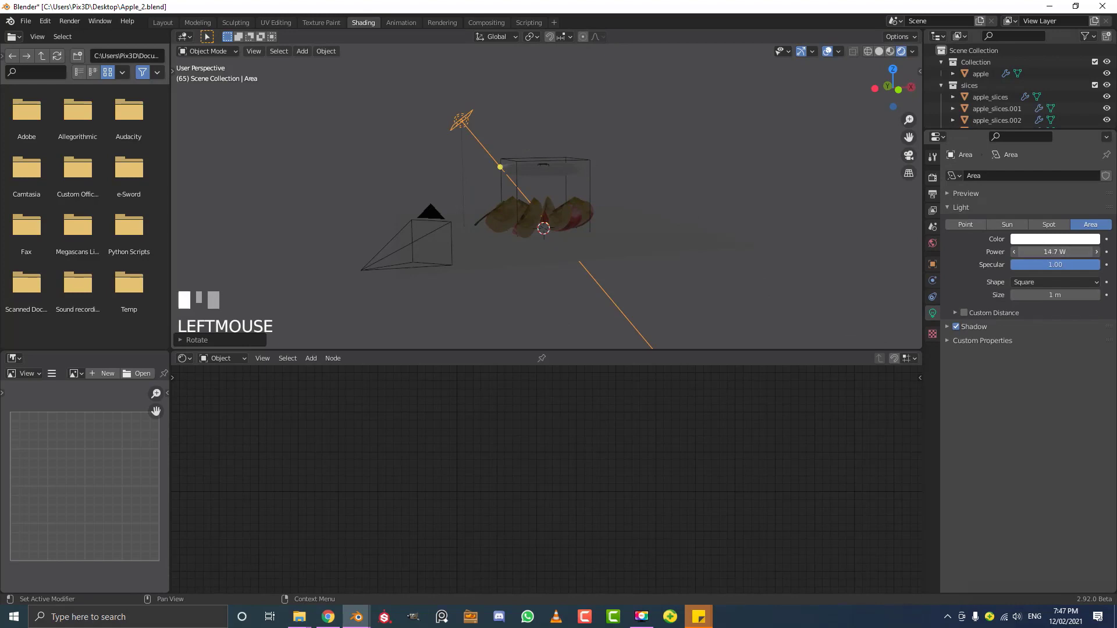
drag(1055, 252, 1075, 251)
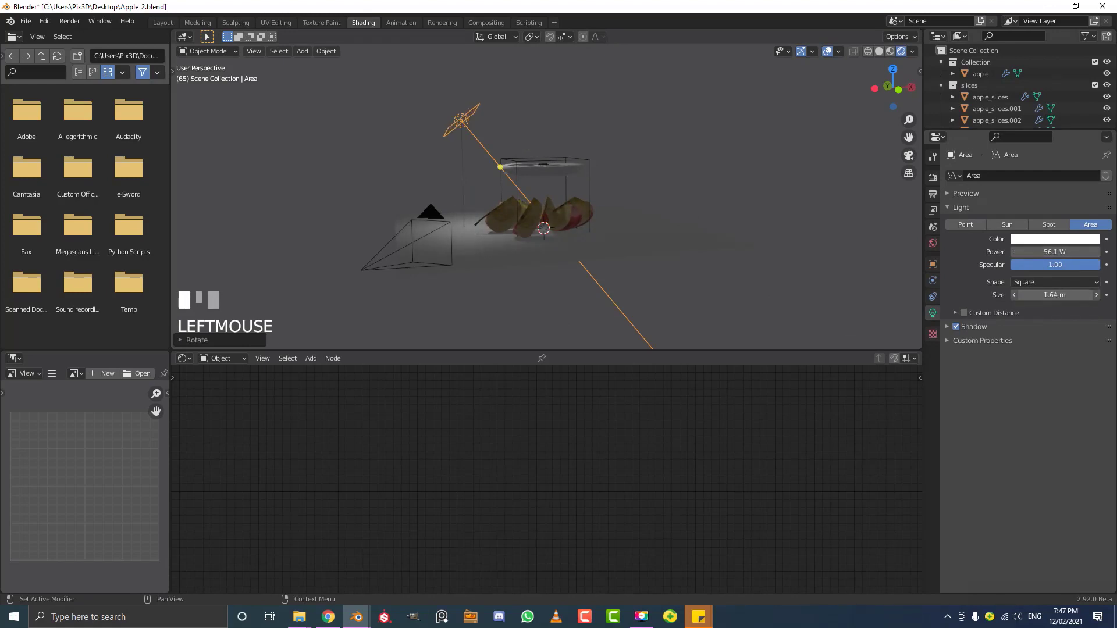
drag(1041, 252, 1085, 252)
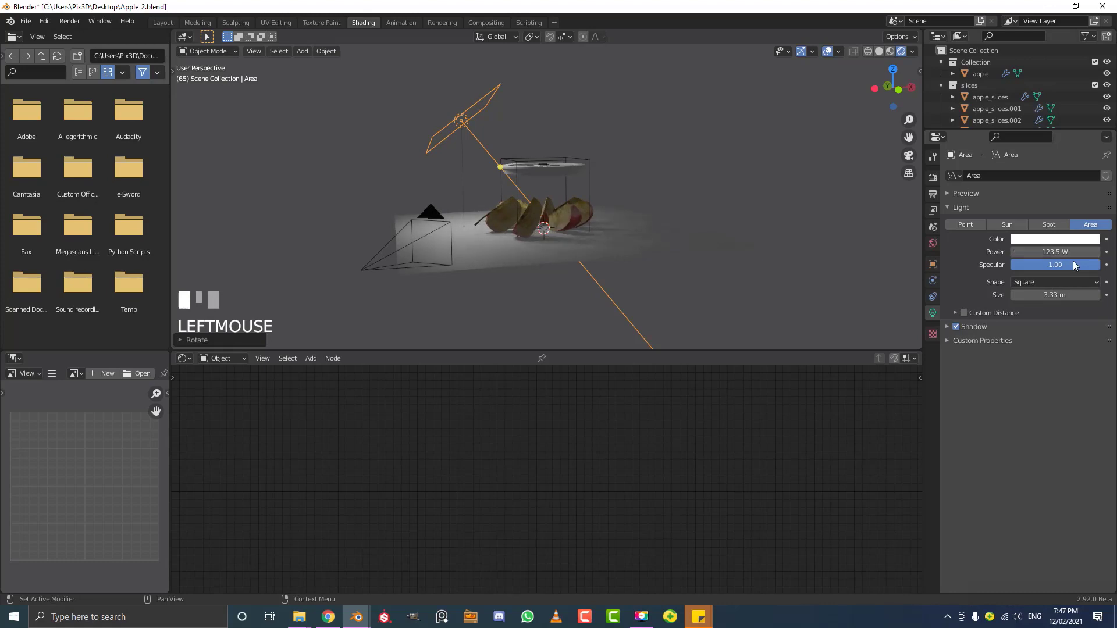
middle_drag(674, 259, 655, 273)
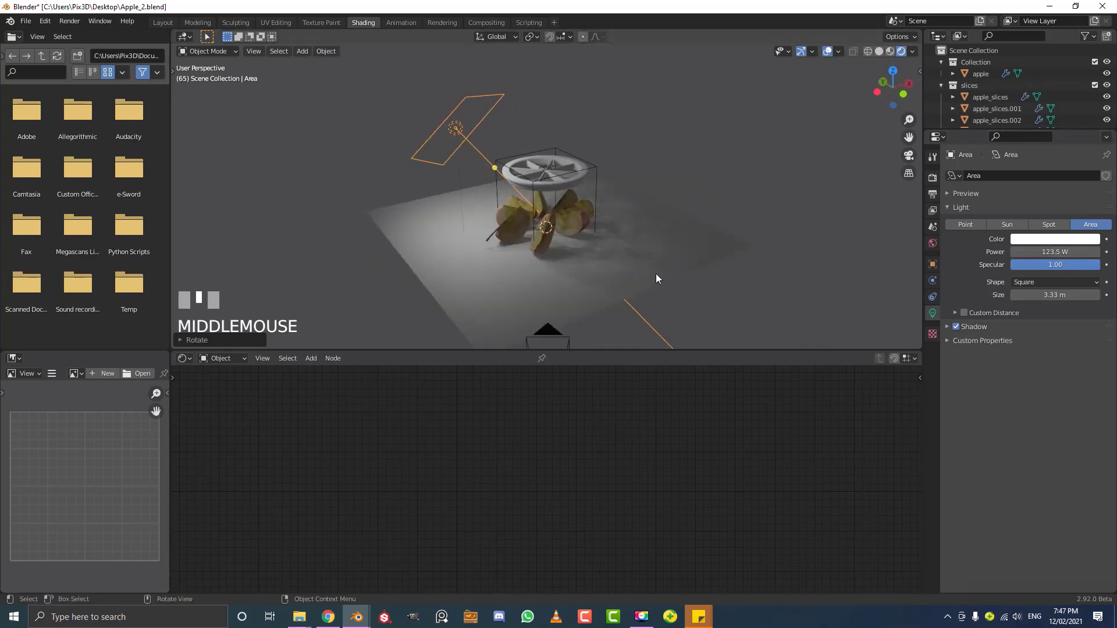
Enable Ambient Occlusion in the Eevee render settings
click(932, 178)
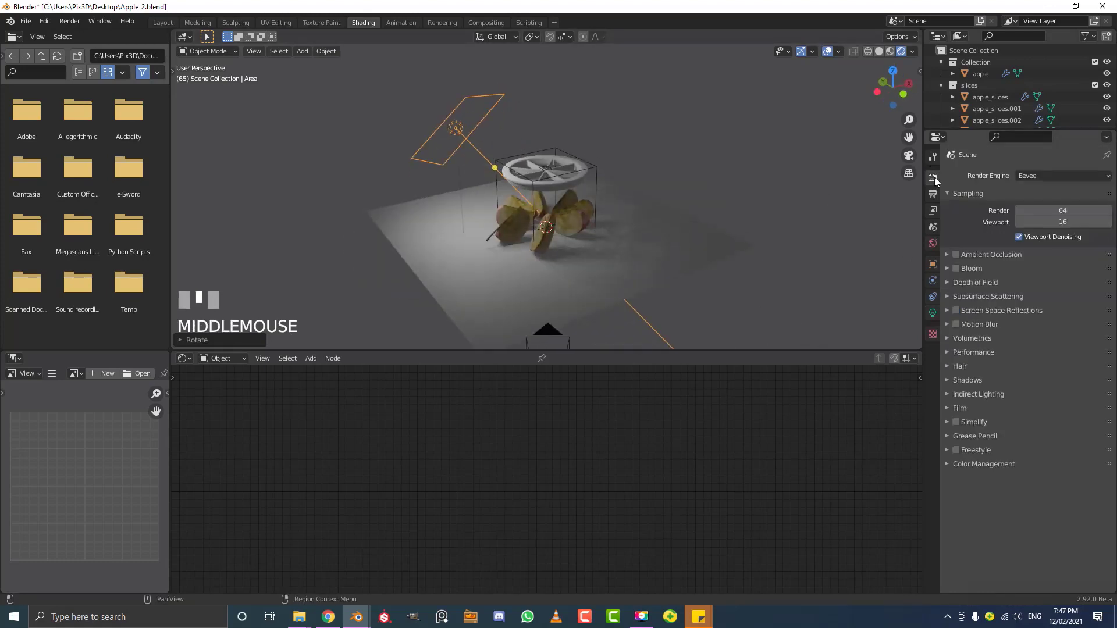
click(956, 254)
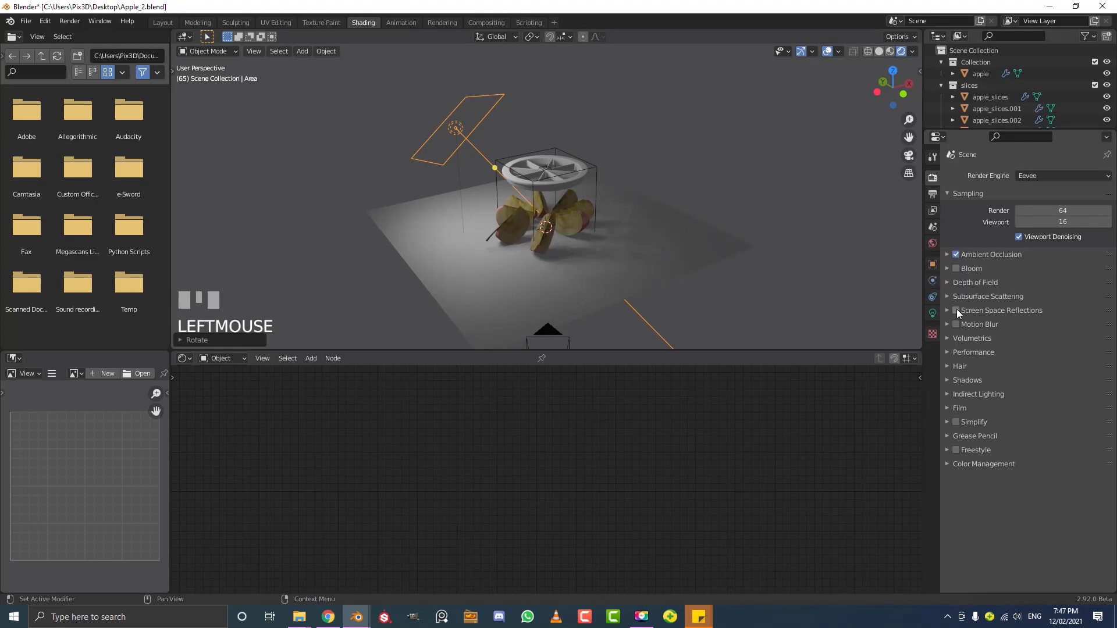
Raise the area light's power to 155.3 W and its size to 4 m
middle_drag(572, 125, 688, 244)
click(934, 315)
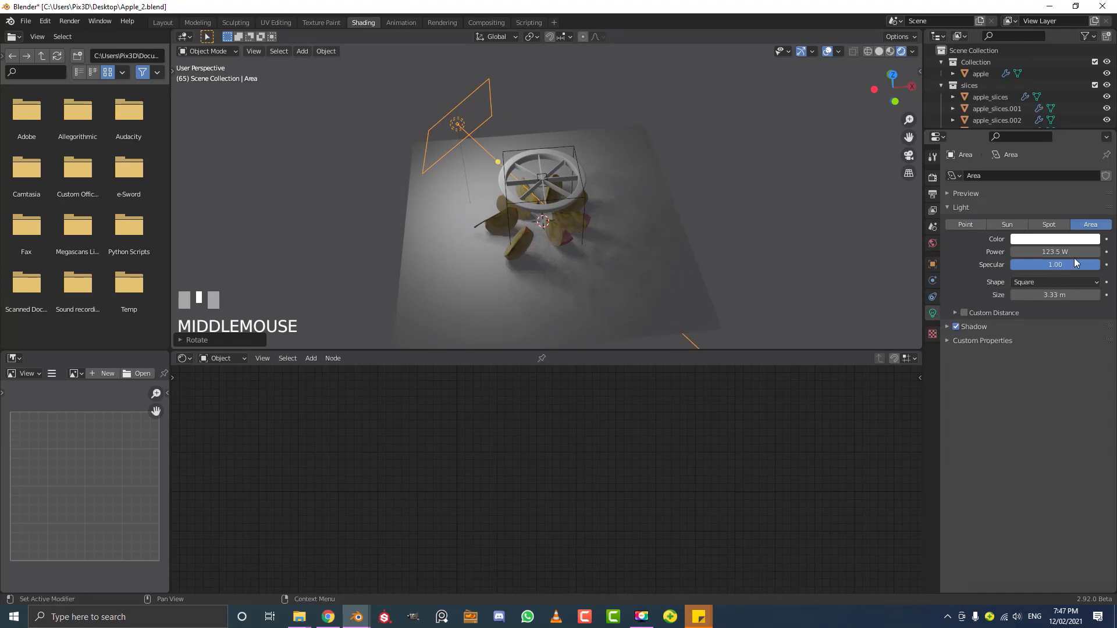
mouse_move(1055, 251)
mouse_down()
mouse_move(1076, 252)
mouse_move(1065, 252)
mouse_up()
drag(1055, 295, 1073, 295)
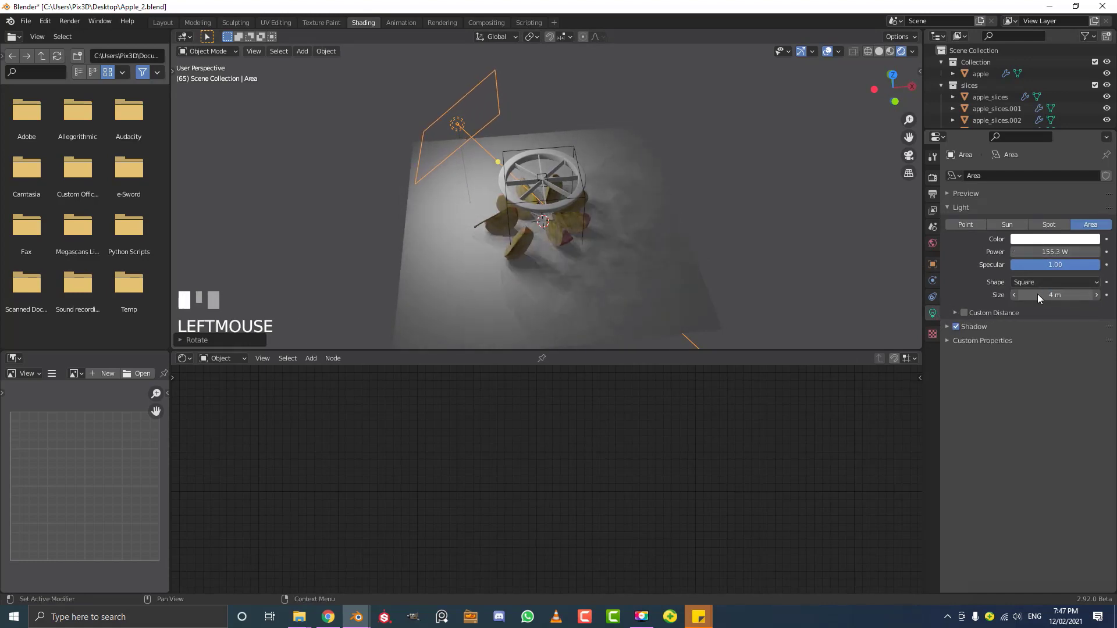
From the top view, duplicate the area light to the opposite corner of the plane and rotate the copy toward the slices
key(KP_7)
scroll(506, 158, down, 2)
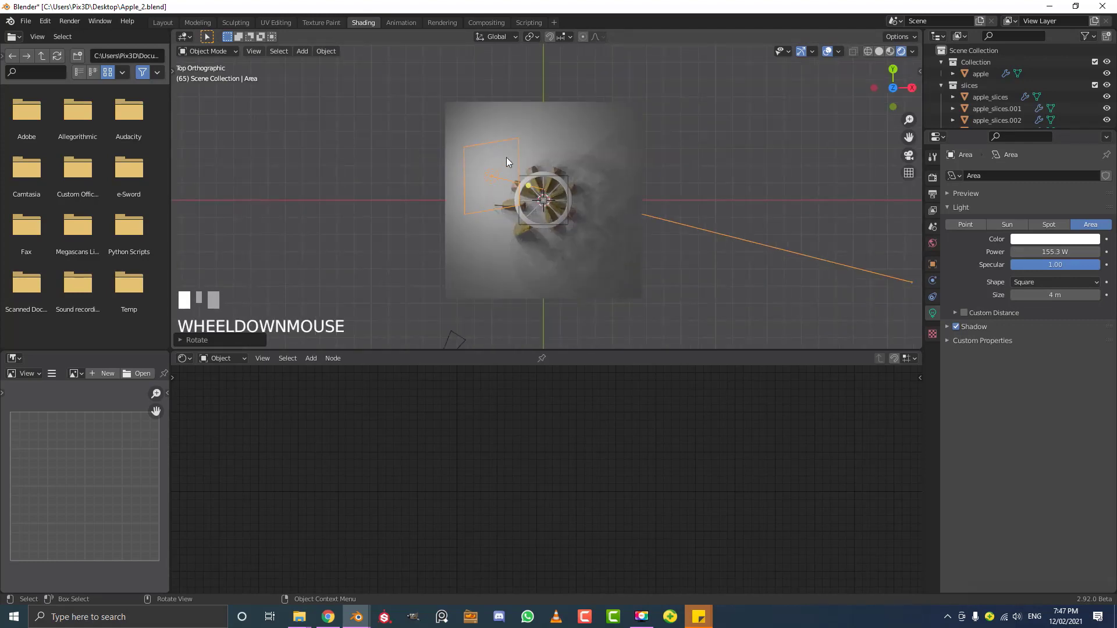
key(shift+d)
click(632, 249)
key(r)
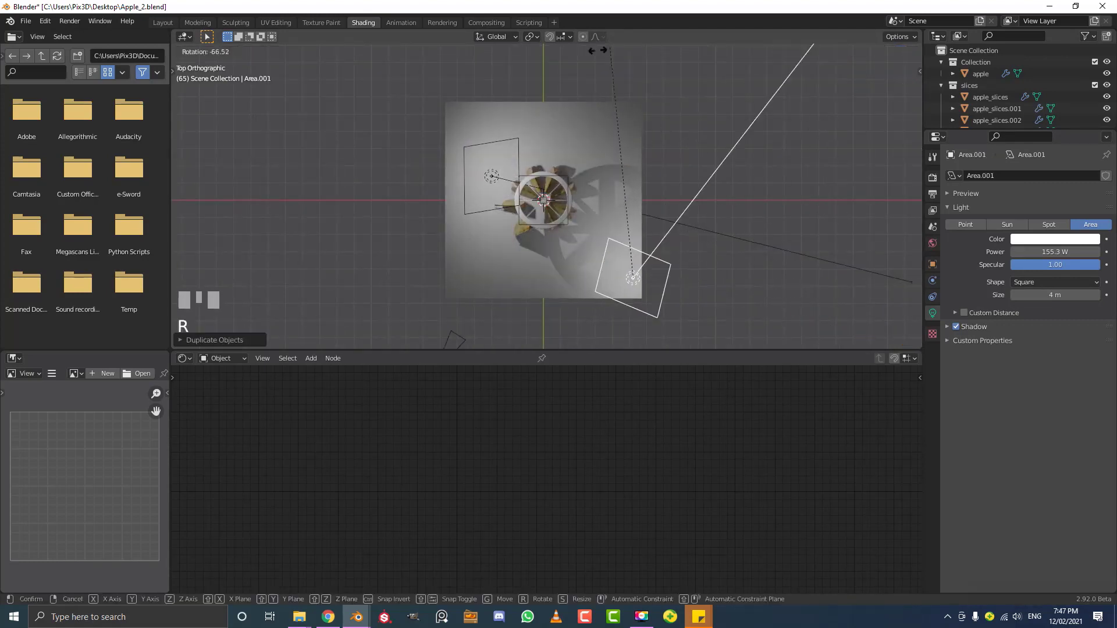
click(200, 284)
middle_drag(495, 198, 493, 168)
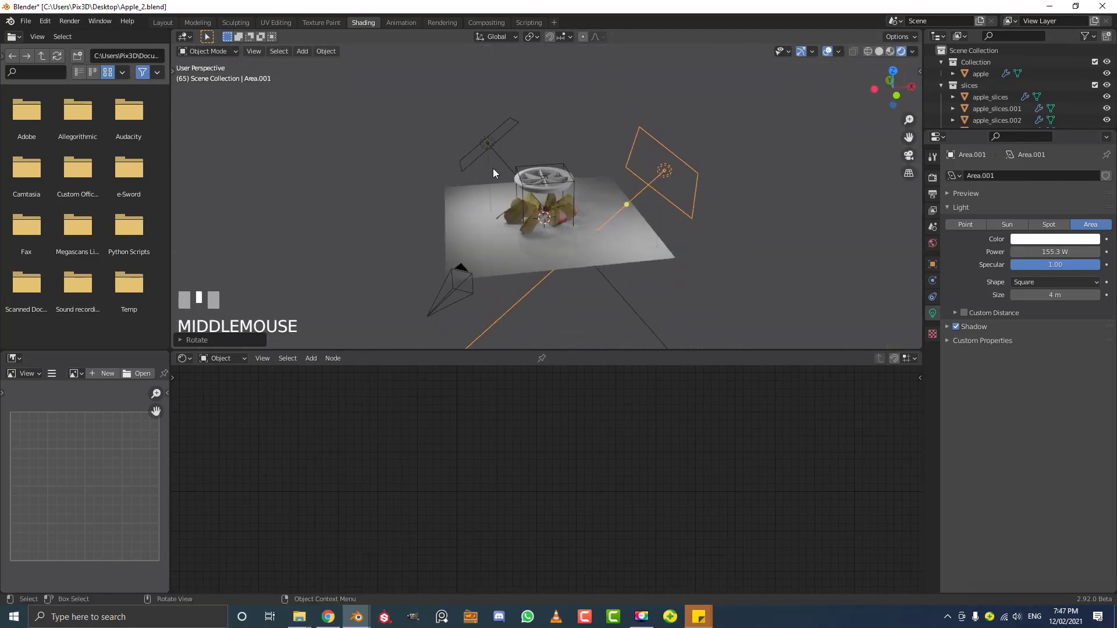
Tilt the original area light toward the apple slices and move it farther out from them
click(494, 158)
key(r)
click(678, 220)
key(g)
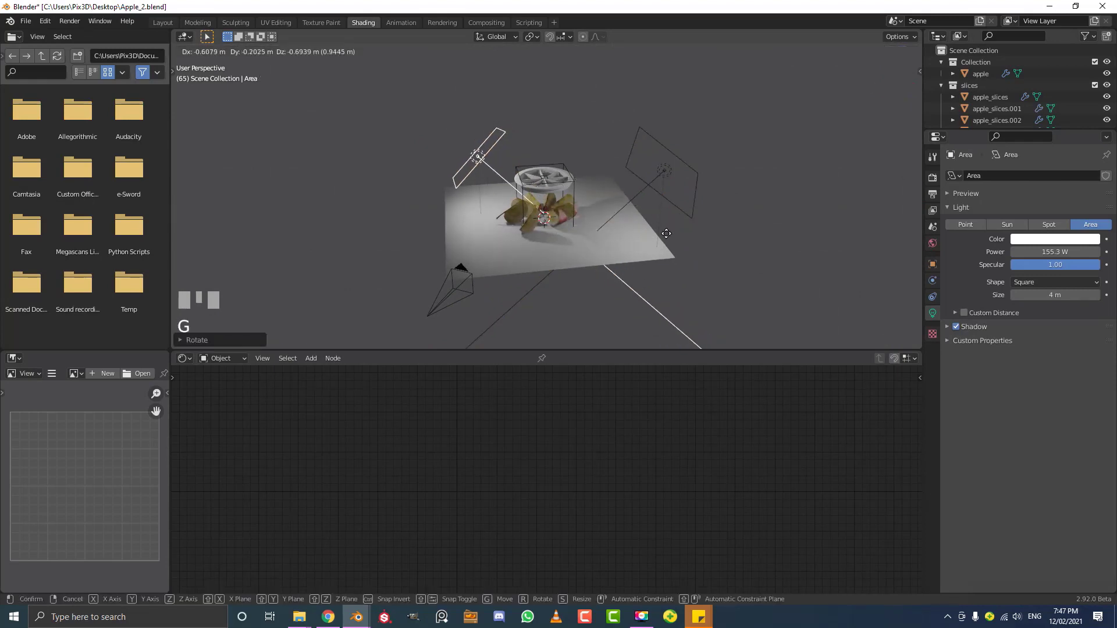
click(654, 233)
key(KP_7)
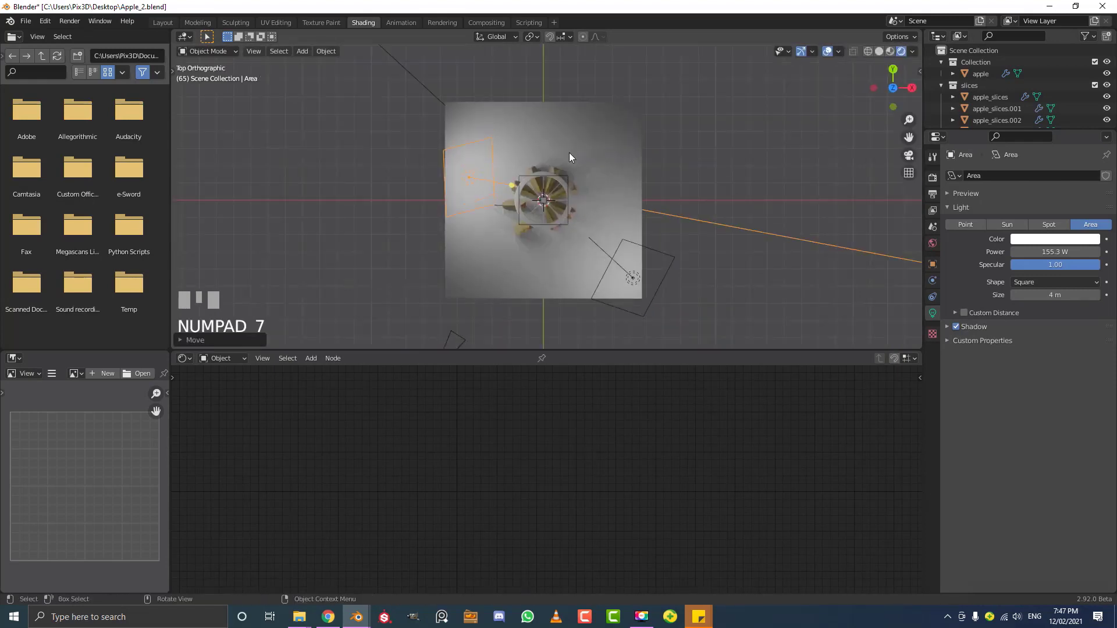
scroll(568, 160, down, 3)
scroll(568, 165, up, 3)
key(g)
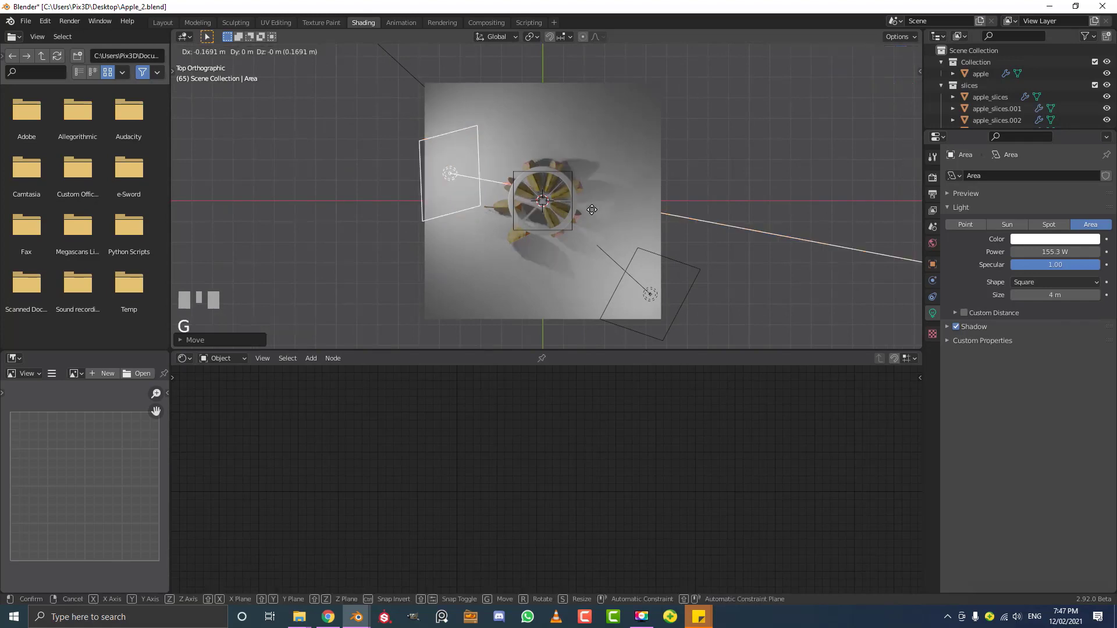
click(556, 172)
Duplicate the original area light to the plane's near corner beside the camera, rotate it toward the slices and check the camera view
key(shift+d)
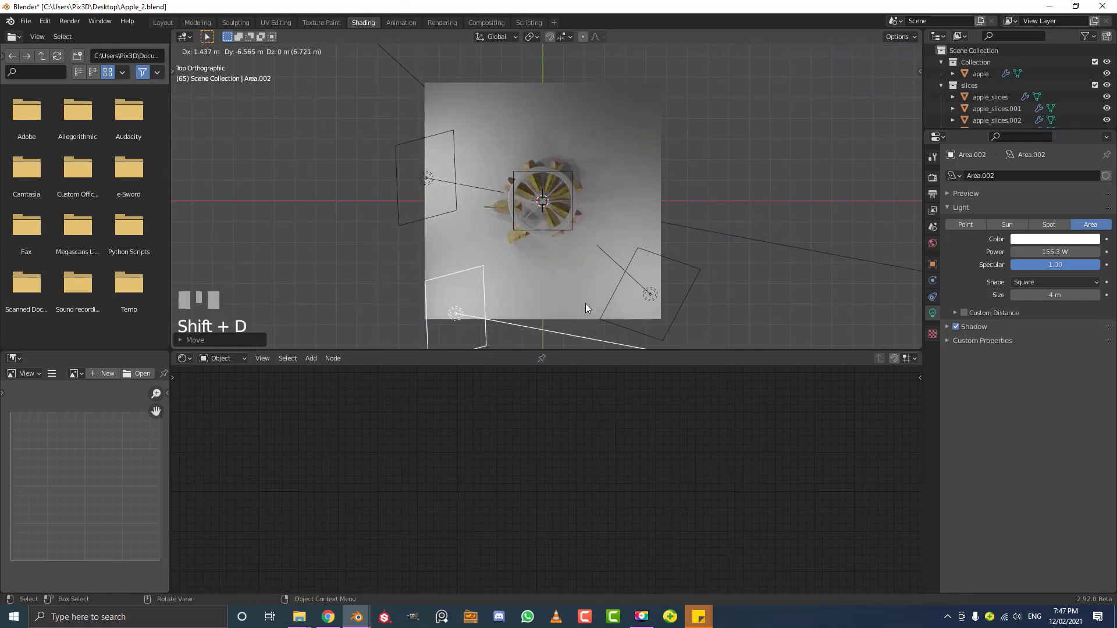
click(584, 307)
key(r)
click(504, 321)
middle_drag(504, 322, 512, 303)
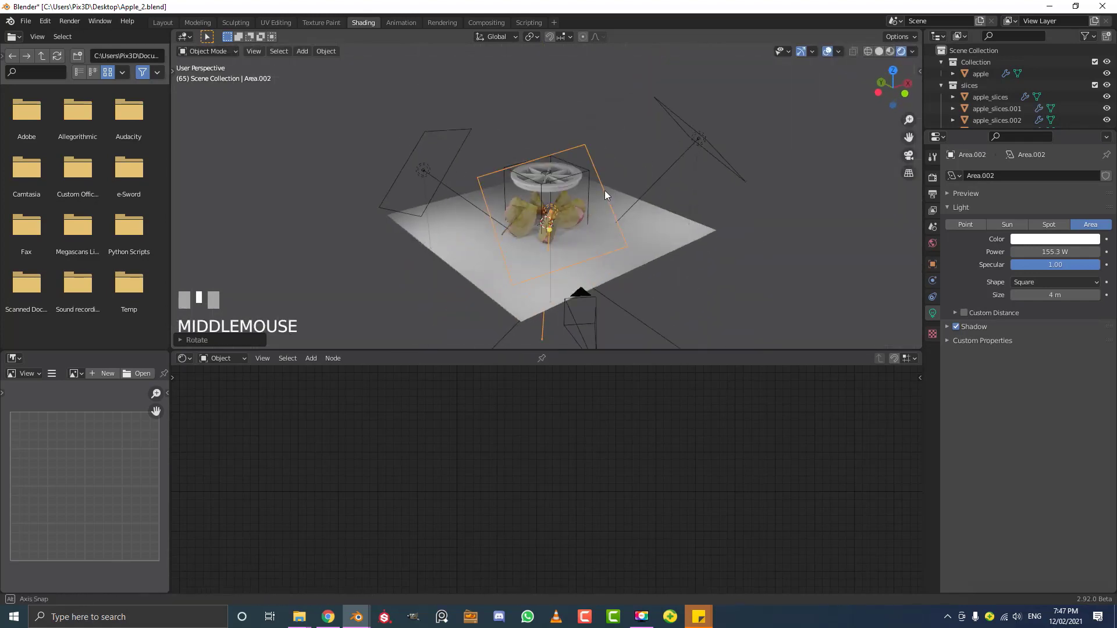
key(KP_0)
scroll(448, 174, up, 4)
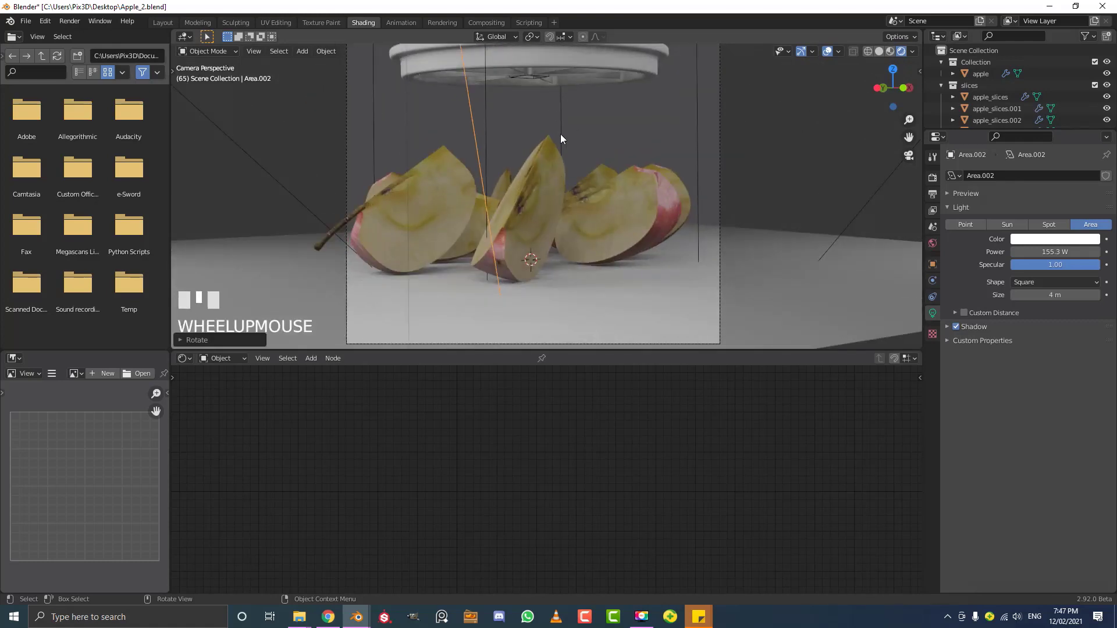
scroll(726, 148, down, 3)
middle_drag(669, 142, 602, 220)
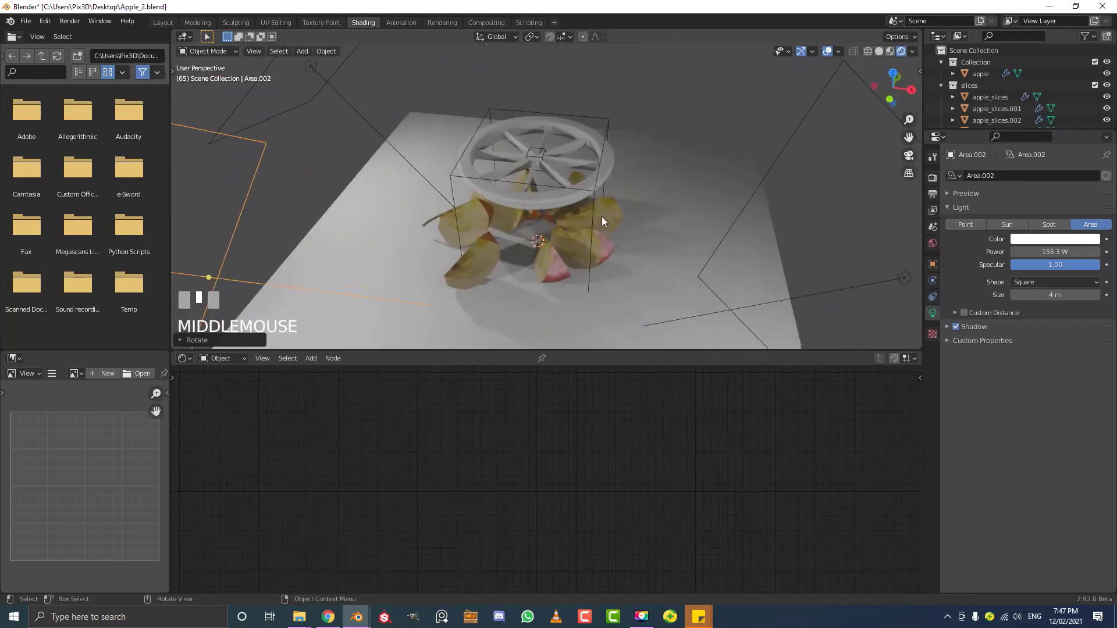
scroll(605, 161, down, 3)
With proportional editing off, extrude the floor plane's edge farthest from the camera about 8.7 m straight up along Z
click(605, 160)
scroll(605, 161, down, 3)
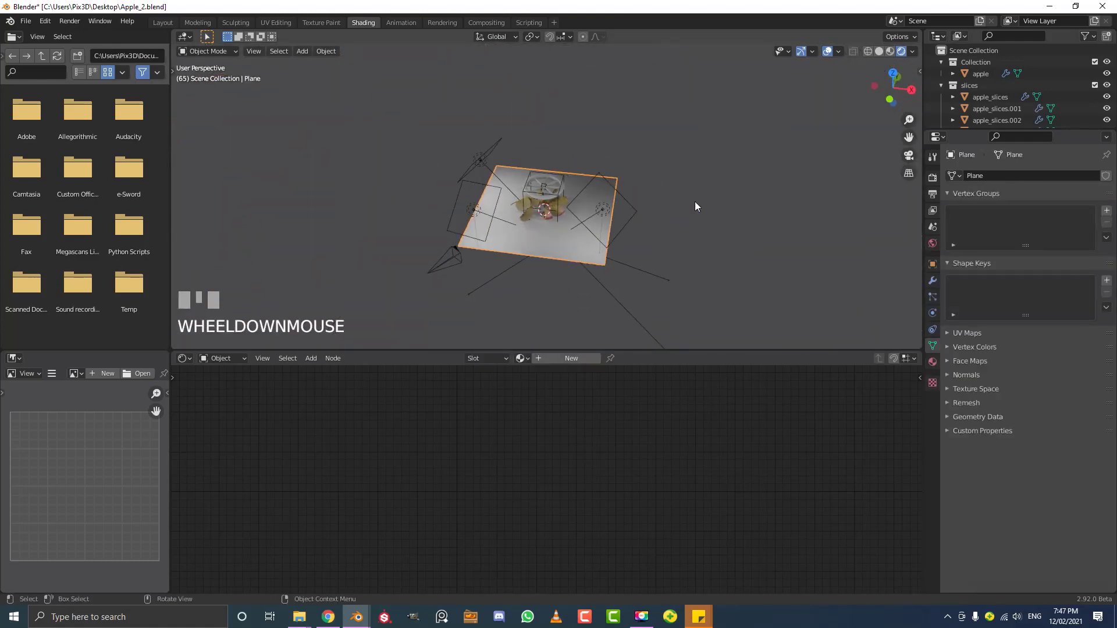
middle_drag(695, 205, 616, 232)
scroll(616, 233, up, 3)
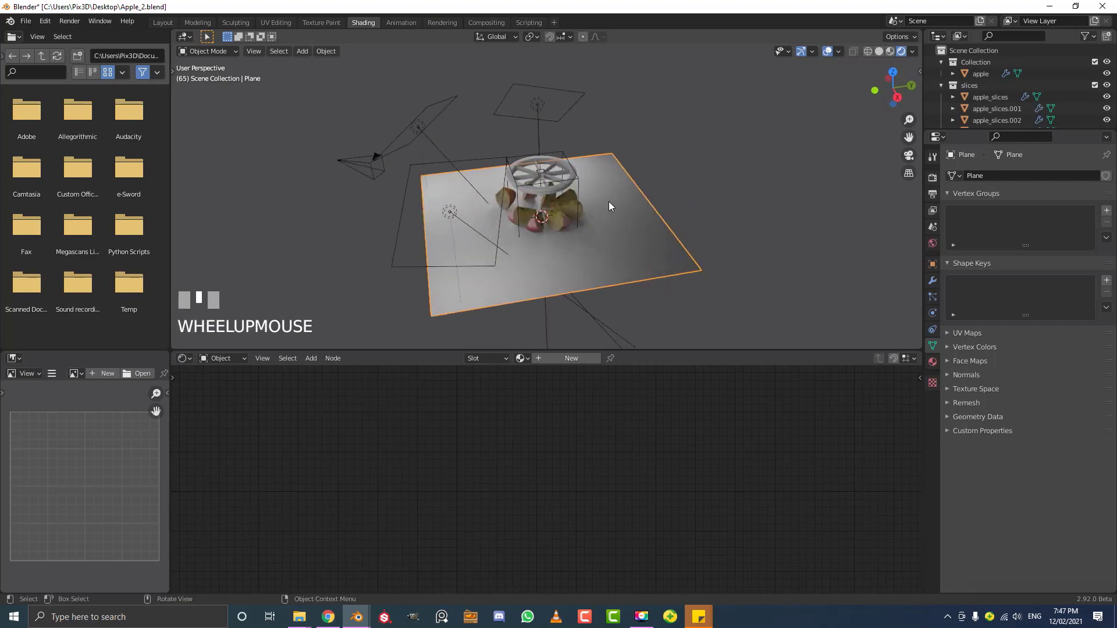
key(Tab)
scroll(610, 201, up, 3)
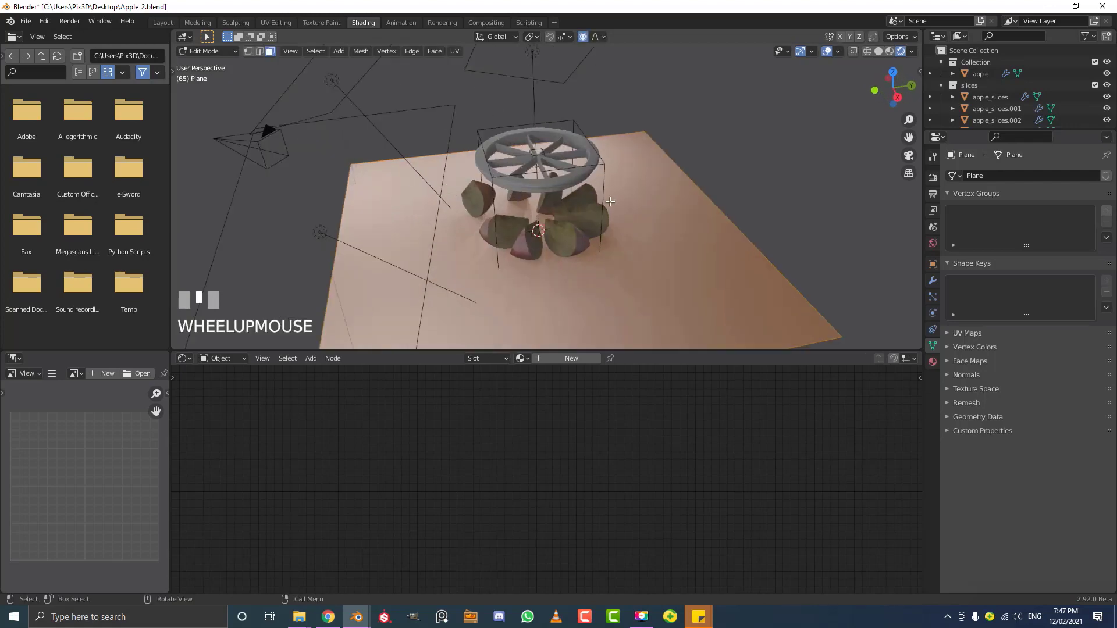
click(261, 52)
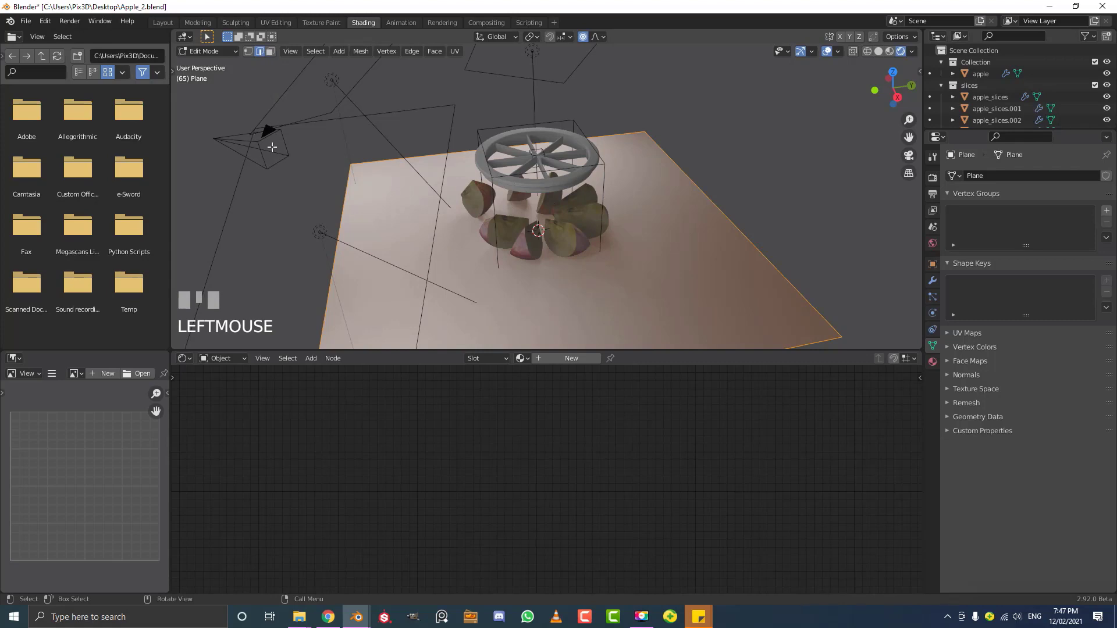
click(668, 167)
shift+middle_drag(669, 167, 575, 82)
click(583, 37)
scroll(594, 200, down, 3)
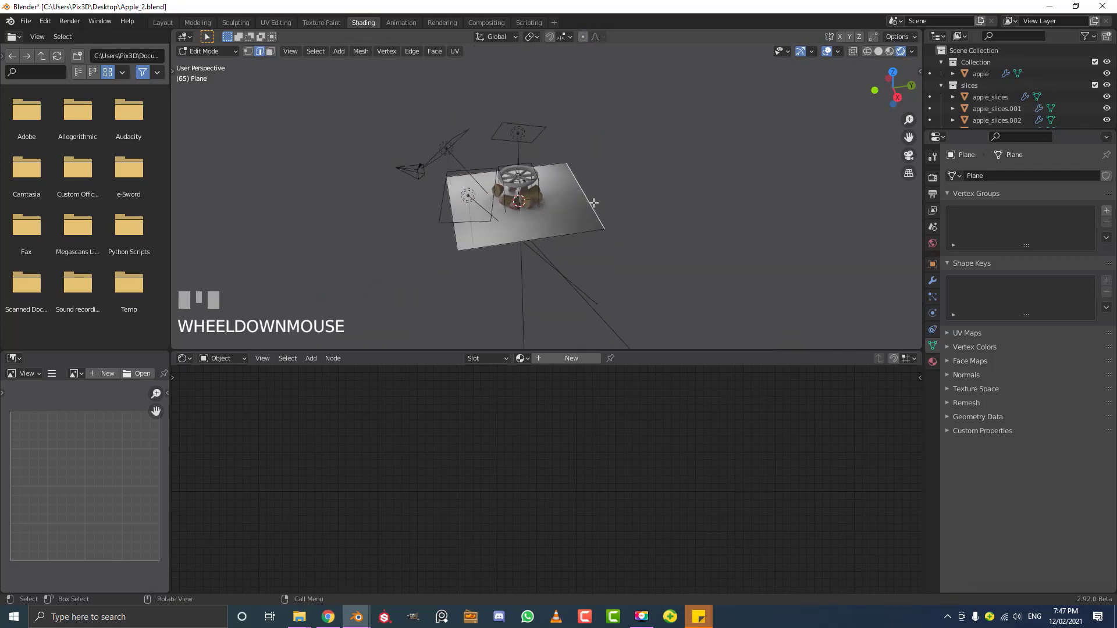
key(e)
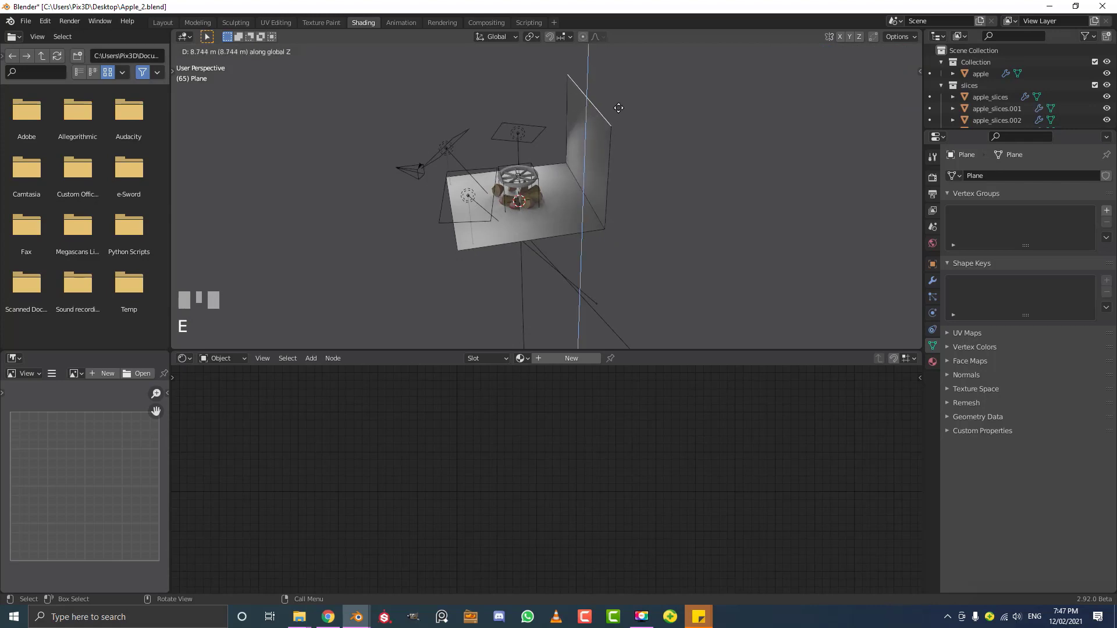
click(618, 108)
Move the extruded top edge outward along the Y axis so the backdrop wall slopes away from the slices
key(g)
key(y)
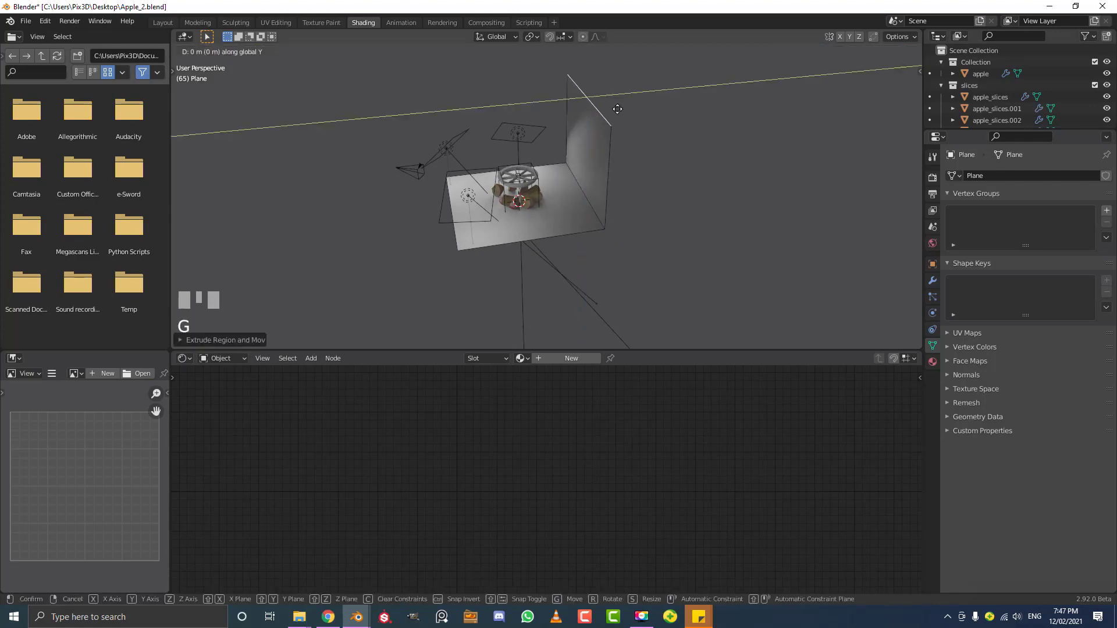
click(703, 107)
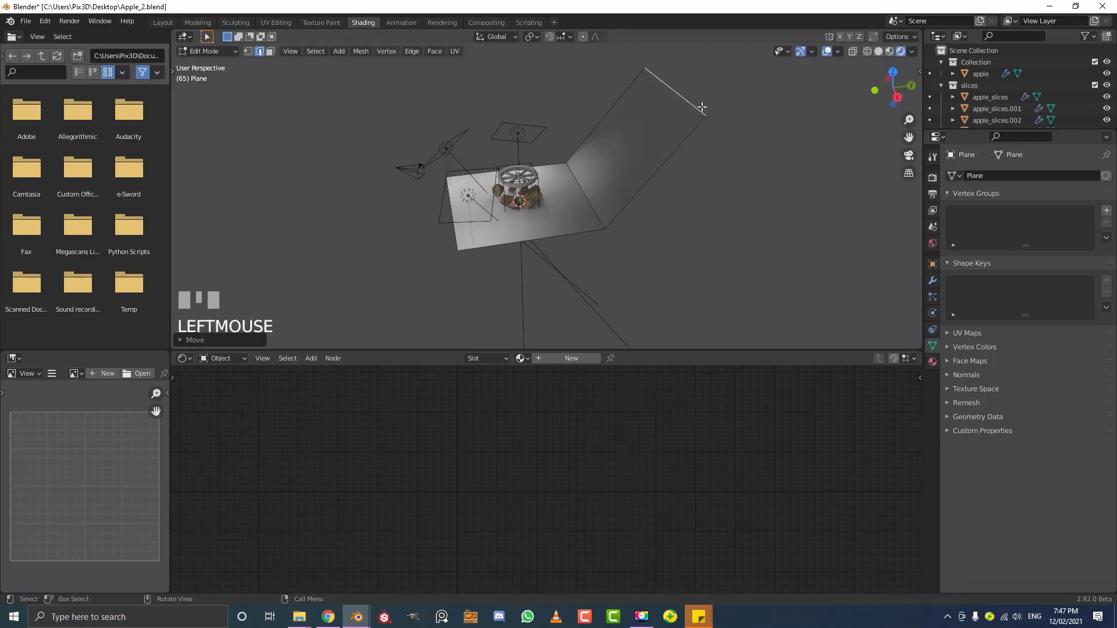
Bevel the edge between the floor and the backdrop wall with a wide multi-segment bevel to form a smooth curve
click(584, 191)
scroll(634, 211, up, 3)
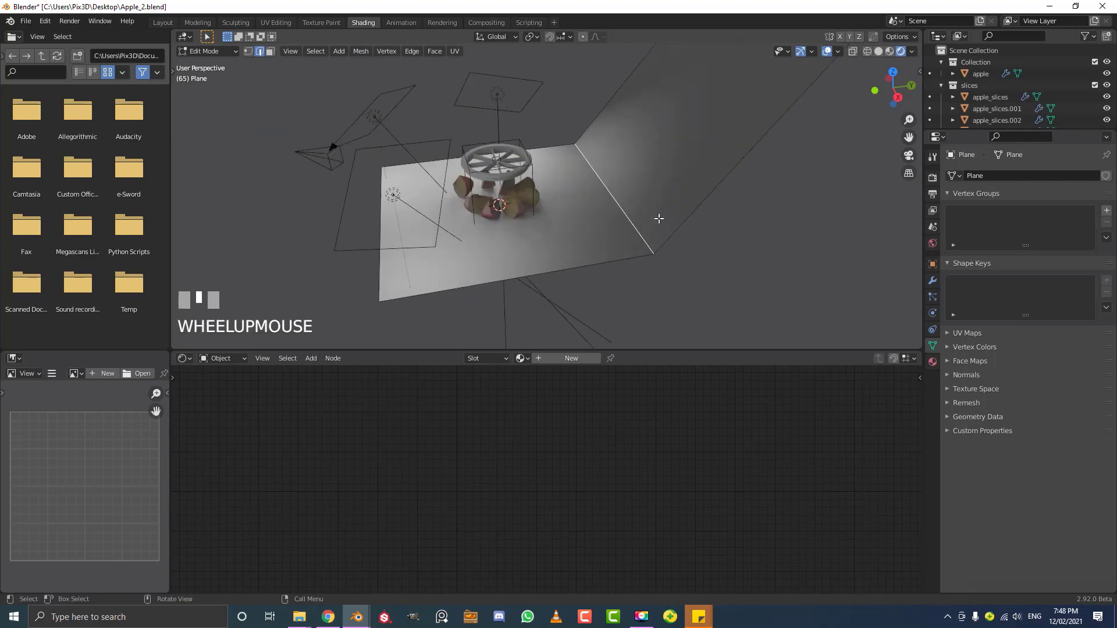
key(ctrl+b)
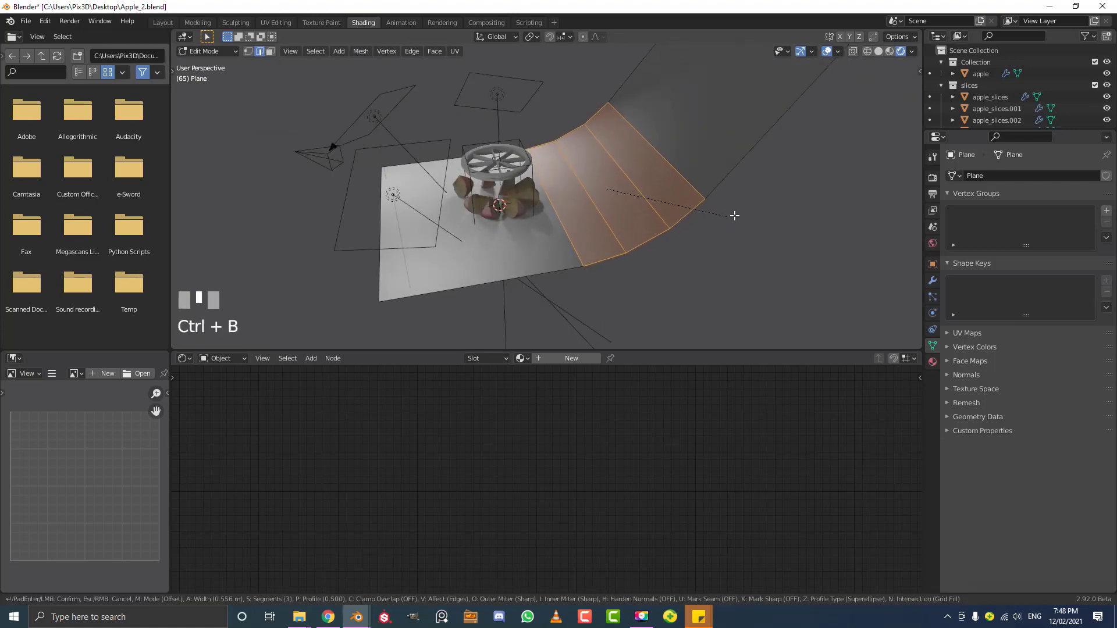
scroll(768, 208, up, 4)
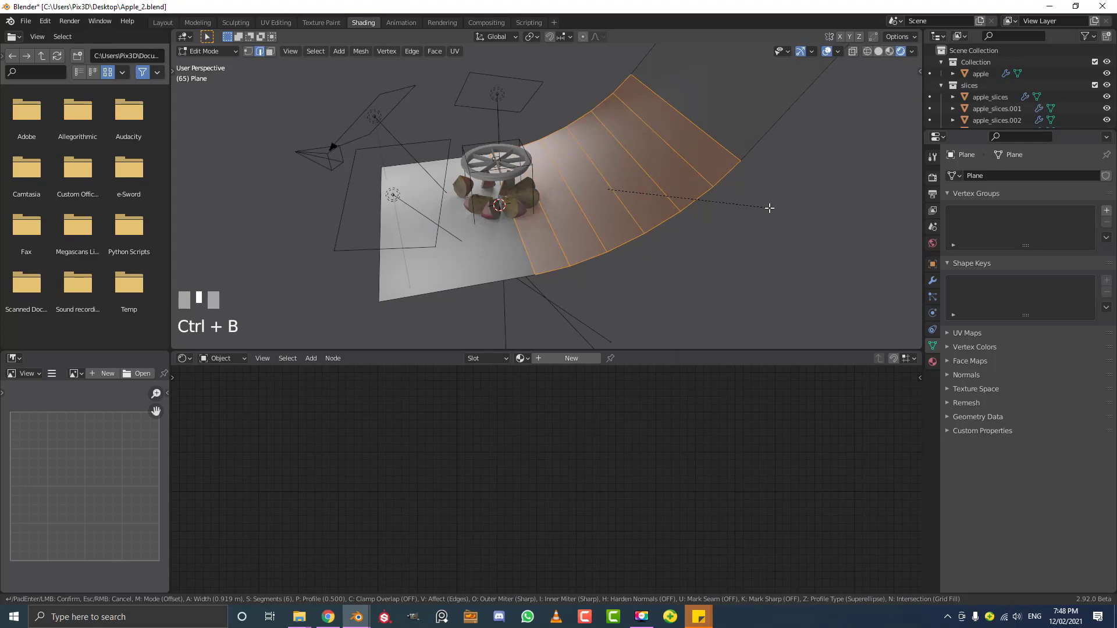
click(736, 214)
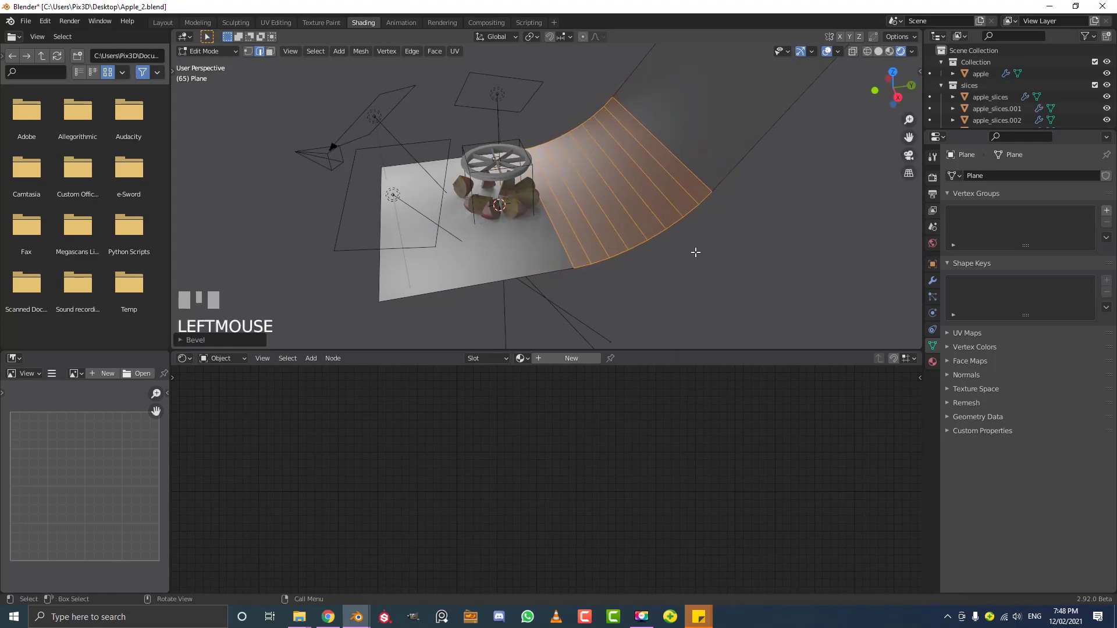
Return the curved backdrop plane to Object Mode and apply Shade Smooth
middle_drag(736, 214, 568, 185)
key(Tab)
click(325, 51)
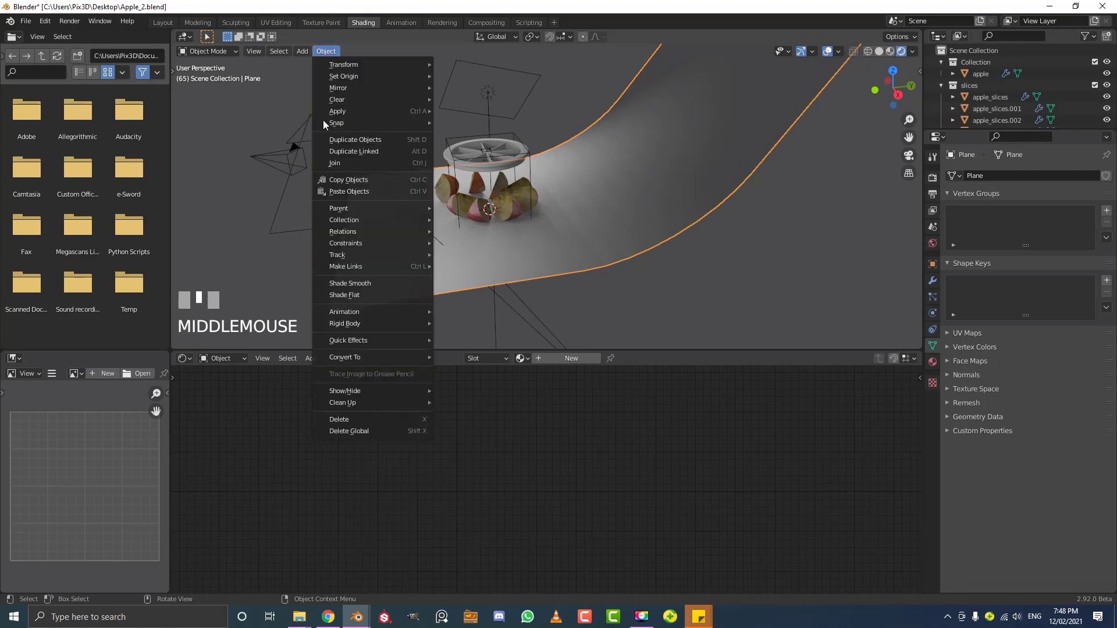
click(359, 284)
In the camera view, rotate the backdrop about -27 degrees around the Z axis so it faces the camera squarely
key(KP_0)
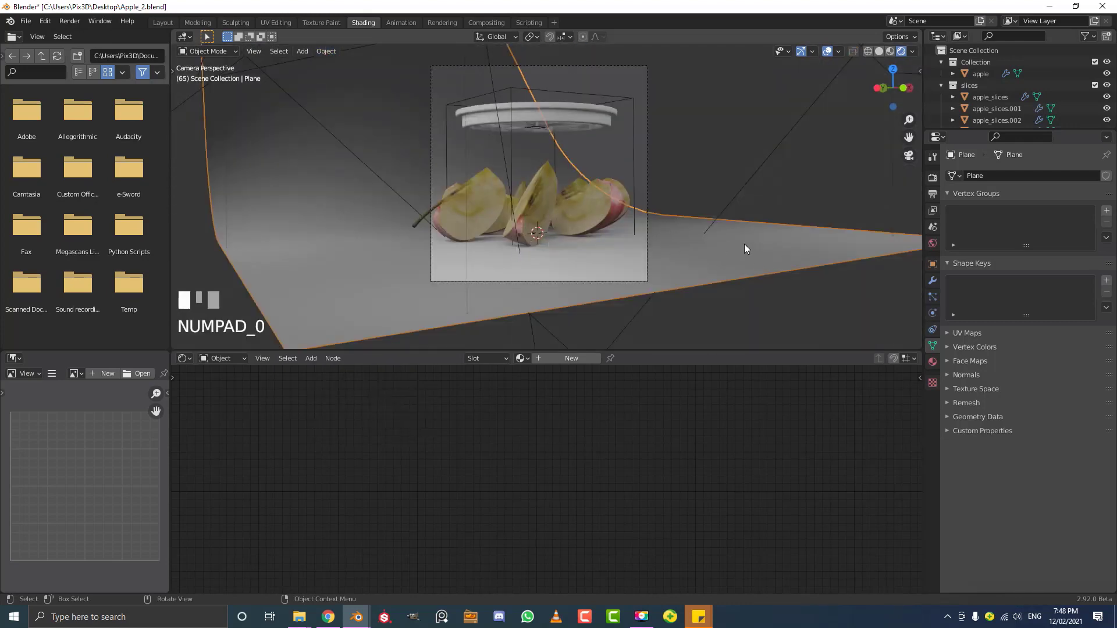
key(r)
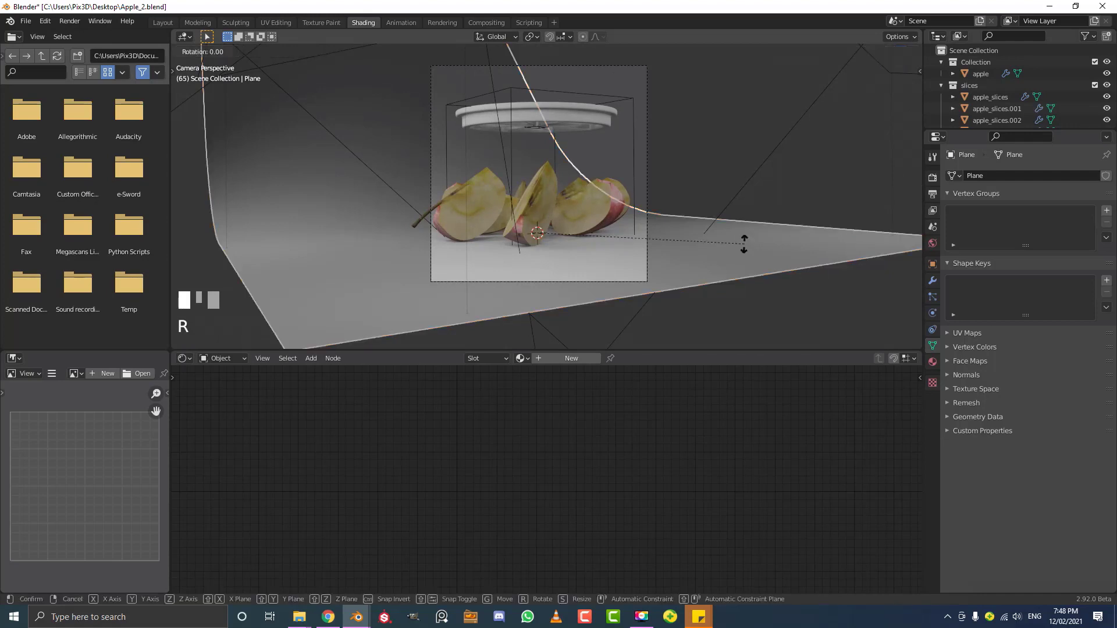
key(z)
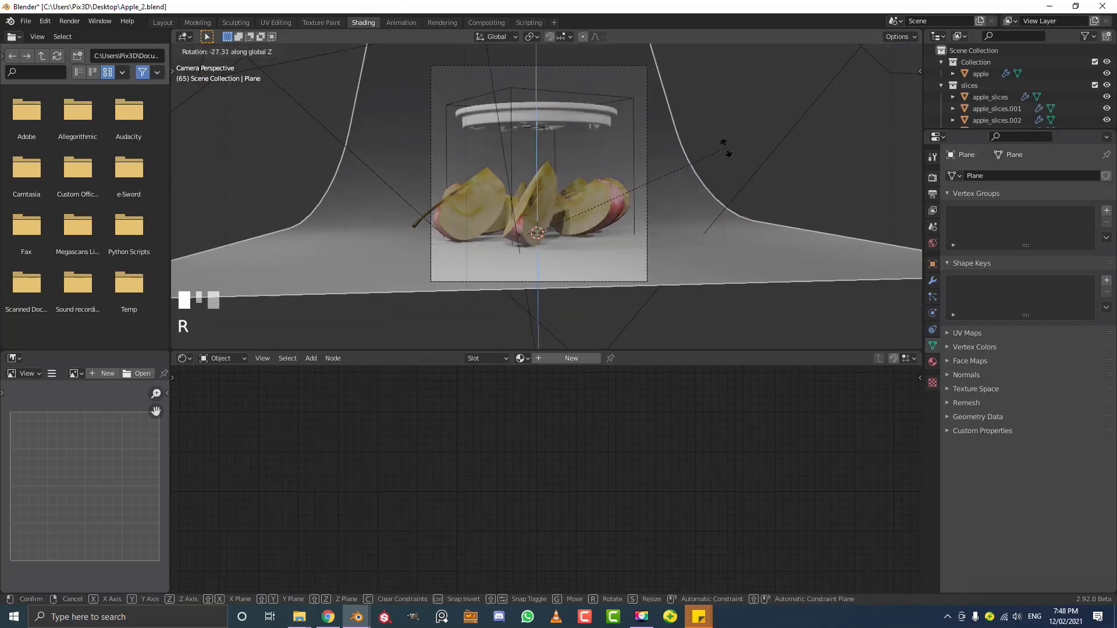
click(724, 144)
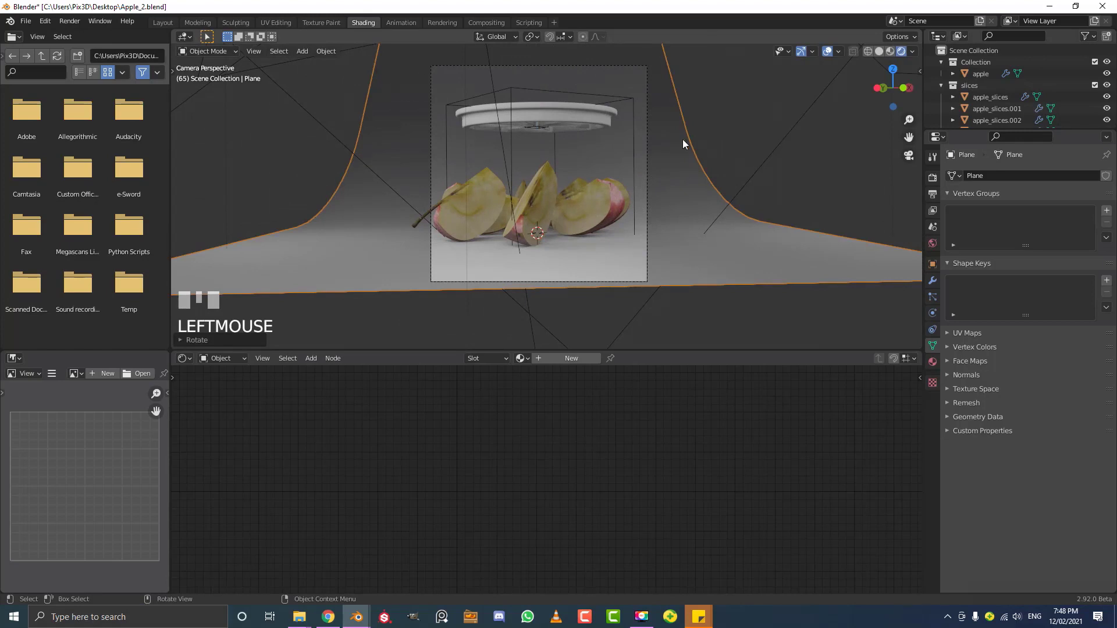
scroll(681, 140, up, 3)
scroll(646, 141, down, 1)
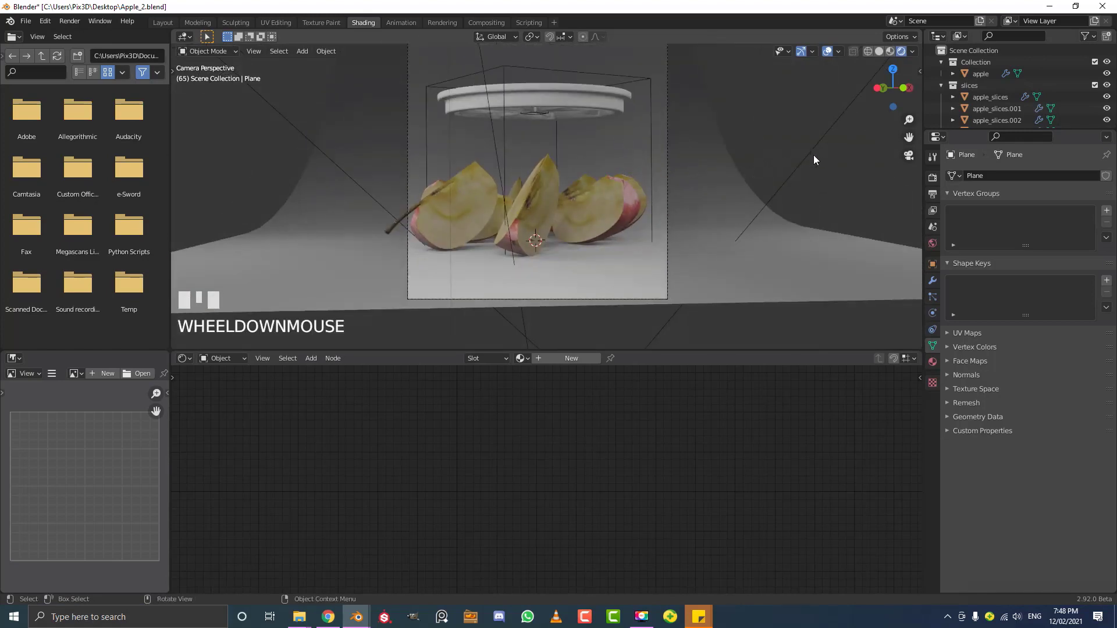
Set the power of the first duplicated area light, Area.001, to 214.7 W
click(792, 175)
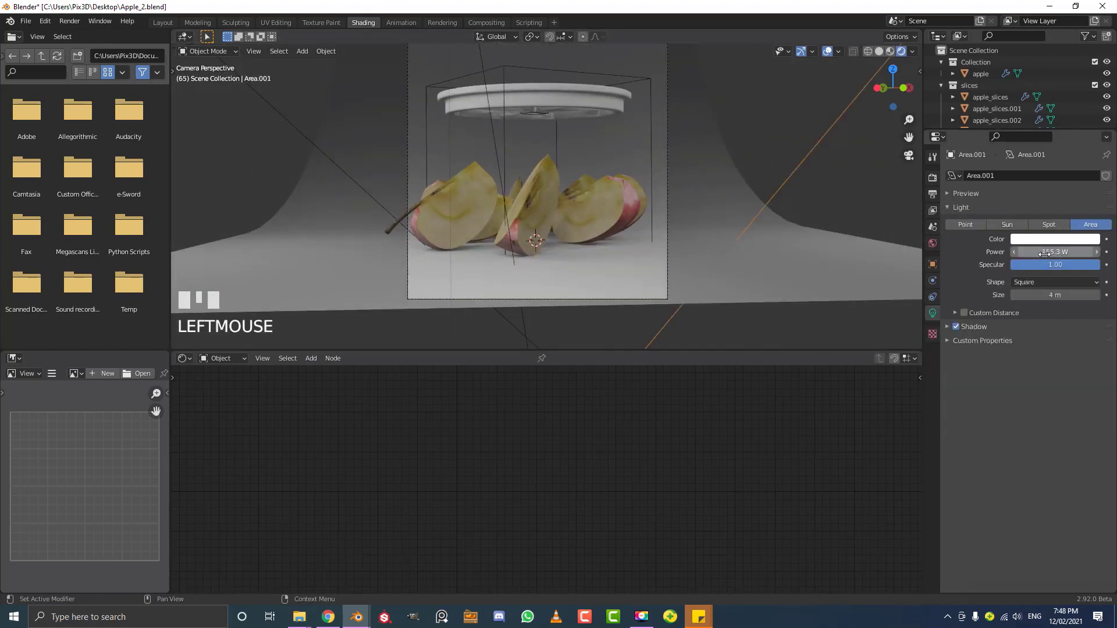
scroll(528, 85, down, 3)
drag(1054, 251, 1079, 251)
scroll(630, 190, down, 1)
Duplicate the 214.7 W area light, place the copy high above the slices and rotate it to point down at them
middle_drag(630, 191, 608, 239)
key(shift+d)
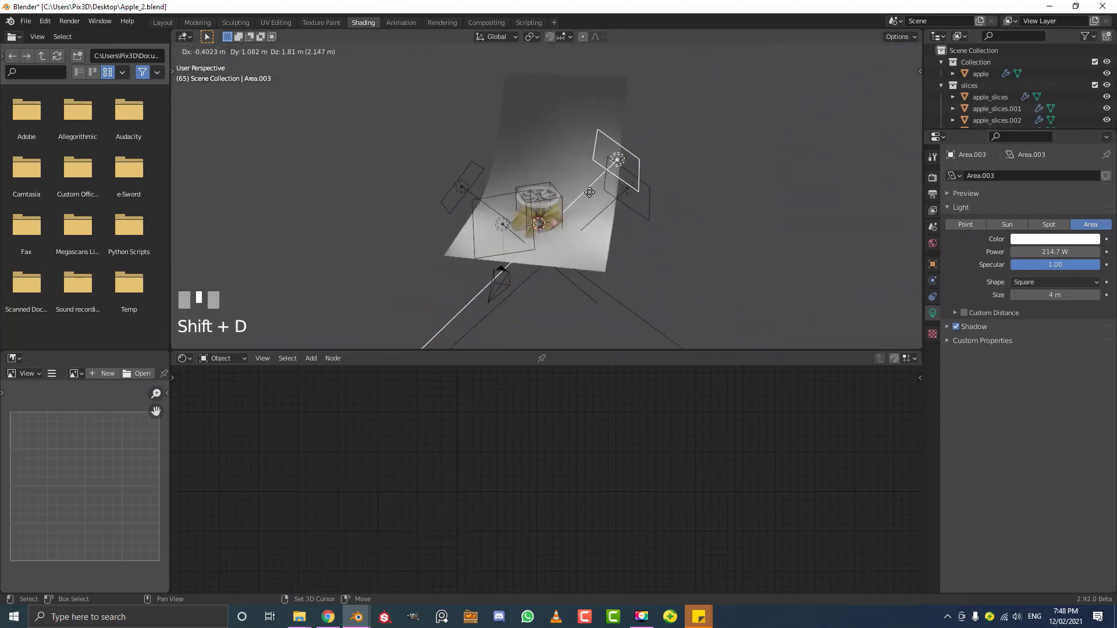
click(559, 164)
key(r)
click(570, 224)
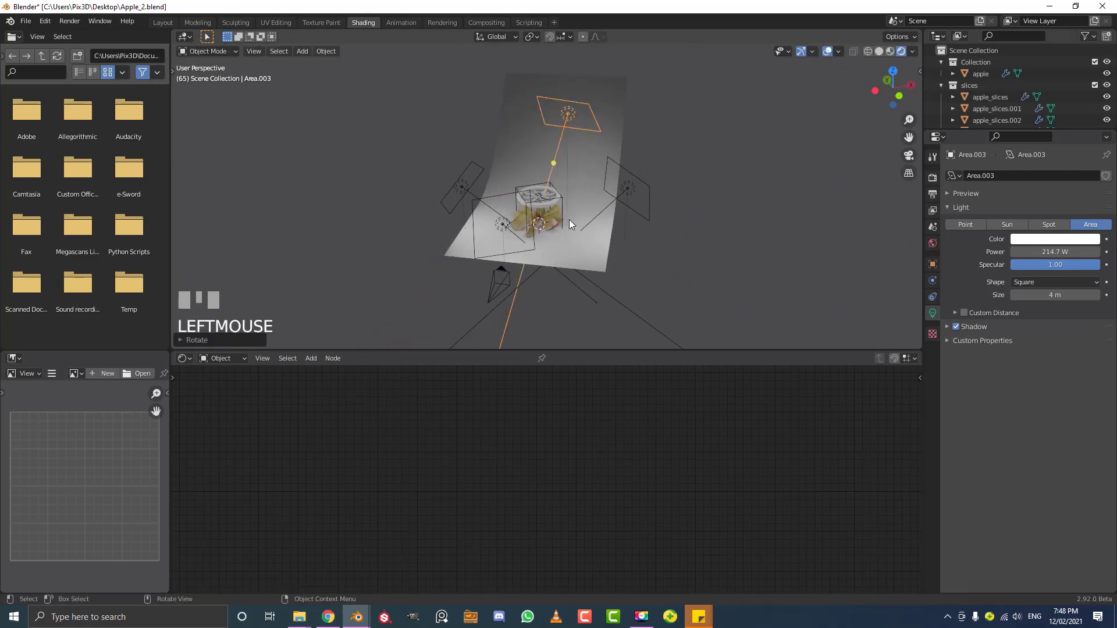
In the camera view, select the apple slice apple_slices.004 and rename its first material, apple_slin, to apple_skin
key(KP_0)
scroll(520, 241, up, 3)
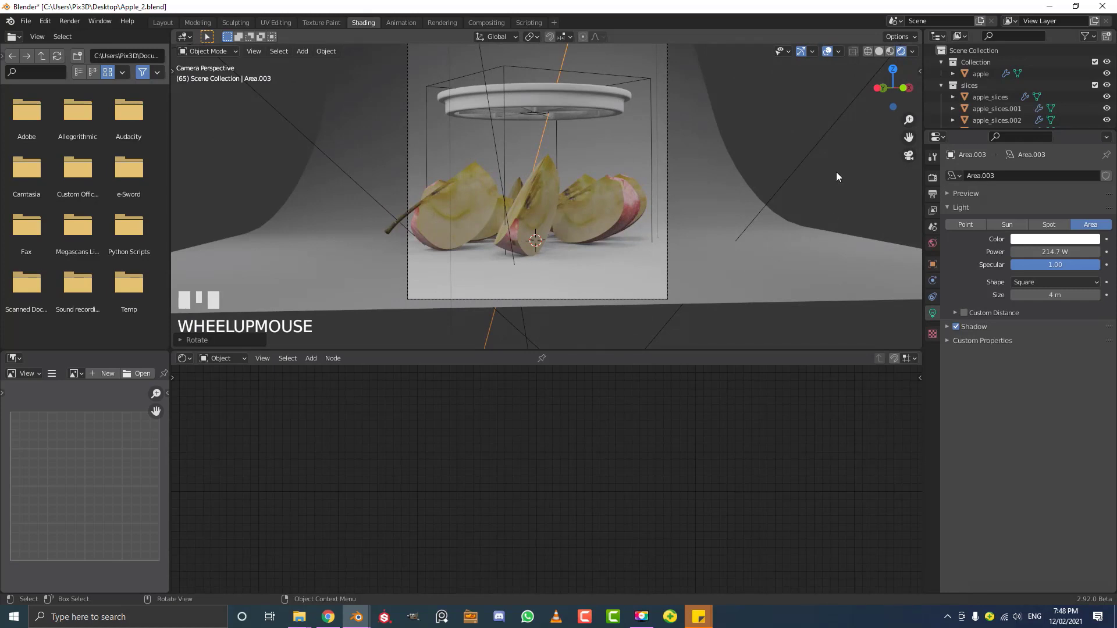
scroll(566, 168, up, 2)
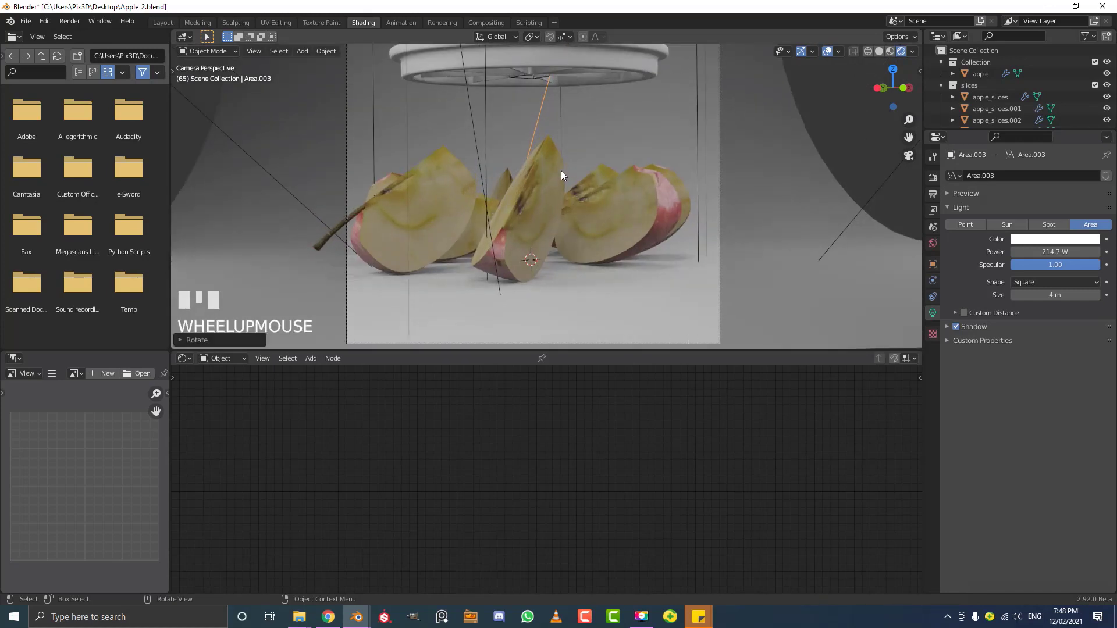
shift+middle_drag(560, 170, 640, 197)
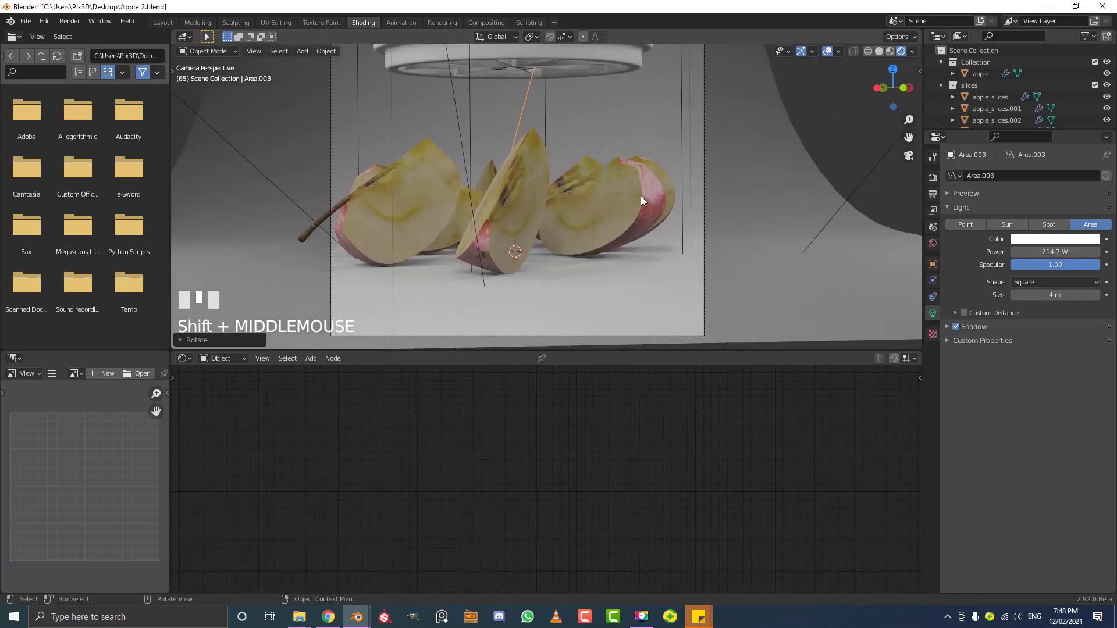
click(655, 192)
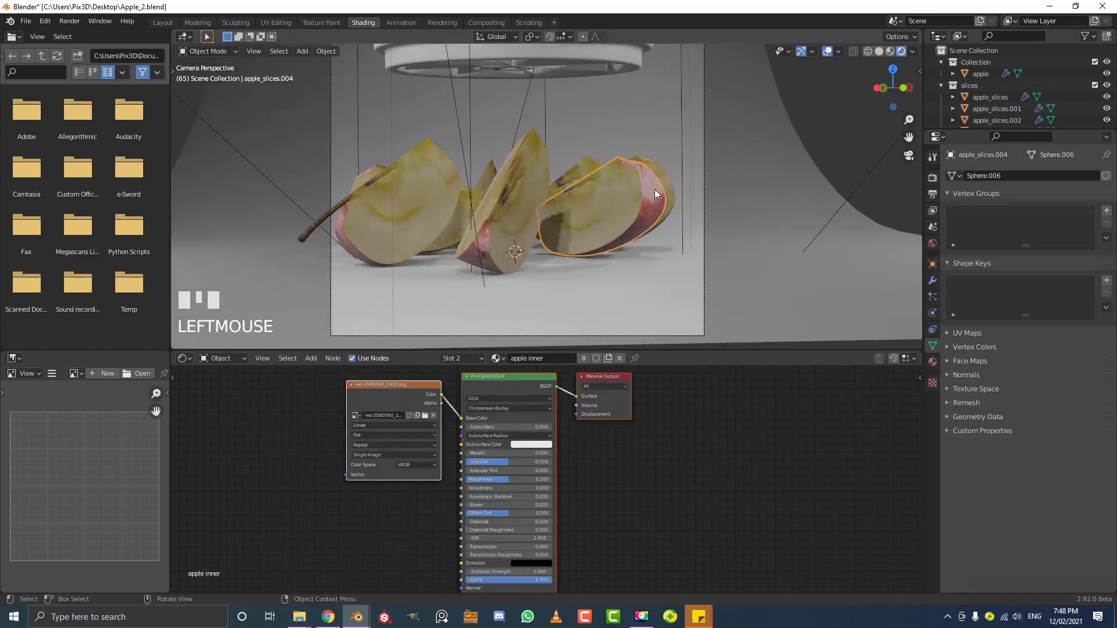
click(932, 362)
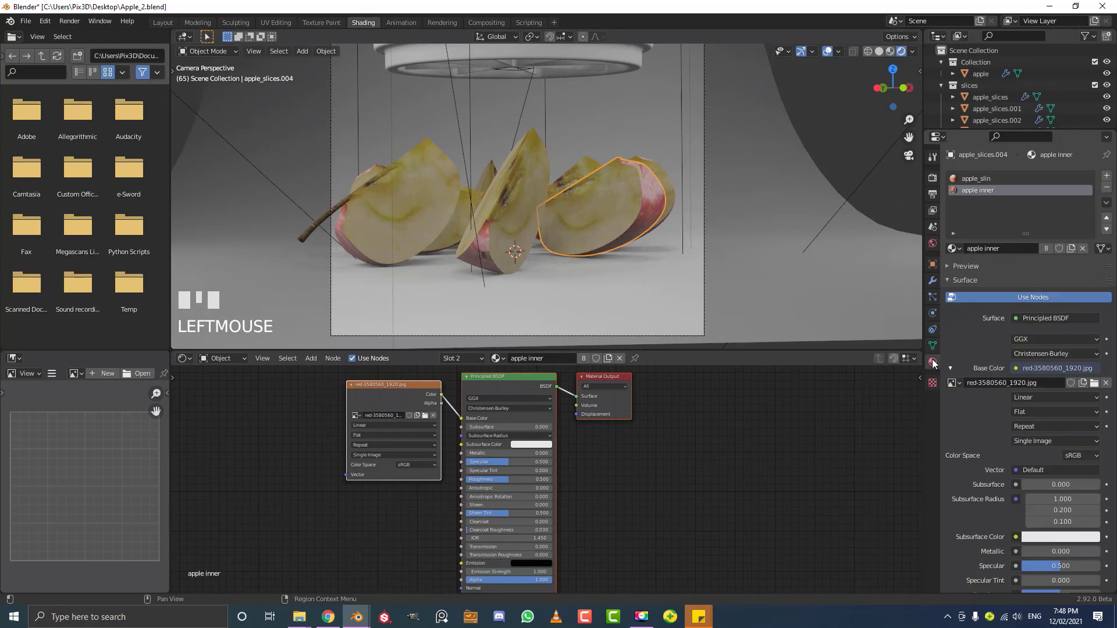
click(977, 179)
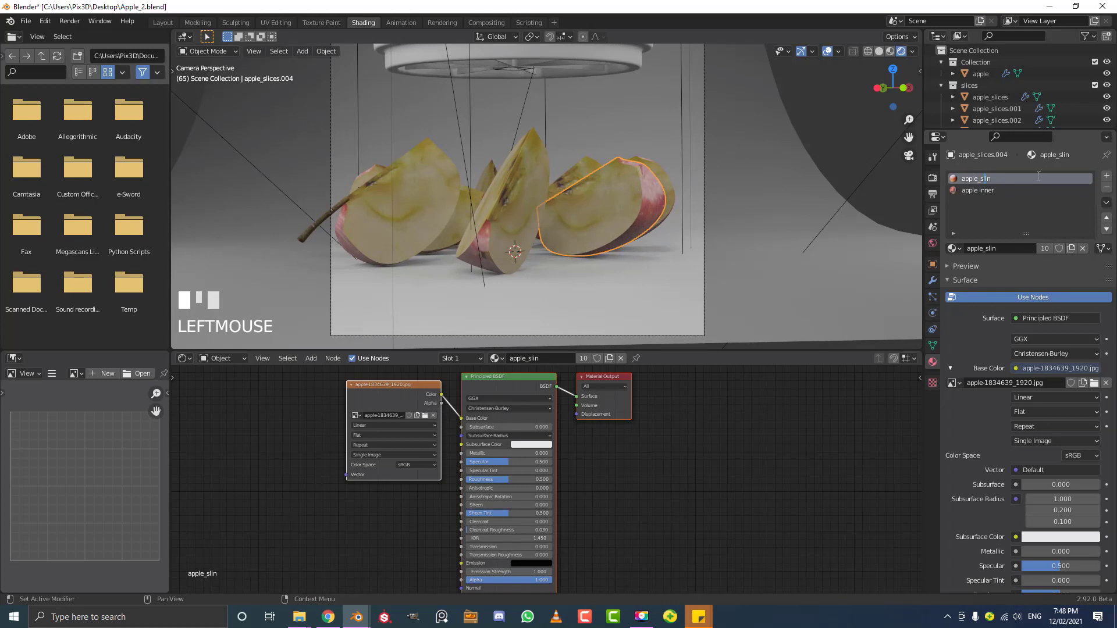
text(k)
key(Return)
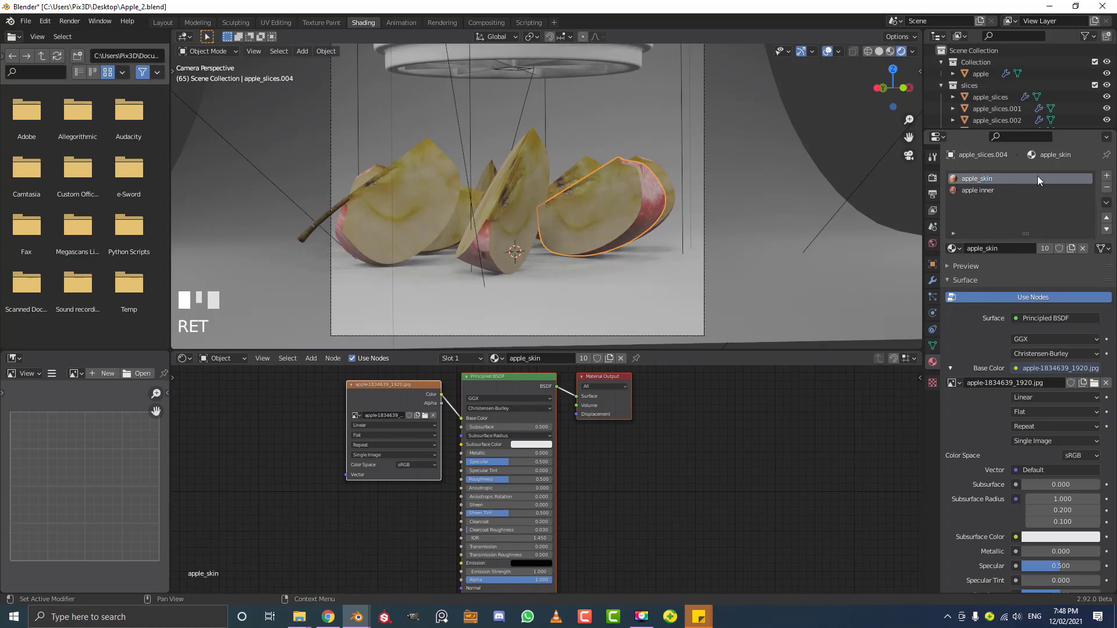
Lower the roughness of the apple_skin material's Principled BSDF to 0.164
shift+scroll(426, 398, down, 1)
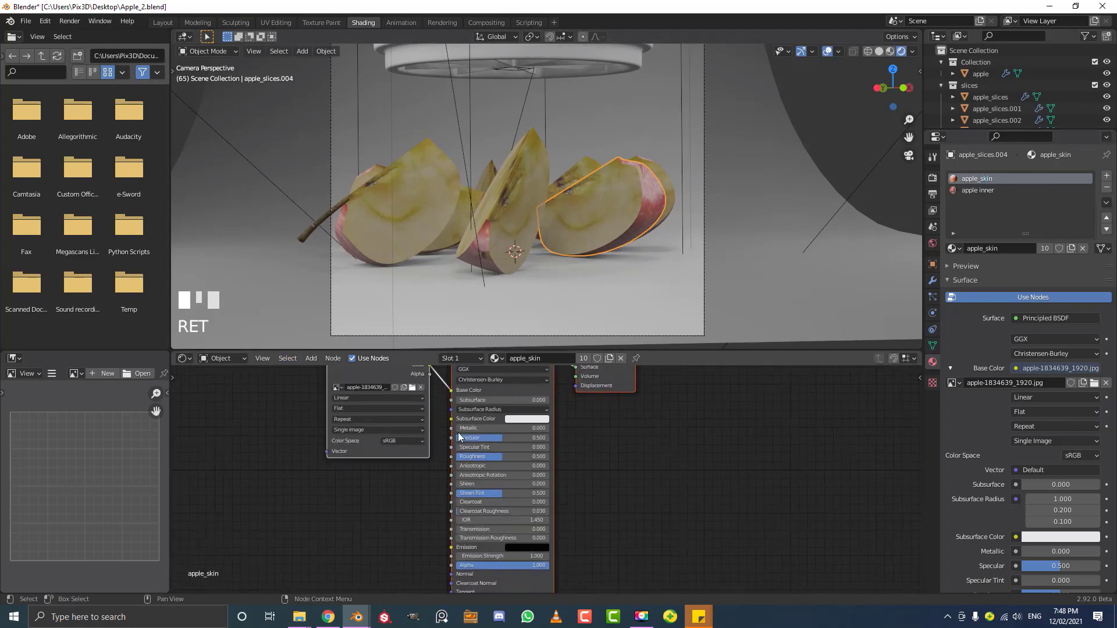
scroll(508, 468, up, 2)
drag(508, 463, 476, 467)
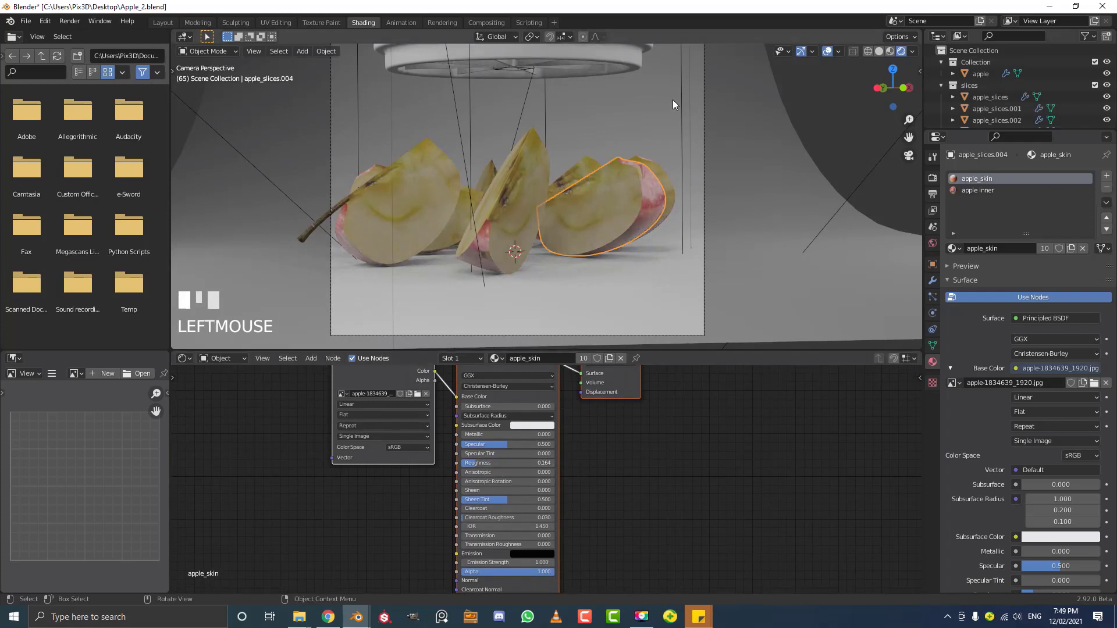
key(Home)
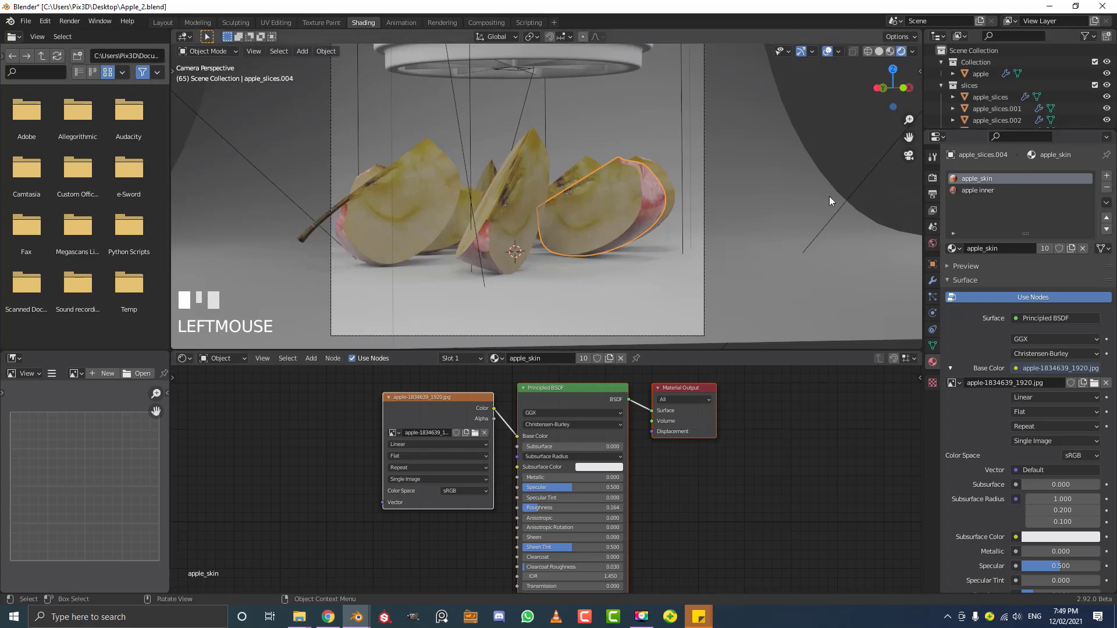
For the apple inner material, set the roughness to 0.273 and the subsurface to 0.1
click(980, 190)
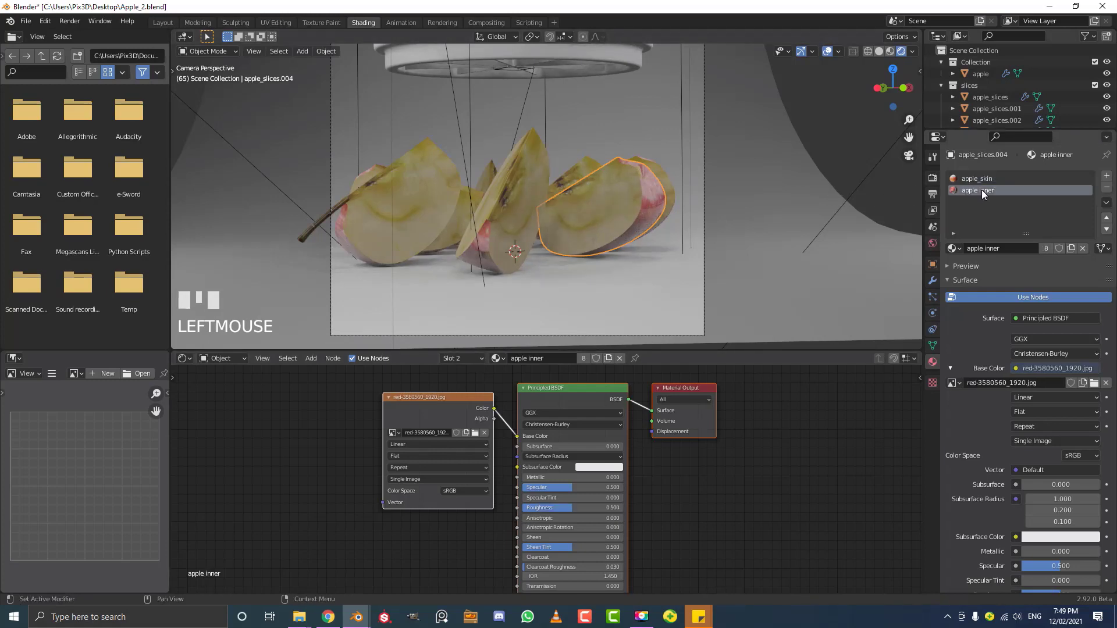
drag(578, 508, 531, 508)
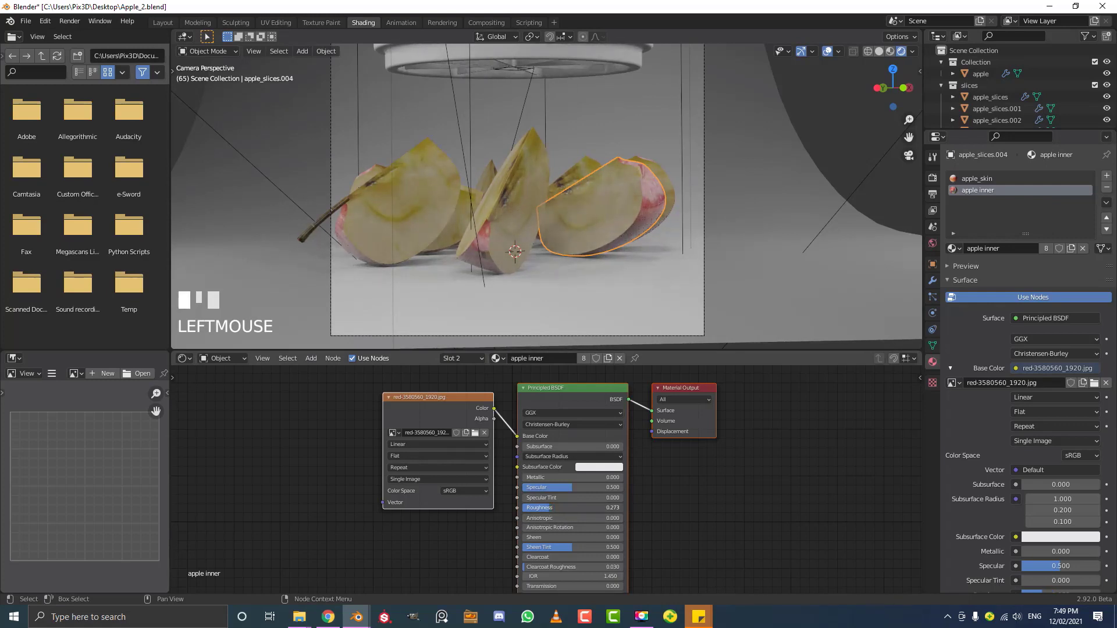
click(547, 447)
text(0.1)
key(Return)
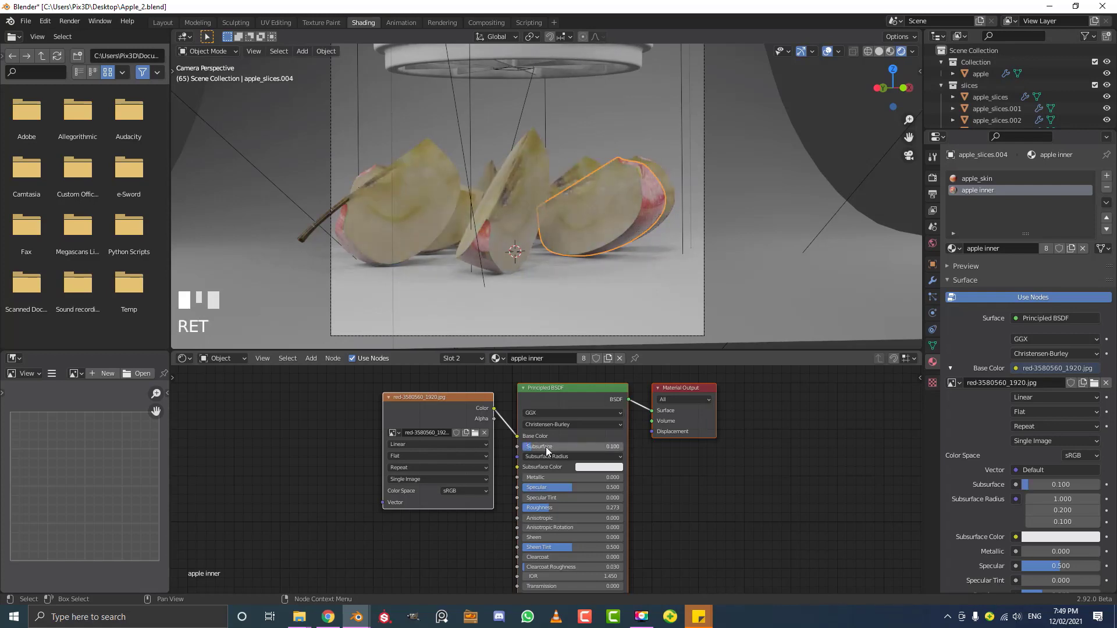
Give the apple inner material a pale cream subsurface color, then deselect the slice
click(585, 468)
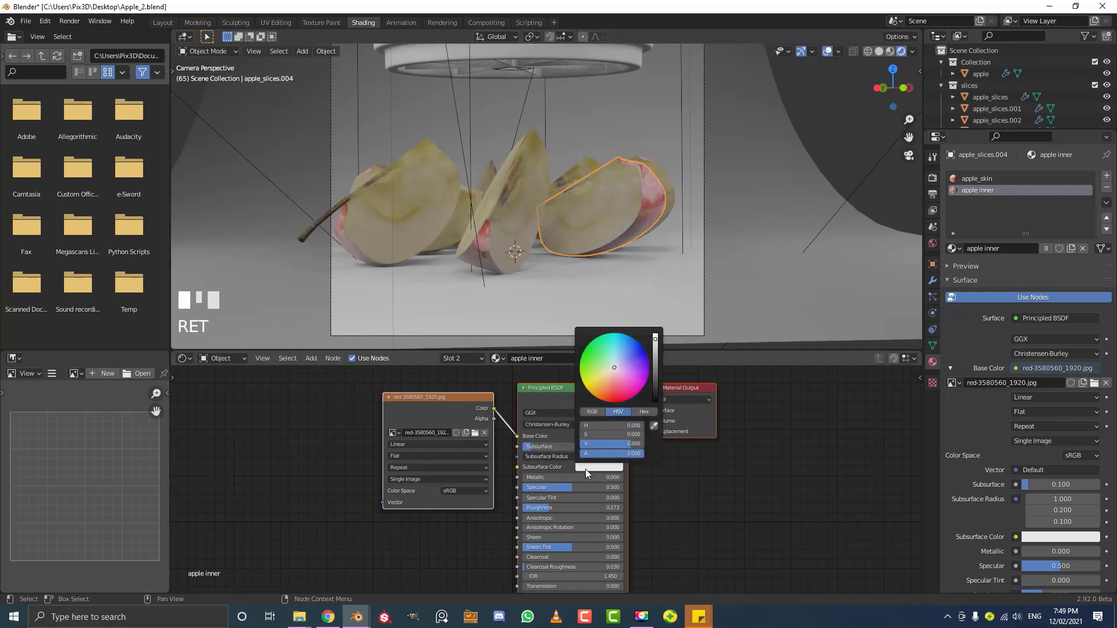
click(610, 374)
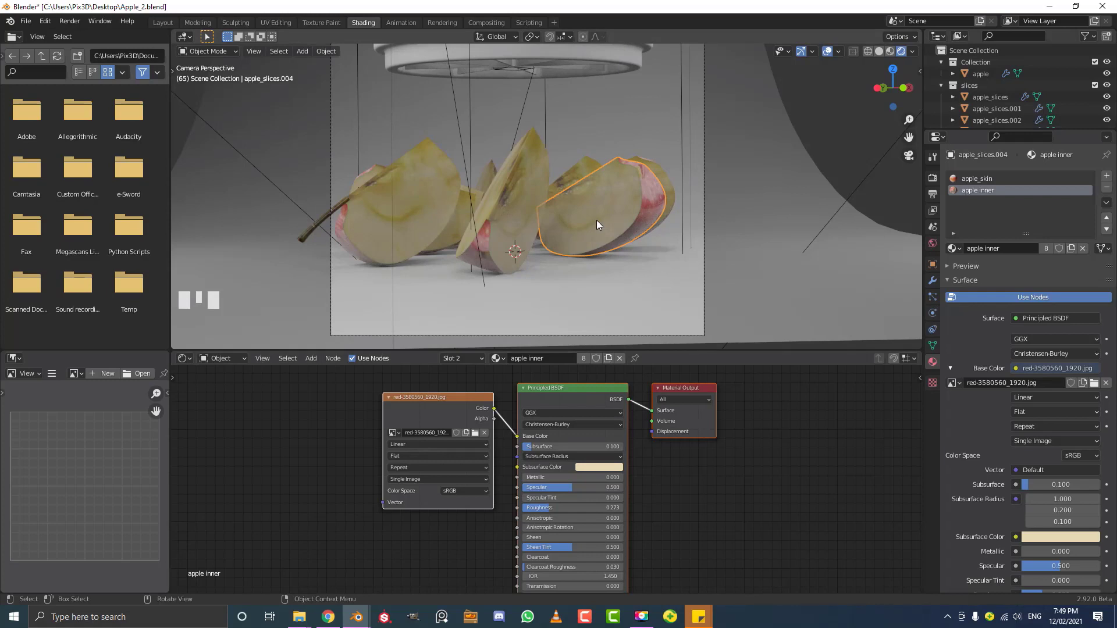
scroll(596, 224, up, 2)
key(a)
key(a)
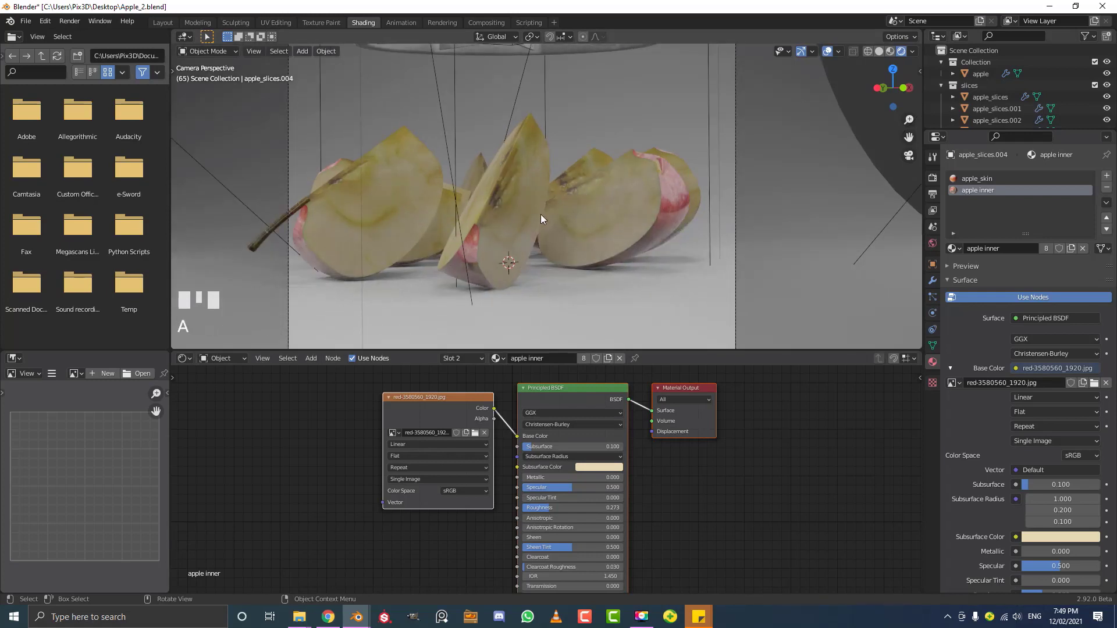
Select the slicer's outer ring and change the base color of its handle material to bright green
scroll(541, 219, down, 4)
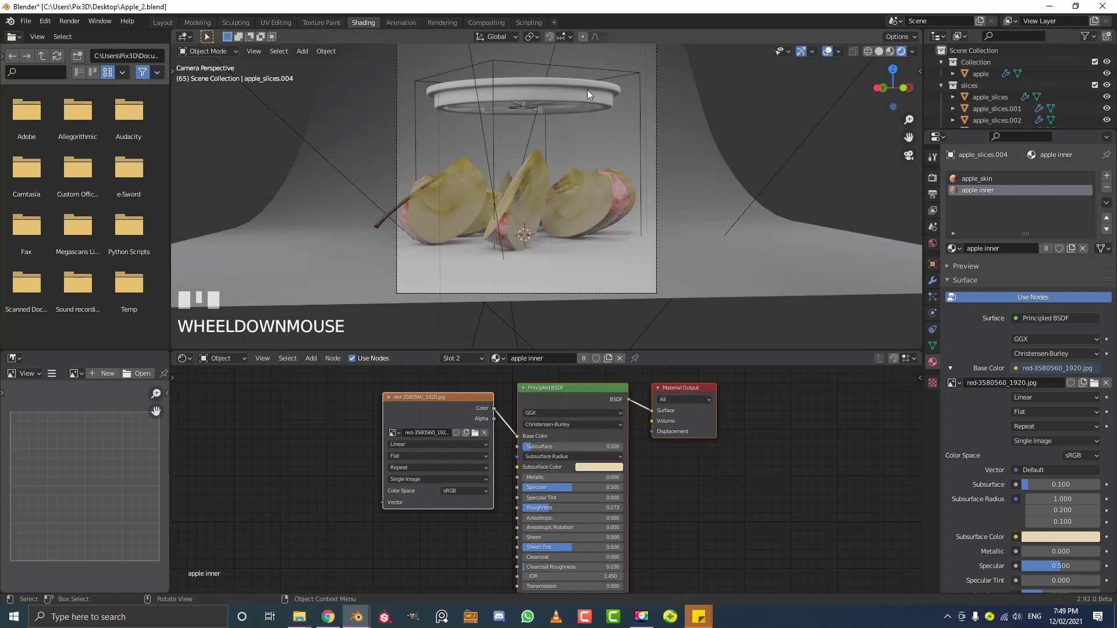
click(587, 90)
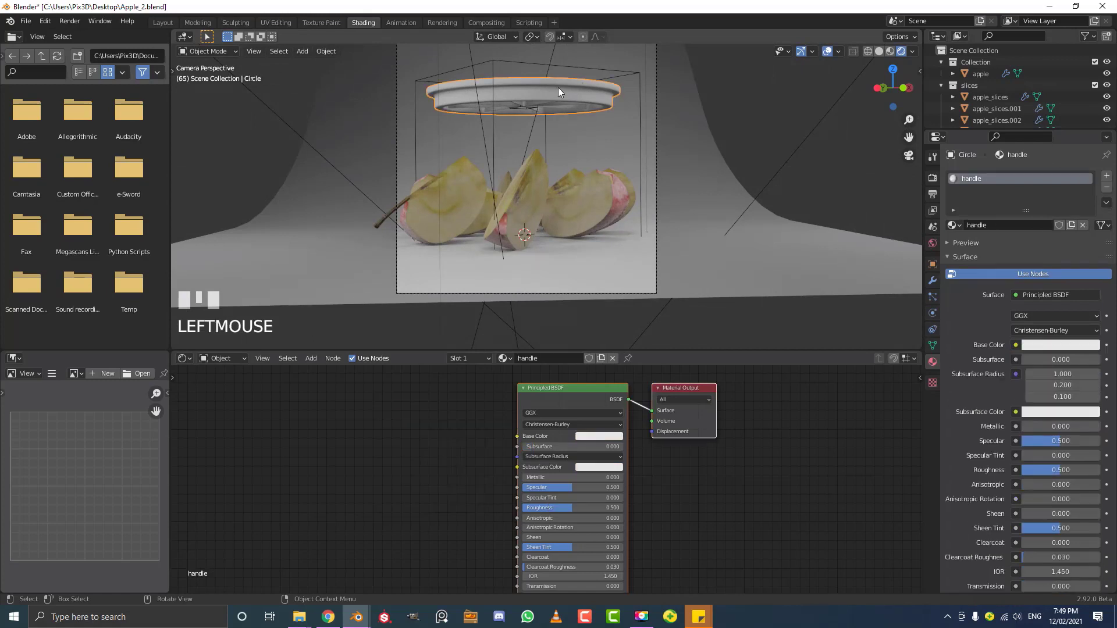
click(588, 437)
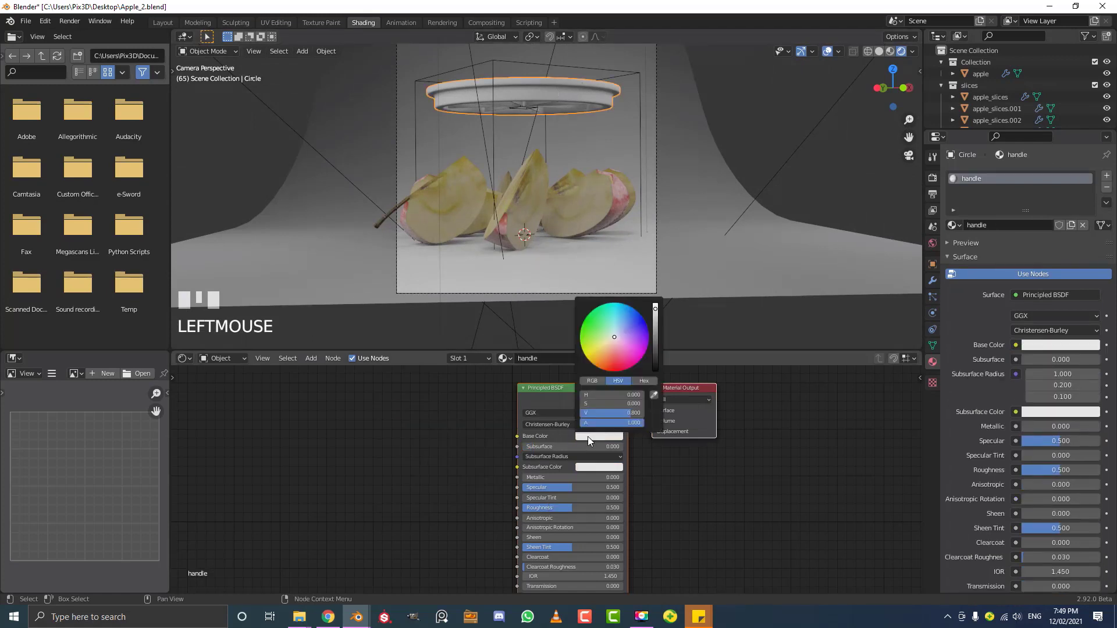
click(592, 337)
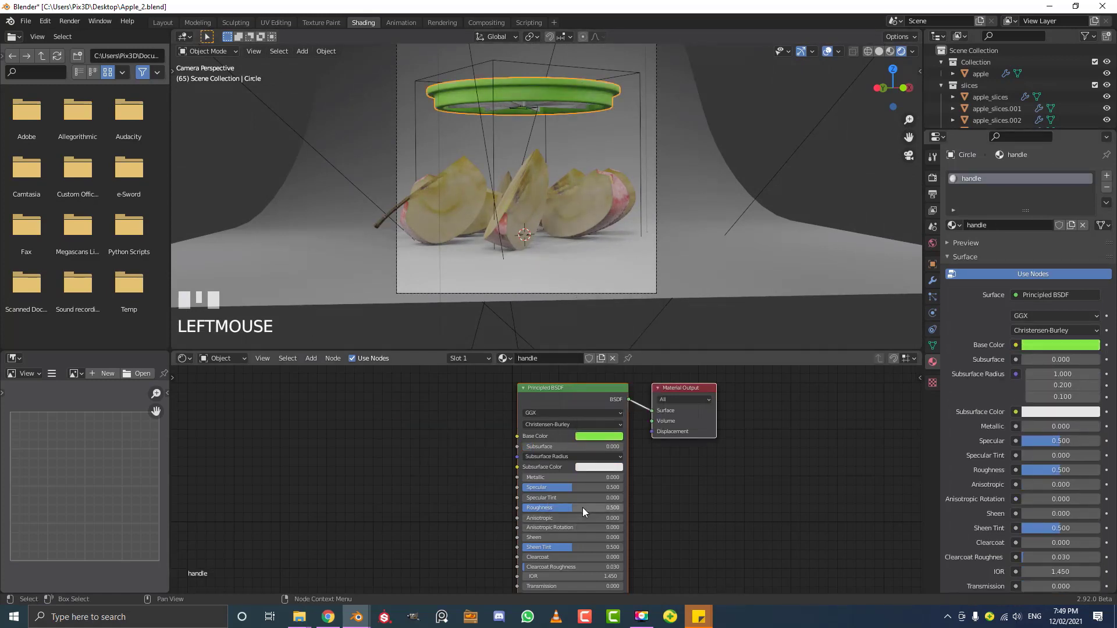
Set the handle material's roughness to 0.2 and its subsurface to 0.05
drag(584, 508, 553, 509)
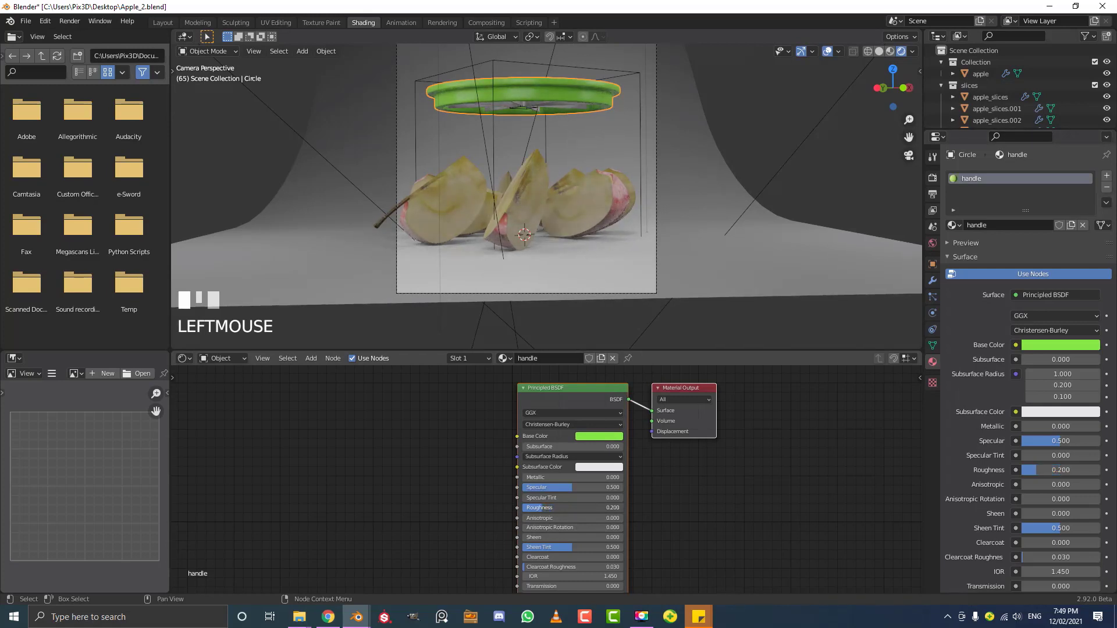
click(549, 447)
text(.05)
key(Return)
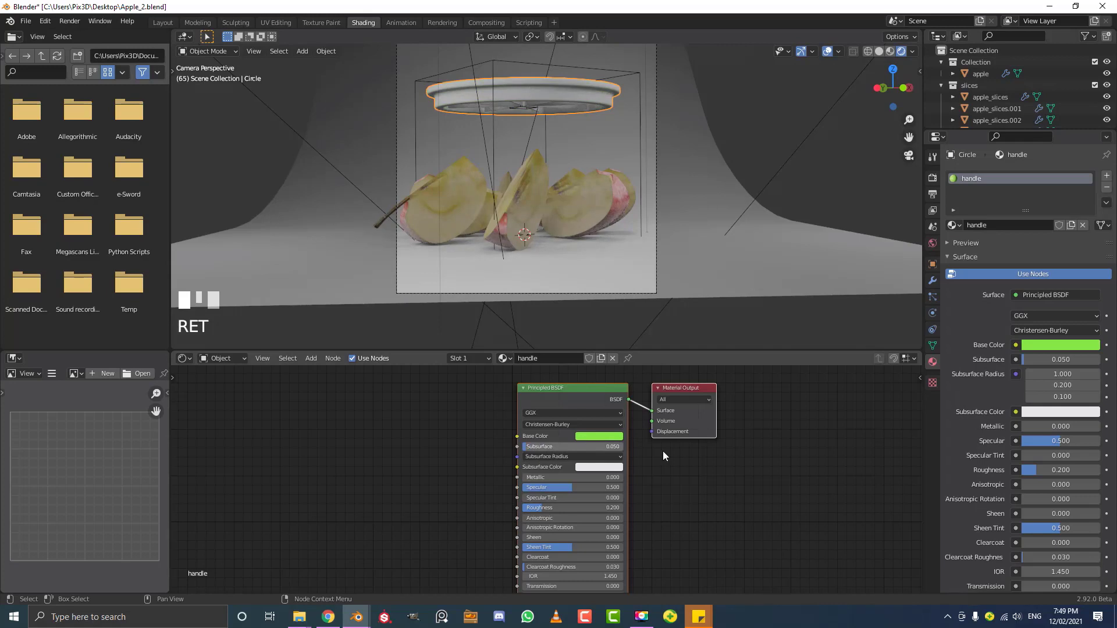
Select the cutter blades inside the green ring and set their slicer material's metallic value to 1.0
scroll(563, 107, up, 2)
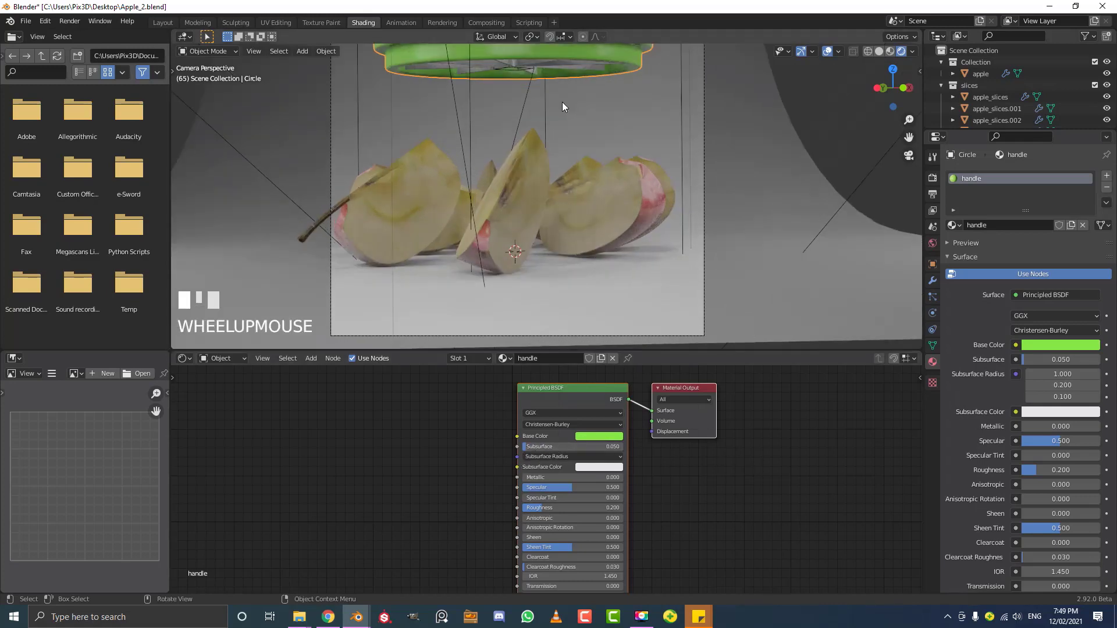
scroll(576, 105, up, 3)
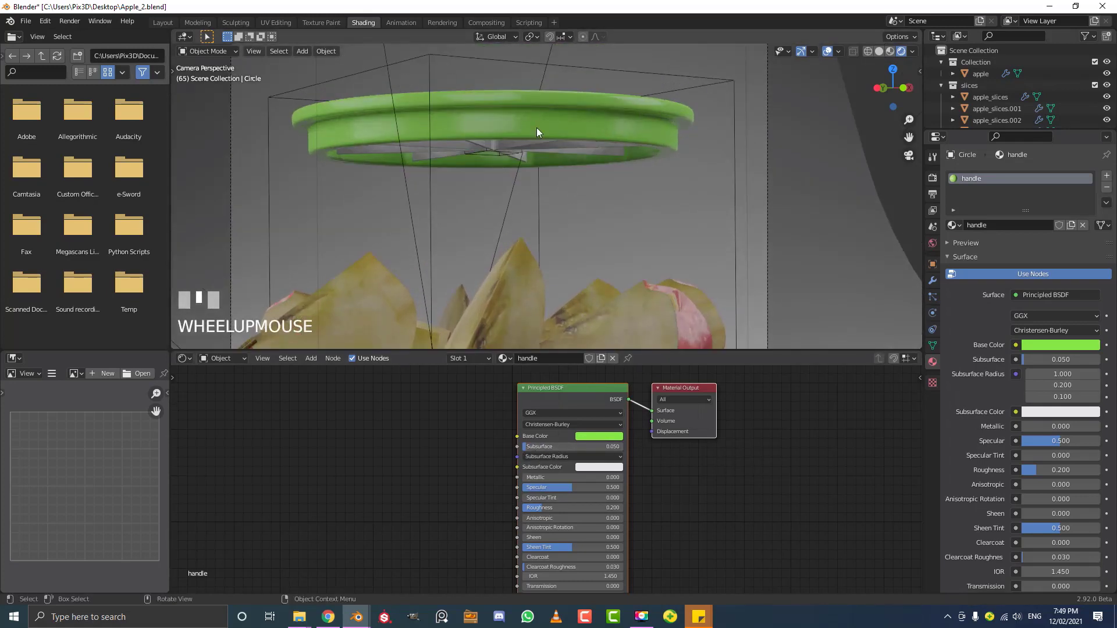
scroll(525, 135, down, 1)
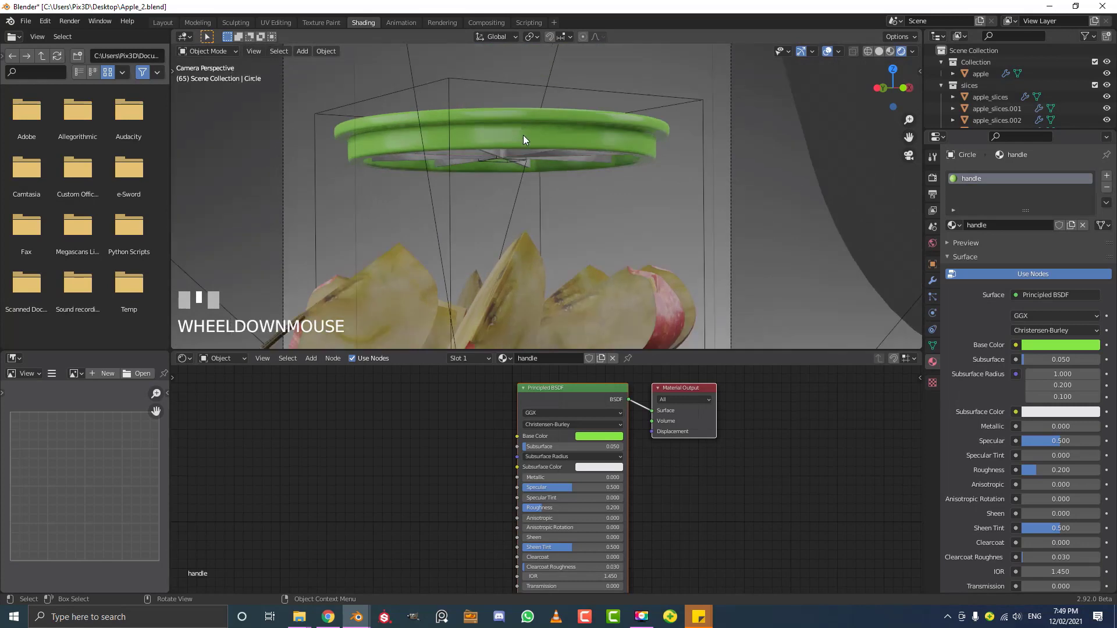
click(490, 153)
middle_drag(505, 131, 576, 243)
scroll(581, 230, up, 2)
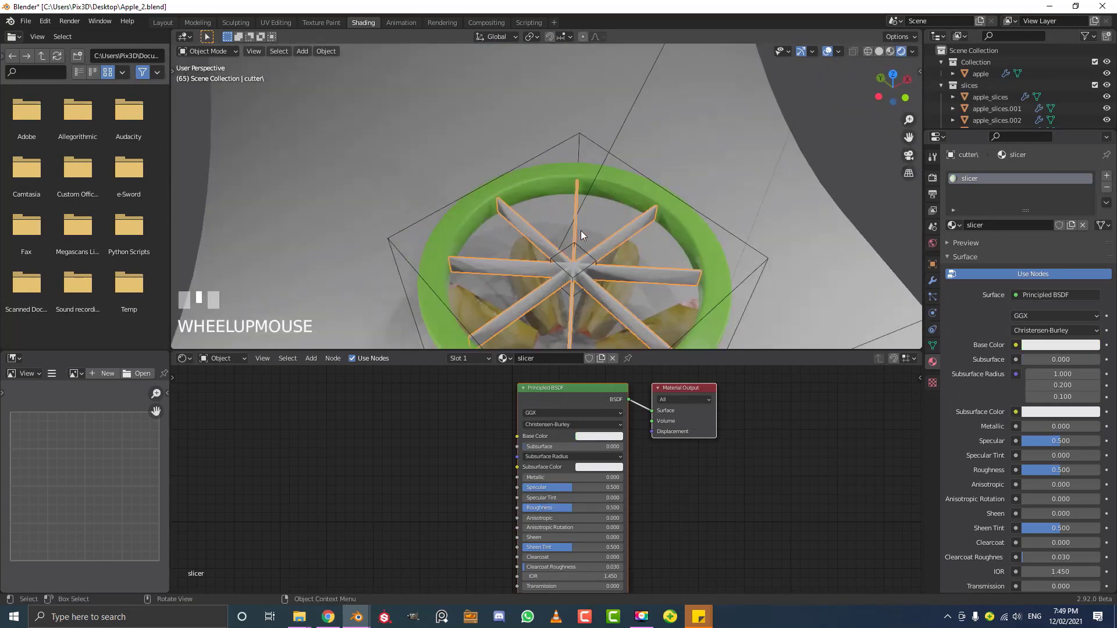
key(KP_0)
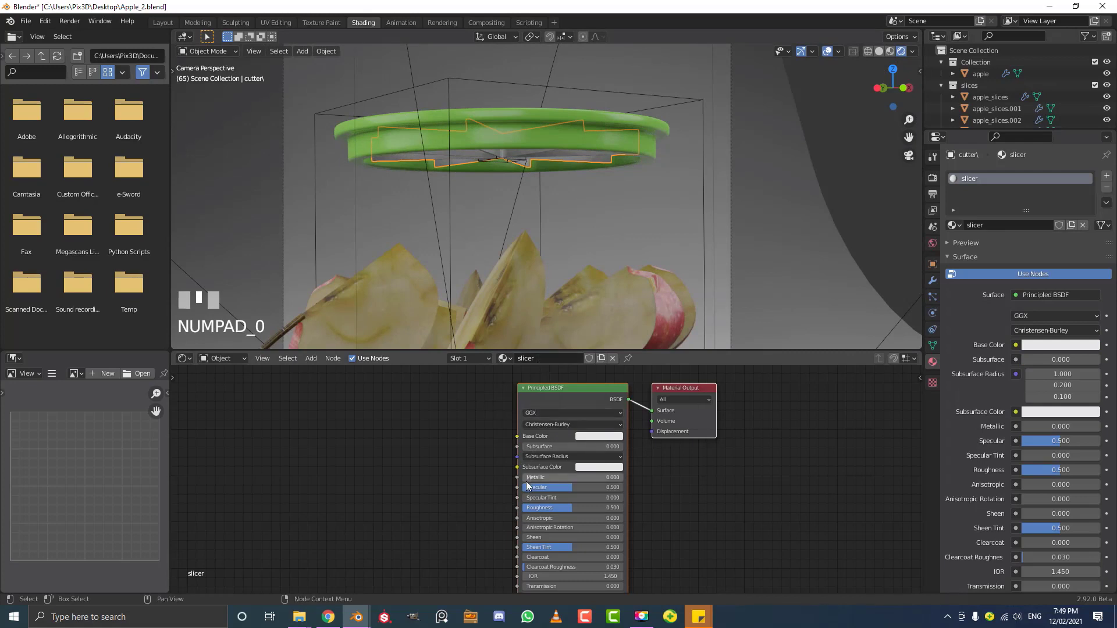
drag(559, 477, 622, 478)
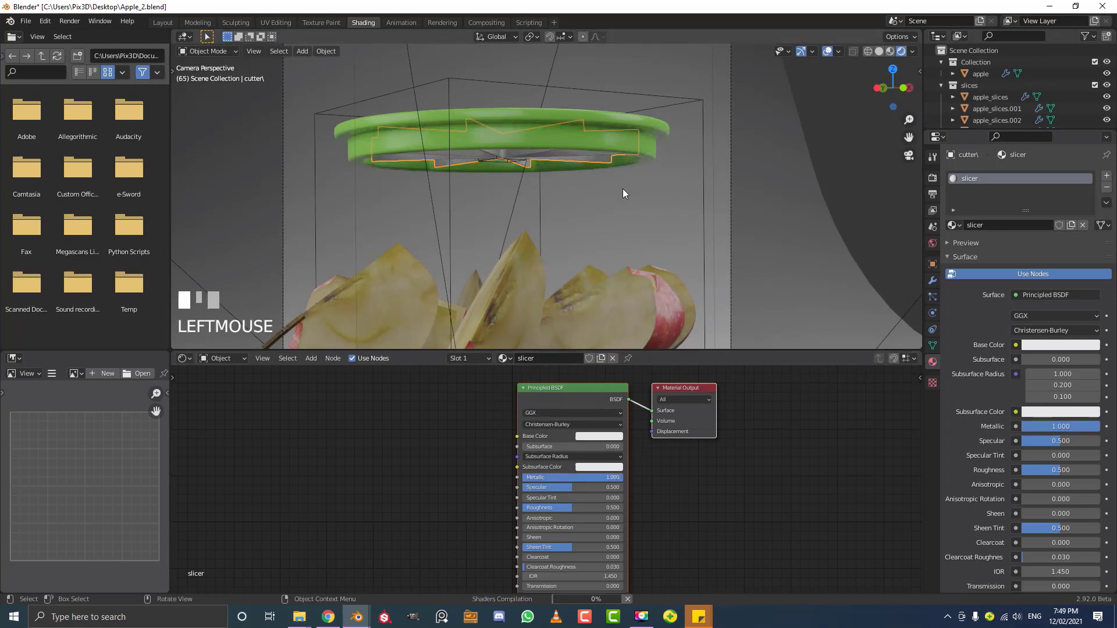
Lower the slicer material's roughness to 0.264 and deselect everything in the camera view
scroll(519, 169, up, 2)
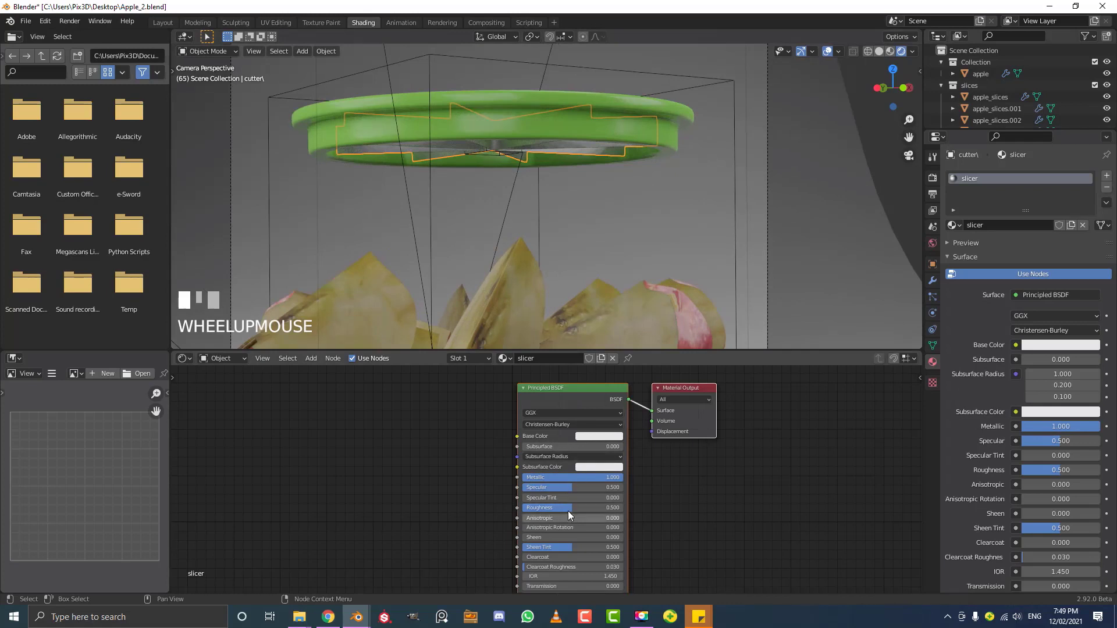
drag(568, 507, 545, 507)
scroll(544, 209, down, 3)
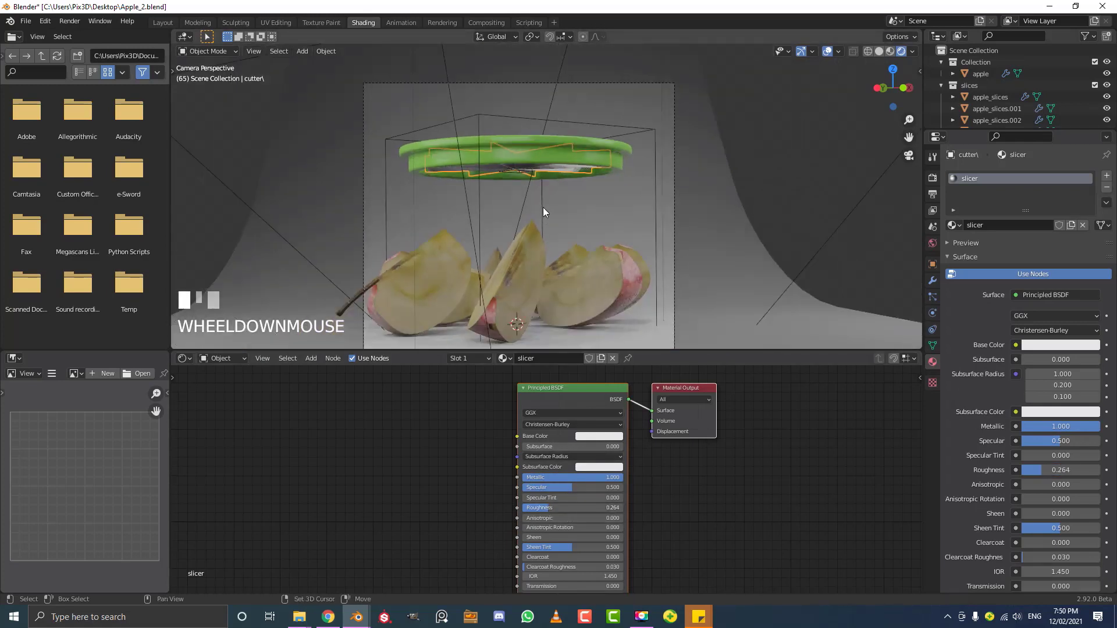
mouse_move(543, 207)
shift+middle_down()
mouse_move(547, 178)
mouse_move(551, 225)
shift+middle_up()
key(a)
scroll(623, 252, up, 2)
key(KP_0)
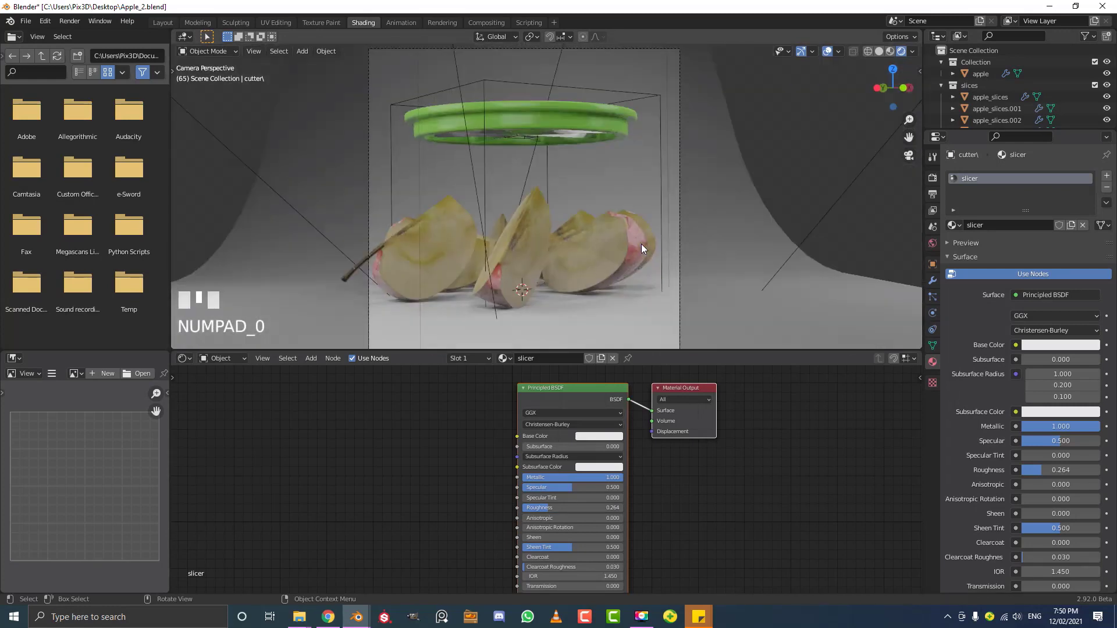
shift+middle_drag(641, 243, 651, 236)
scroll(641, 219, up, 2)
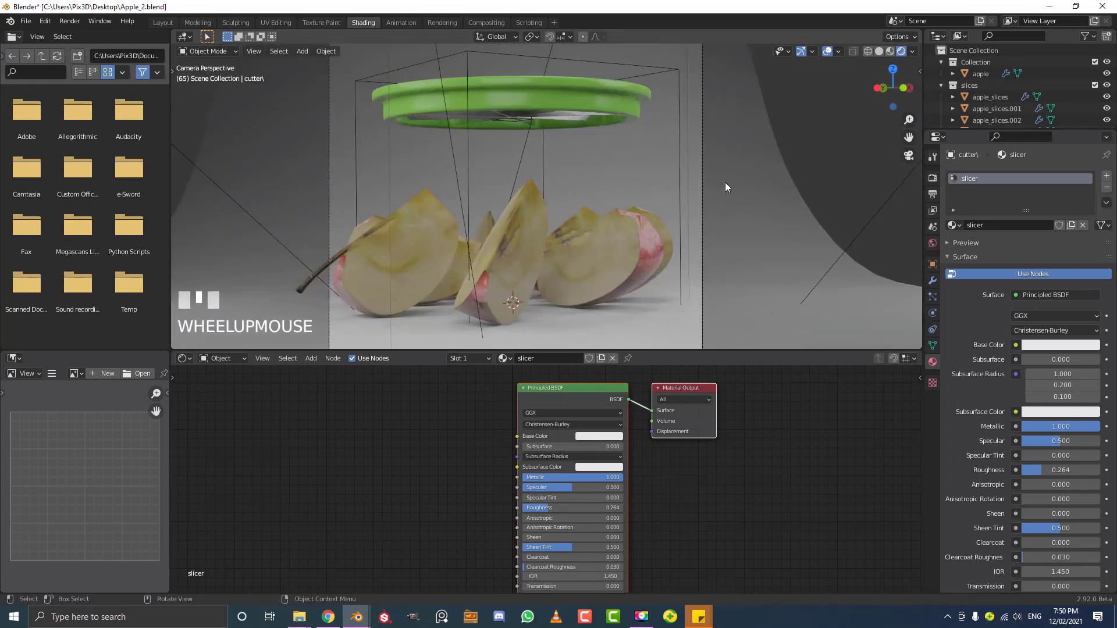
In the Layout workspace, rewind the animation to frame 0 and show the scene through the camera with Rendered shading
click(163, 23)
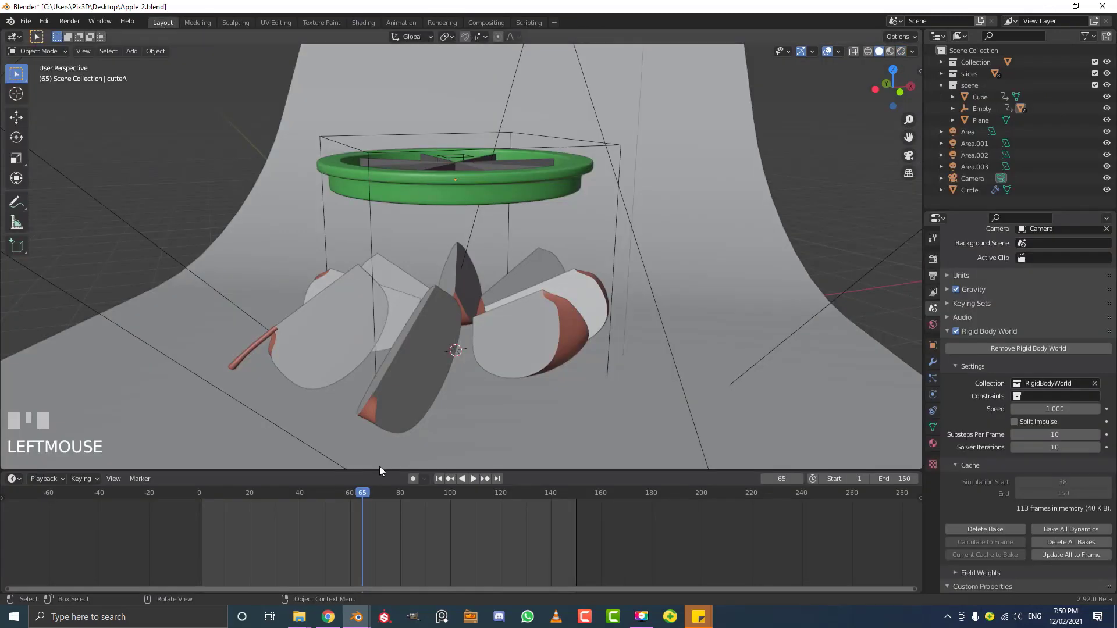
click(200, 491)
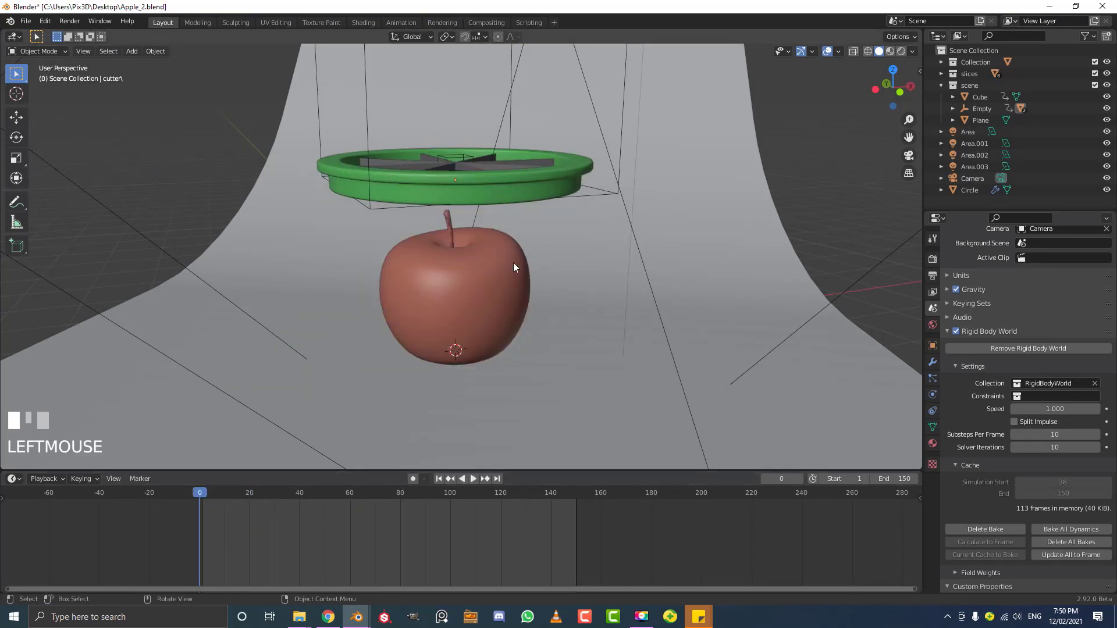
key(KP_0)
key(z)
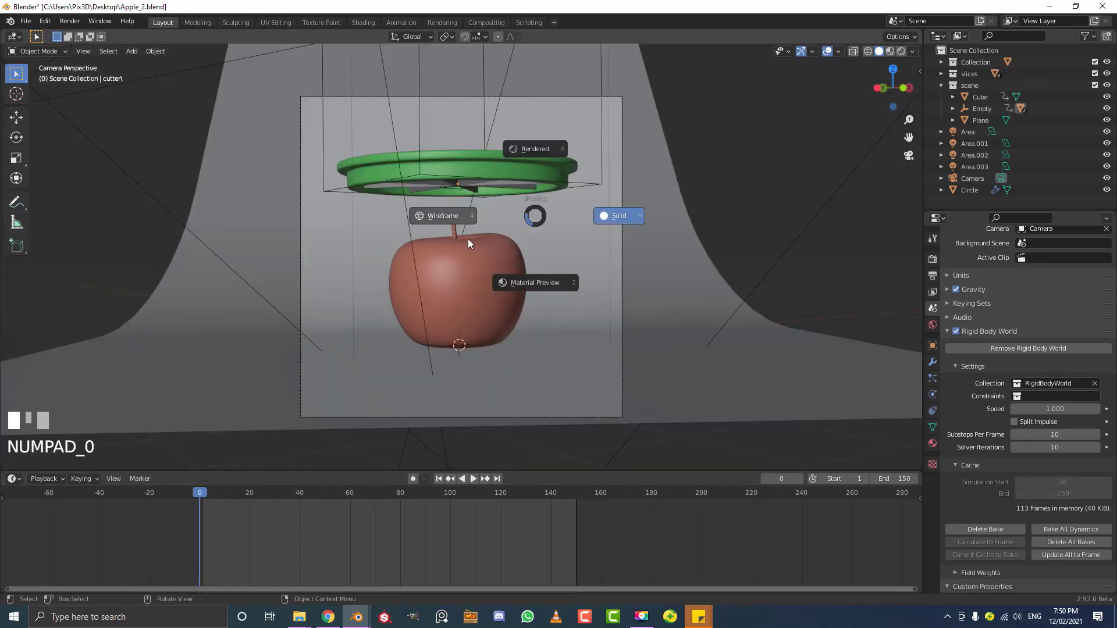
click(541, 146)
scroll(534, 223, up, 2)
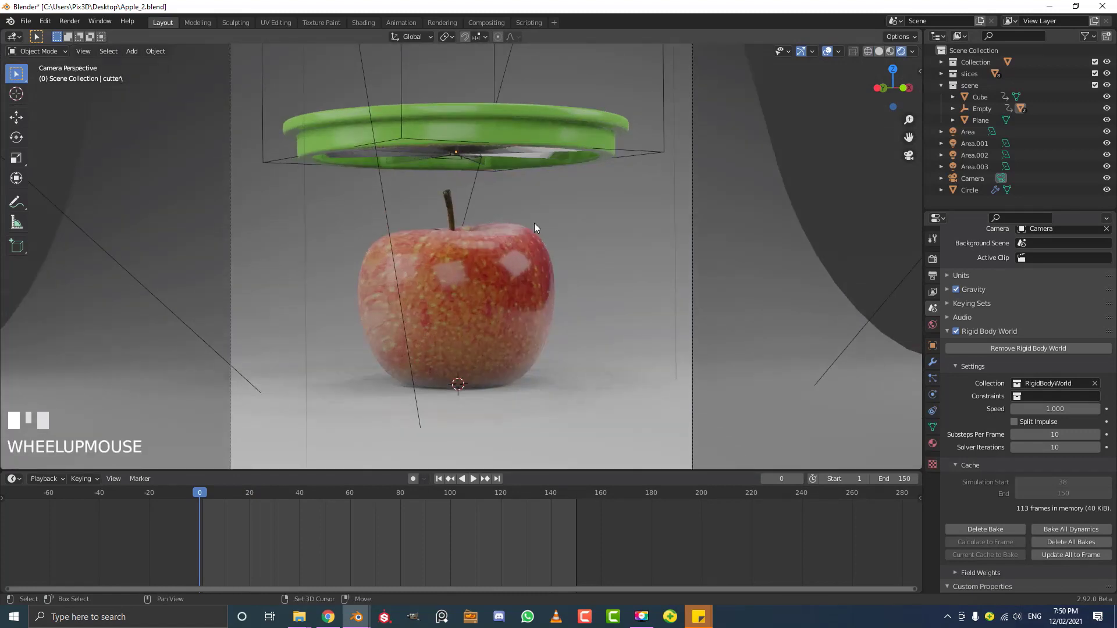
shift+middle_drag(534, 222, 591, 199)
Play the slicing animation through the camera, including a replay from frame 1, to judge where the clip should end
key(space)
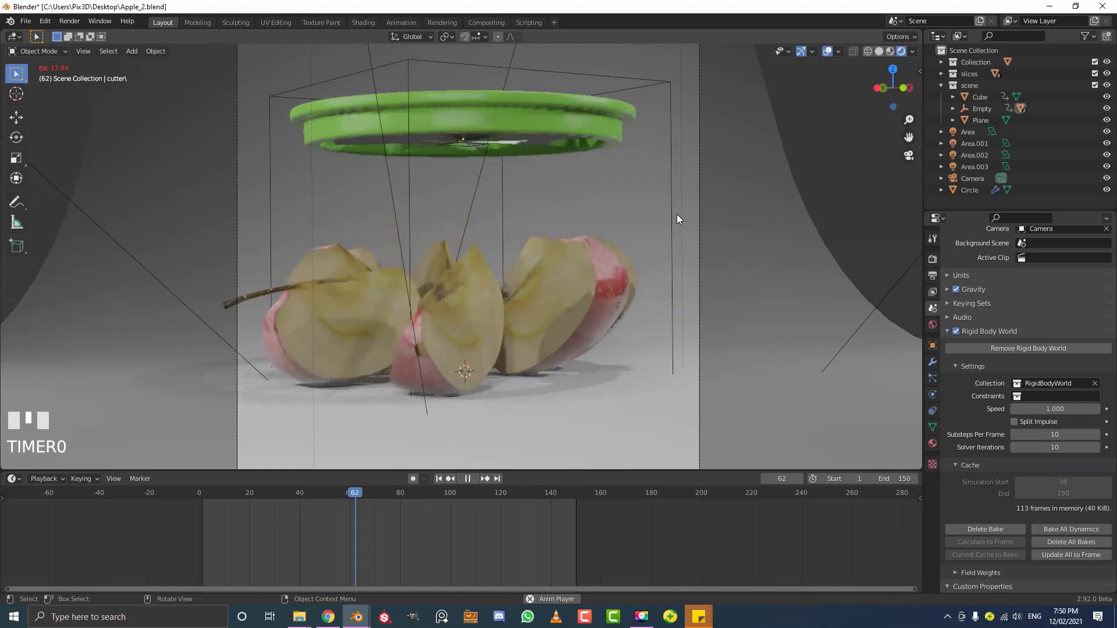
key(space)
key(space)
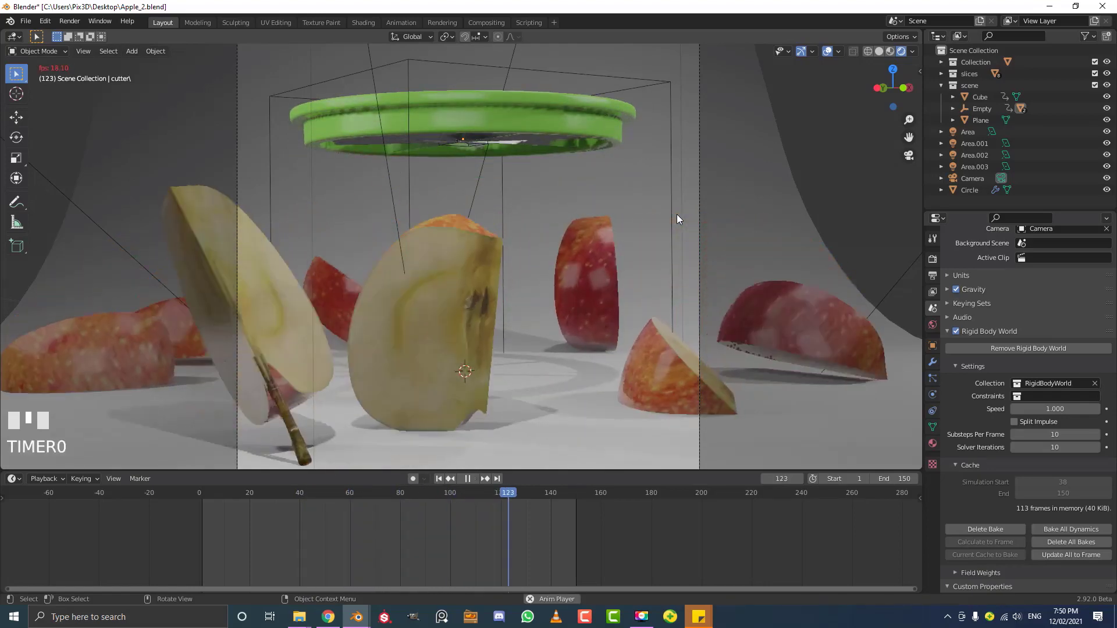
key(space)
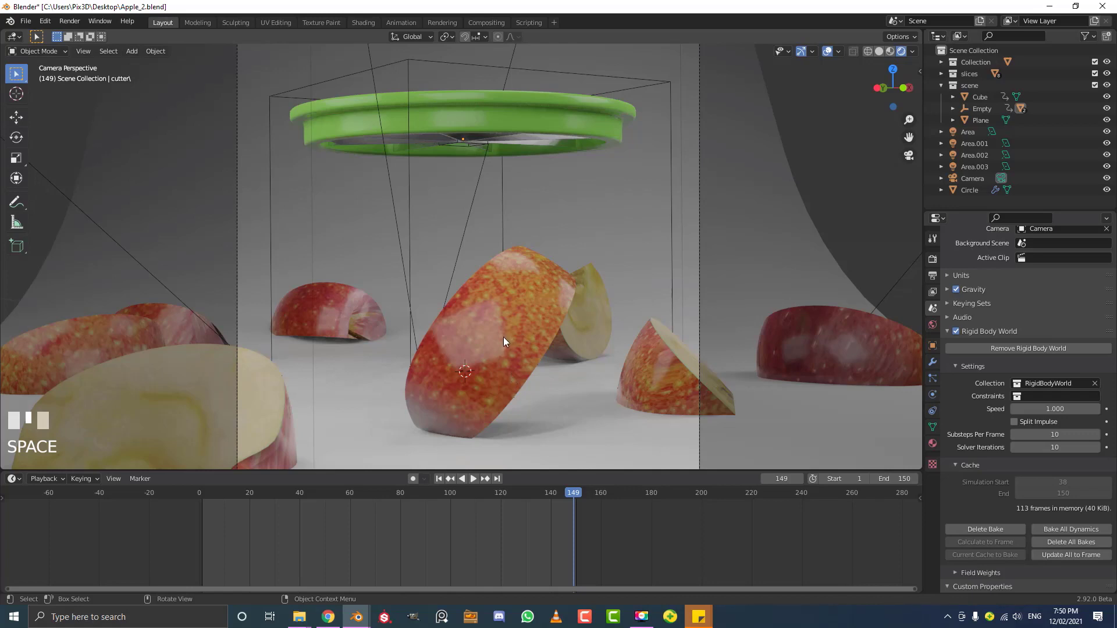
key(shift+Left)
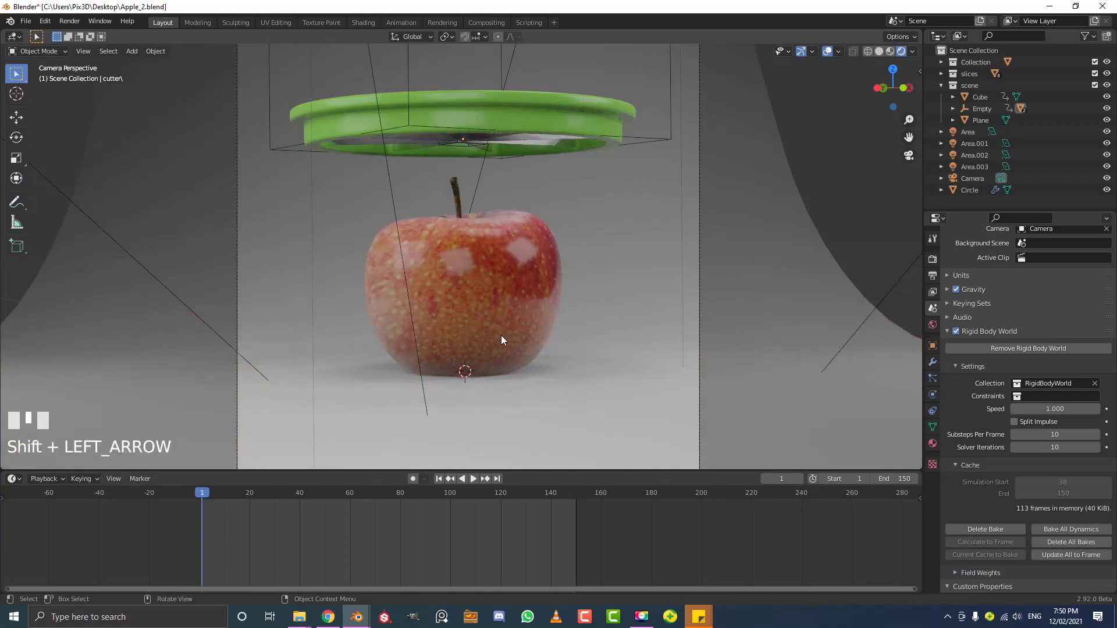
key(space)
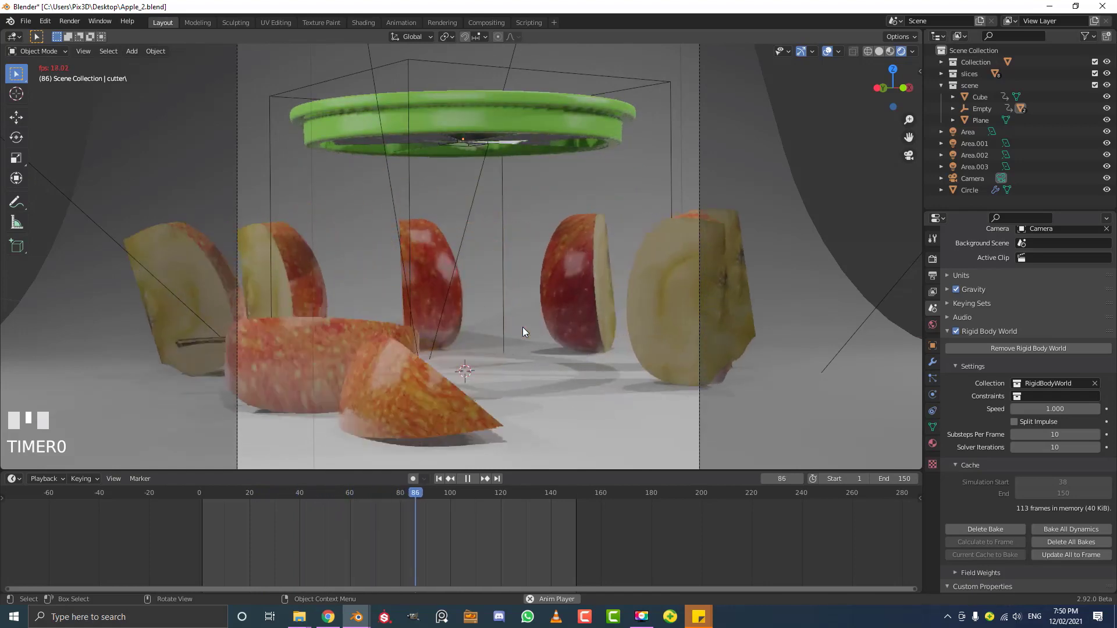
key(space)
Try an end frame of 130 for the animation and play it back
click(892, 481)
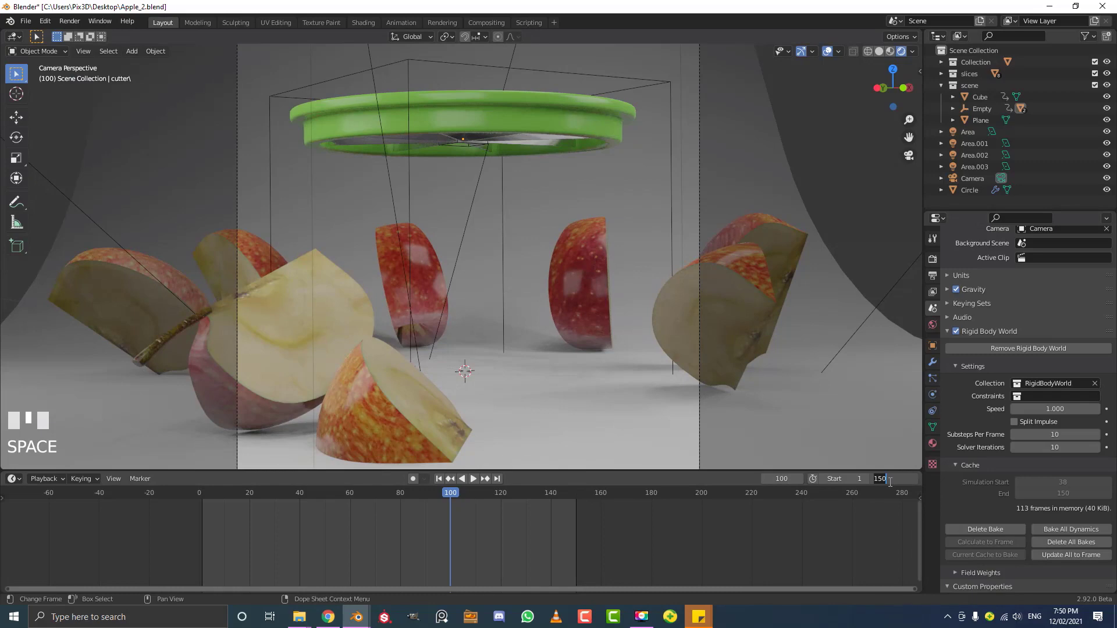
text(130)
key(Return)
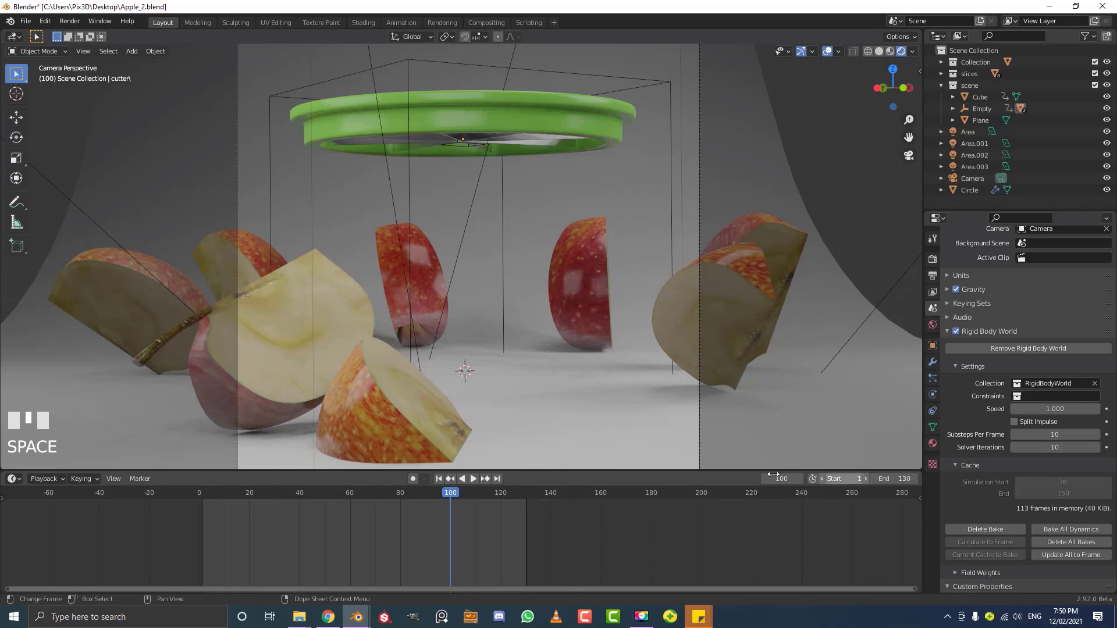
key(space)
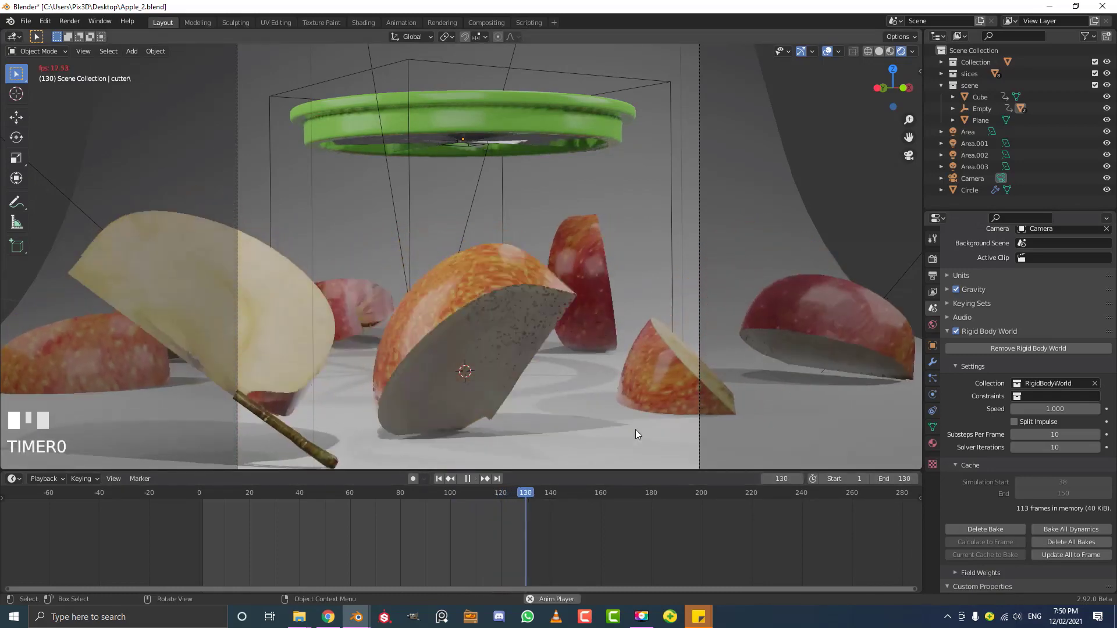
key(space)
Set the animation's end frame to 100 and play the shortened clip
click(892, 480)
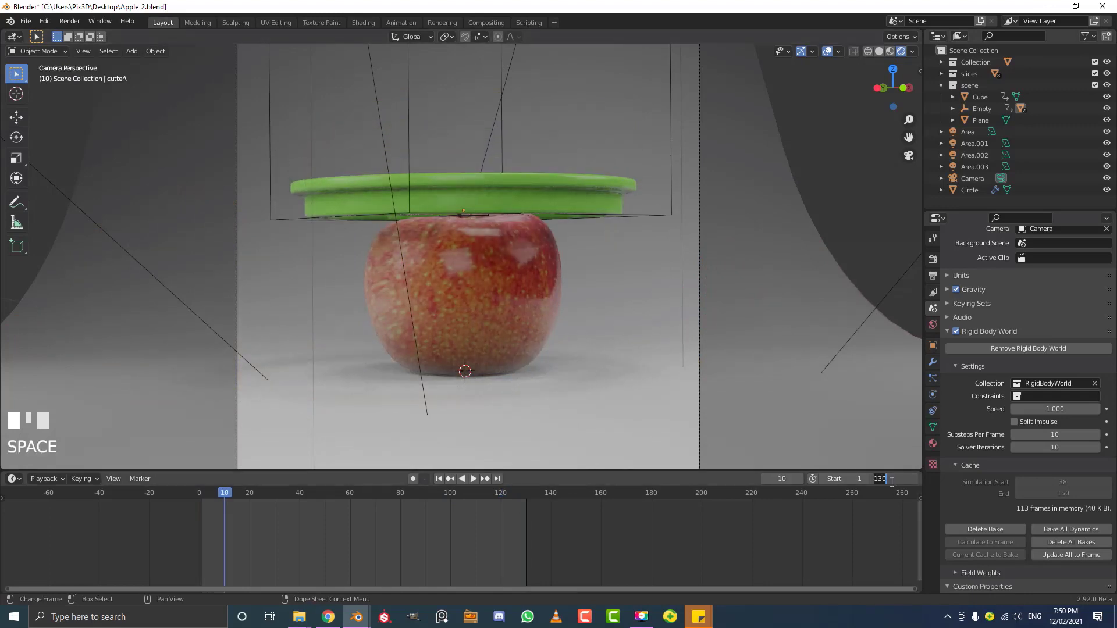
key(Return)
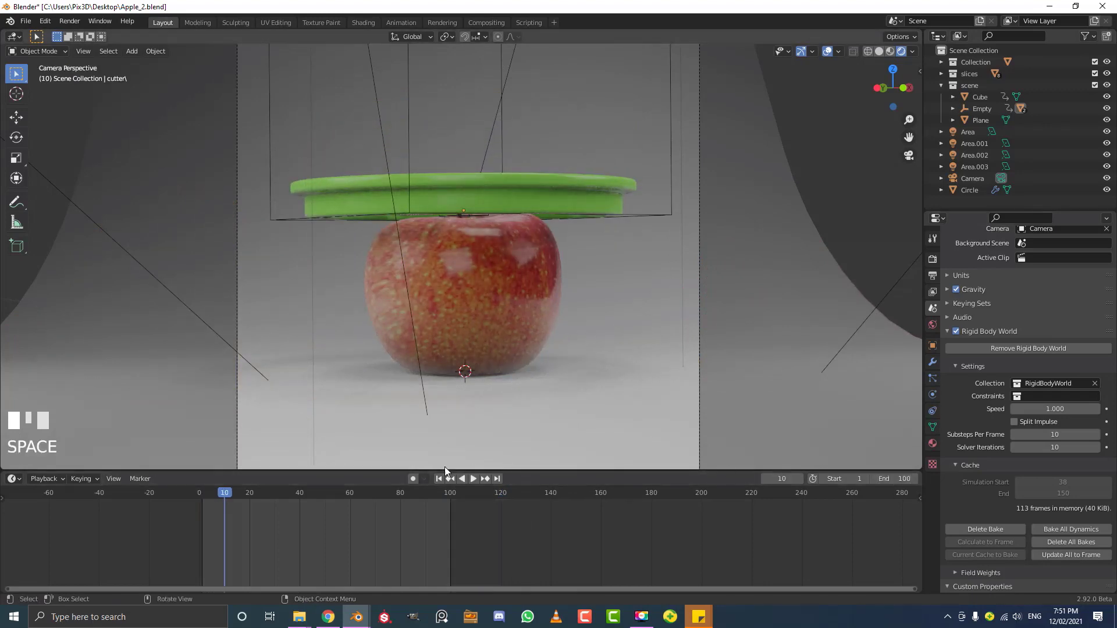
key(space)
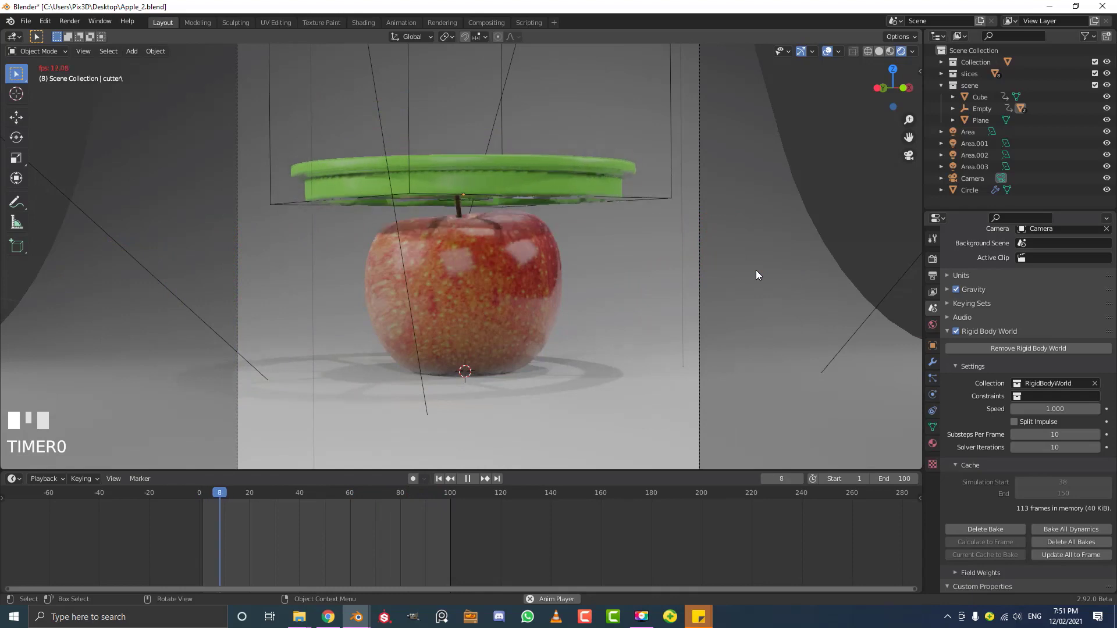
key(space)
Return the viewport to Solid shading and set the render output folder to the Desktop
scroll(595, 259, down, 2)
key(z)
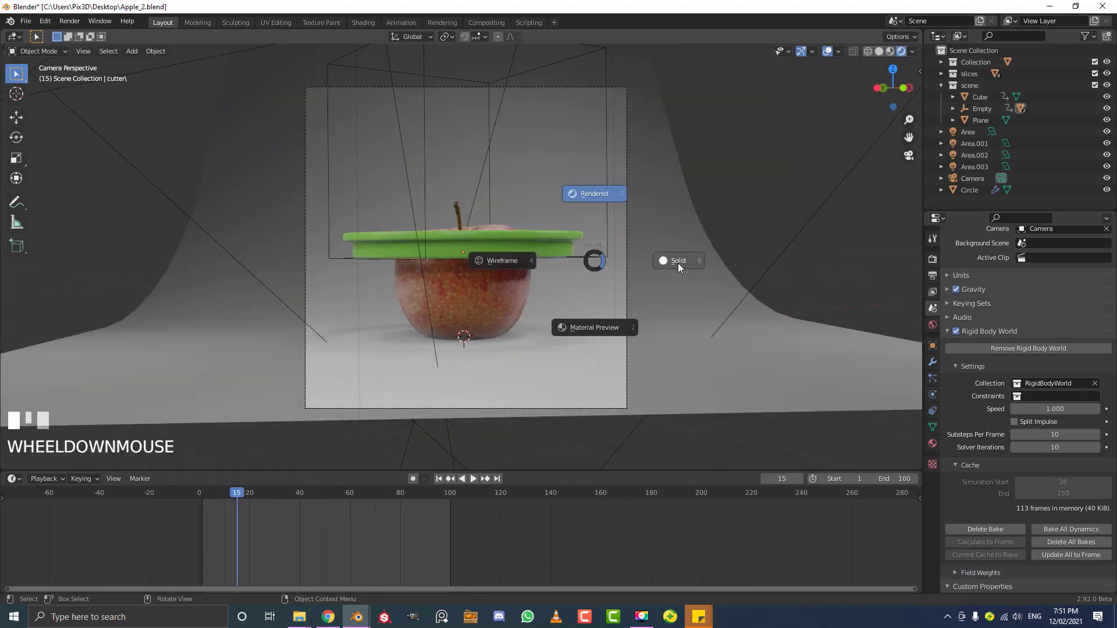
key(z)
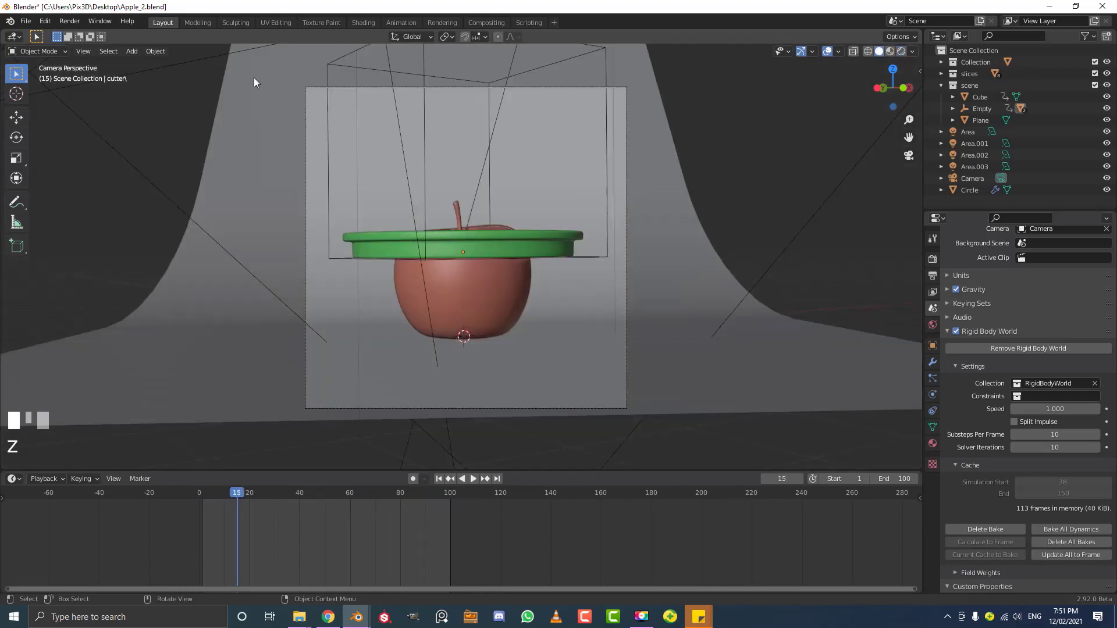
click(934, 275)
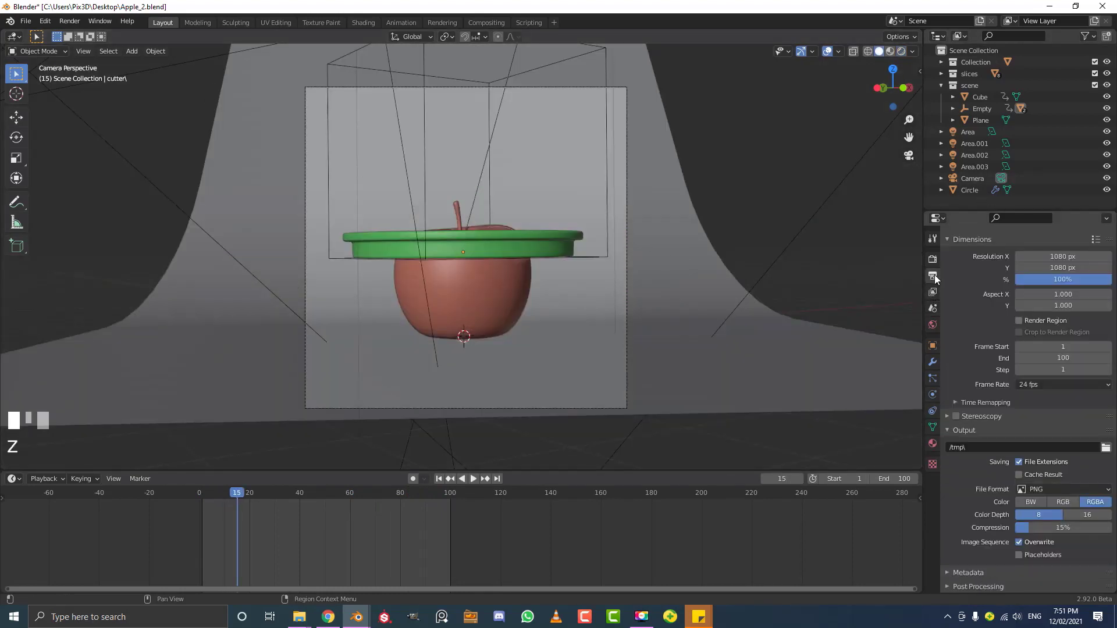
click(1105, 447)
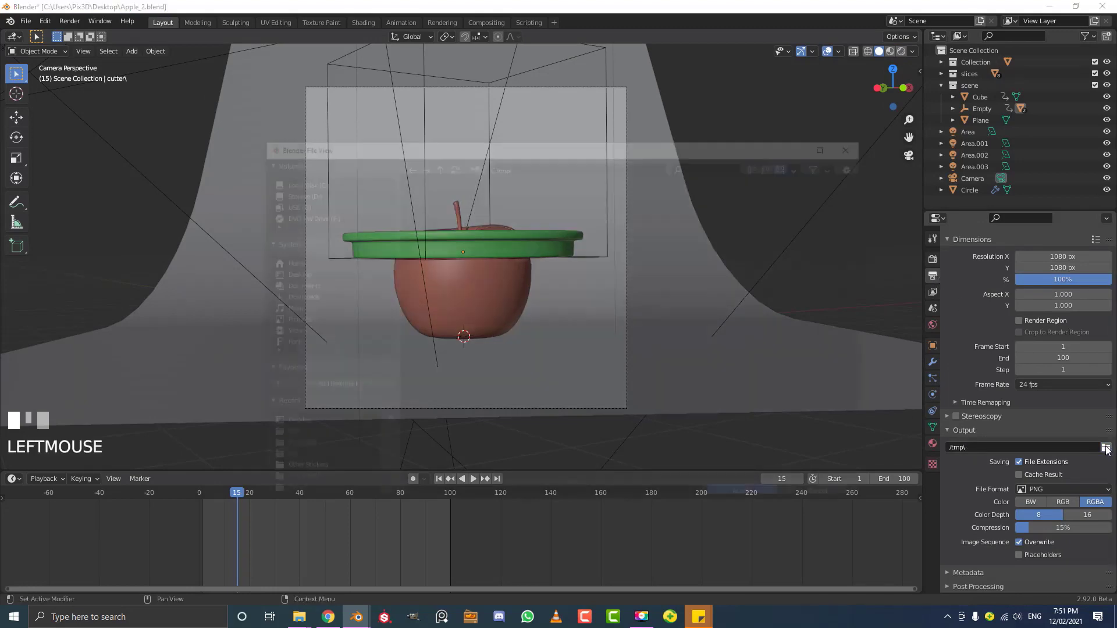
click(285, 273)
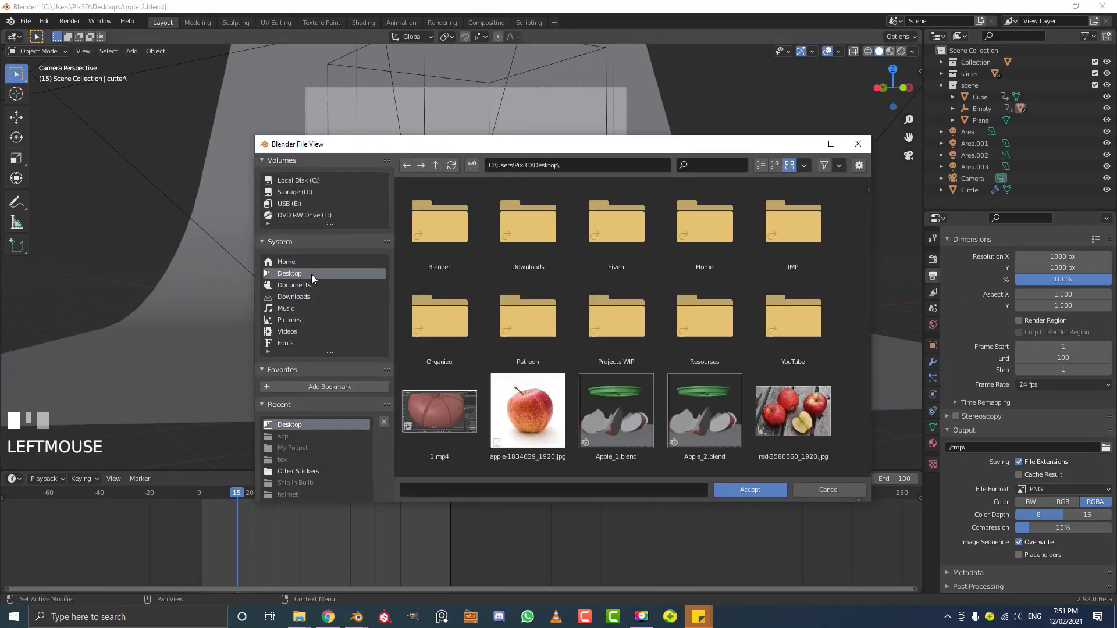
click(751, 490)
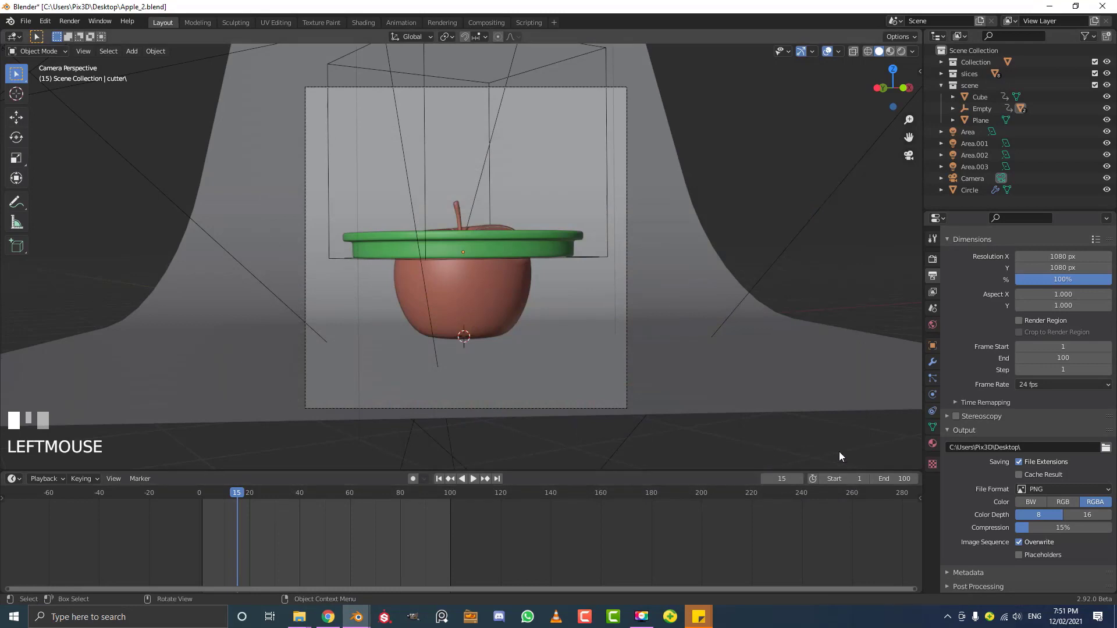
Set the output file format to FFmpeg Video with an MPEG-4 container
click(1040, 490)
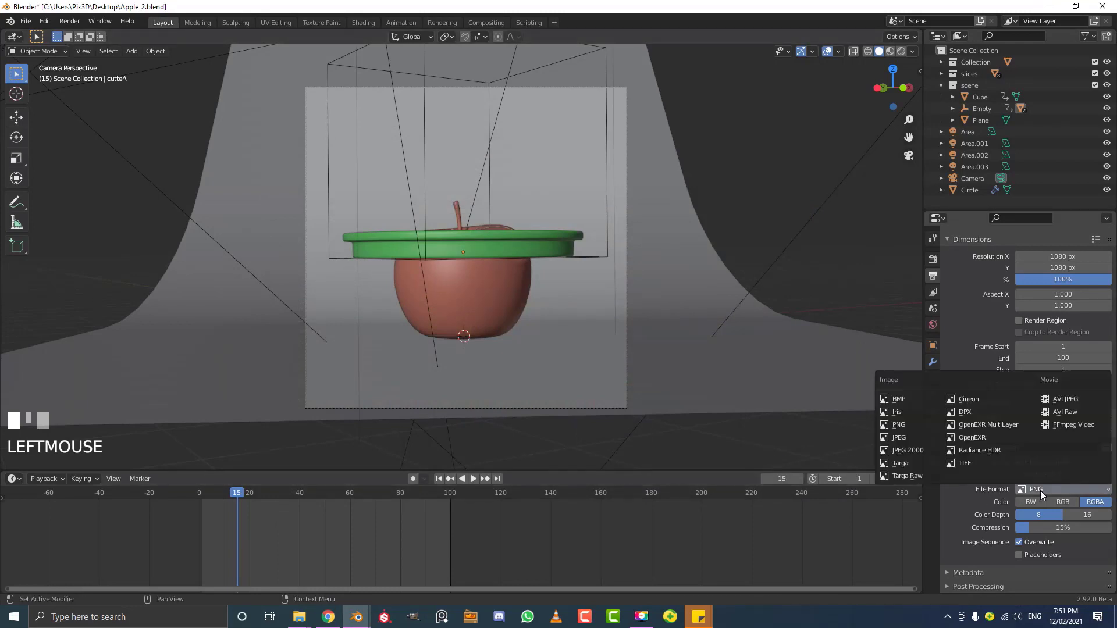
click(1087, 425)
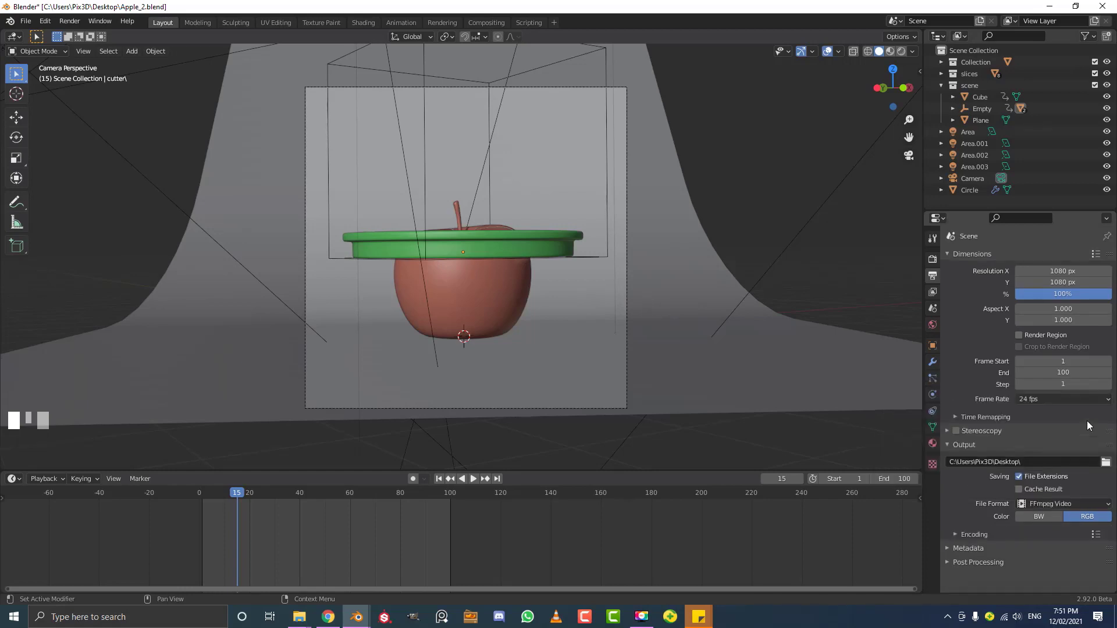
click(967, 534)
scroll(972, 536, down, 2)
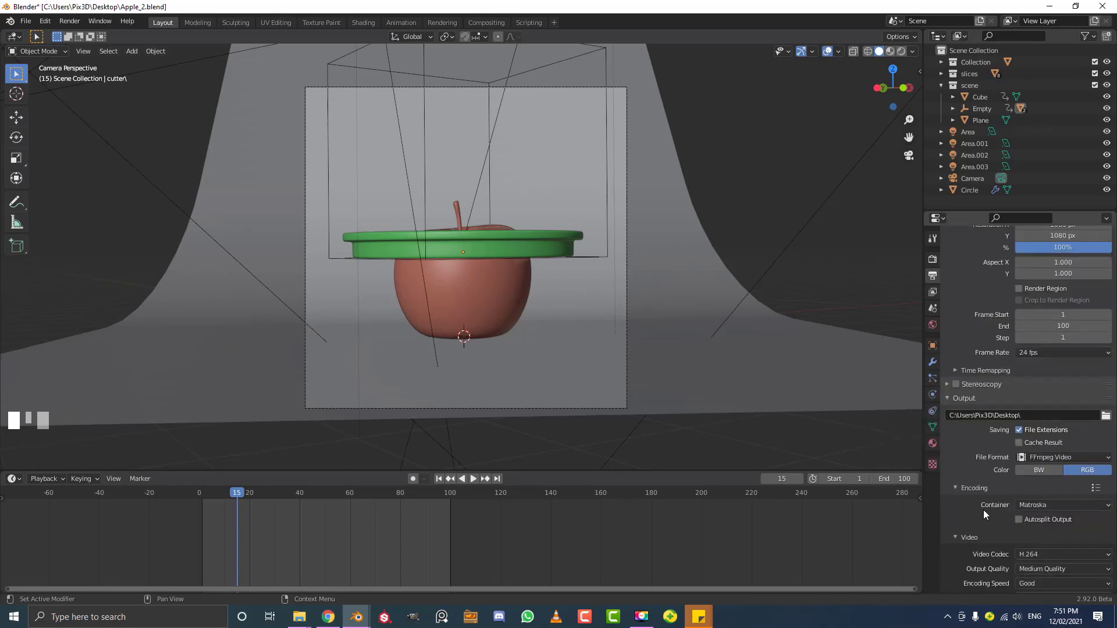
click(1038, 504)
click(1039, 468)
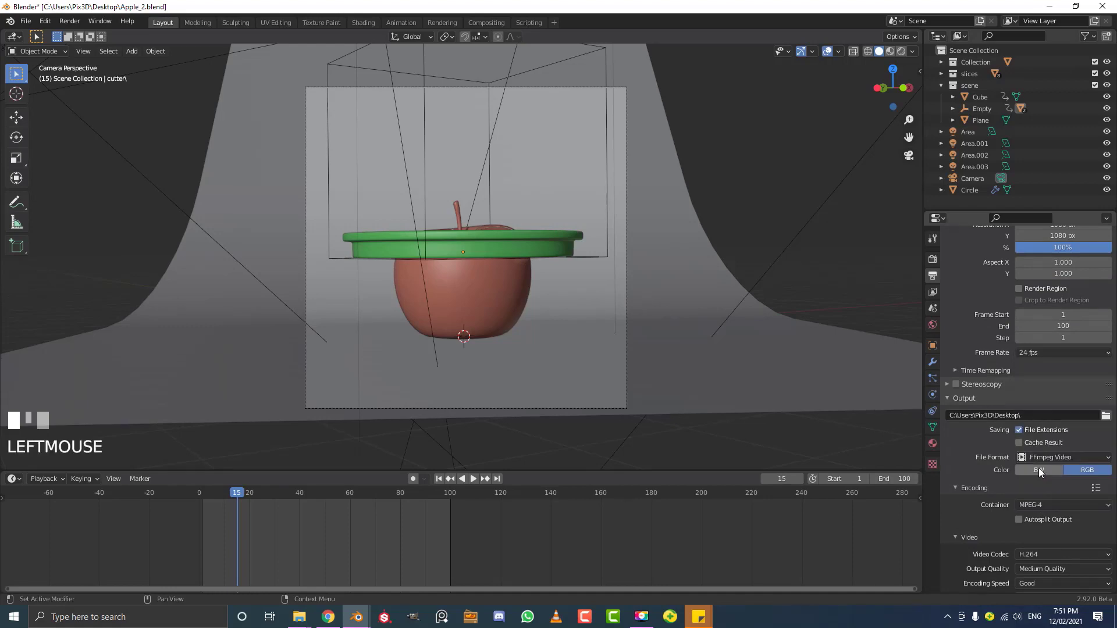
Save the Apple_2.blend file and render the animation
click(25, 20)
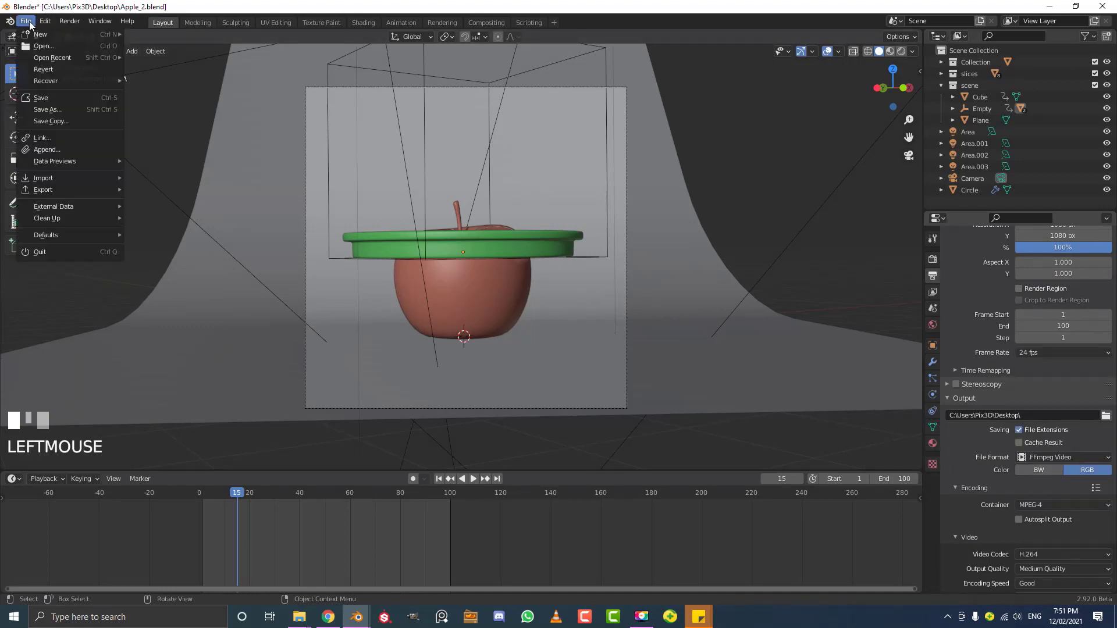
click(47, 95)
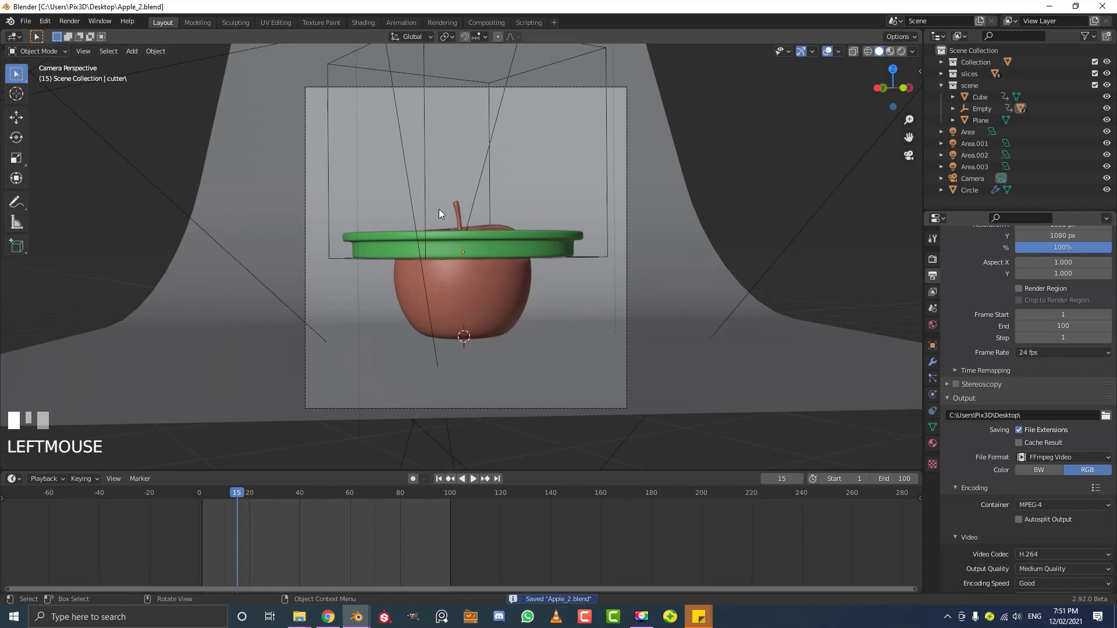
click(70, 21)
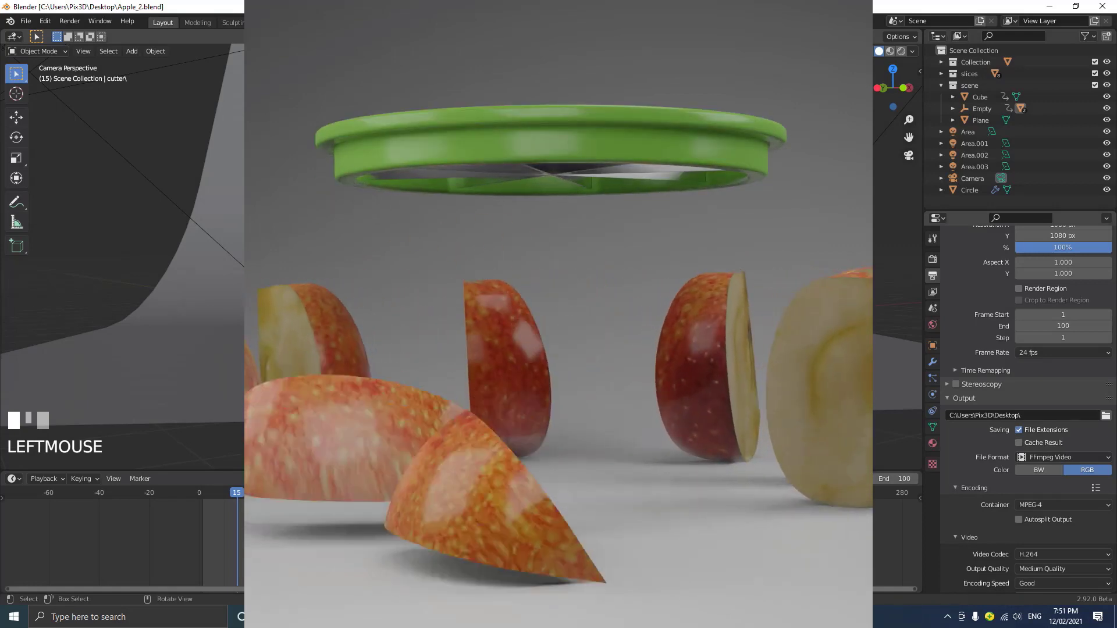
In the apple slice.blend file, examine the slicer's blades and central coring cylinder from below and above
scroll(502, 281, up, 3)
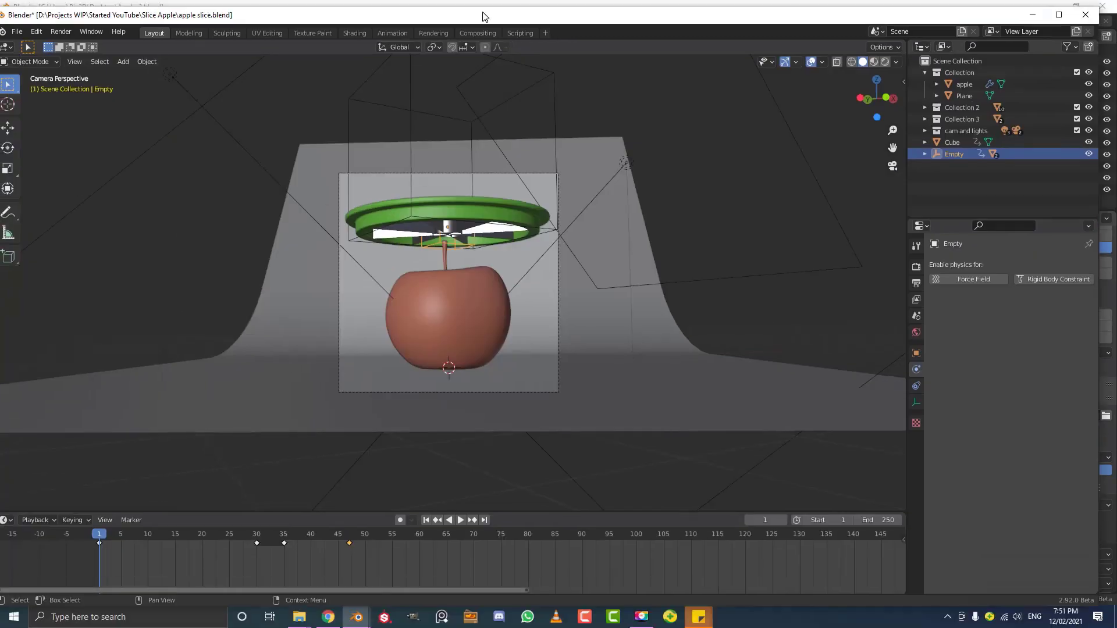
middle_drag(616, 145, 629, 217)
scroll(629, 215, up, 5)
mouse_move(466, 142)
middle_down()
mouse_move(471, 208)
mouse_move(477, 124)
middle_up()
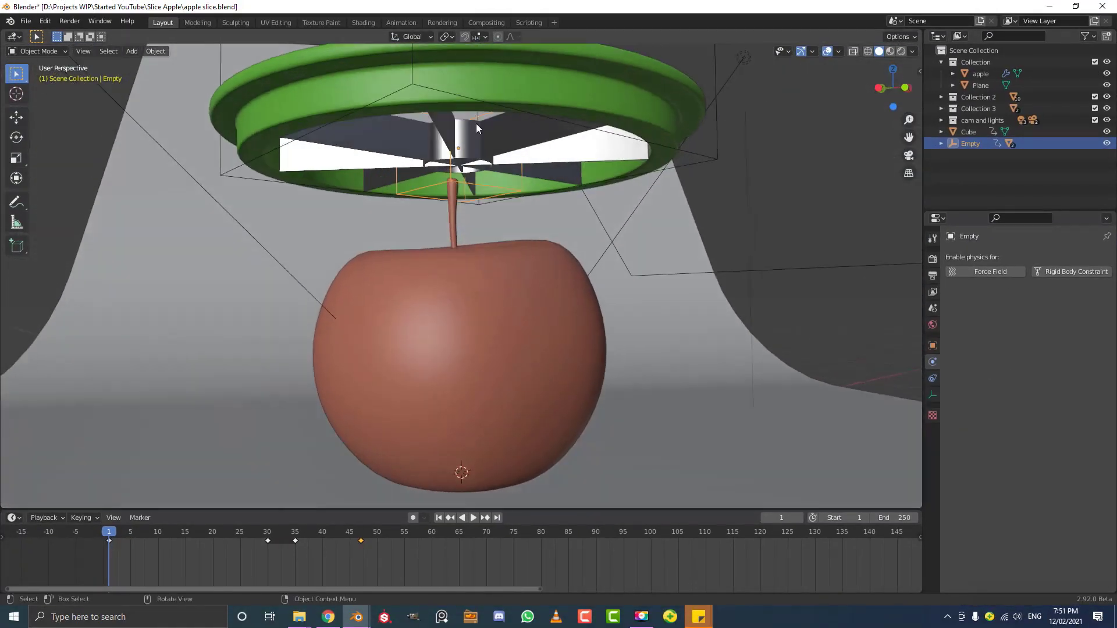
middle_drag(478, 198, 465, 256)
scroll(486, 365, up, 4)
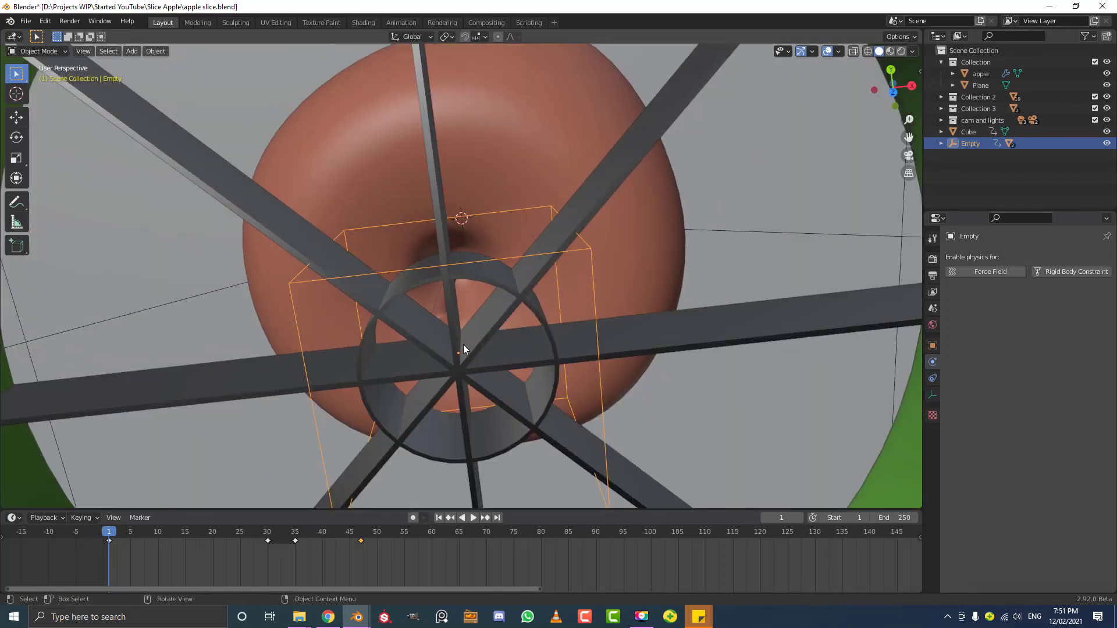
scroll(399, 301, down, 5)
middle_drag(479, 358, 512, 288)
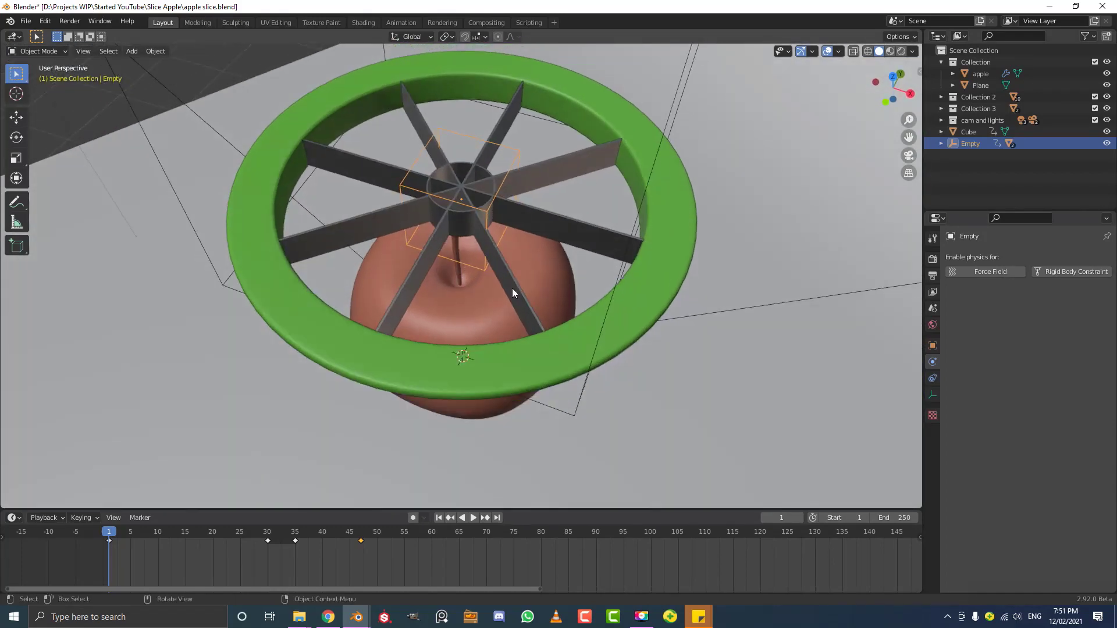
Play the apple slice.blend animation and watch from the side how the cored apple separates into slices
key(space)
middle_drag(546, 369, 585, 298)
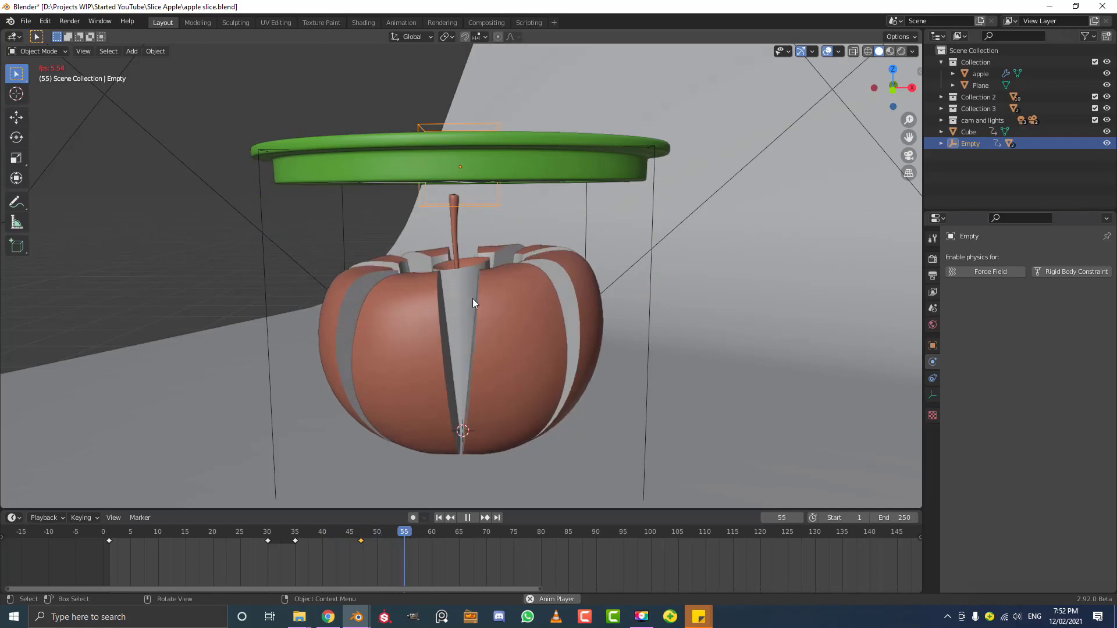
key(space)
Switch back to the Apple_2.blend window and view the slicer and apple through the camera
mouse_move(357, 618)
click(403, 575)
scroll(542, 214, up, 3)
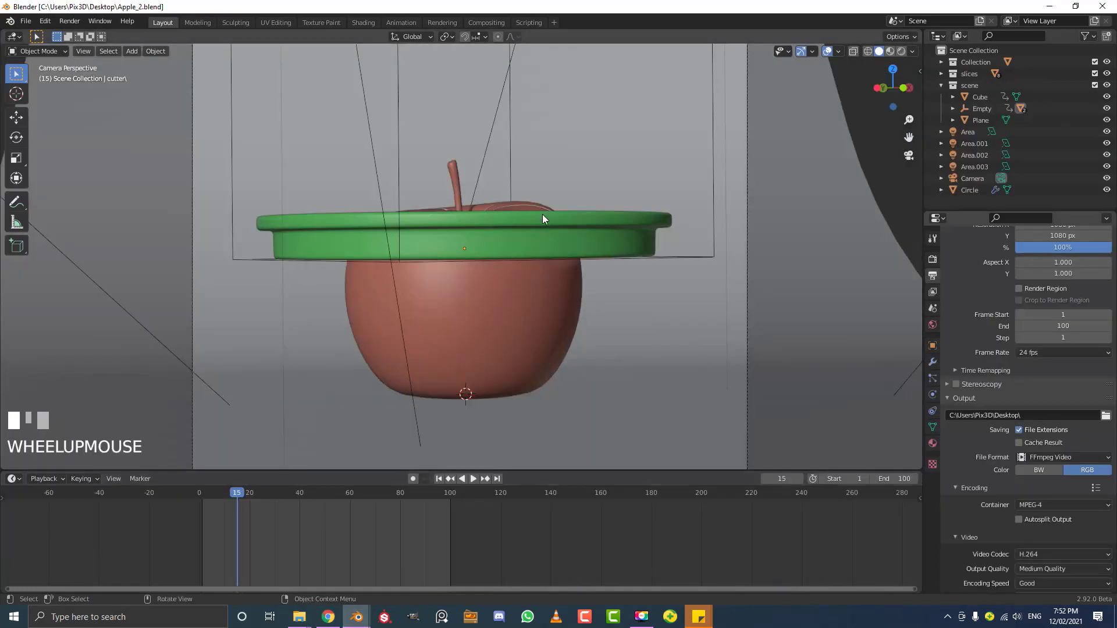
middle_drag(542, 214, 564, 235)
key(KP_0)
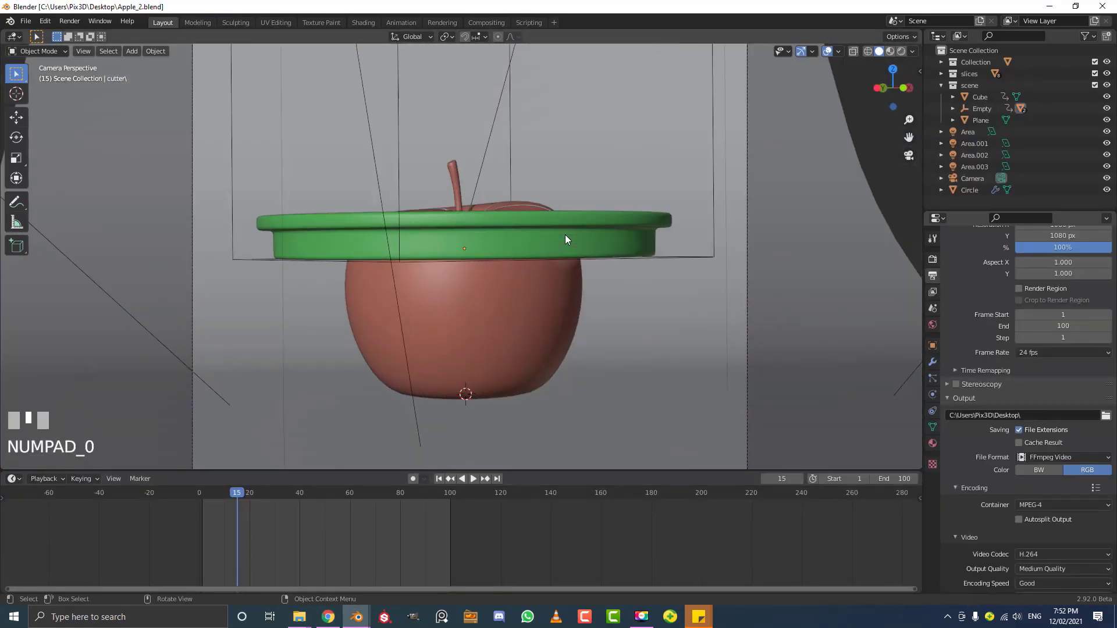